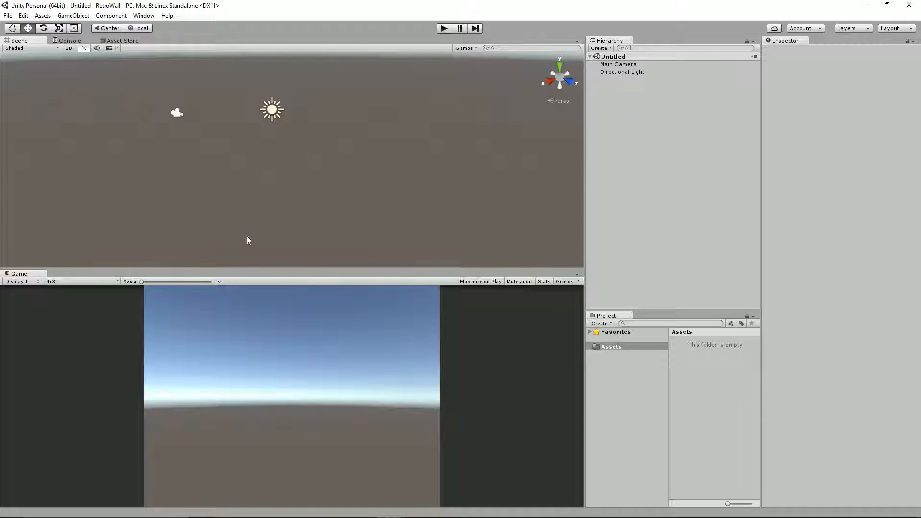
Add a 3D Quad object to the empty scene.
right_click(632, 147)
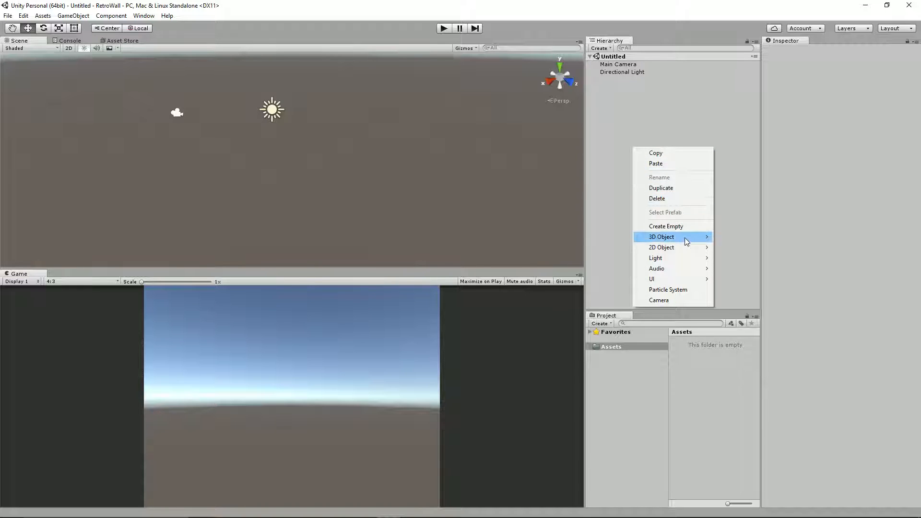
mouse_move(686, 237)
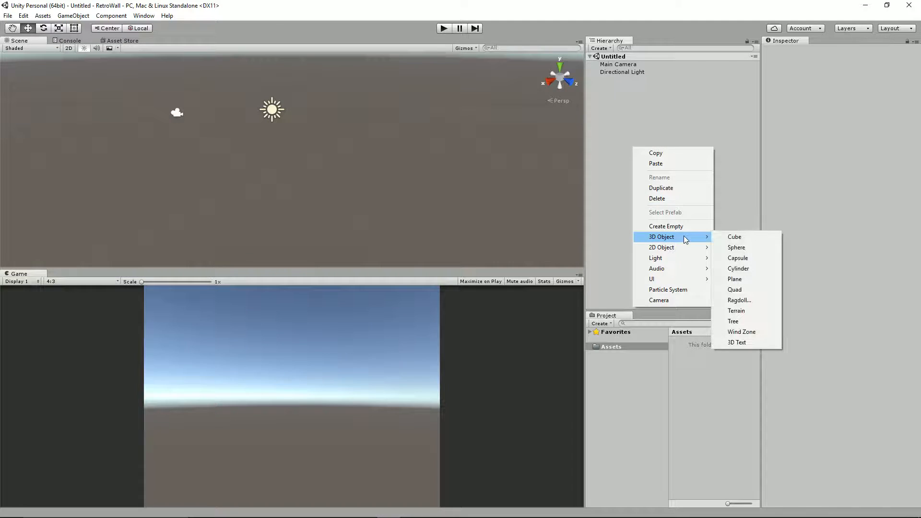
left_click(738, 290)
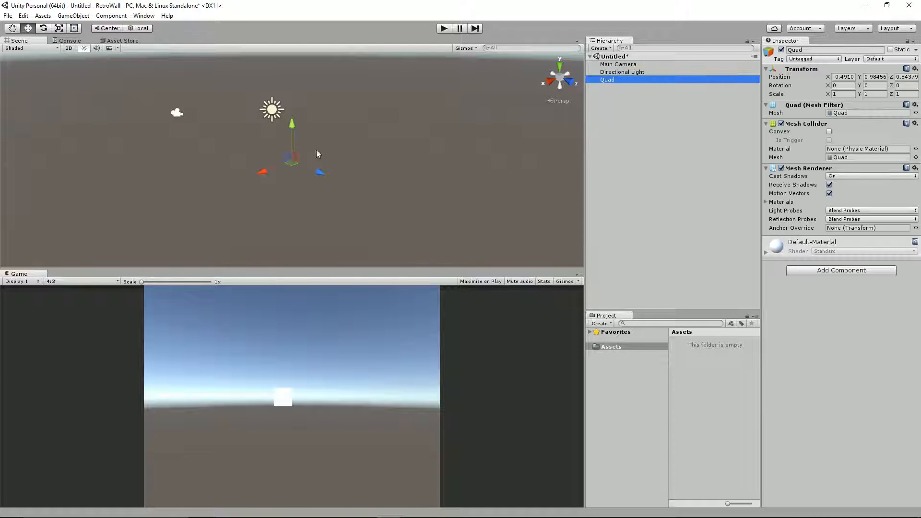
Lay the quad flat by setting its X rotation to 90.
left_click_drag(275, 174, 479, 172, "alt")
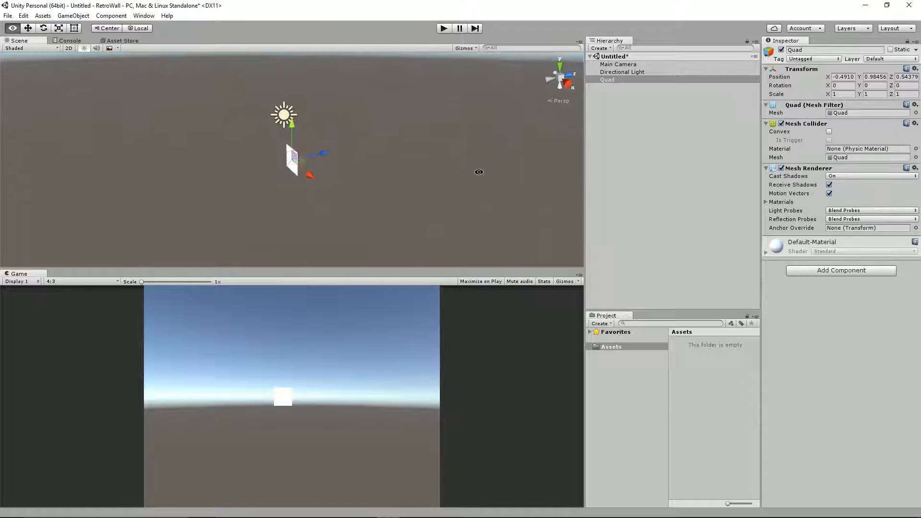
left_click_drag(363, 165, 355, 169, "alt")
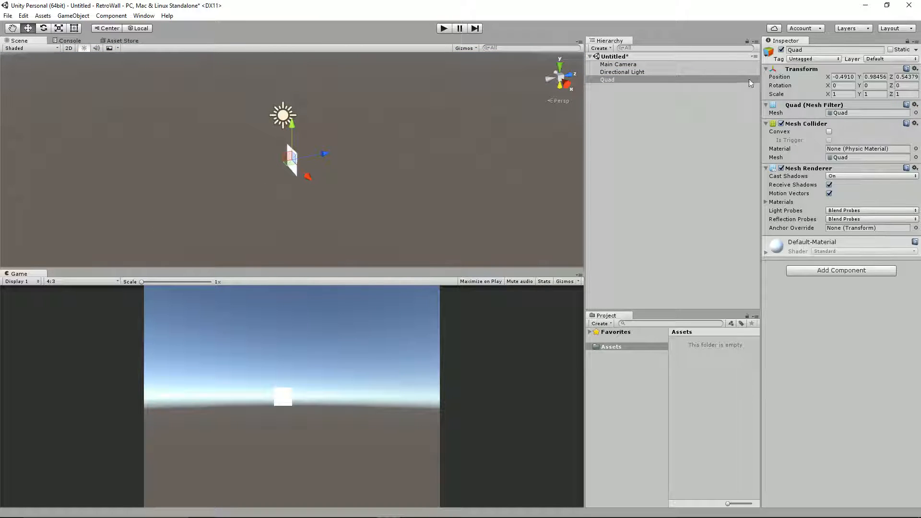
left_click_drag(828, 85, 696, 123)
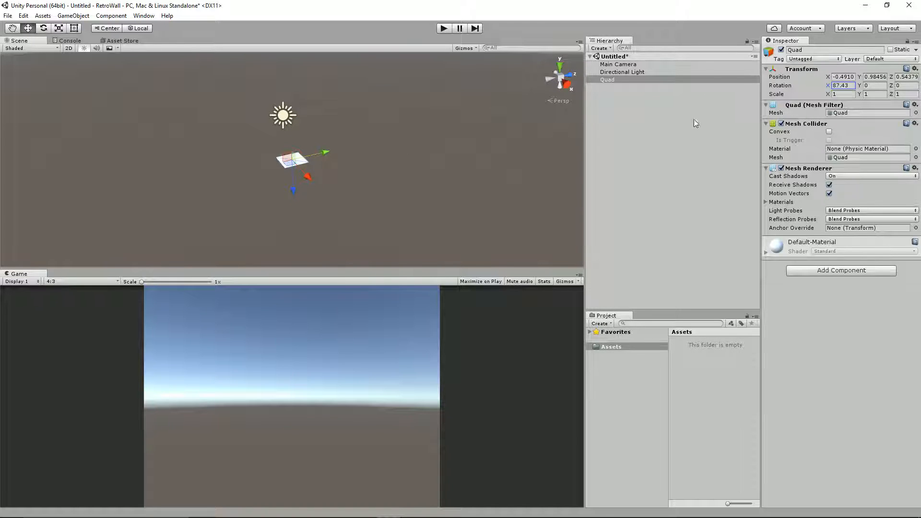
left_click(841, 86)
type("90")
Rename the Quad object to Floor.
left_click(616, 81)
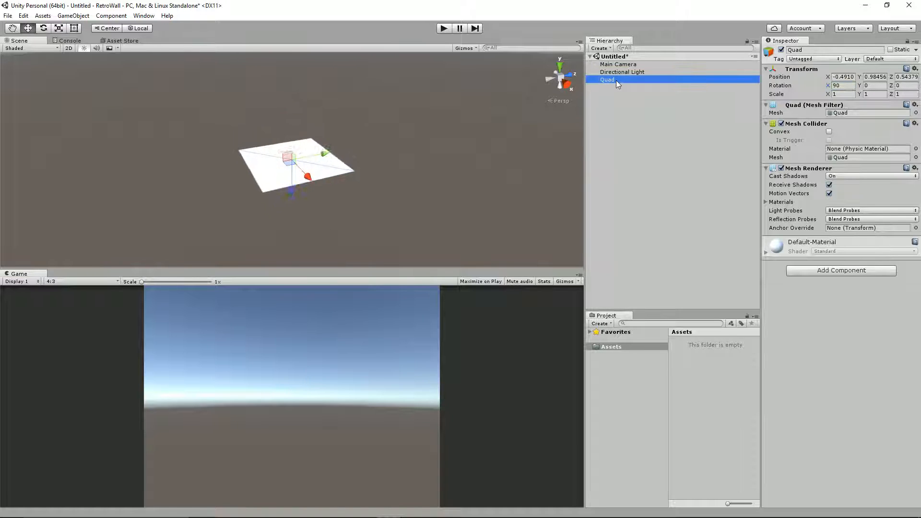
left_click(617, 80, "ctrl")
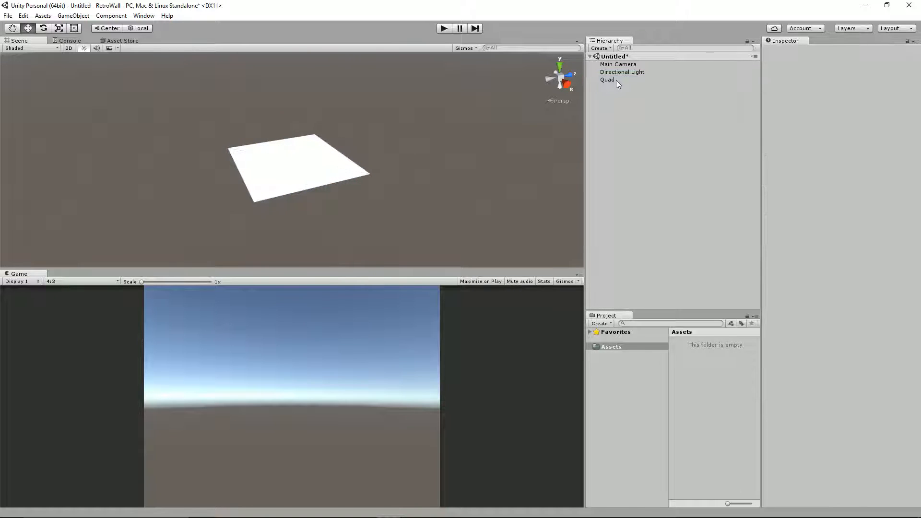
left_click(608, 81)
left_click(607, 80)
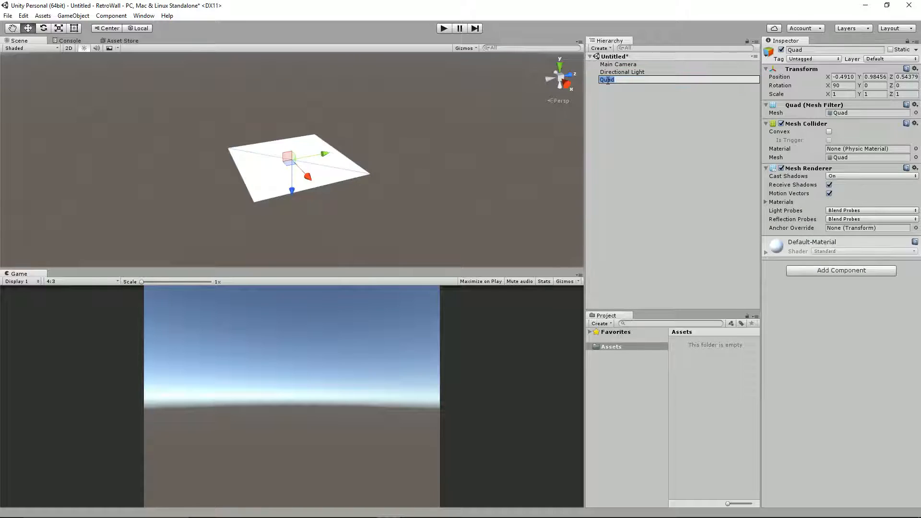
type("Floor")
key("Return")
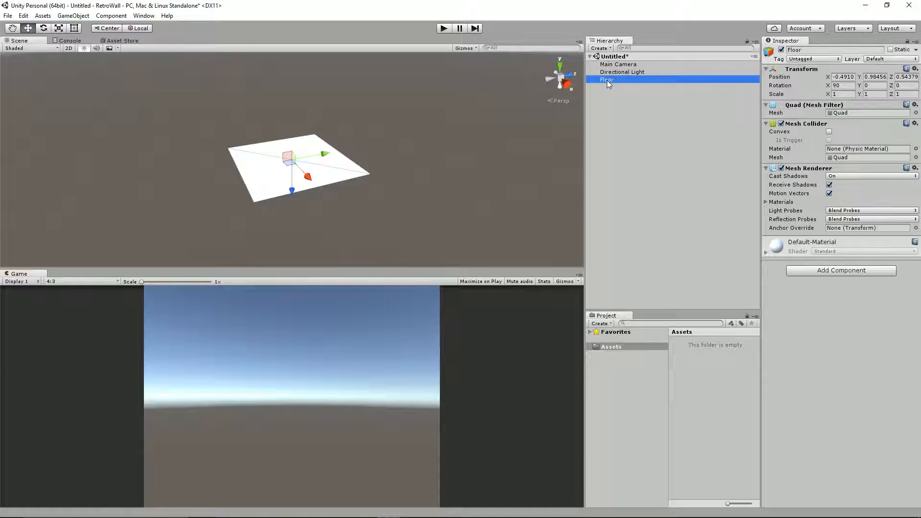
Set the Floor's X scale to 6.
left_click_drag(446, 143, 259, 144, "alt")
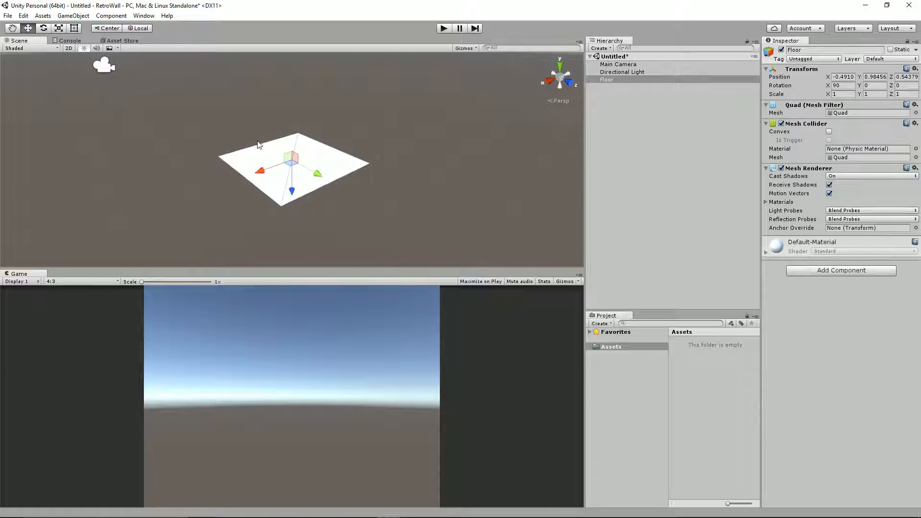
scroll(259, 143, "down", 3)
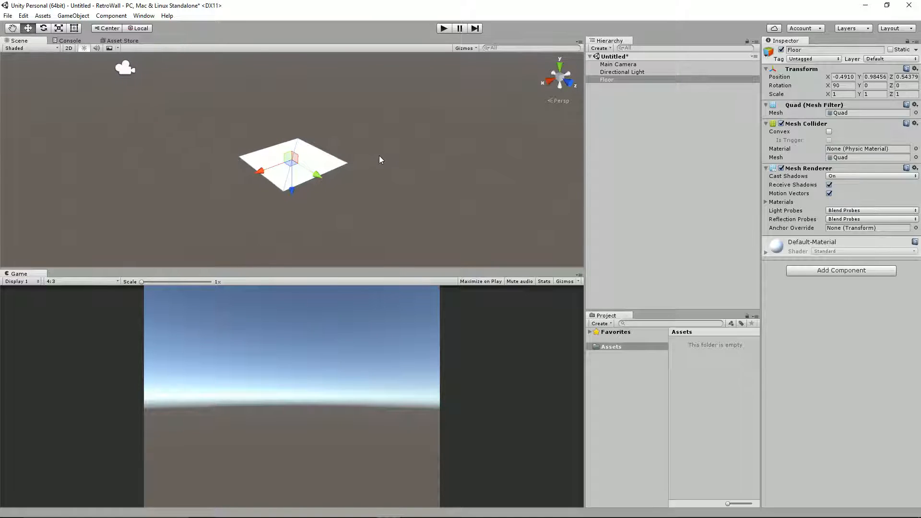
scroll(377, 191, "down", 3)
middle_click_drag(377, 190, 341, 208)
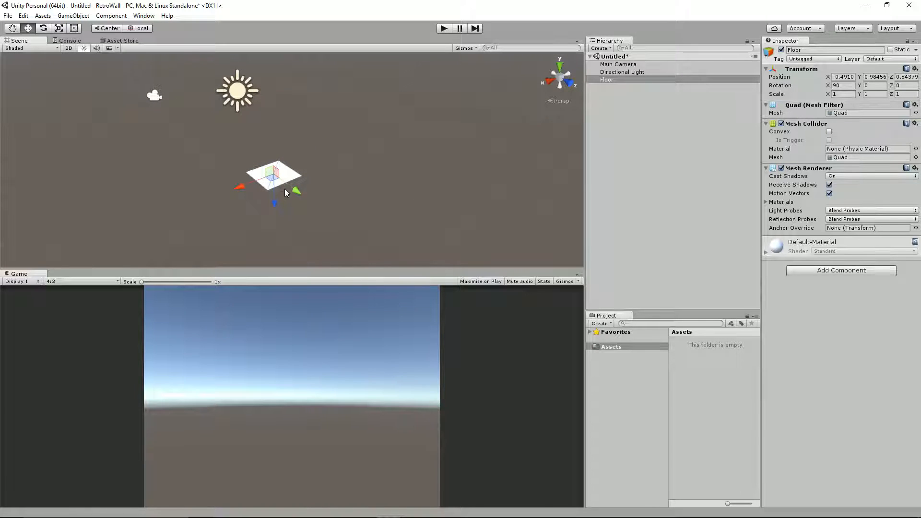
left_click(849, 94)
type("6")
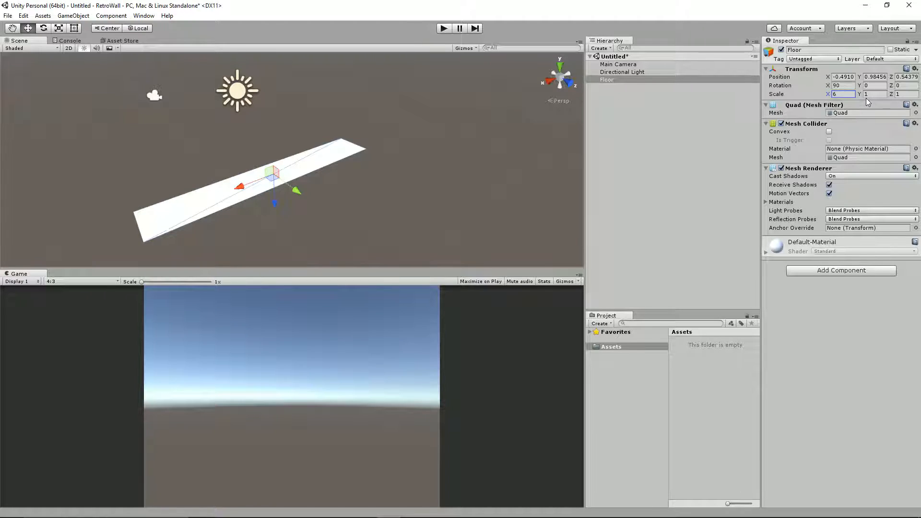
left_click(906, 94)
type("4")
key("BackSpace")
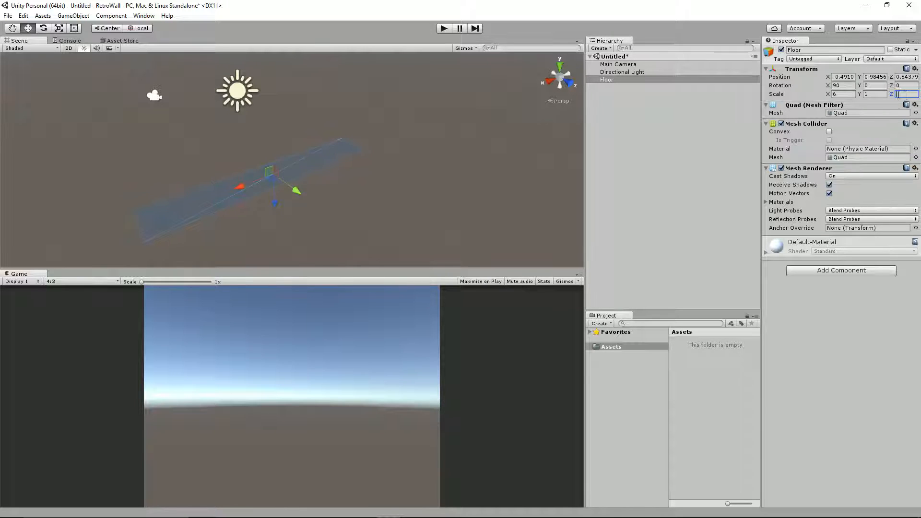
type("1")
Set the Floor's Y scale to 4.
left_click(874, 93)
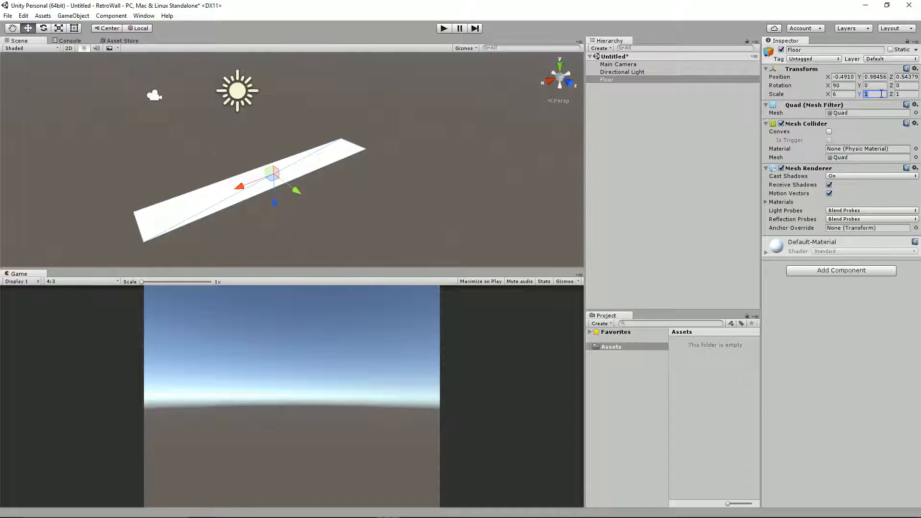
type("4")
scroll(310, 154, "down", 3)
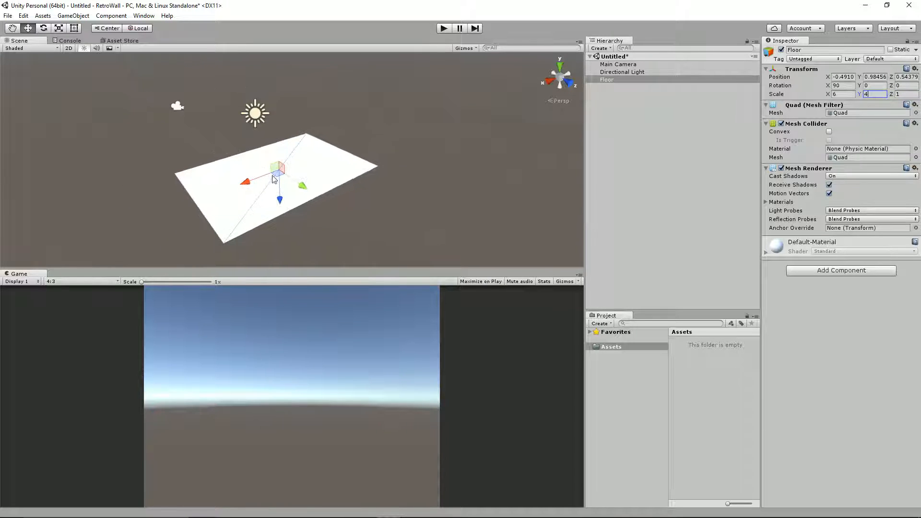
Duplicate the Floor object and reset the copy's transform to its defaults.
left_click(617, 80)
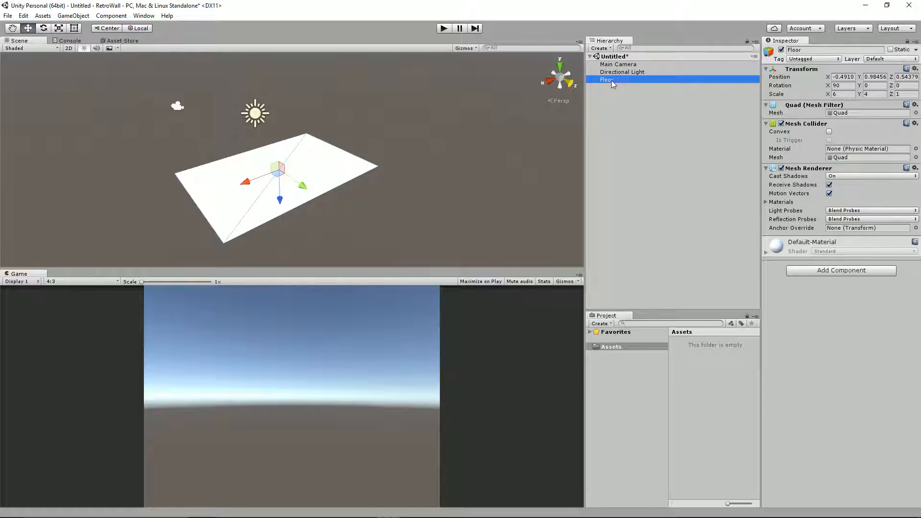
key("ctrl+d")
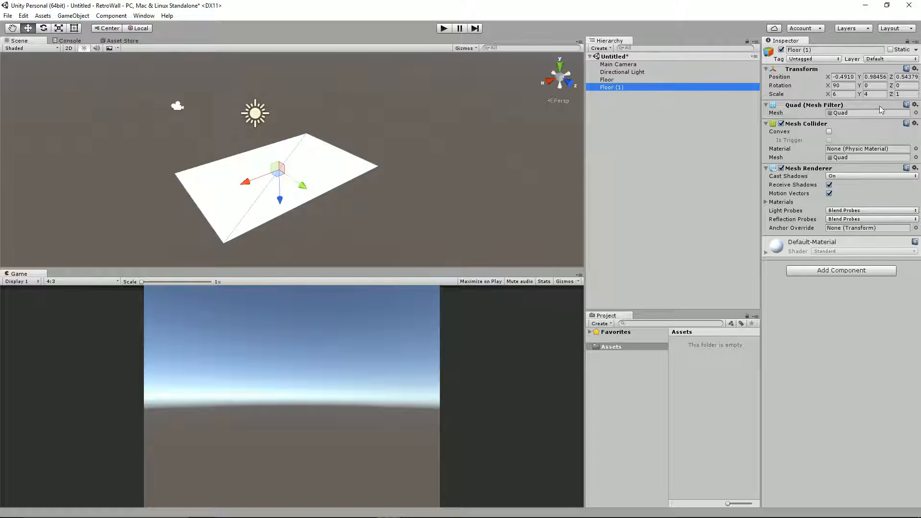
left_click(915, 68)
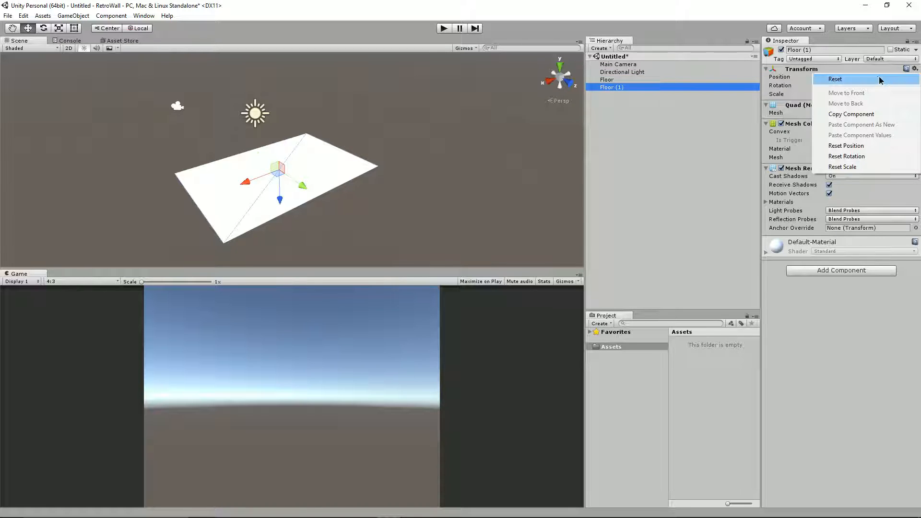
left_click(880, 80)
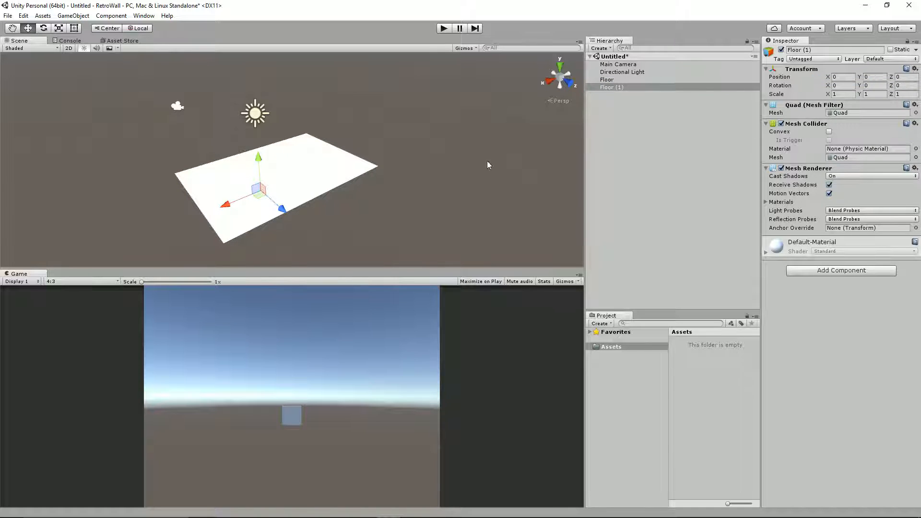
Move the upright duplicate quad to the floor's long back edge, at about Y 1.43 and Z 2.55.
left_click_drag(488, 160, 384, 185, "alt")
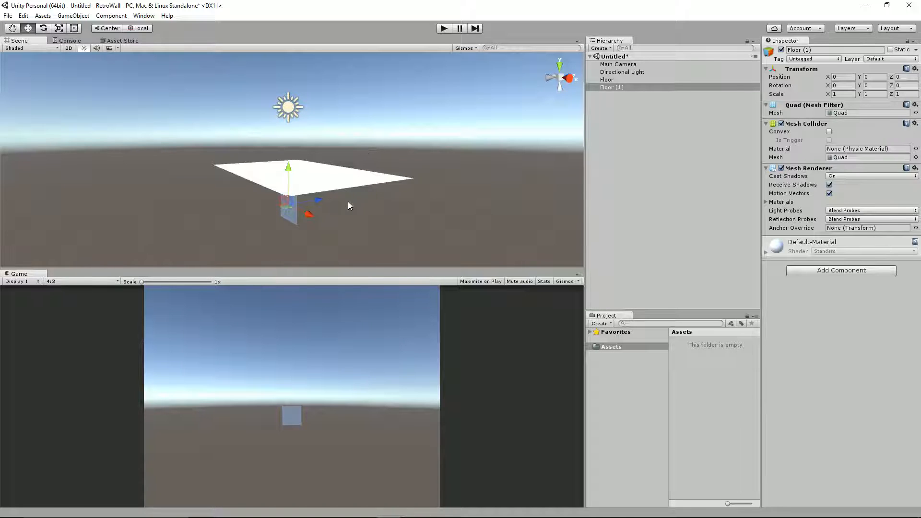
left_click_drag(350, 203, 375, 168, "alt")
left_click_drag(374, 168, 432, 199, "alt")
left_click_drag(384, 114, 363, 130)
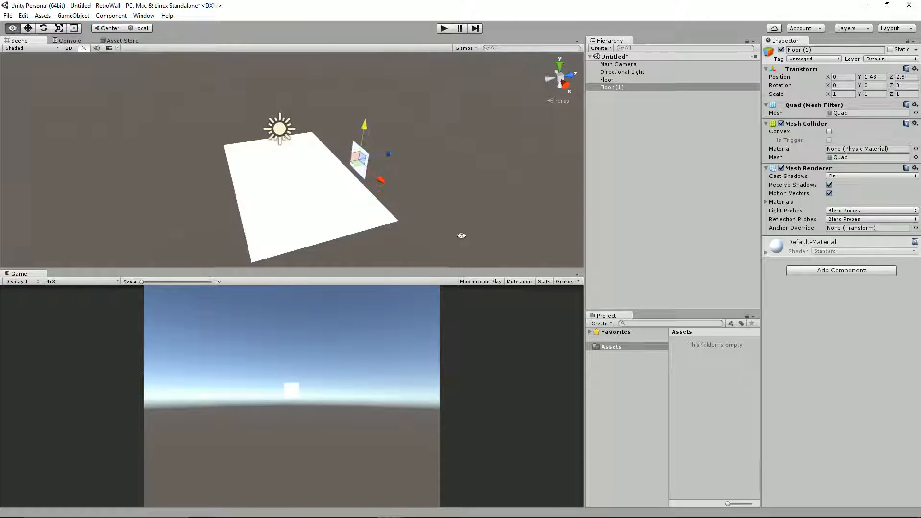
left_click_drag(461, 234, 379, 168, "alt")
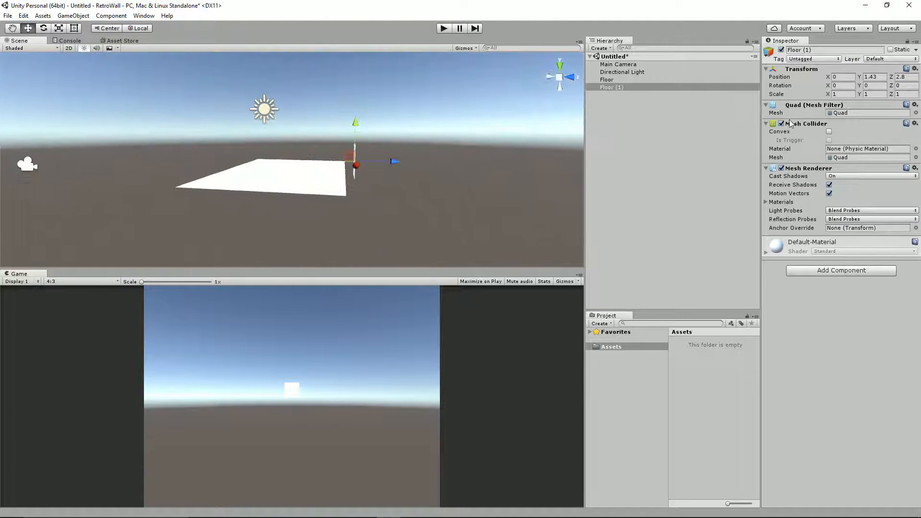
left_click(882, 75)
left_click_drag(402, 164, 394, 163)
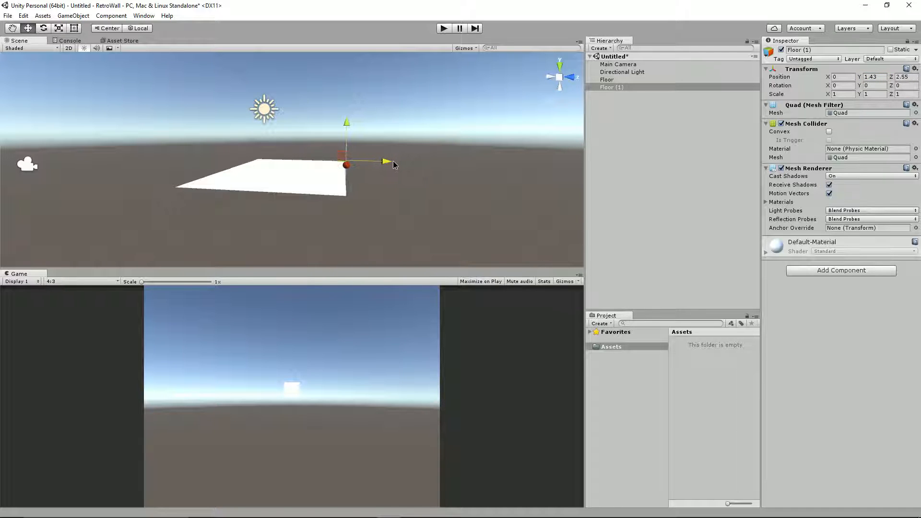
Set the upright quad's X scale to 6 and its X position to -0.5 to align it with the floor.
left_click_drag(488, 161, 434, 226, "alt")
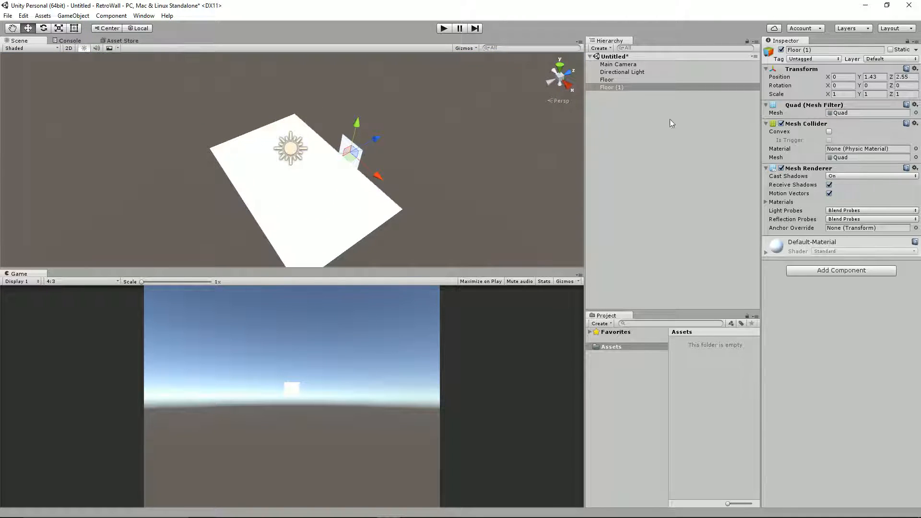
left_click(845, 94)
type("6")
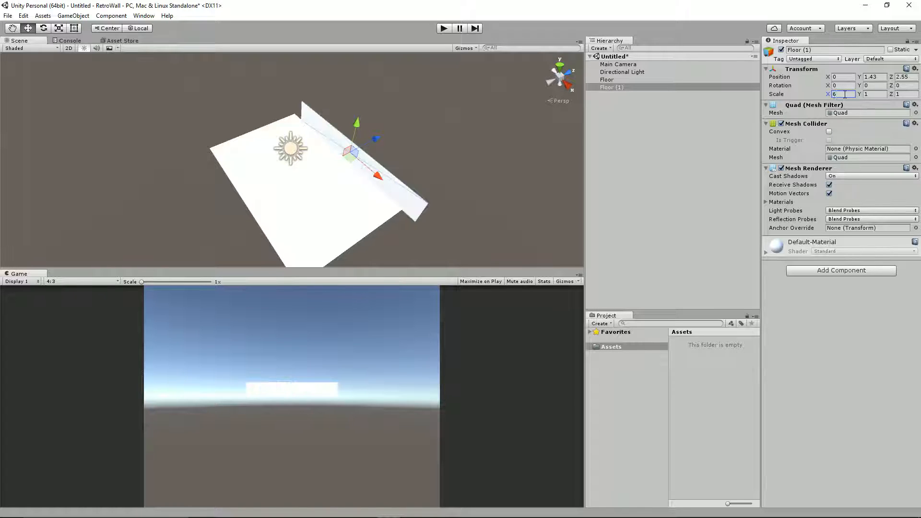
left_click_drag(379, 177, 372, 171)
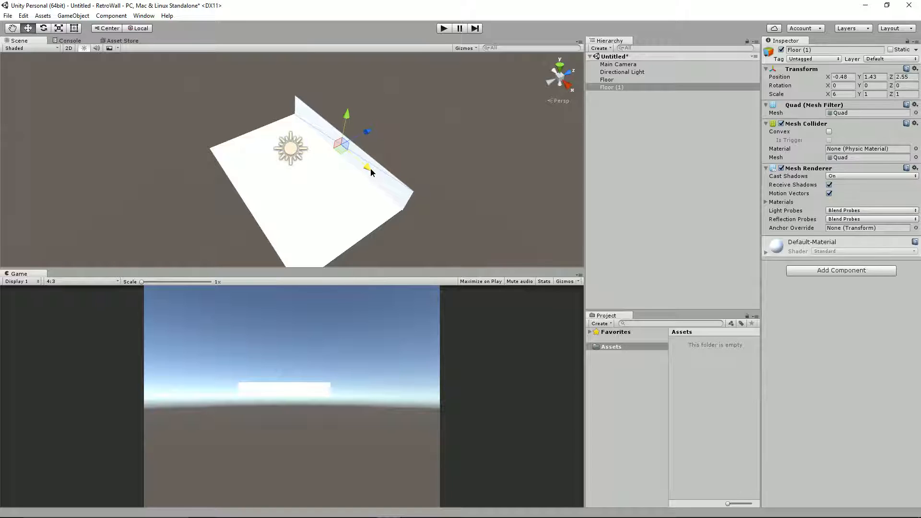
left_click(851, 77)
type("-0.5")
left_click(903, 94)
type("4")
key("BackSpace")
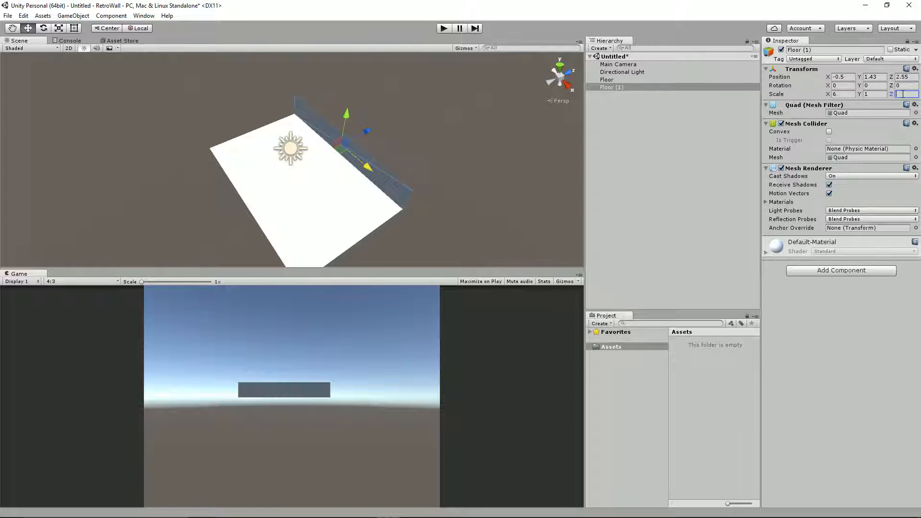
type("1")
Set the upright quad's Y scale to 4 and raise it to Y position 3 so it stands on the floor's edge.
left_click(874, 94)
type("4")
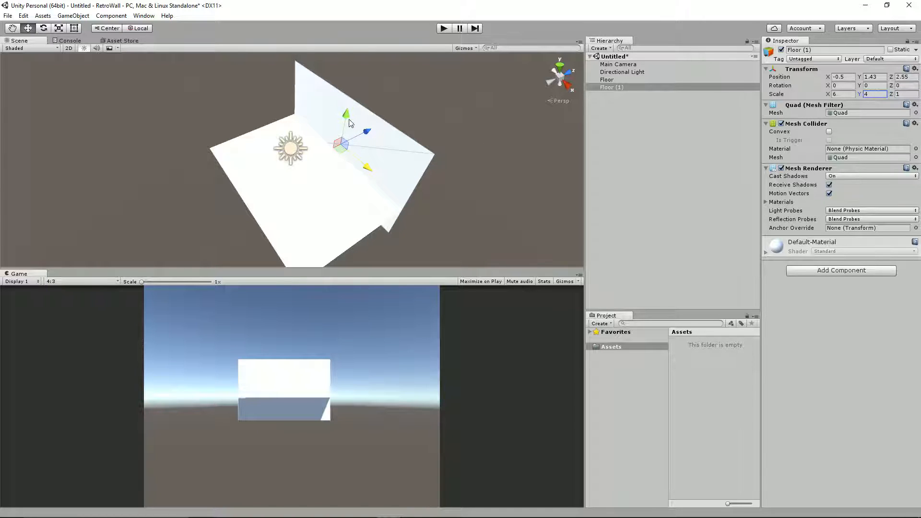
left_click_drag(349, 121, 356, 88)
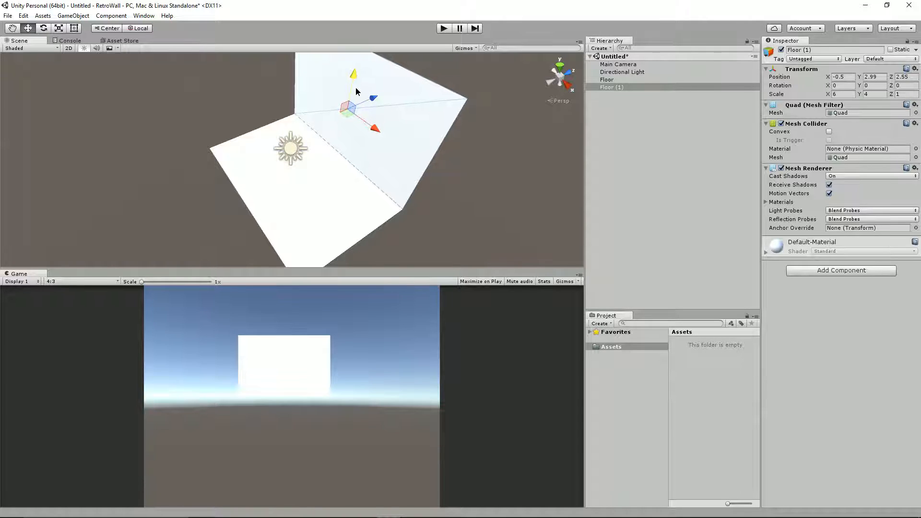
left_click(874, 78)
type("3")
key("Return")
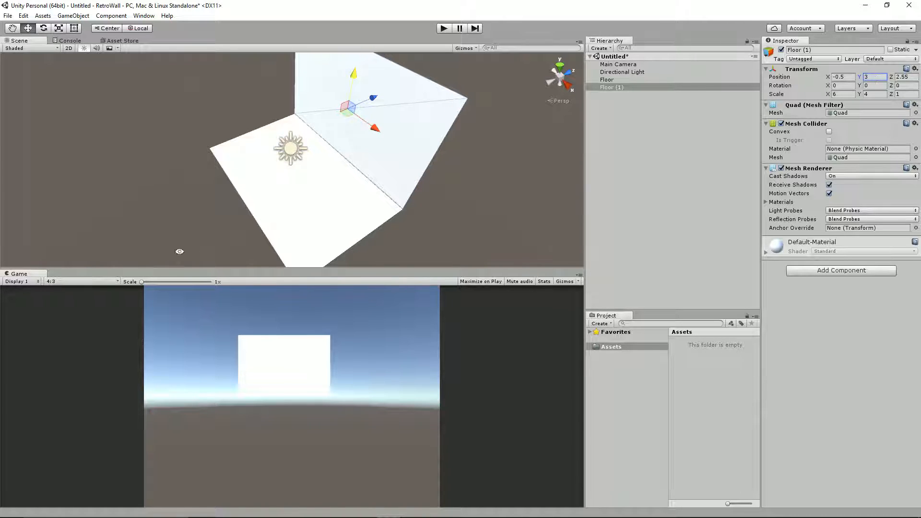
Select the Floor object and reset its transform to the defaults.
left_click_drag(179, 253, 401, 97, "alt")
left_click_drag(229, 183, 226, 226, "alt")
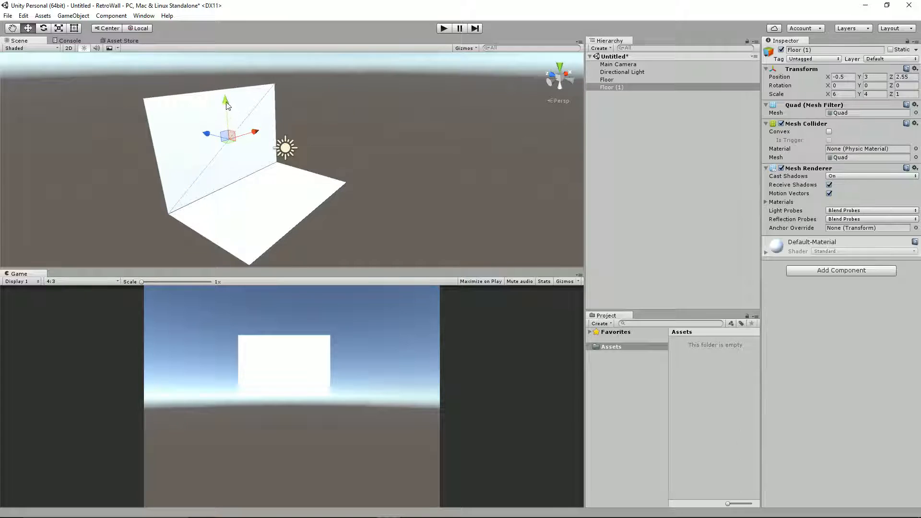
left_click_drag(226, 102, 228, 101)
left_click(257, 213)
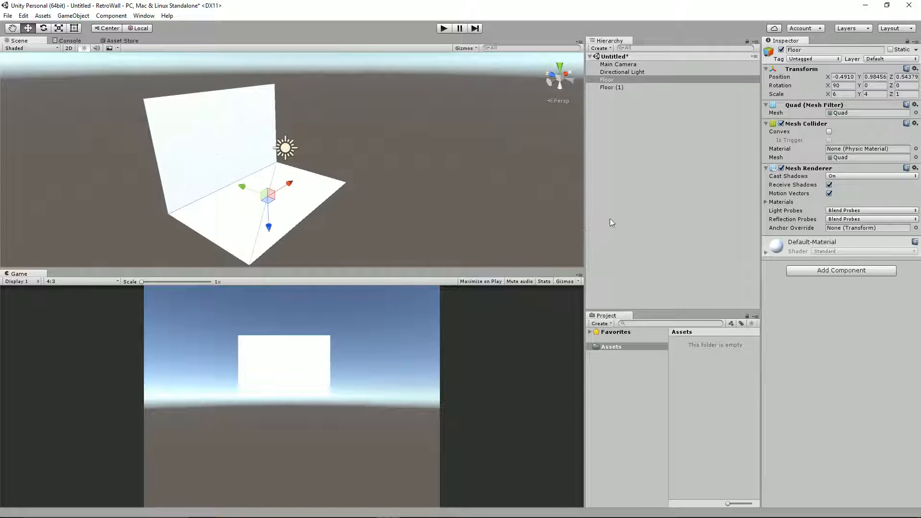
left_click(915, 69)
left_click(901, 78)
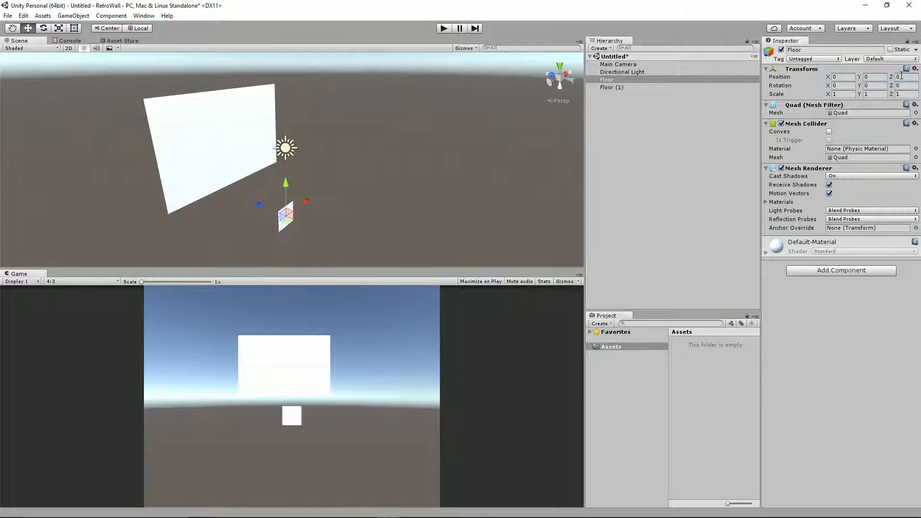
Undo the Floor's transform reset, and set only its position to 0, 0, 0.
key("ctrl+z")
left_click(842, 77)
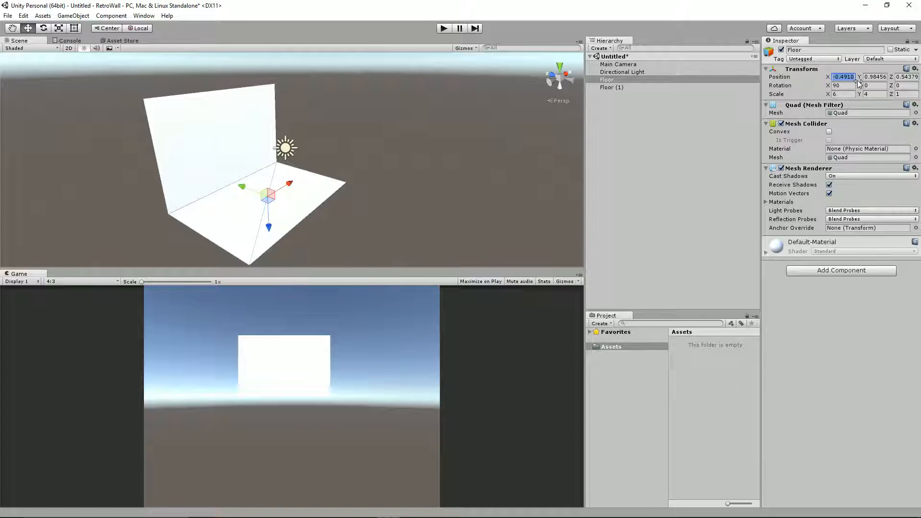
type("0")
key("Tab")
type("0")
key("Tab")
type("0")
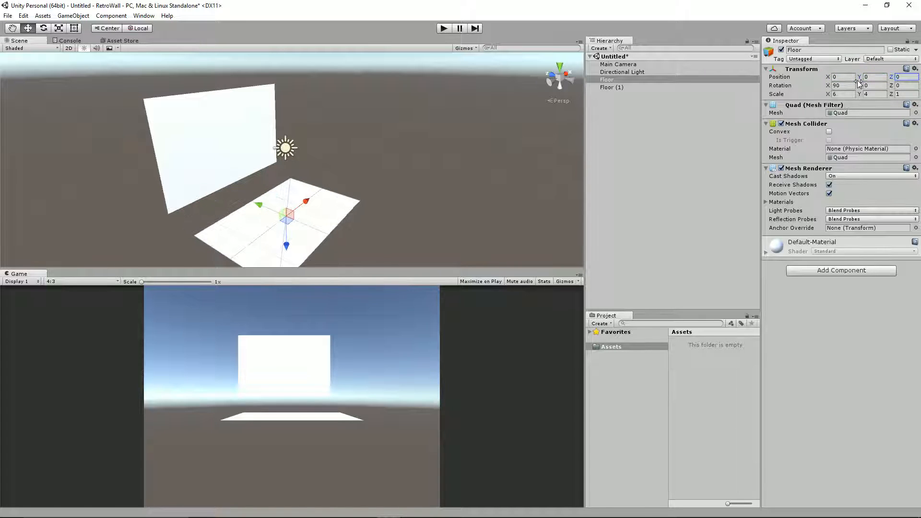
Move the upright quad Floor (1) to the floor's back edge, at about X -0.01, Y 1.97 and Z 2.
left_click(215, 136)
left_click_drag(232, 120, 229, 156)
left_click_drag(230, 156, 274, 207, "alt")
left_click_drag(211, 169, 210, 170)
left_click_drag(267, 220, 220, 190, "alt")
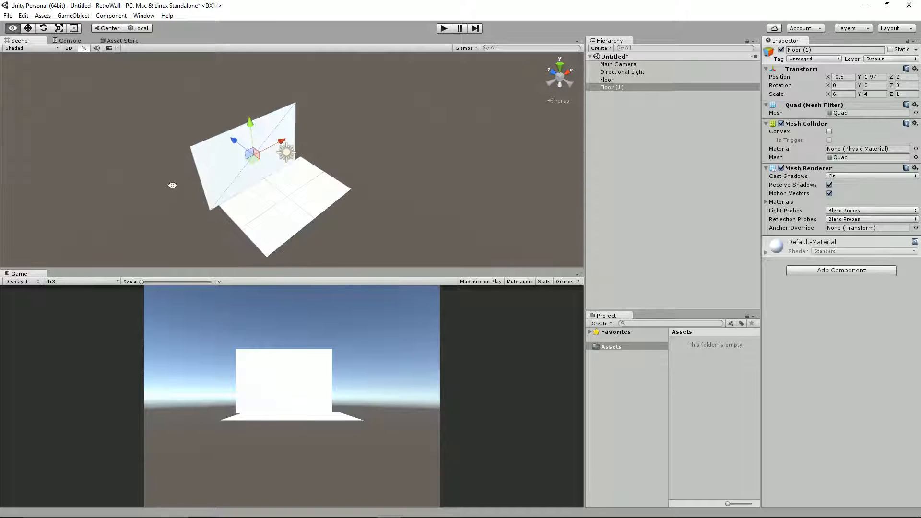
left_click_drag(268, 136, 304, 143)
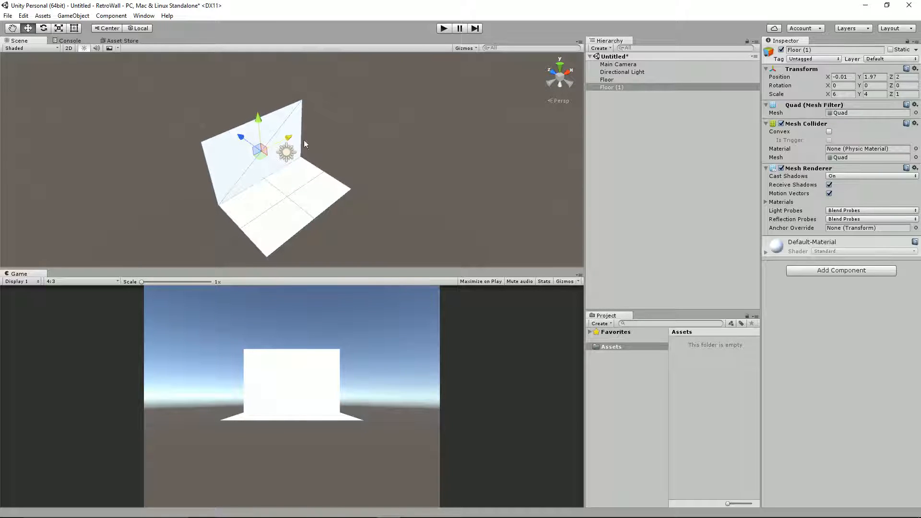
Set the upright quad's X position to exactly 0 and its Y position to 2.
left_click(853, 77)
type("0")
key("Tab")
type("2")
key("Tab")
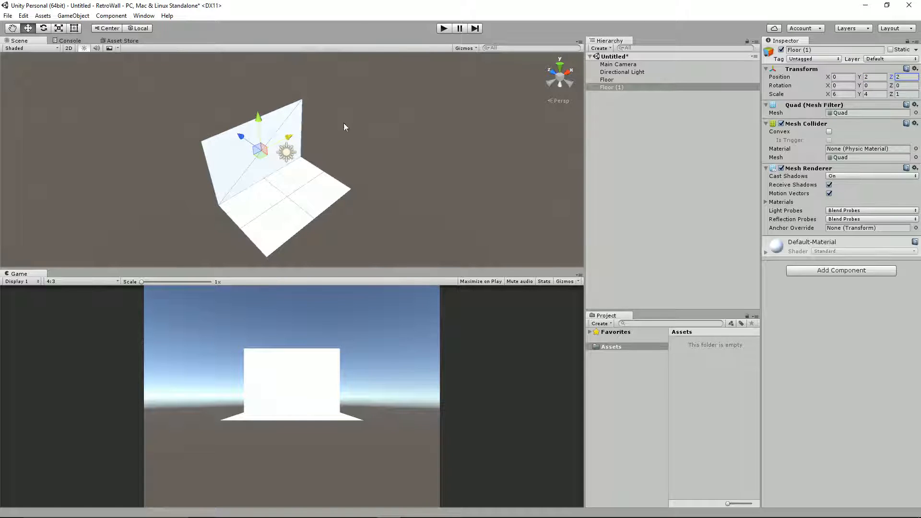
Rename the Floor (1) object as Wall.
left_click_drag(99, 214, 288, 206, "alt")
left_click(611, 88)
key("F2")
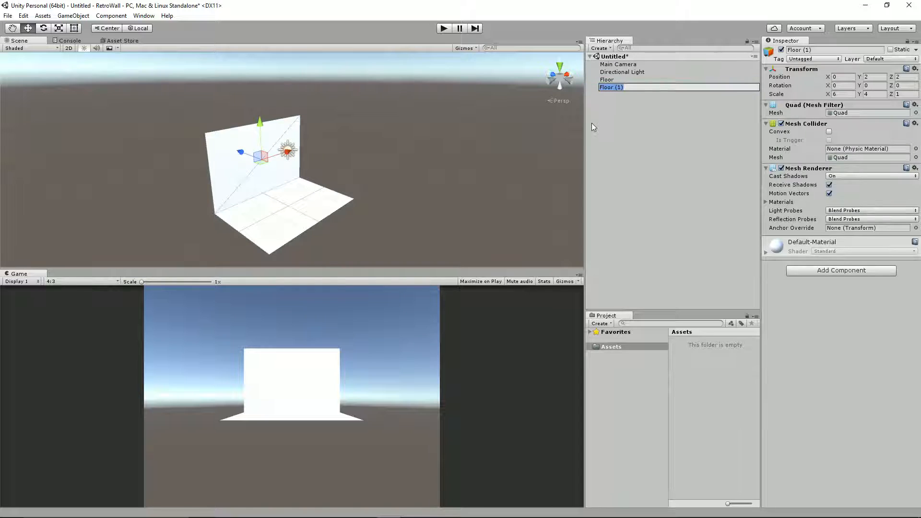
type("Wall")
key("Return")
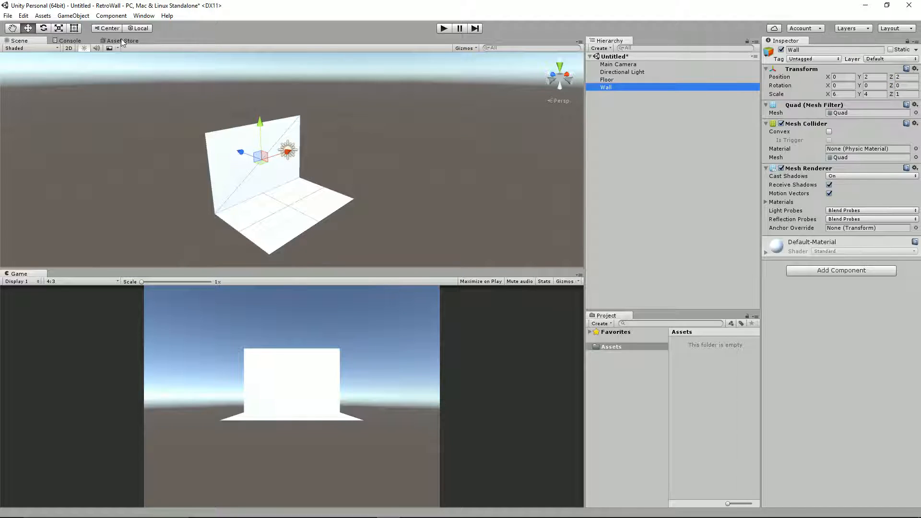
Open the Asset Store, detach it as a floating window and close it.
left_click(143, 16)
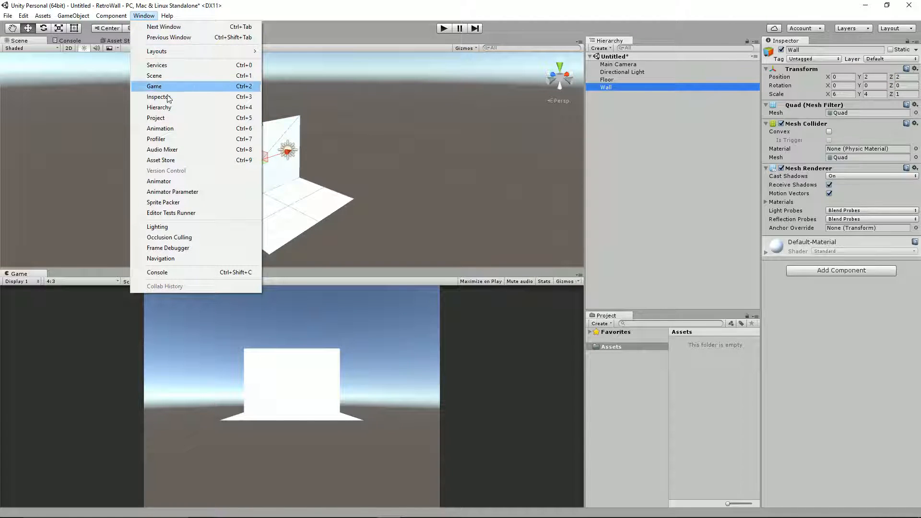
left_click(168, 162)
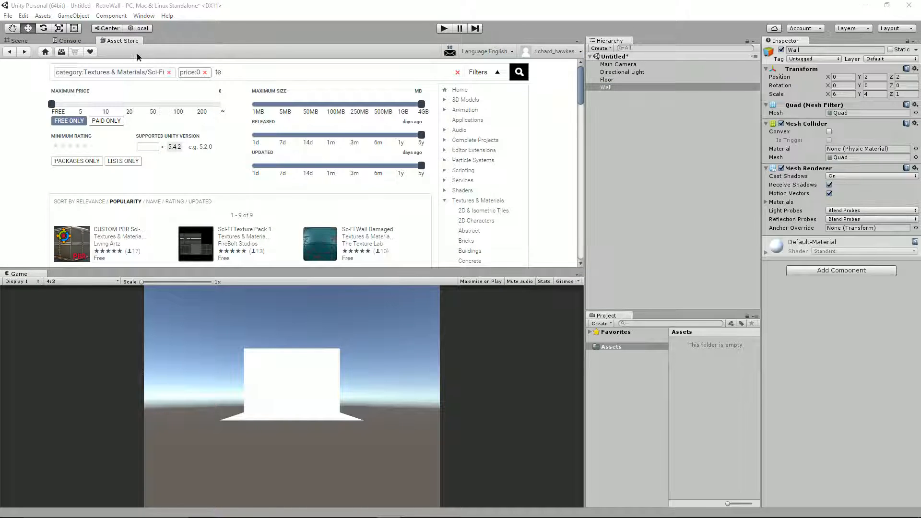
left_click_drag(130, 42, 240, 141)
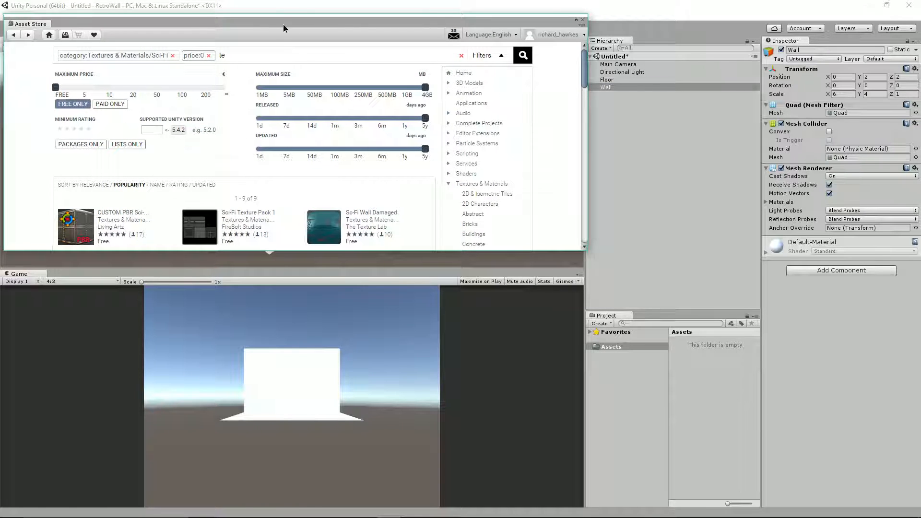
left_click_drag(283, 25, 308, 100)
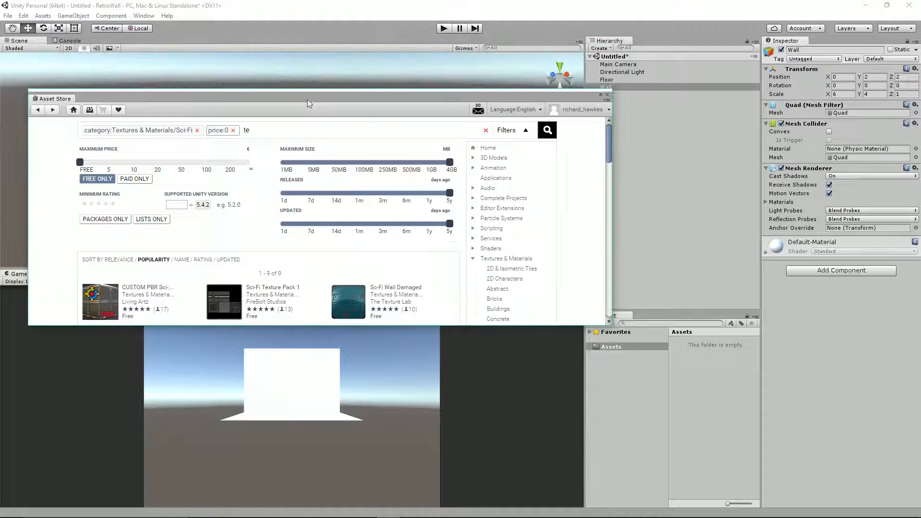
left_click(607, 95)
Reopen the Asset Store and dock it as a tab beside the Game view.
left_click(150, 17)
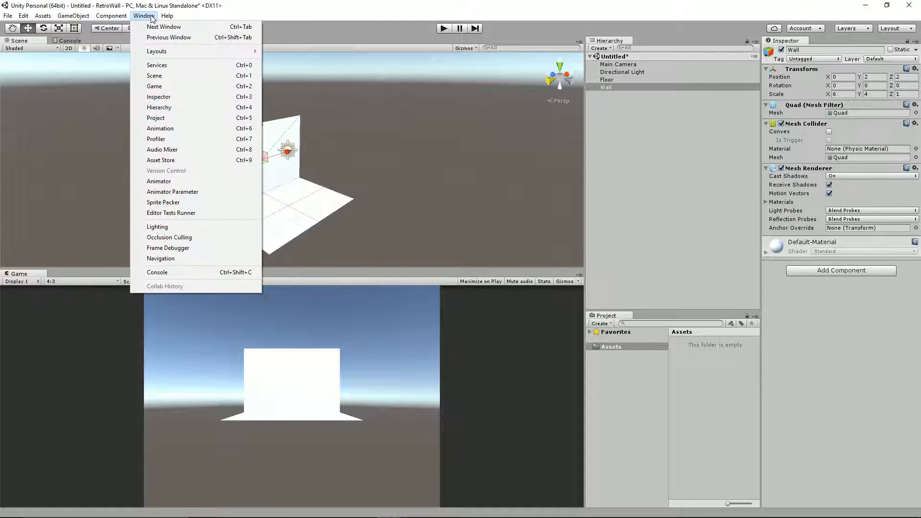
left_click(182, 161)
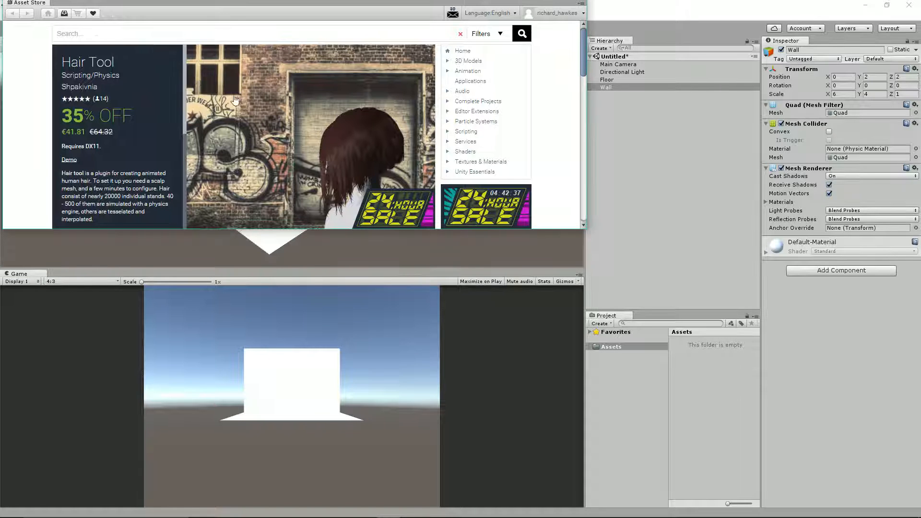
left_click_drag(247, 2, 380, 99)
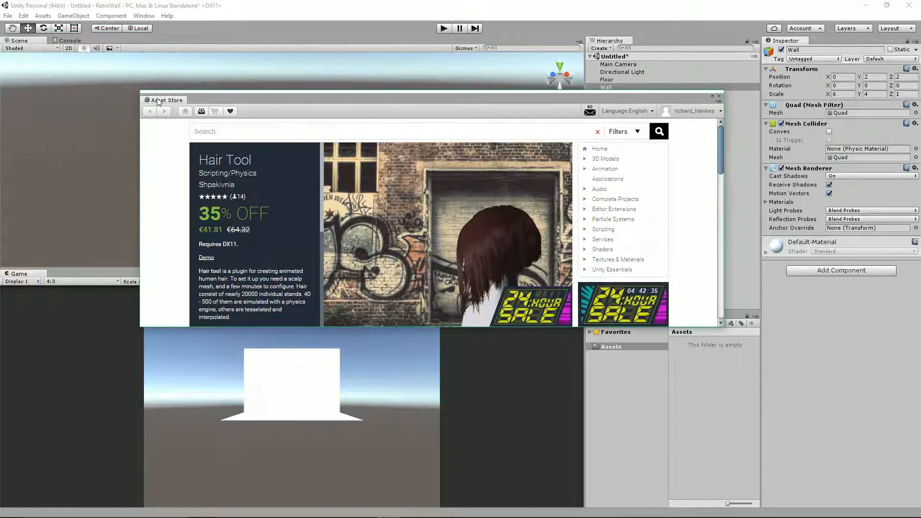
left_click_drag(159, 102, 121, 47)
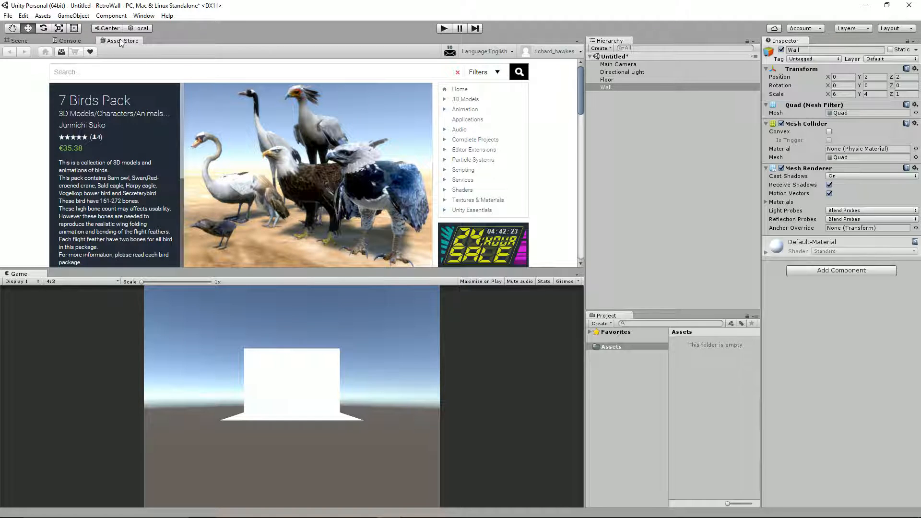
left_click_drag(120, 42, 65, 272)
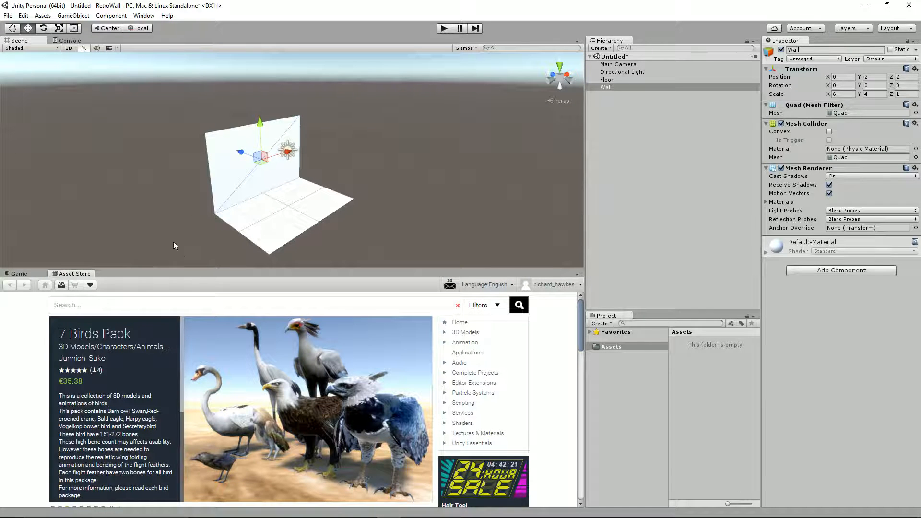
Browse the store's Textures & Materials/Sci-Fi category and filter it to free assets only.
left_click(472, 433)
scroll(477, 436, "down", 1)
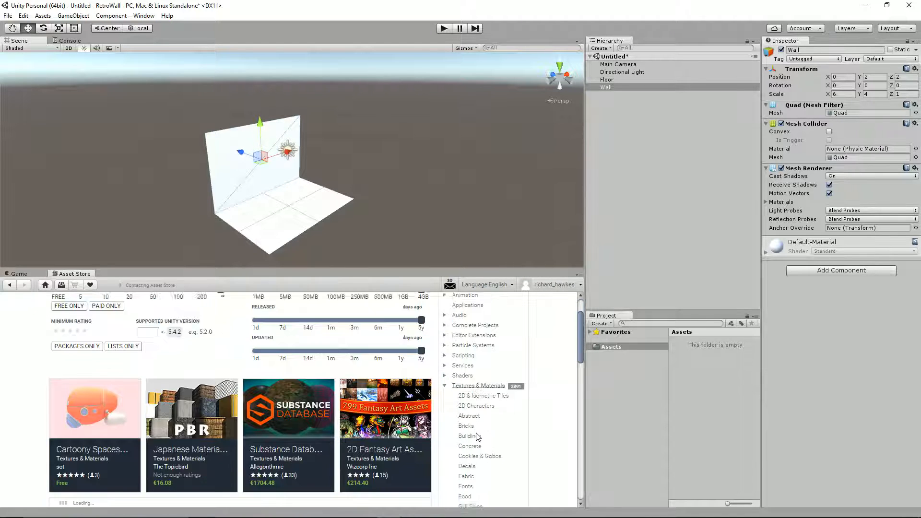
scroll(475, 437, "down", 3)
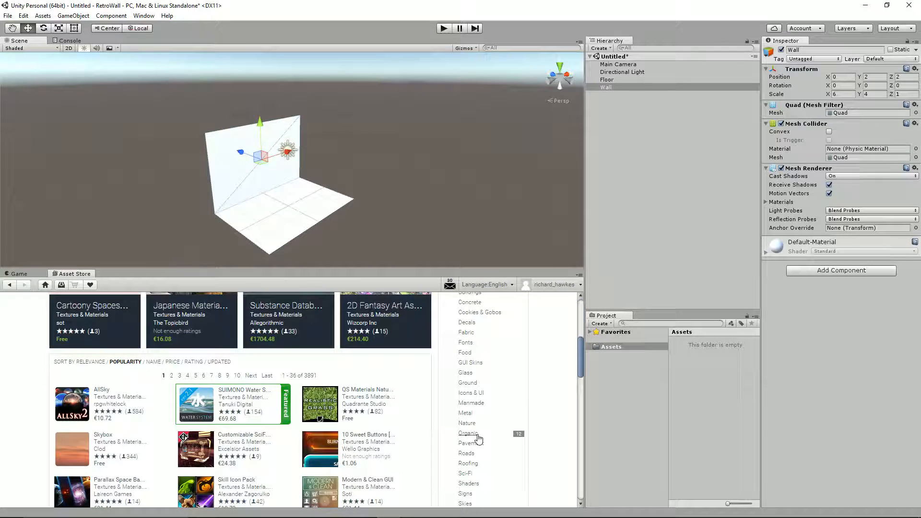
left_click(468, 474)
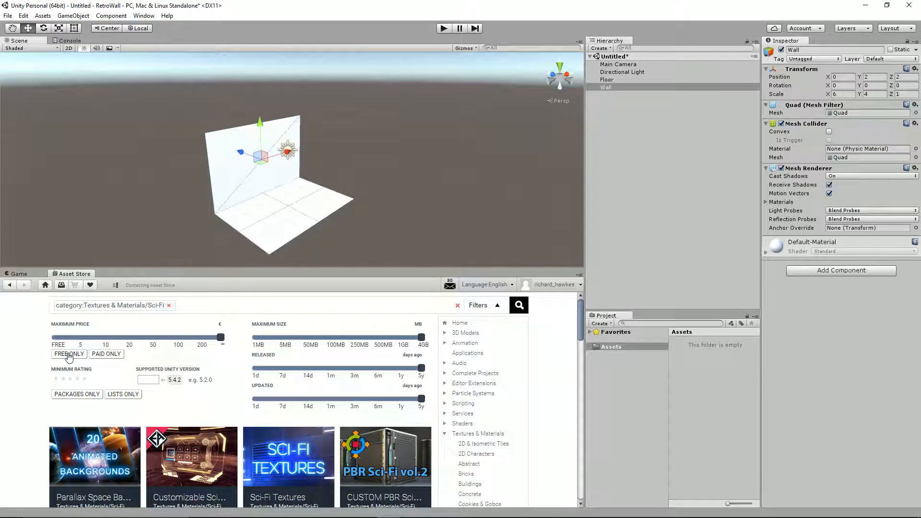
left_click(69, 354)
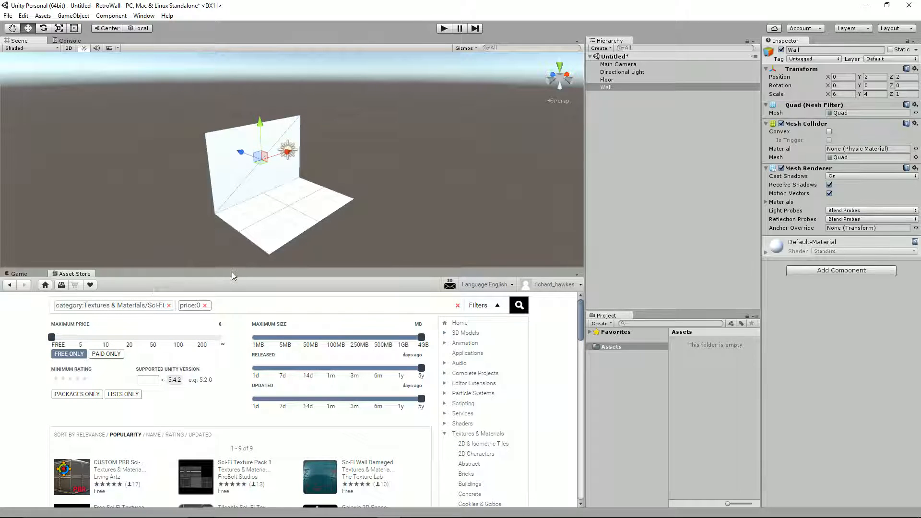
Import the Free Sci-Fi Textures package with all its files and open its Free SciFi Textures folder in the project.
left_click_drag(234, 276, 233, 239)
scroll(114, 346, "down", 3)
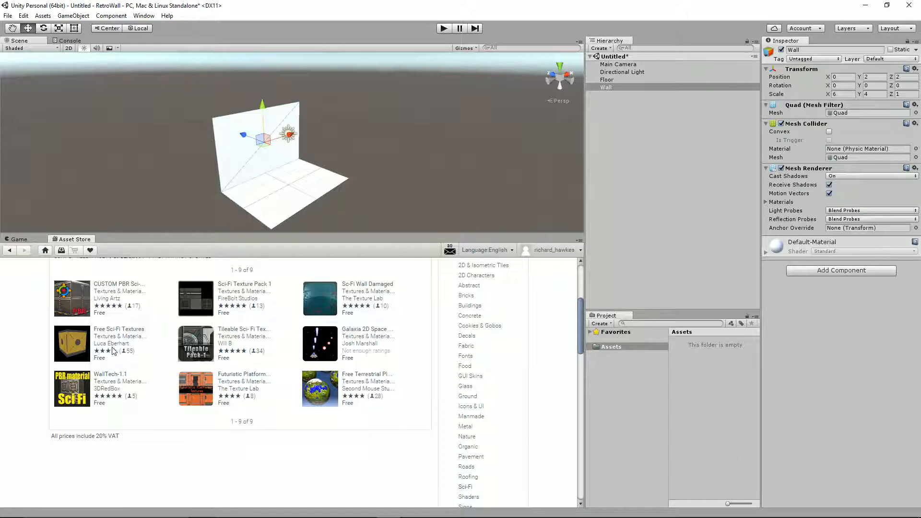
left_click(115, 329)
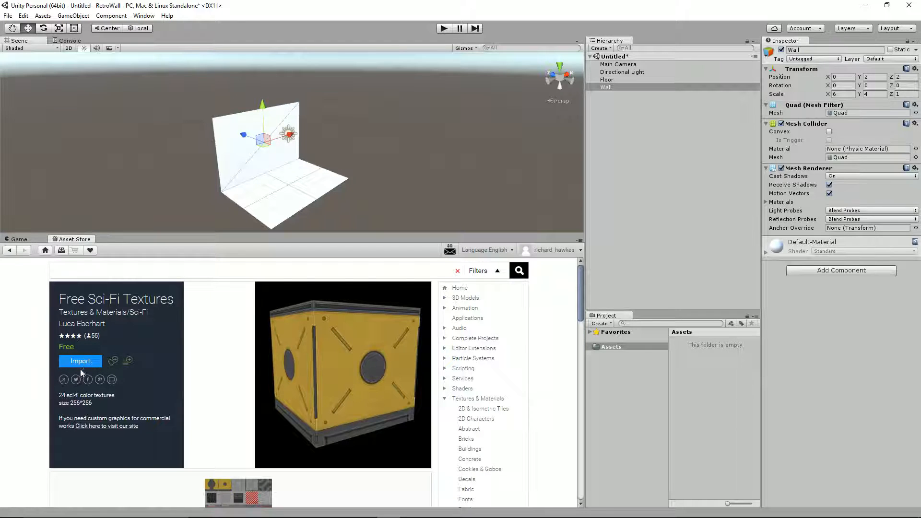
scroll(81, 372, "down", 1)
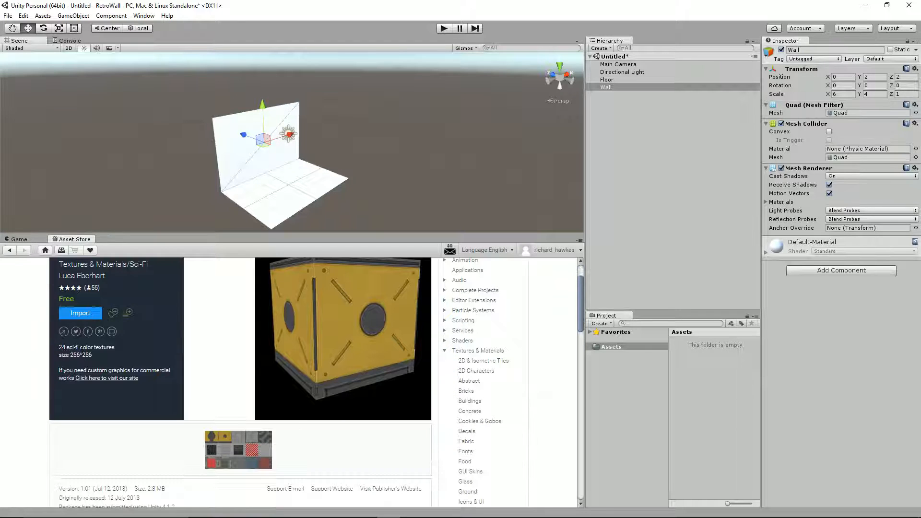
left_click(81, 314)
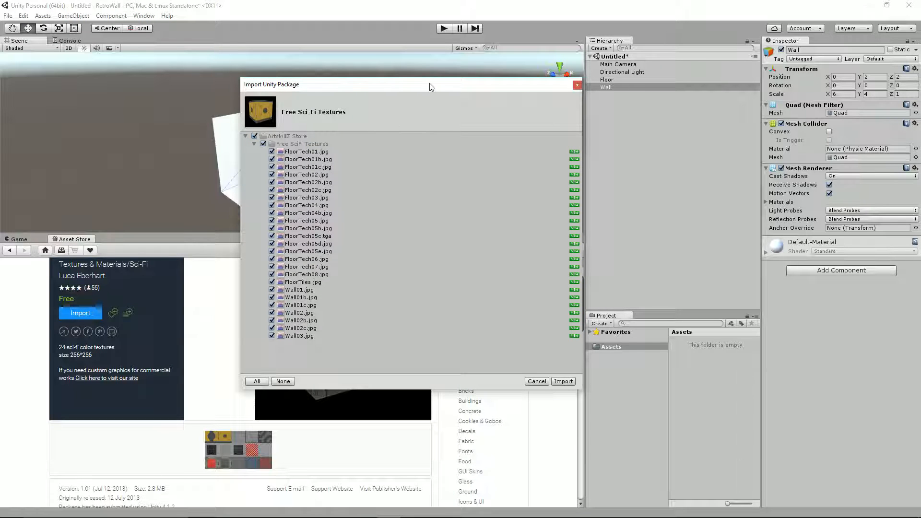
left_click_drag(432, 86, 360, 77)
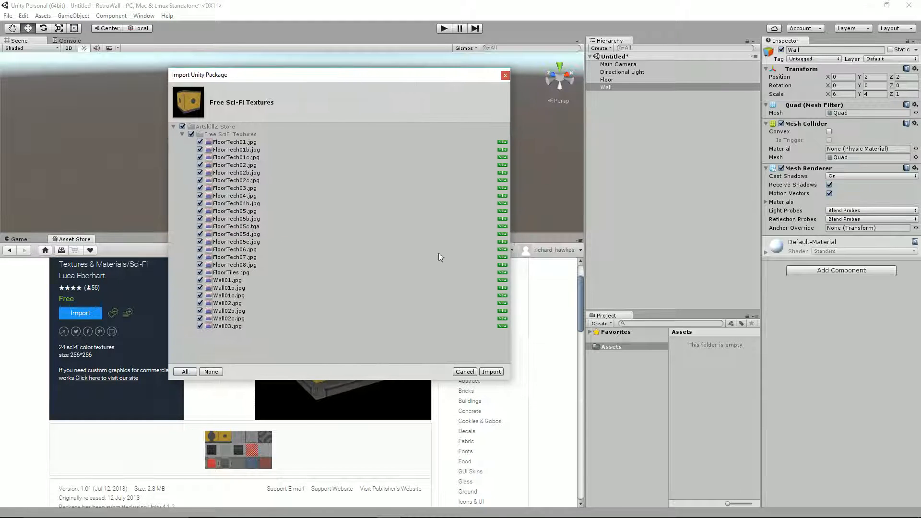
left_click(492, 372)
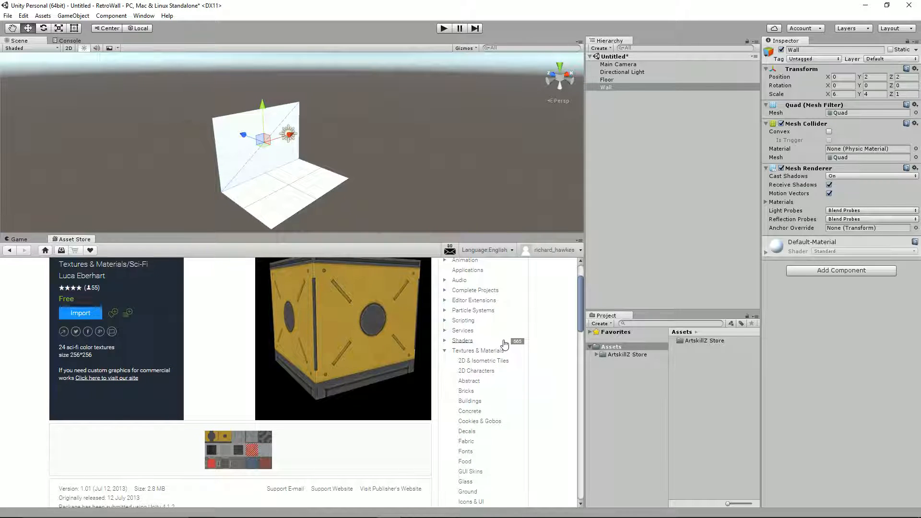
left_click(627, 355)
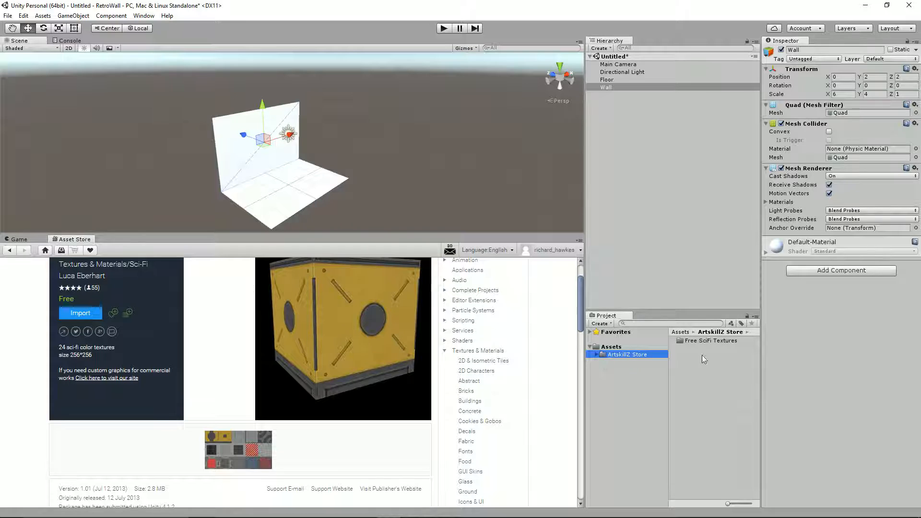
double_click(709, 342)
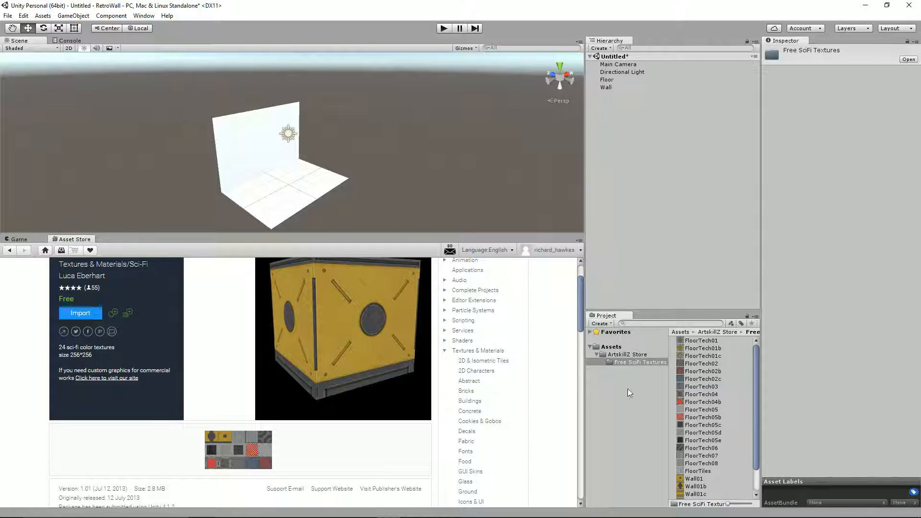
Create a new material named Floor in the root Assets folder.
left_click(608, 348)
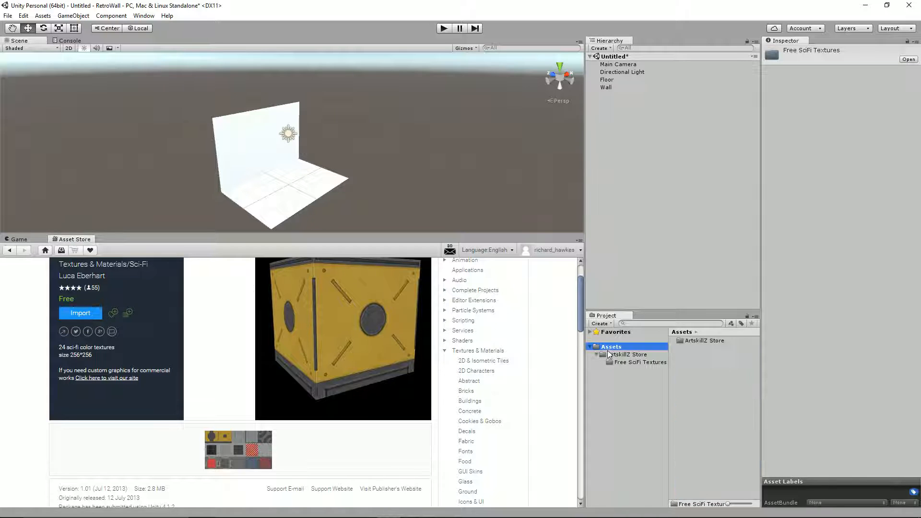
right_click(608, 349)
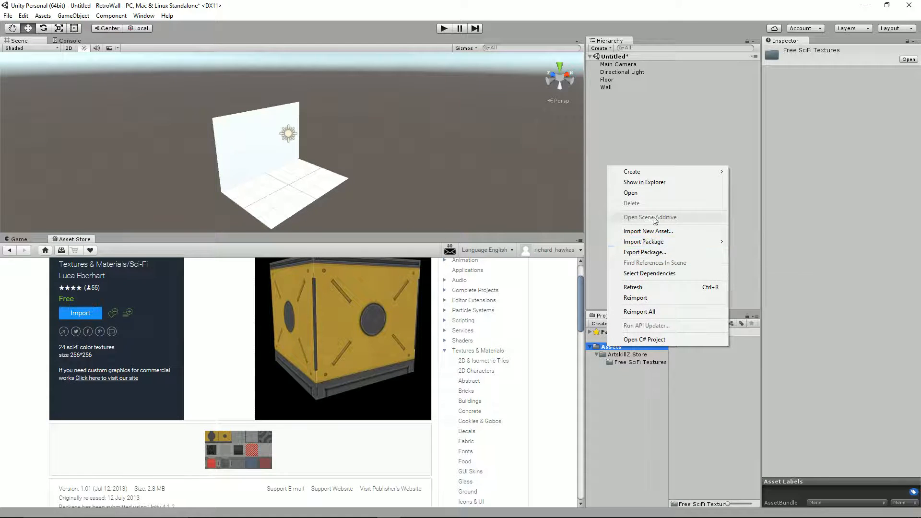
mouse_move(675, 175)
left_click(770, 270)
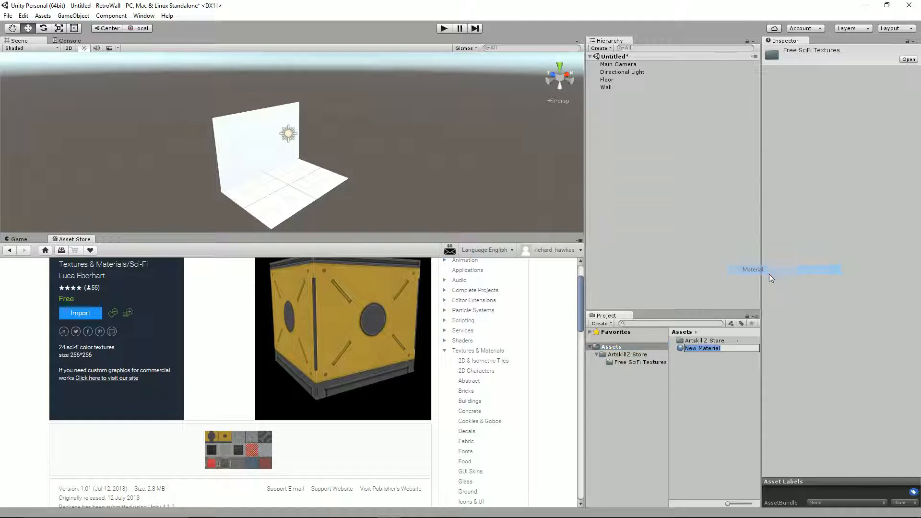
type("Flo")
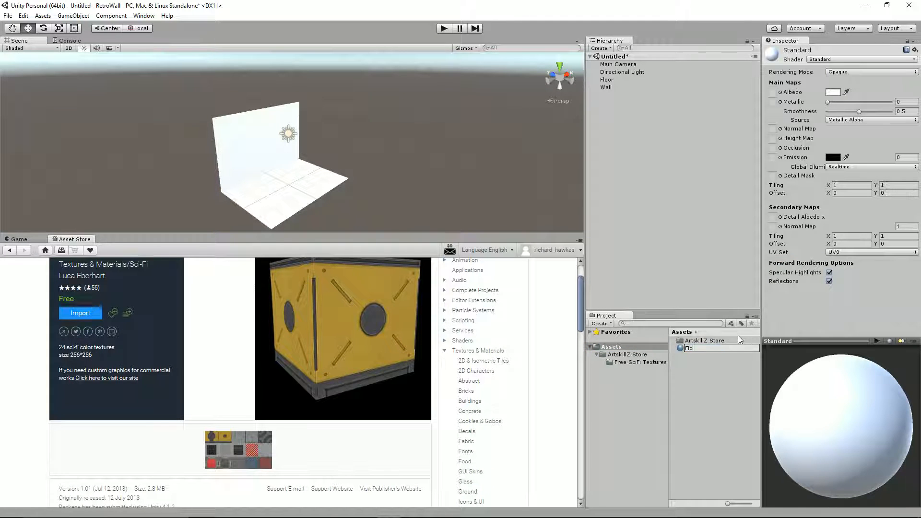
type("or")
key("Return")
Apply the Floor material to the Floor object and select the material to show its properties.
left_click_drag(697, 350, 613, 83)
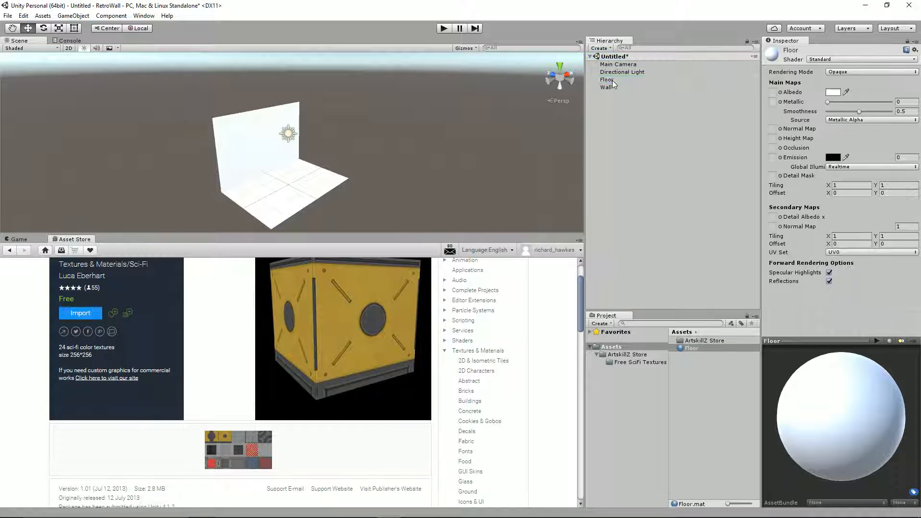
left_click(612, 80)
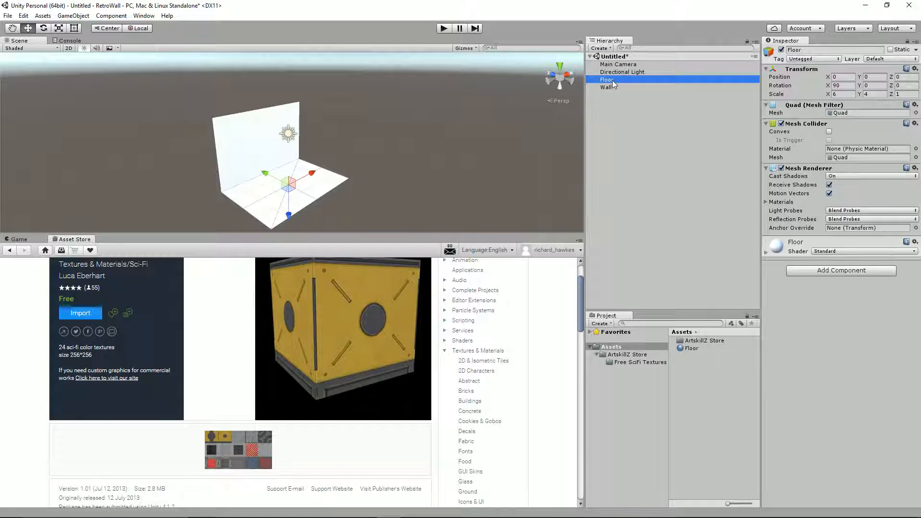
left_click(613, 89)
left_click(683, 350)
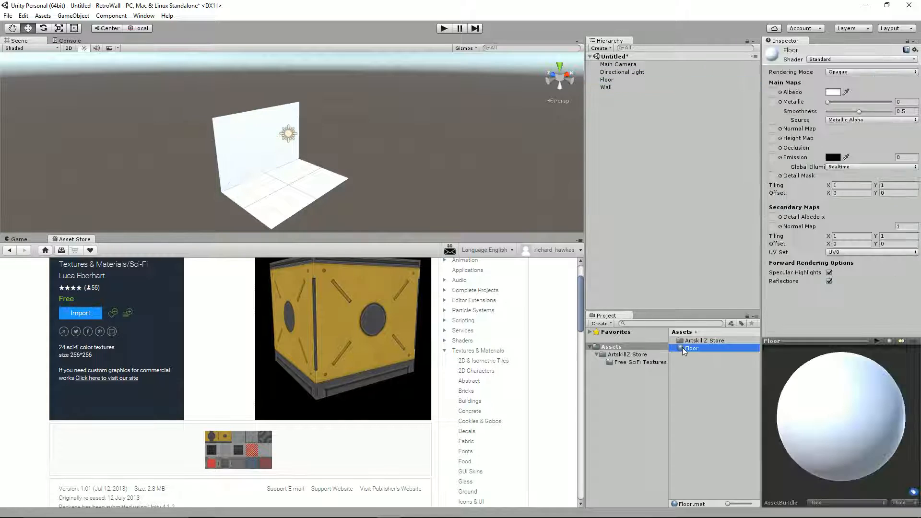
Lock the Inspector on the Floor material and set its albedo texture to FloorTech01 from the Free SciFi Textures folder.
left_click(908, 42)
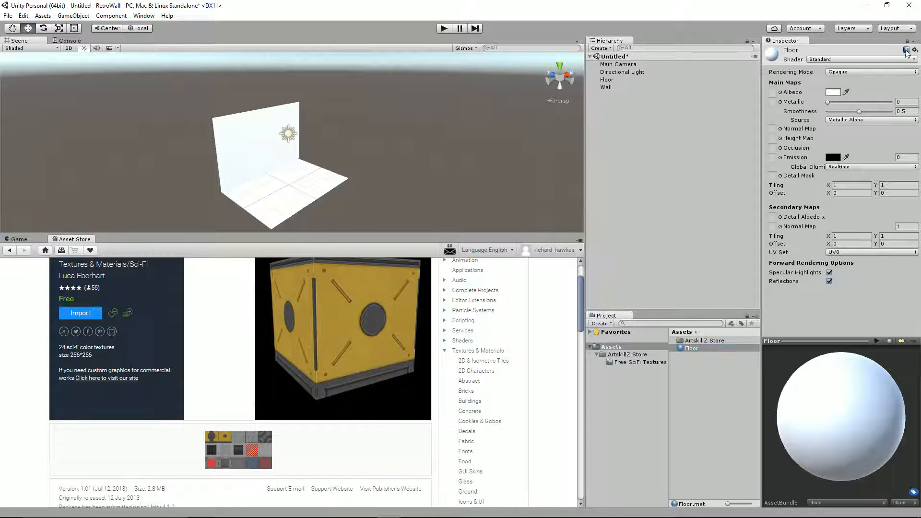
left_click(641, 362)
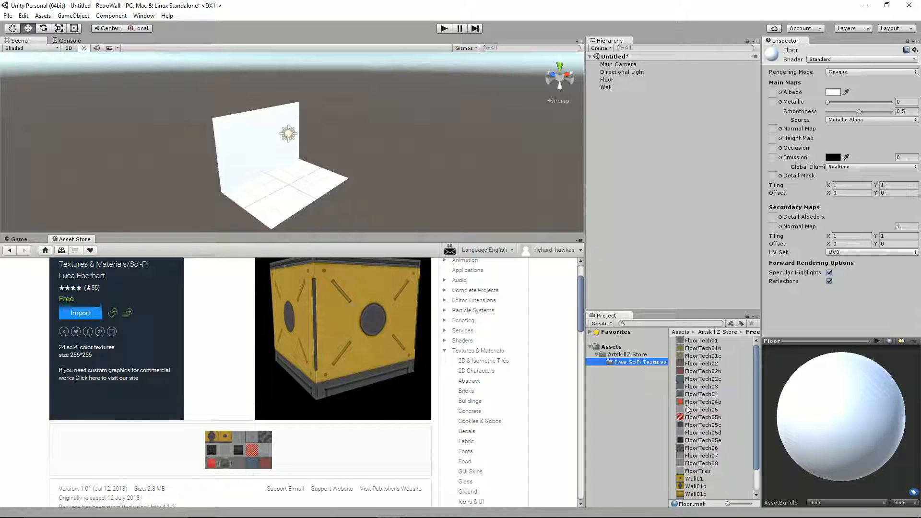
left_click_drag(699, 341, 774, 95)
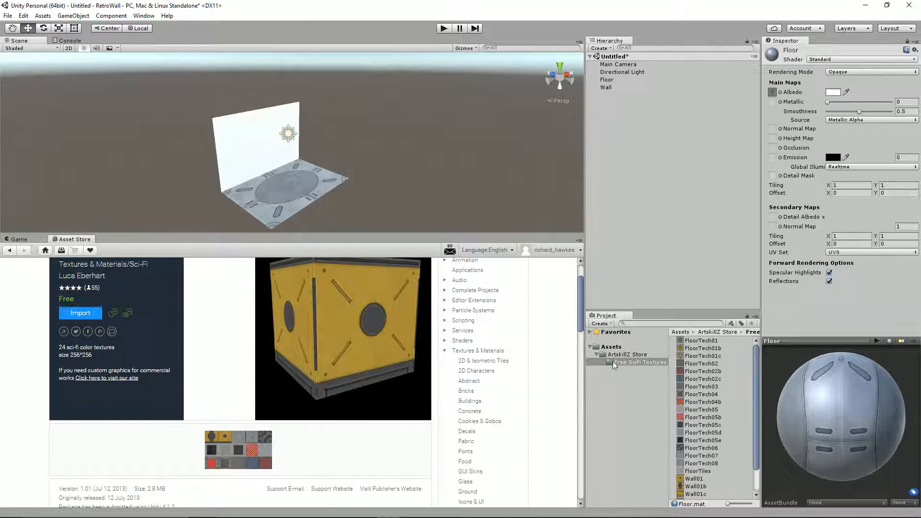
Replace the Floor material's albedo texture with FloorTech01b.
left_click(705, 357)
left_click(703, 349)
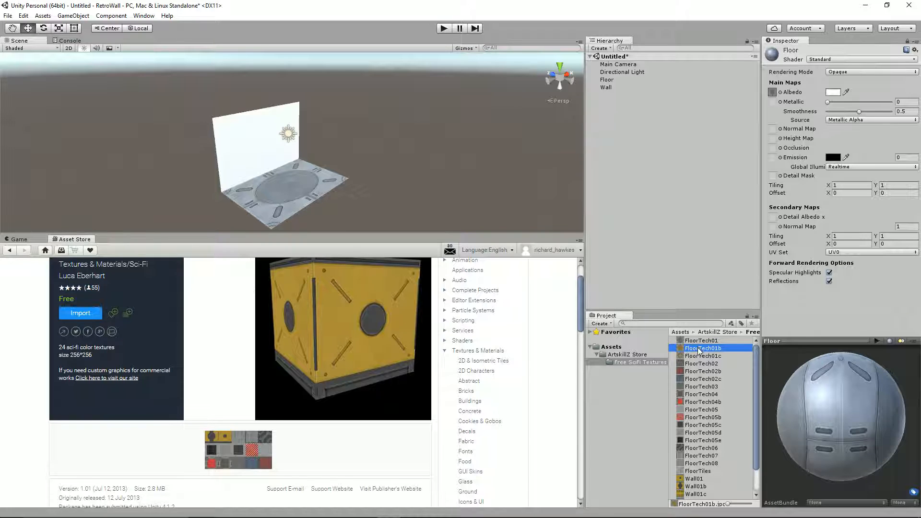
left_click_drag(700, 348, 772, 92)
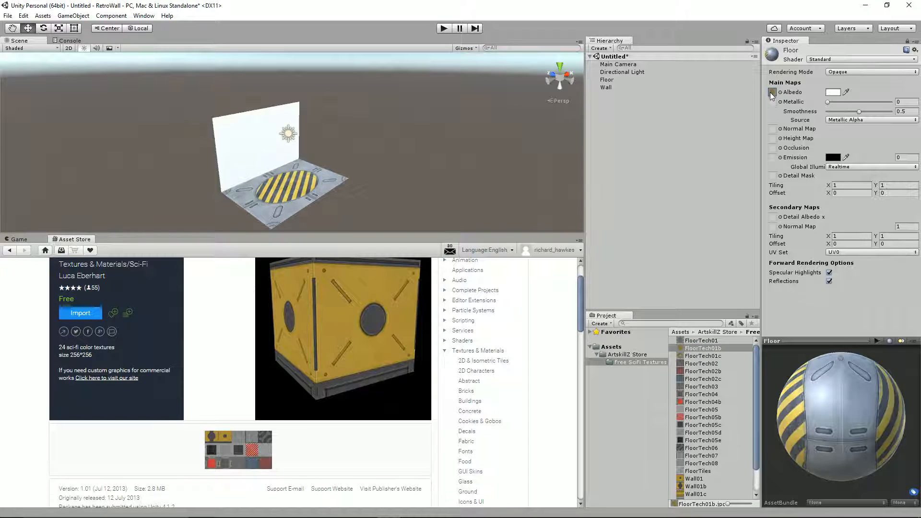
Enlarge the texture sheet preview on the package's store page and look over the available textures.
scroll(283, 390, "down", 2)
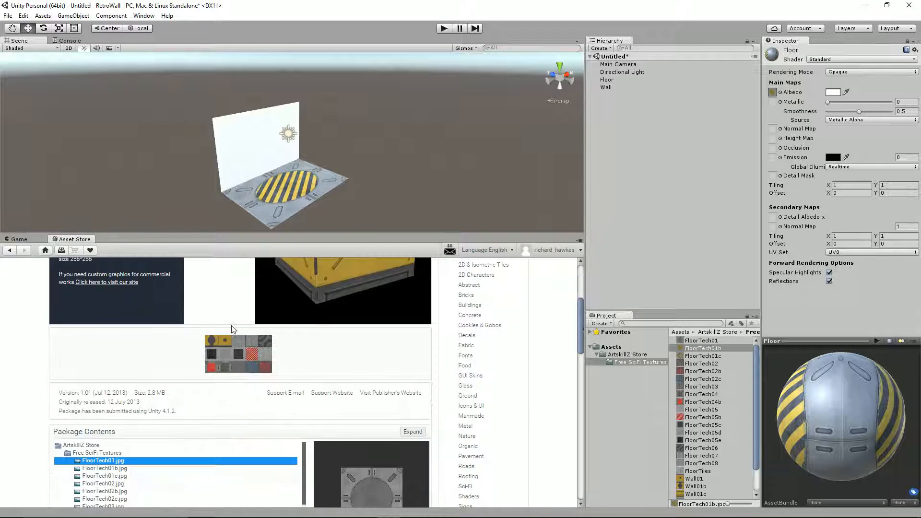
left_click(238, 351)
scroll(272, 380, "down", 1)
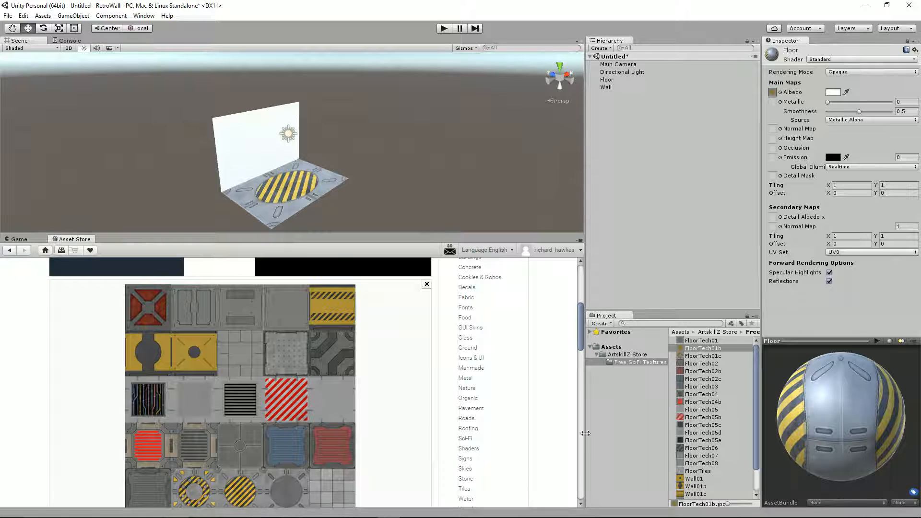
Widen the Project panel, enlarge its thumbnails and set the Floor material's albedo to the blue FloorTech02c texture.
left_click_drag(585, 403, 473, 407)
left_click_drag(729, 504, 739, 503)
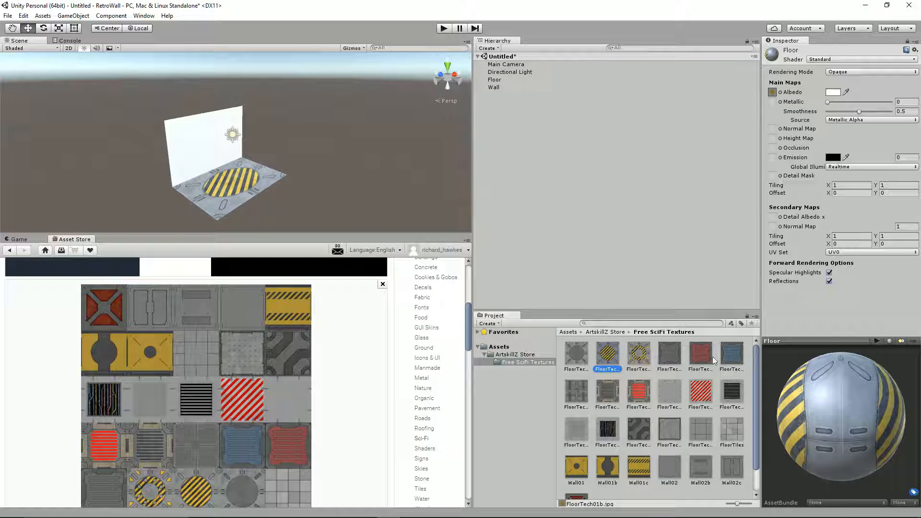
left_click_drag(730, 355, 783, 98)
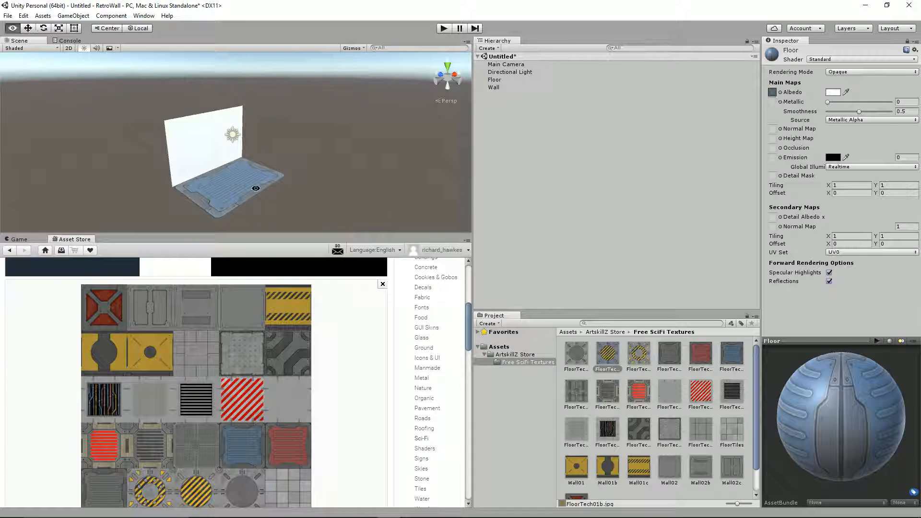
Set the Floor material's main tiling to X 6 and Y 4, and make the Scene view taller.
left_click_drag(281, 179, 240, 226, "alt")
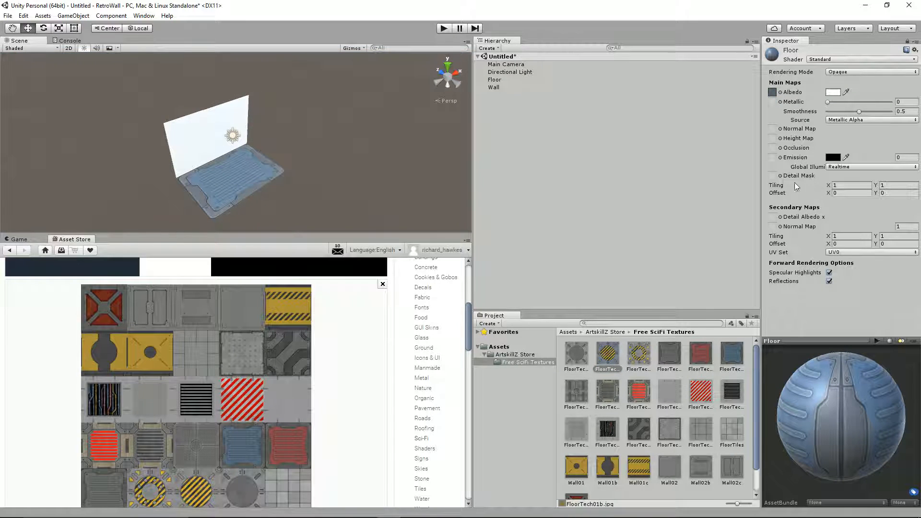
left_click(848, 185)
type("6")
key("Tab")
type("4")
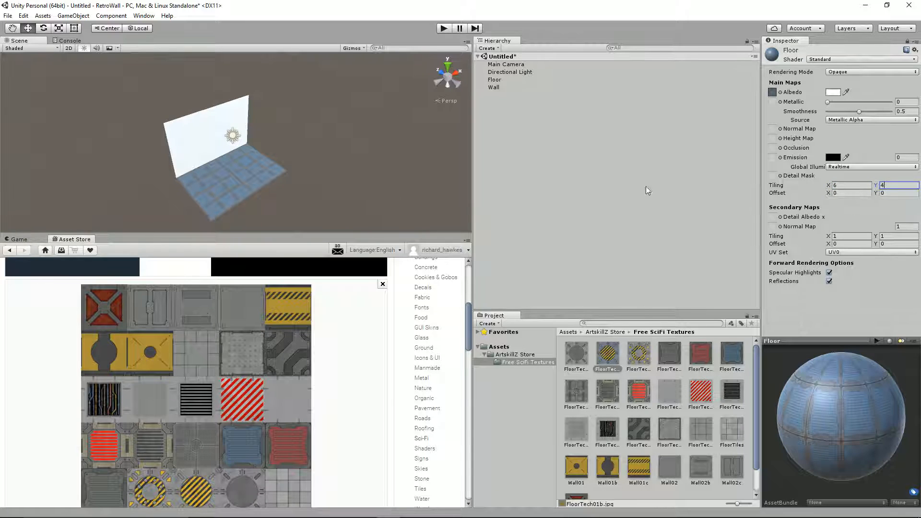
left_click_drag(310, 182, 313, 148, "alt")
scroll(312, 148, "up", 5)
middle_click_drag(312, 148, 388, 55)
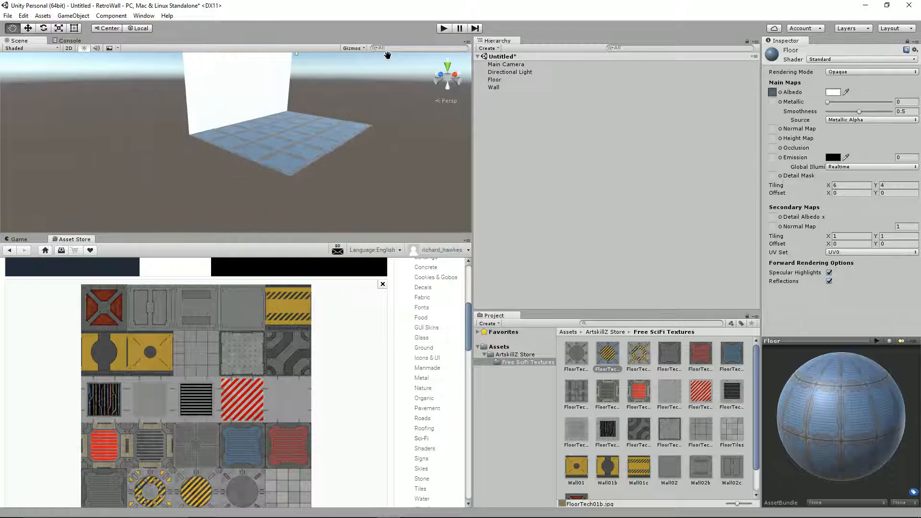
left_click_drag(352, 103, 323, 166, "alt")
scroll(319, 159, "up", 5)
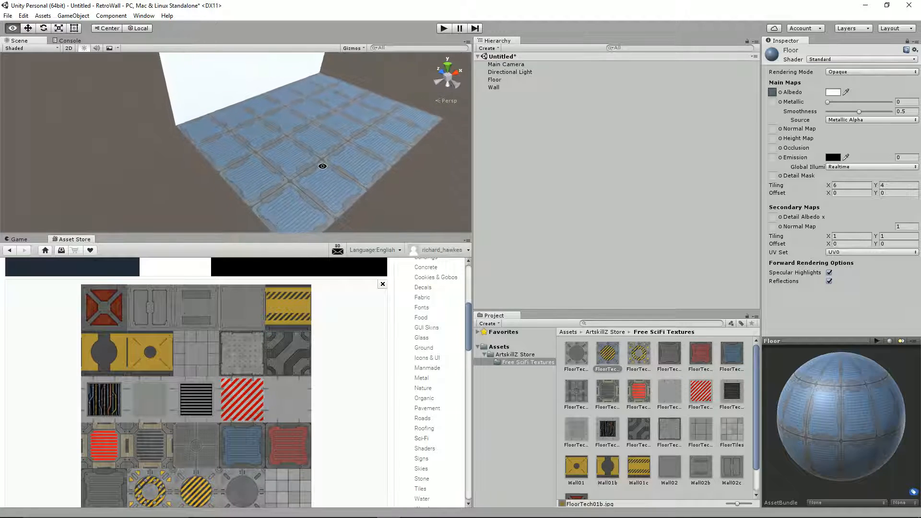
left_click_drag(263, 235, 264, 261)
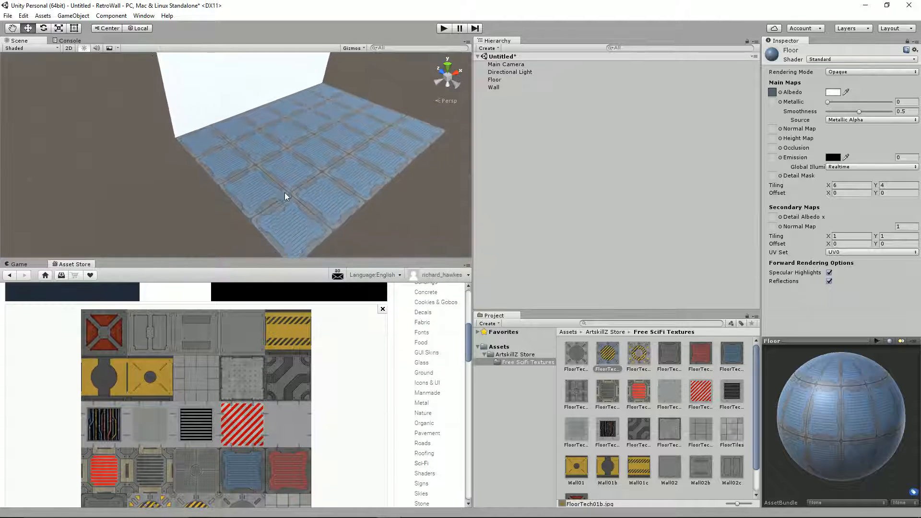
Create a new material named Wall in the root Assets folder.
left_click(510, 348)
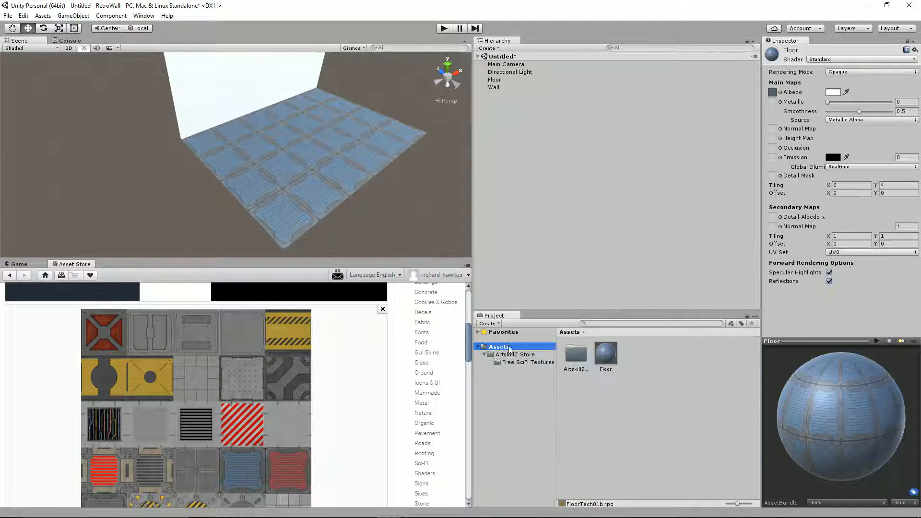
right_click(654, 405)
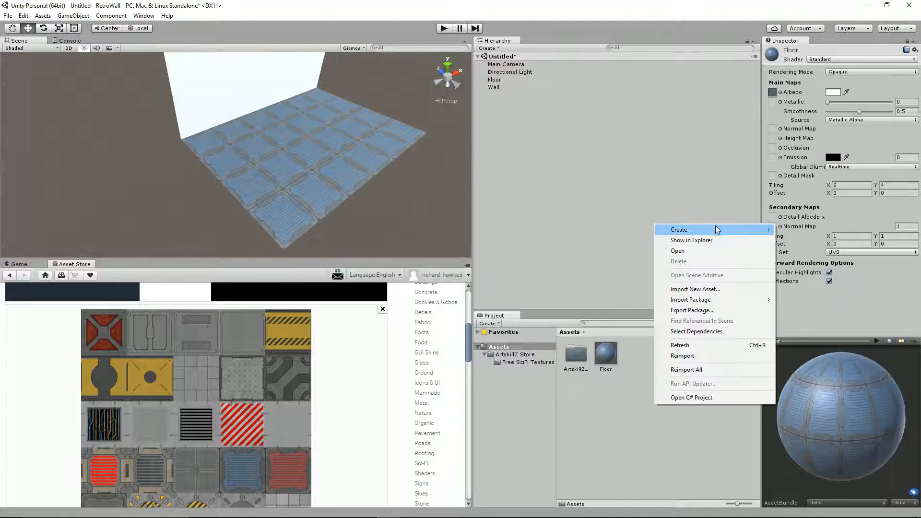
mouse_move(717, 232)
left_click(787, 328)
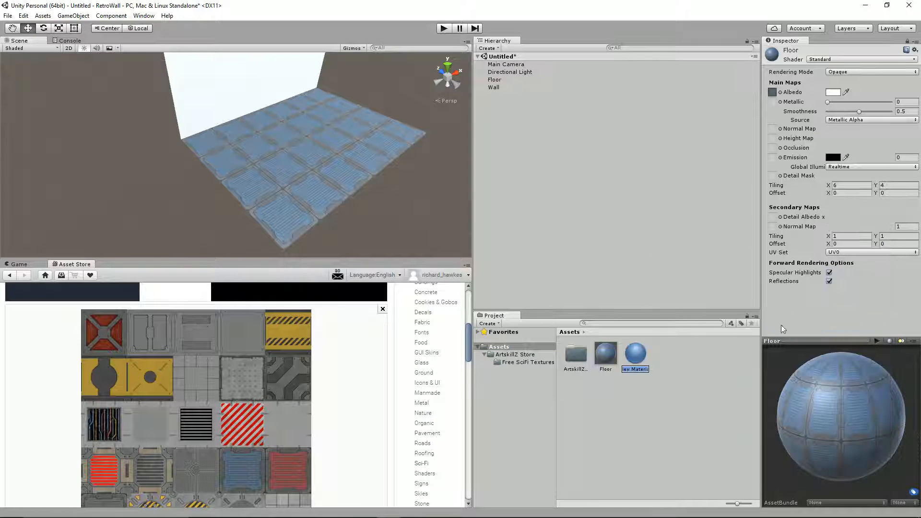
type("Wall")
key("Return")
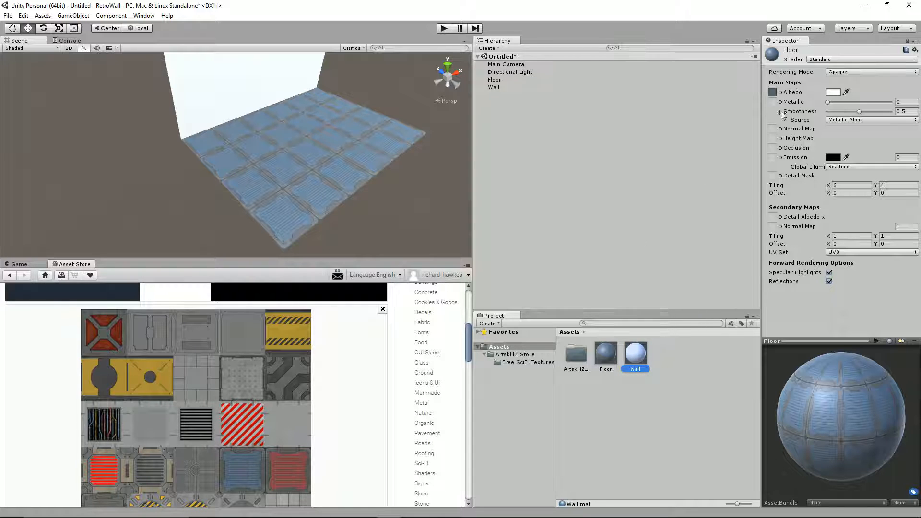
Switch the locked Inspector to the Wall material and set its albedo texture to Wall03.
left_click(907, 42)
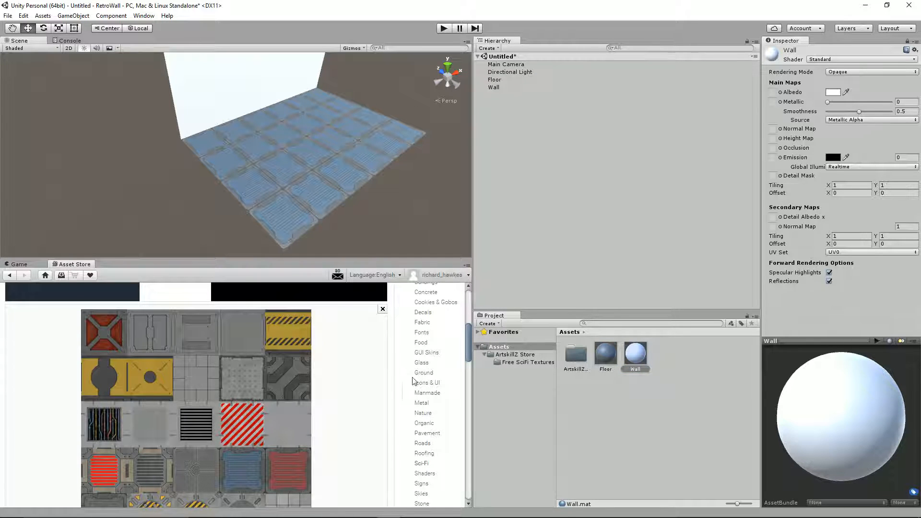
scroll(237, 412, "down", 1)
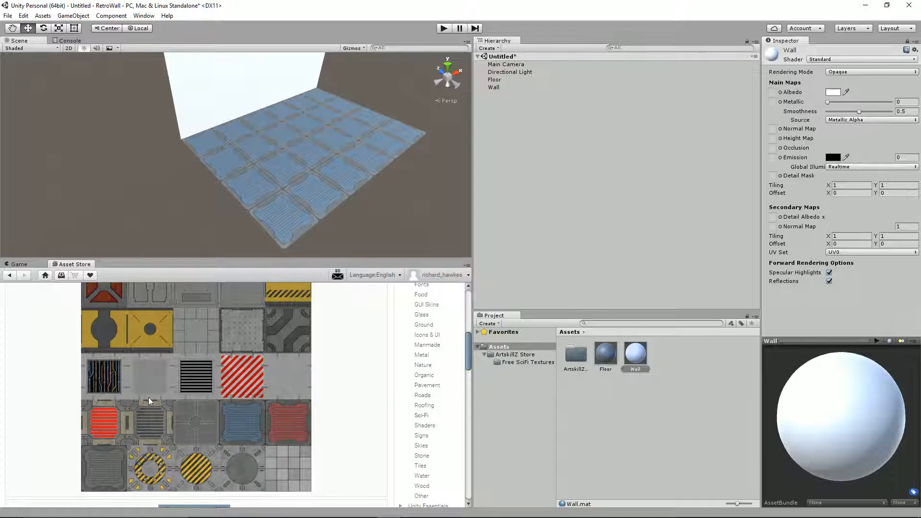
scroll(127, 358, "up", 1)
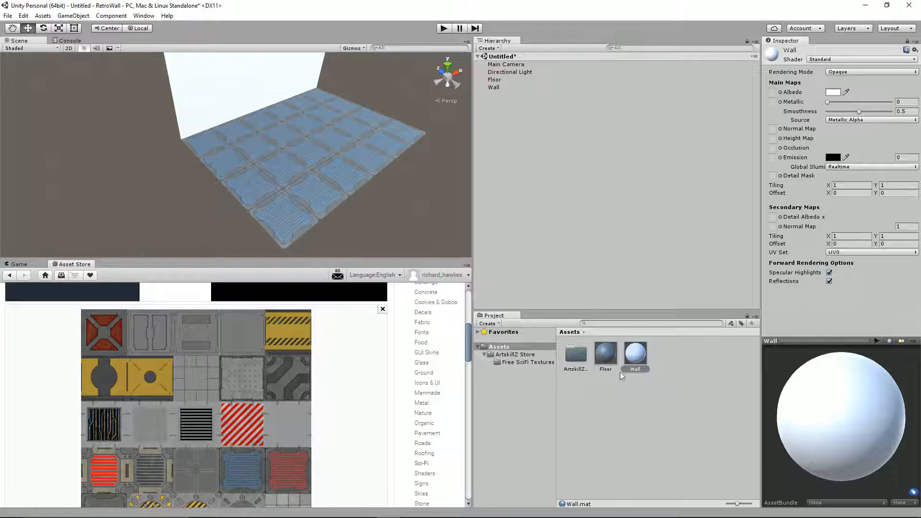
double_click(578, 365)
double_click(578, 364)
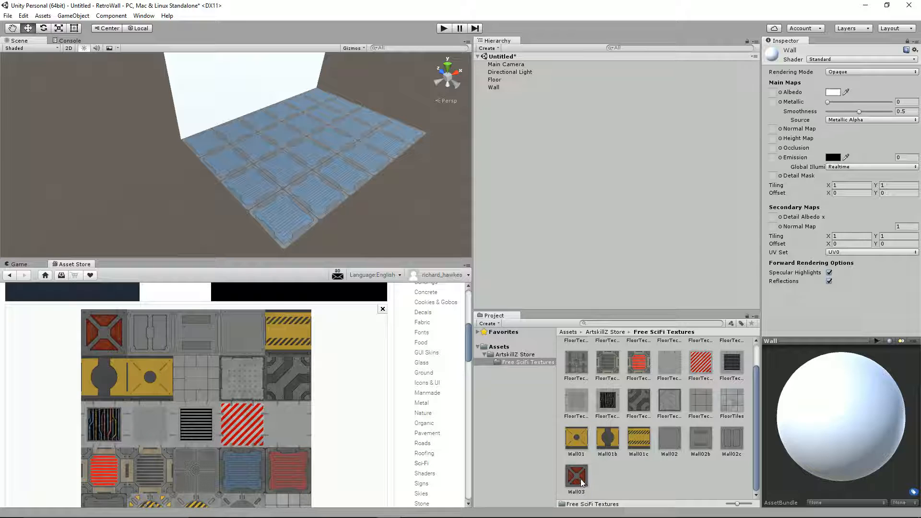
left_click_drag(581, 481, 774, 95)
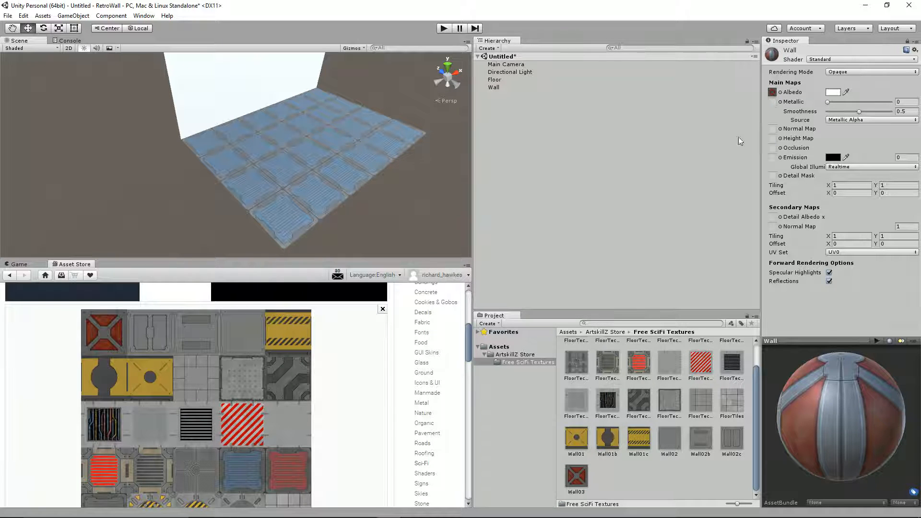
Apply the Wall material from the root Assets folder to the Wall object.
left_click(503, 347)
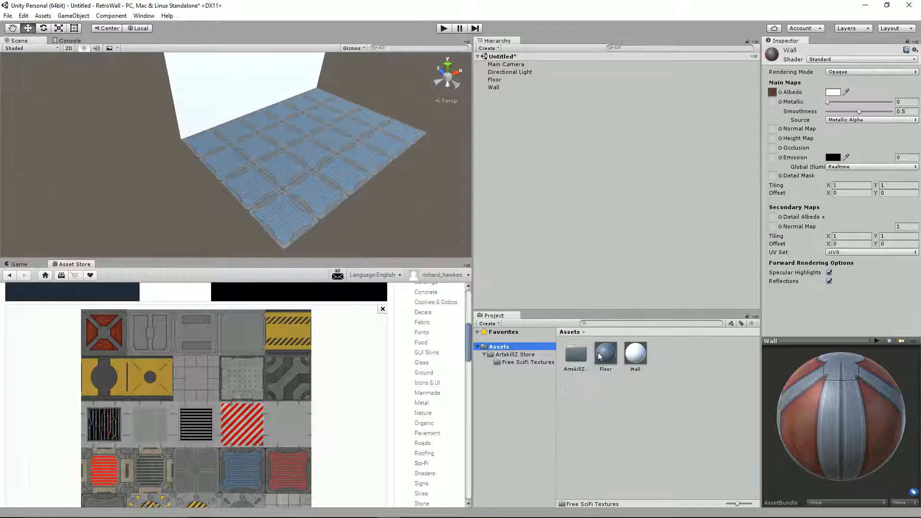
left_click_drag(636, 355, 498, 88)
scroll(343, 156, "down", 8)
scroll(336, 173, "up", 4)
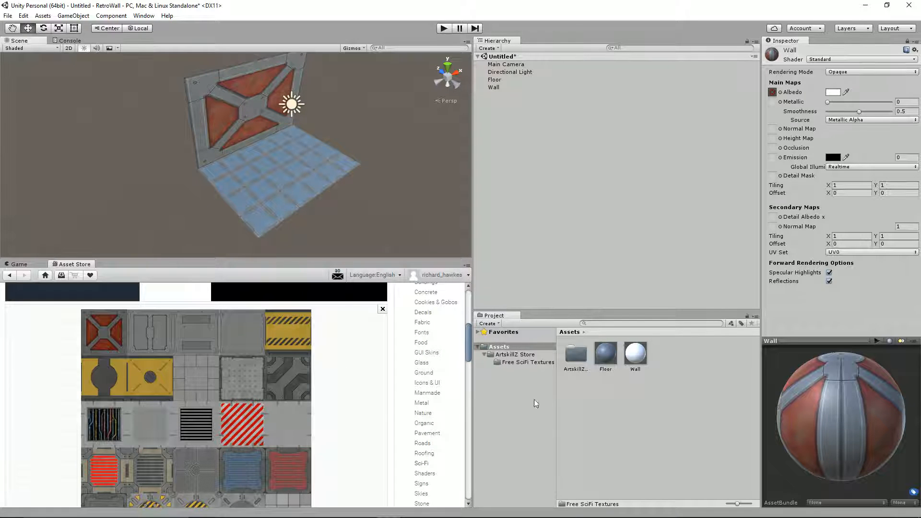
Replace the Wall material's albedo texture with Wall02c from the Free SciFi Textures folder.
left_click(527, 355)
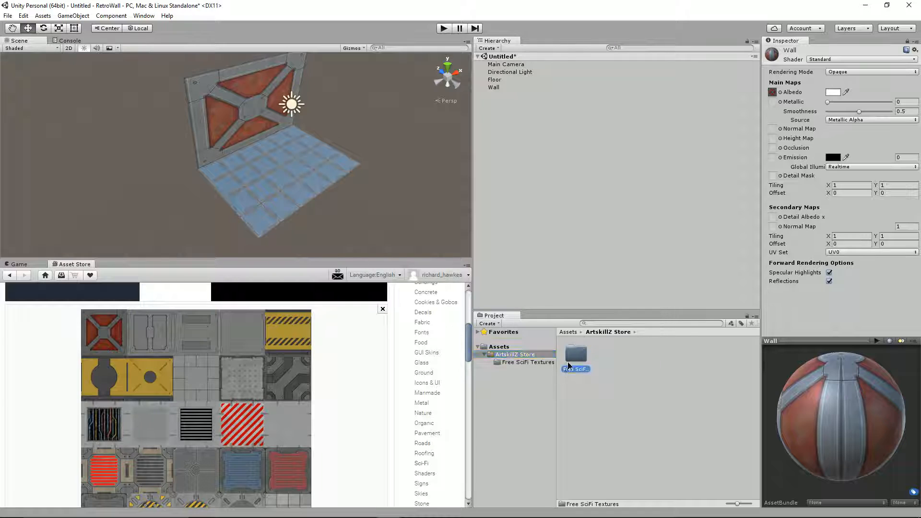
double_click(570, 362)
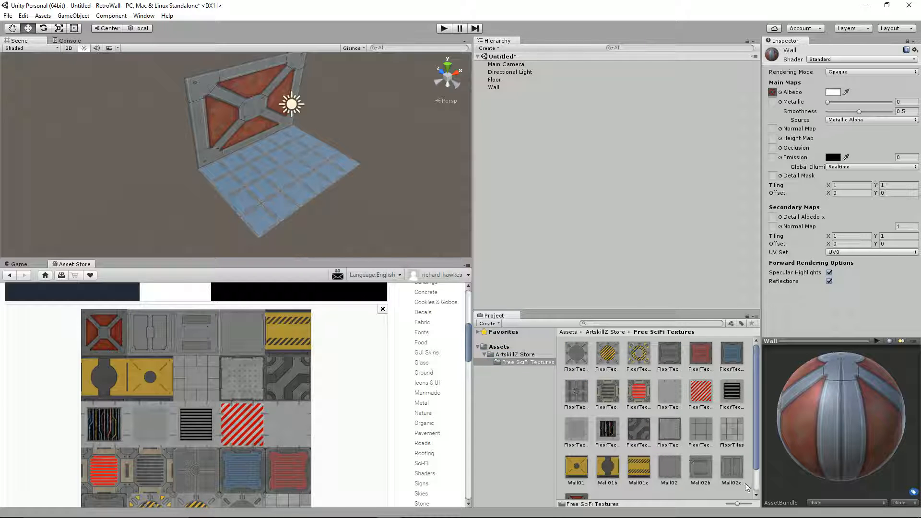
left_click(735, 470)
left_click_drag(735, 470, 772, 93)
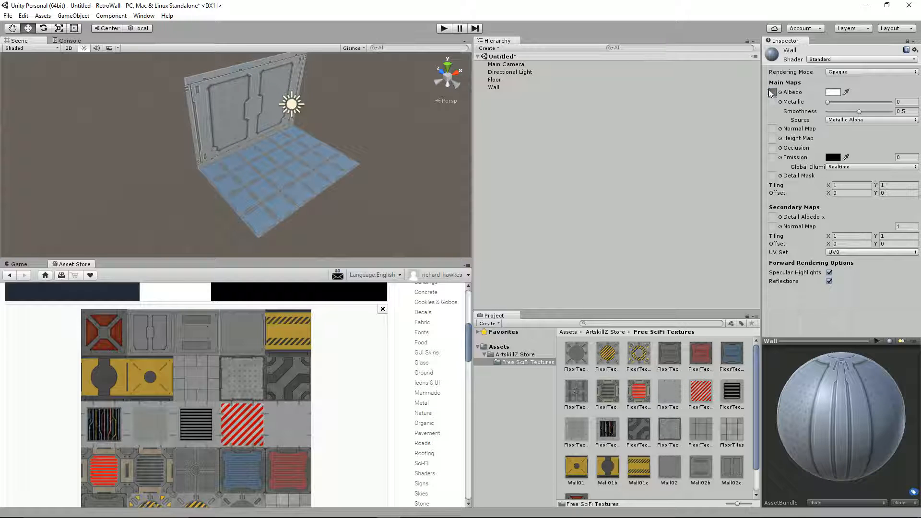
Set the Wall material's main tiling to X 3 and Y 2.
left_click_drag(194, 154, 277, 108, "alt")
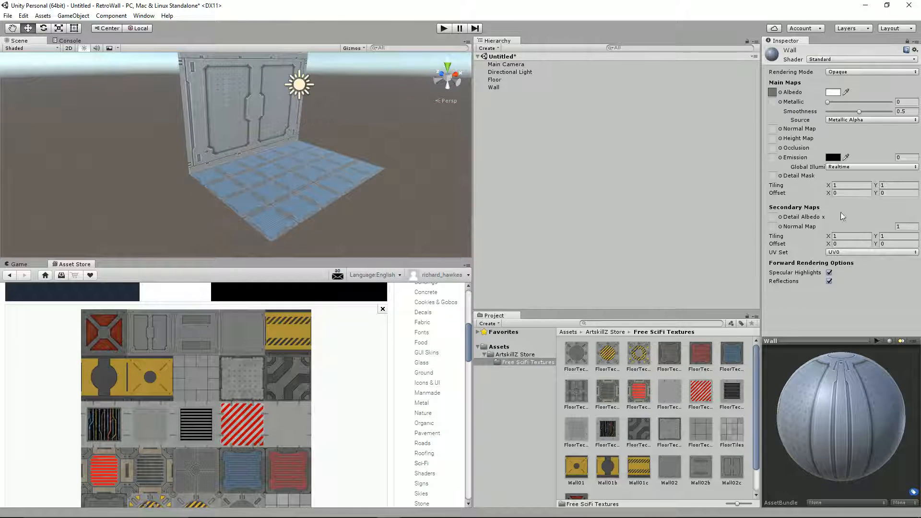
left_click(848, 185)
type("3")
key("Tab")
type("2")
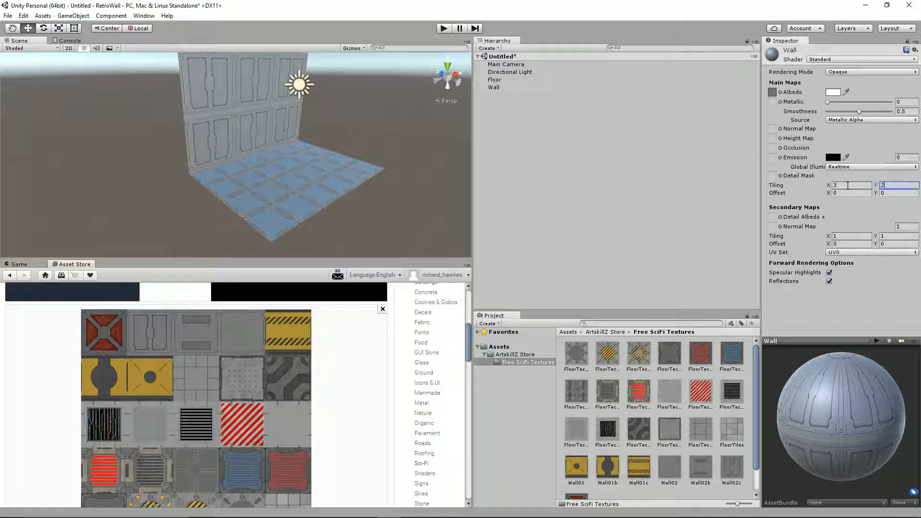
Change the Wall material's main tiling to X 2 and Y 1.
key("BackSpace")
type("1")
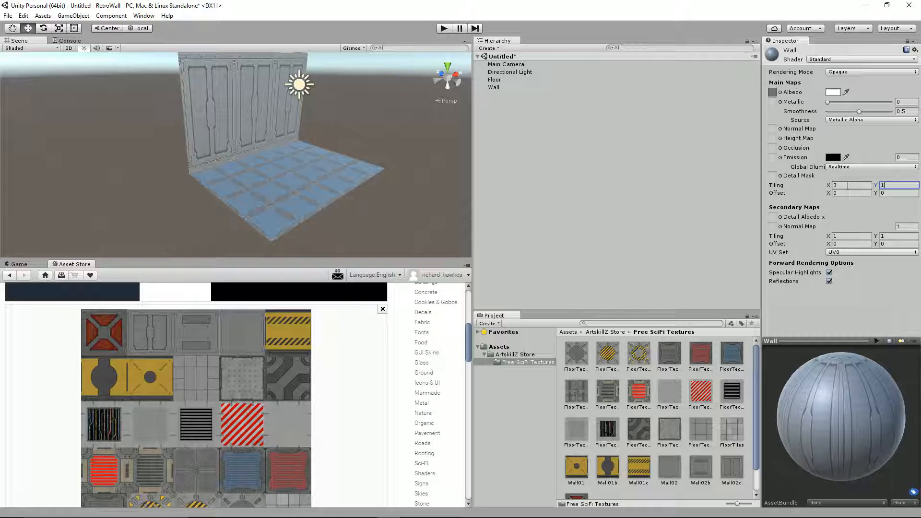
left_click(847, 185)
type("2")
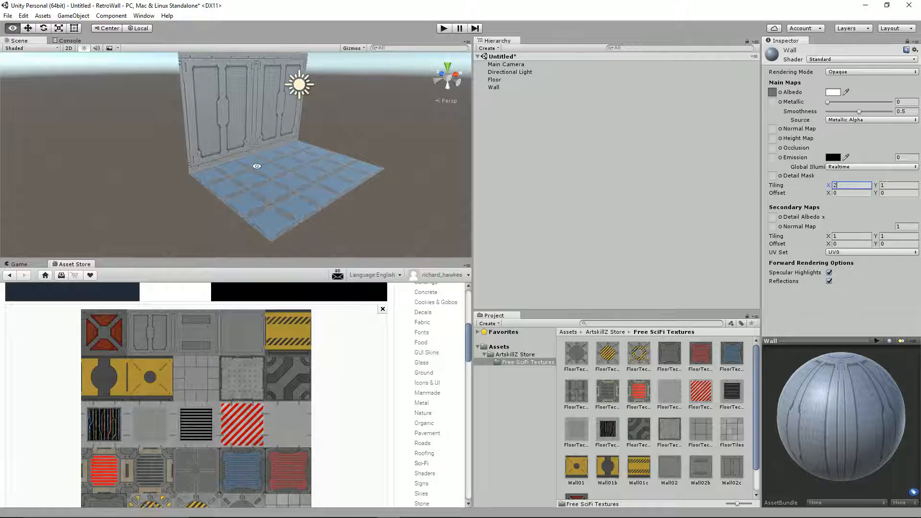
Return to the root Assets folder and show the textured room in the Game view.
mouse_move(257, 165)
left_mouse_down("alt")
mouse_move(294, 200)
mouse_move(177, 128)
mouse_move(181, 154)
mouse_move(264, 156)
mouse_move(249, 165)
mouse_move(265, 152)
left_mouse_up("alt")
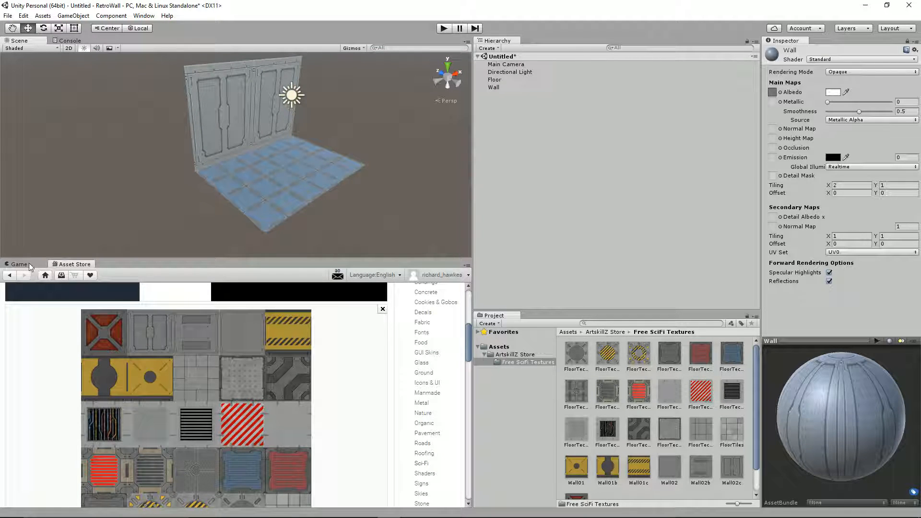
left_click(502, 347)
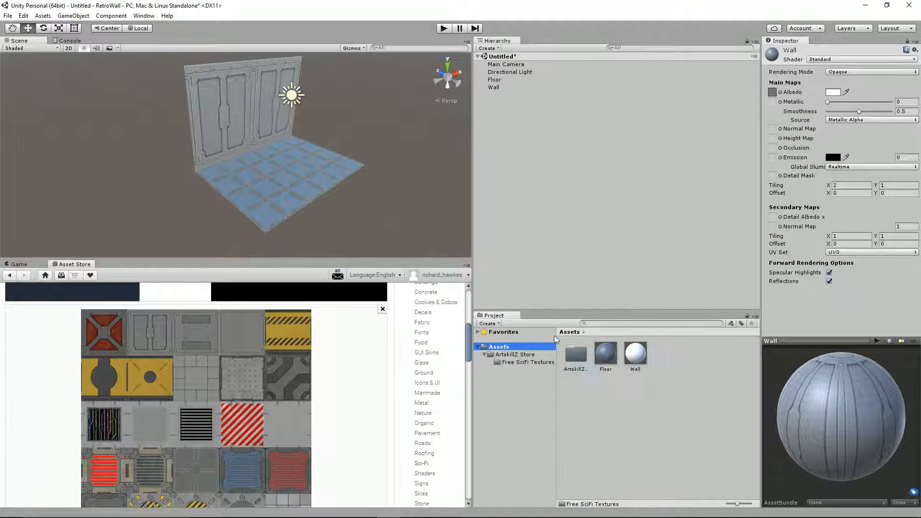
left_click(17, 264)
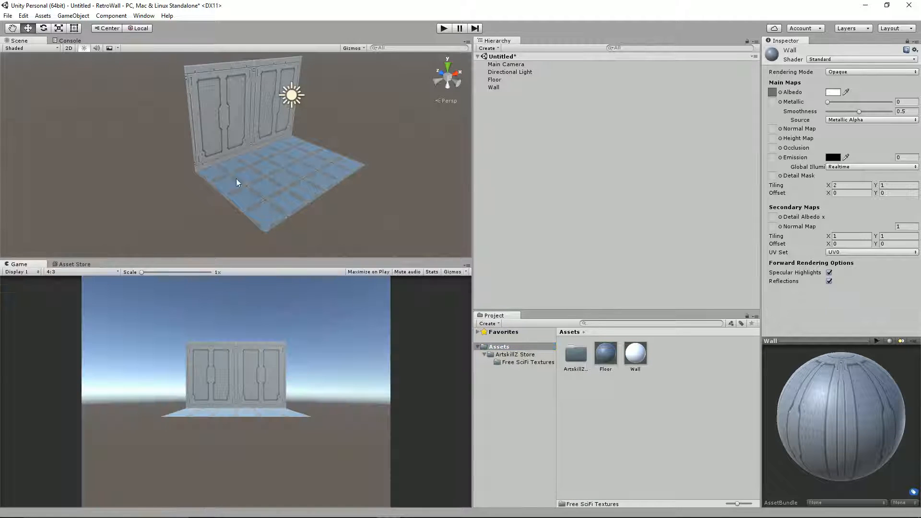
Create an empty game object in the scene and name it Section.
left_click_drag(236, 182, 271, 154, "alt")
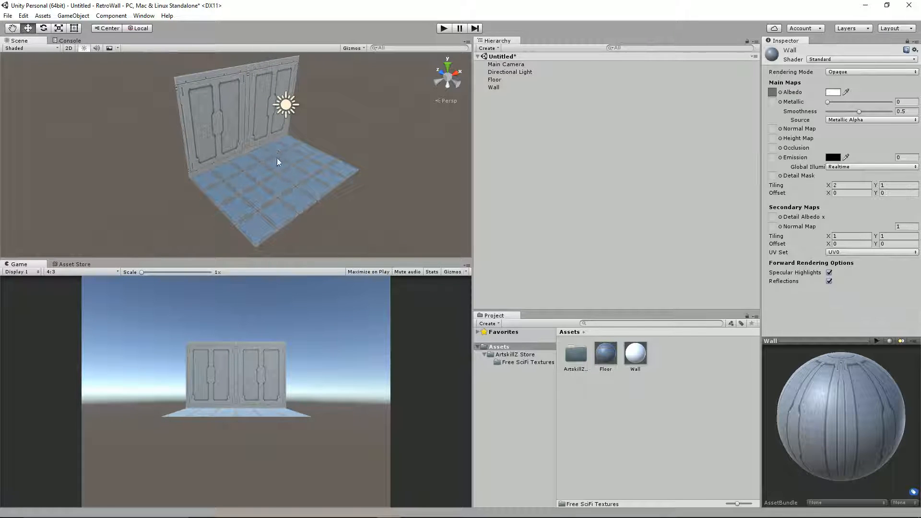
scroll(278, 162, "up", 2)
right_click(518, 165)
left_click(547, 242)
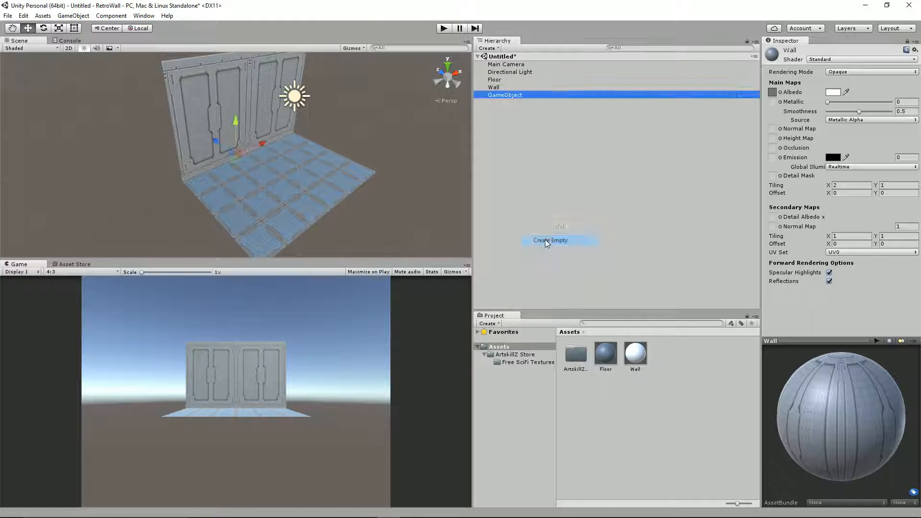
left_click(501, 95)
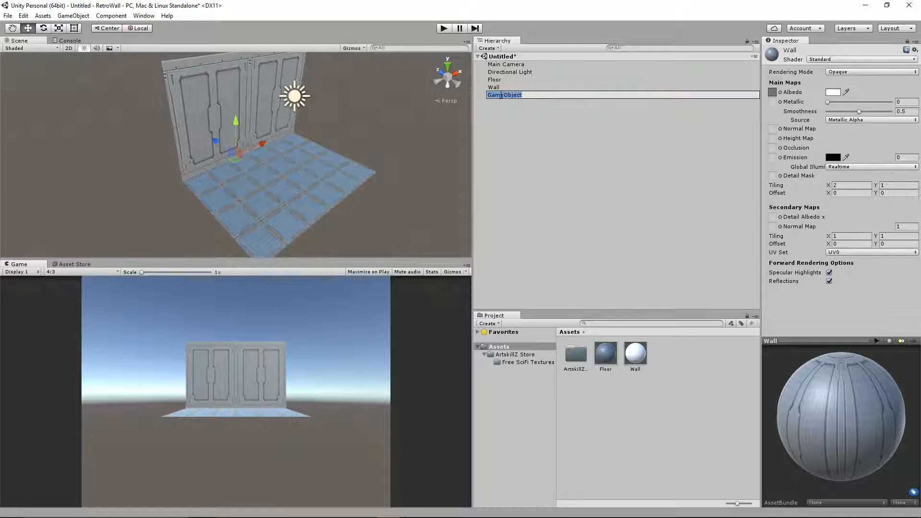
type("Section")
key("Return")
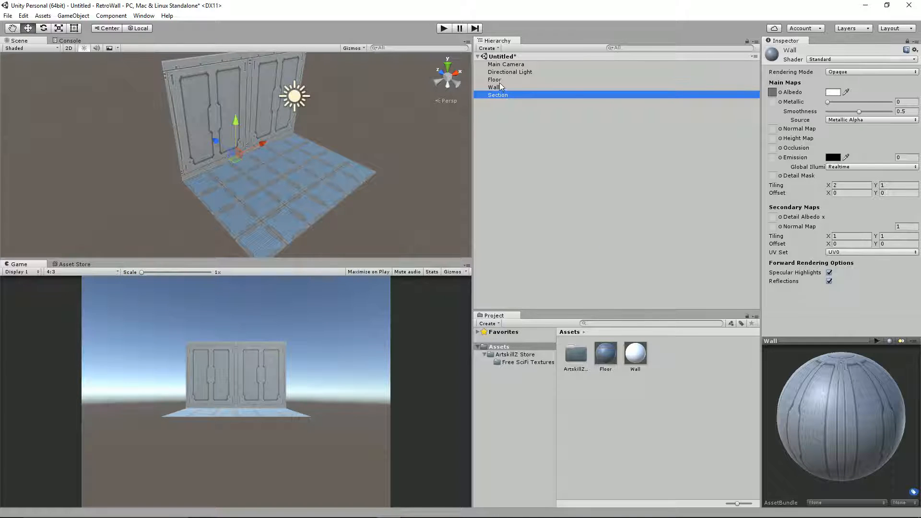
Unlock the Inspector and reset the Section object's Transform.
left_click(907, 41)
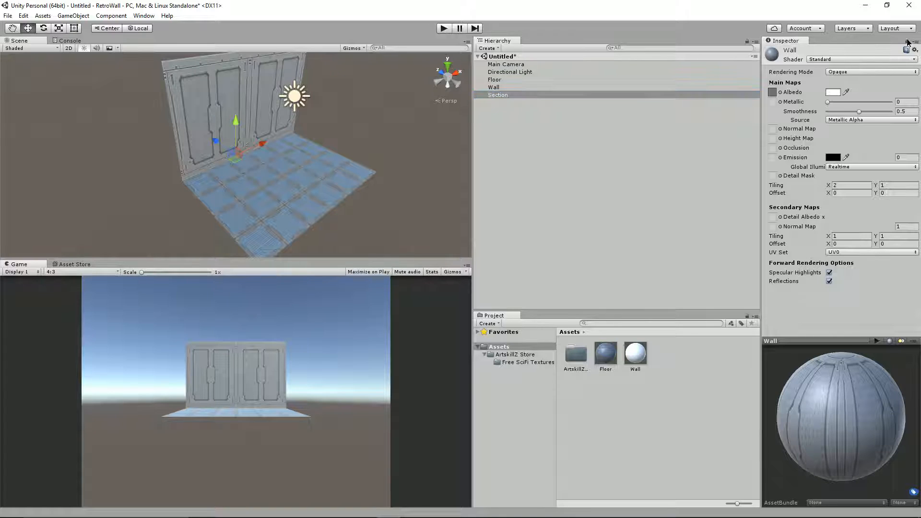
left_click(914, 69)
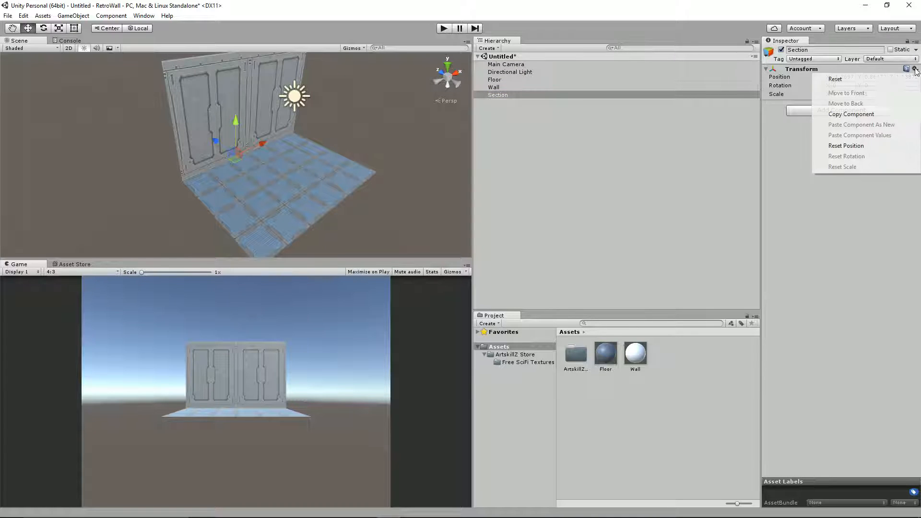
left_click(884, 83)
Make the Floor and Wall objects children of Section.
left_click(528, 87)
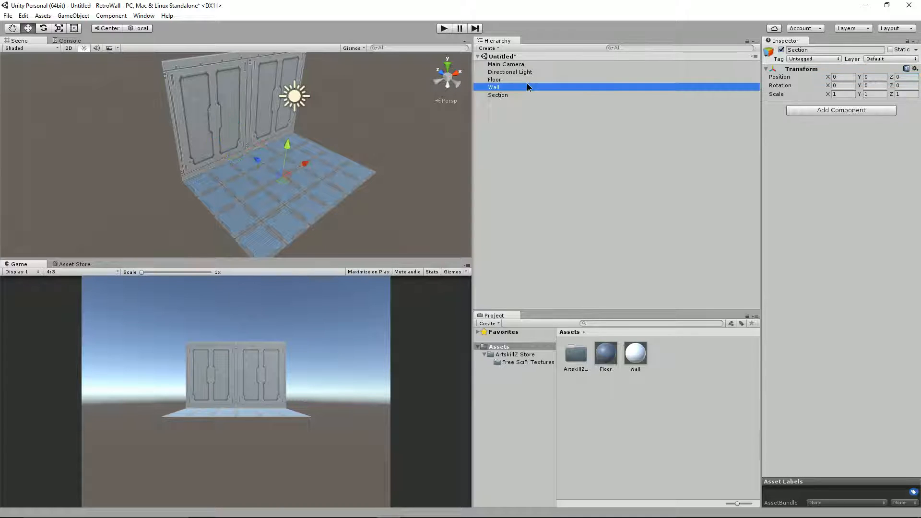
left_click(525, 80)
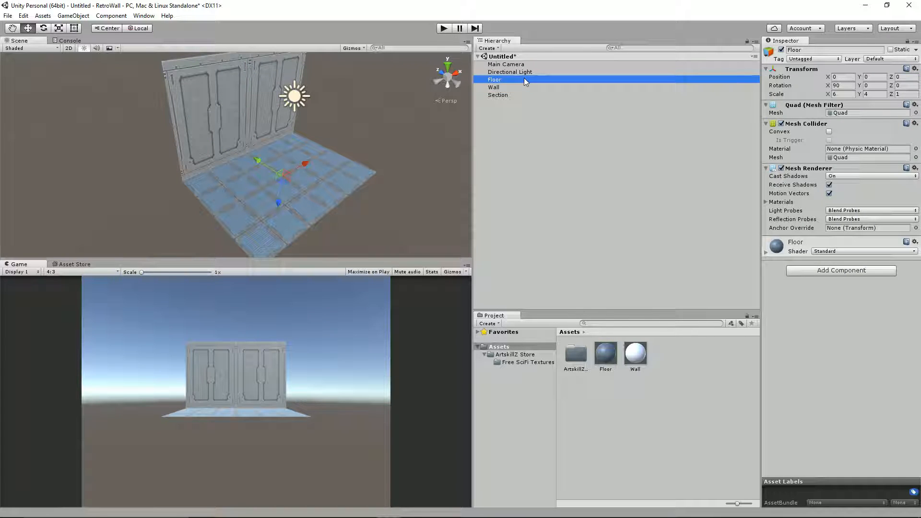
left_click(518, 86, "ctrl")
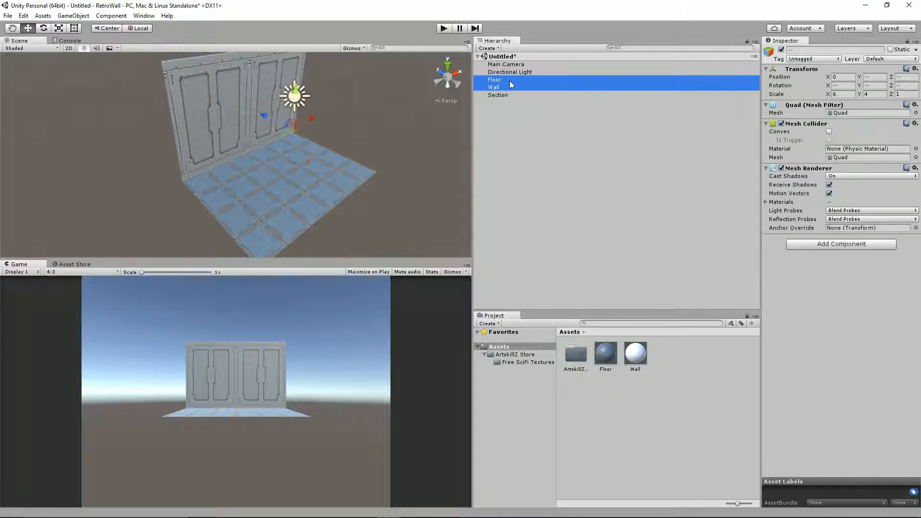
left_click_drag(512, 85, 522, 94)
left_click(499, 80)
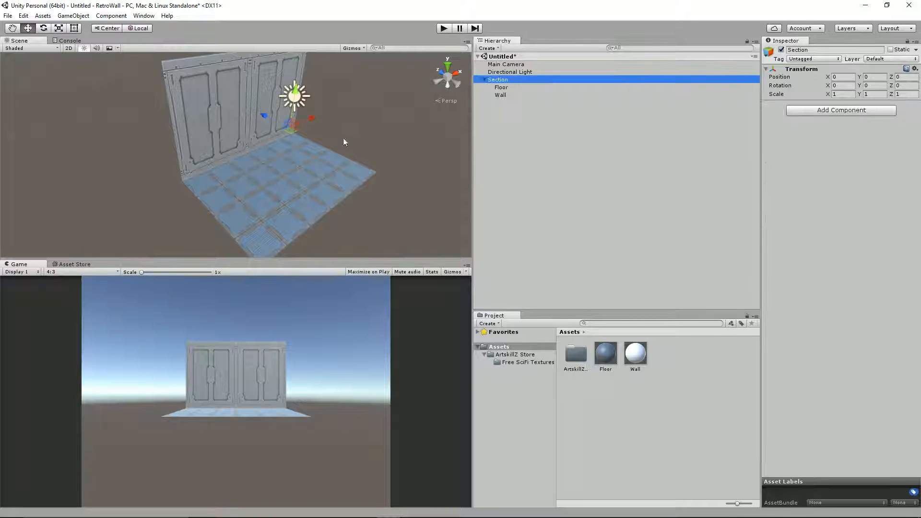
Align the Main Camera with an angled Scene view looking down on the floor and wall, refining the angle until it suits.
scroll(281, 127, "down", 2)
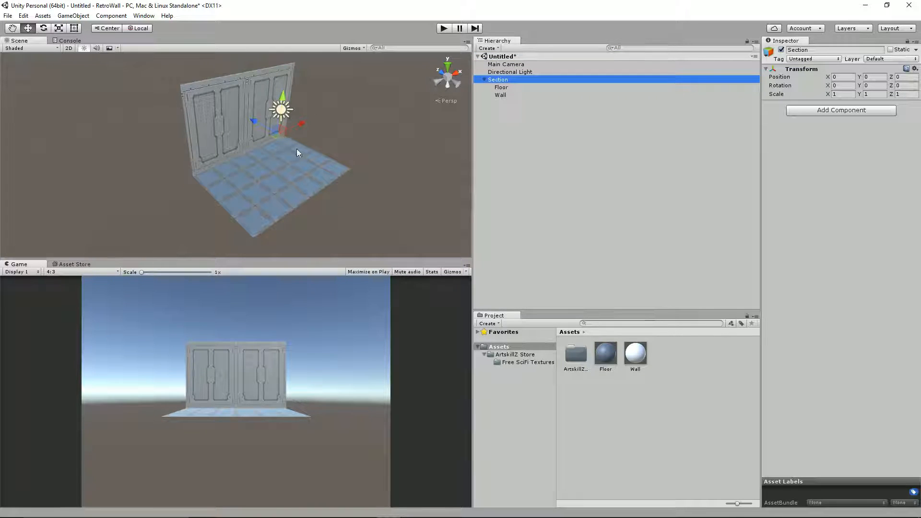
left_click_drag(296, 148, 353, 136, "alt")
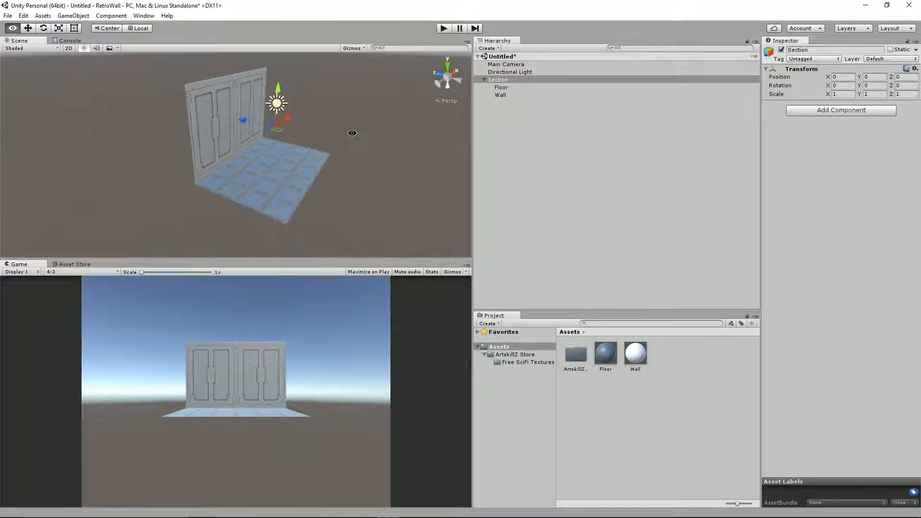
left_click_drag(276, 156, 119, 101, "alt")
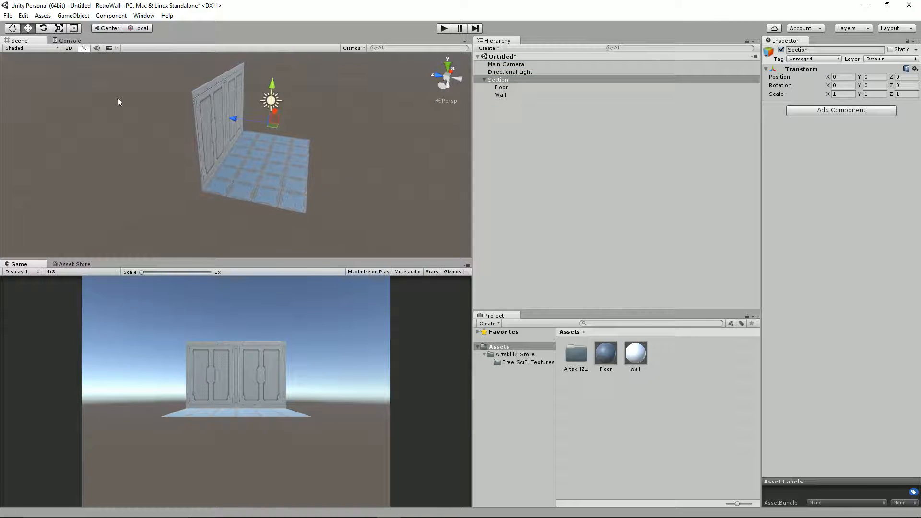
left_click_drag(228, 124, 258, 138, "alt")
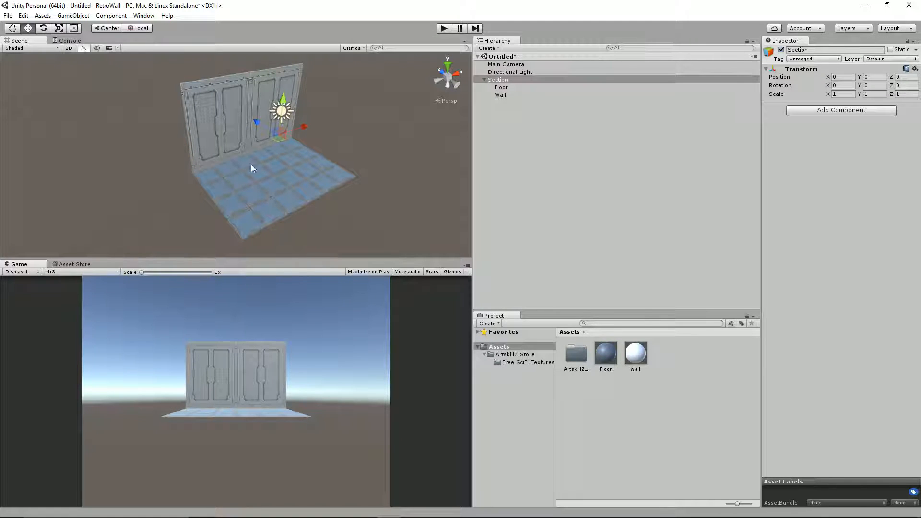
left_click(537, 65)
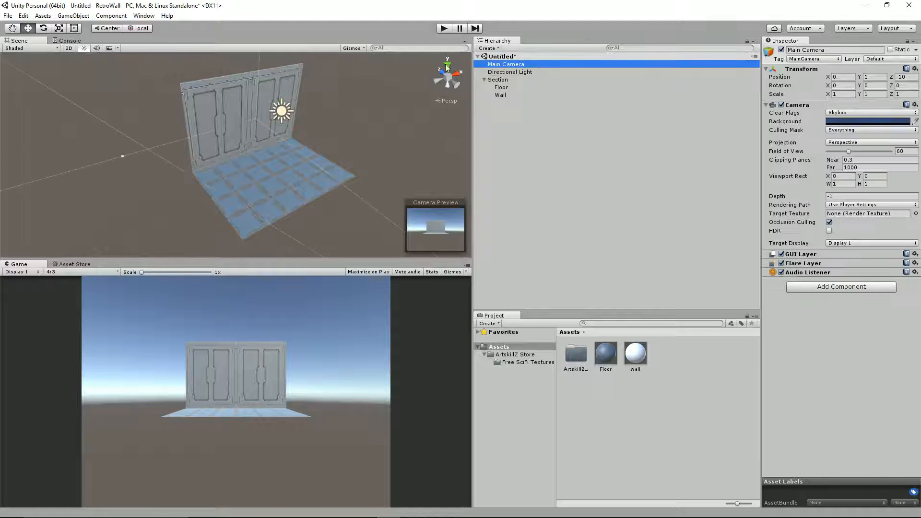
left_click(67, 16)
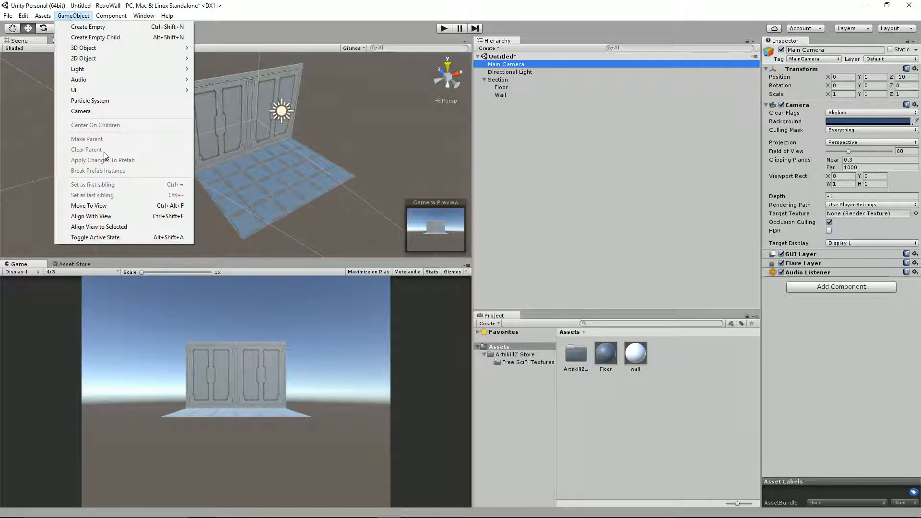
left_click(114, 216)
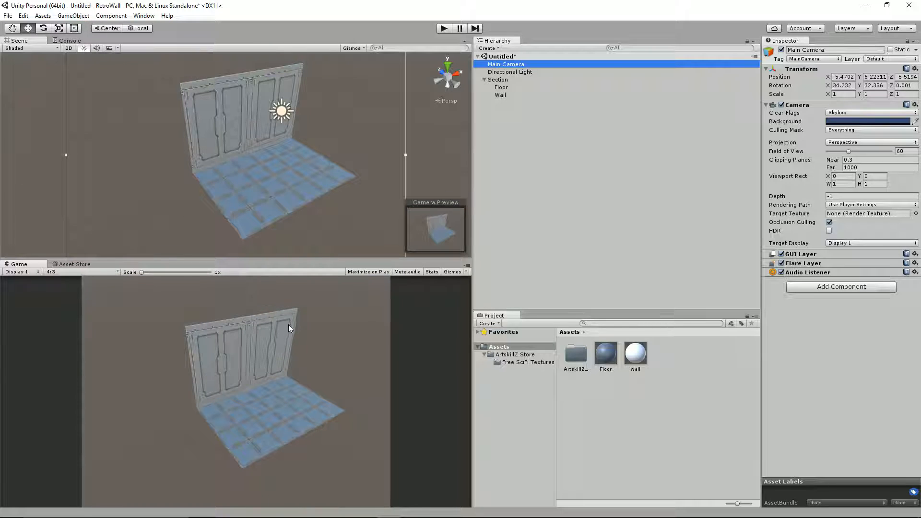
left_click_drag(259, 179, 266, 180, "alt")
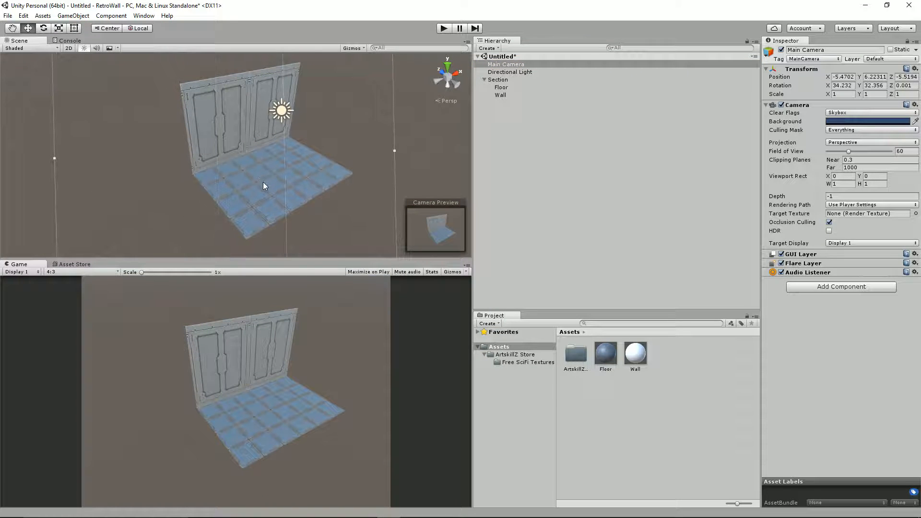
left_click(72, 15)
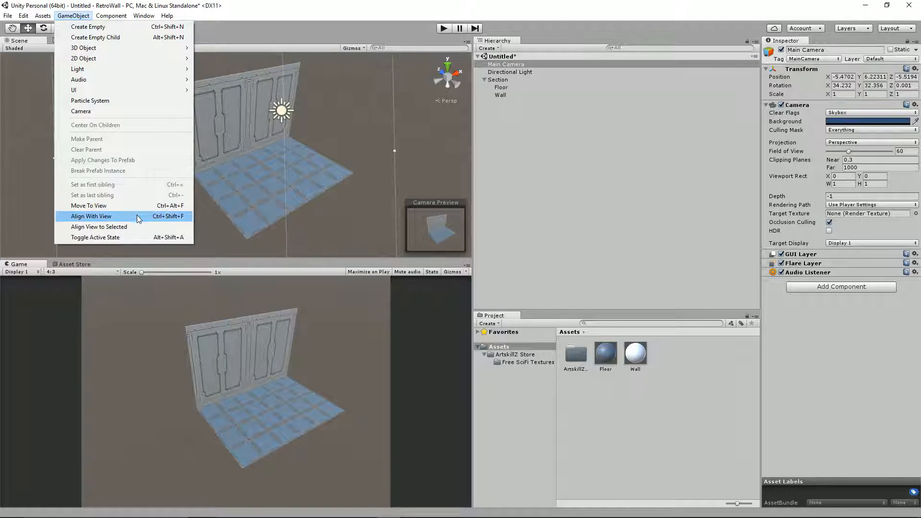
left_click(138, 216)
left_click_drag(236, 173, 269, 160, "alt")
left_click(72, 15)
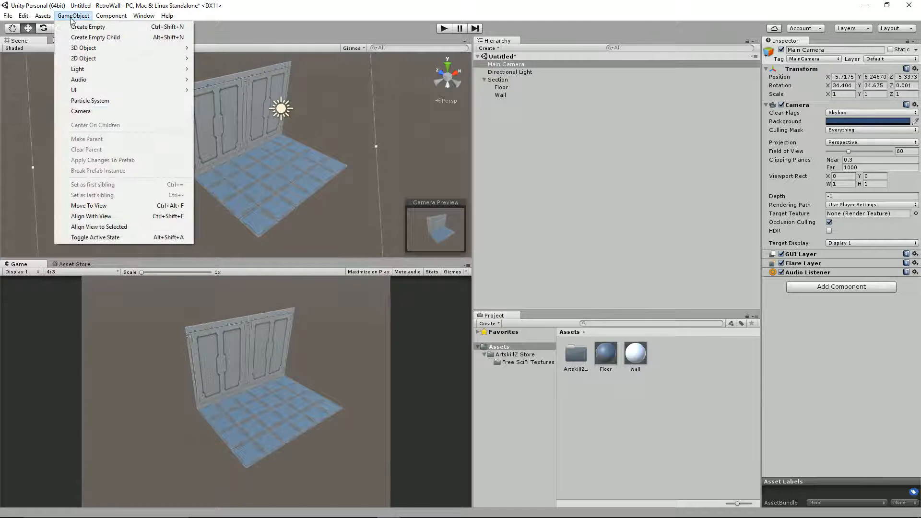
left_click(117, 216)
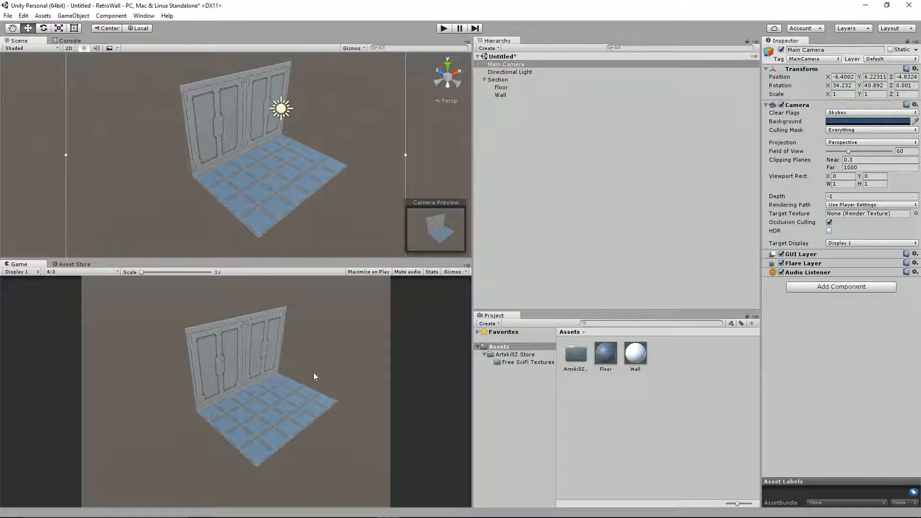
left_click_drag(276, 191, 288, 191, "alt")
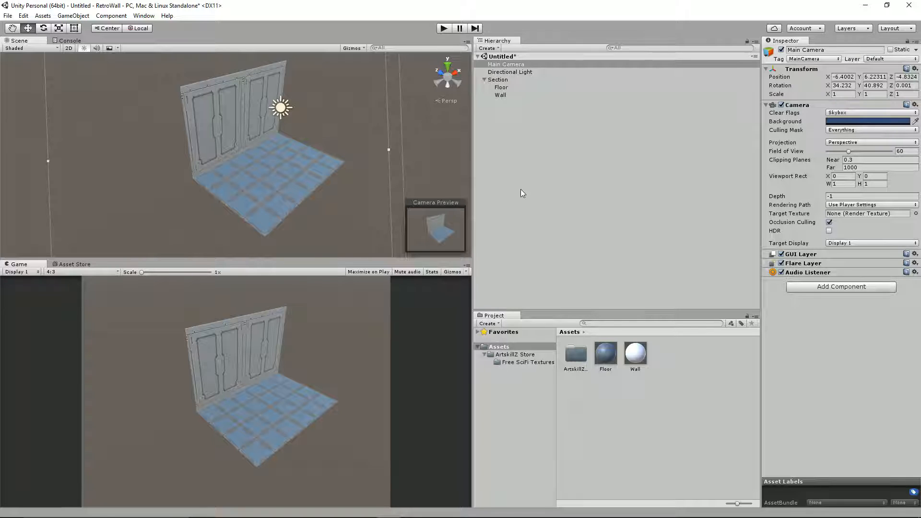
right_click(545, 193)
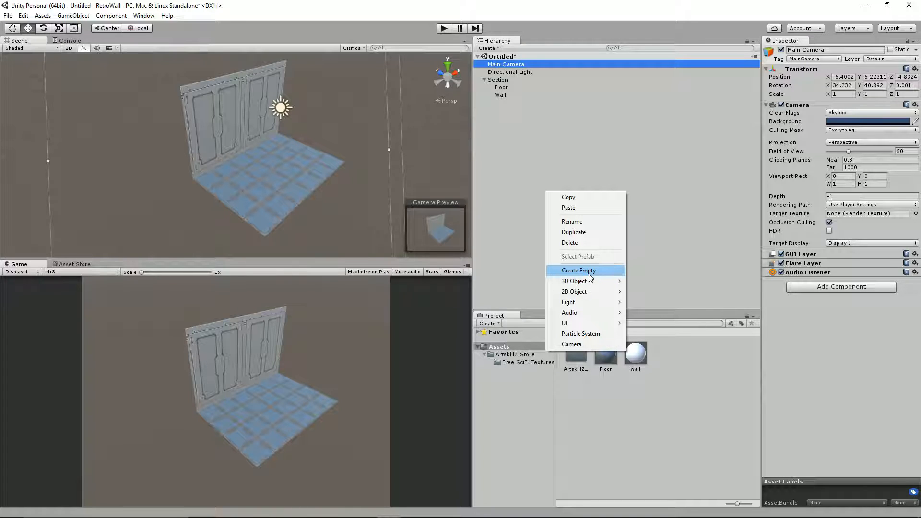
left_click(683, 249)
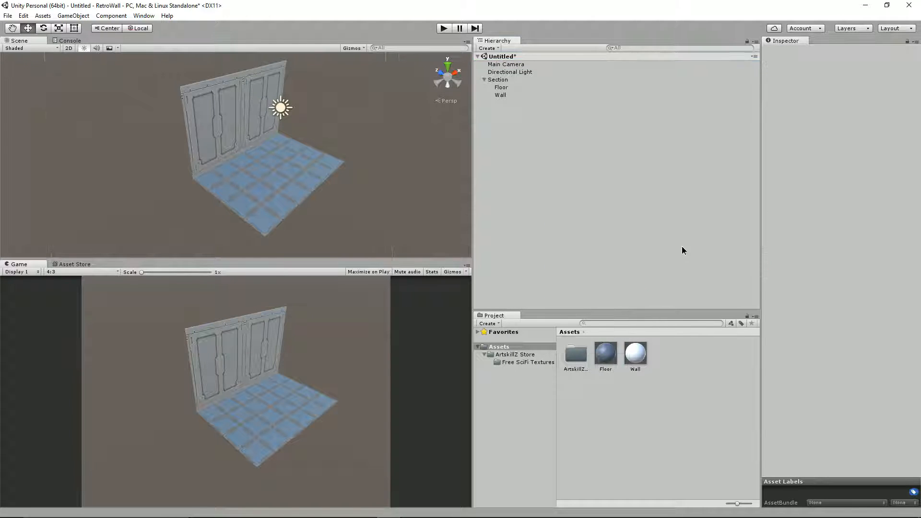
Create a C# script named SectionMovement in the Assets folder and open it in MonoDevelop.
right_click(609, 407)
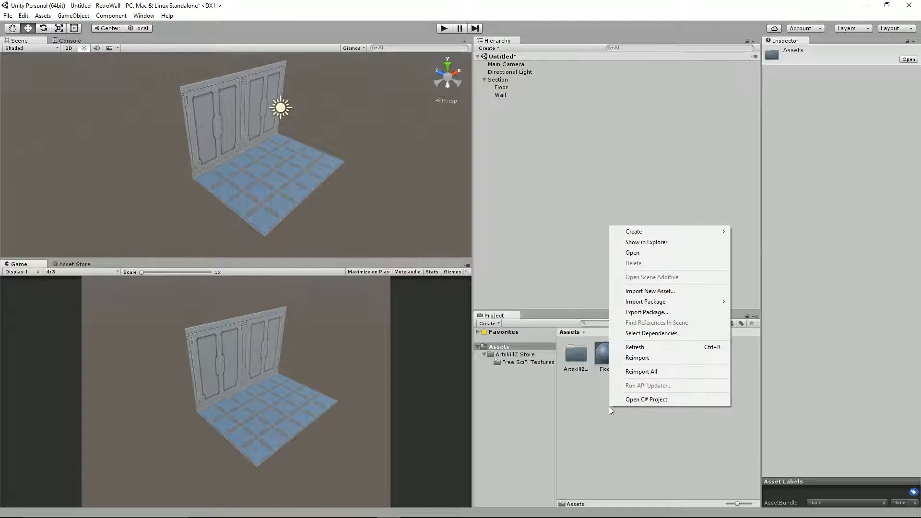
mouse_move(656, 234)
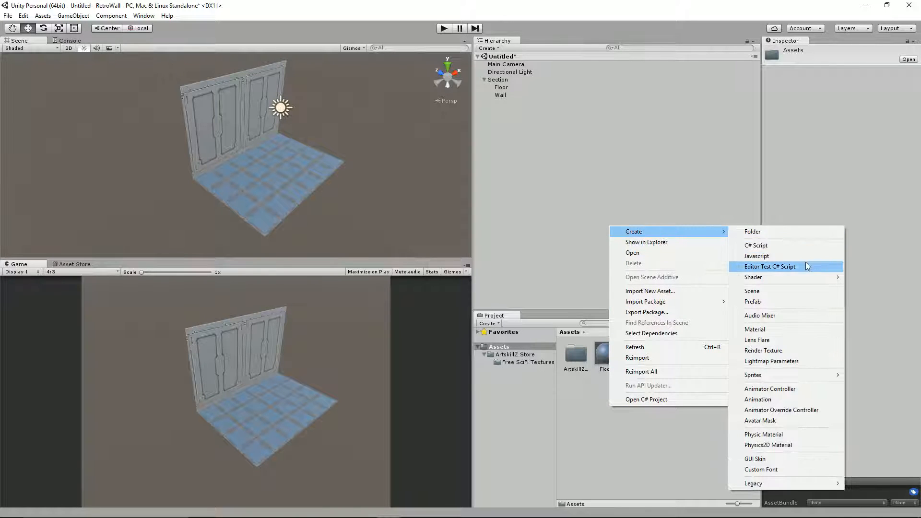
left_click(789, 245)
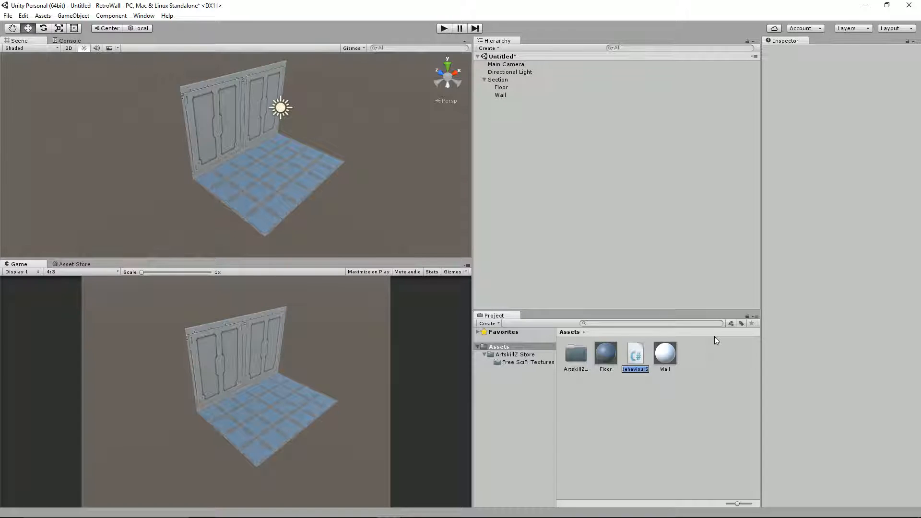
type("Pane")
key("BackSpace")
key("BackSpace")
key("BackSpace")
key("BackSpace")
type("SectionMovement")
key("Return")
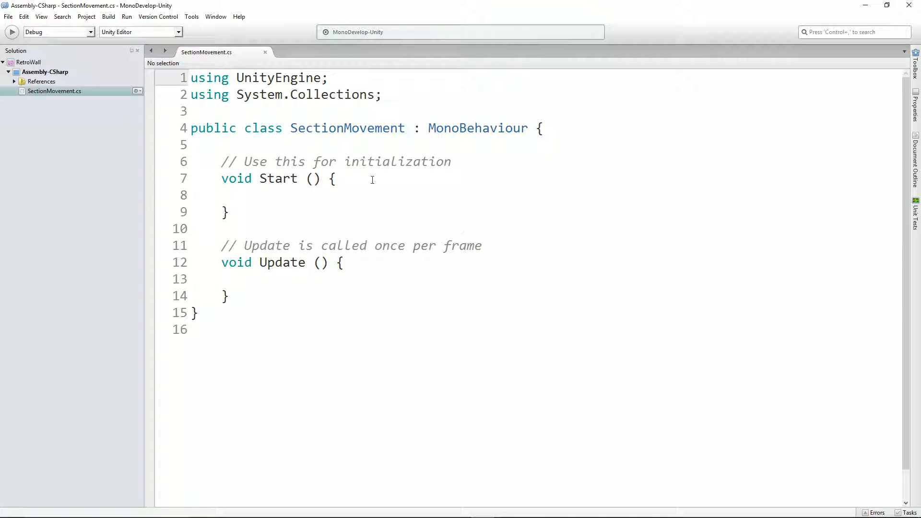
Declare a public GameObject field named sectionObject at the start of the SectionMovement class.
left_click(314, 144)
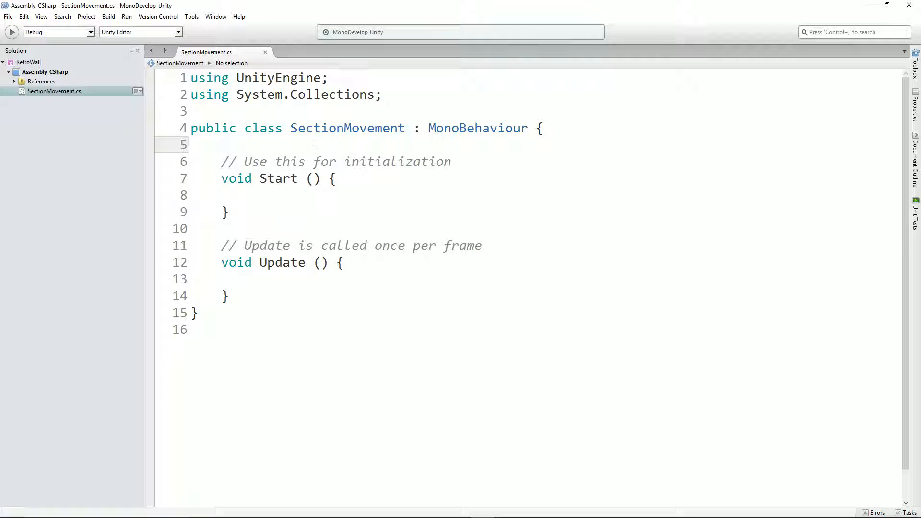
type("public")
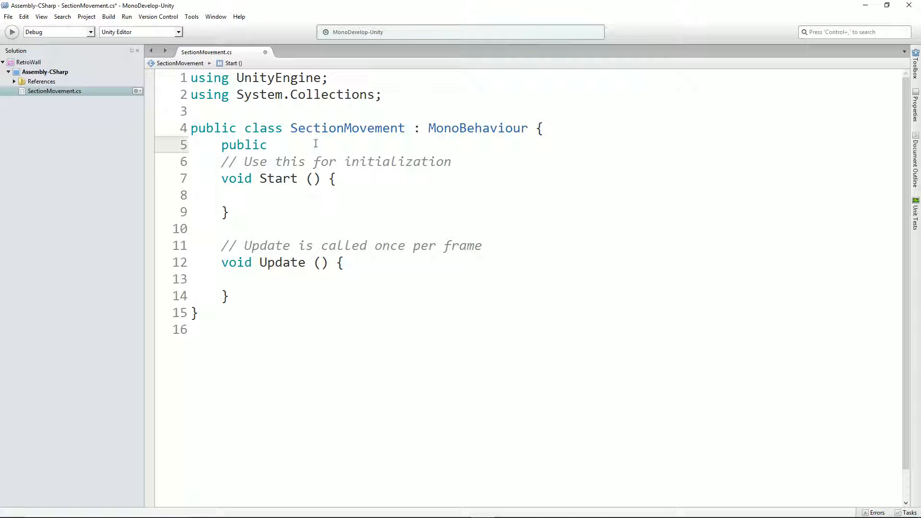
type("GameO")
key("Return")
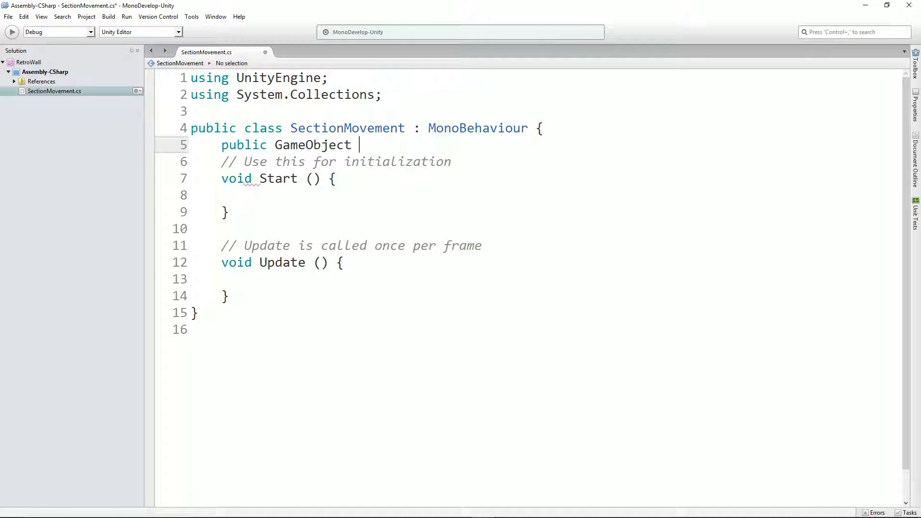
type("sectionObject;")
key("Return")
Declare a public int field named numSections below sectionObject, followed by a new line.
type("publ")
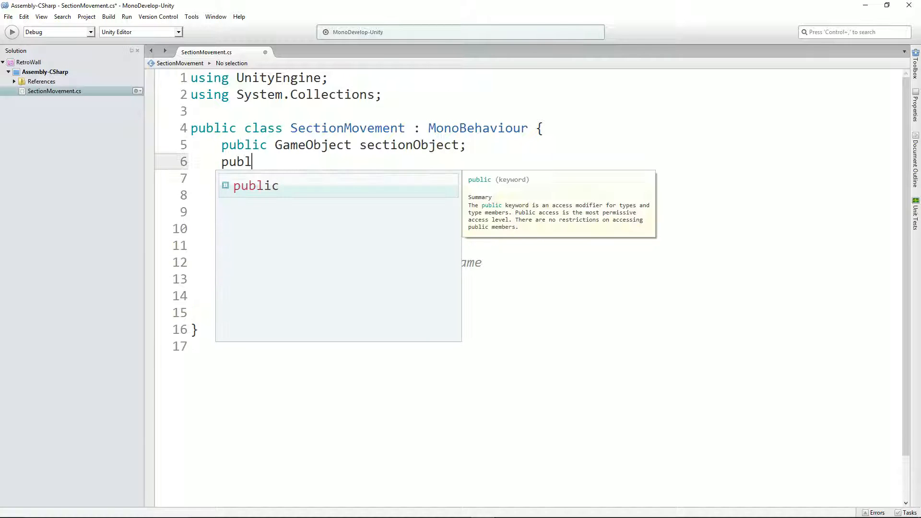
type("ic int nu")
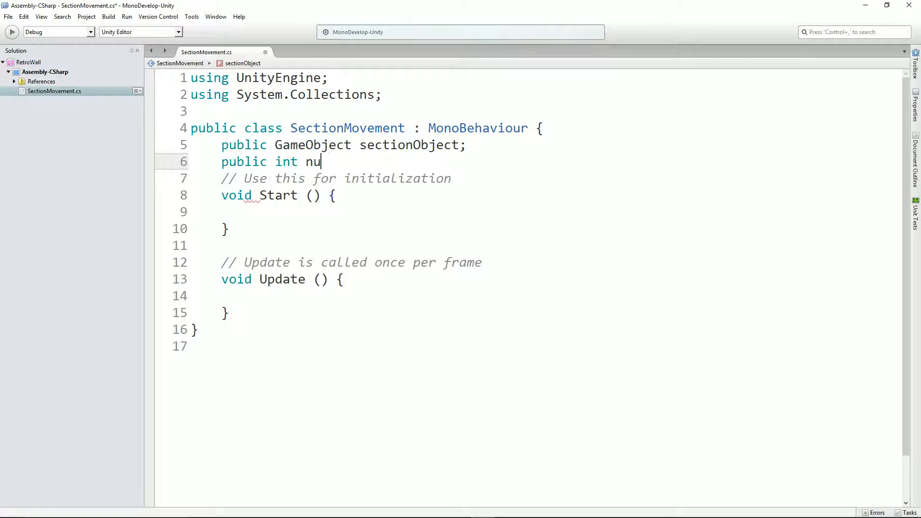
type("mSections")
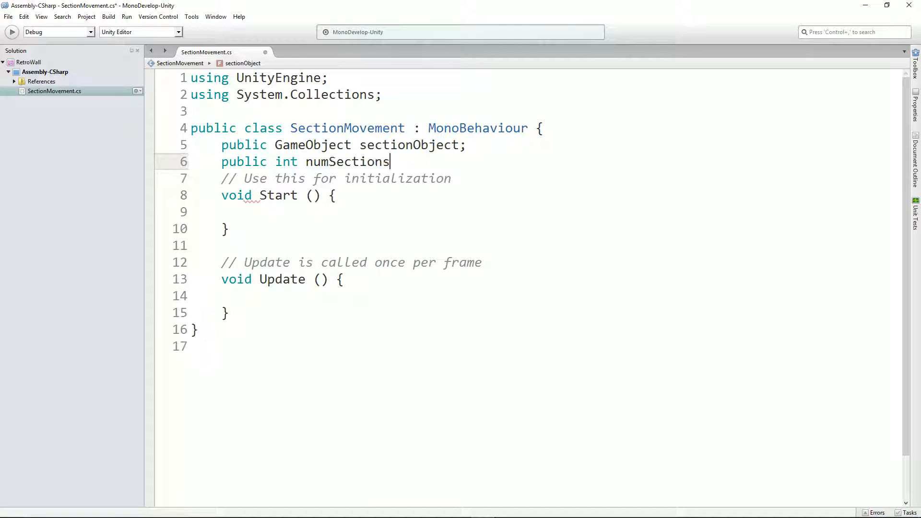
type(";")
key("Return")
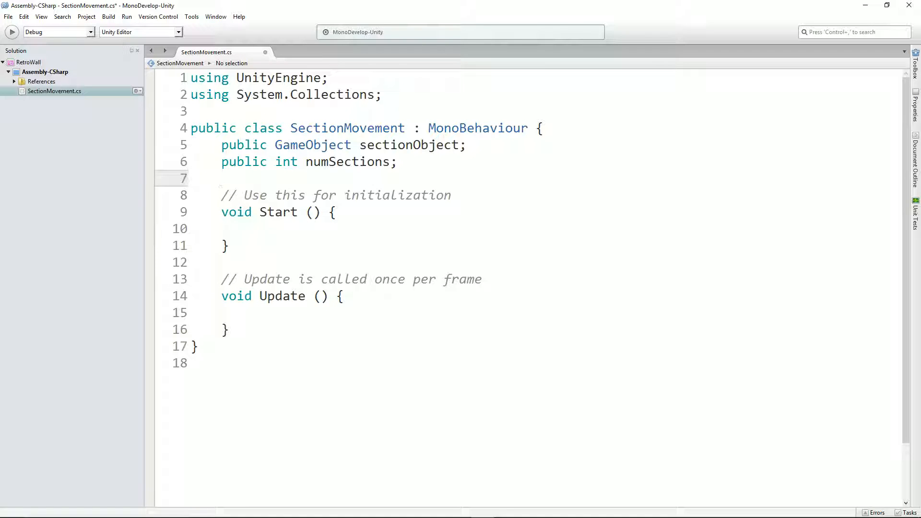
Declare a public float field named sectionSize below numSections, followed by a new line.
type("public float")
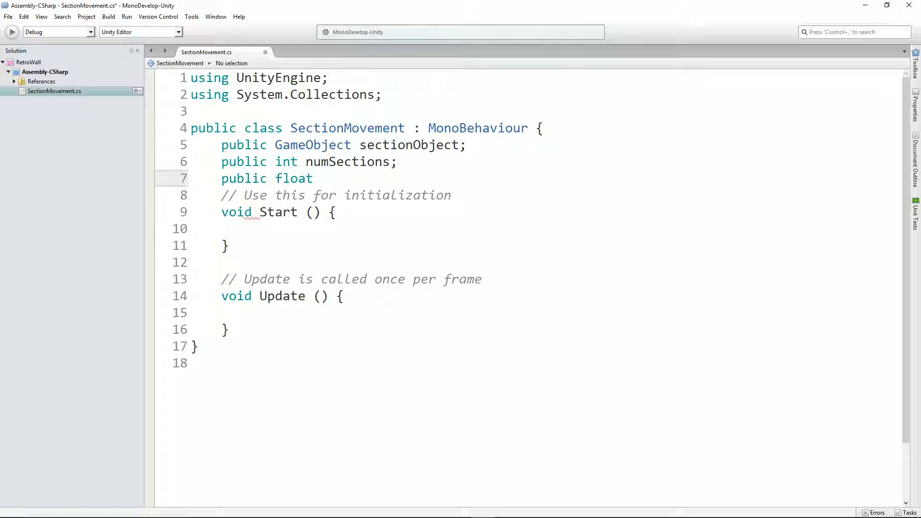
type(" sectionSize")
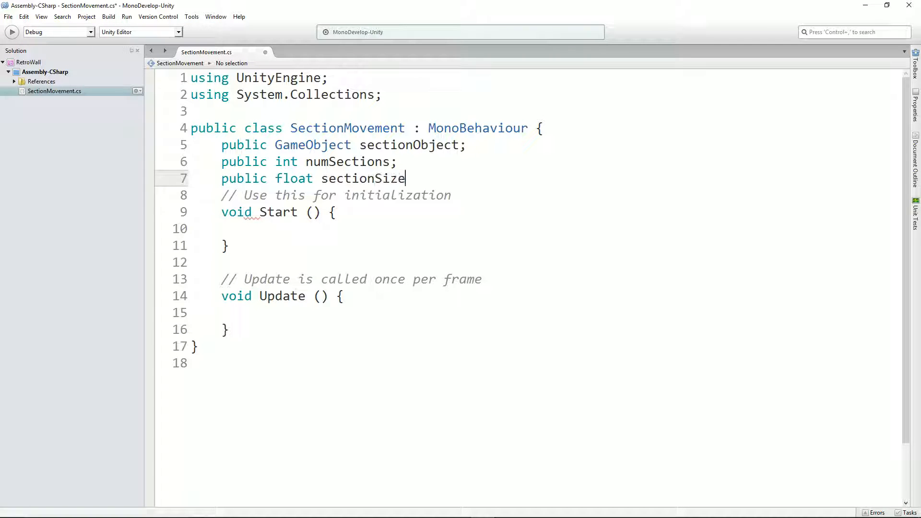
type(";")
key("Return")
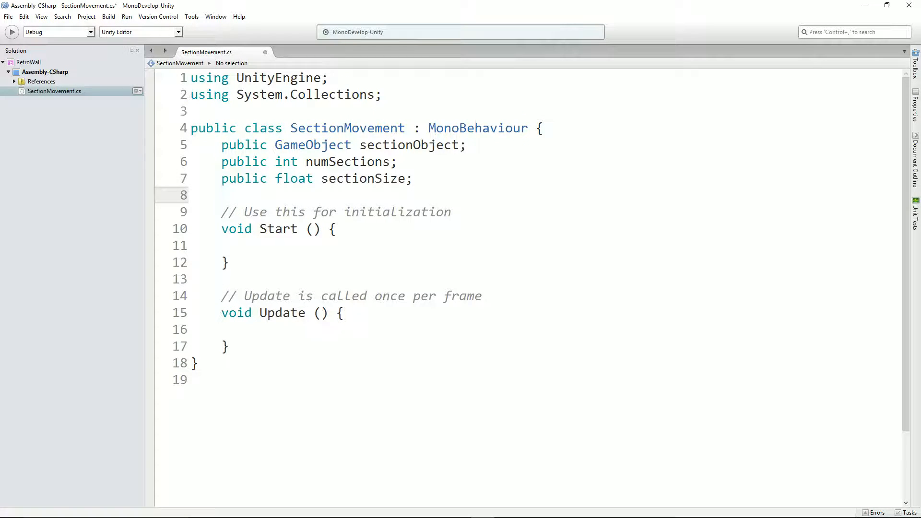
Give the fields default values: numSections = 10 and sectionSize = 6f.
key("alt+Tab")
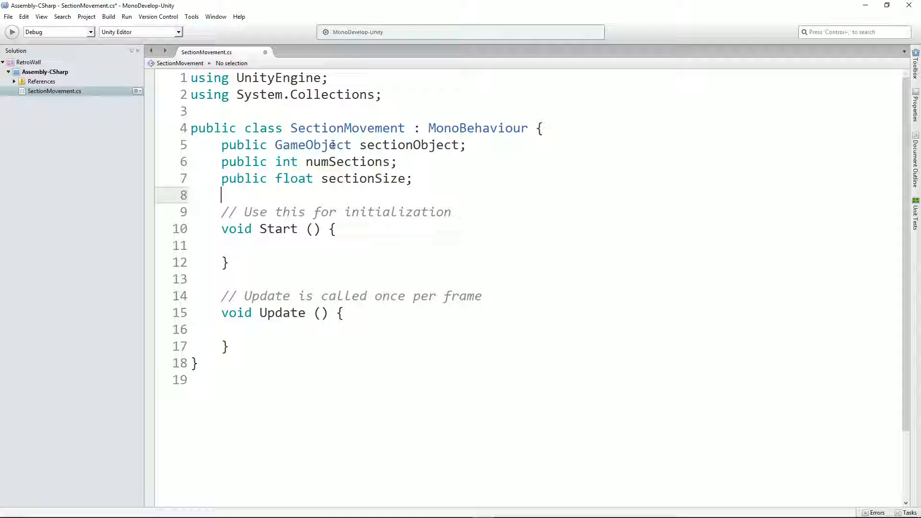
left_click(413, 178)
key("Left")
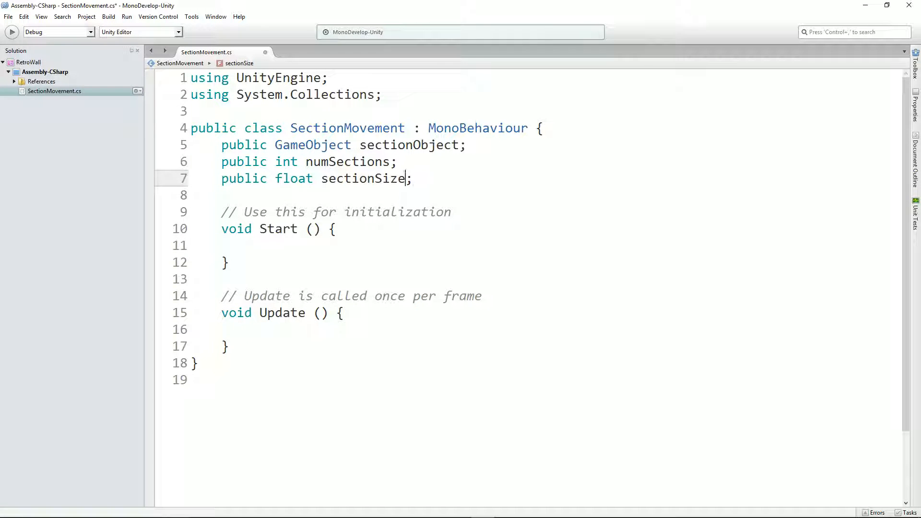
type("= 6")
key("Up")
key("Left")
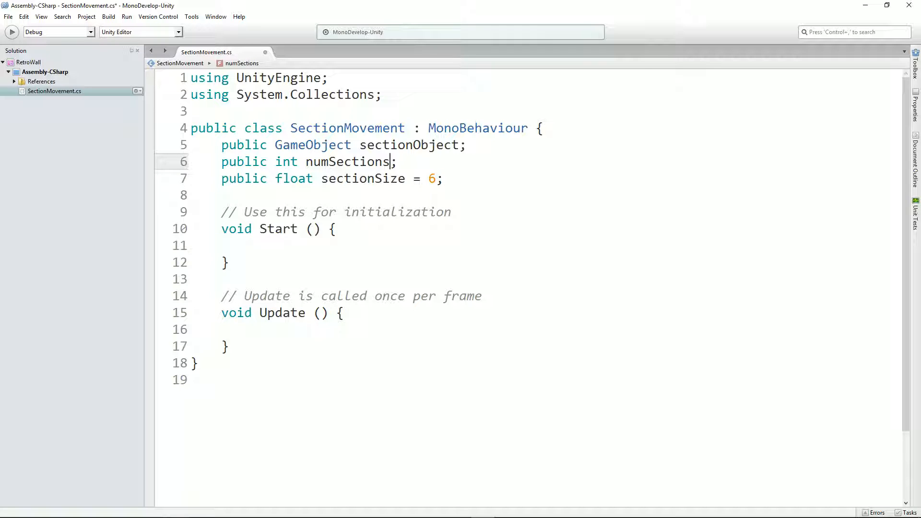
type("= 10")
key("Down")
key("Right")
type("f")
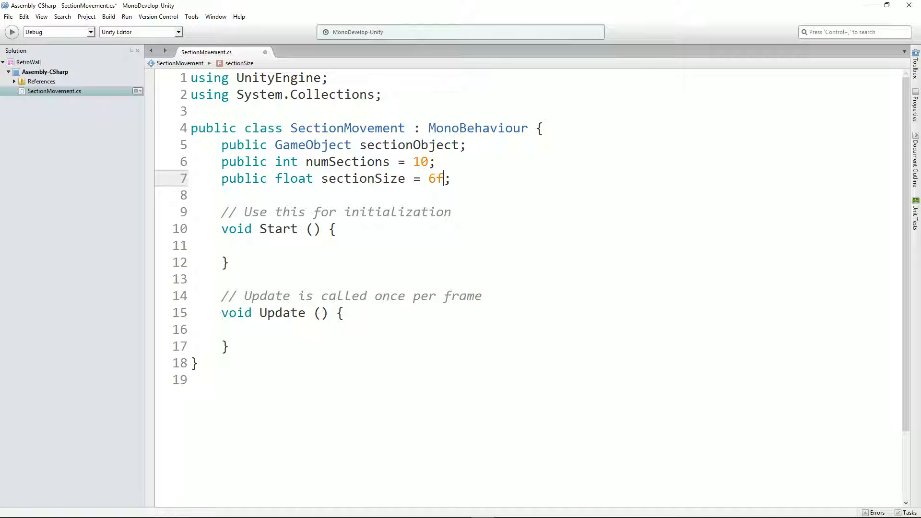
Insert two new lines below the sectionSize field, before the initialization comment.
key("Down")
key("Down")
key("Down")
key("Down")
key("Up")
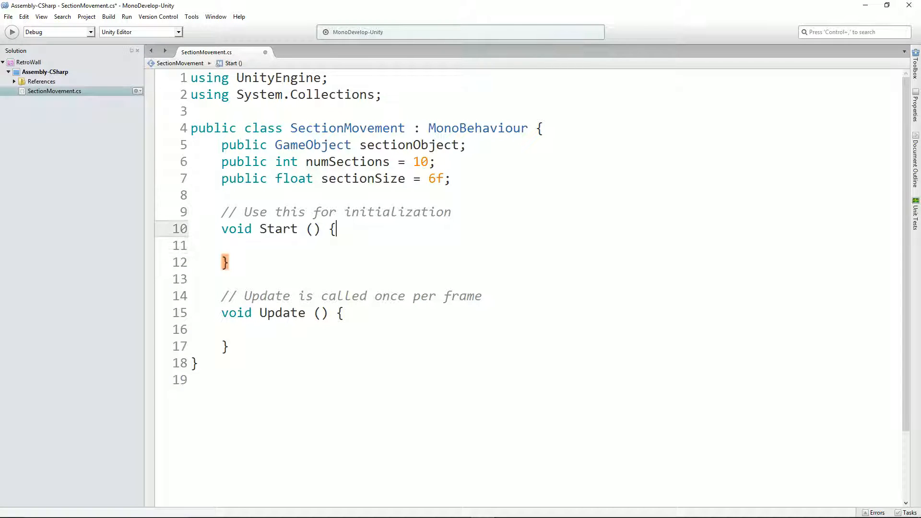
key("Up")
key("Up")
key("Up")
key("Return")
key("Return")
type("public")
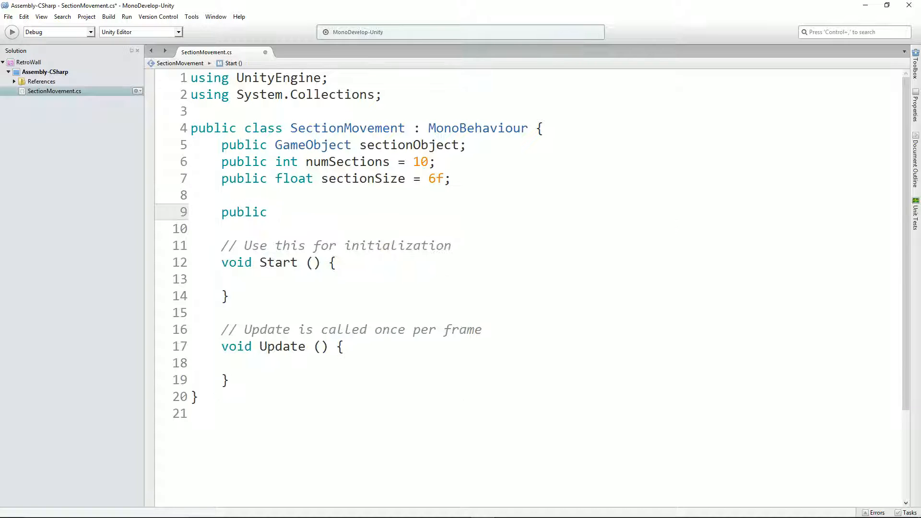
key("BackSpace")
key("BackSpace")
key("BackSpace")
key("BackSpace")
key("BackSpace")
key("BackSpace")
type("rp")
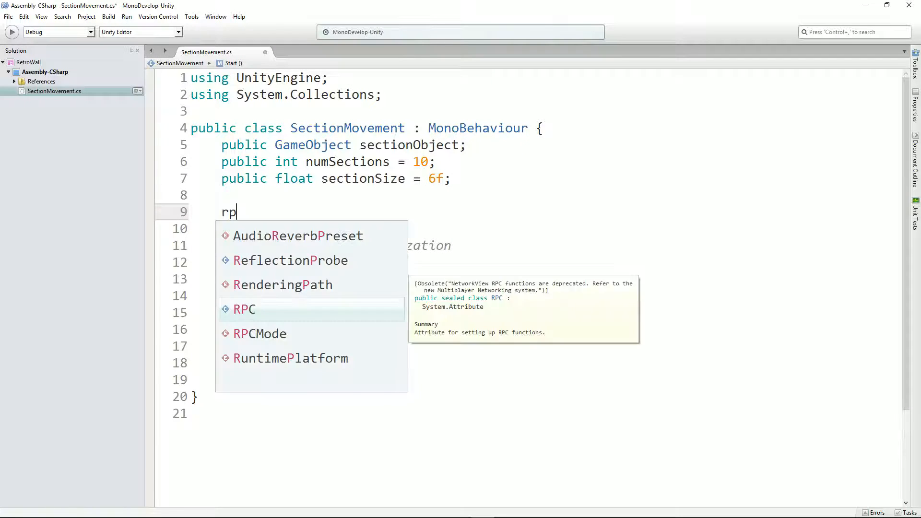
key("BackSpace")
key("BackSpace")
Declare a private GameObject[] array named sections below the public fields.
type("private Game")
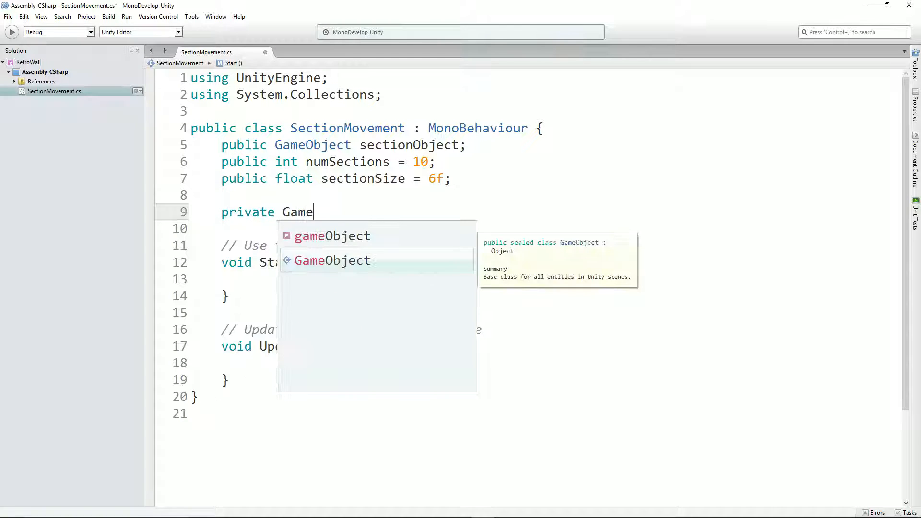
type("Object[] s")
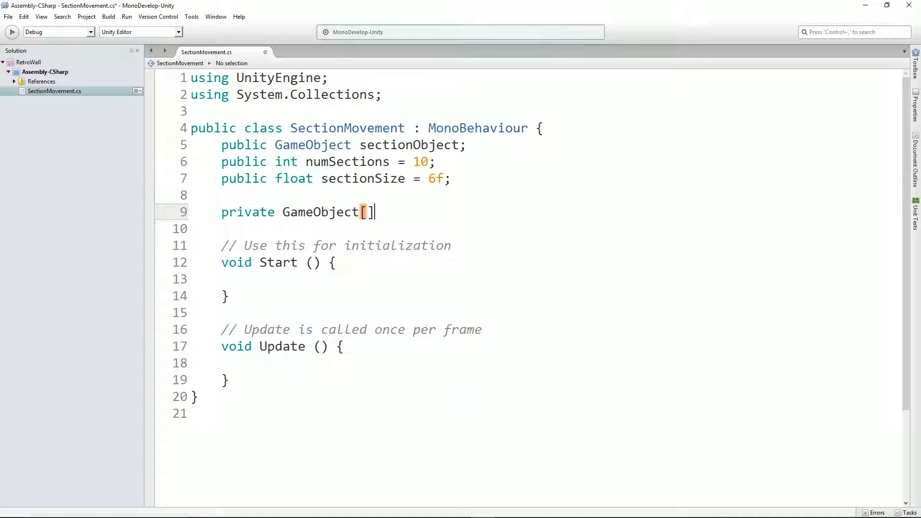
type("ections;")
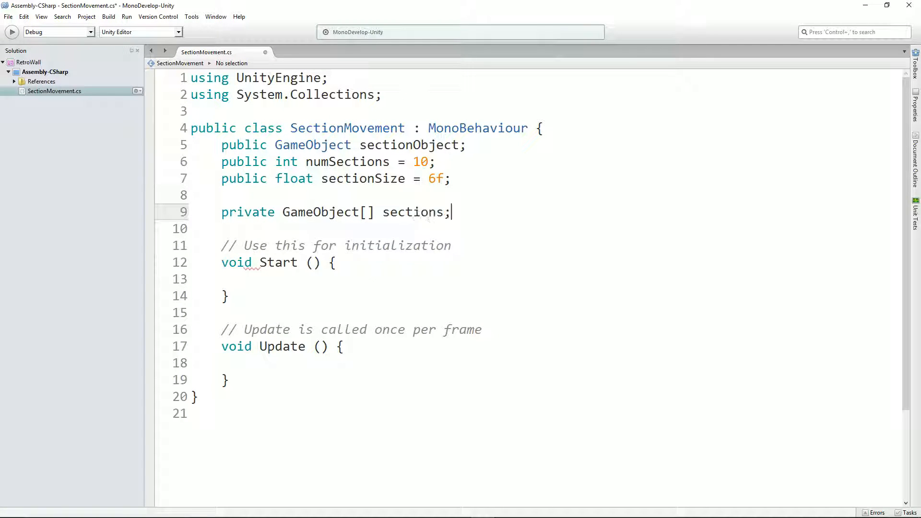
In Start, initialize the array with sections = new GameObject[numSections]; and save the script.
key("Down")
key("Down")
key("Down")
key("Return")
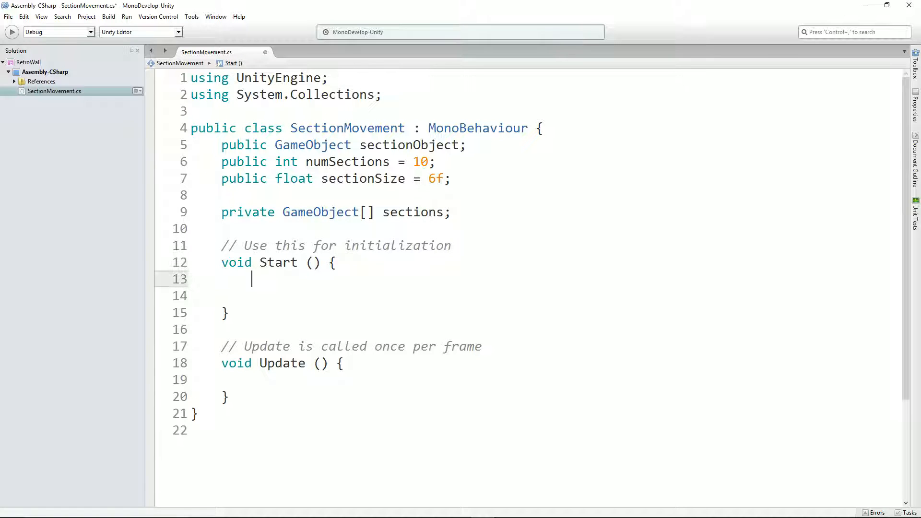
type("sections")
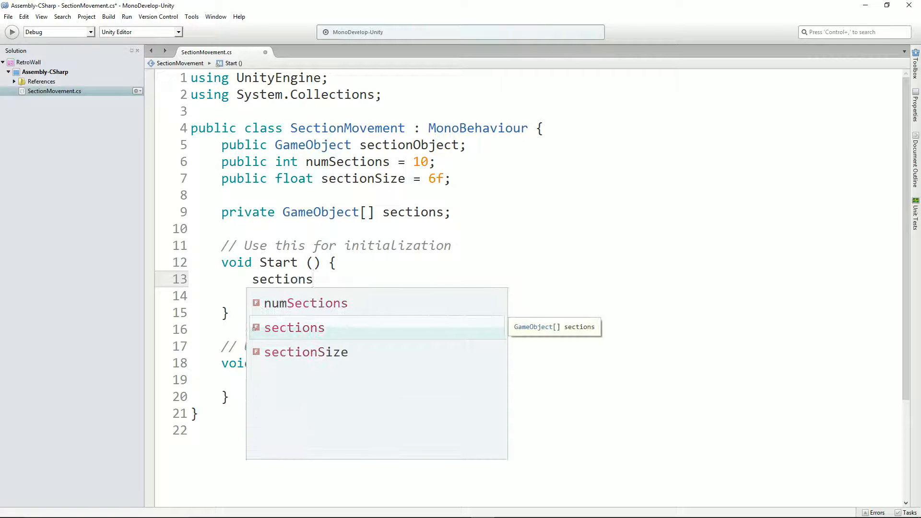
type(" = new GameObject[]")
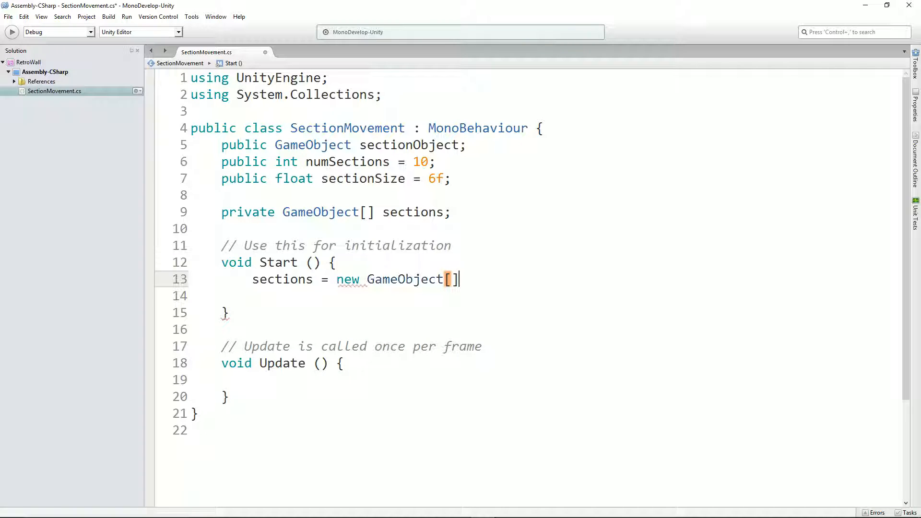
type("numSections")
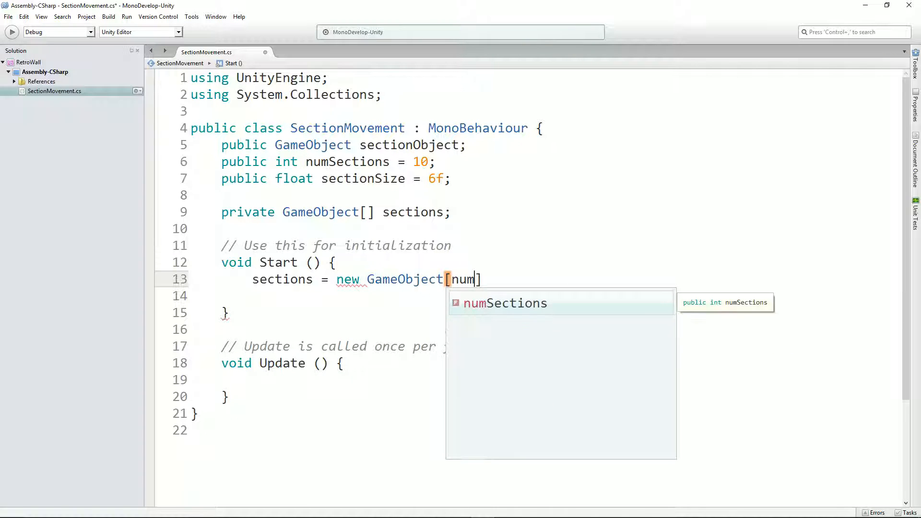
key("Right")
type("l")
key("BackSpace")
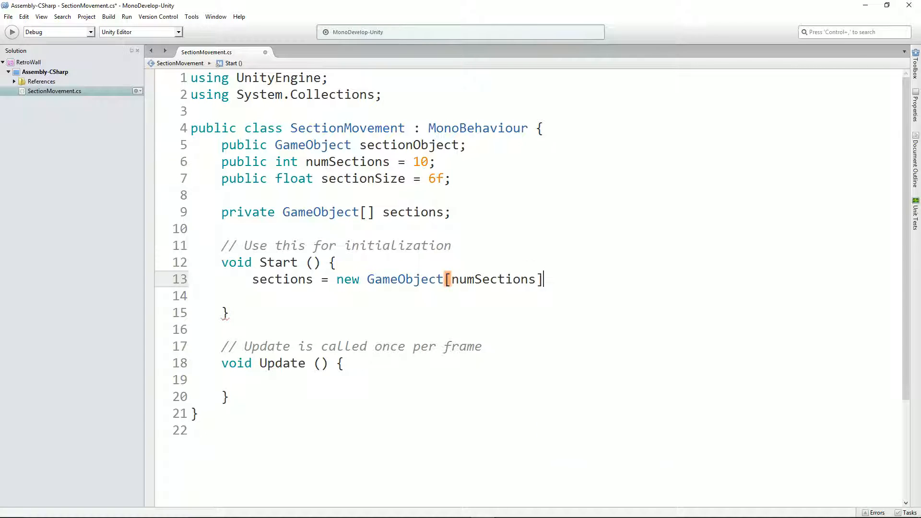
type(";")
key("ctrl+s")
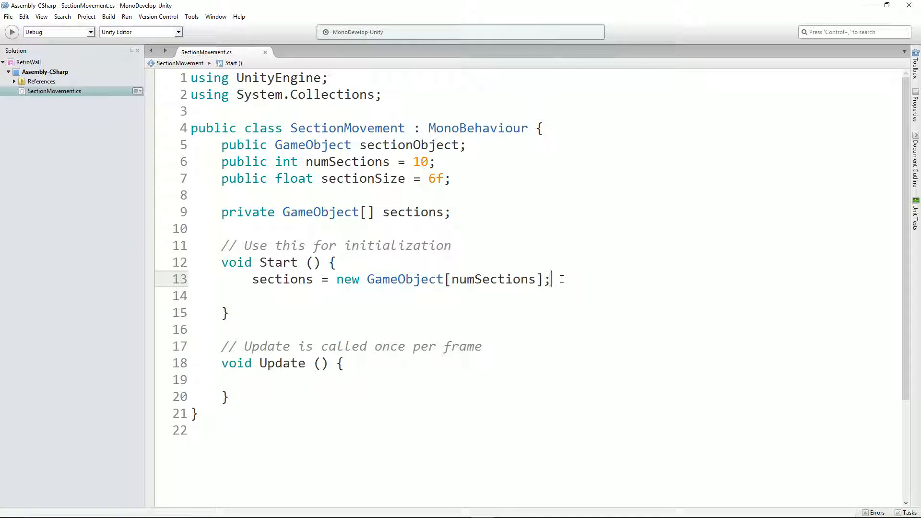
Below the array initialization, add an empty loop for (int i = 0; i < numSections; i++) with an open line between its braces.
key("Return")
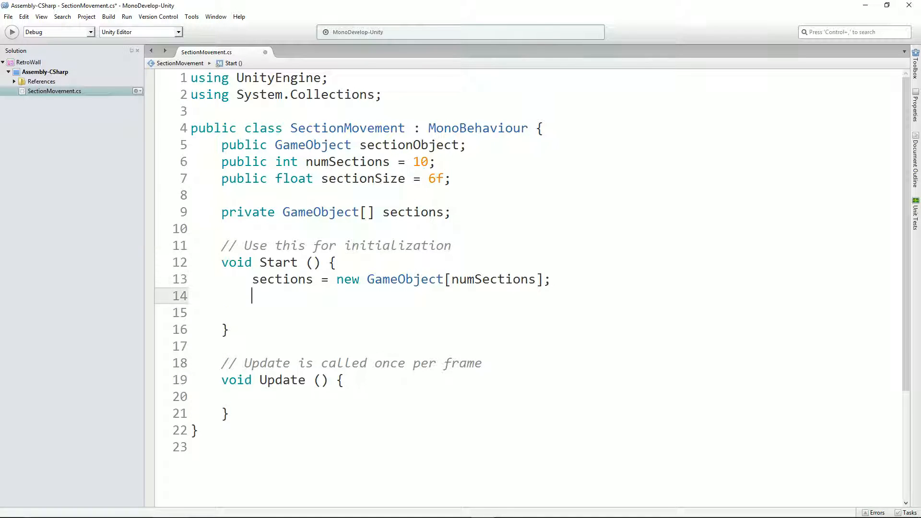
key("Return")
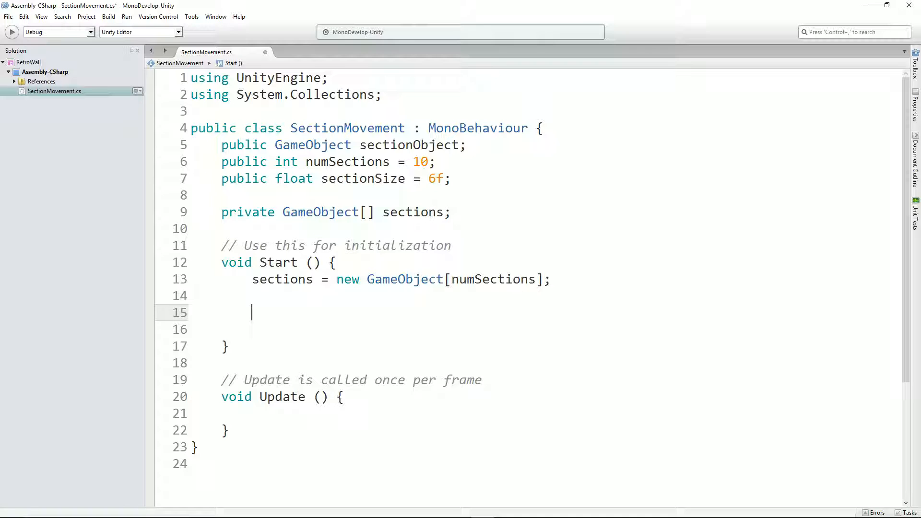
type("for")
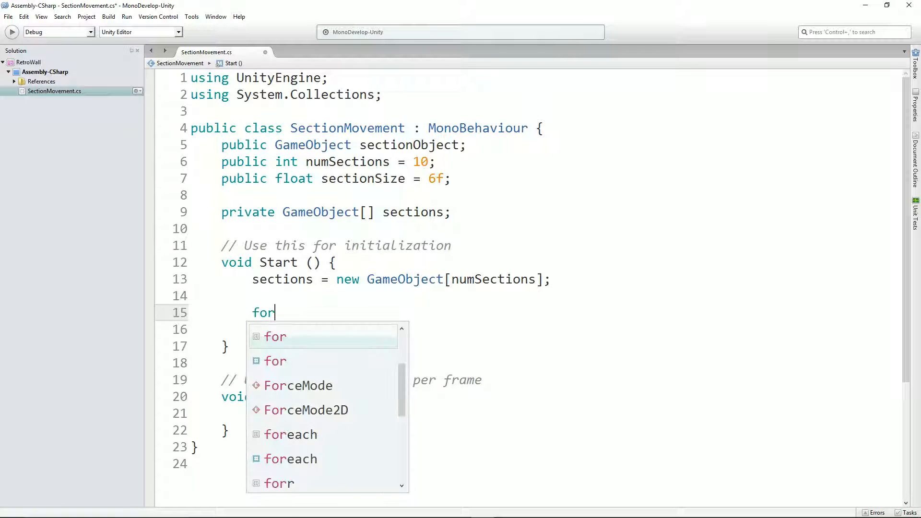
type(" (int i = 0")
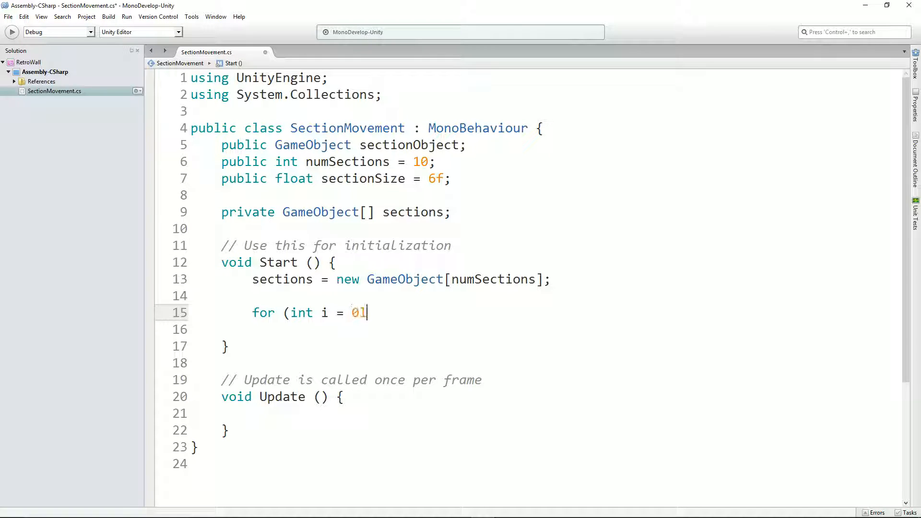
type("; i < numSections; ")
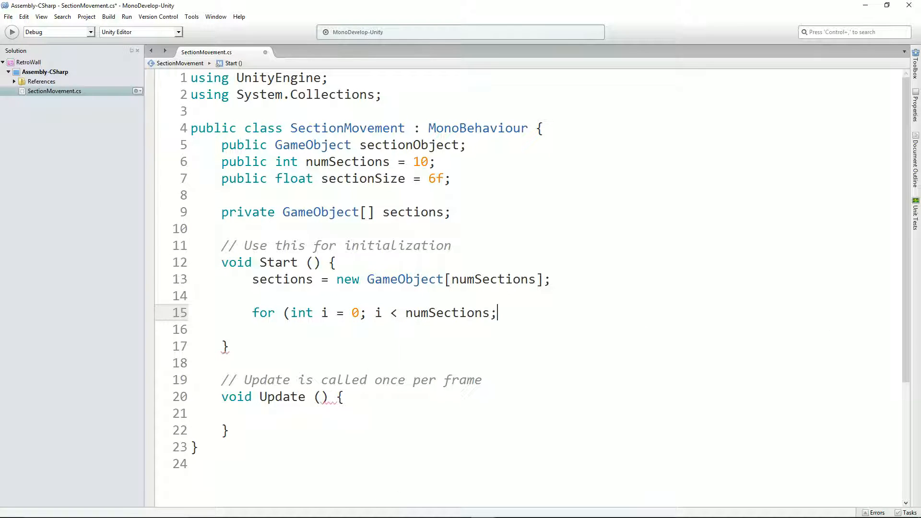
type("i++) {")
key("Return")
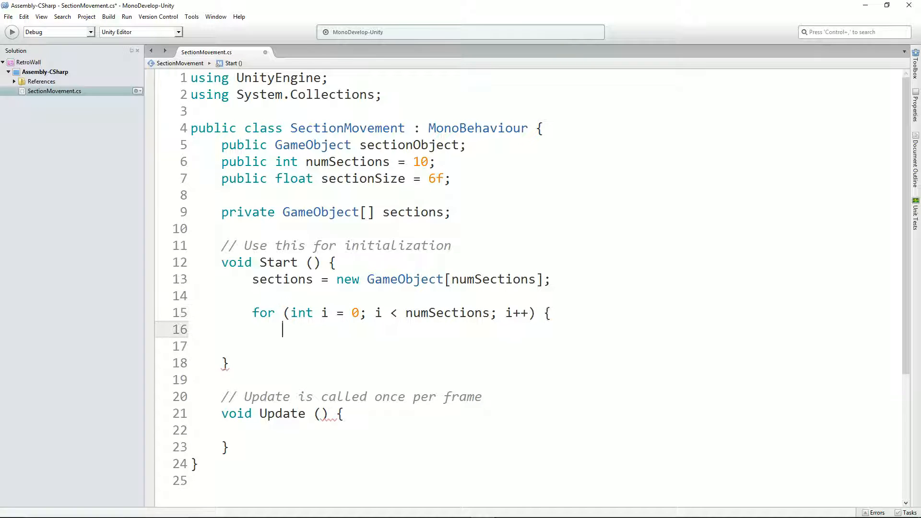
type("}")
key("Up")
key("End")
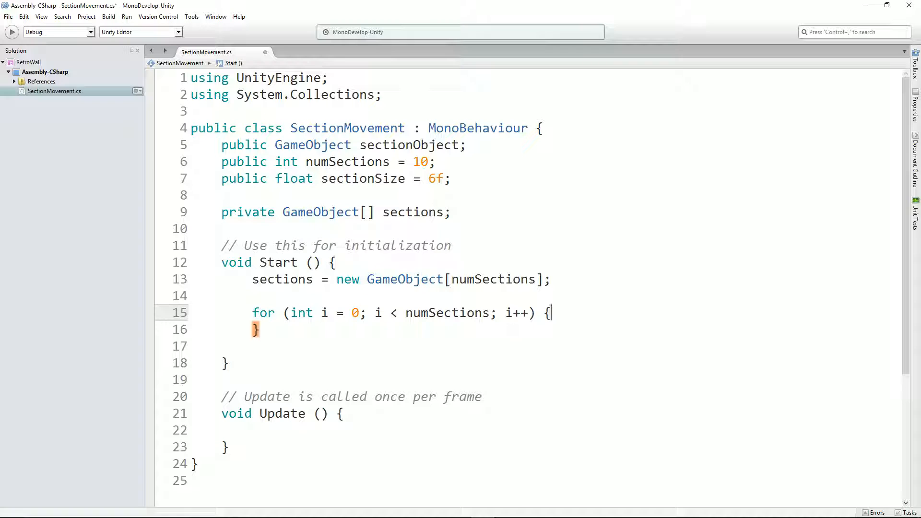
key("Return")
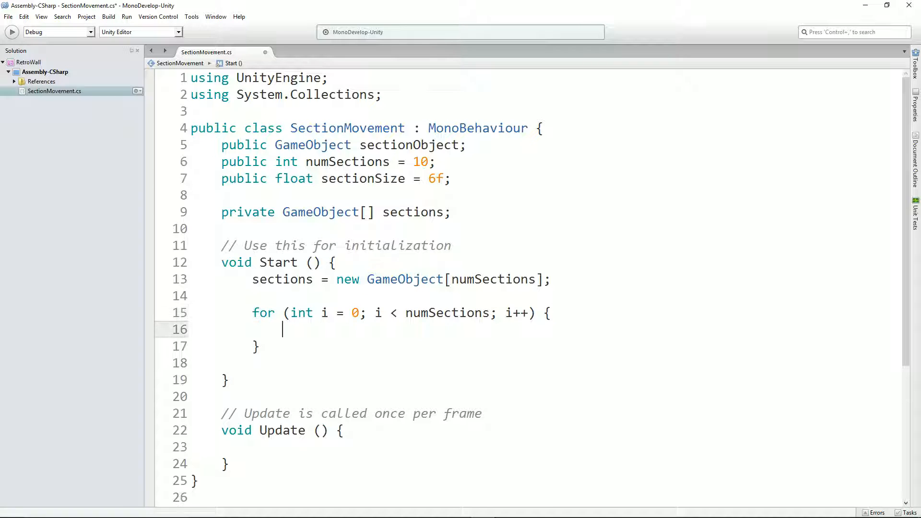
Delete the spare blank line before Start's closing brace and return to the empty line inside the for loop.
key("Down")
key("Down")
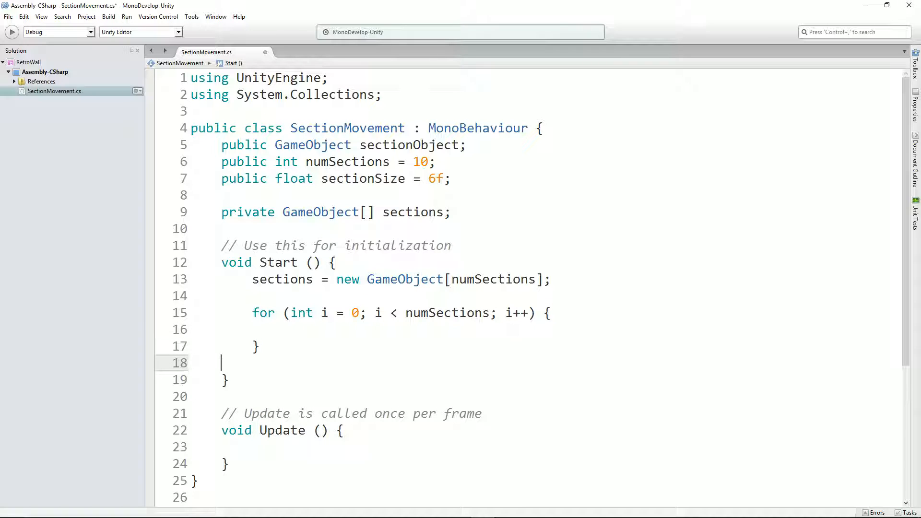
key("Delete")
key("Up")
key("Up")
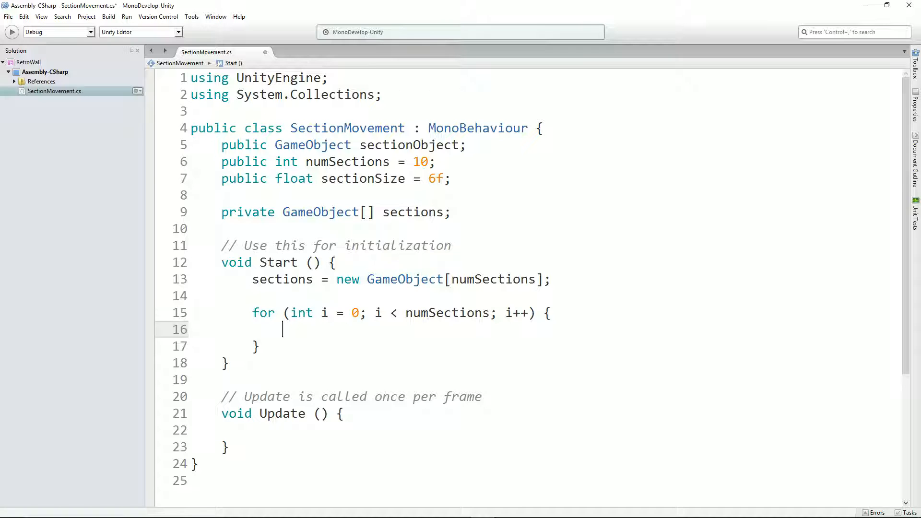
Inside the for loop, begin the assignment sections[i] = Instantiate(sectionObject, with the prefab variable as first argument.
type("sections[")
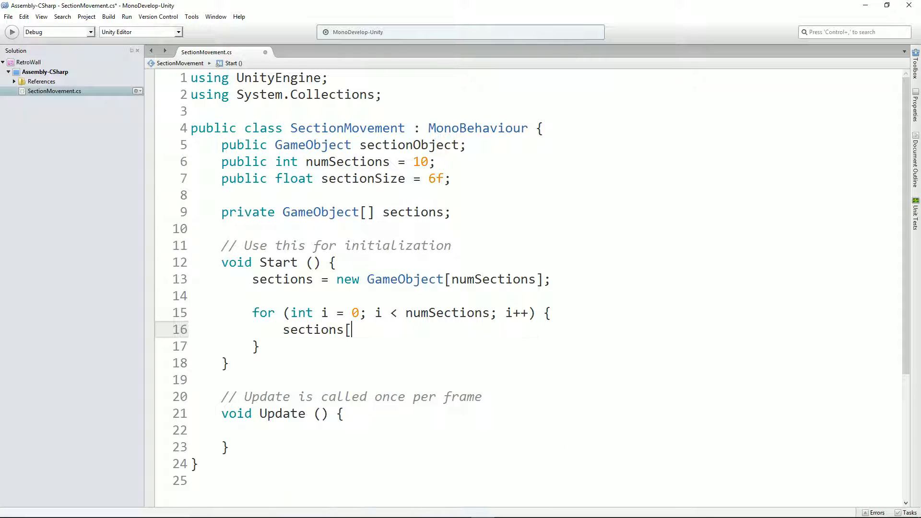
type("i] = ")
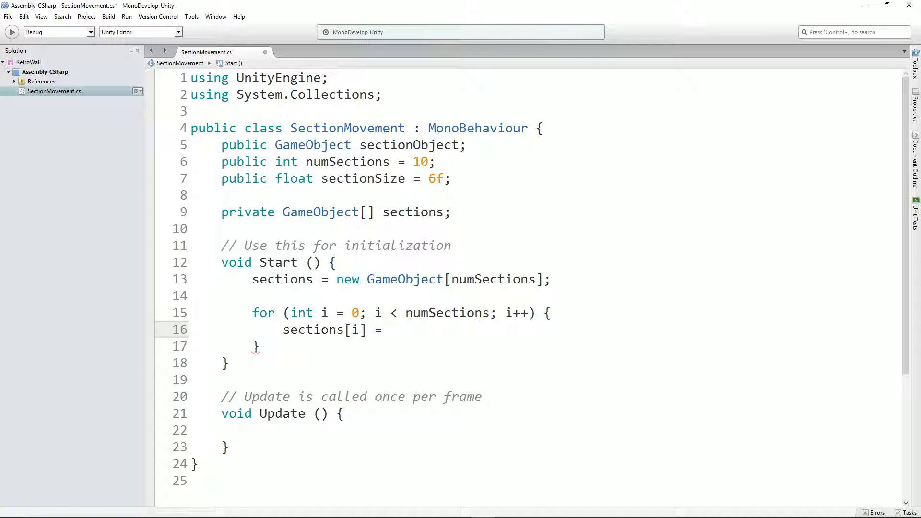
type("Inst")
key("Return")
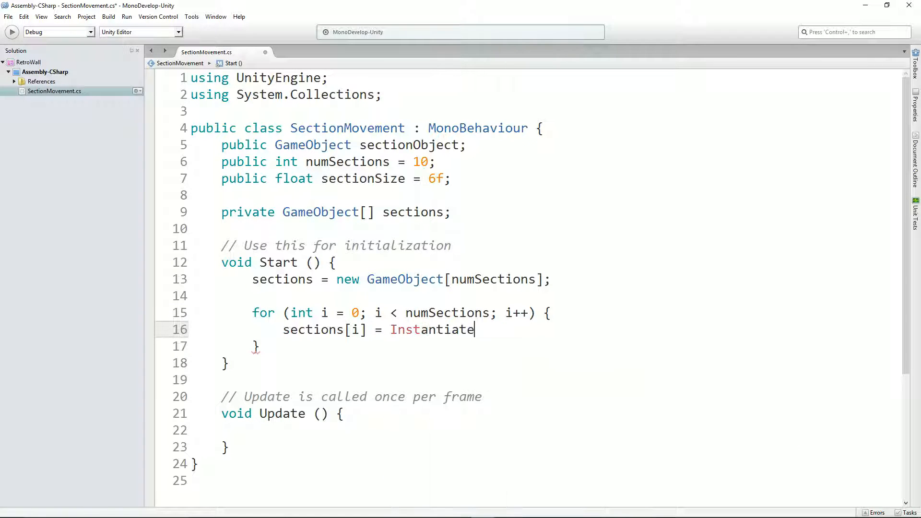
type("(")
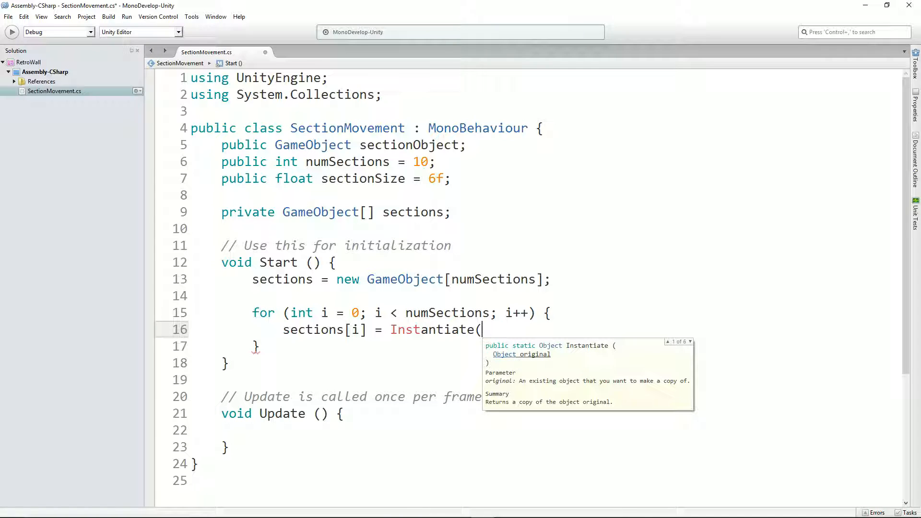
type("sec")
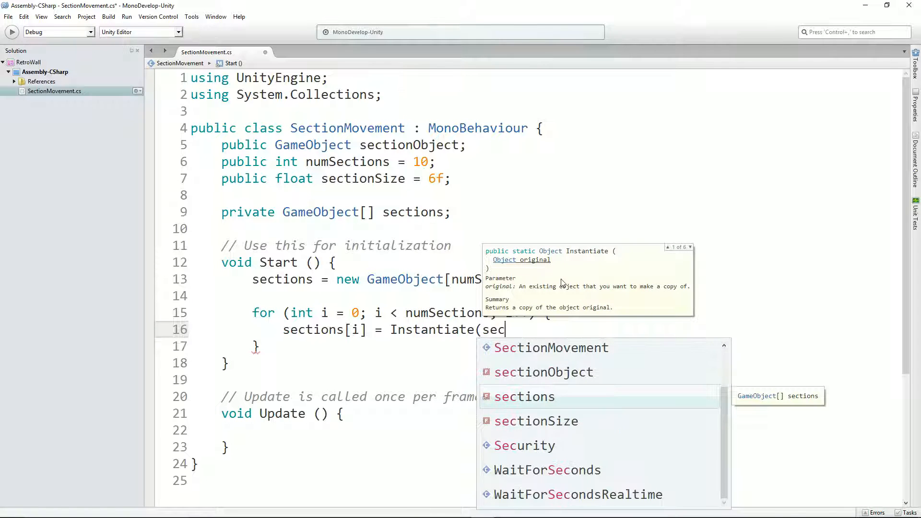
key("Up")
key("Return")
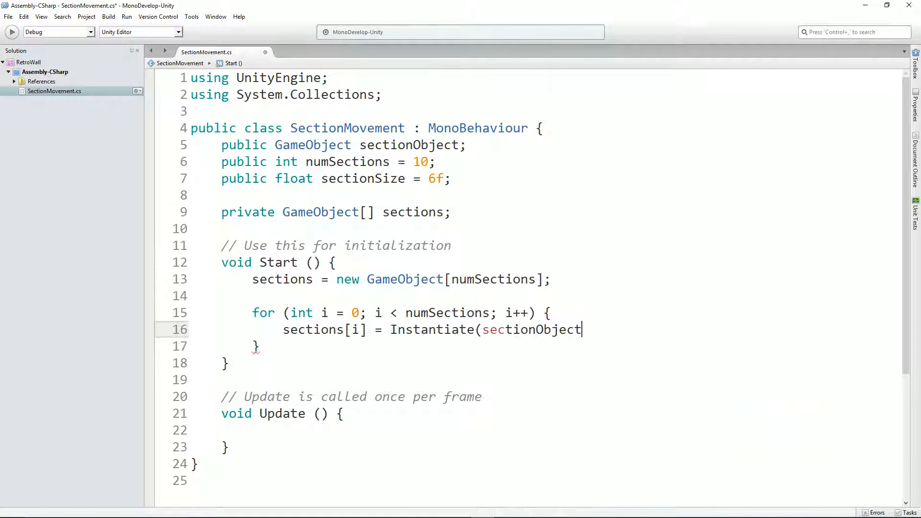
type(",")
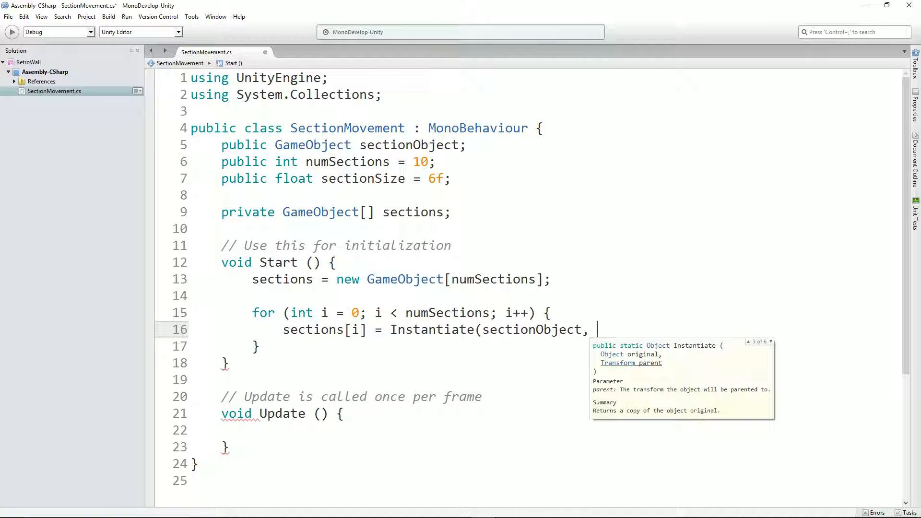
Add new Vector3(0,0, i*sectionSize) as the position argument of Instantiate and end the line with a semicolon.
type(" new Vector3")
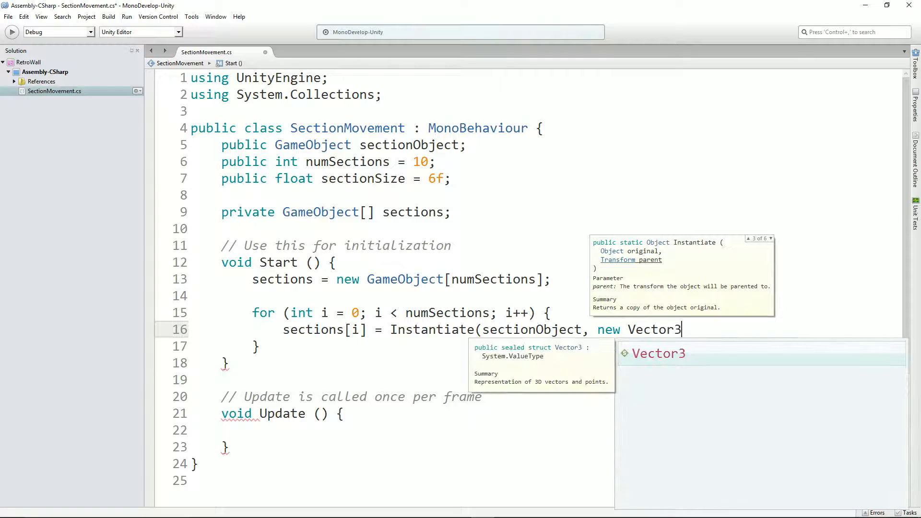
type("(")
type("0")
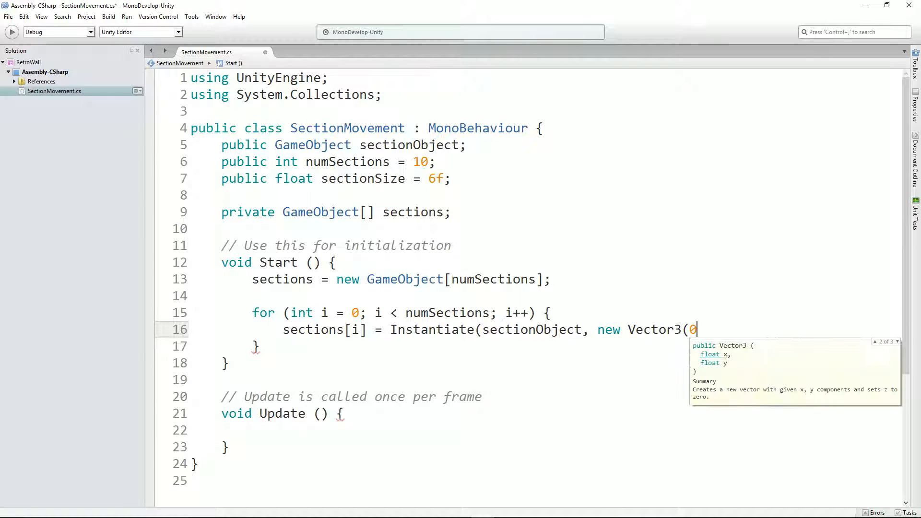
type(",0, z")
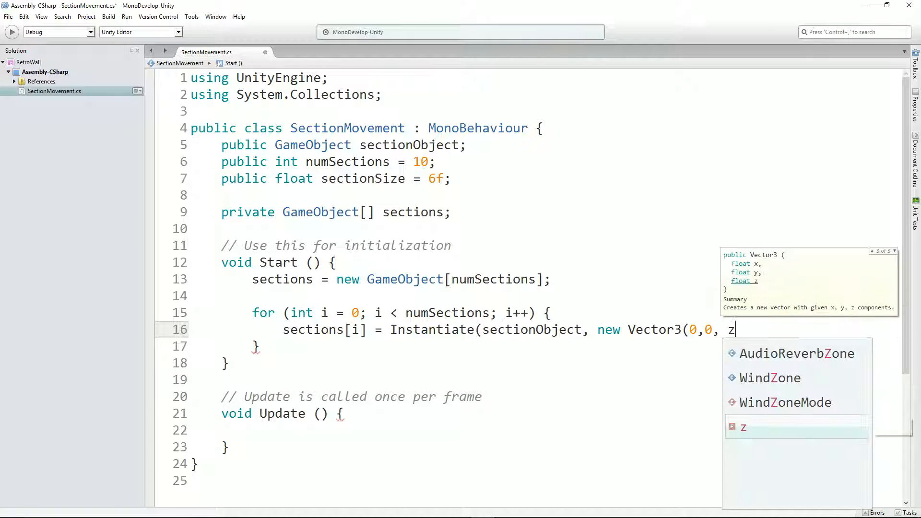
key("BackSpace")
key("BackSpace")
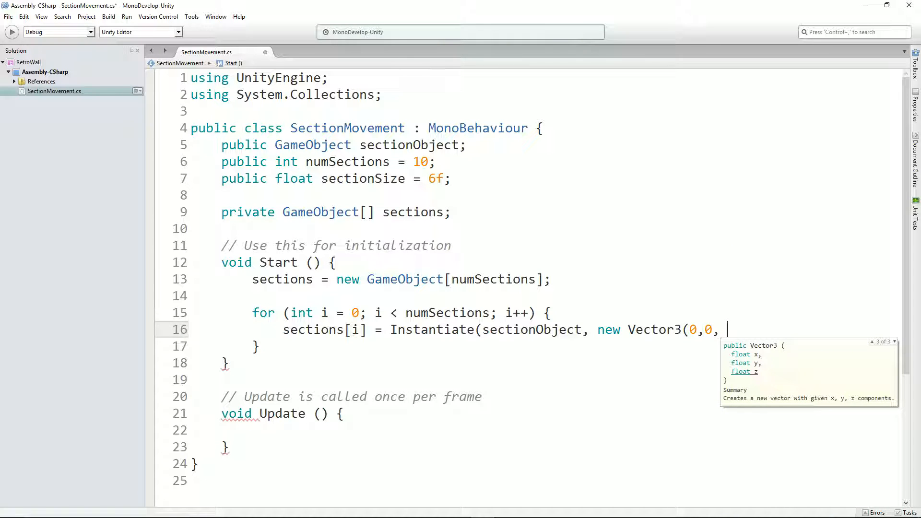
type("i*")
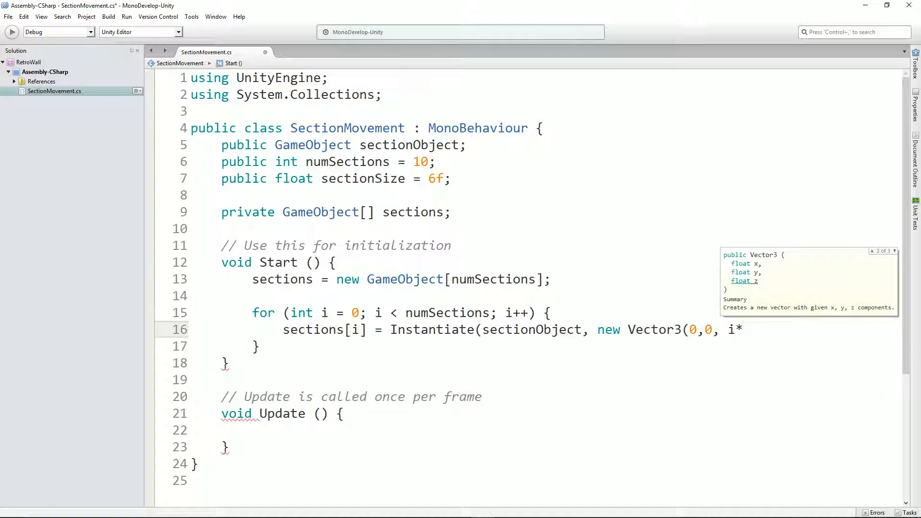
type("se")
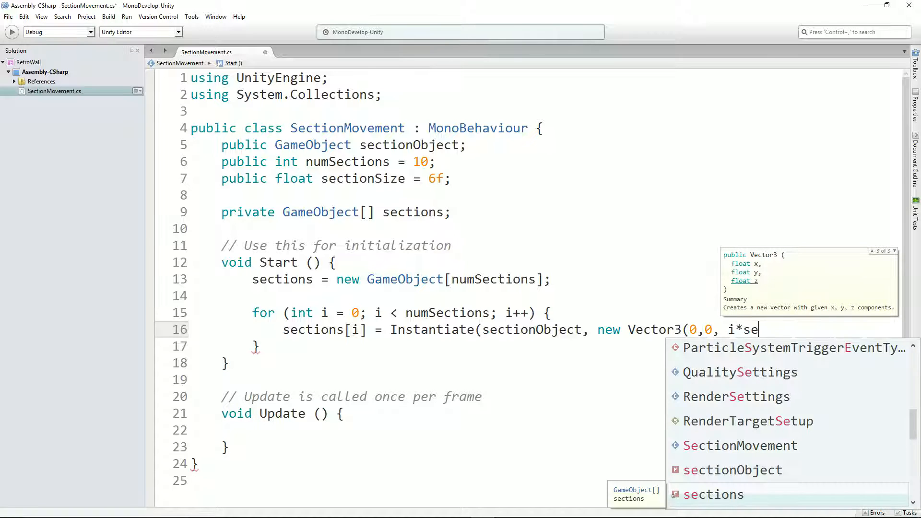
type("ctionS")
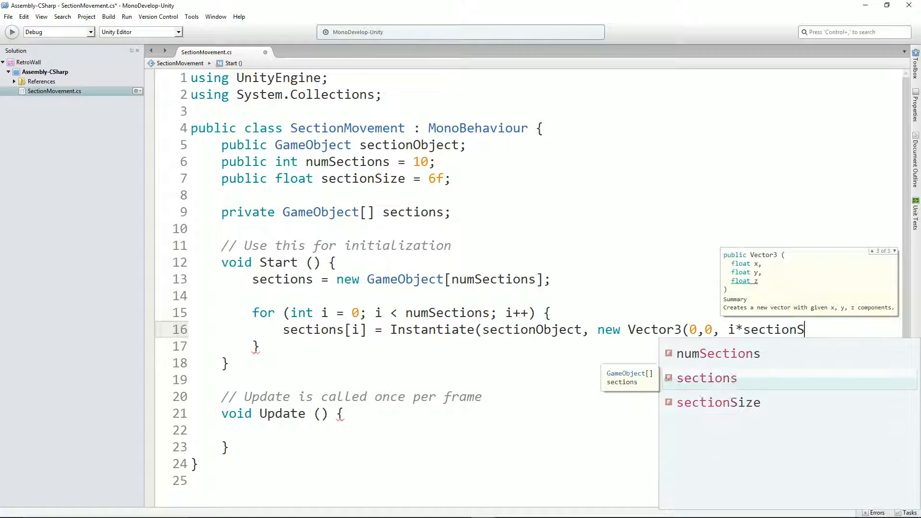
type("ize);")
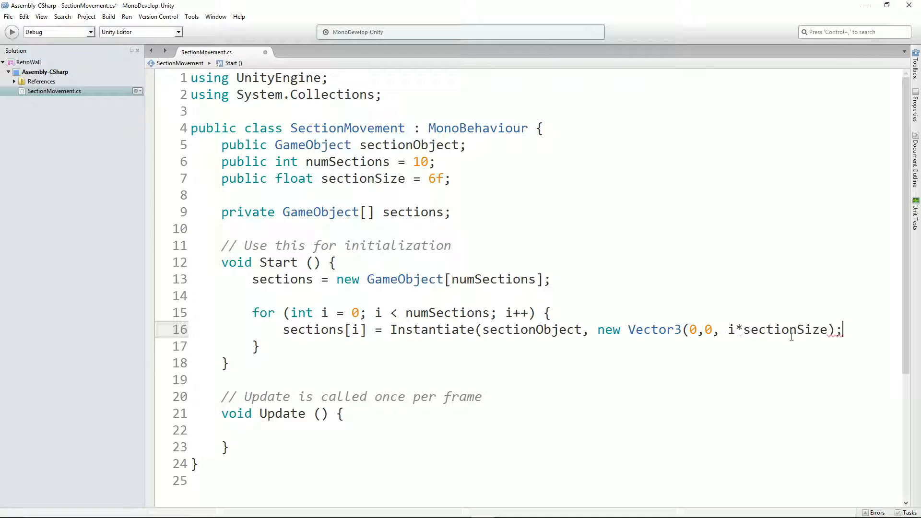
Close the Vector3 properly and add Quaternion.identity as the rotation argument inside the Instantiate call.
left_click_drag(427, 182, 444, 187)
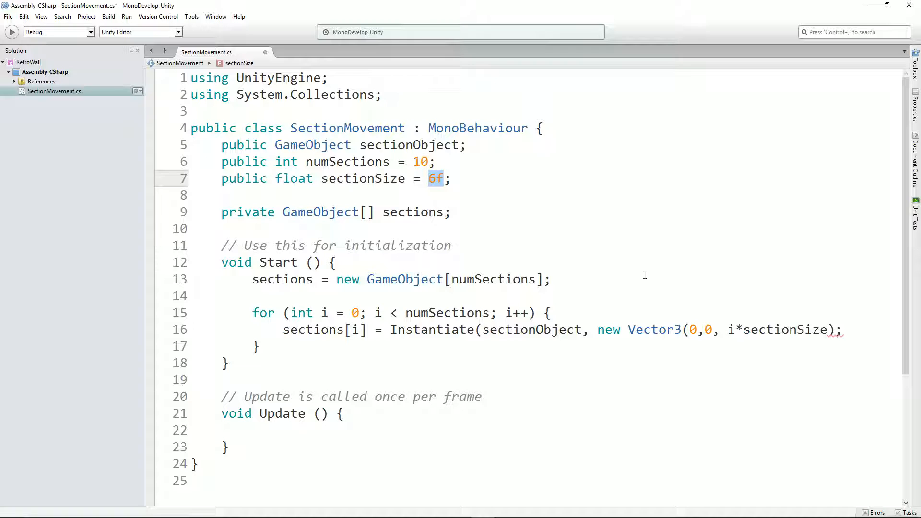
left_click(825, 330)
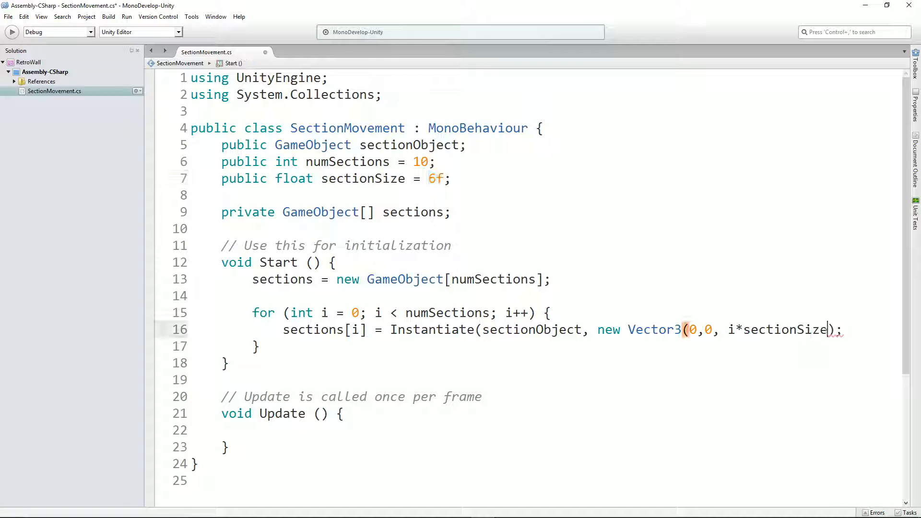
type(", Qu")
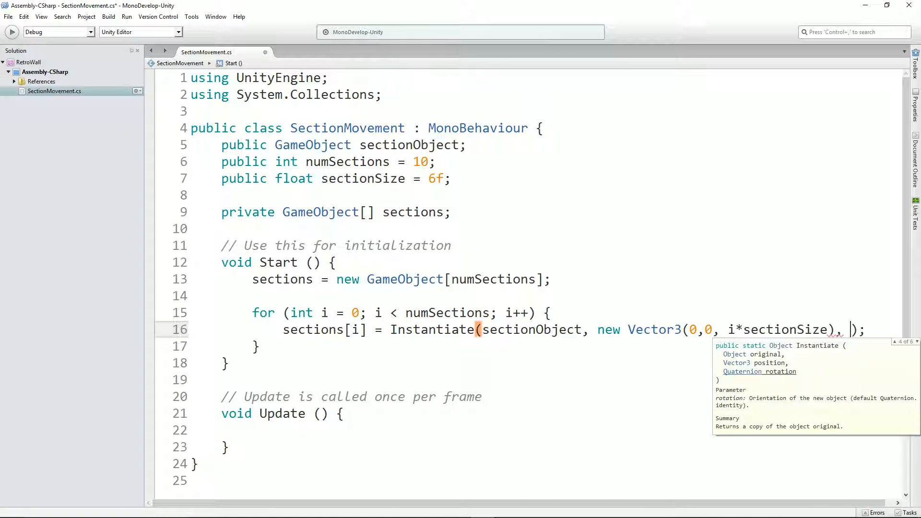
type("aternion.")
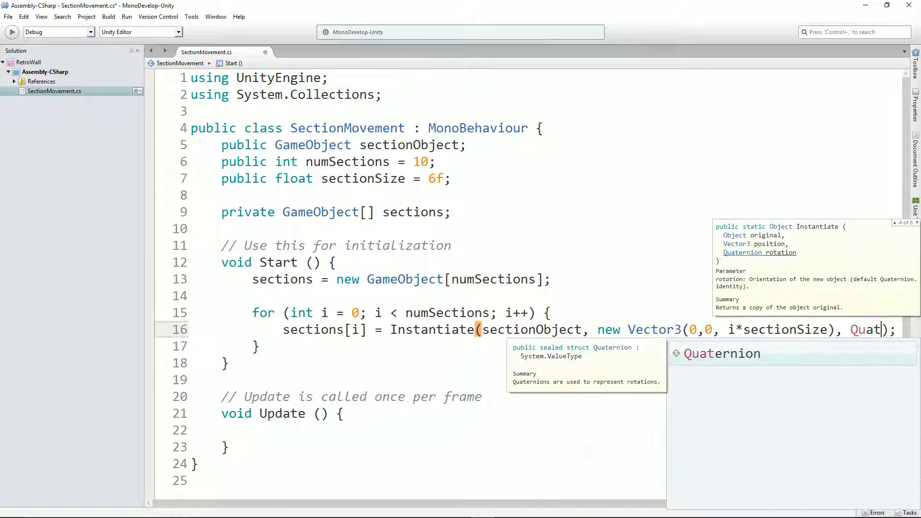
type("id")
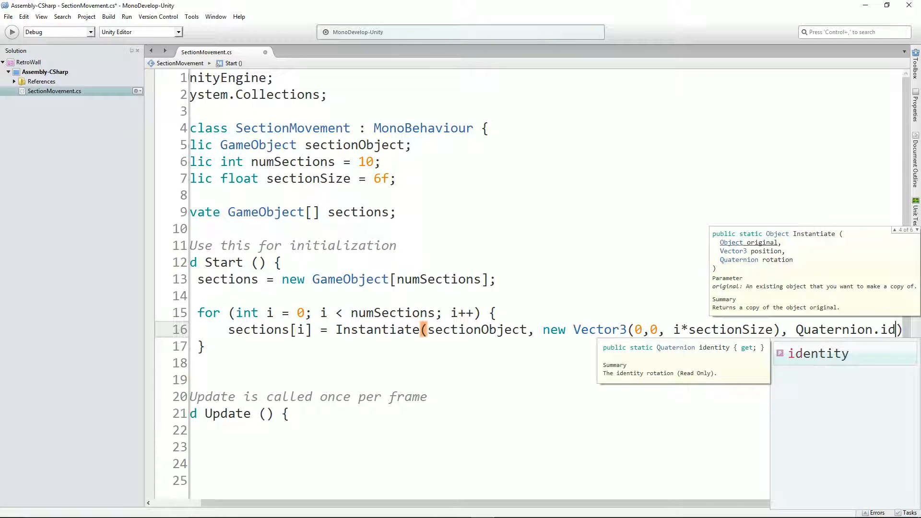
key("Return")
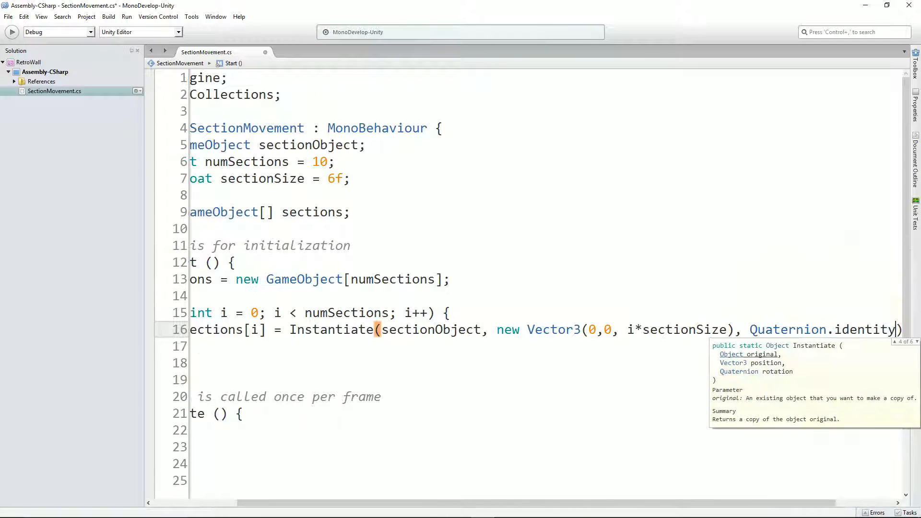
Try replacing Quaternion.identity with a reference to the sections array, indexed by i, as the rotation argument.
key("ctrl+shift+Left")
key("ctrl+shift+Left")
key("ctrl+shift+Left")
type("sectu")
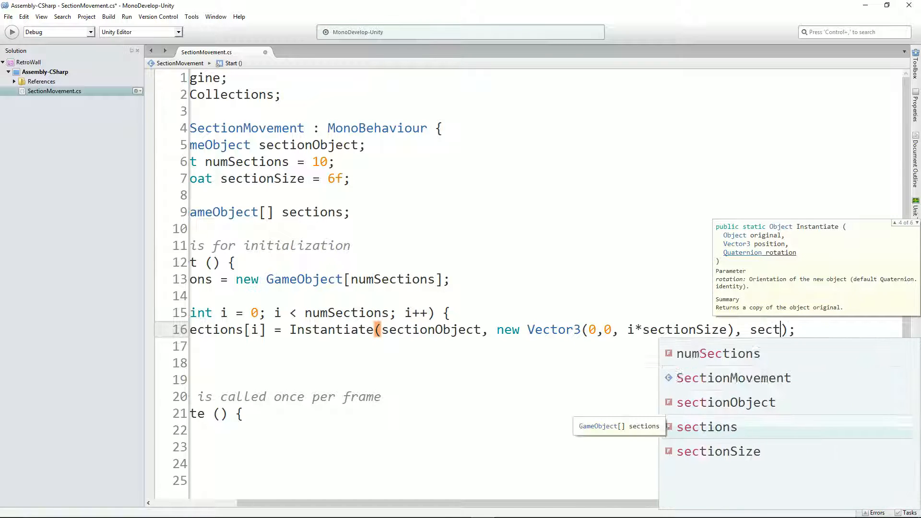
key("BackSpace")
type("ions.tra")
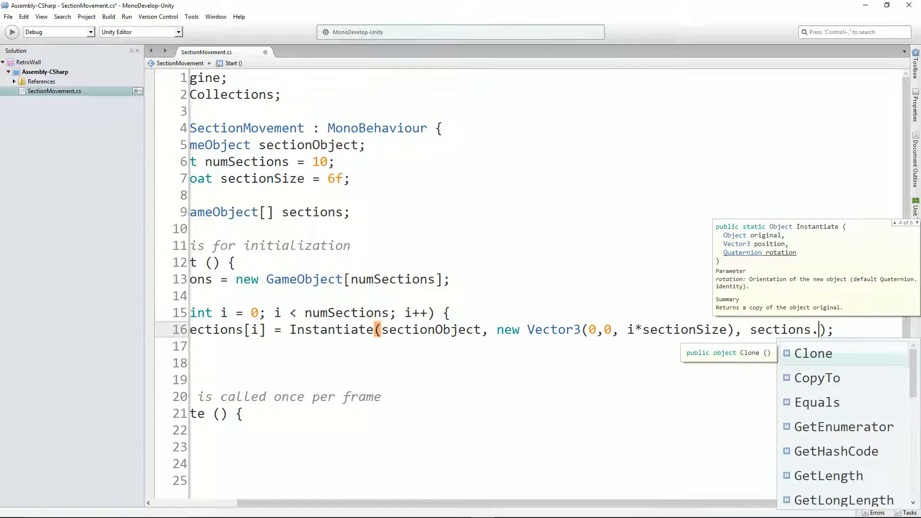
key("BackSpace")
key("BackSpace")
key("BackSpace")
key("BackSpace")
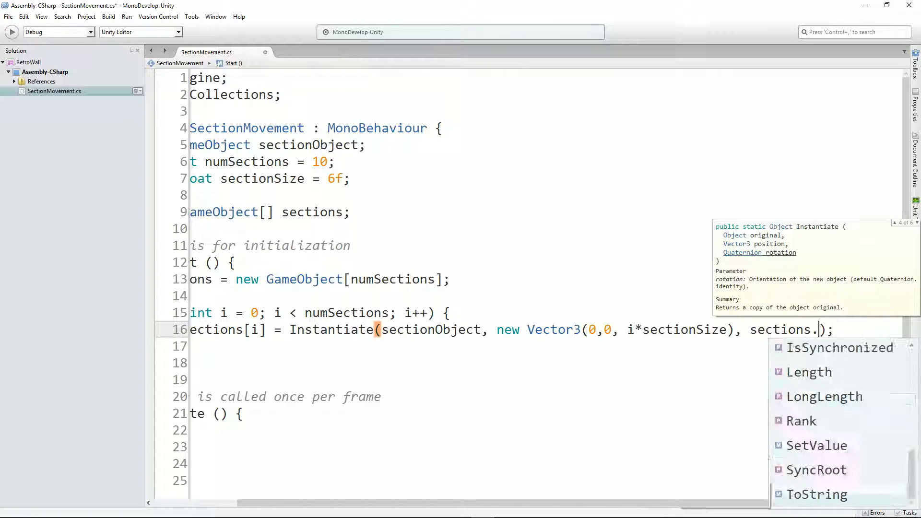
type("[i")
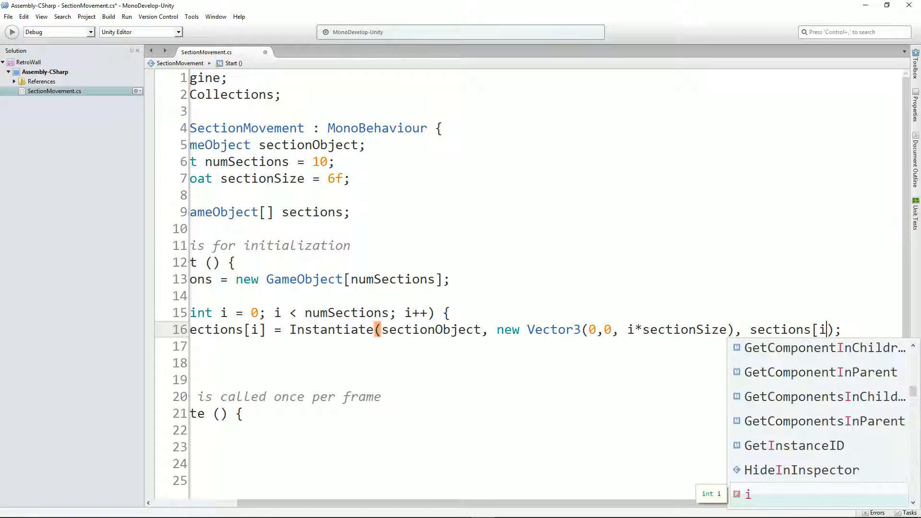
Make sectionObject.transform.rotation the rotation argument of the Instantiate call, ending the statement with a semicolon.
key("BackSpace")
key("BackSpace")
key("BackSpace")
type("Obj")
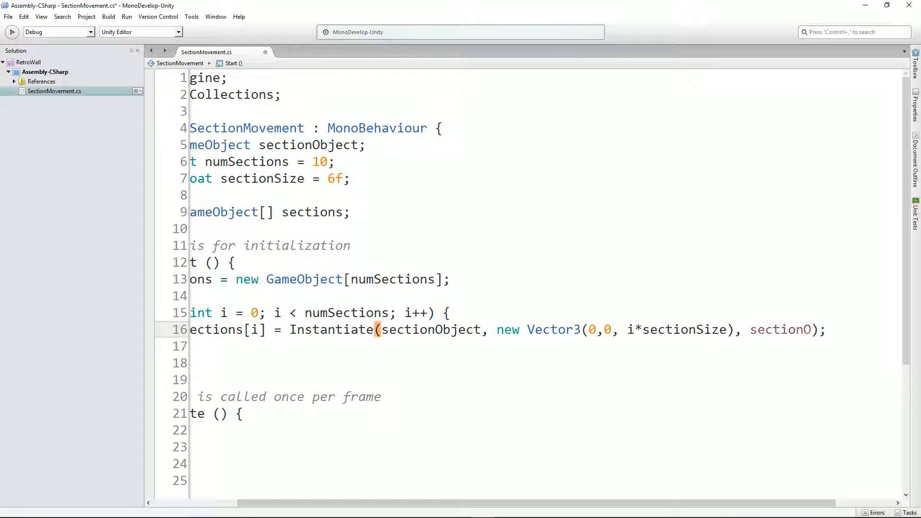
type("ect.tra")
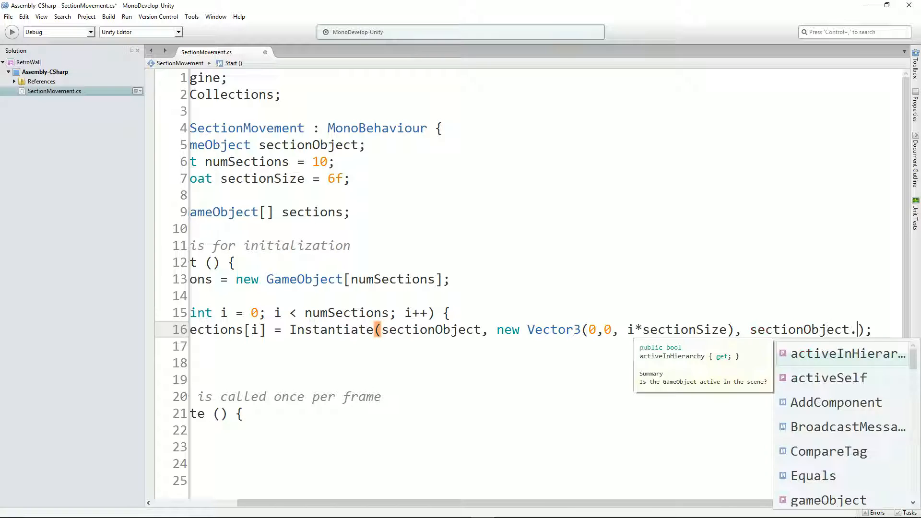
type("nsform.ro")
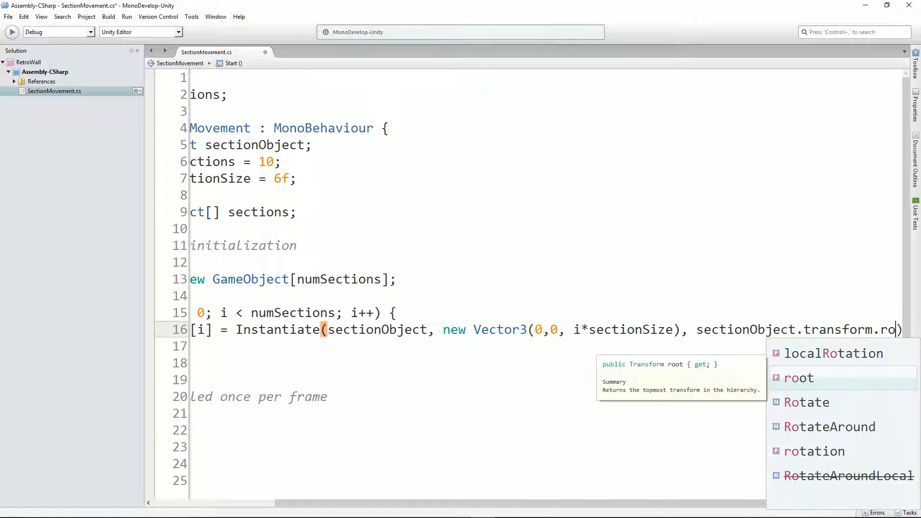
key("Down")
key("Down")
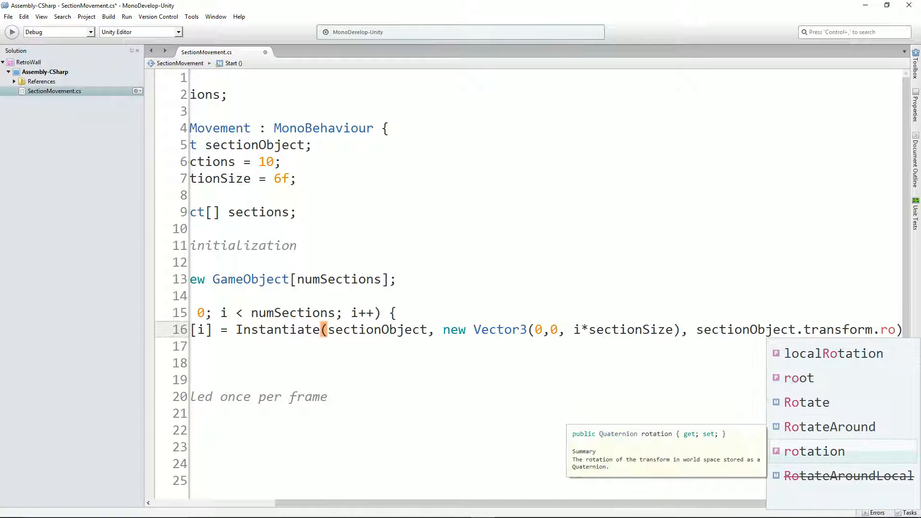
key("Return")
type(";")
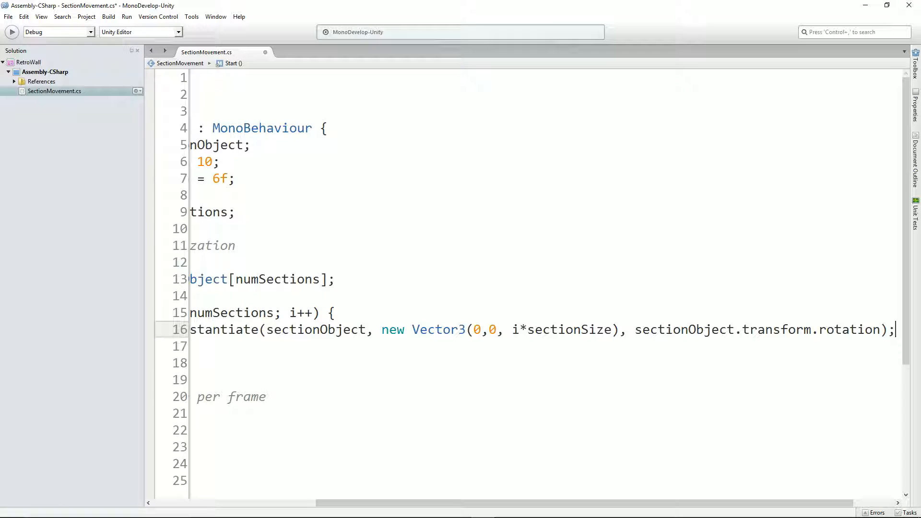
Return to the start of the Instantiate line, save the script, and switch to Unity to check its compilation.
key("Home")
key("Home")
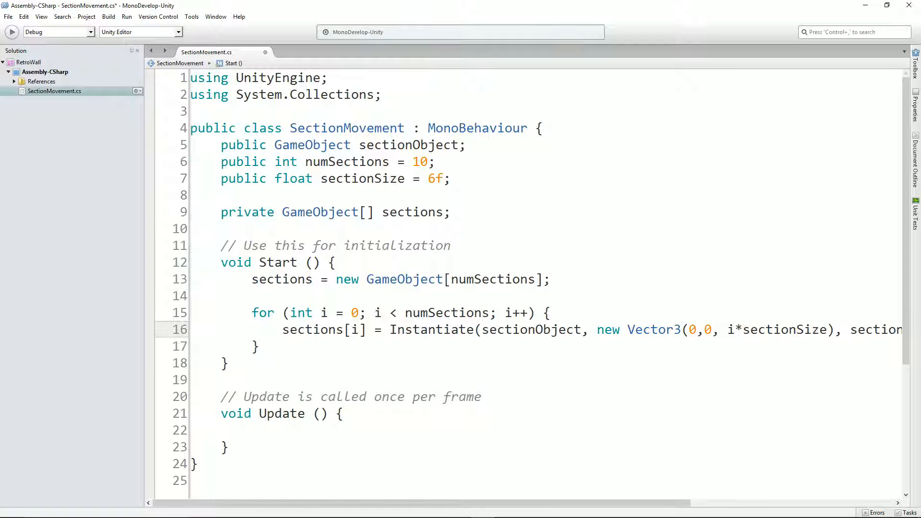
key("ctrl+s")
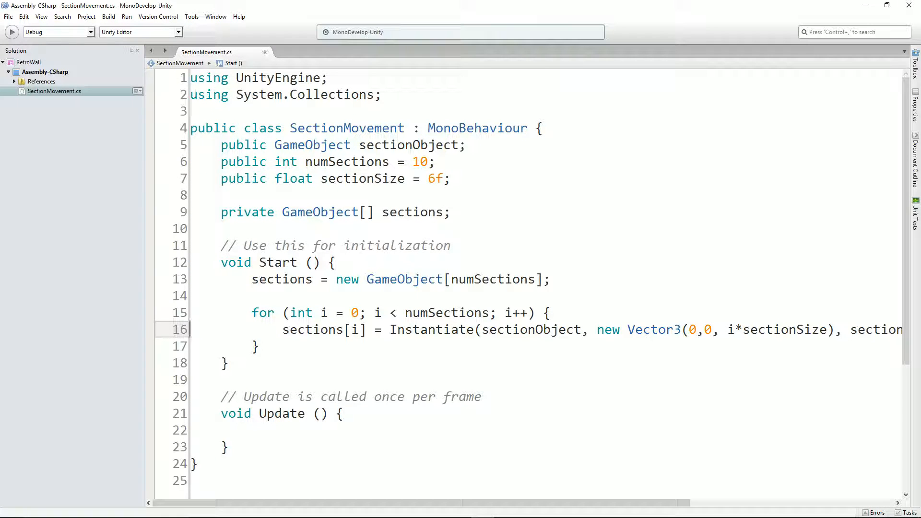
key("alt+Tab")
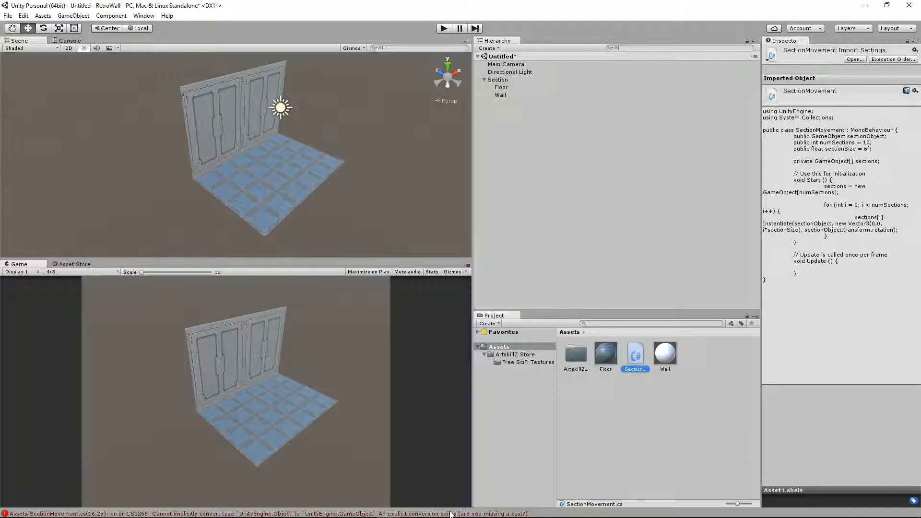
Append an "as GameObject" cast to the Instantiate statement in SectionMovement.cs, save the script, and return to Unity.
key("alt+Tab")
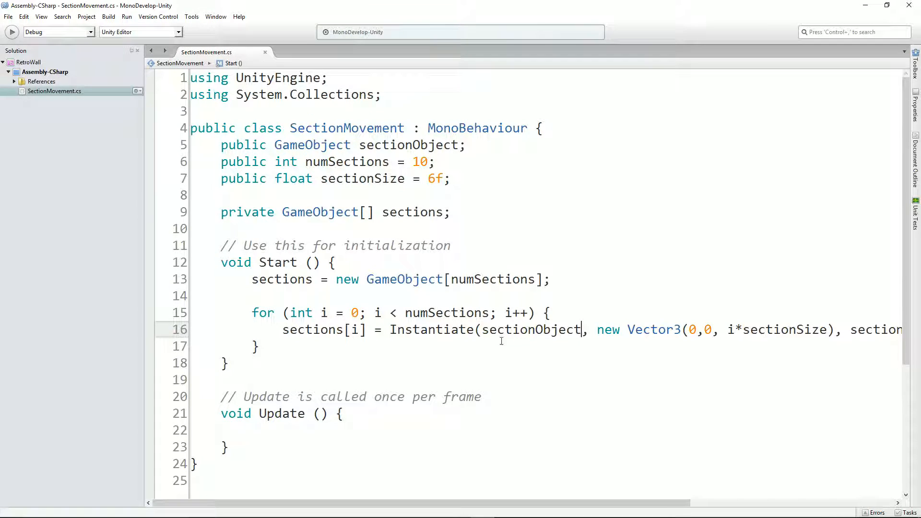
left_click(489, 331)
key("End")
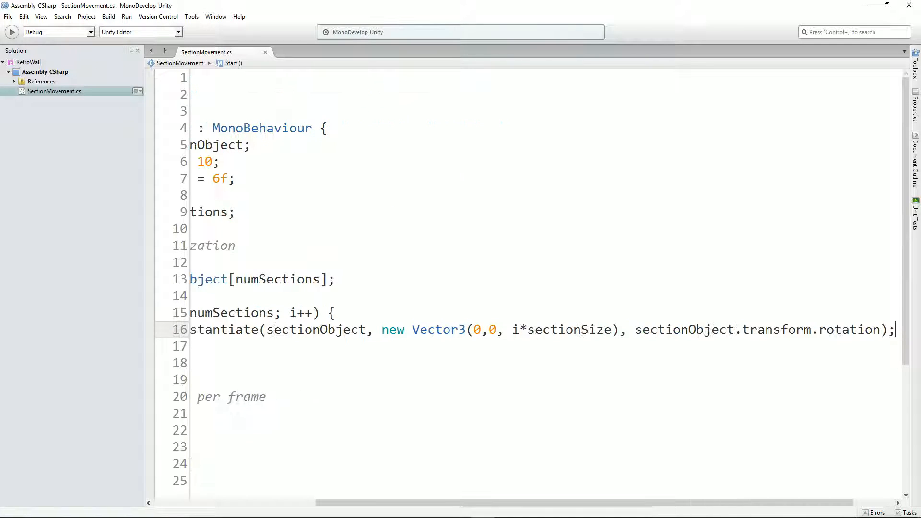
key("Left")
type("as Gam")
key("Return")
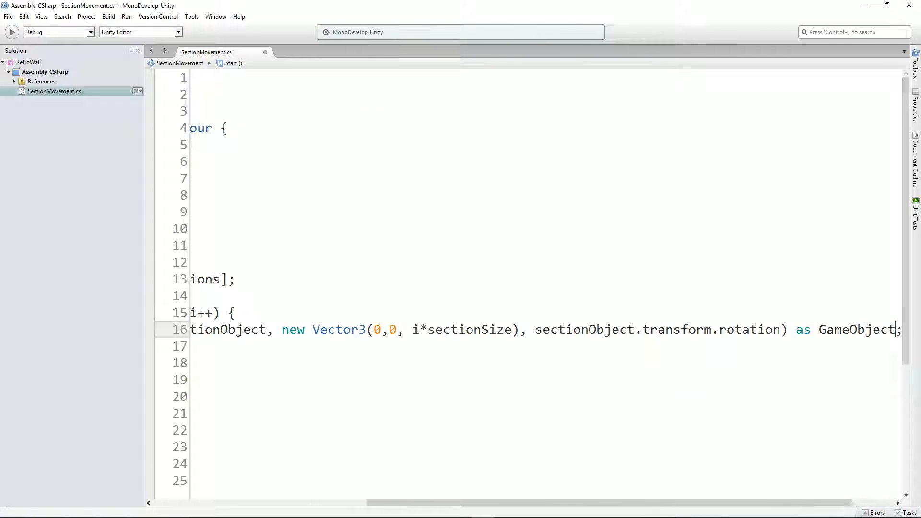
key("ctrl+s")
key("alt+Tab")
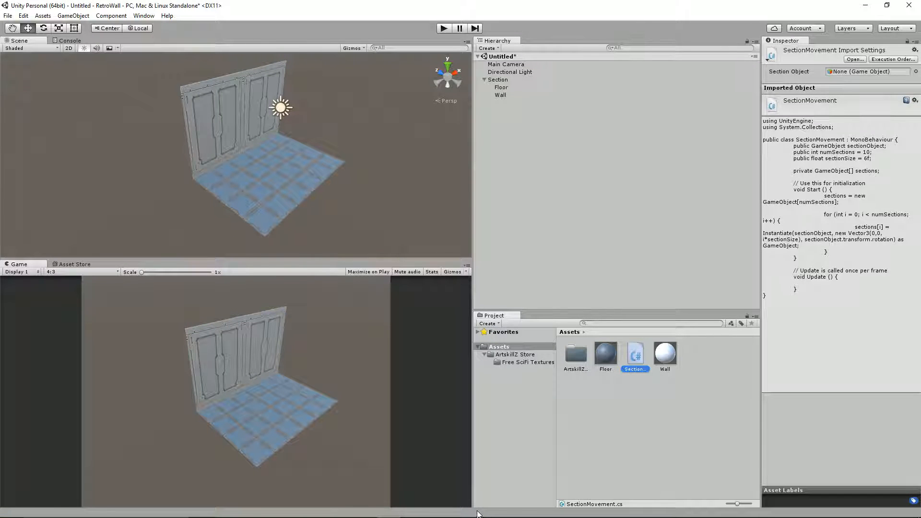
Create an empty object, move it out of Section to the scene's root level, and name it GameManager.
left_click(488, 81)
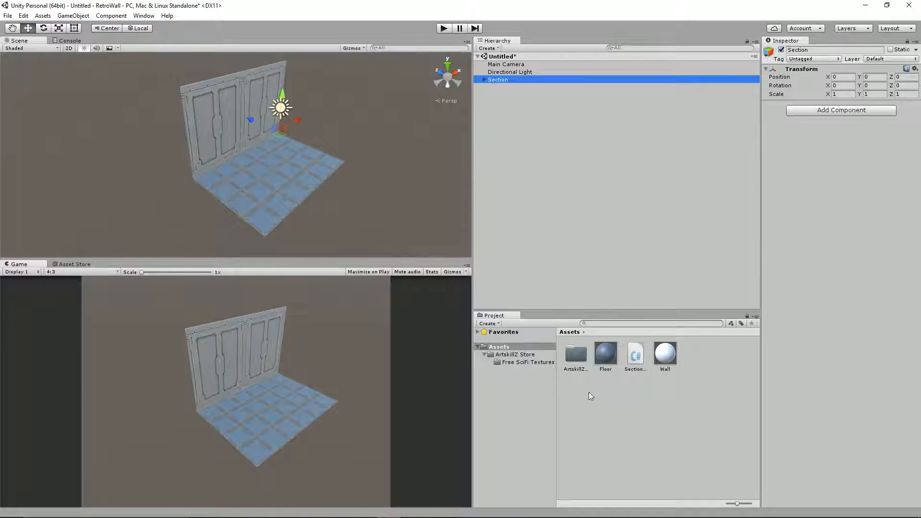
right_click(538, 192)
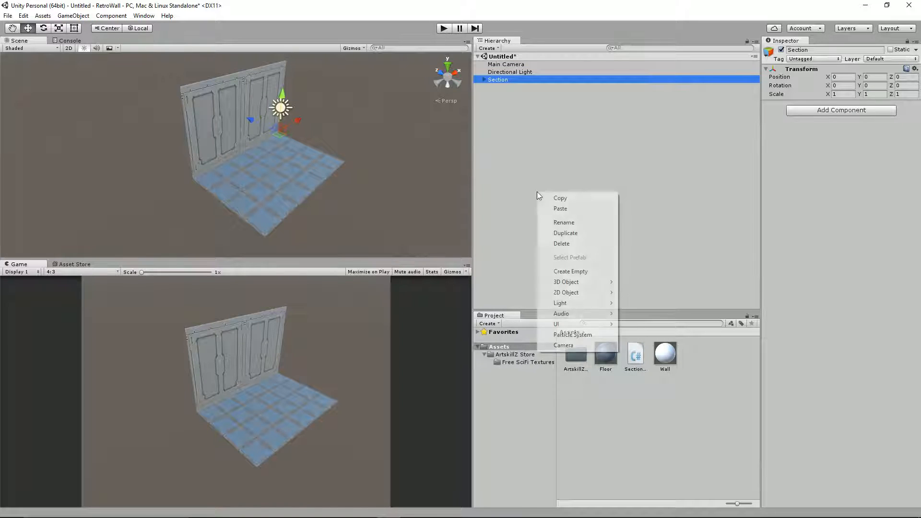
left_click(569, 271)
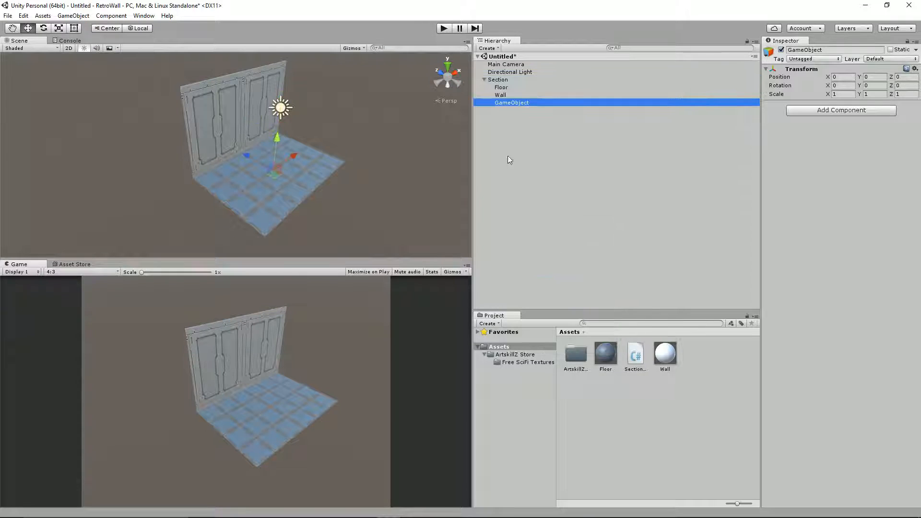
left_click_drag(509, 103, 513, 78)
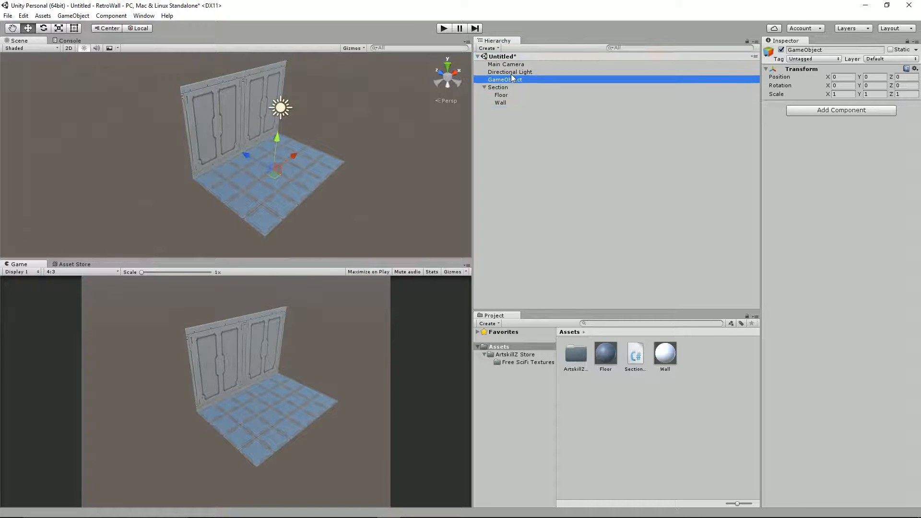
left_click(513, 78)
type("Game")
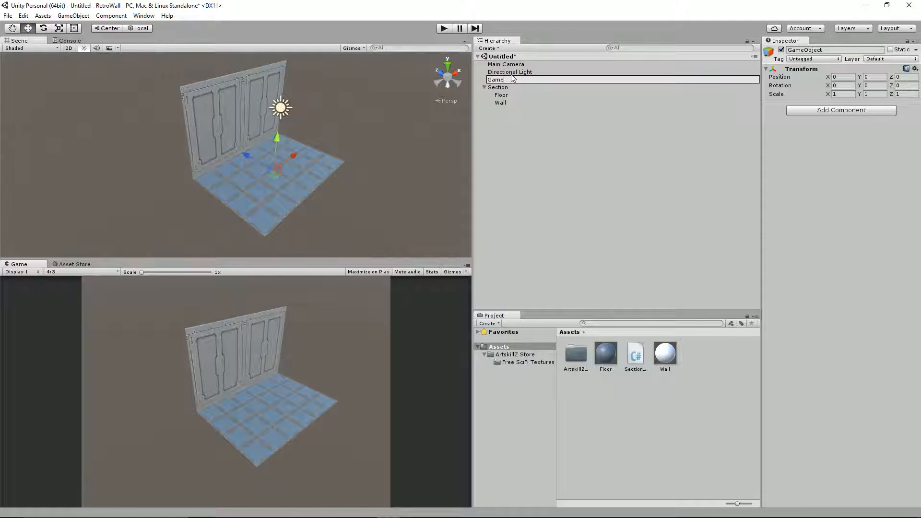
type("Manager")
key("Return")
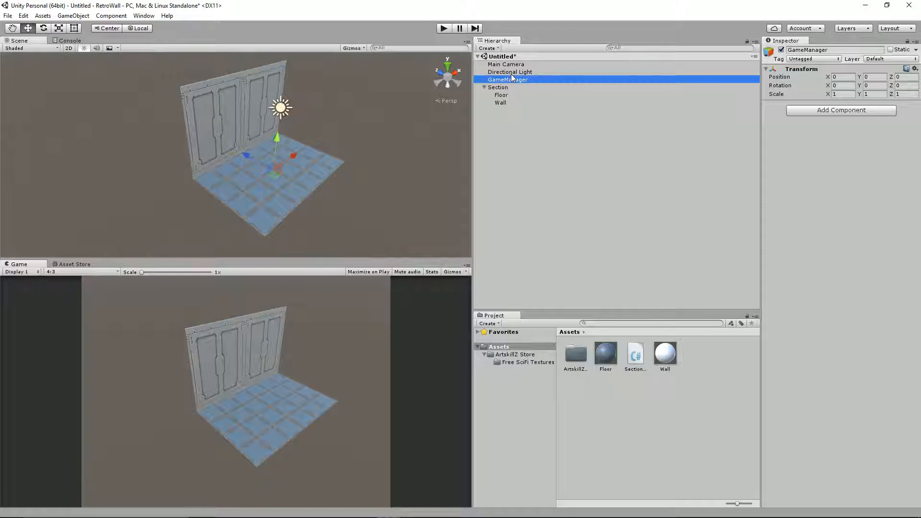
Create a folder named Prefabs in Assets.
left_click(498, 88)
right_click(499, 349)
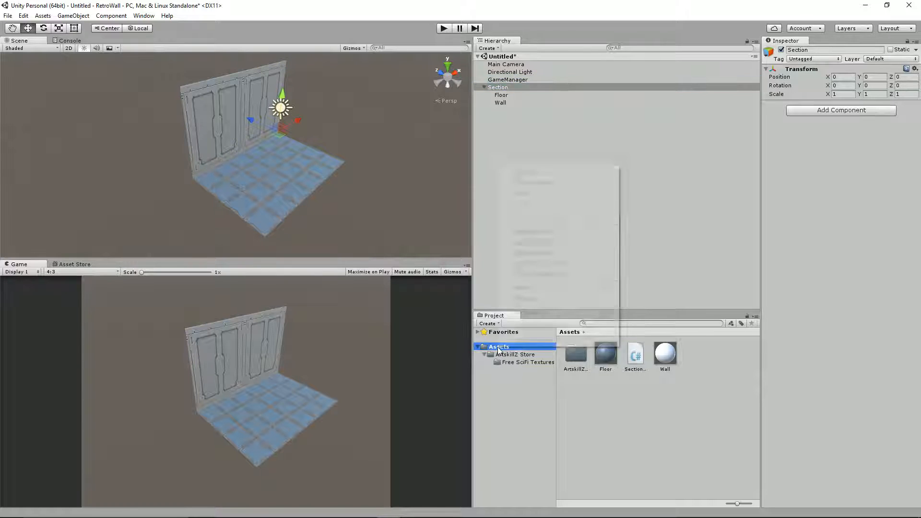
mouse_move(550, 174)
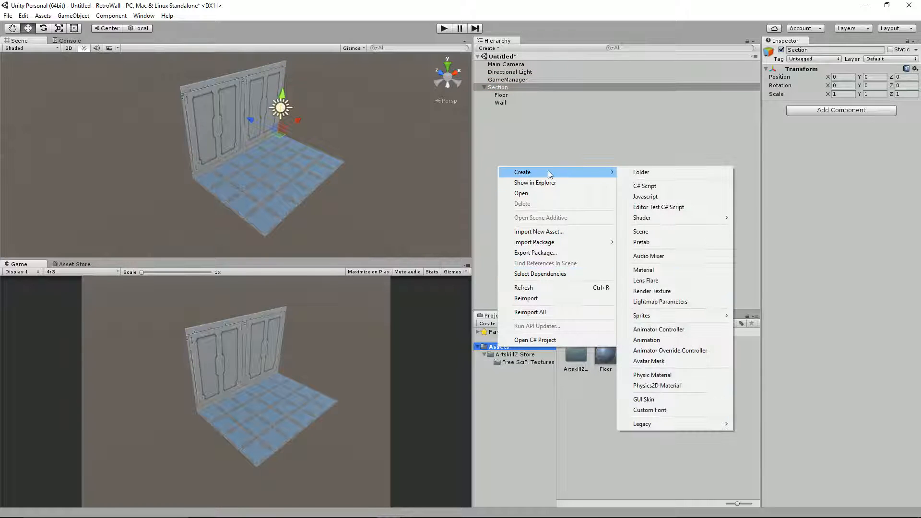
left_click(642, 173)
type("P")
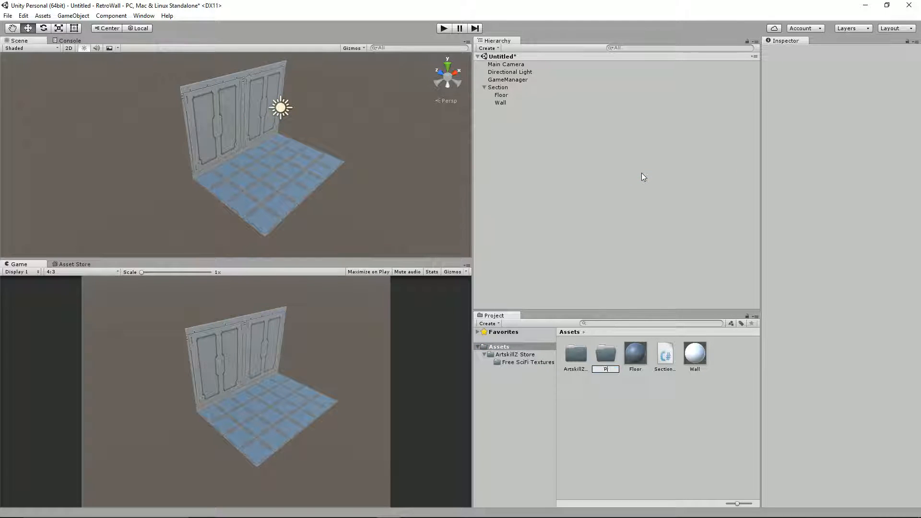
type("refabs")
key("Return")
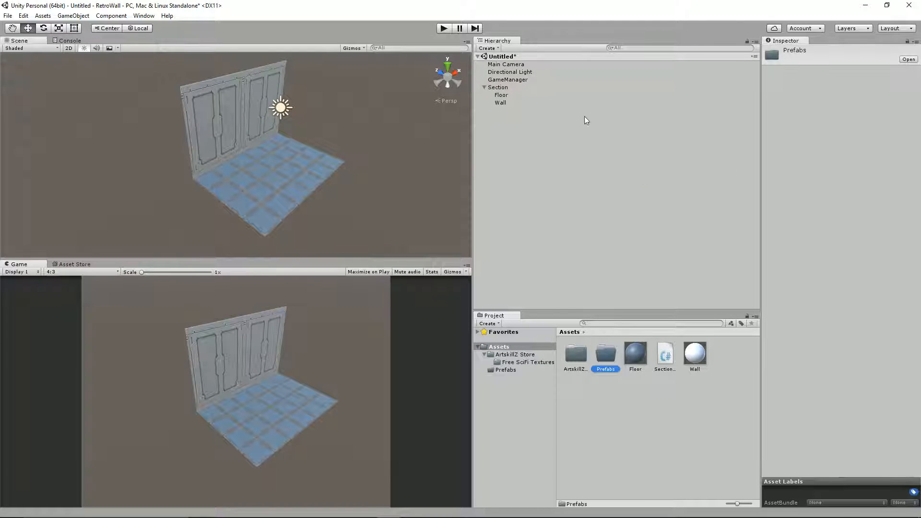
Save the Section object as a prefab in the Prefabs folder and delete the original from the scene.
left_click_drag(487, 88, 607, 352)
left_click(497, 89)
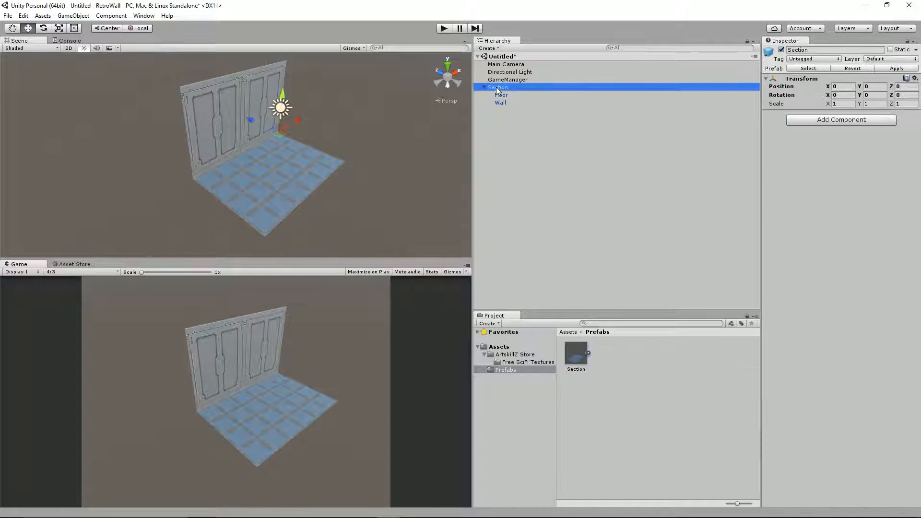
key("Delete")
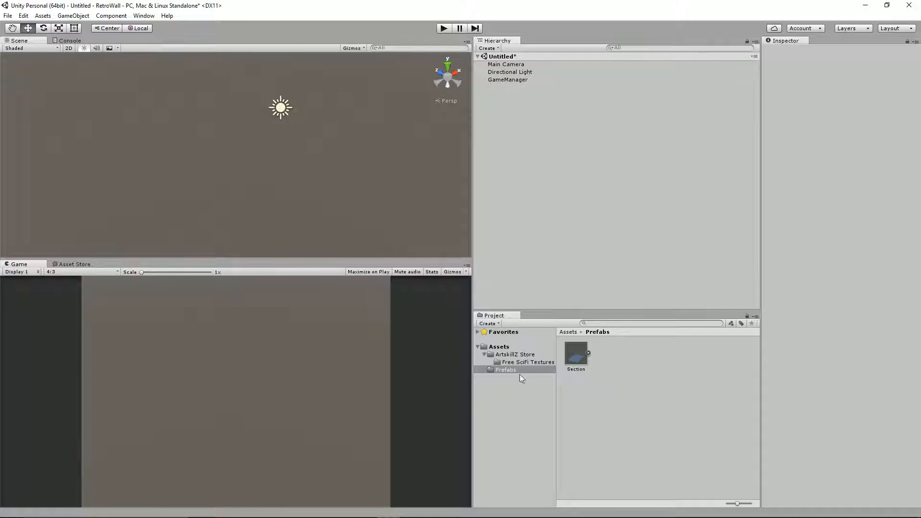
Create a Scripts folder in Assets and move the SectionMovement script into it.
left_click(499, 347)
right_click(498, 348)
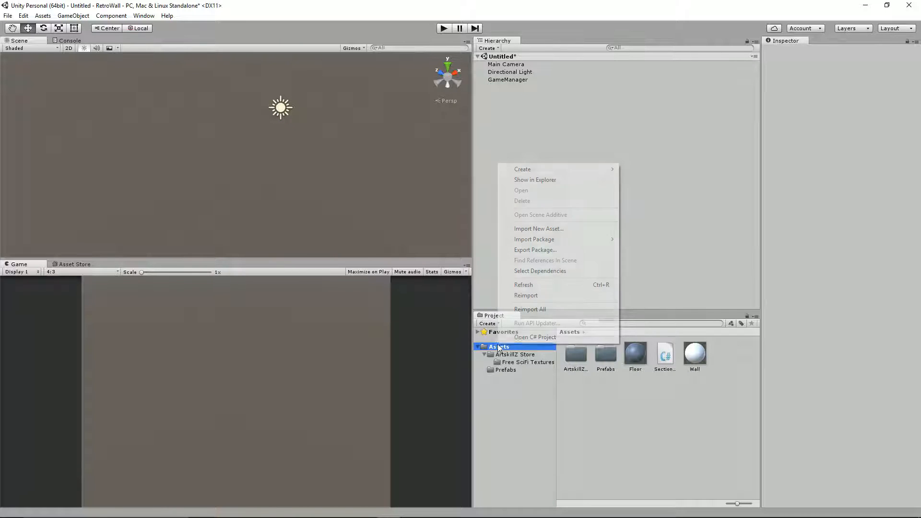
mouse_move(563, 168)
left_click(633, 168)
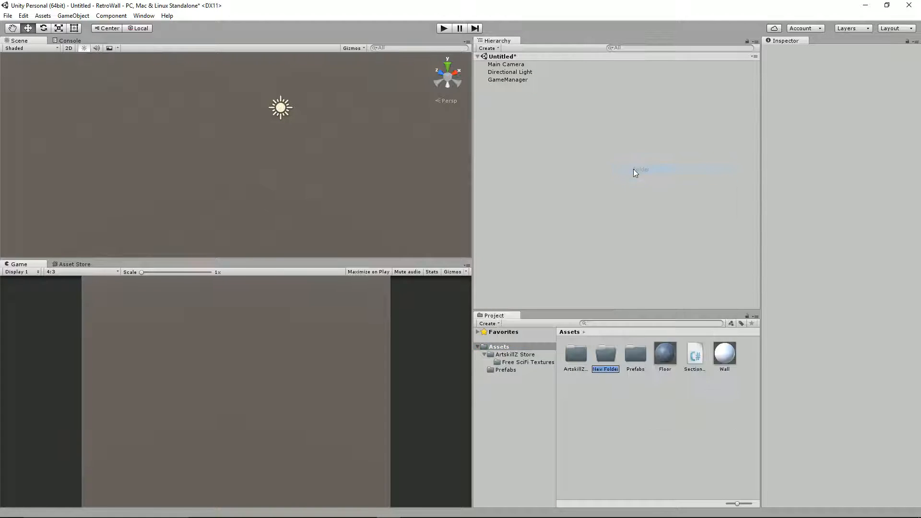
type("Scripts")
key("Return")
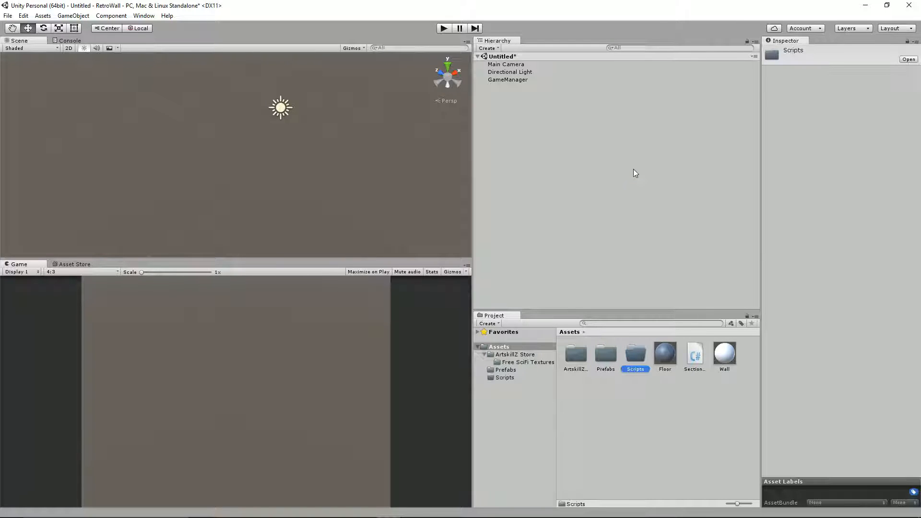
left_click_drag(695, 358, 638, 360)
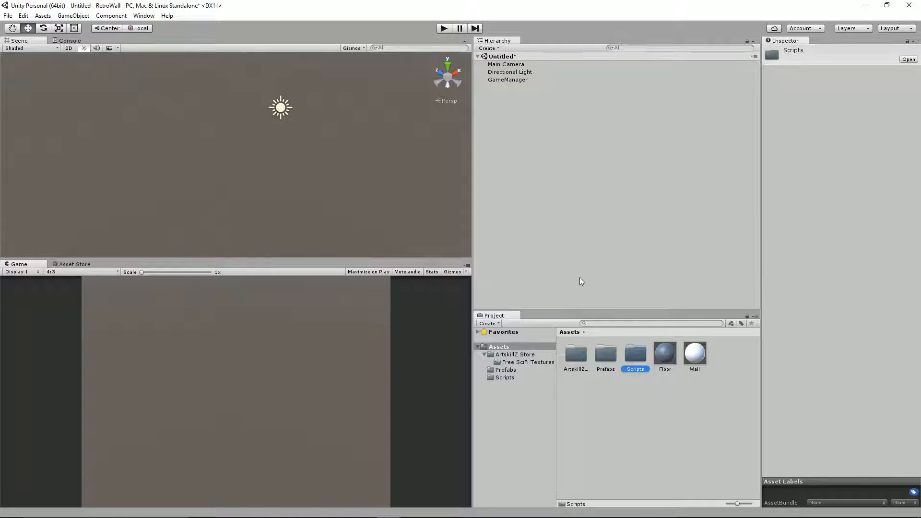
Create a Materials folder in Assets and move the Wall and Floor materials into it.
left_click(485, 354)
left_click(511, 354)
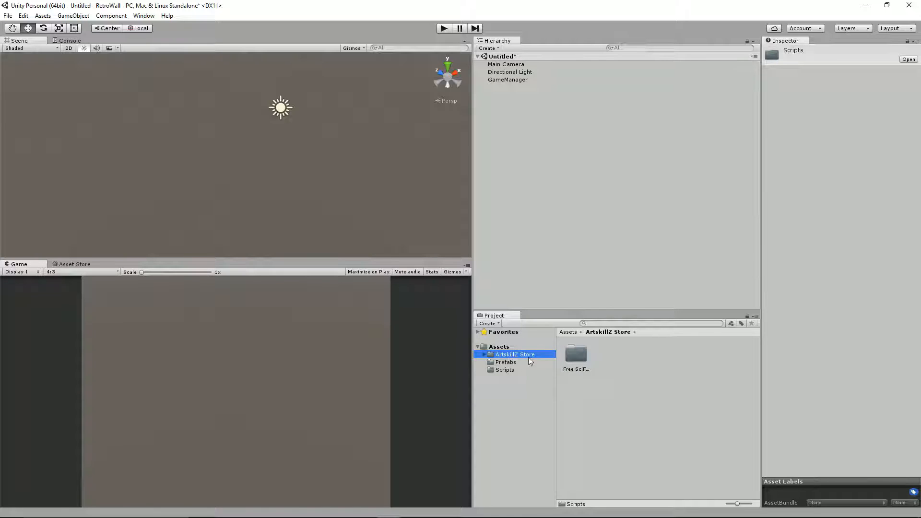
left_click(499, 346)
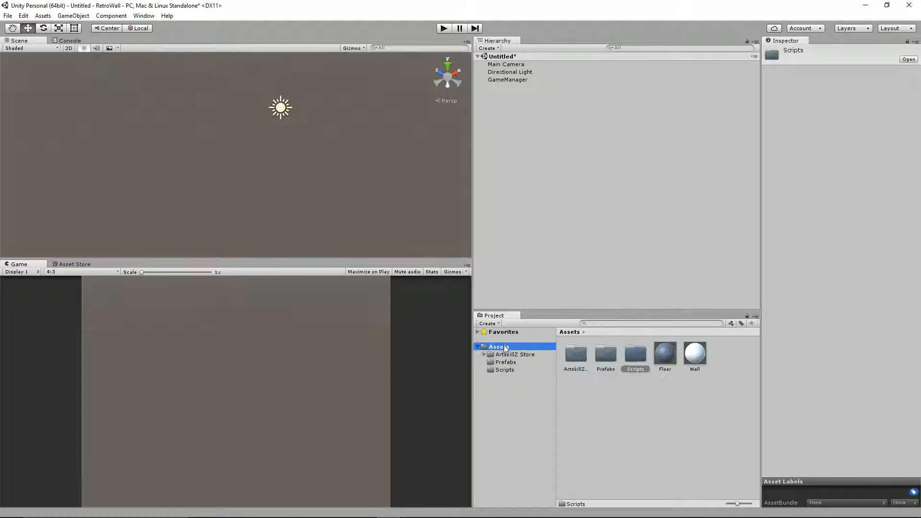
right_click(610, 411)
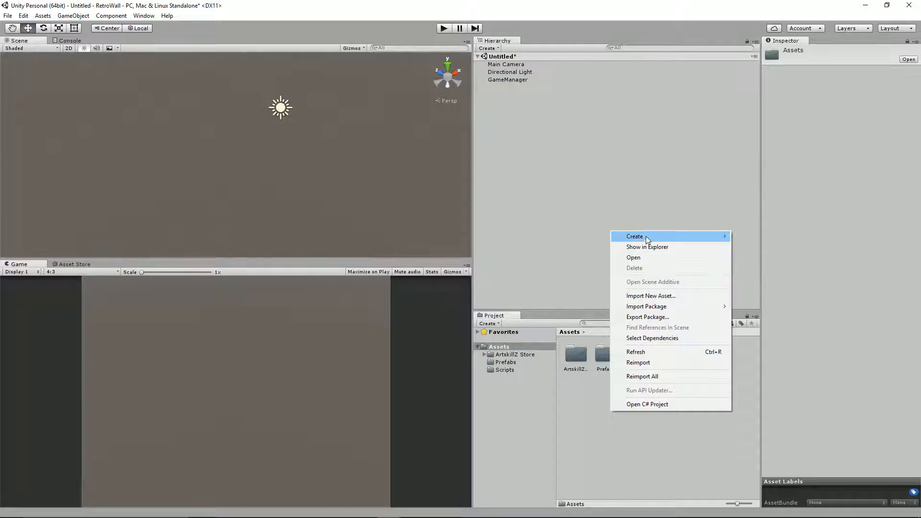
mouse_move(646, 237)
left_click(751, 237)
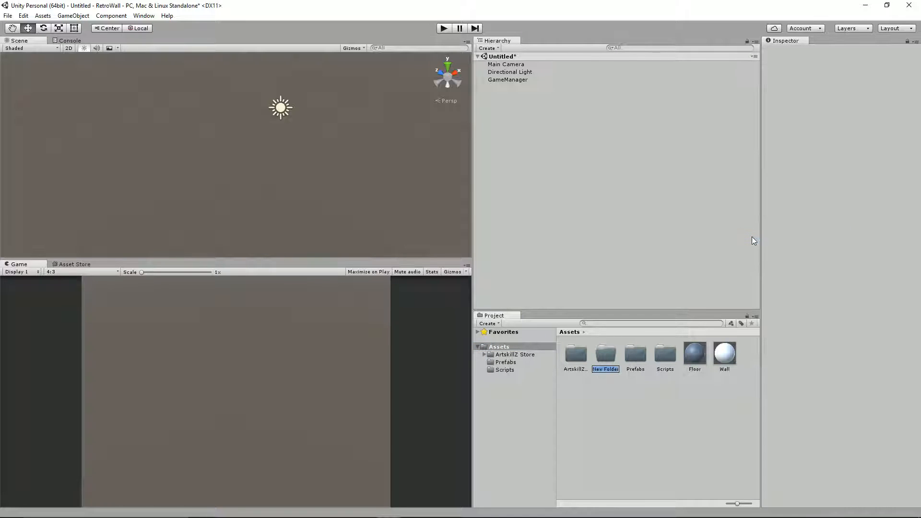
type("Materials")
key("Return")
left_click(725, 359)
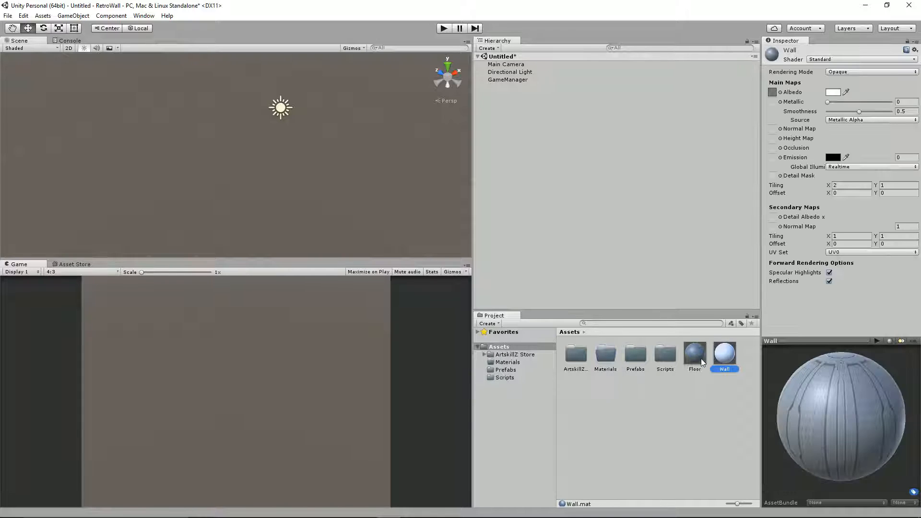
left_click(704, 360, "ctrl")
left_click_drag(704, 361, 613, 367)
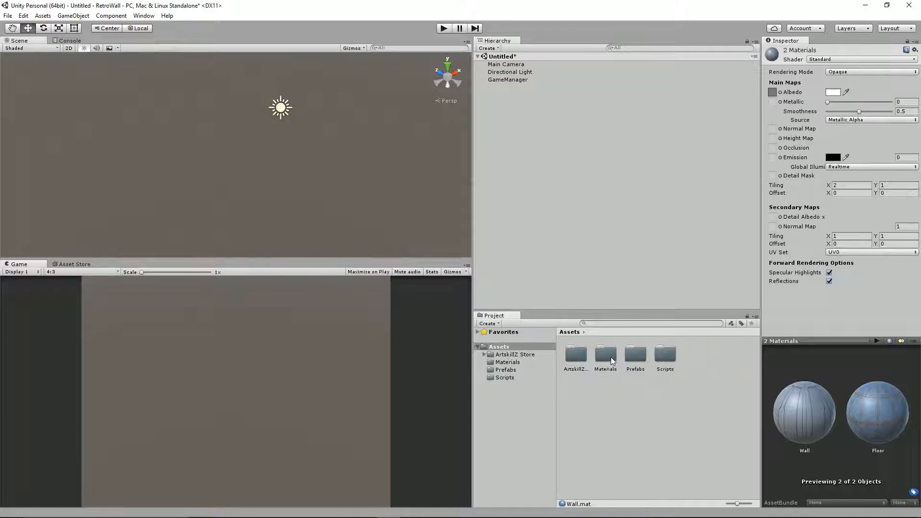
Attach the SectionMovement script from the Scripts folder to GameManager and select that object.
double_click(664, 357)
left_click_drag(577, 355, 525, 79)
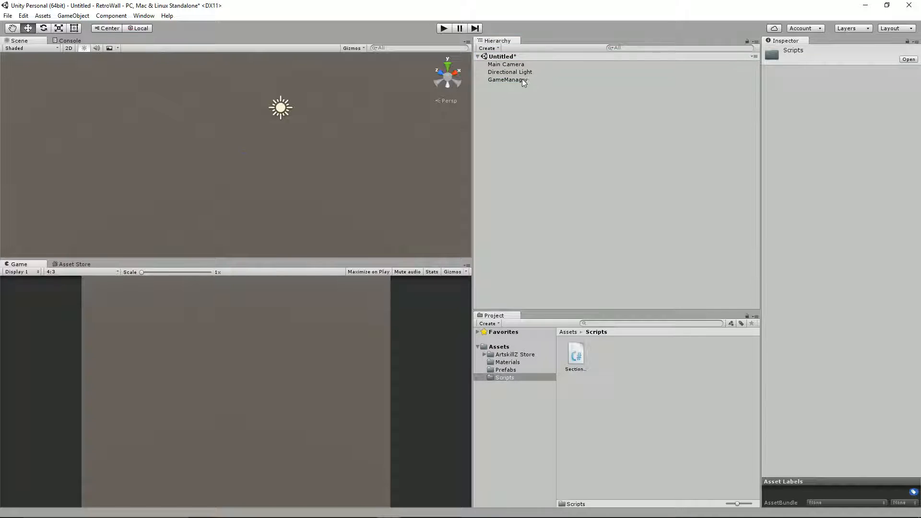
left_click(523, 80)
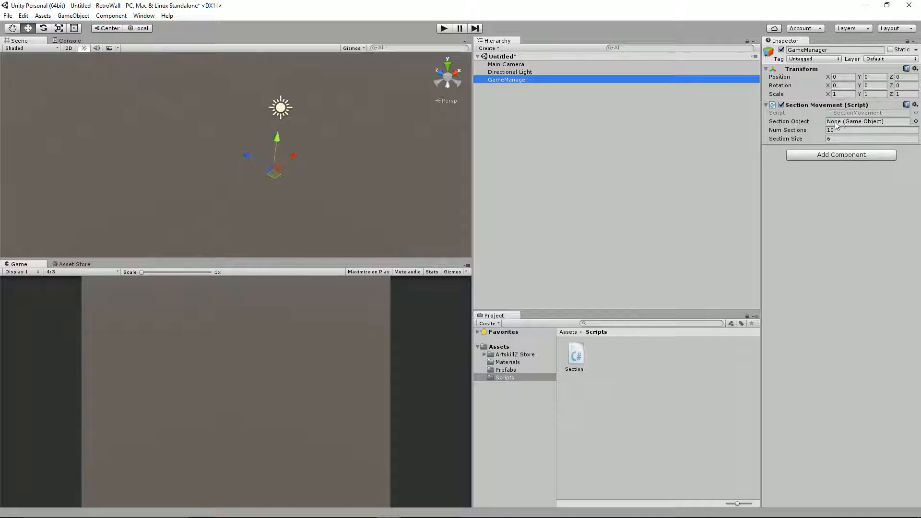
Assign the Section prefab as GameManager's Section Object and set Num Sections to 10.
left_click(907, 41)
left_click(506, 369)
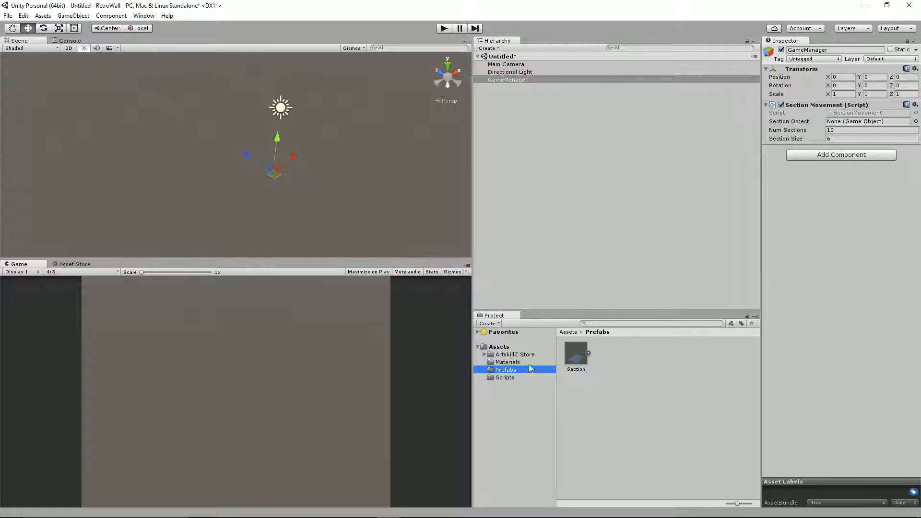
left_click_drag(578, 356, 845, 122)
left_click(843, 130)
type("10")
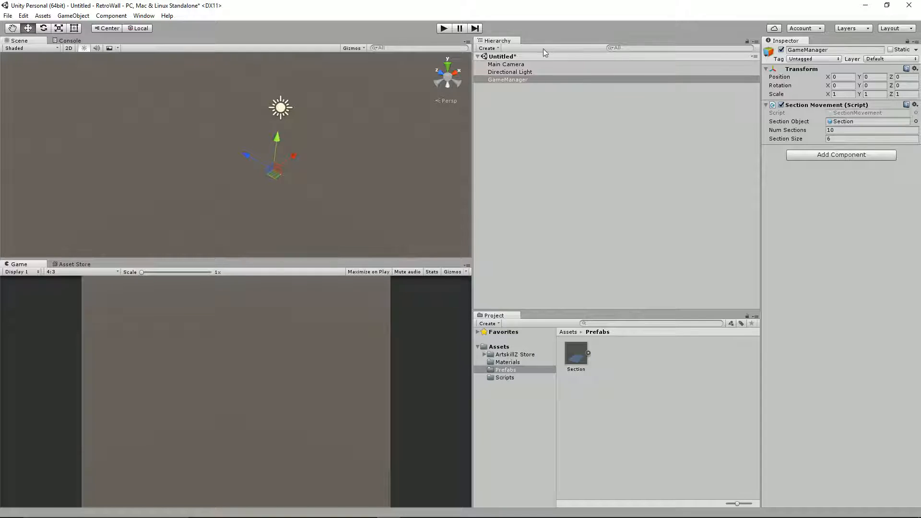
Run the scene, examine the spacing of the instantiated sections and the first clone's transform, and stop playback.
left_click(443, 28)
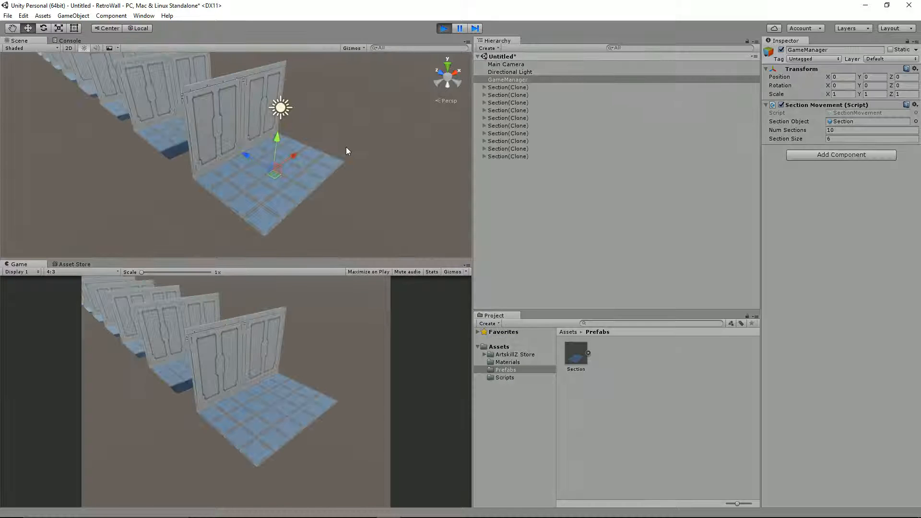
left_click_drag(366, 196, 148, 81, "alt")
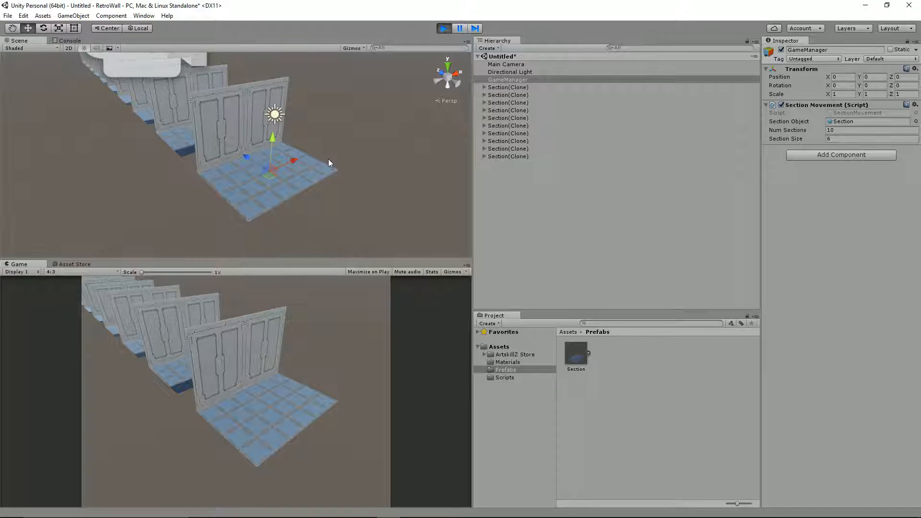
left_click_drag(313, 161, 271, 186, "alt")
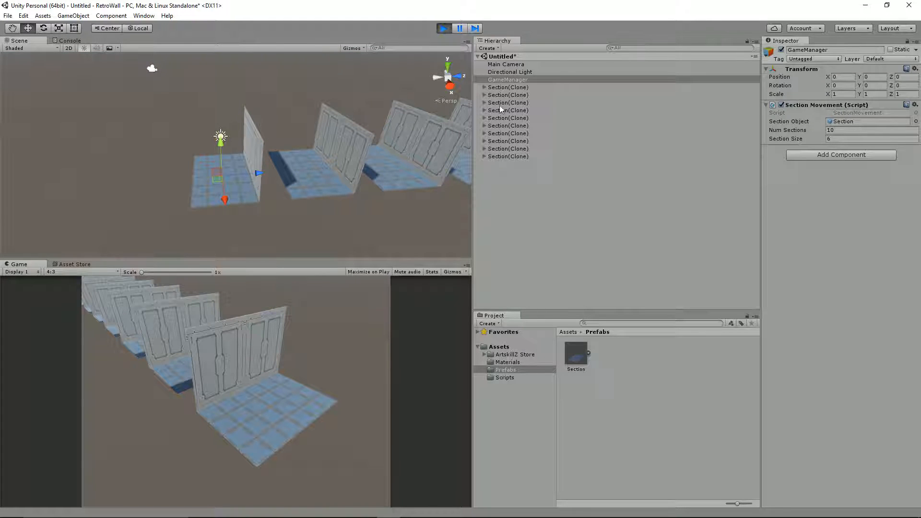
left_click(507, 88)
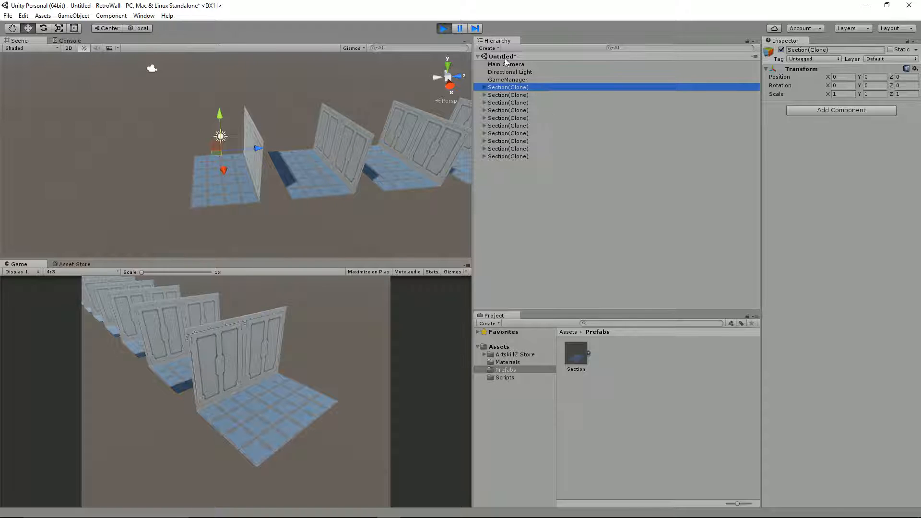
left_click(443, 28)
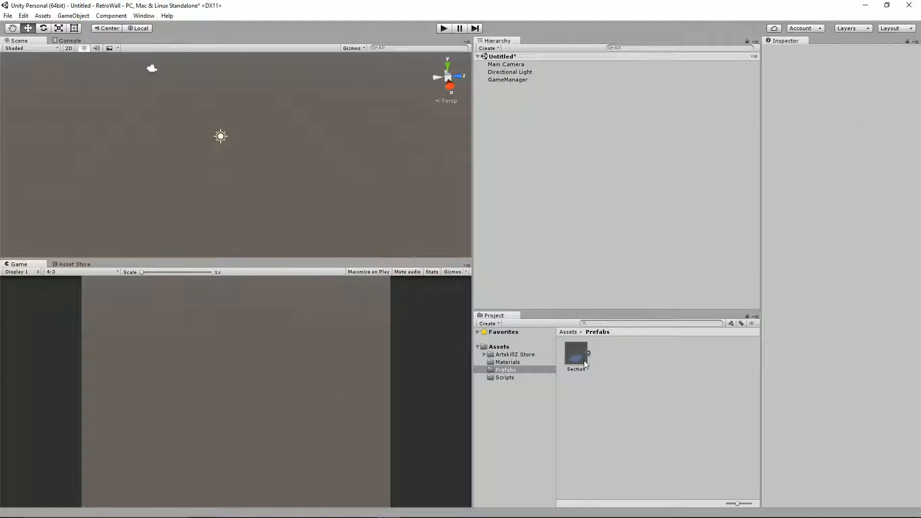
Place the Section prefab in the scene and set its Floor's Z rotation to 90.
left_click_drag(576, 357, 533, 191)
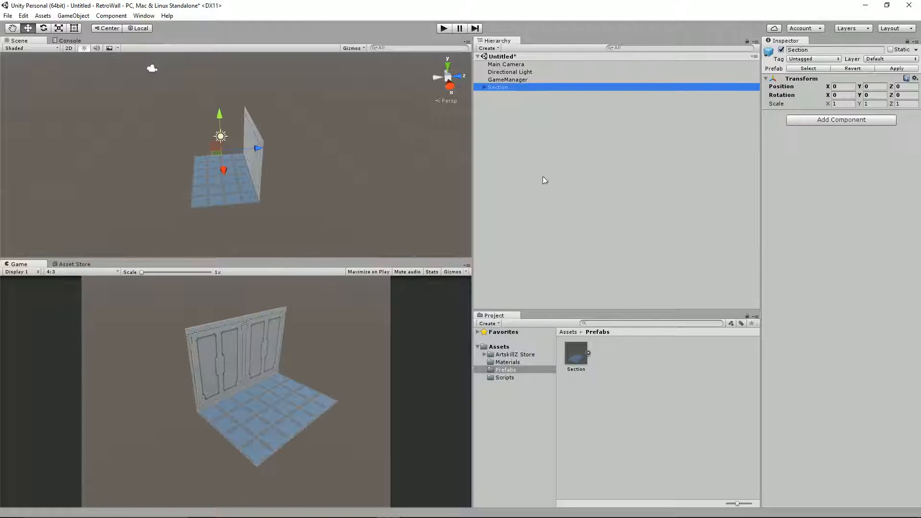
left_click(239, 181)
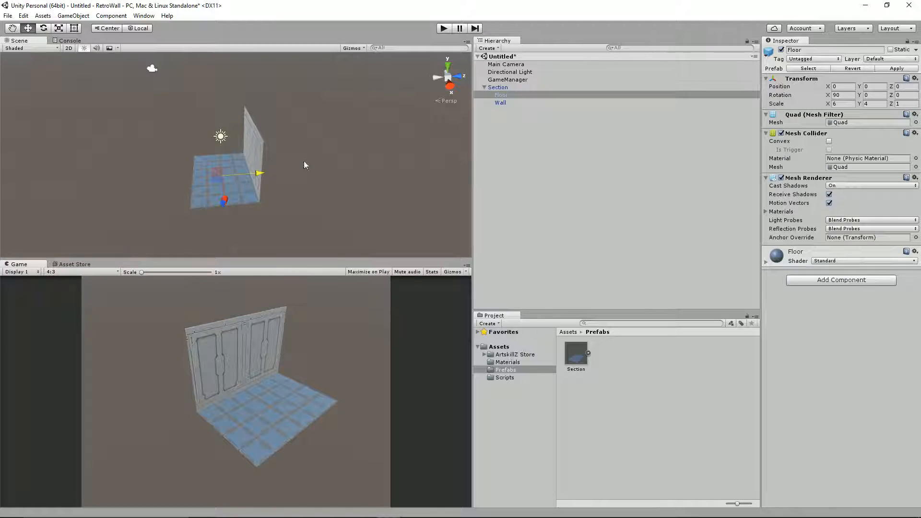
left_click(239, 191)
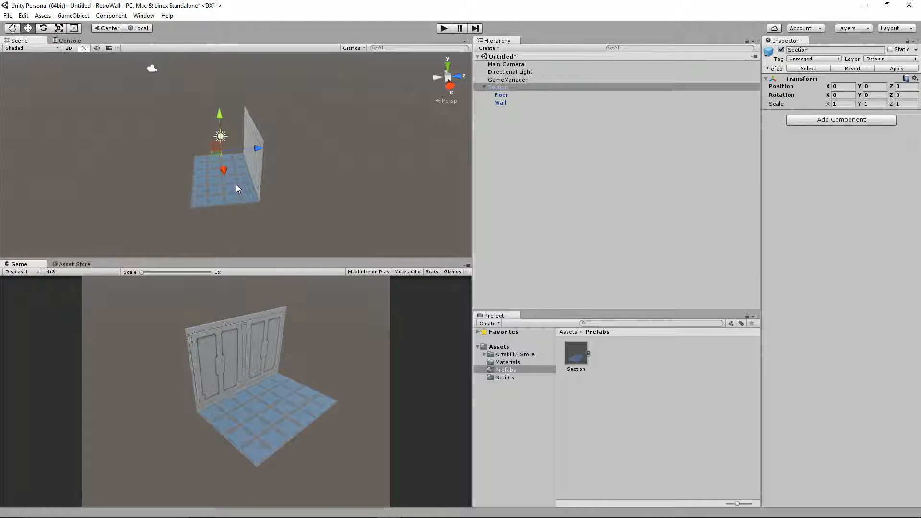
left_click(502, 103)
left_click(501, 95)
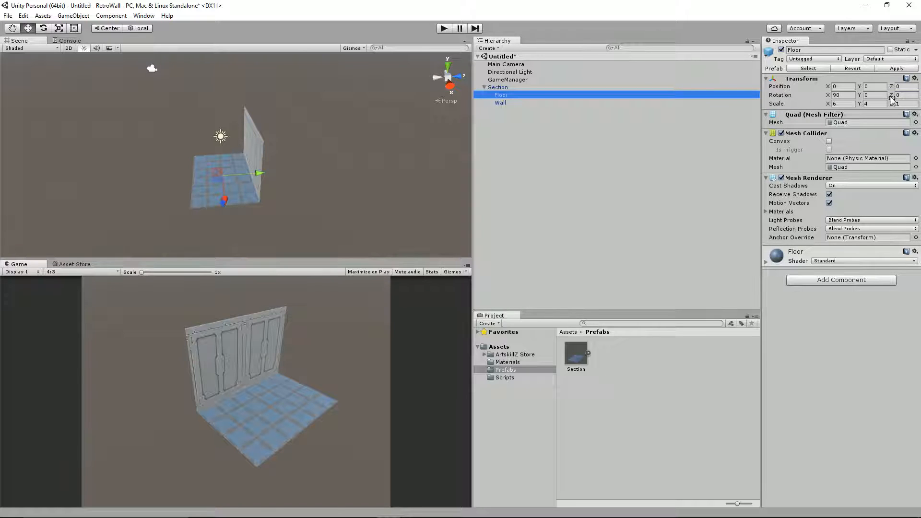
left_click_drag(891, 95, 538, 123)
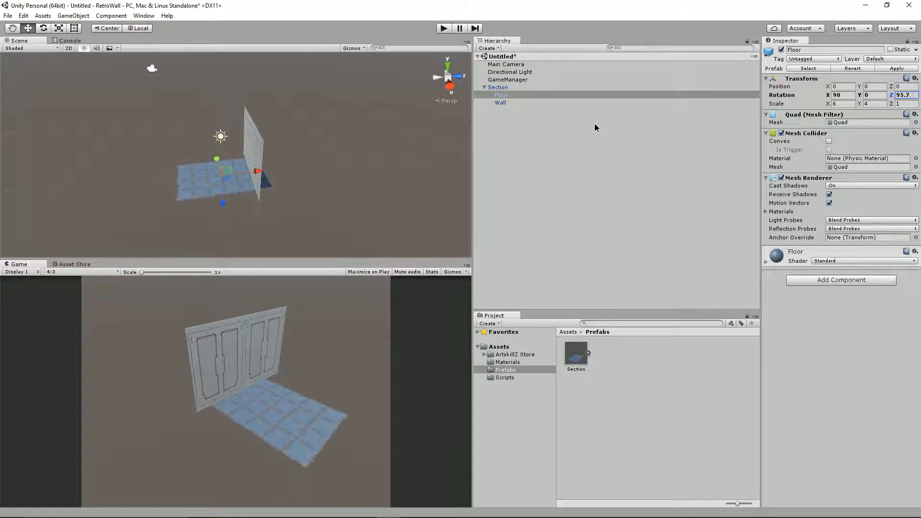
left_click(901, 96)
type("90")
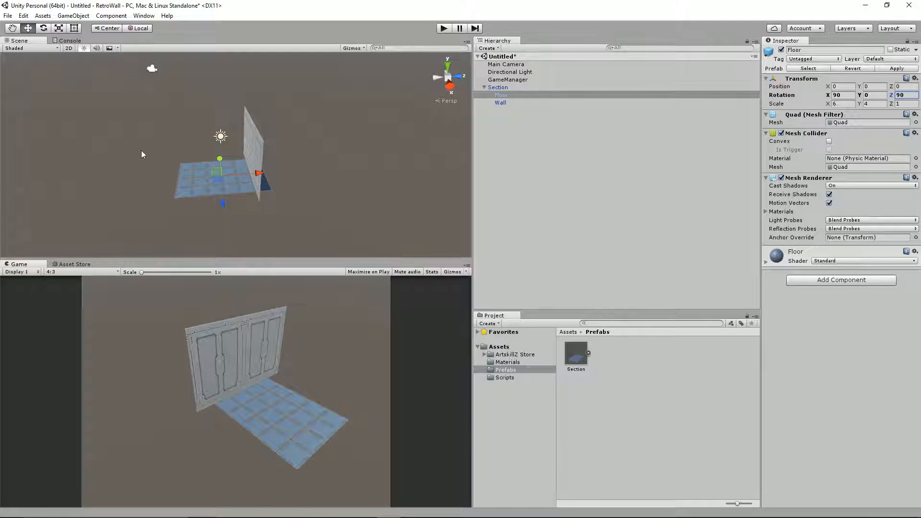
Set the Y rotation of the Section's Wall to -90.
left_click(257, 145)
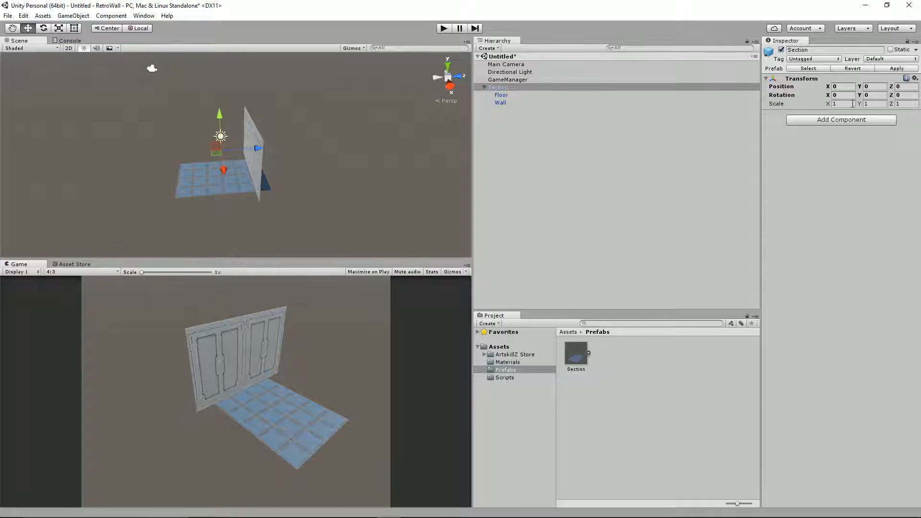
left_click_drag(859, 95, 80, 106)
left_click(500, 103)
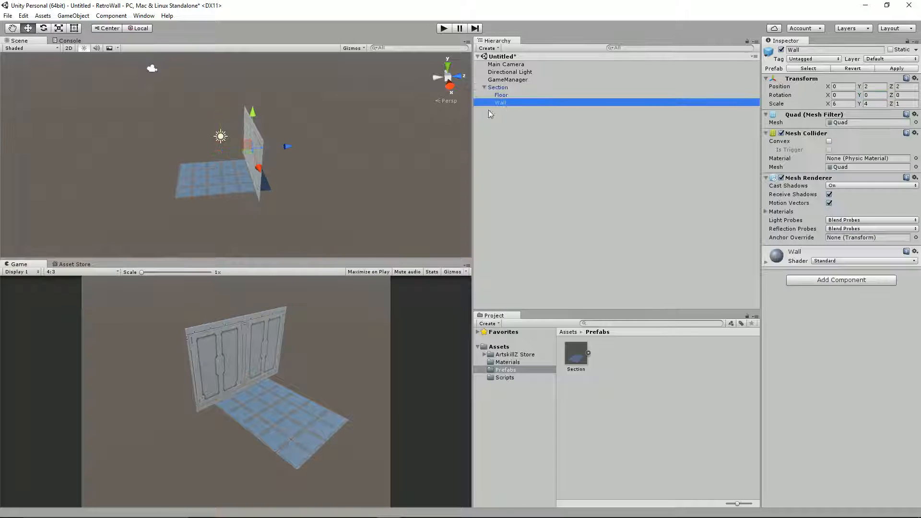
left_click_drag(859, 95, 372, 330)
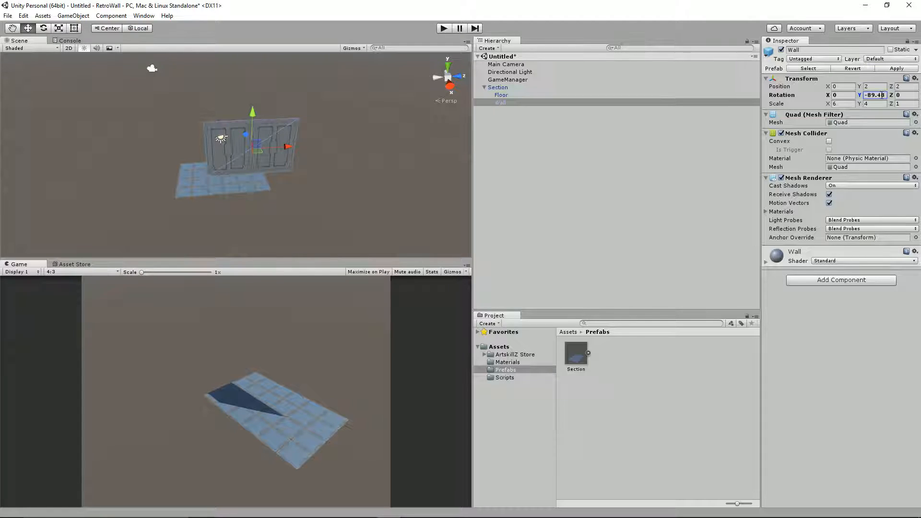
left_click(884, 95)
type("-90")
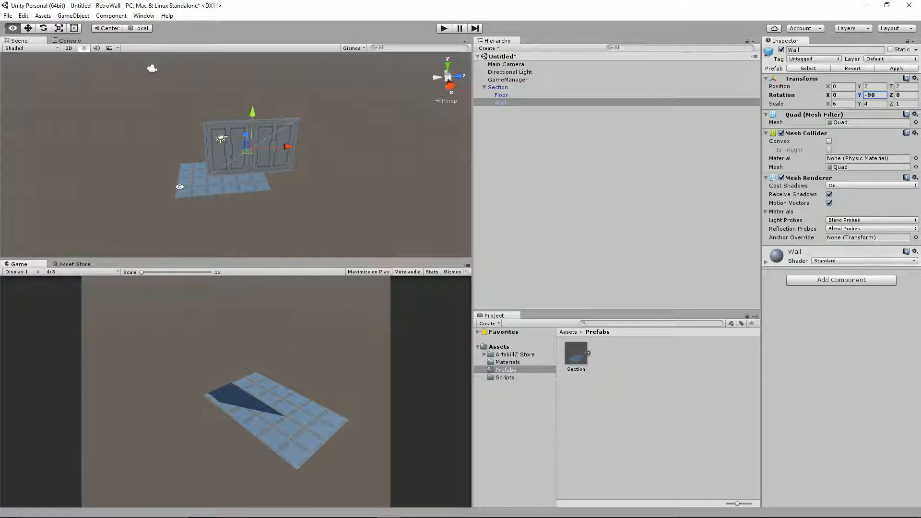
Move the Wall to the long edge of the floor, setting its X position to -2 and Z position to 0.
left_click_drag(219, 191, 432, 194, "alt")
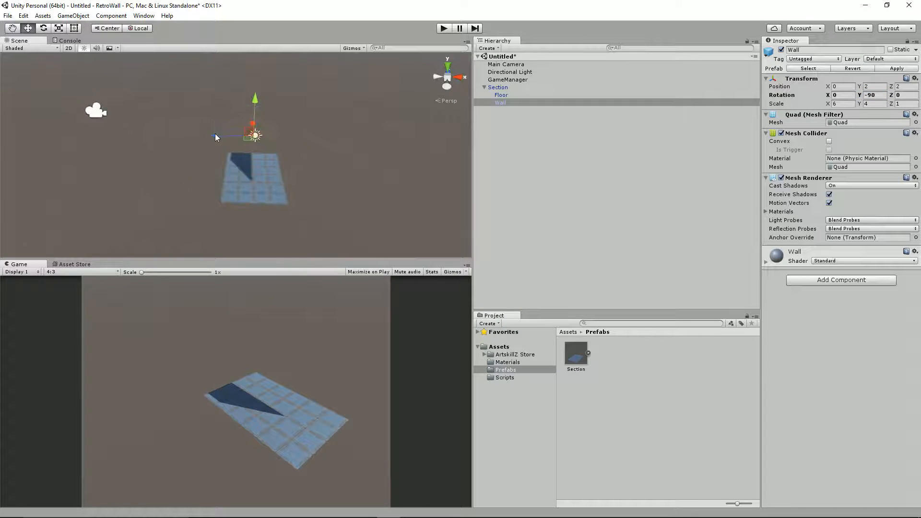
left_click_drag(219, 136, 190, 135)
left_click_drag(302, 139, 247, 139, "alt")
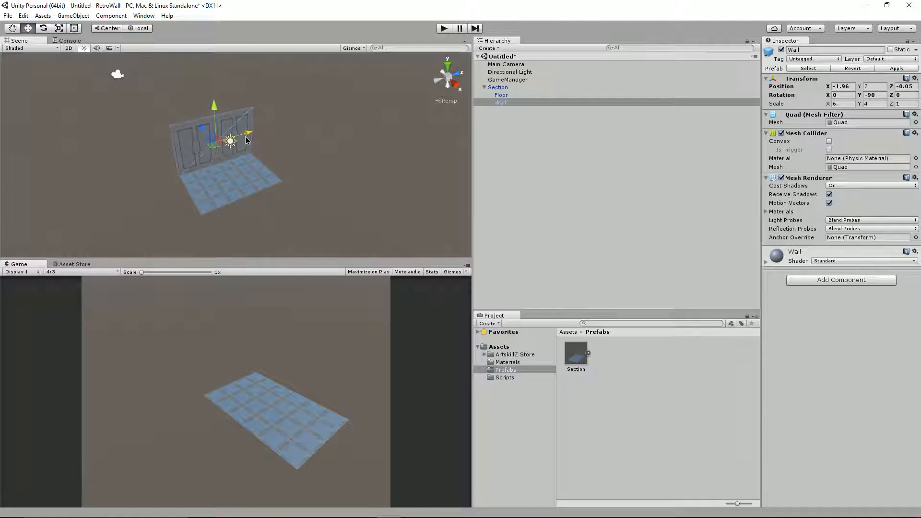
left_click(852, 86)
type("-2")
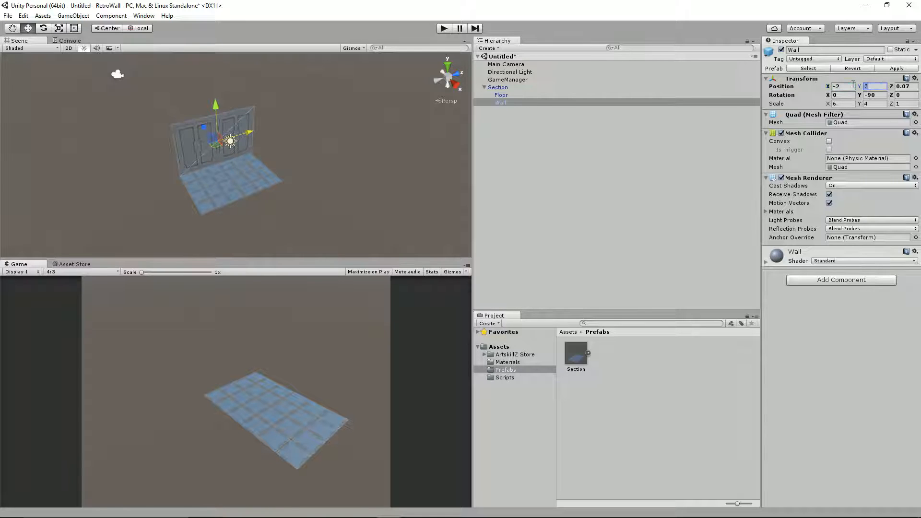
key("Tab")
key("Tab")
type("0")
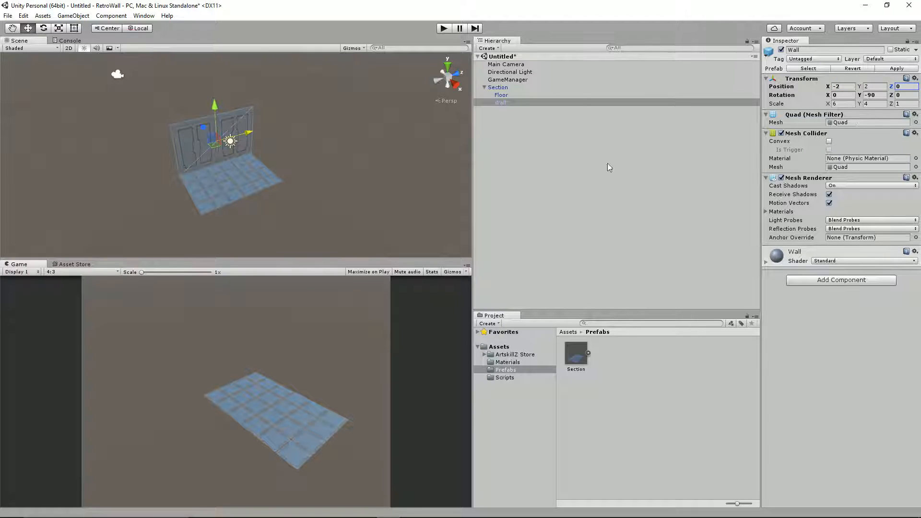
left_click(506, 65)
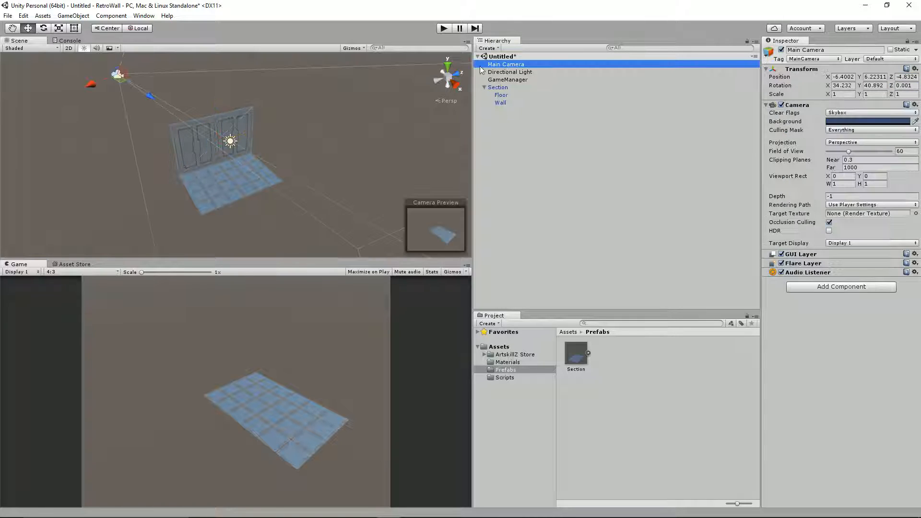
left_click(73, 16)
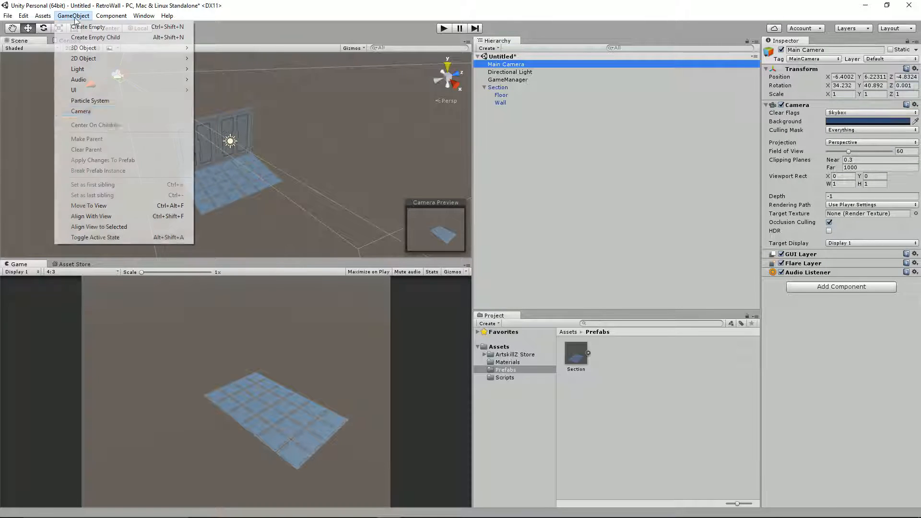
left_click(103, 205)
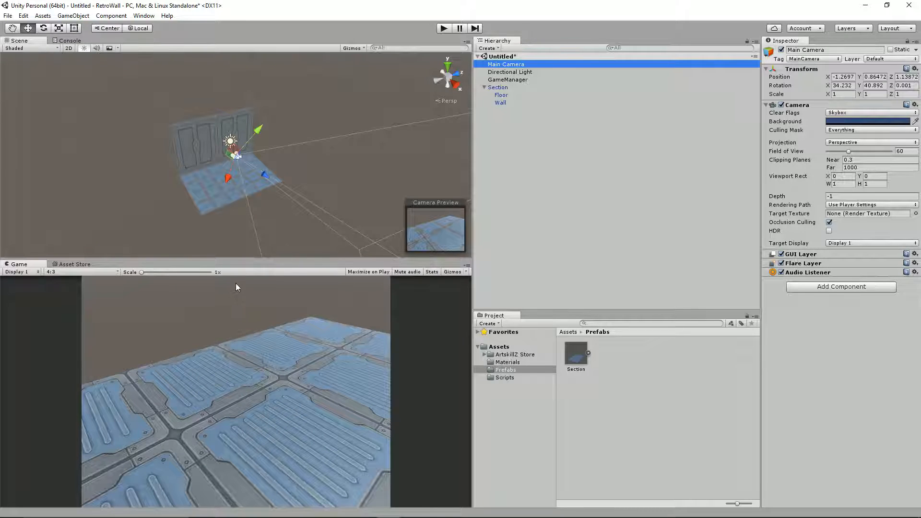
key("ctrl+z")
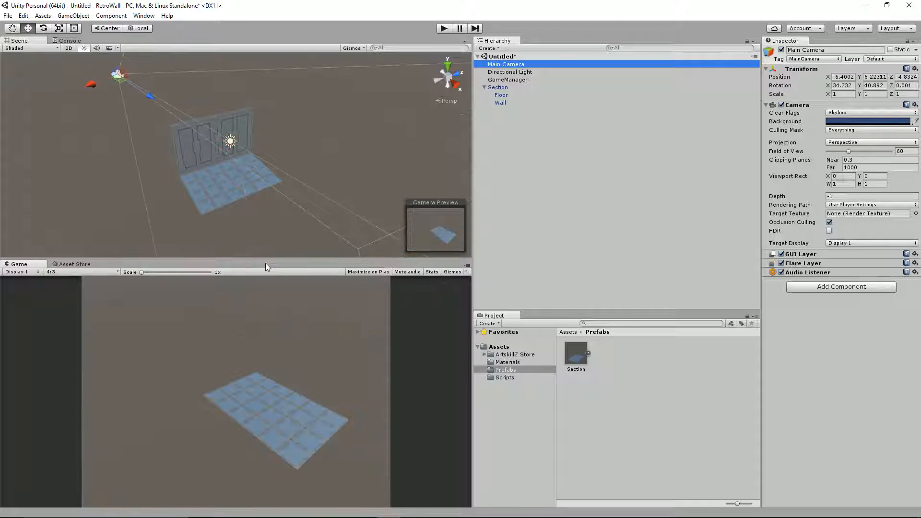
Align the Main Camera with the current scene view so it faces the wall and floor.
left_click(73, 16)
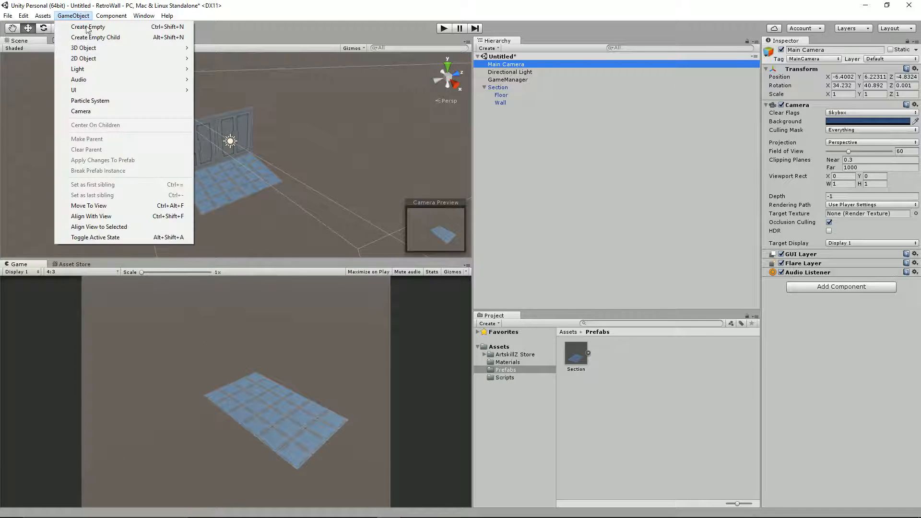
left_click(123, 214)
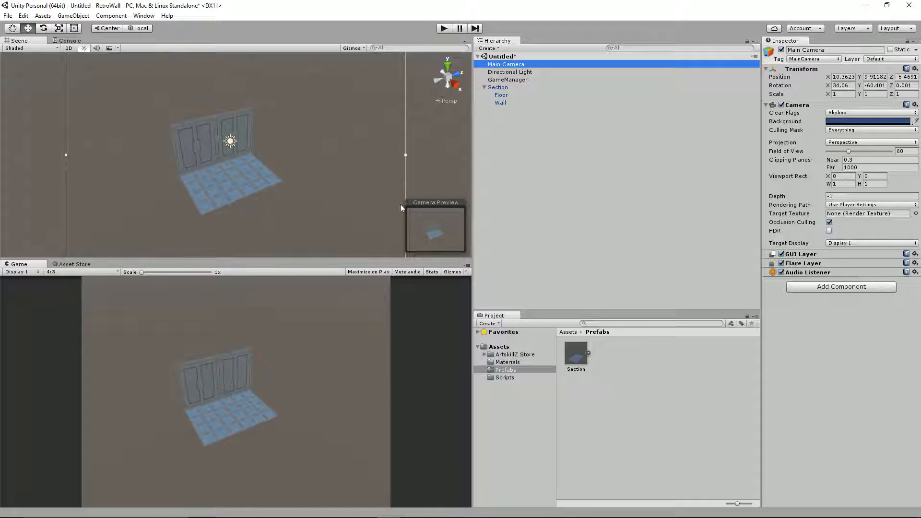
Apply the Section instance's changes to its prefab and delete the instance from the scene.
left_click(504, 88)
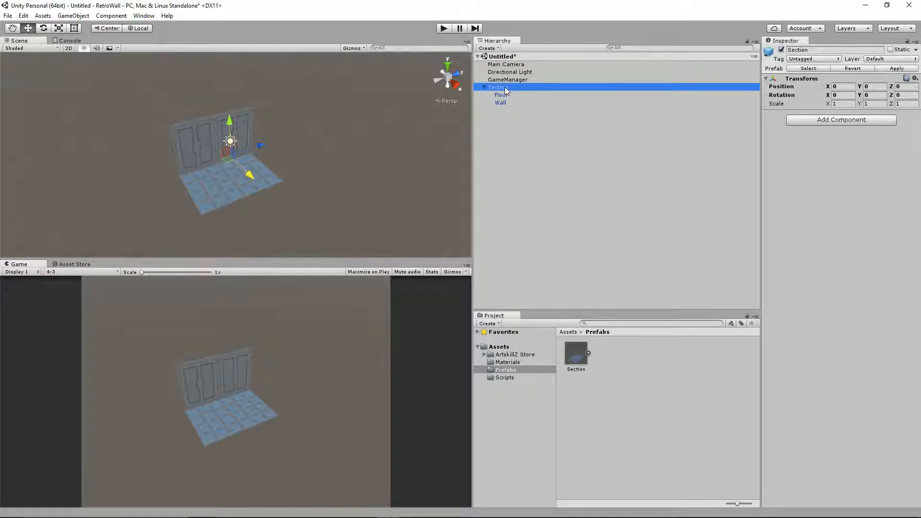
left_click(900, 68)
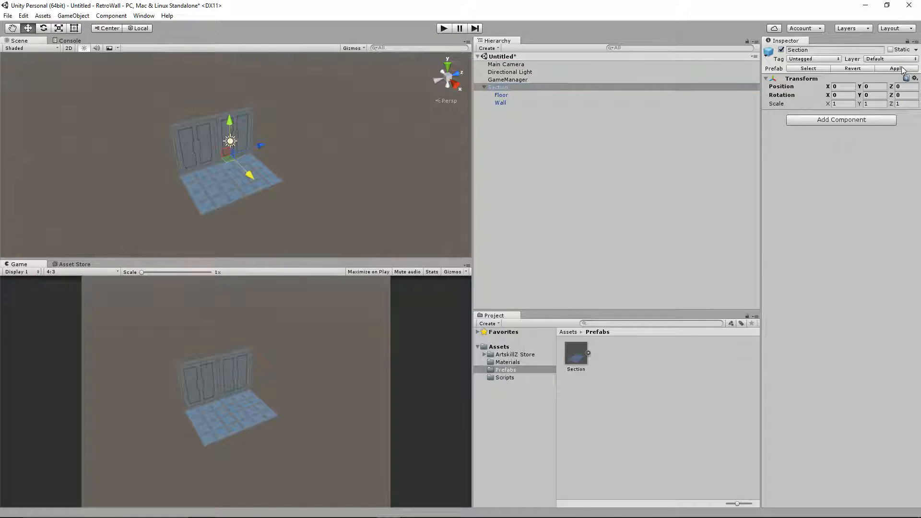
left_click(525, 87)
key("Delete")
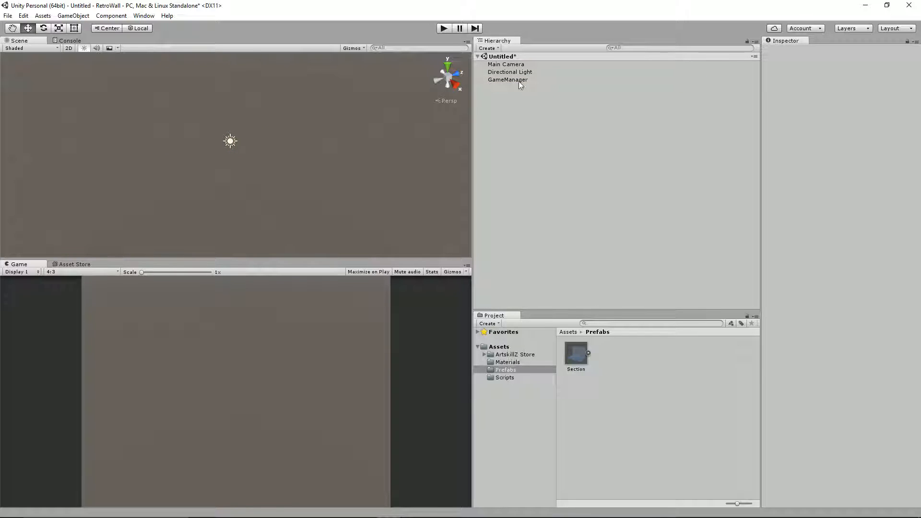
Run the scene and examine up close how the instantiated sections line up along the corridor.
left_click(443, 29)
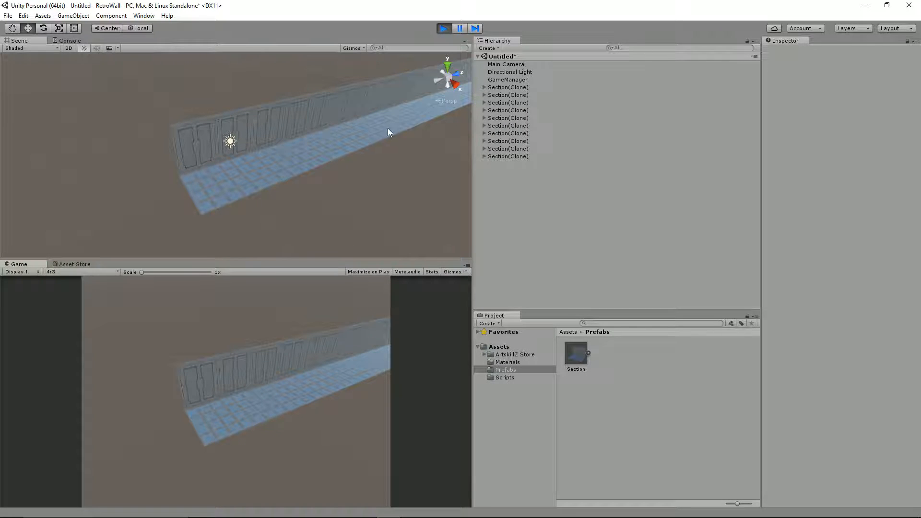
key("alt")
left_click_drag(410, 129, 318, 162, "alt")
scroll(292, 177, "up", 5)
scroll(319, 162, "up", 1)
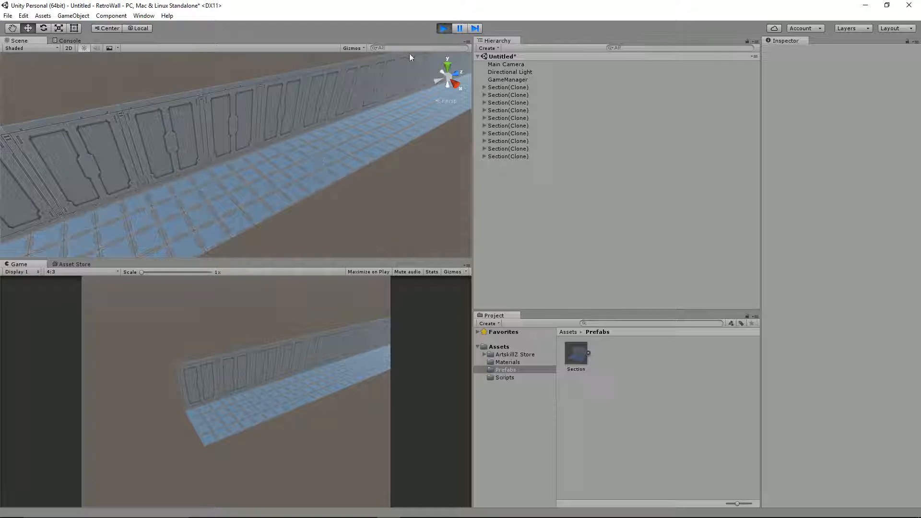
Align the Main Camera with a closer, angled scene view of the corridor during playback, refining the angle until the sections fill the frame.
left_click(74, 16)
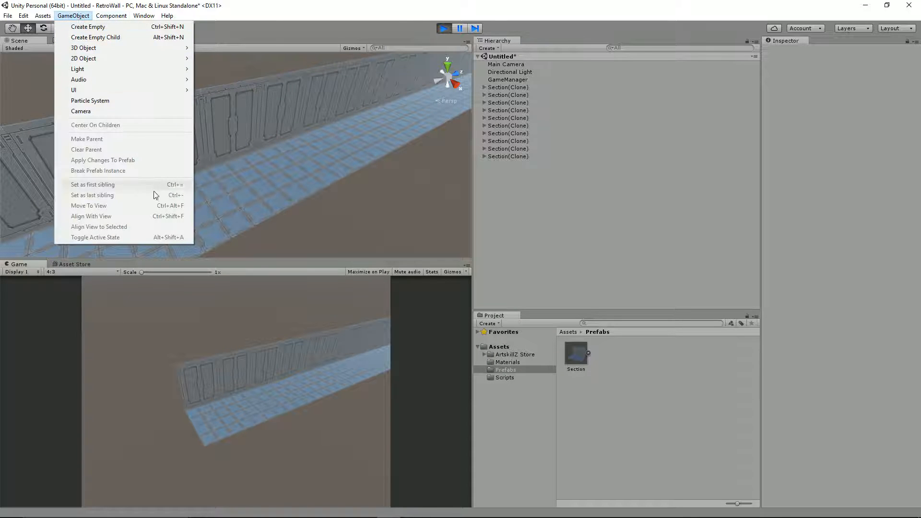
left_click(516, 64)
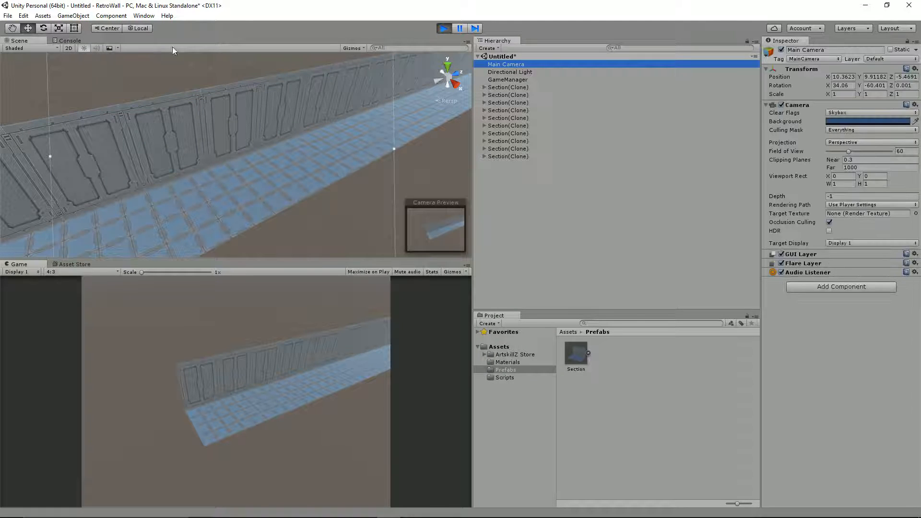
left_click(74, 14)
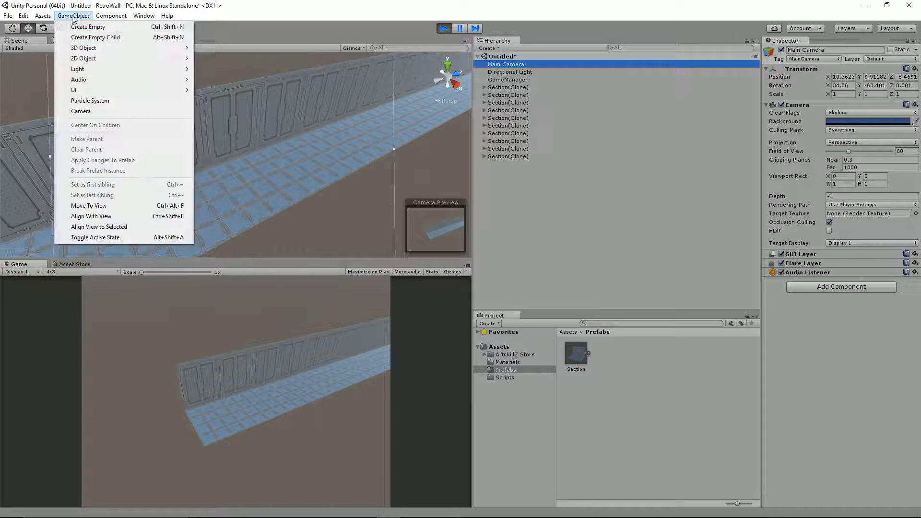
left_click(125, 218)
right_click_drag(204, 195, 286, 113)
left_click(73, 16)
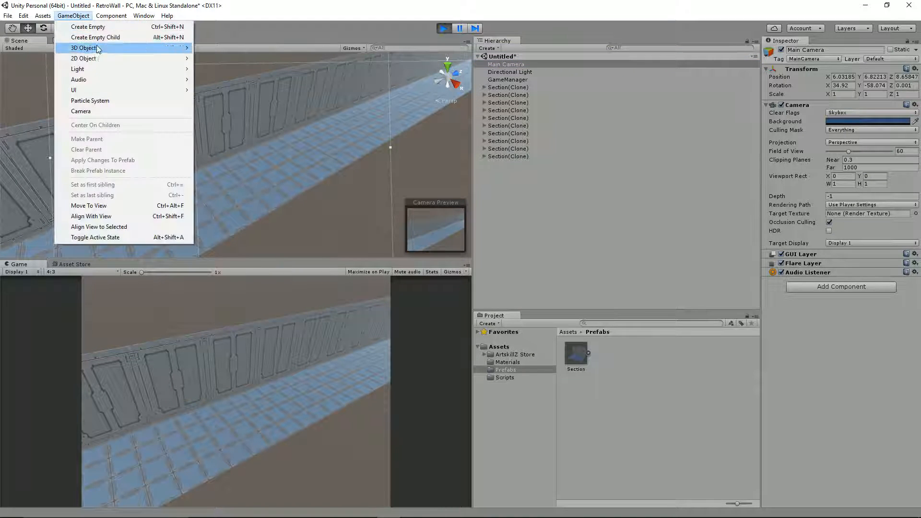
left_click(124, 216)
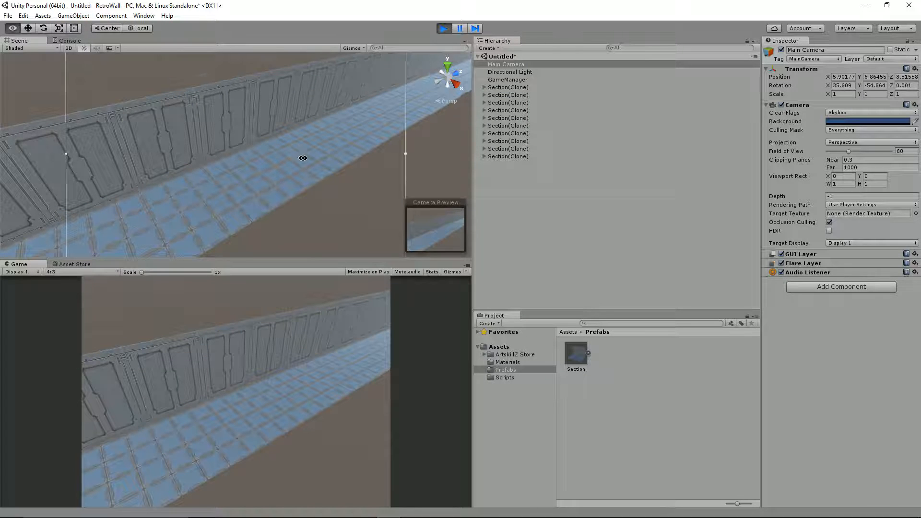
right_click_drag(304, 157, 253, 137)
left_click(74, 16)
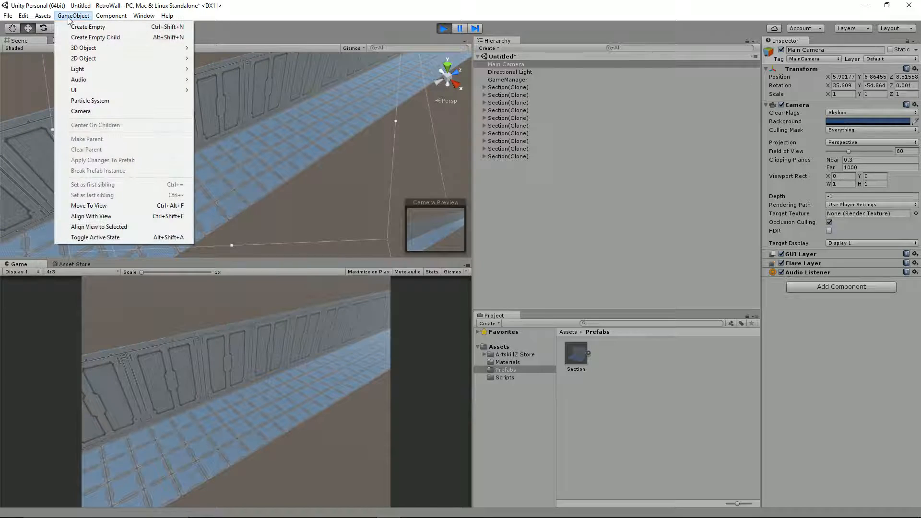
left_click(120, 217)
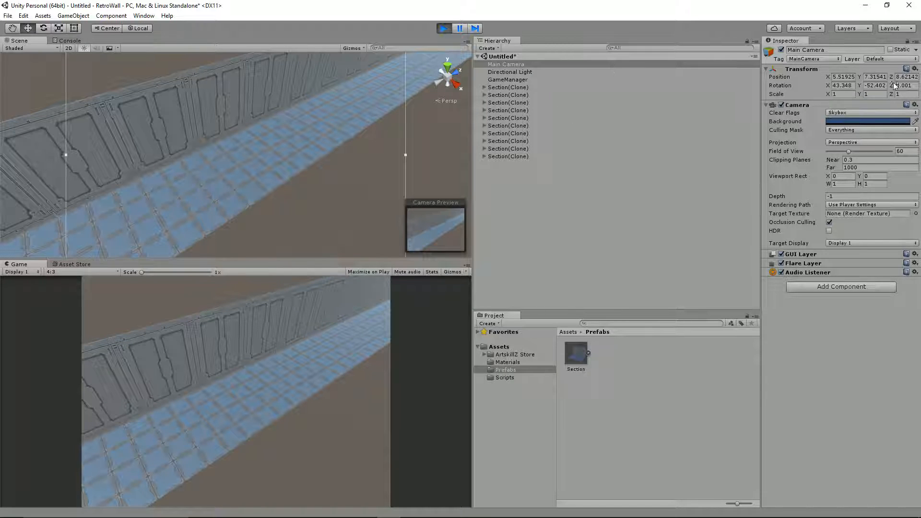
Copy the Main Camera's Transform component and stop playback.
left_click(915, 69)
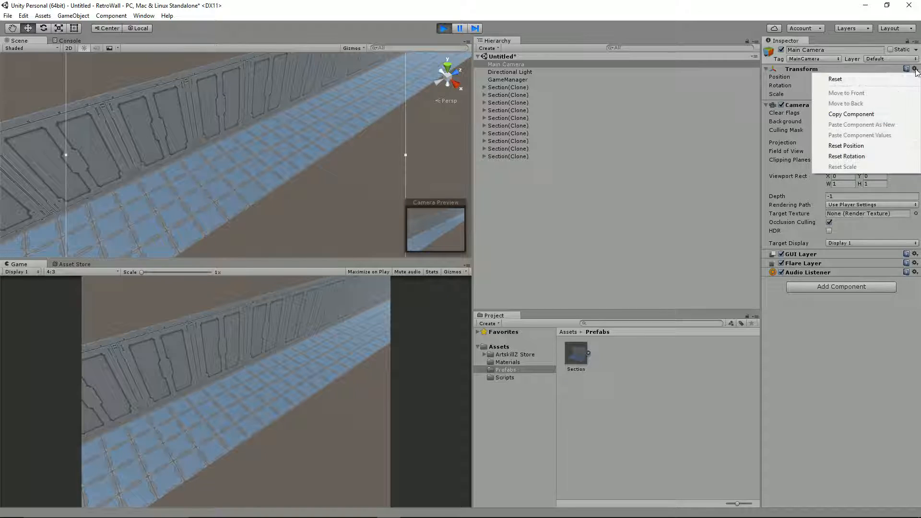
left_click(899, 115)
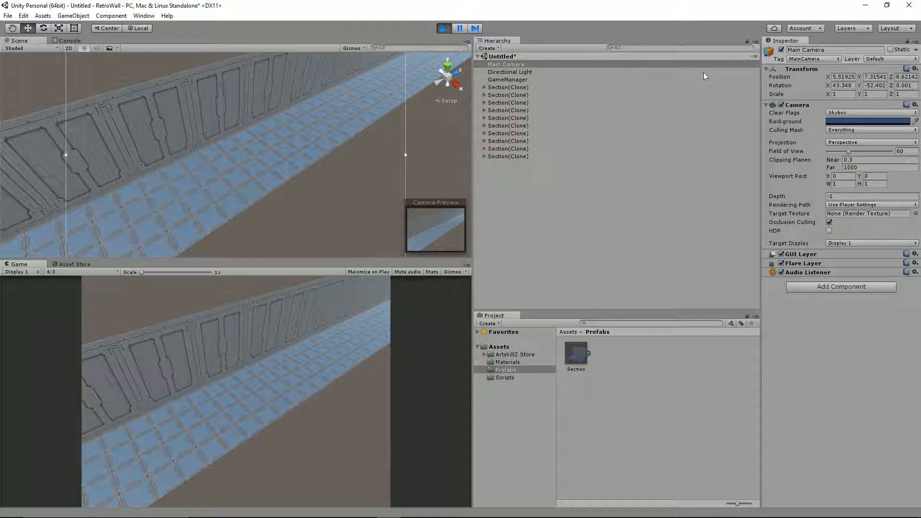
left_click(442, 29)
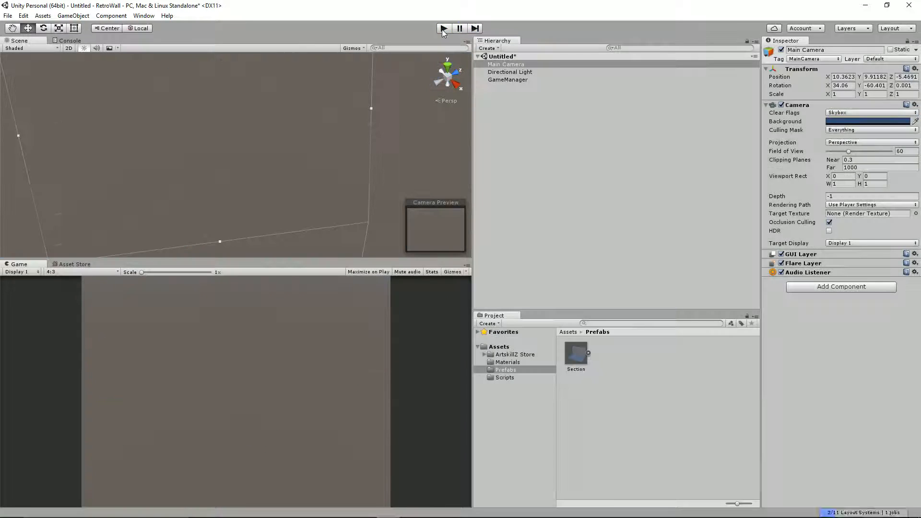
Paste the copied Transform values onto the Main Camera and test-run the scene to check the corridor framing.
left_click(915, 68)
left_click(892, 137)
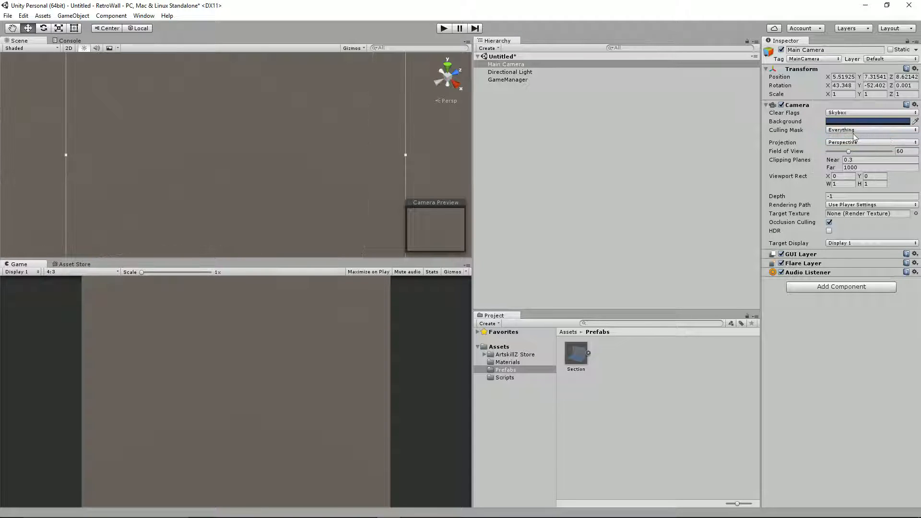
left_click(444, 29)
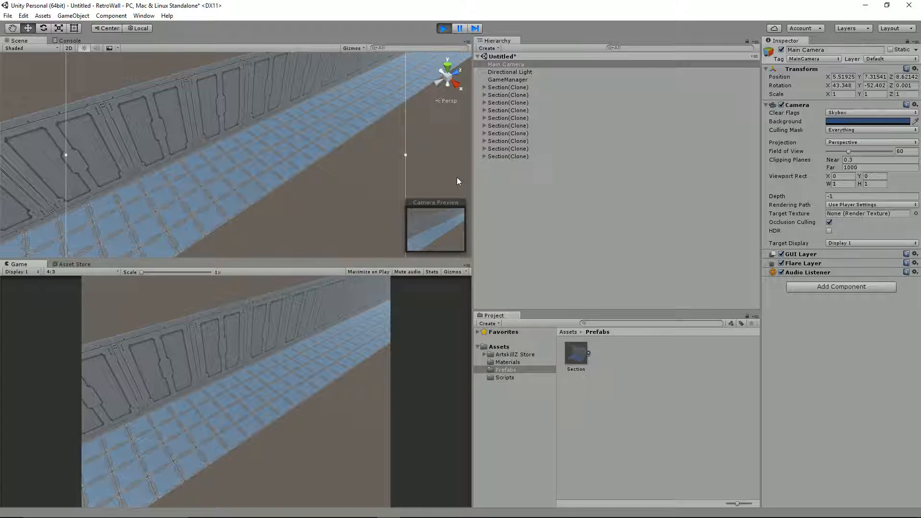
left_click(444, 29)
Switch to MonoDevelop and declare "public float speed = 0.25f;" below sectionSize in the SectionMovement class.
key("alt+Tab")
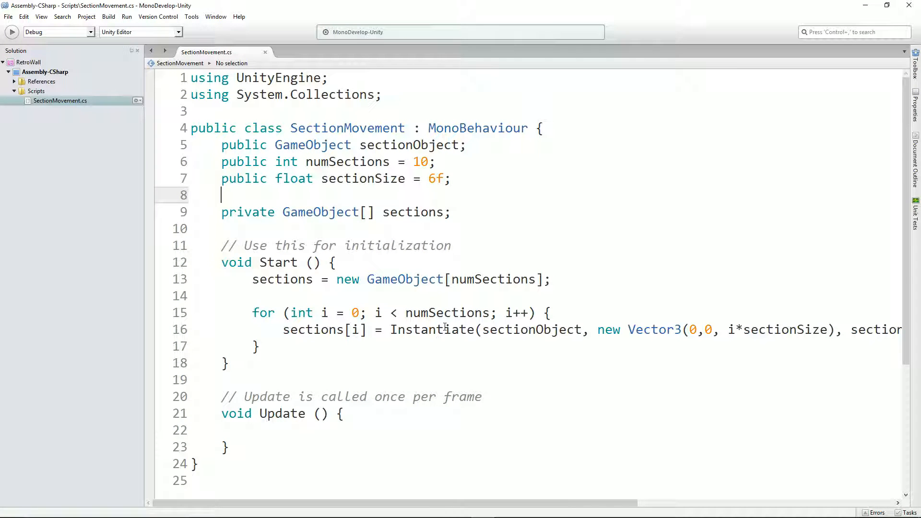
mouse_move(446, 327)
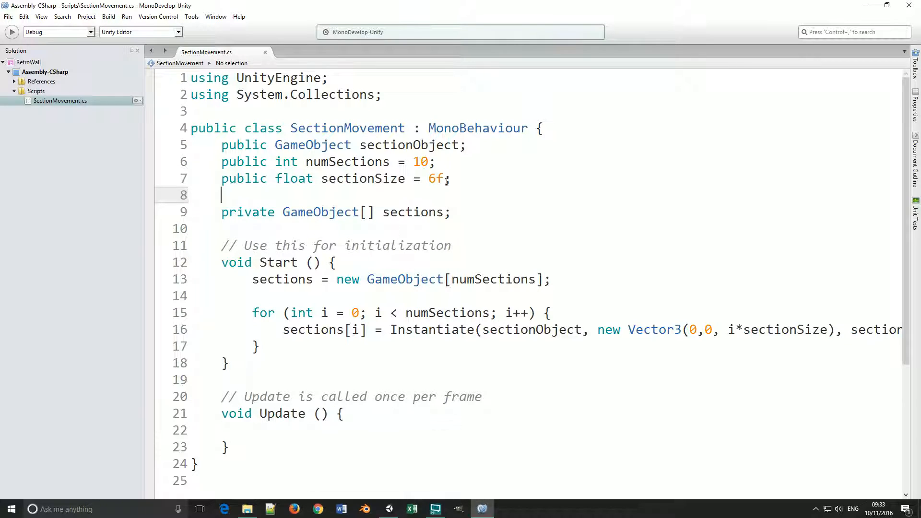
left_click(460, 180)
key("Return")
type("pub")
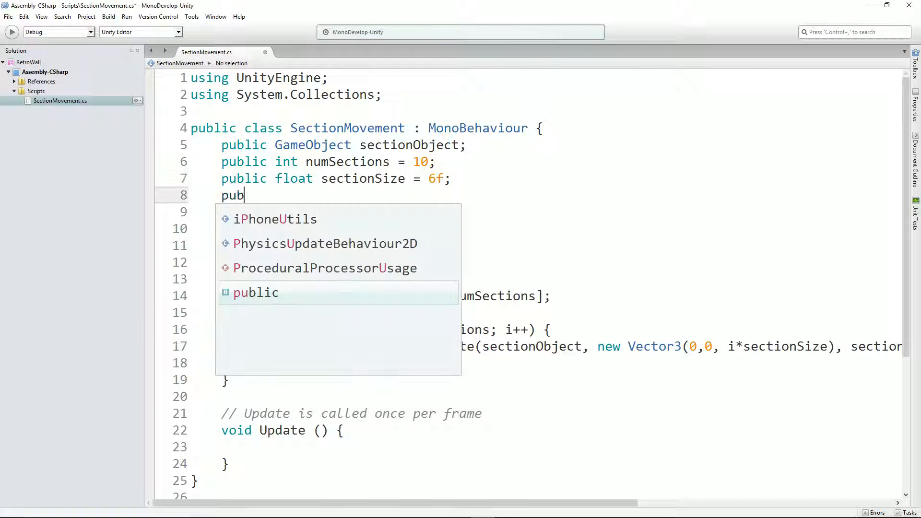
type("lic float s")
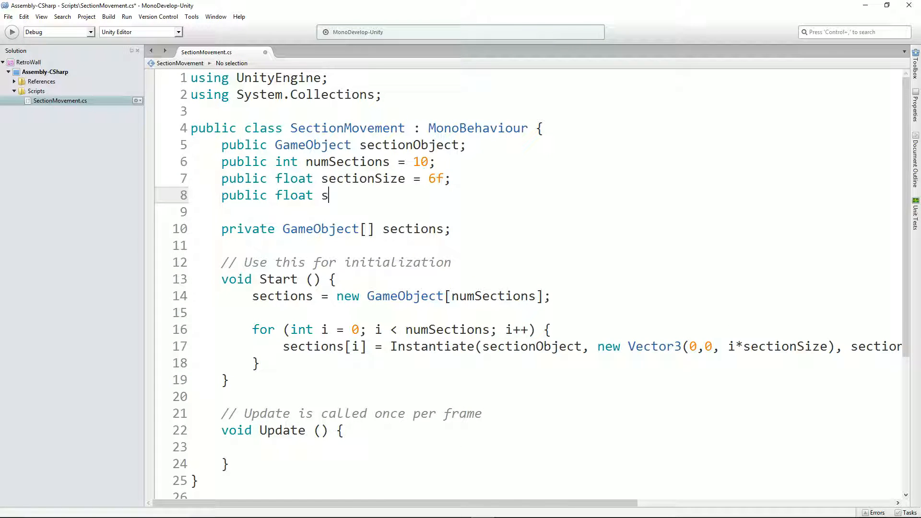
type("ection")
key("BackSpace")
key("BackSpace")
key("BackSpace")
key("BackSpace")
key("BackSpace")
key("BackSpace")
key("BackSpace")
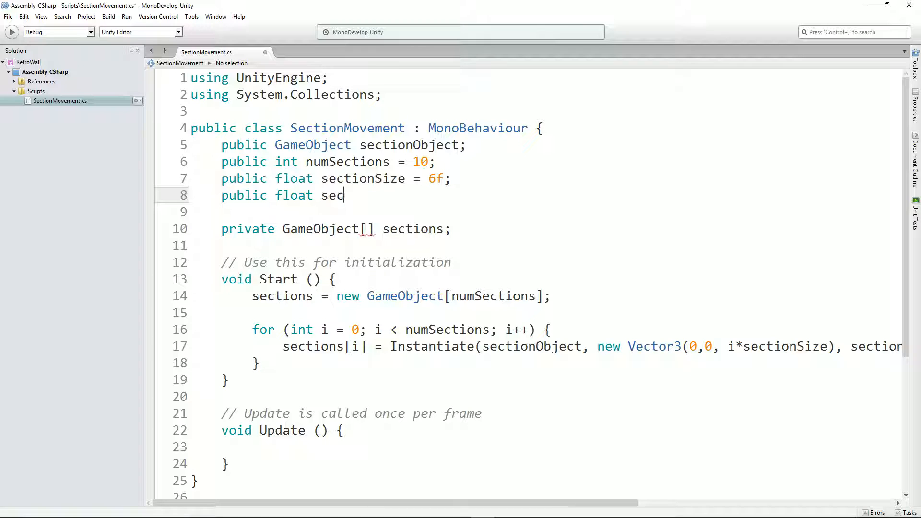
type("speed = ")
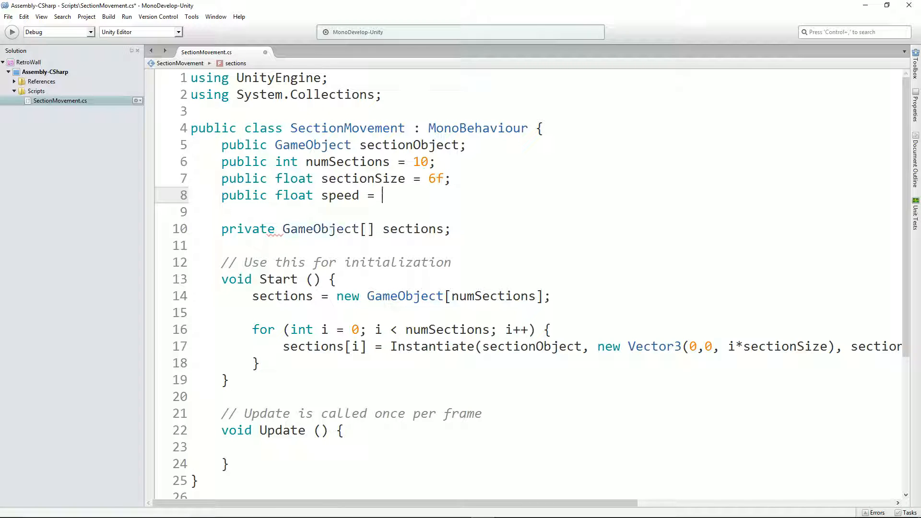
type("0.24")
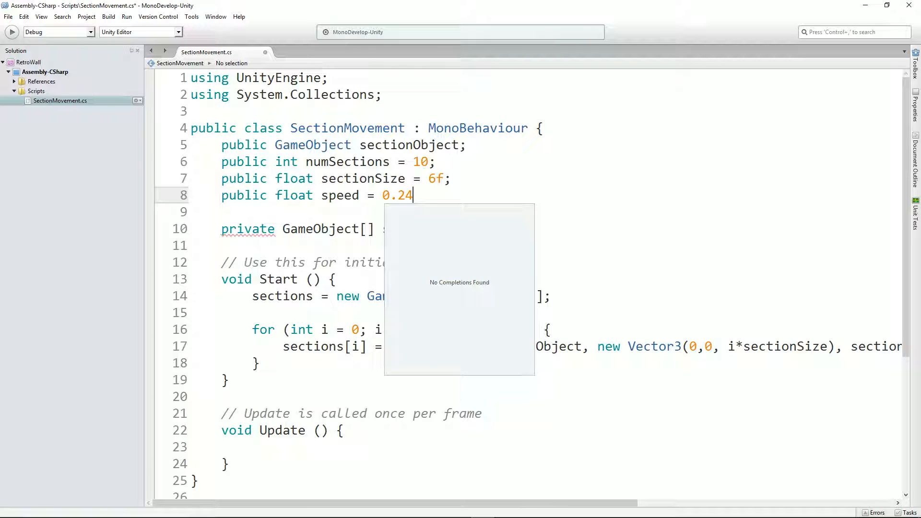
key("BackSpace")
type("5f;")
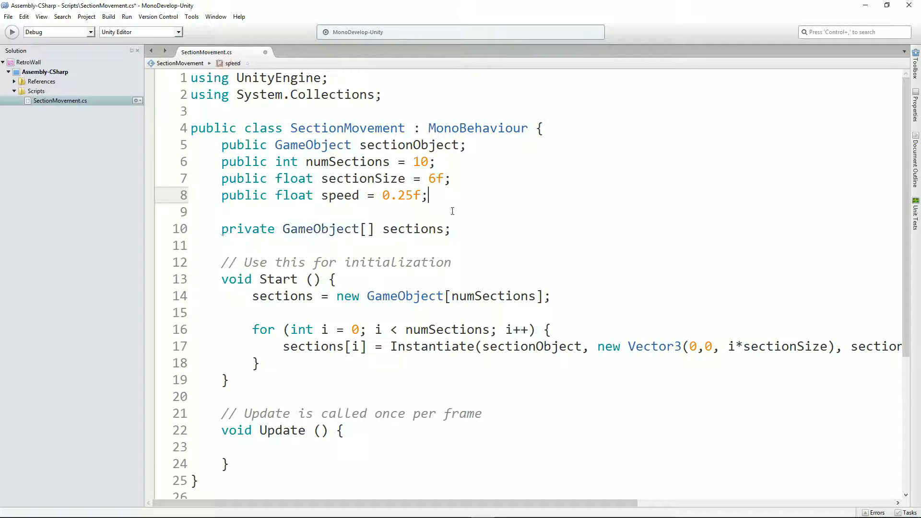
Add a for loop to Update() that runs int i from 0 while i < numSections, with an empty line in its body.
left_click(380, 445)
left_click(372, 430)
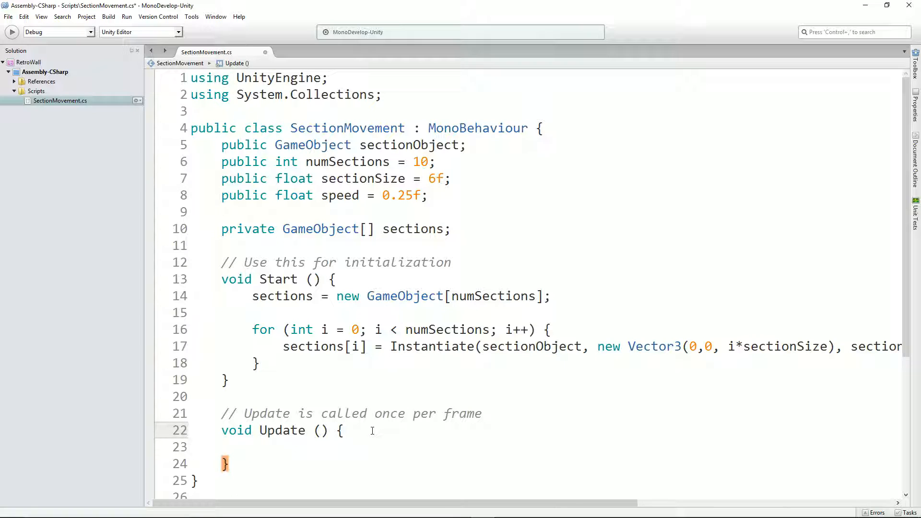
key("Return")
type("from")
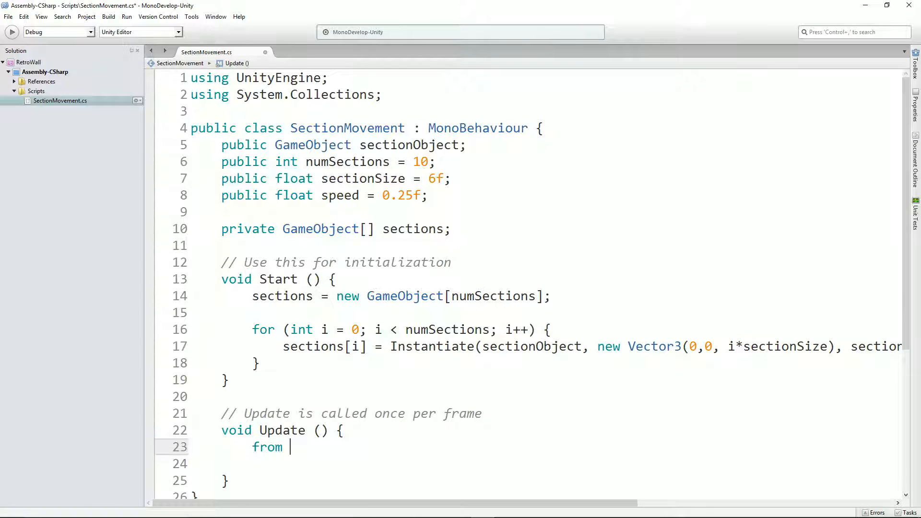
key("BackSpace")
key("BackSpace")
key("BackSpace")
type("o")
key("BackSpace")
key("BackSpace")
type("or (int i = 0; i < nu")
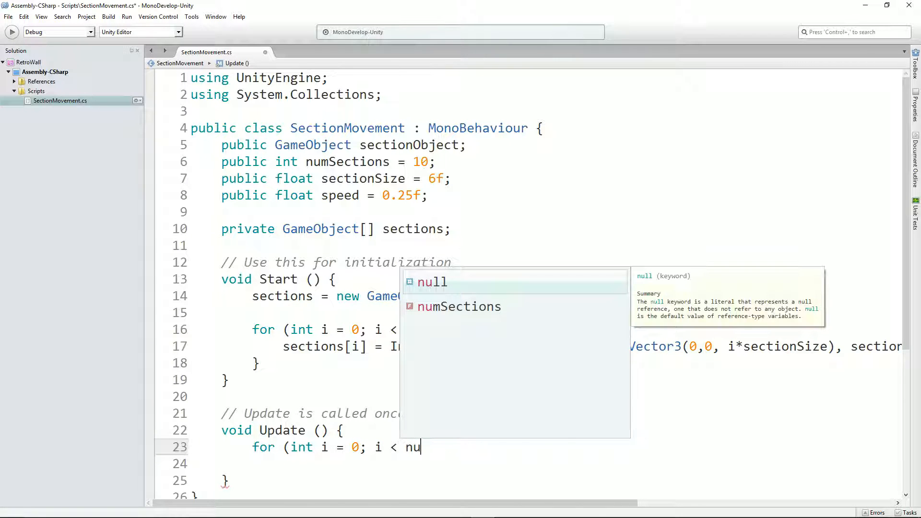
key("Down")
key("Return")
type("; i++) {")
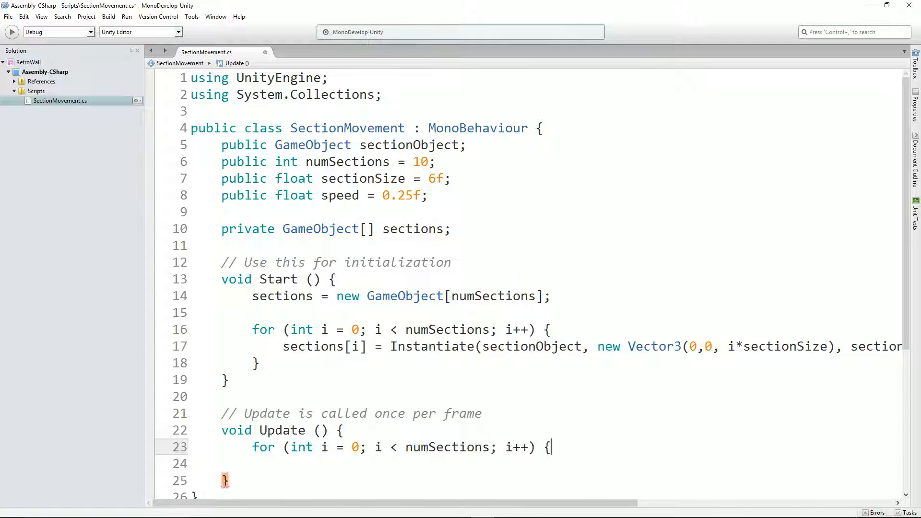
key("Return")
type("}")
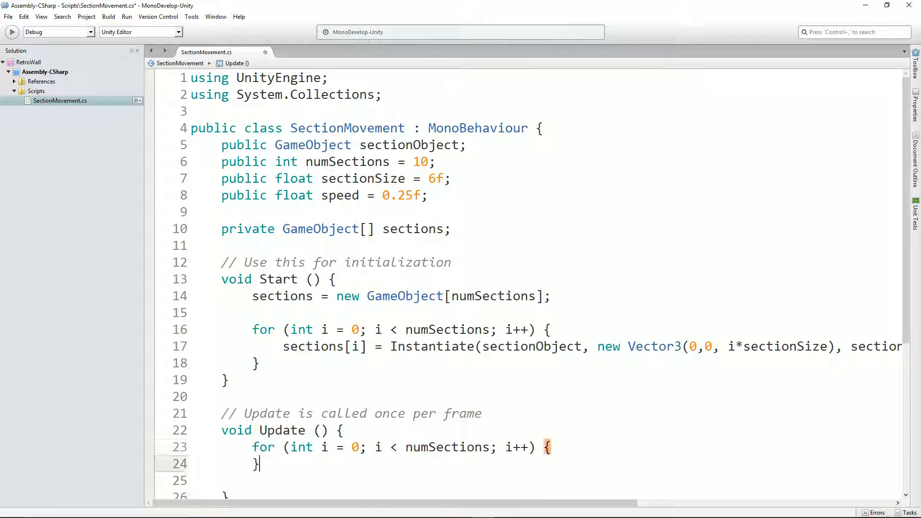
key("Up")
key("End")
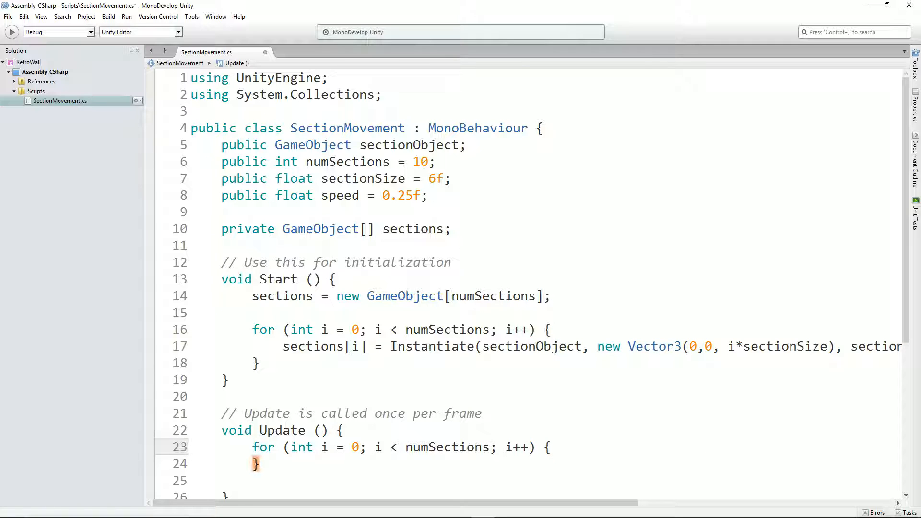
key("Return")
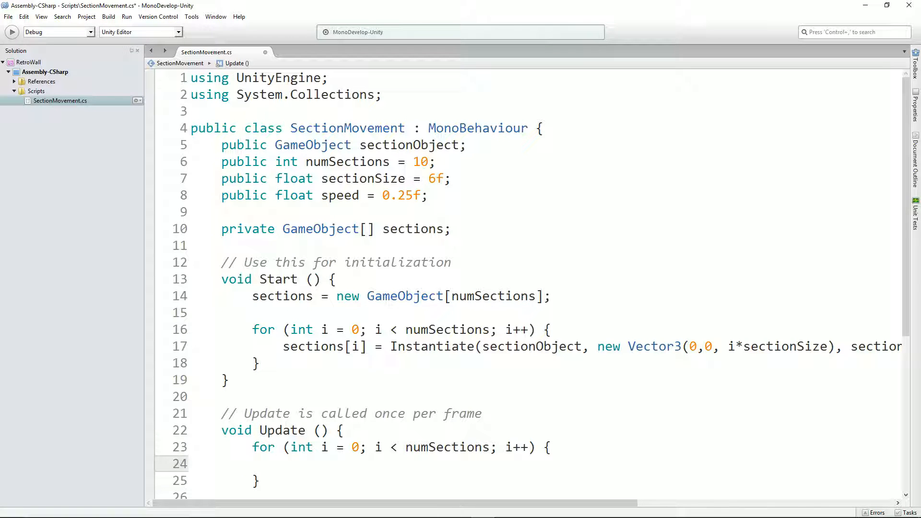
Inside the Update loop, write "sections[i].transform.Translate(Vector3.forward * Time.deltaTime * speed);".
type("sections")
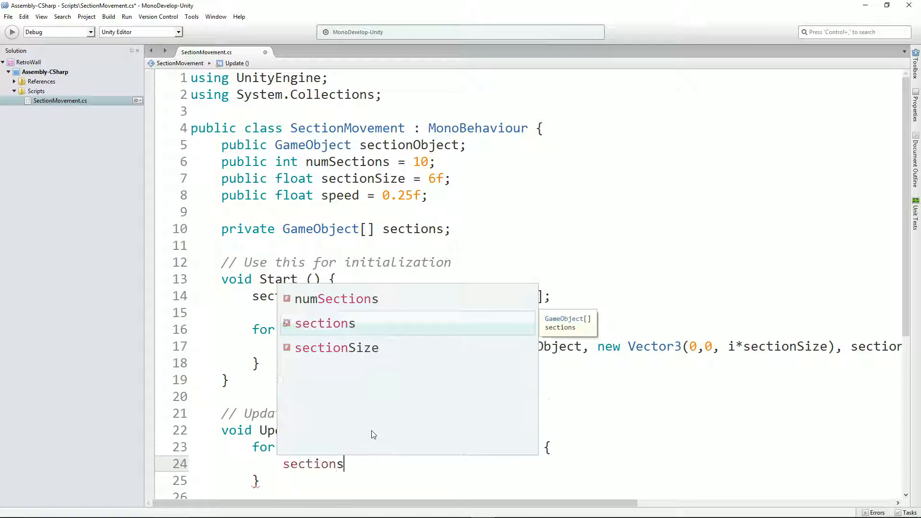
type(" [i].tra")
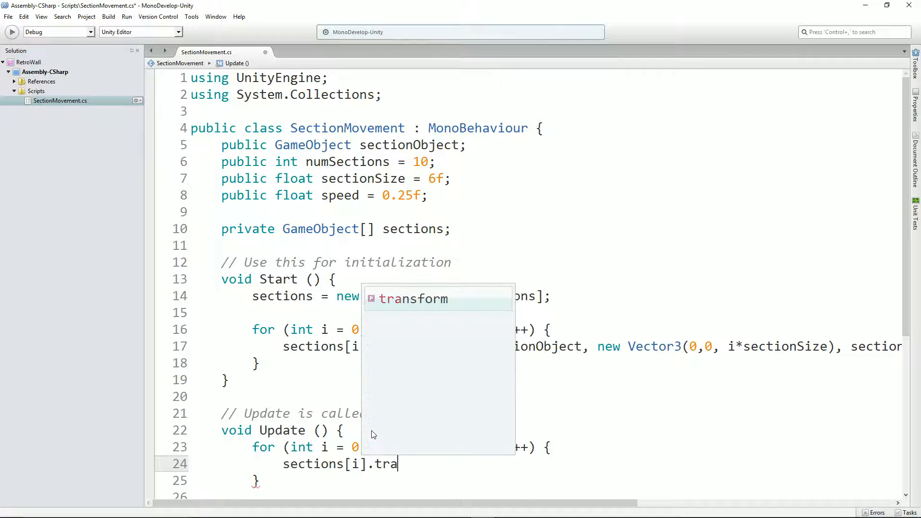
type("nsform.Translate (")
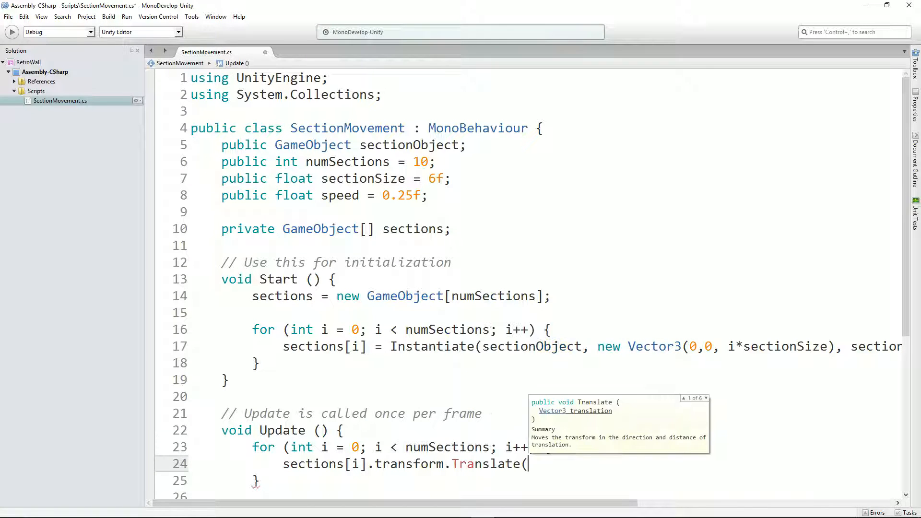
type("Vector3.")
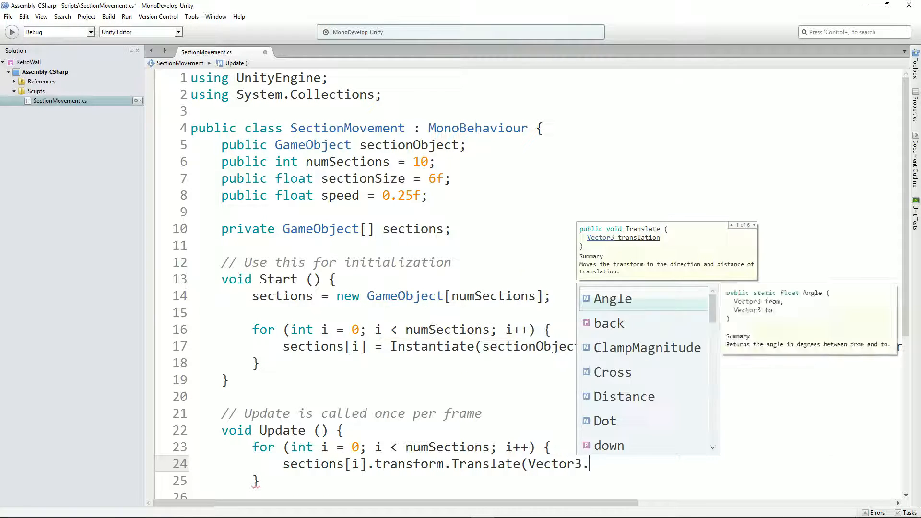
type("forward * T")
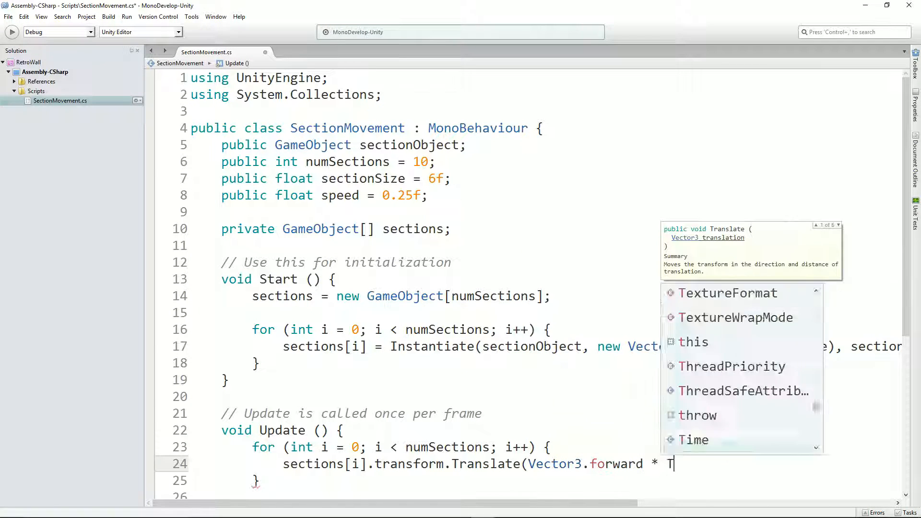
type("ime.deltaTime")
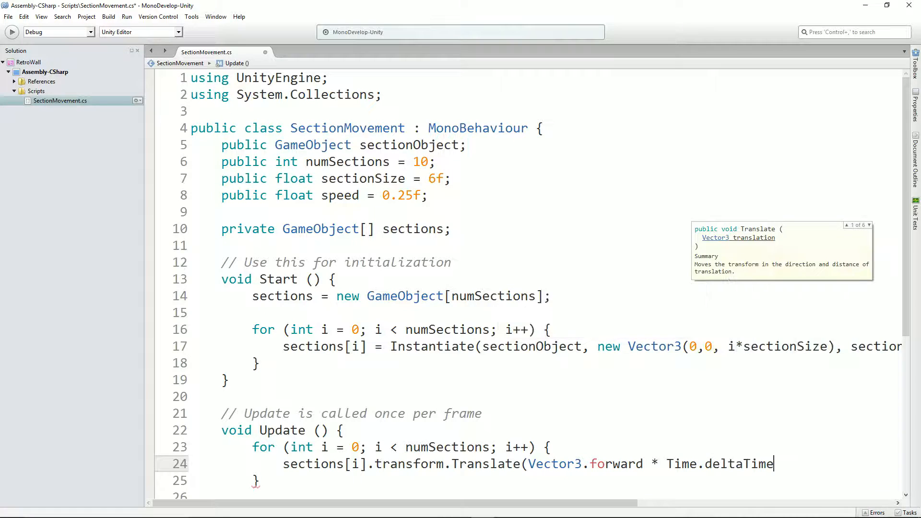
type(" *")
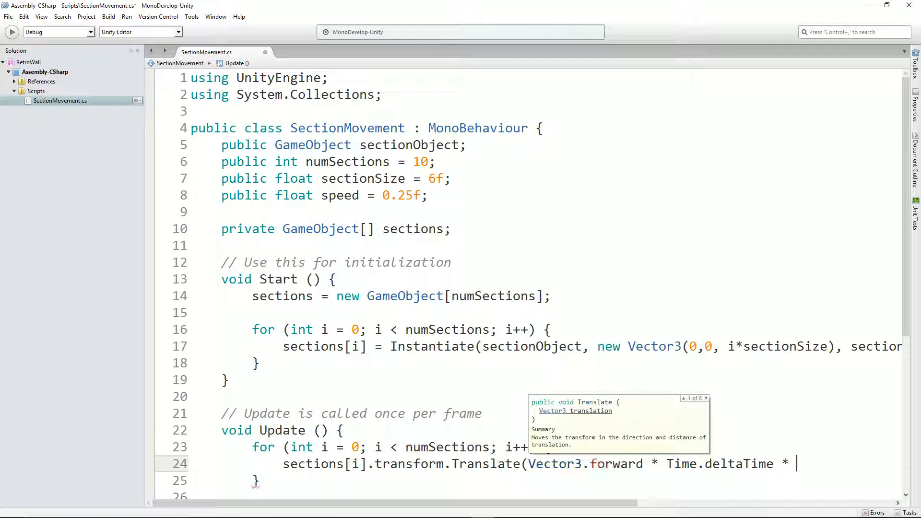
type(" speed);")
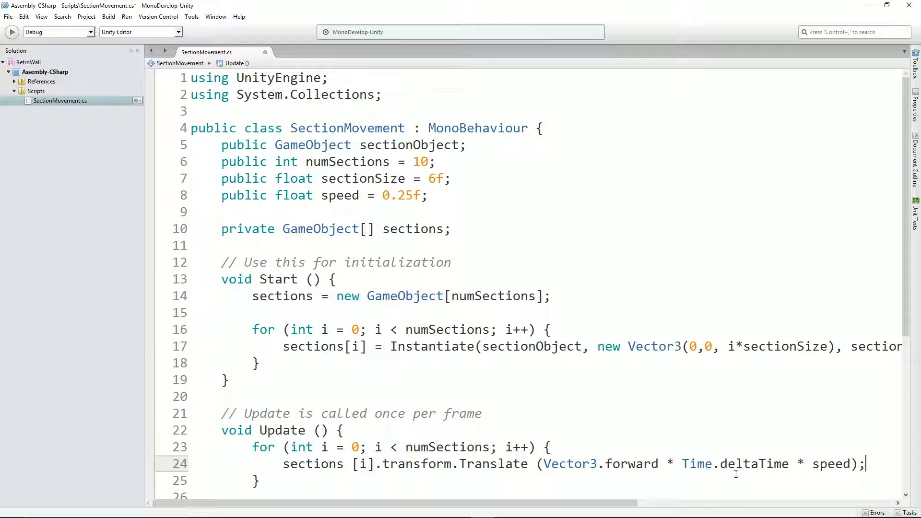
Remove the "* speed" factor from the Translate call and add it back after Time.deltaTime.
left_click_drag(790, 464, 860, 464)
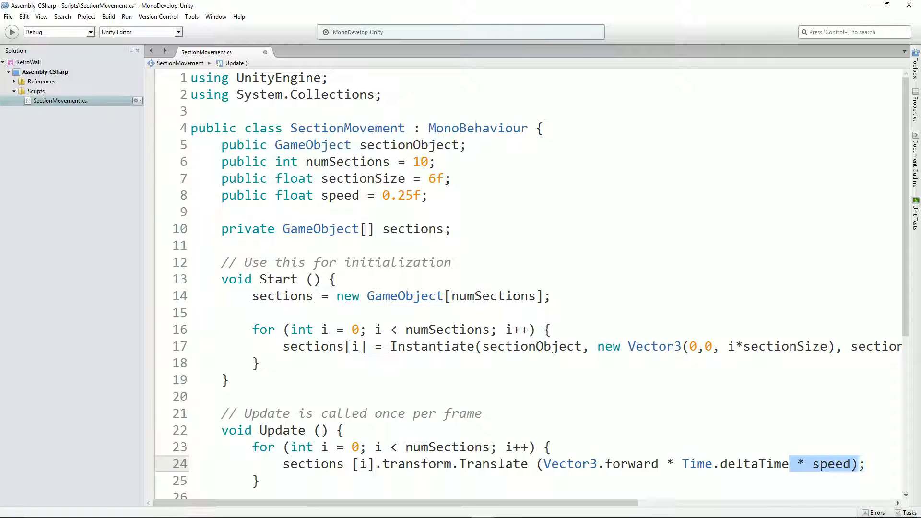
key("BackSpace")
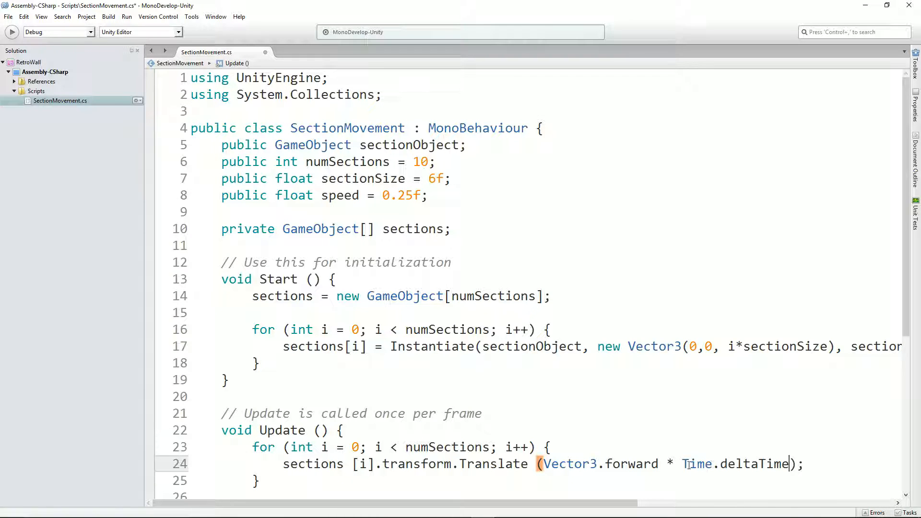
left_click_drag(682, 464, 789, 464)
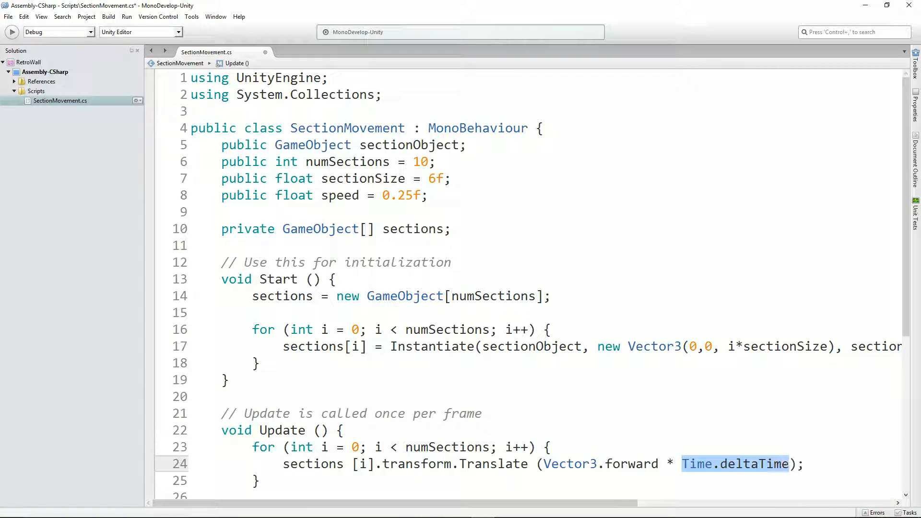
left_click(658, 465)
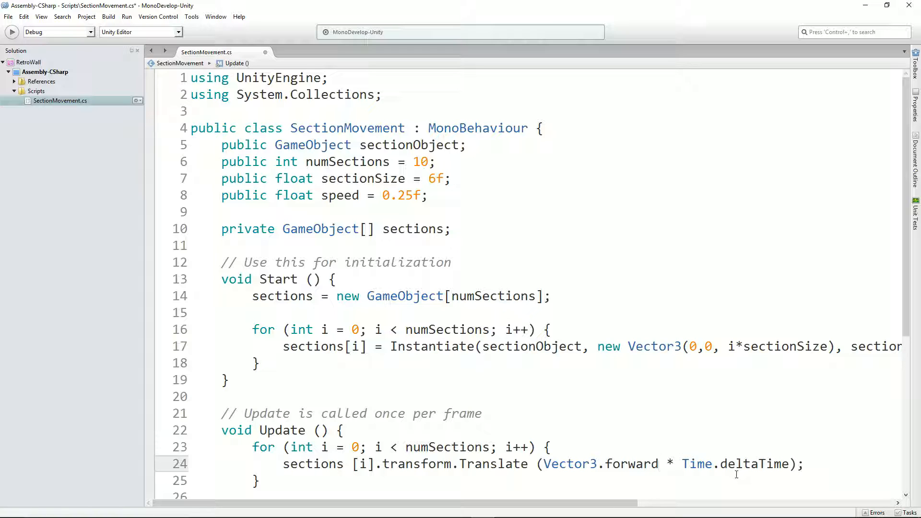
mouse_move(745, 466)
left_click(785, 465)
type("*")
type("spee")
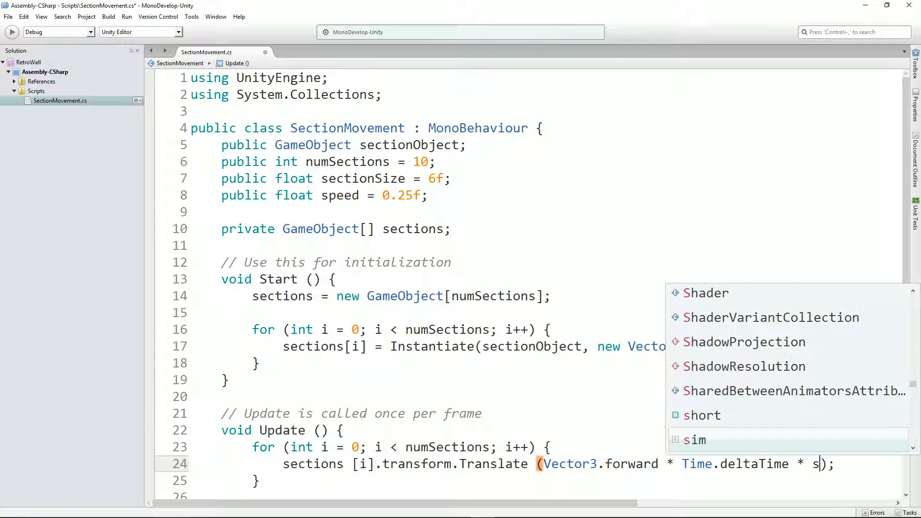
type("d")
key("Escape")
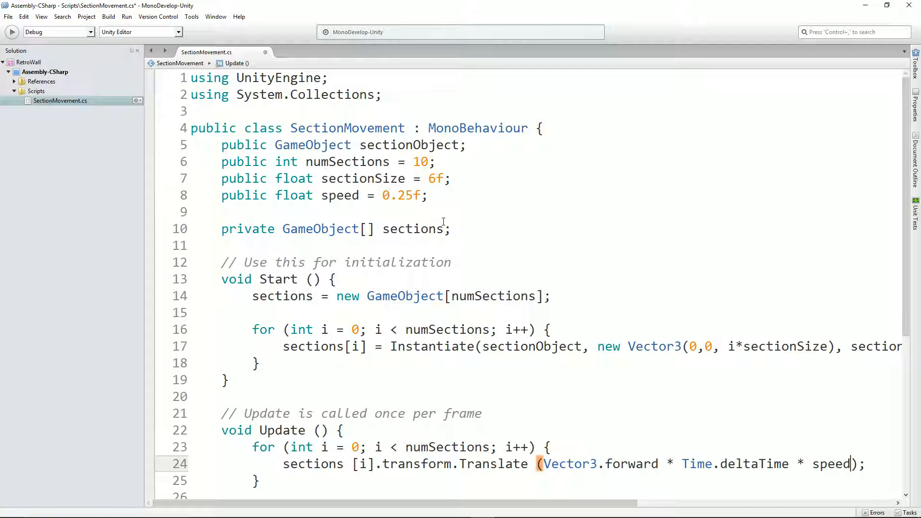
Save SectionMovement.cs and delete the blank line after the loop in Update().
key("ctrl+s")
scroll(511, 365, "down", 4)
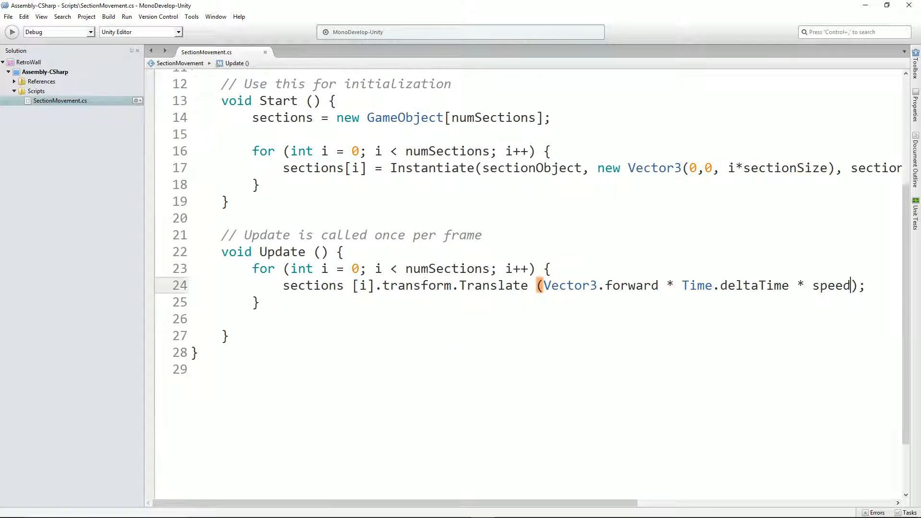
left_click(360, 324)
key("Delete")
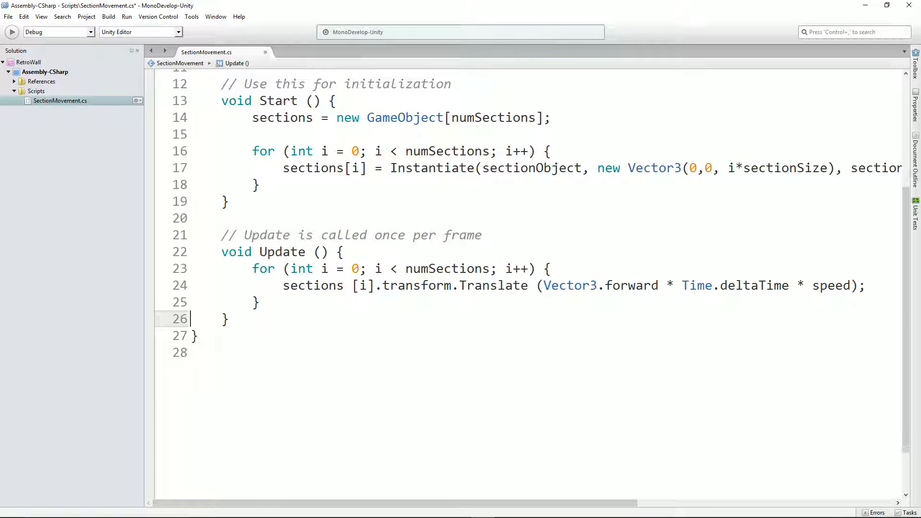
Switch to Unity and run the scene to watch the sections move along the corridor.
key("alt+Tab")
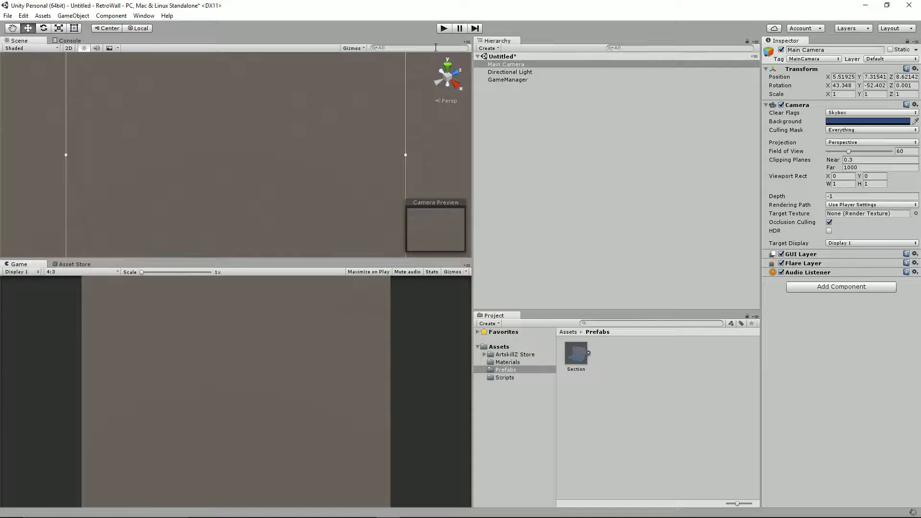
left_click(444, 28)
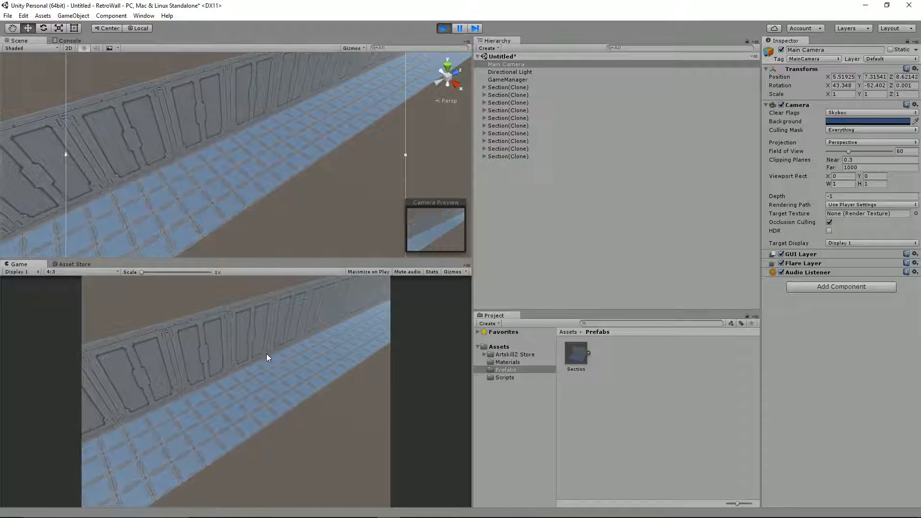
Stop the running scene, switch to SectionMovement.cs in MonoDevelop and negate the speed factor in the Translate call as "-speed".
left_click(444, 27)
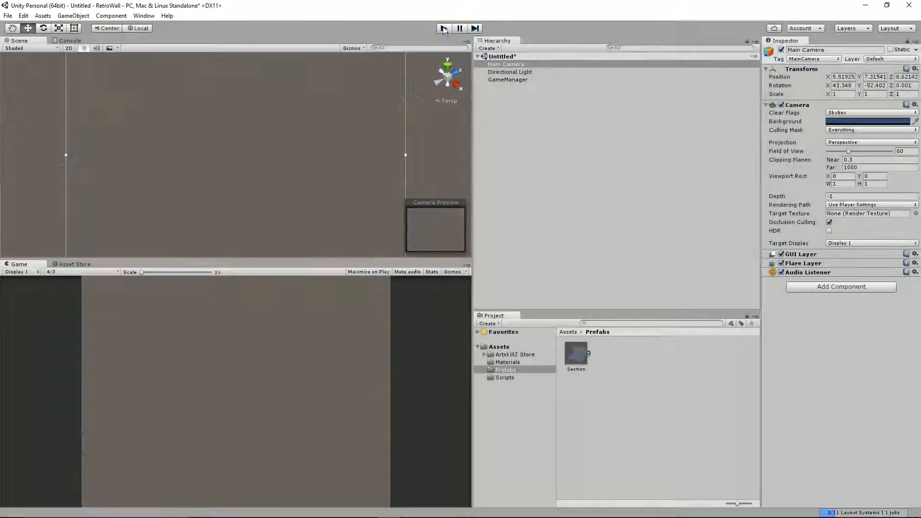
key("alt+Tab")
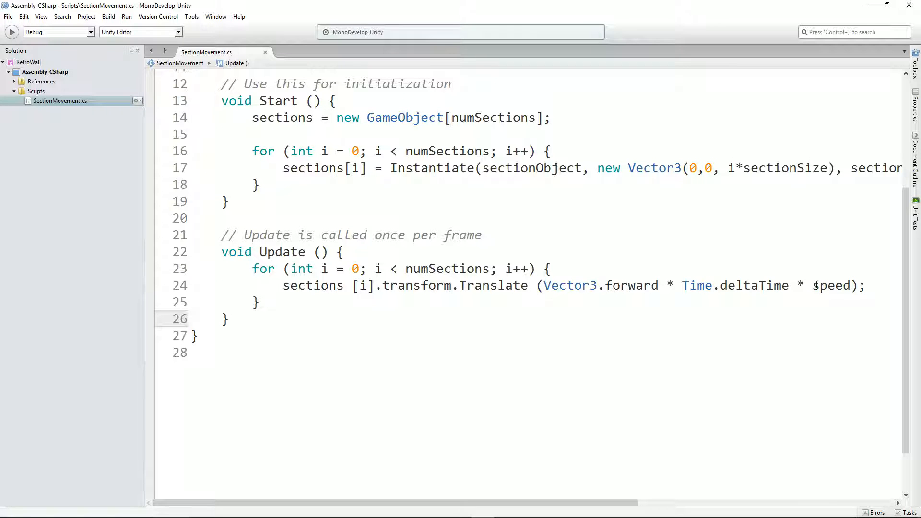
left_click(814, 286)
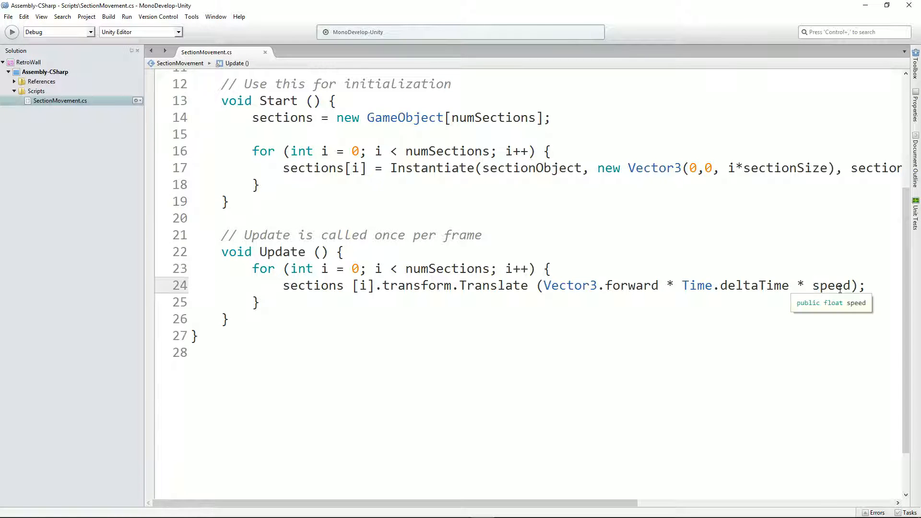
type("-")
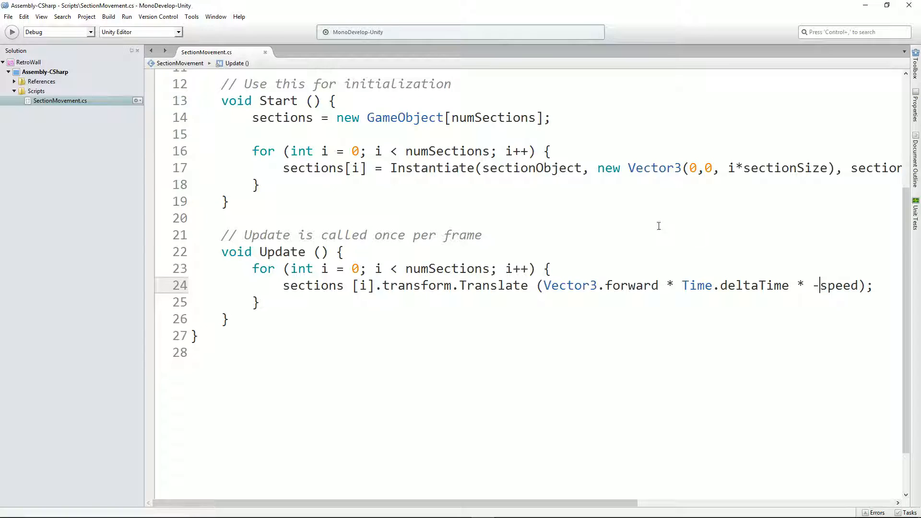
Run the scene in Unity, try Speed values of 0.5 and 1 on the GameManager during play, and stop the scene.
key("alt+Tab")
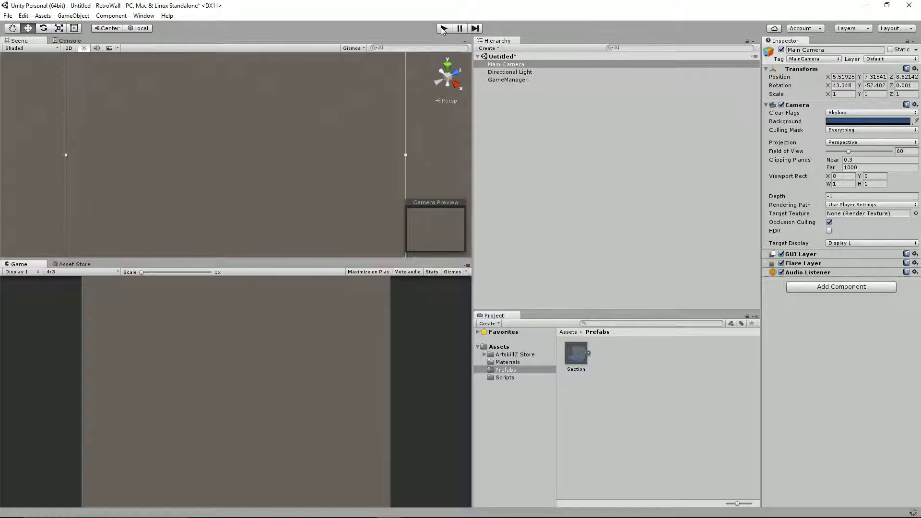
left_click(444, 28)
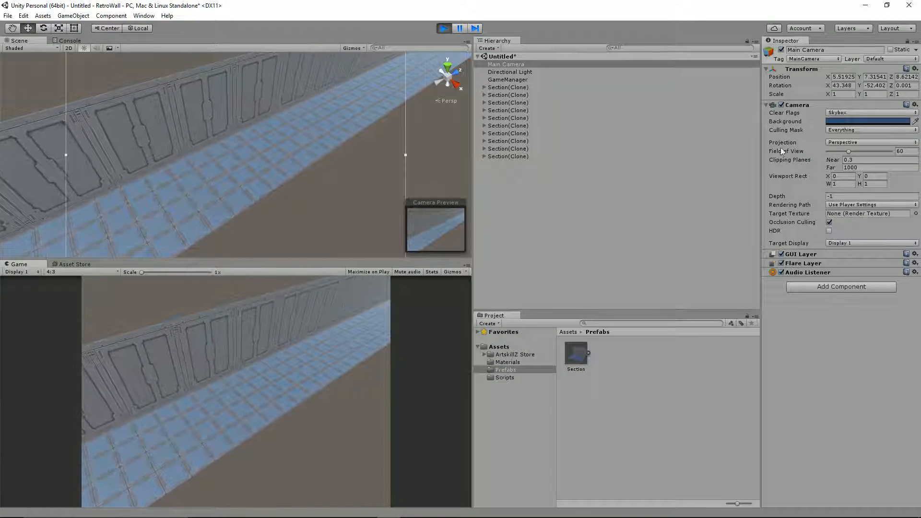
left_click(510, 79)
left_click(849, 147)
type("0.5")
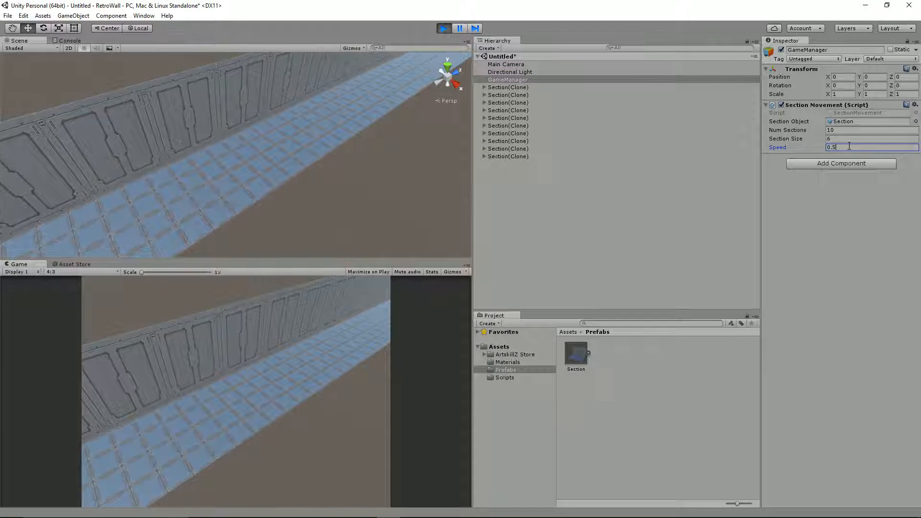
key("BackSpace")
key("BackSpace")
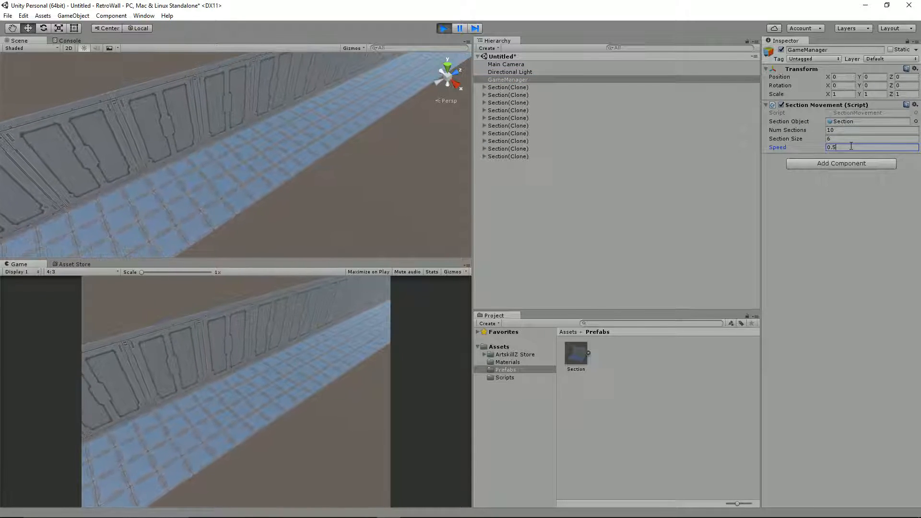
type("1")
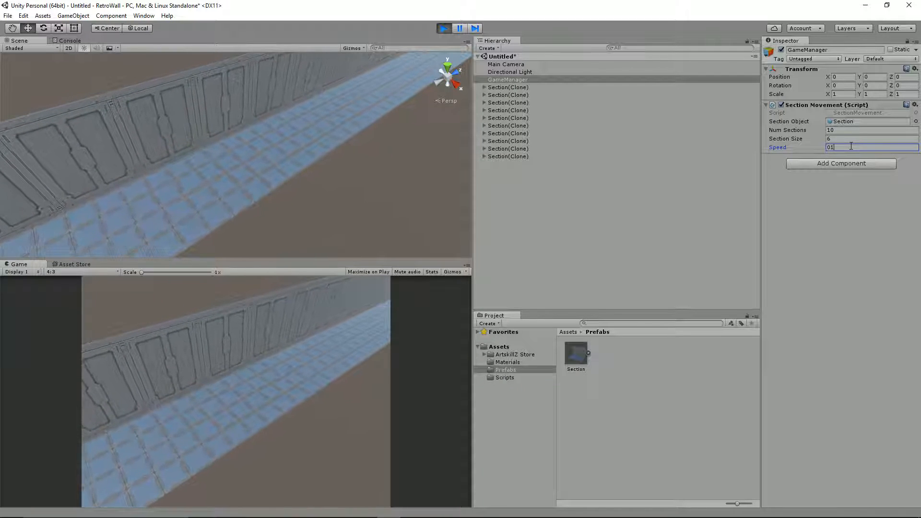
key("BackSpace")
key("BackSpace")
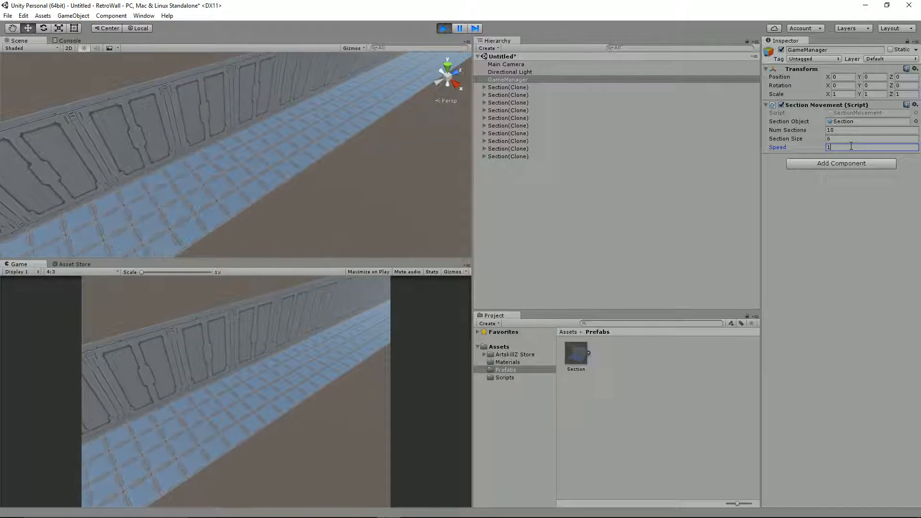
left_click(444, 28)
Return to Unity and open the Speed value of the GameManager's Section Movement script for editing.
key("alt+Tab")
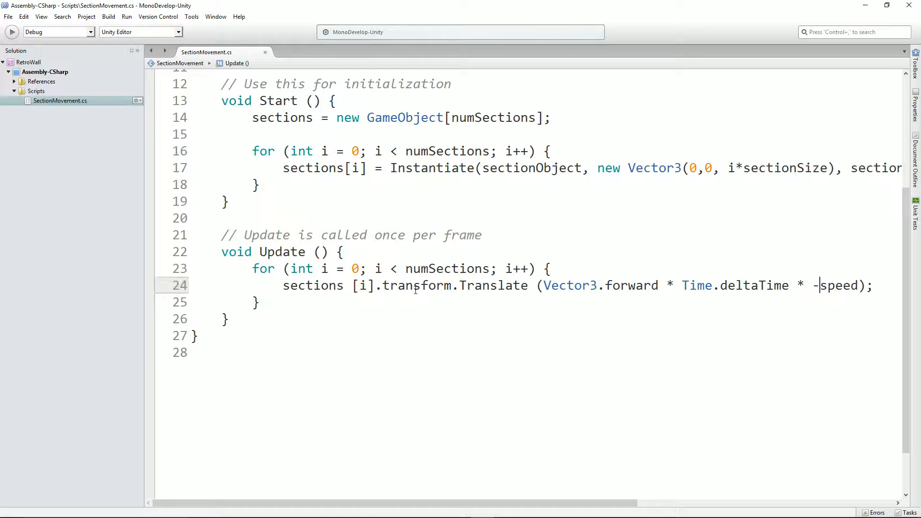
key("alt+Tab")
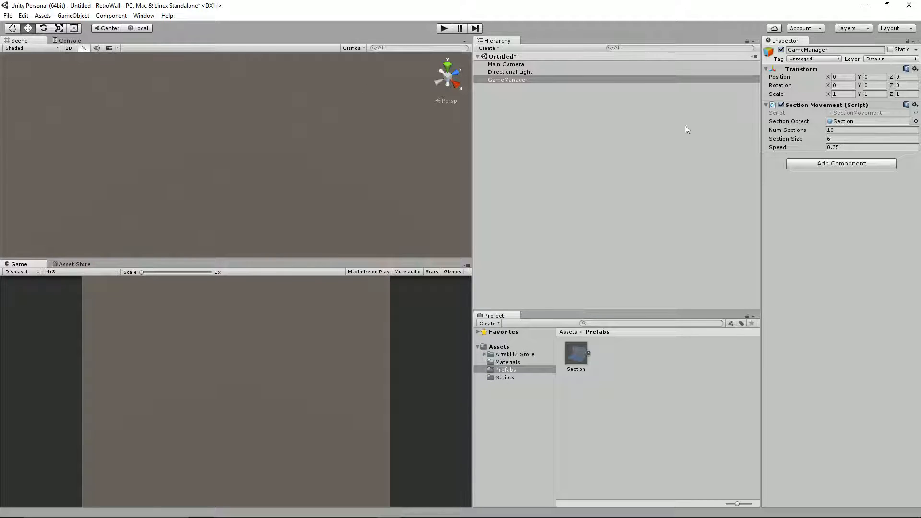
left_click(857, 148)
In SectionMovement.cs, below the Instantiate line in the Start() loop, begin a naming line with sections[i].name = "Section-" +.
key("alt+Tab")
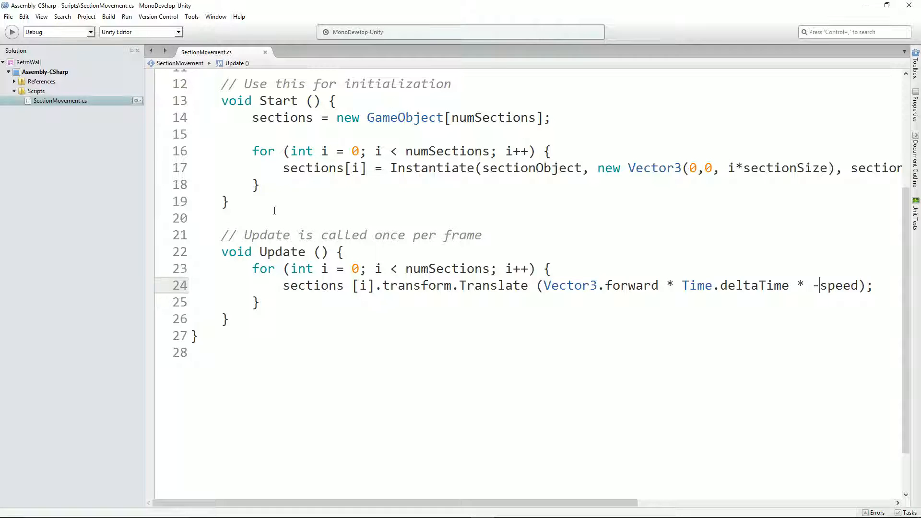
scroll(355, 195, "up", 1)
left_click(355, 201)
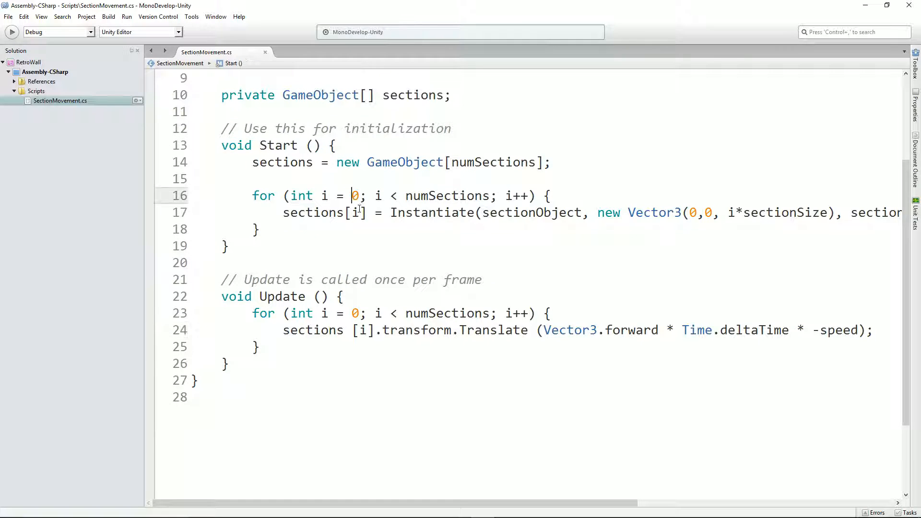
left_click(353, 212)
key("End")
key("Return")
type("s")
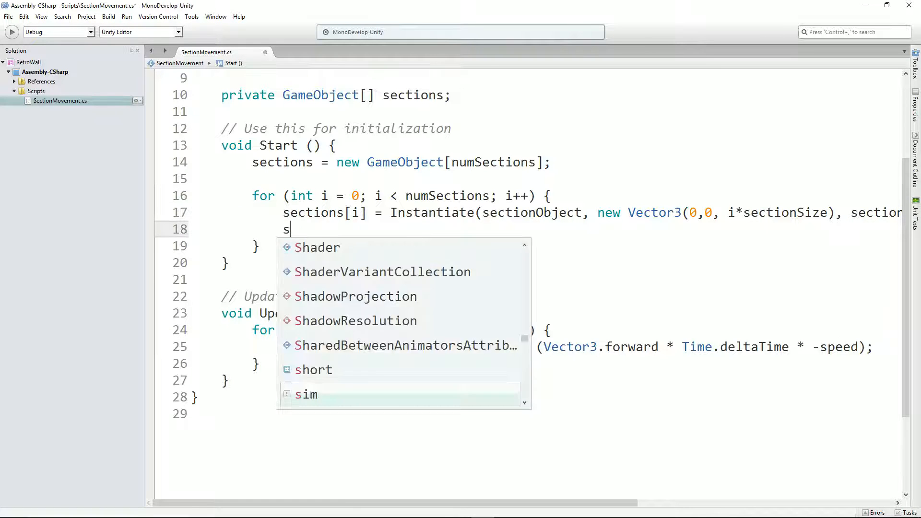
type("ections[")
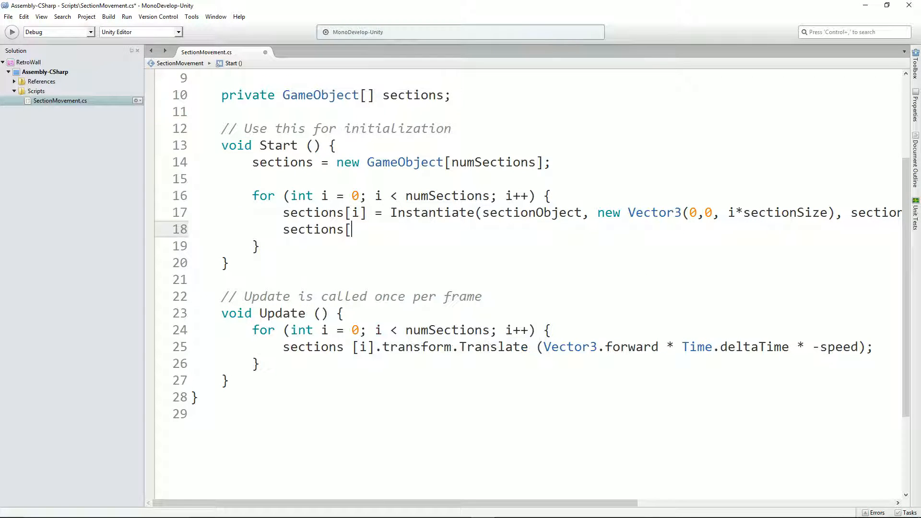
type("i].name = \"Section-\" +")
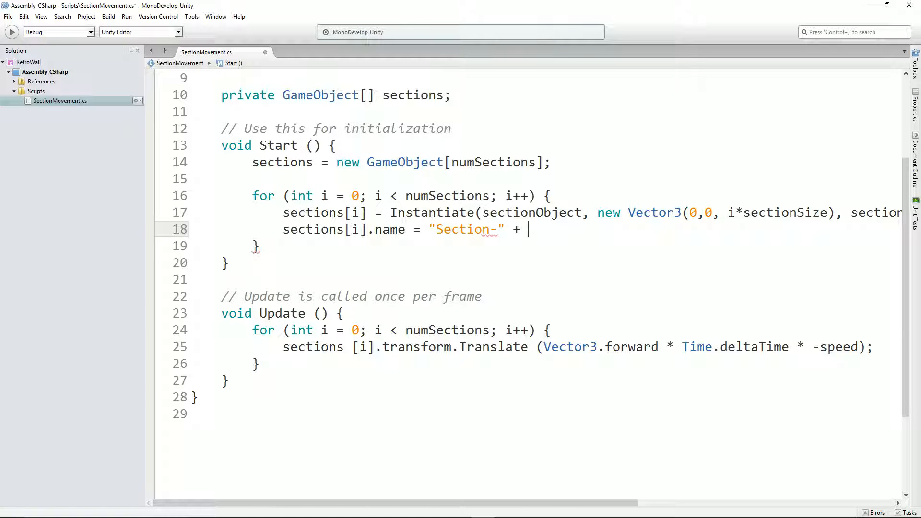
Complete the section name assignment in Start by appending i; and switch to Unity to play the scene.
type("i;")
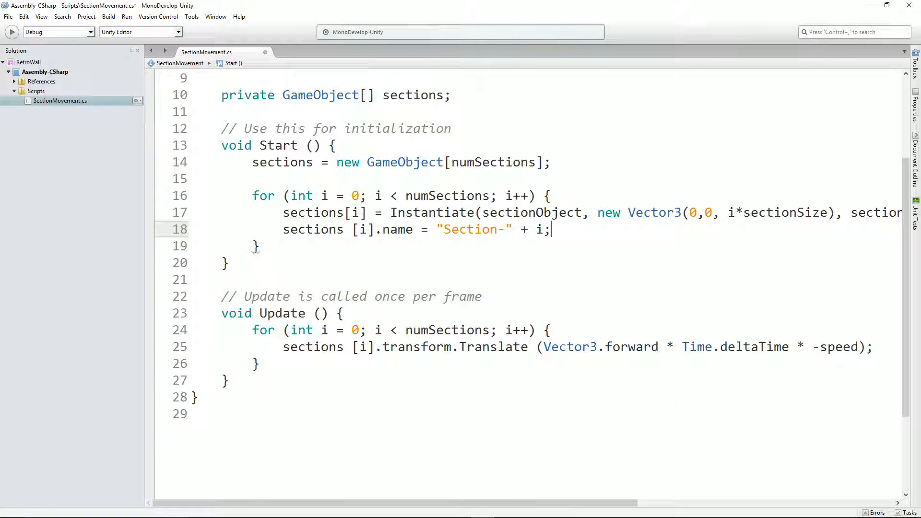
key("alt+Tab")
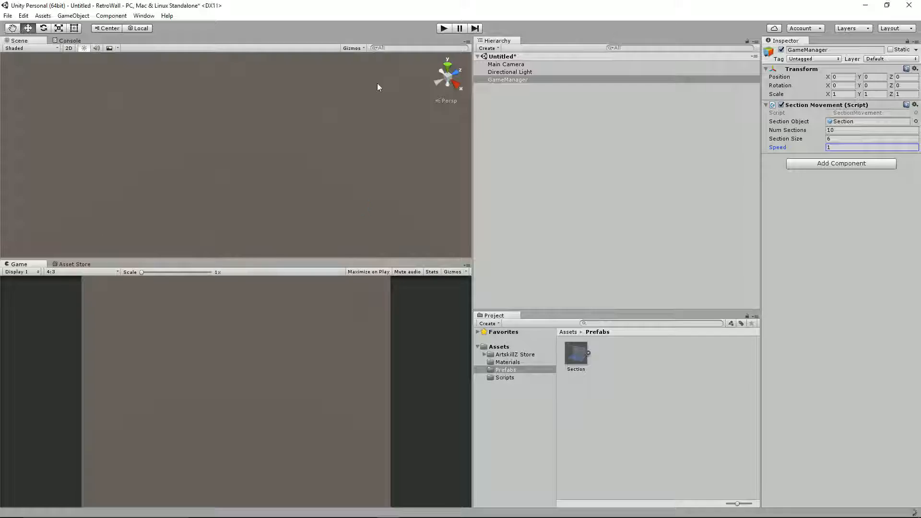
left_click(444, 28)
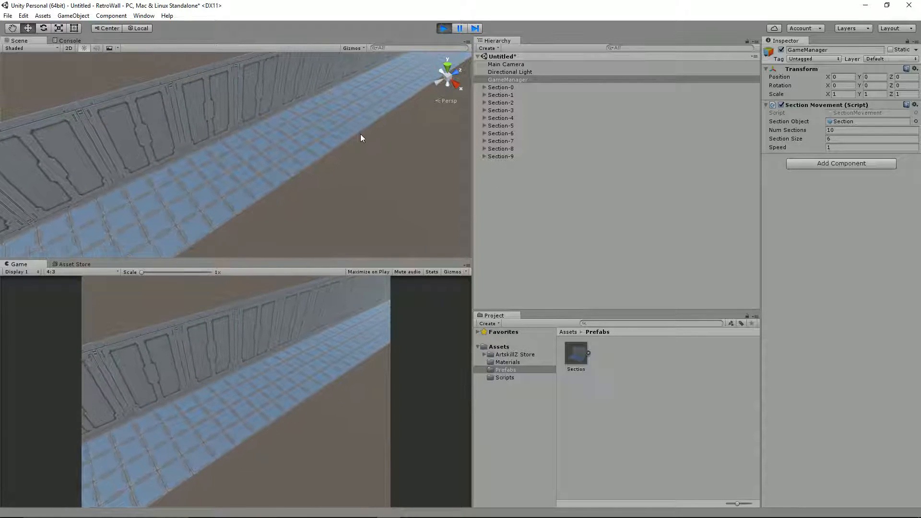
Try a Speed of 2 on the GameManager in the running scene, stop playback, and return to MonoDevelop.
left_click(835, 148)
type("2")
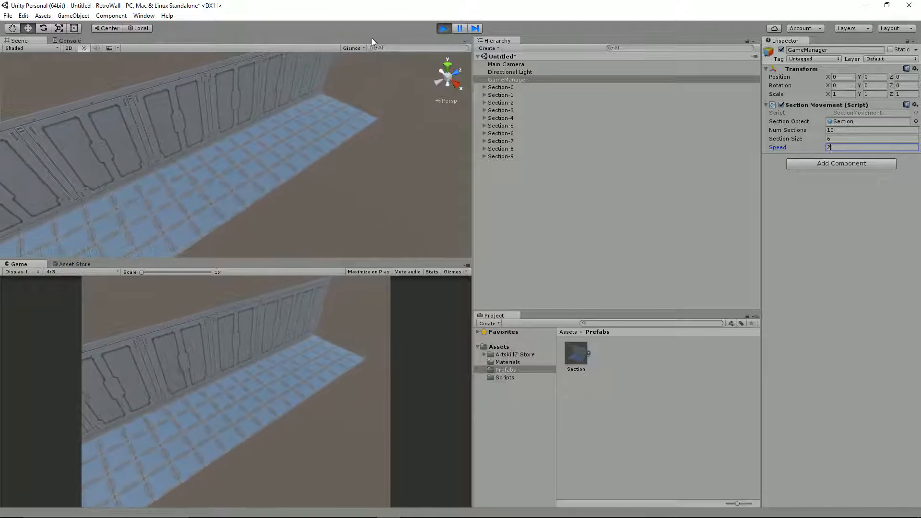
left_click(444, 29)
key("alt+Tab")
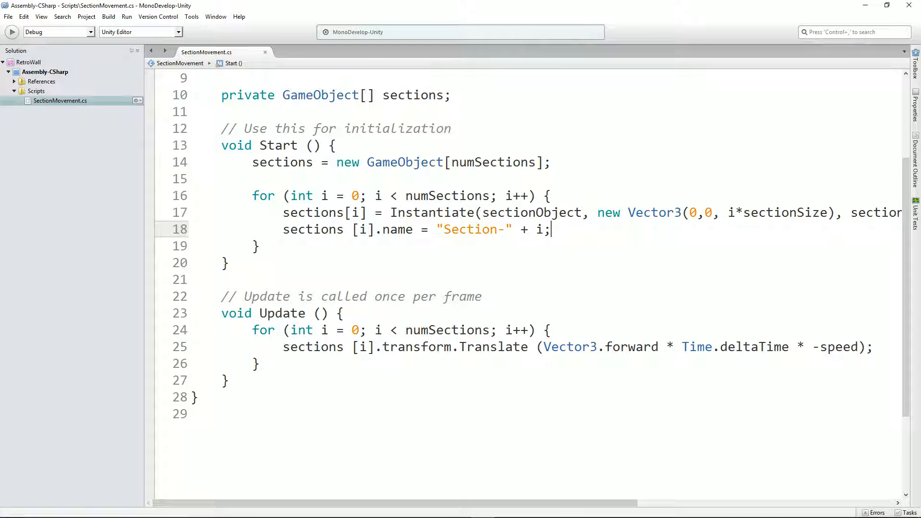
left_click(300, 366)
key("Return")
key("Return")
type("if")
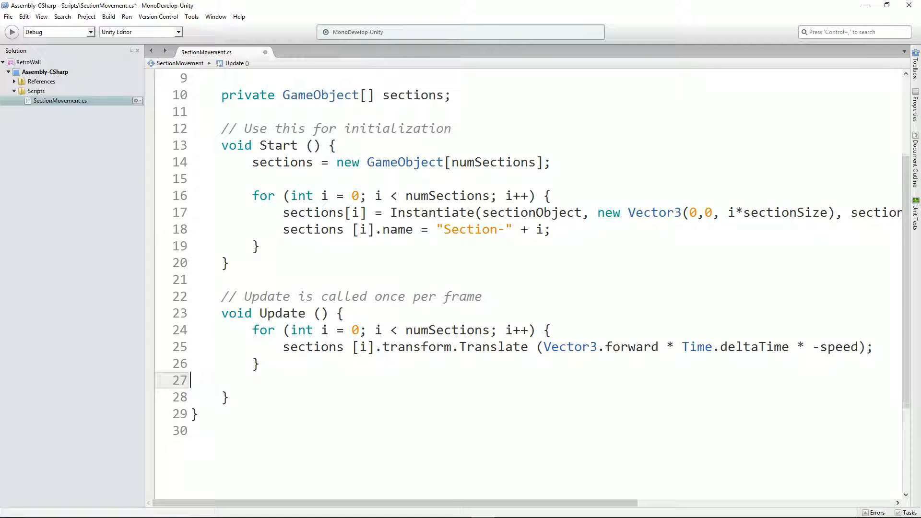
Switch to Unity, play the scene, inspect the Z position of Section-0 as it moves, and stop playback.
key("alt+Tab")
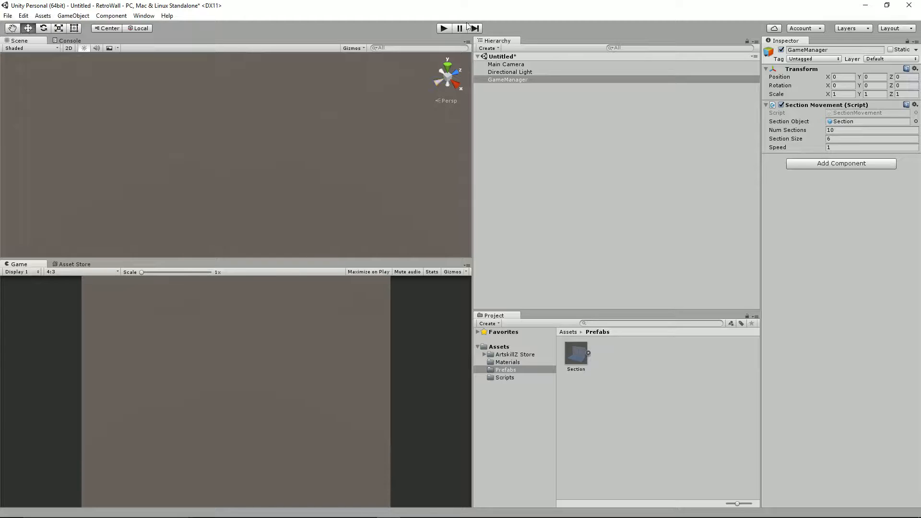
left_click(442, 31)
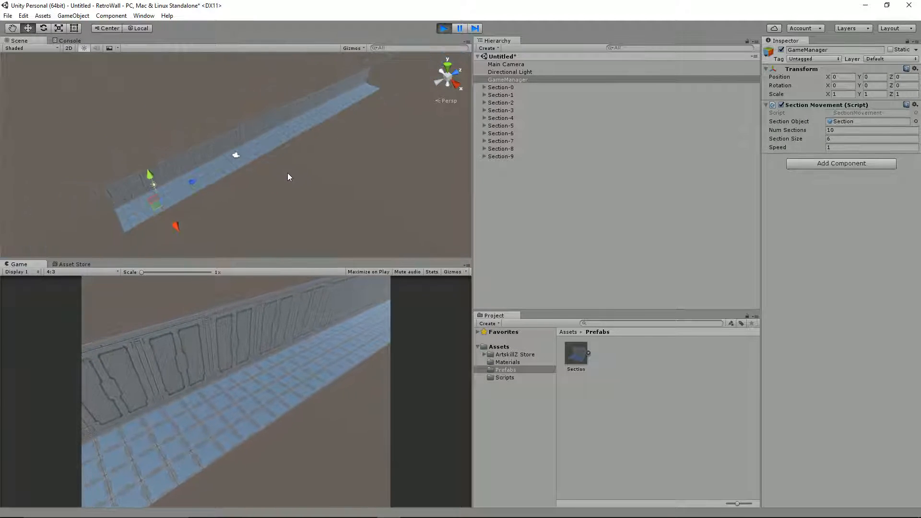
left_click(145, 215)
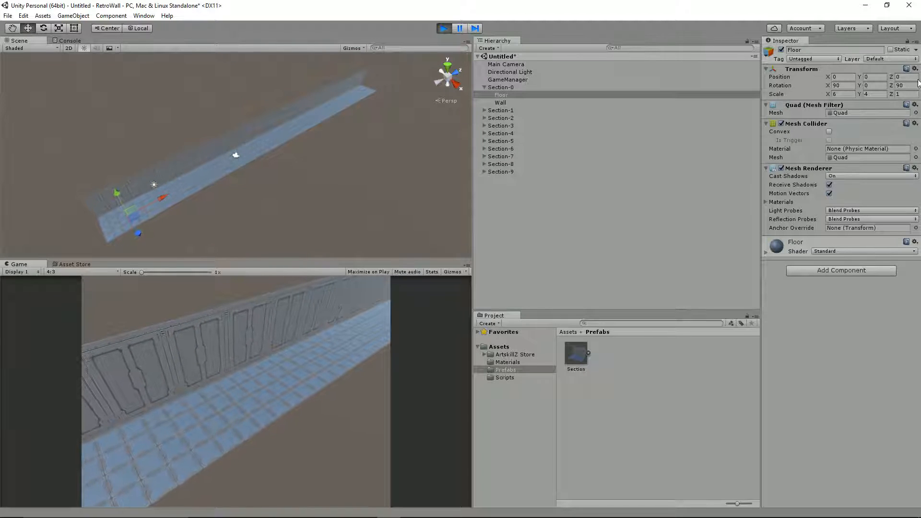
left_click(508, 89)
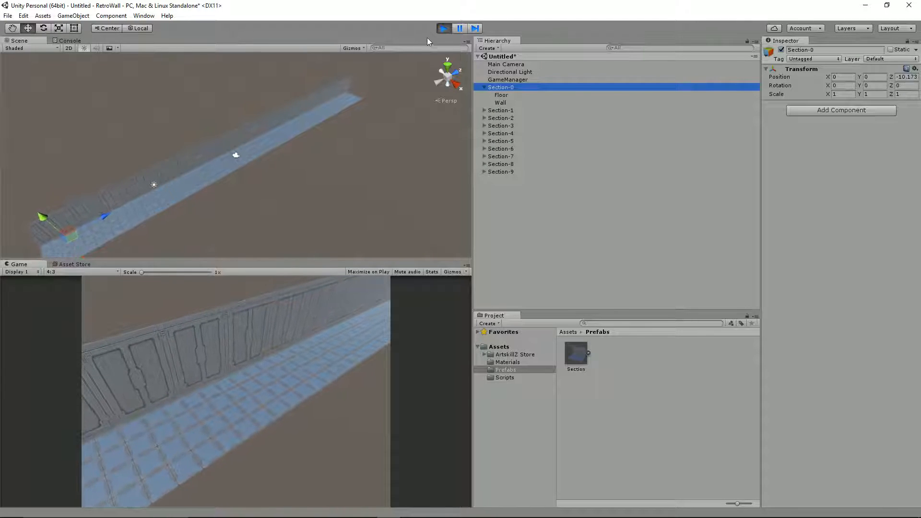
left_click(443, 28)
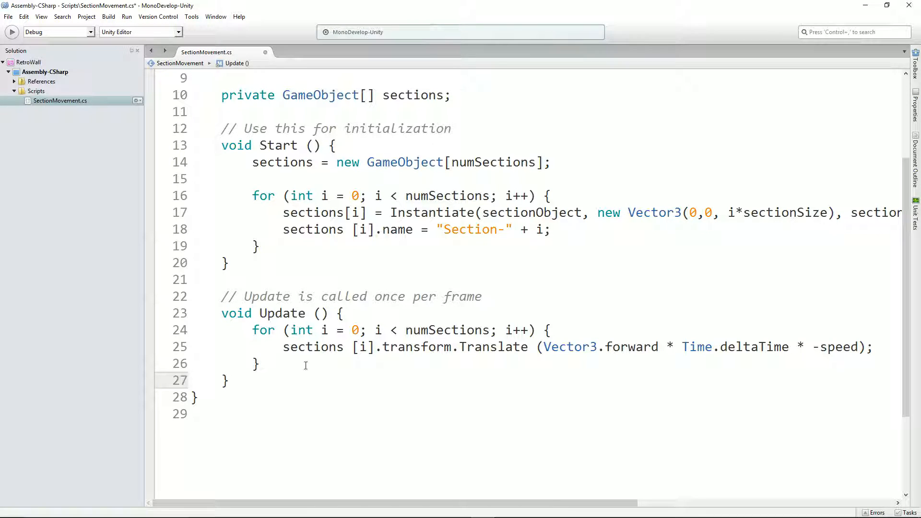
left_click(304, 363)
key("Return")
key("Return")
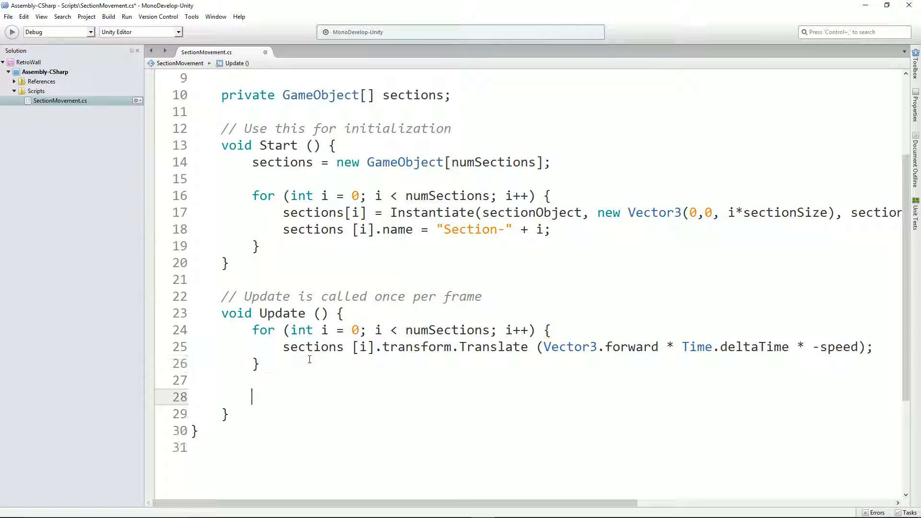
type("if (sections")
type("[if]")
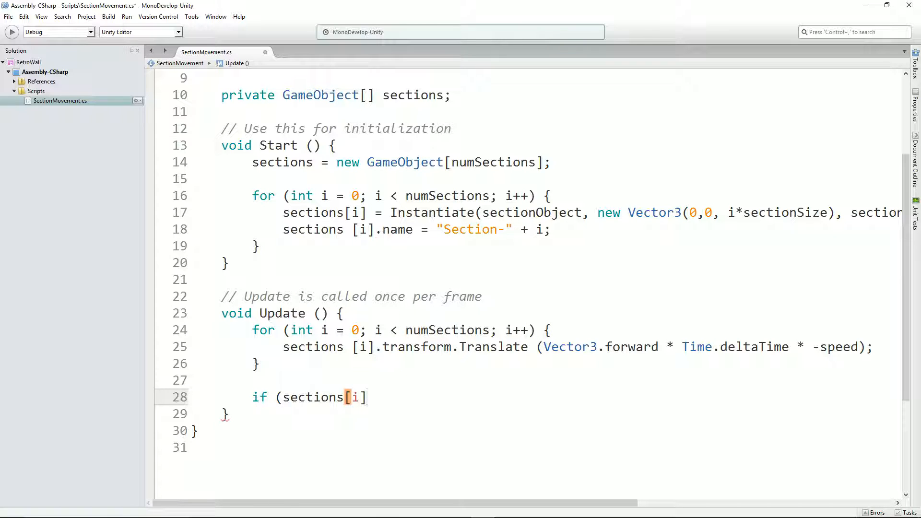
key("shift+End")
key("ctrl+x")
key("Up")
key("shift+End")
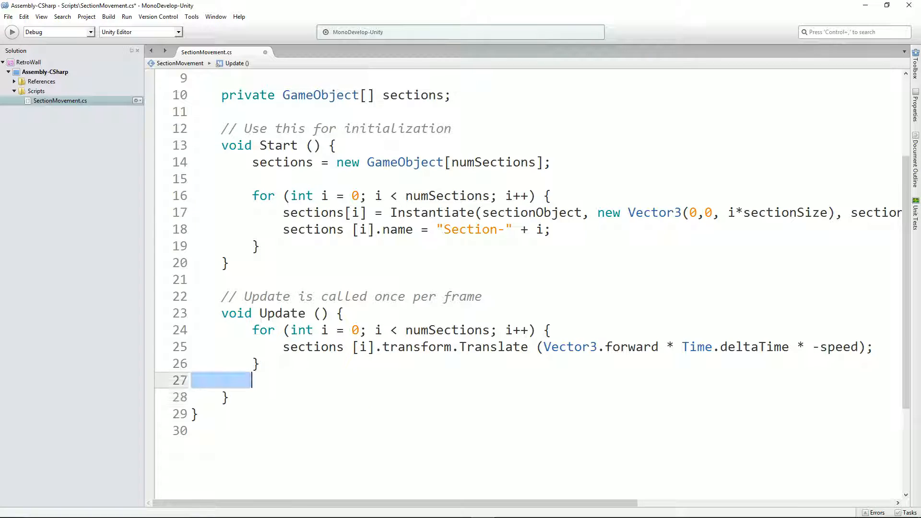
key("Delete")
Start an if condition on sections[i].transform.position as the first line inside Update's for loop.
key("Up")
key("Up")
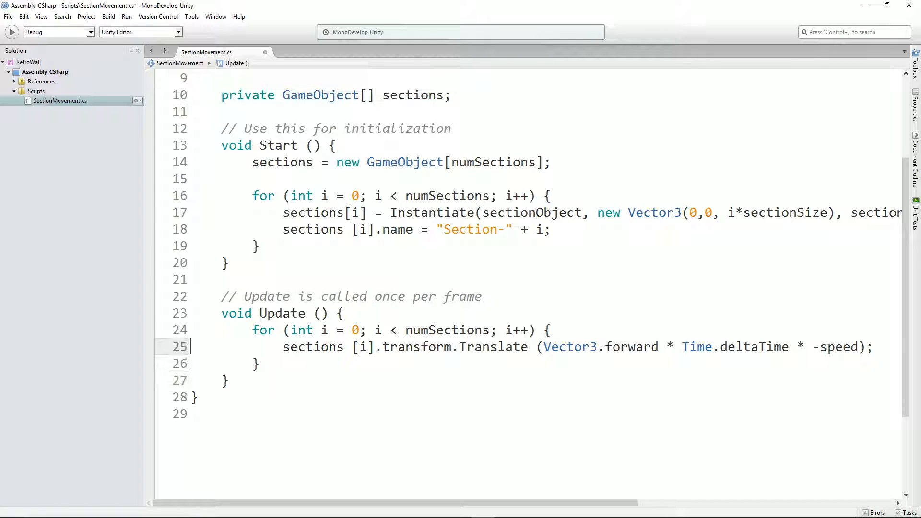
key("Up")
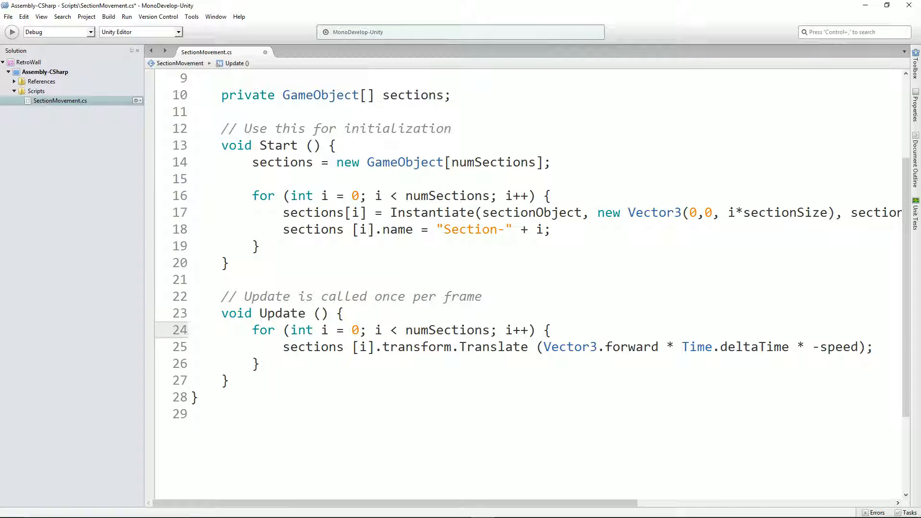
key("End")
key("Return")
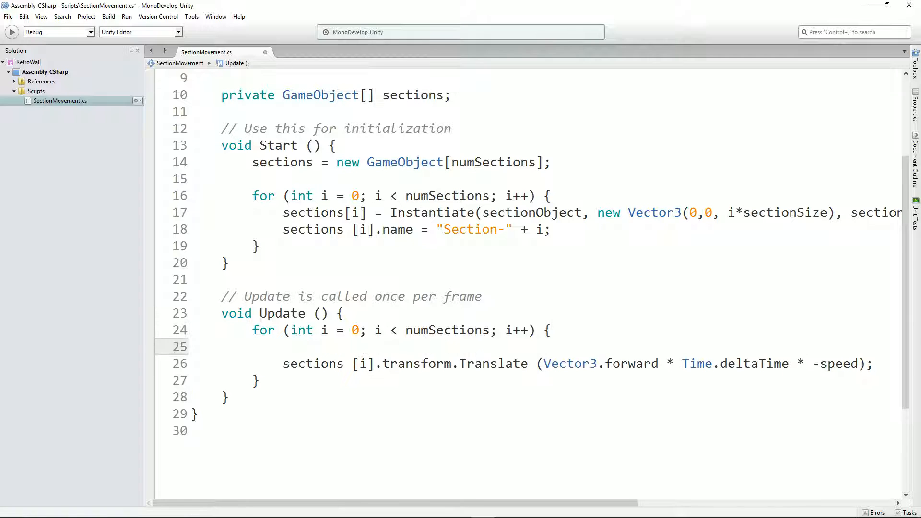
type("if (section")
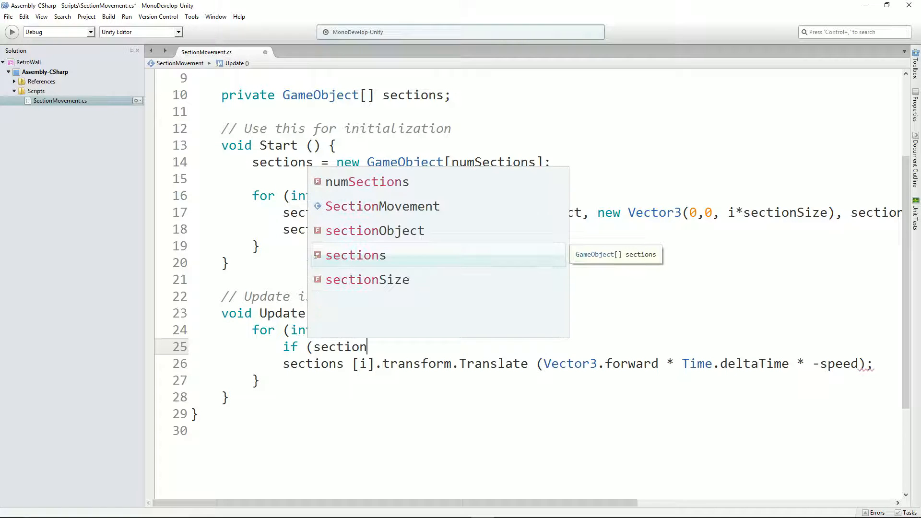
type("s[")
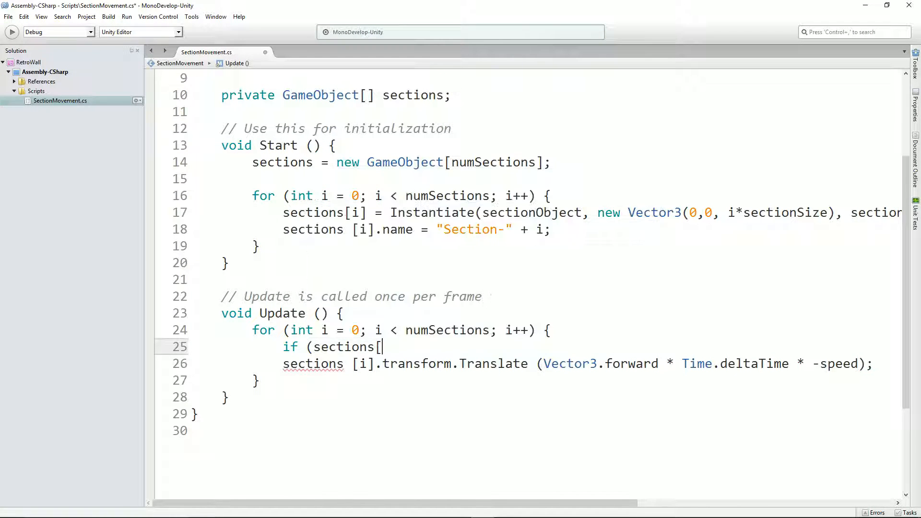
type("i].")
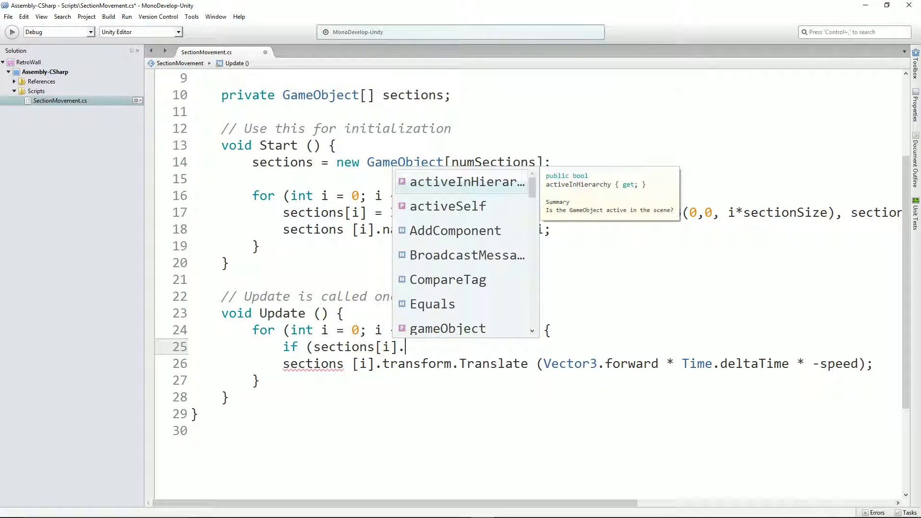
type("transform.")
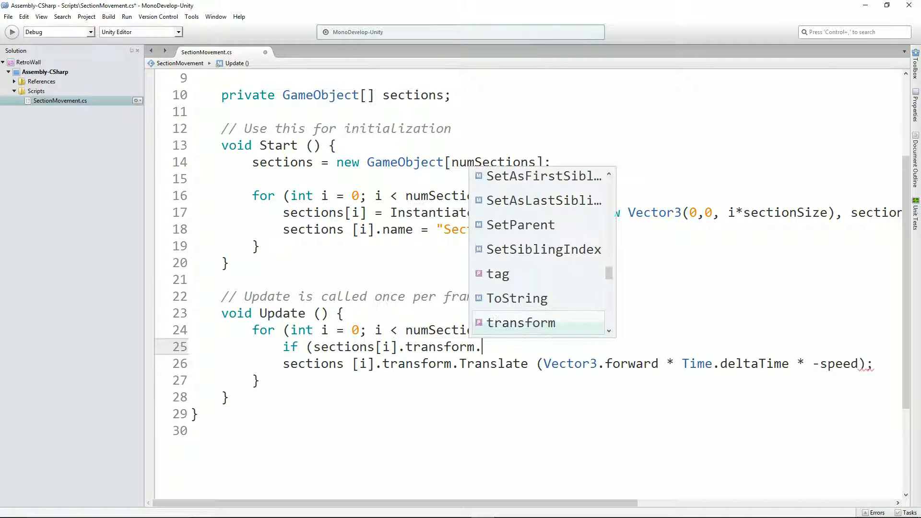
type("z")
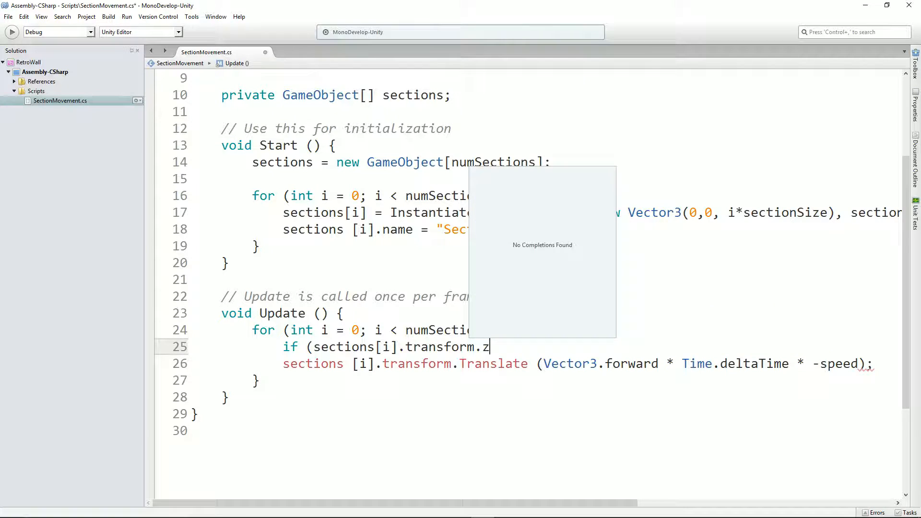
key("BackSpace")
type("po")
key("Return")
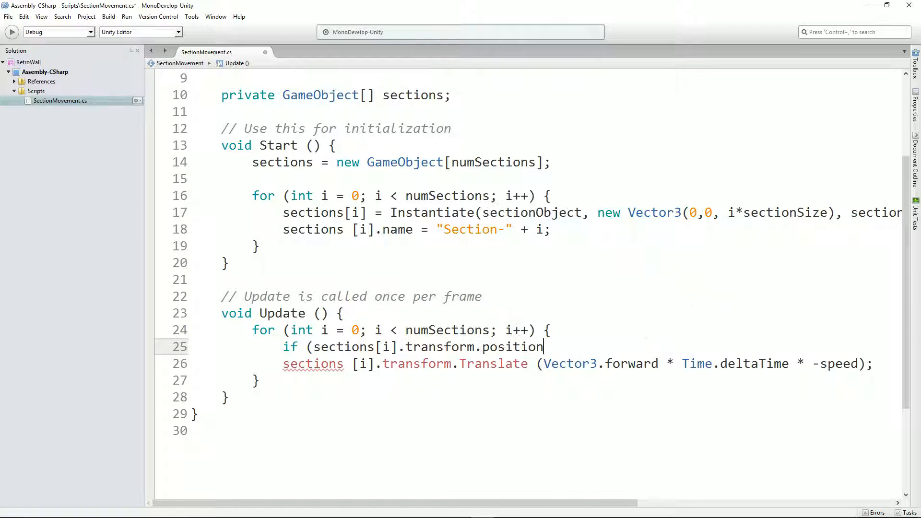
Complete the condition with .z < -6 and add an empty braced block, separated from the Translate line by a blank line.
type(".z < -6) {")
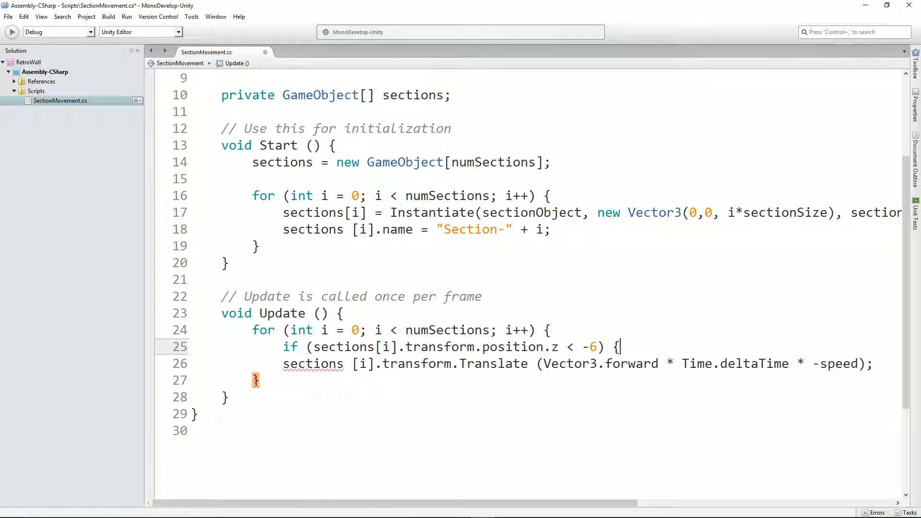
key("Return")
type("}")
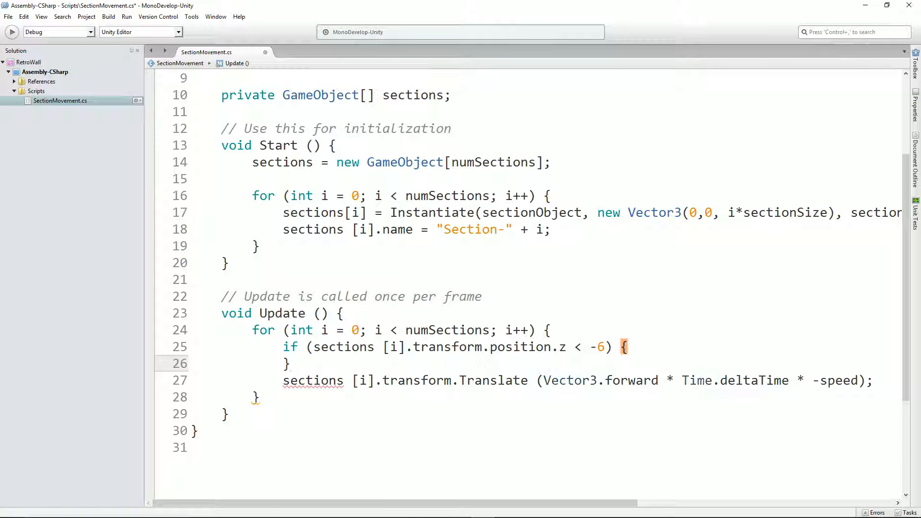
key("Return")
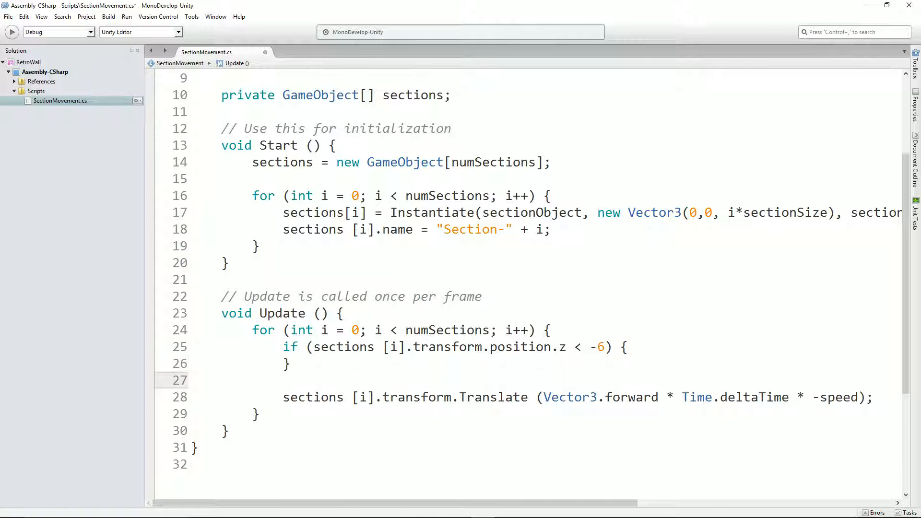
key("Up")
key("Up")
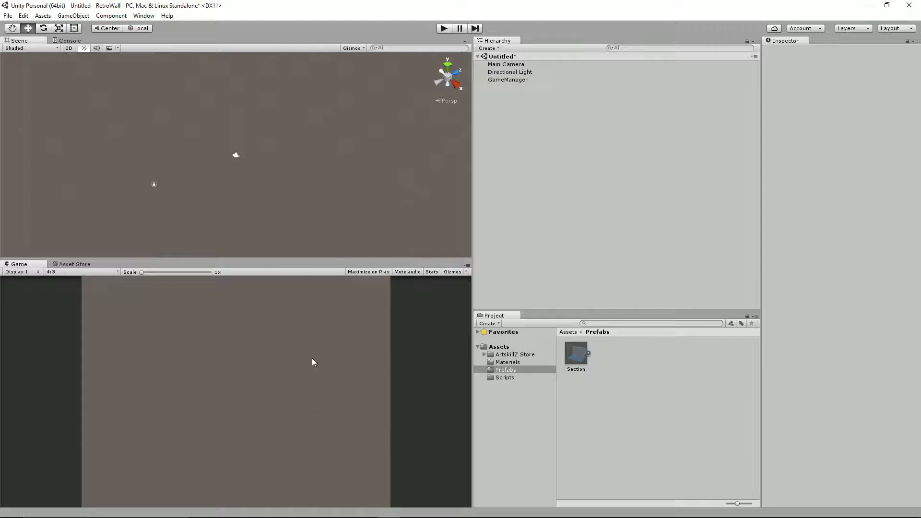
Play the scene in Unity to watch the sections move past the camera, stop it, and return to MonoDevelop.
left_click(444, 29)
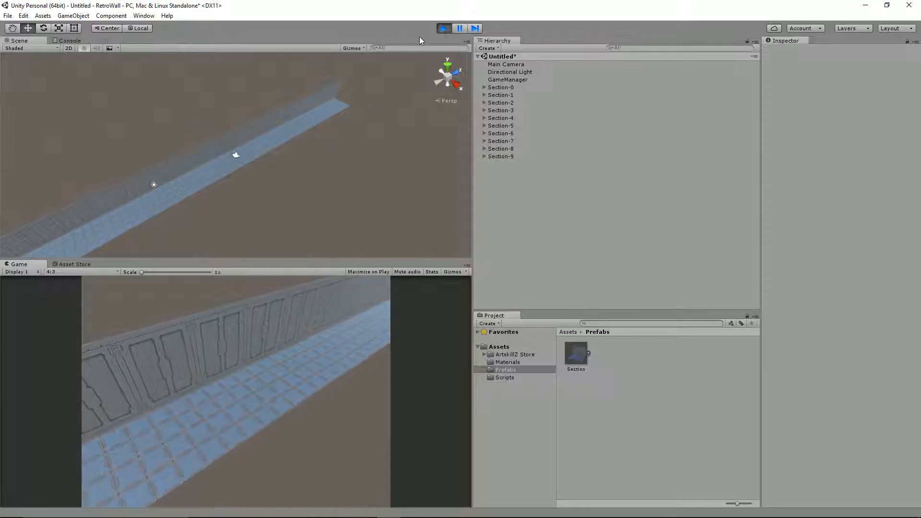
left_click(444, 29)
key("alt+Tab")
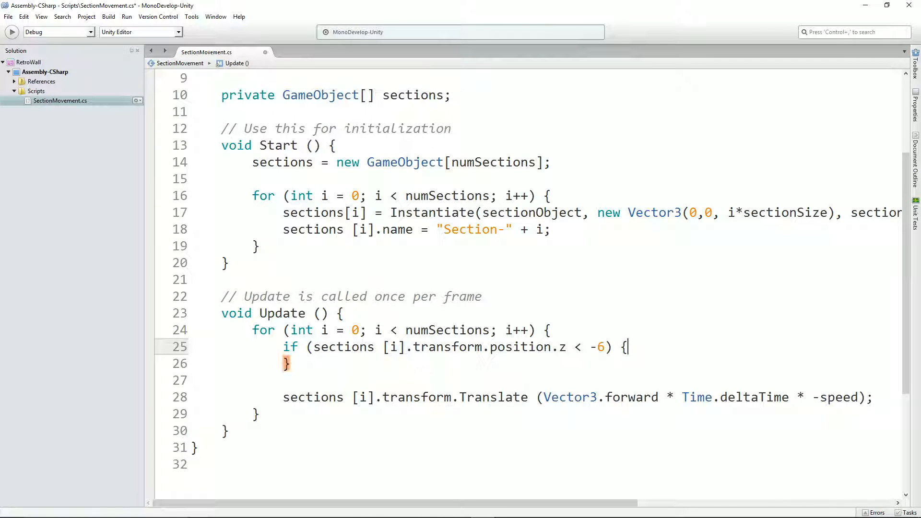
Add an empty nested loop for (int j = 0; j < numSections; j++) { } inside the if block.
key("Return")
type("for (")
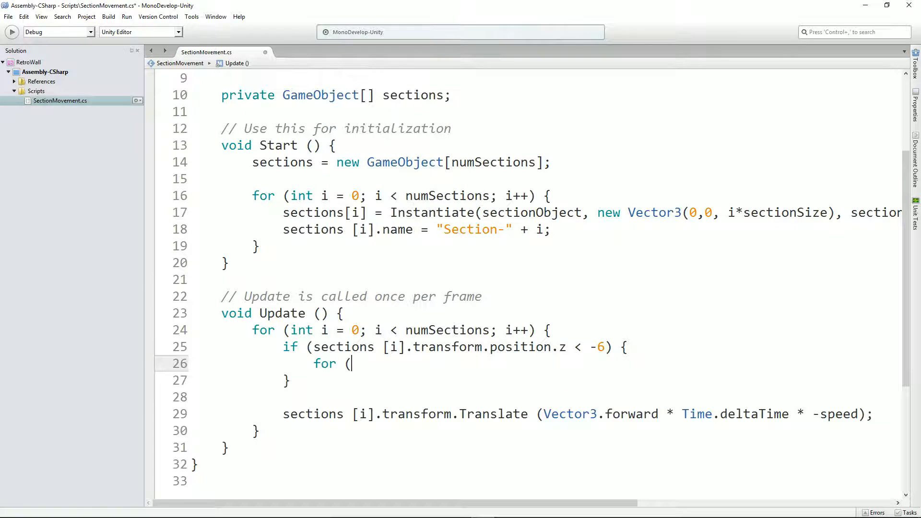
type("int j = 0")
type("j ")
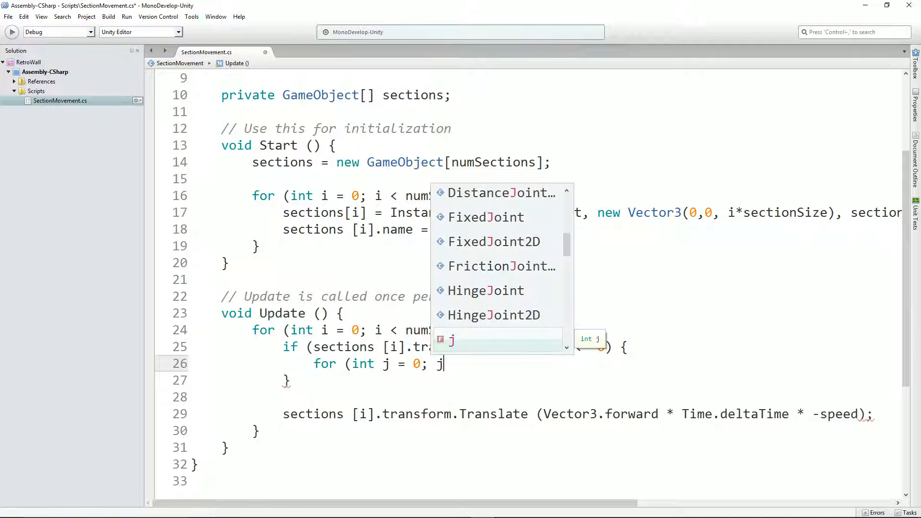
type("< nu")
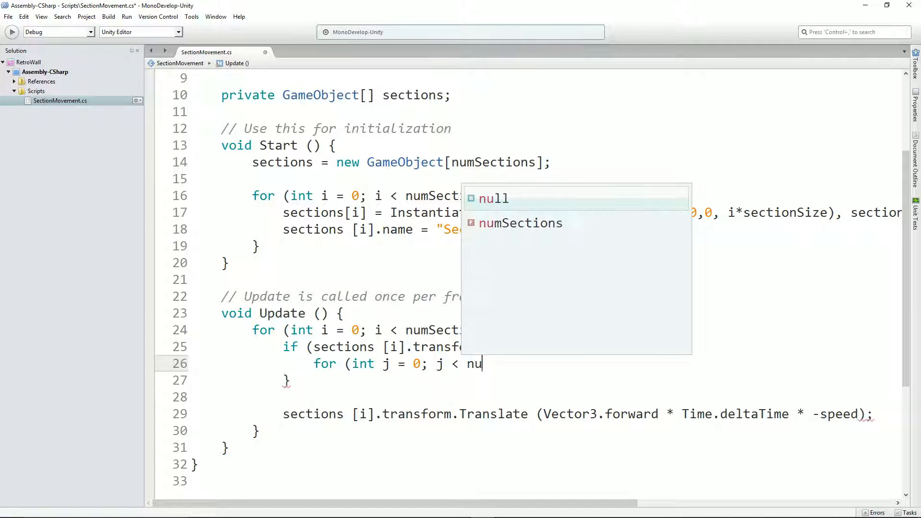
type("mSections; j")
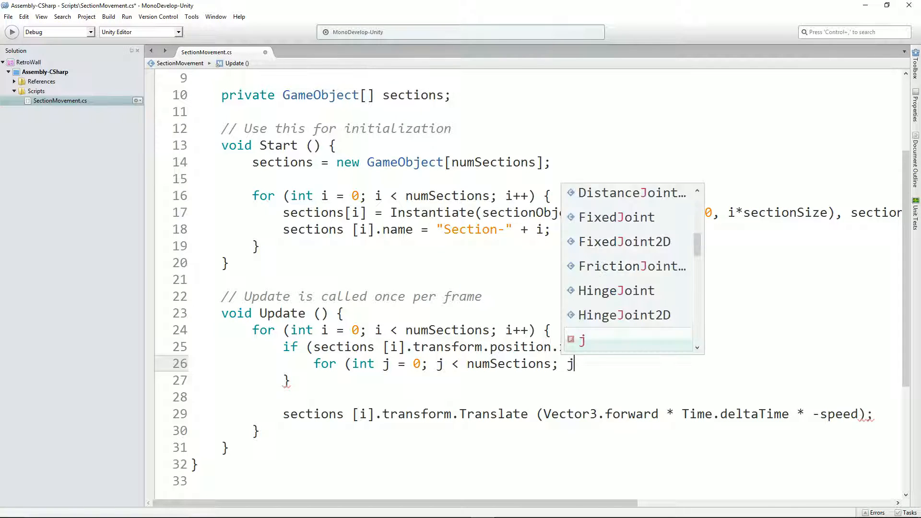
type("++) {")
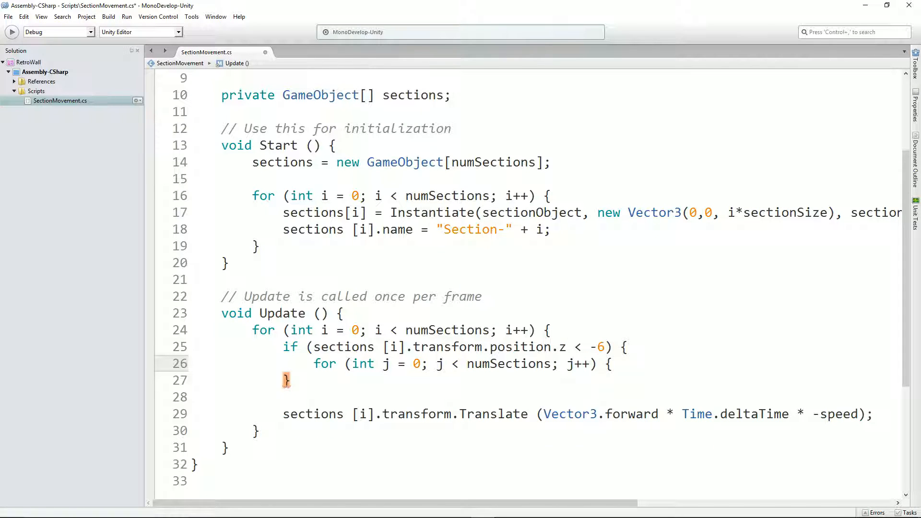
key("Return")
type("}")
Declare float maxZ = 0; inside the if block, directly above the nested j loop.
key("Up")
key("Up")
key("Return")
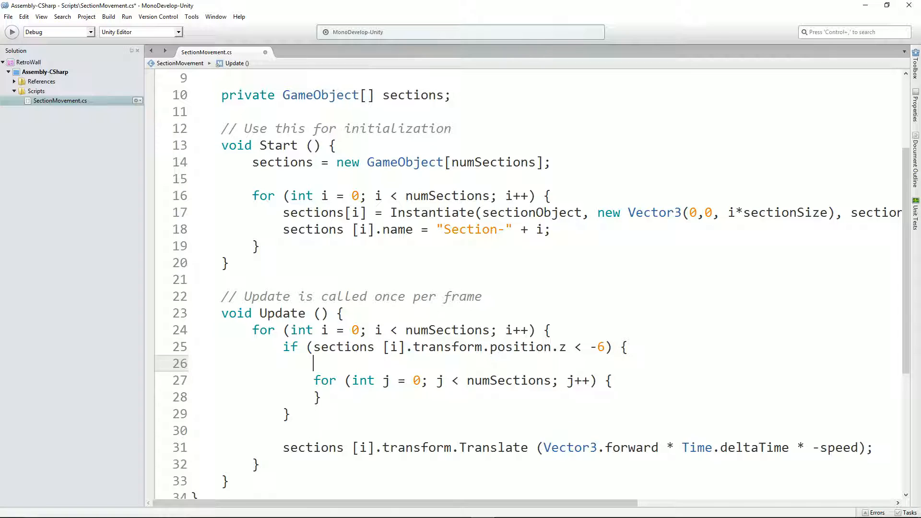
type("float maxZ = 0;")
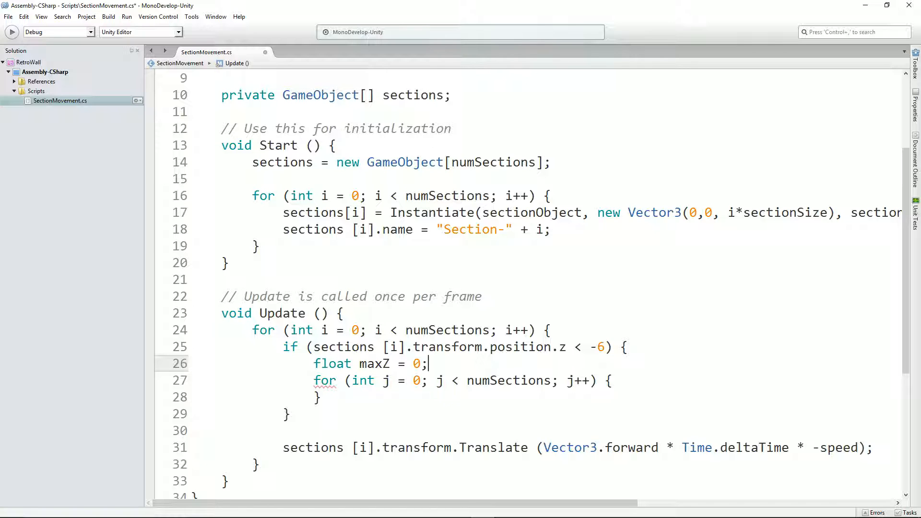
Add a braced condition if (sections[j].transform.position.z > maxZ) { } inside the nested j loop.
key("Down")
key("Down")
key("Up")
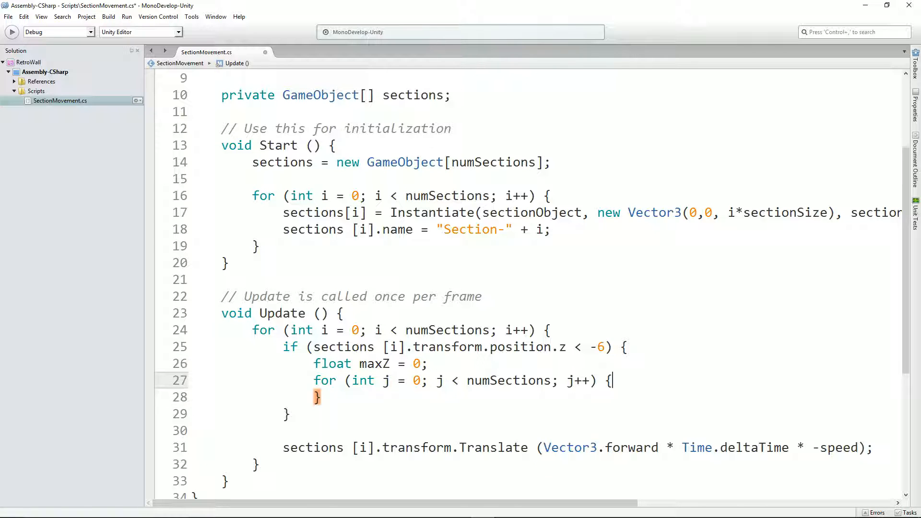
key("Return")
type("if (sections [")
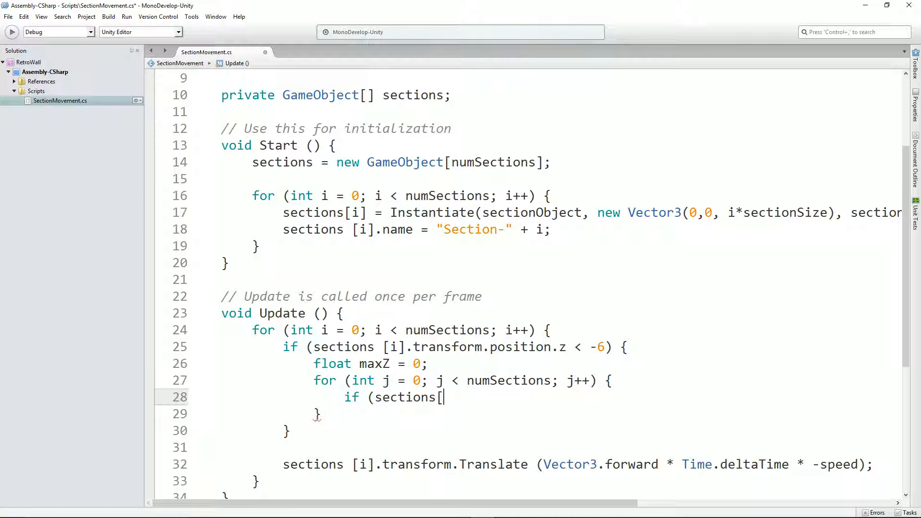
type("j].tran")
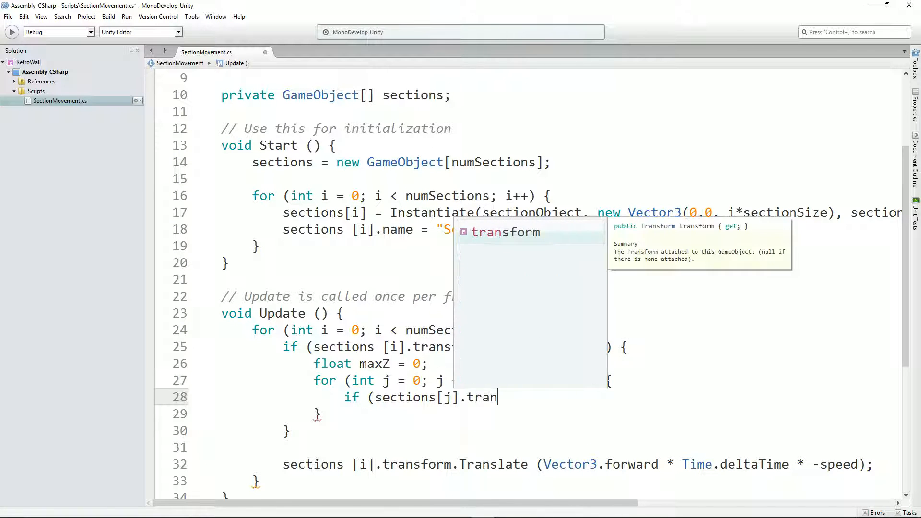
type("sform.position")
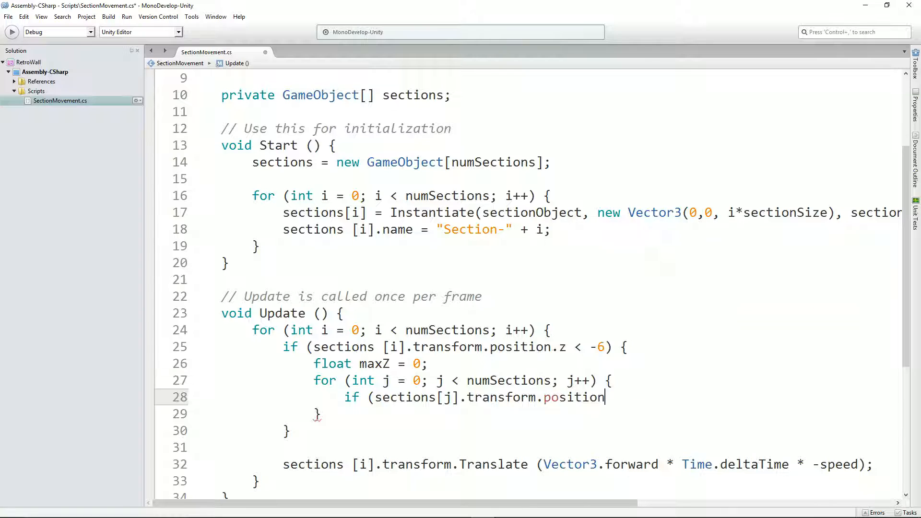
type(".z > maxZ) {")
key("Return")
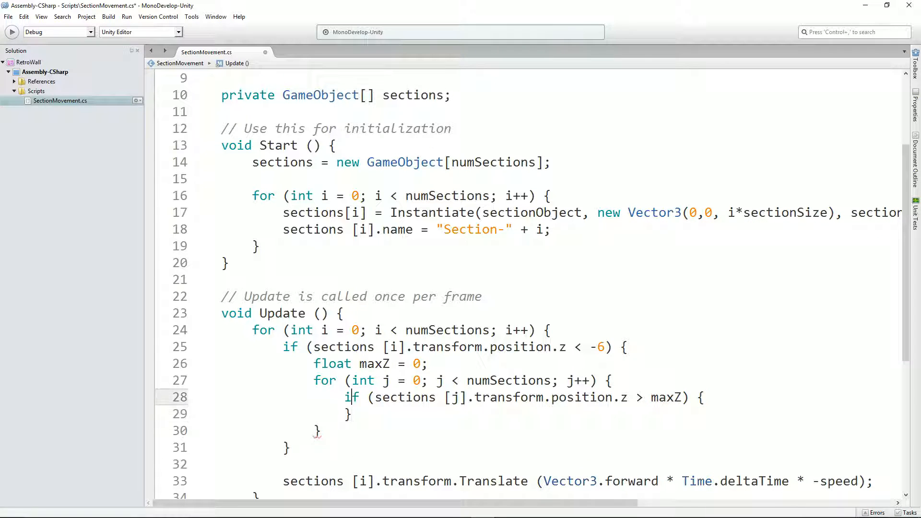
Assign maxZ = sections[j].transform.position.z; inside the inner if block, reusing the expression from its condition.
type("maxZ")
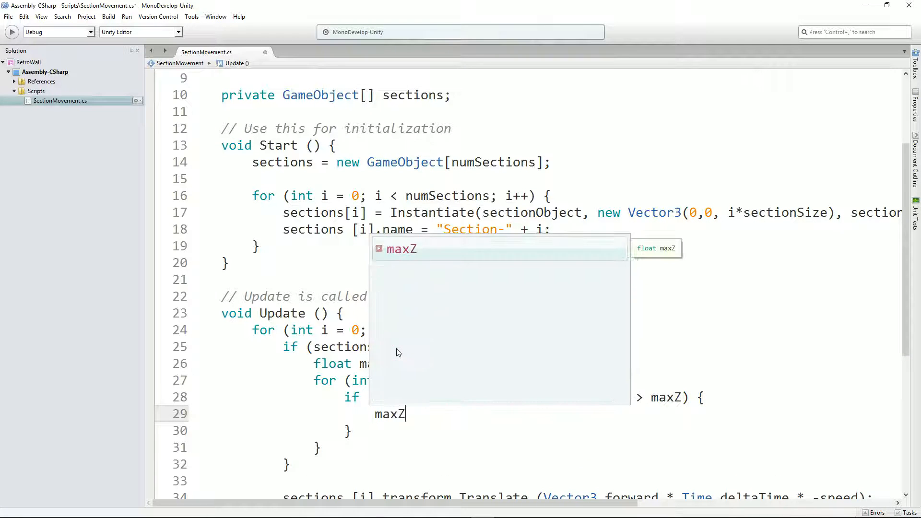
type(" =")
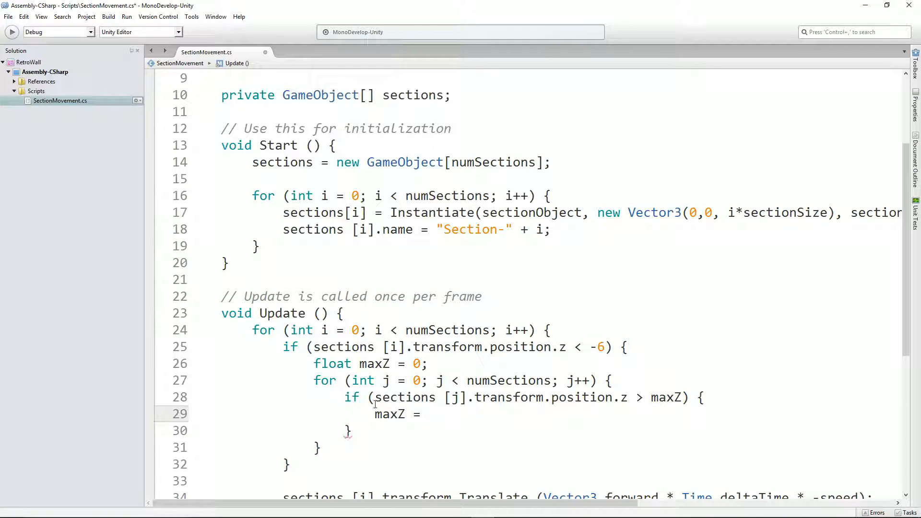
left_click_drag(377, 397, 628, 397)
key("ctrl+c")
left_click(489, 421)
key("ctrl+v")
type(";")
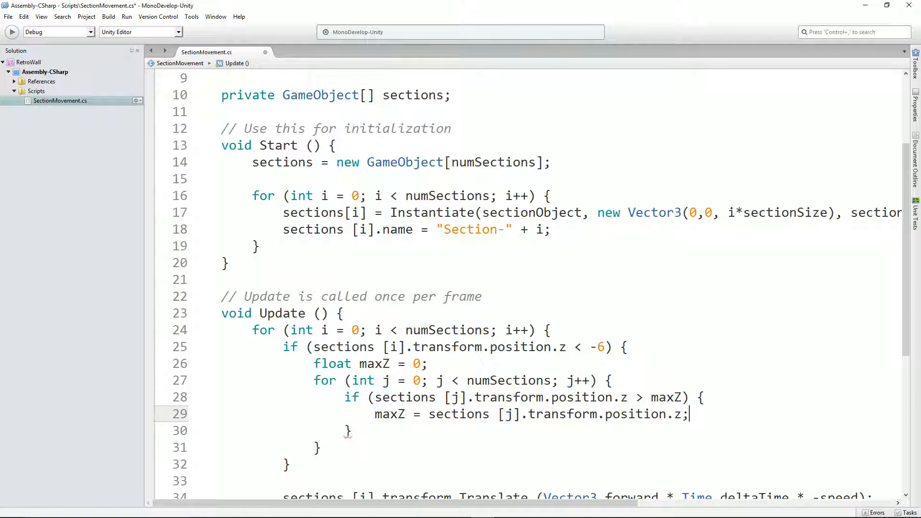
Start the assignment sections[i].transform.position = new Vector3( on a new line after the nested j loop's closing brace.
left_click(352, 431)
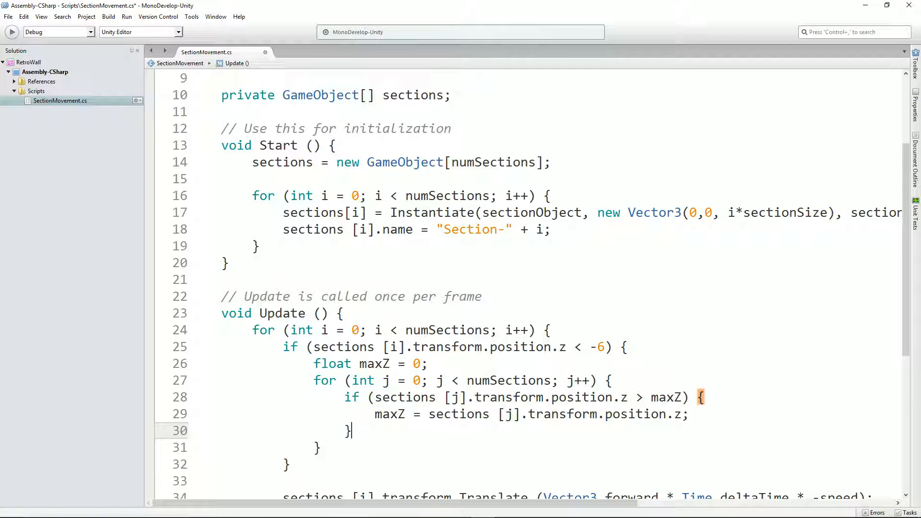
left_click(321, 447)
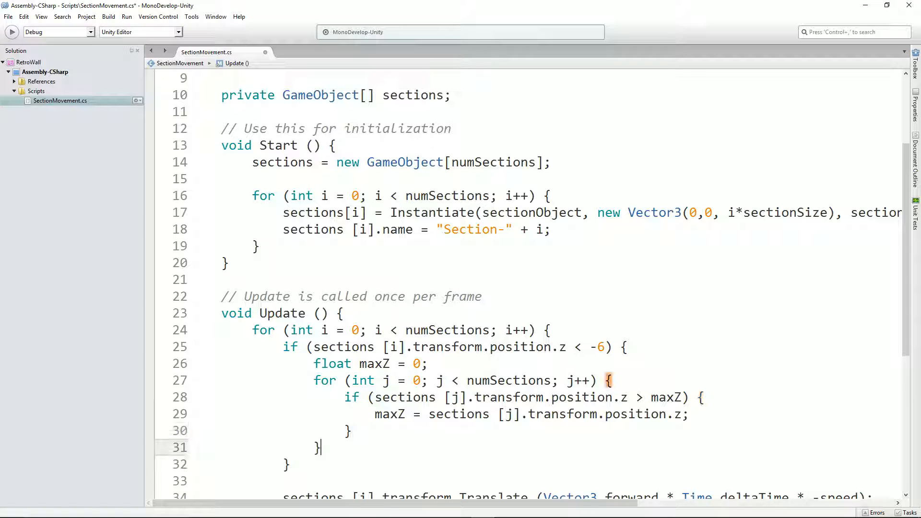
key("Return")
type("sections")
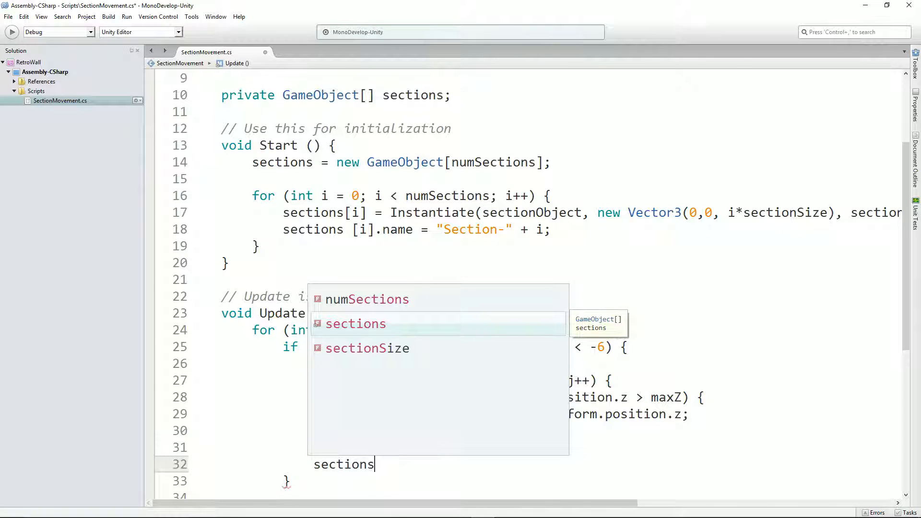
type("[")
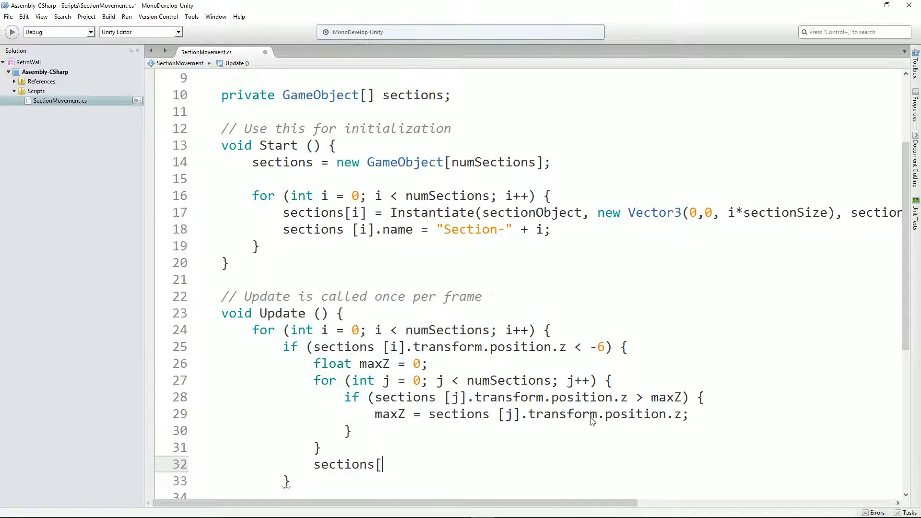
type("i].tran")
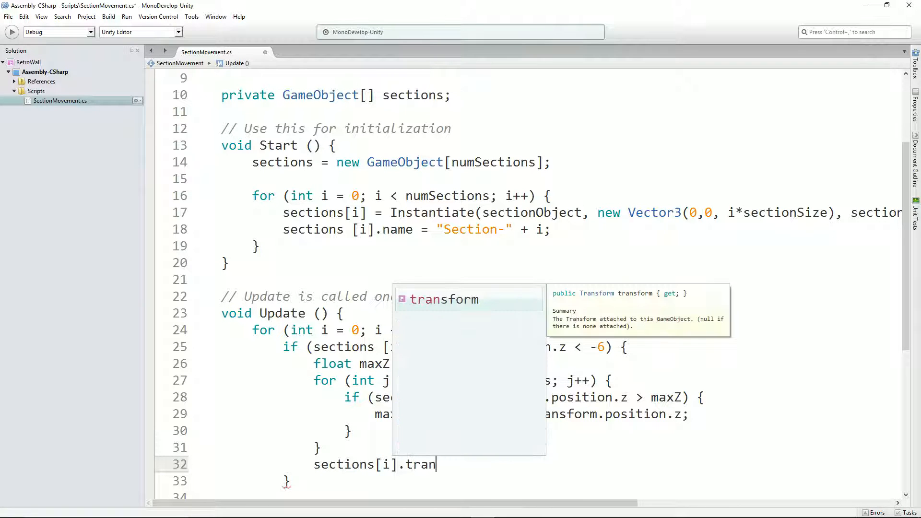
type("sform.position = ne")
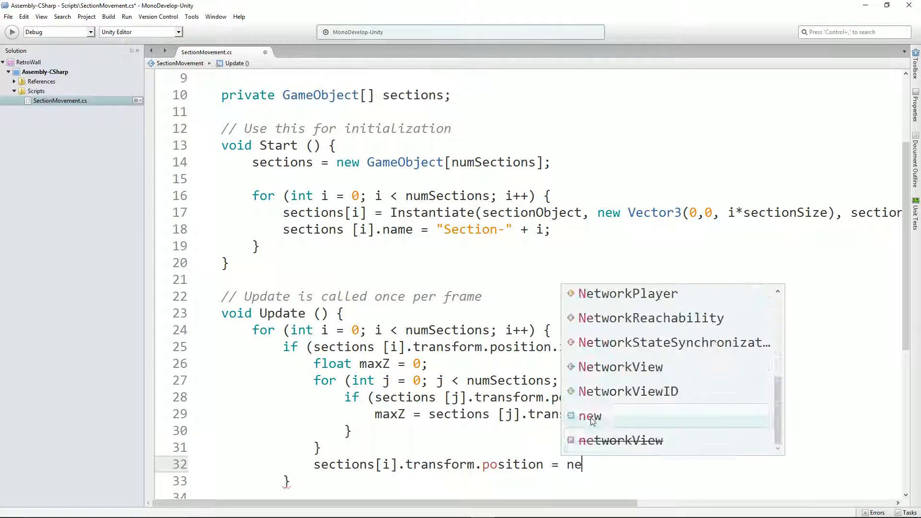
type("w Vector3(")
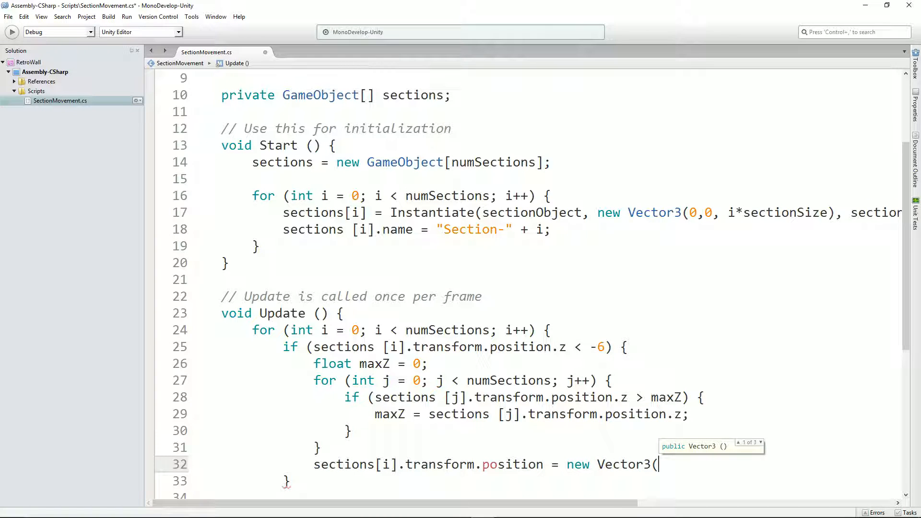
Fill the Vector3's first two arguments with sections[i].transform.position.x and sections[i].transform.position.y, reusing the position expression.
left_click_drag(313, 464, 536, 465)
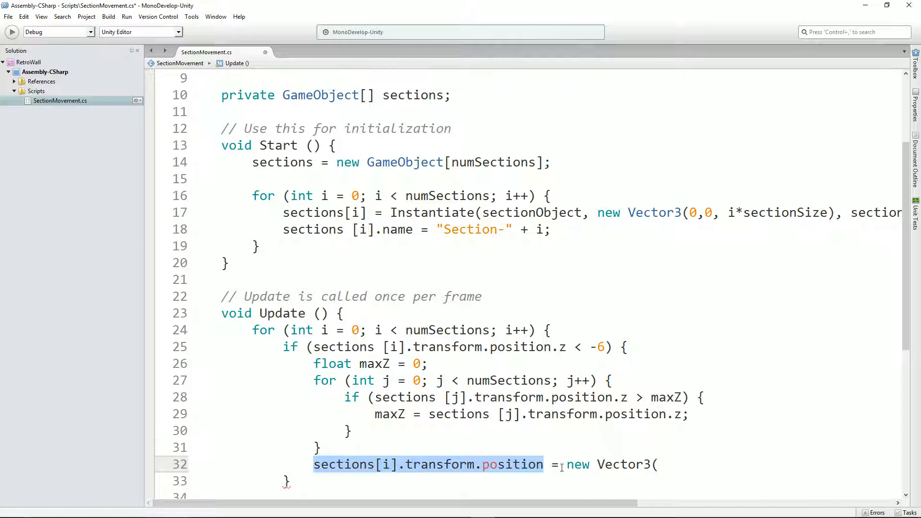
left_click(716, 460)
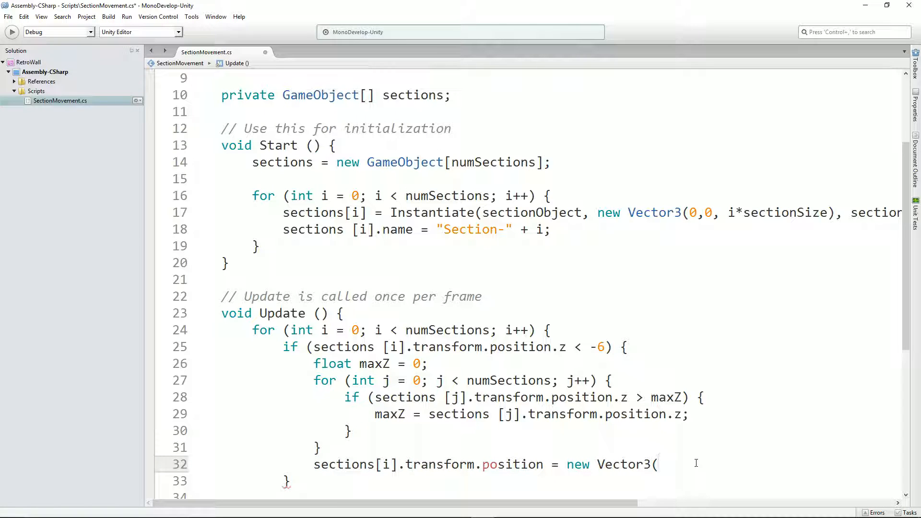
key("ctrl+v")
type(".")
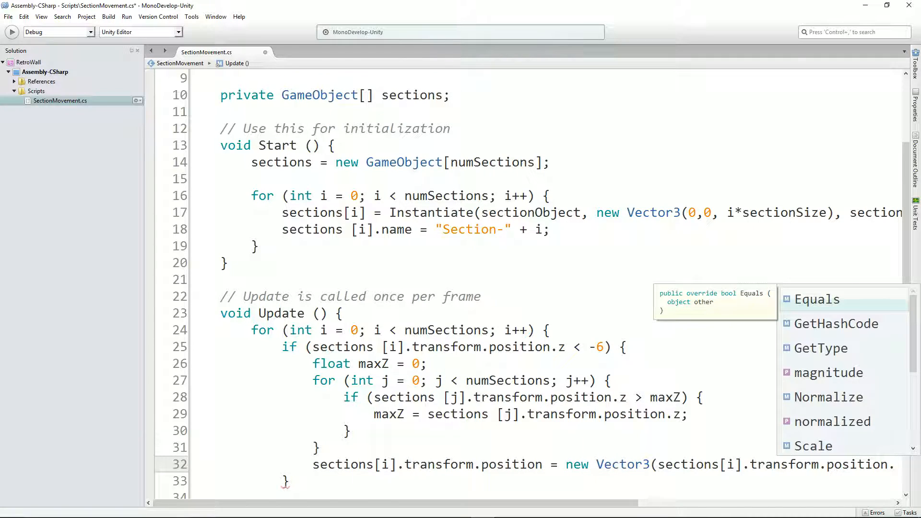
type("x,")
key("ctrl+v")
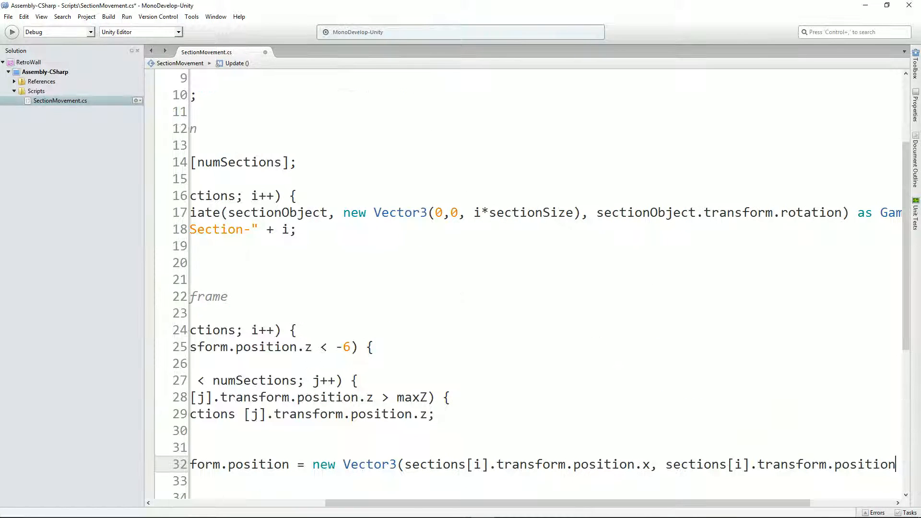
type("/.y")
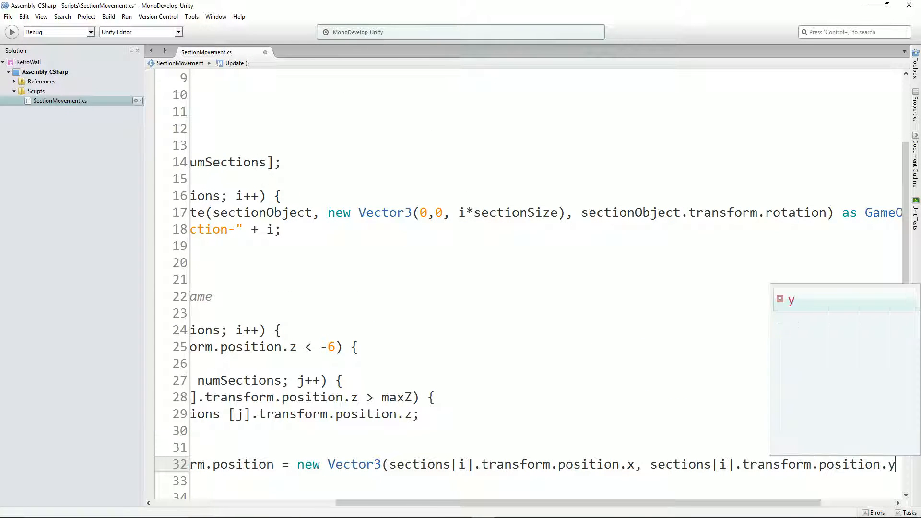
Complete the Vector3 with maxZ + sectionSize as its z argument and close the statement.
type(", maxZ")
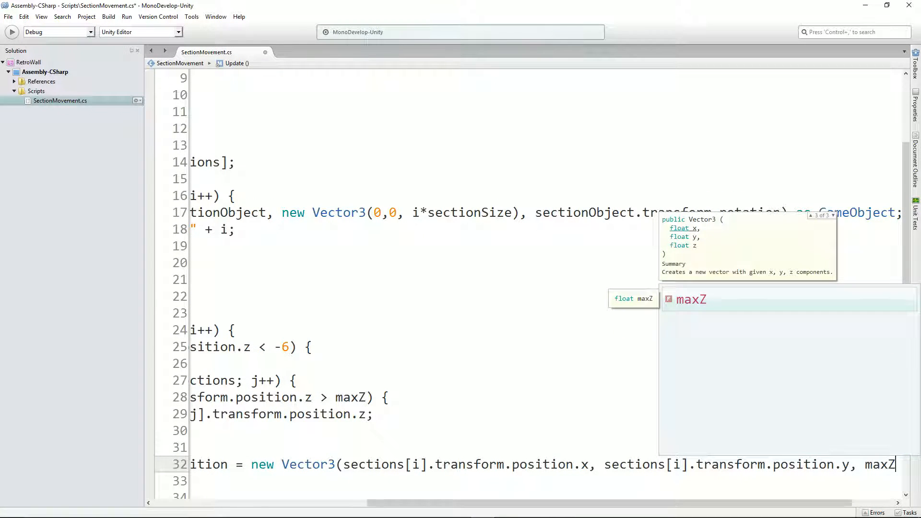
type("+sectio")
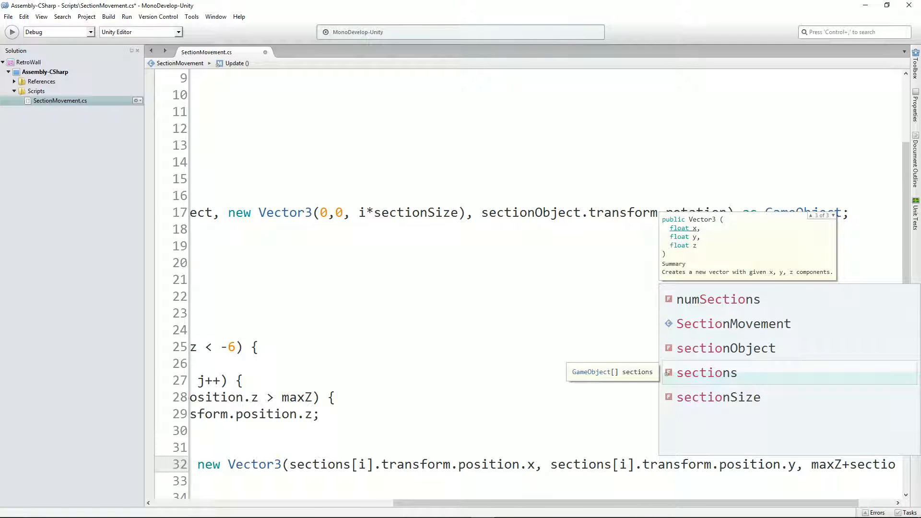
key("Down")
key("Return")
type(")")
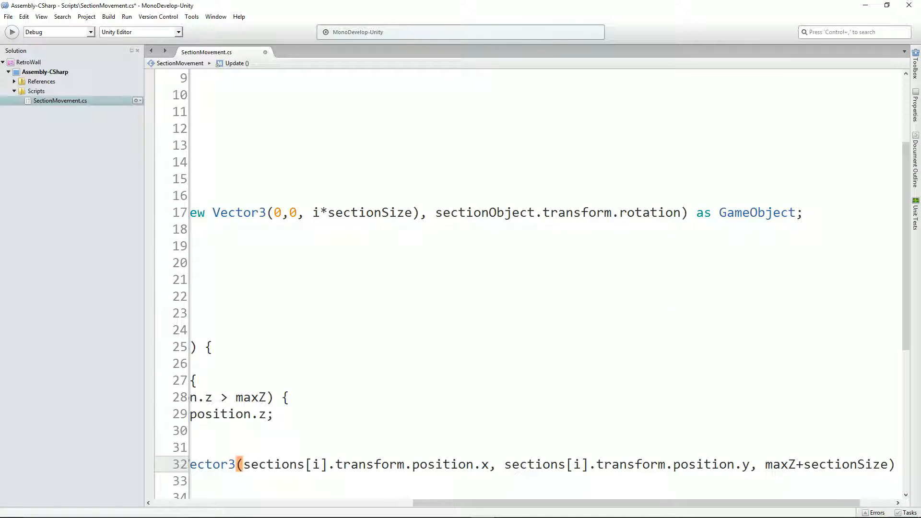
type(";")
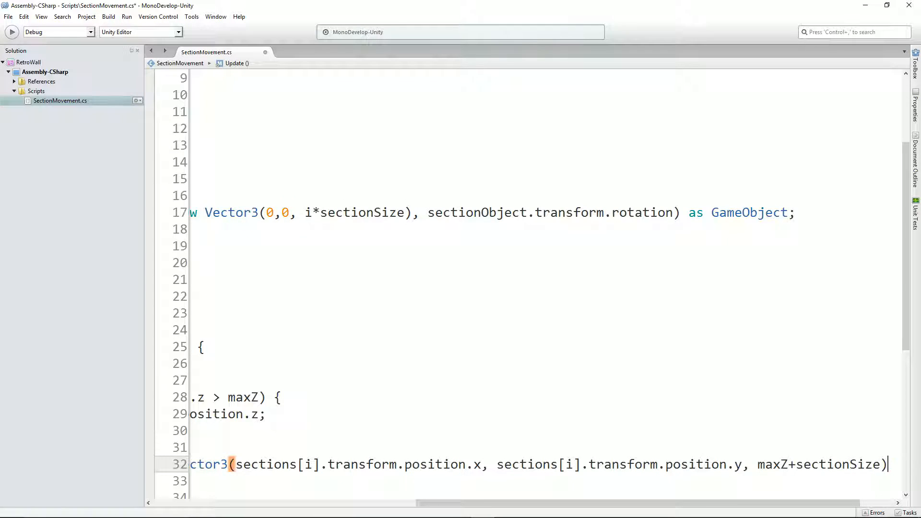
type(";")
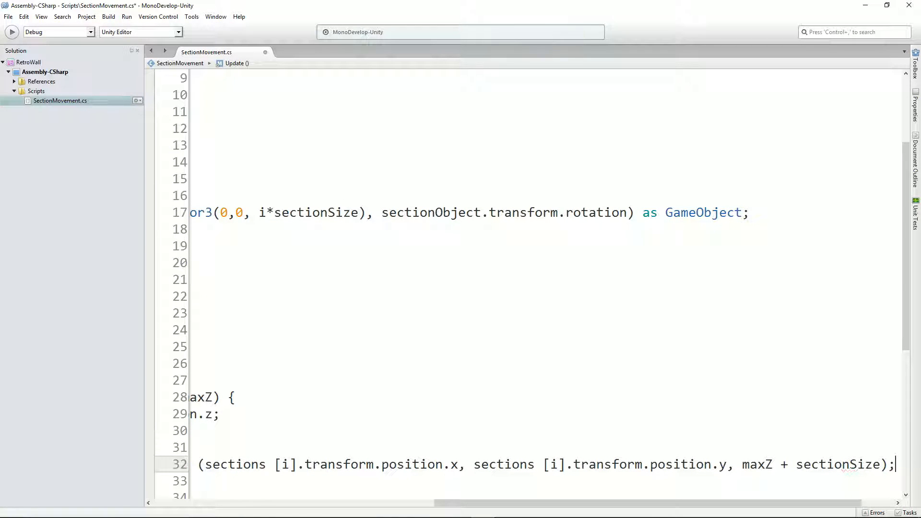
Review the maxZ logic, save the script, and play the scene in Unity to test the section repositioning.
key("Home")
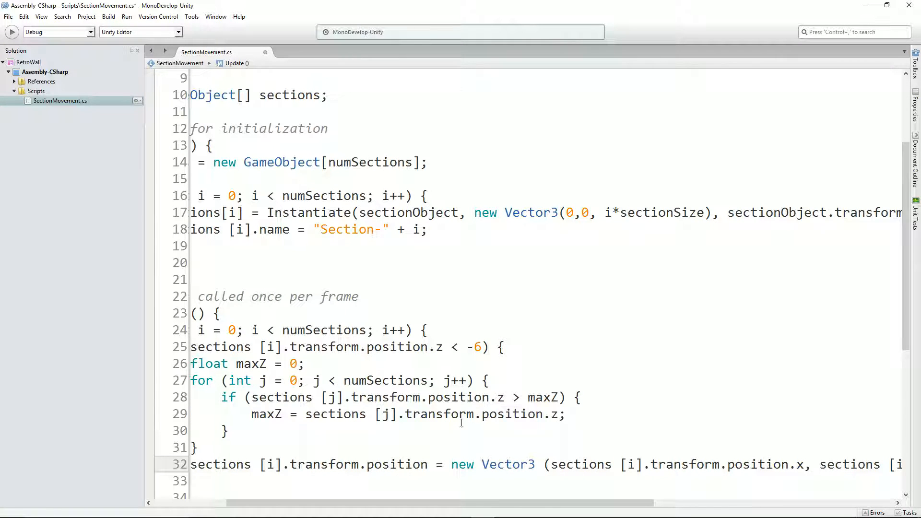
scroll(468, 409, "down", 1, "ctrl")
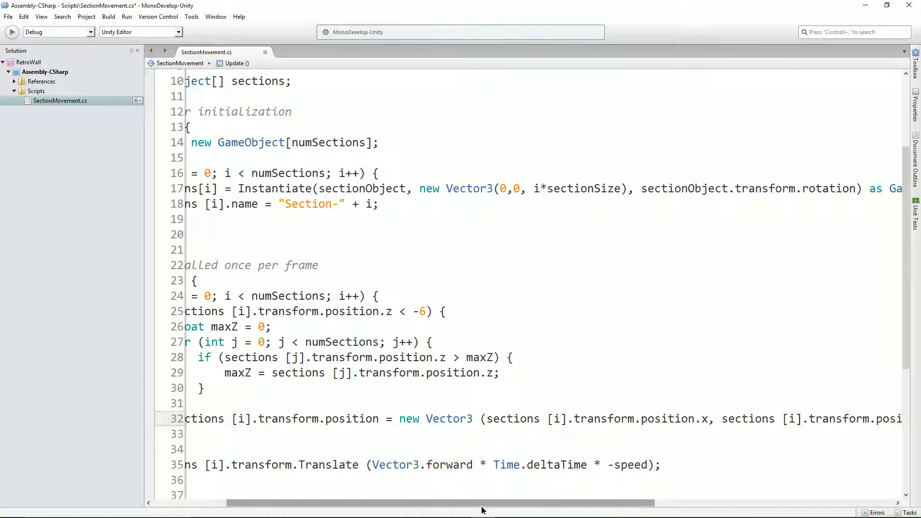
left_click_drag(482, 504, 457, 503)
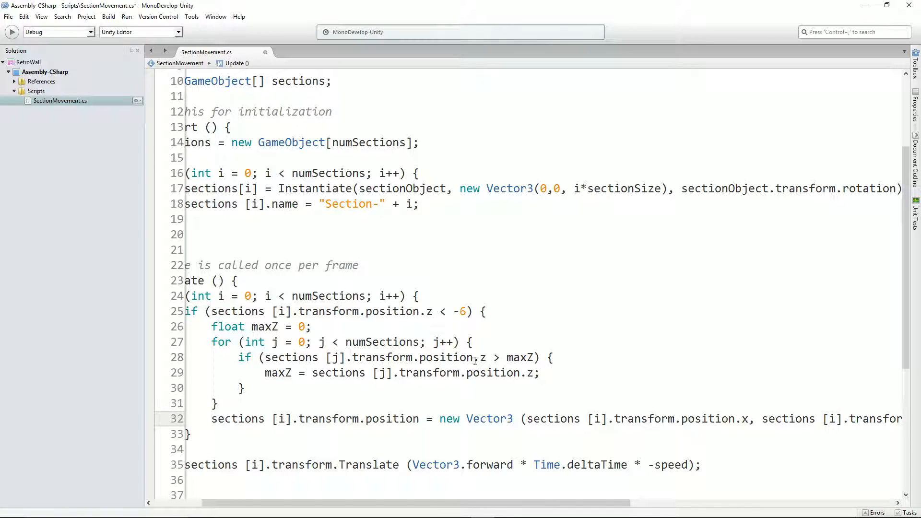
left_click_drag(506, 359, 519, 359)
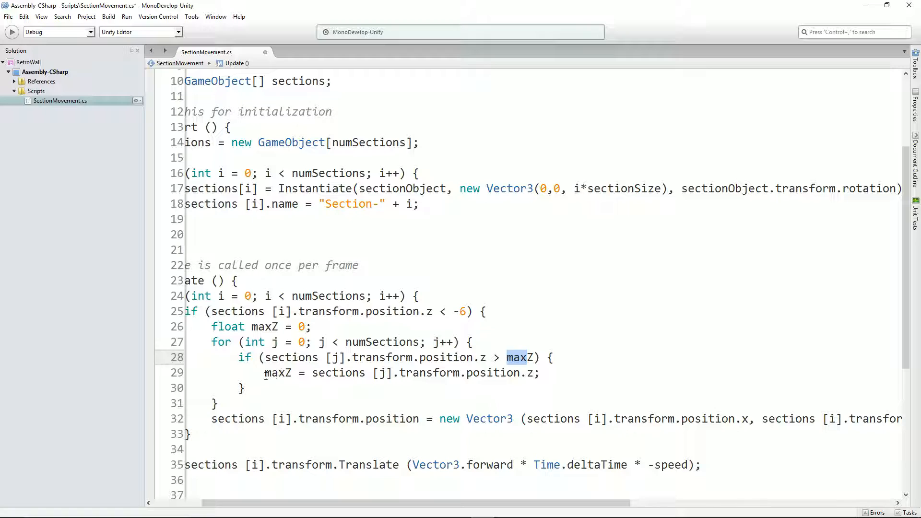
left_click_drag(265, 373, 298, 374)
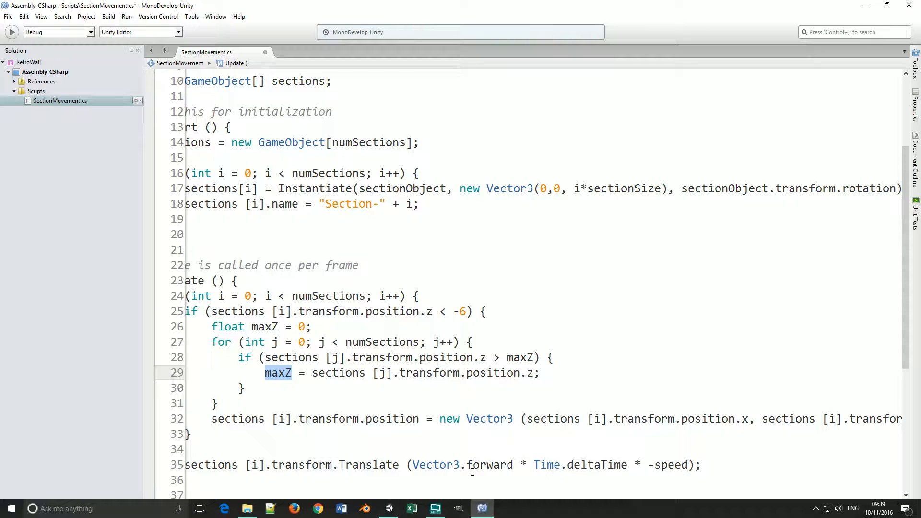
left_click_drag(484, 505, 452, 504)
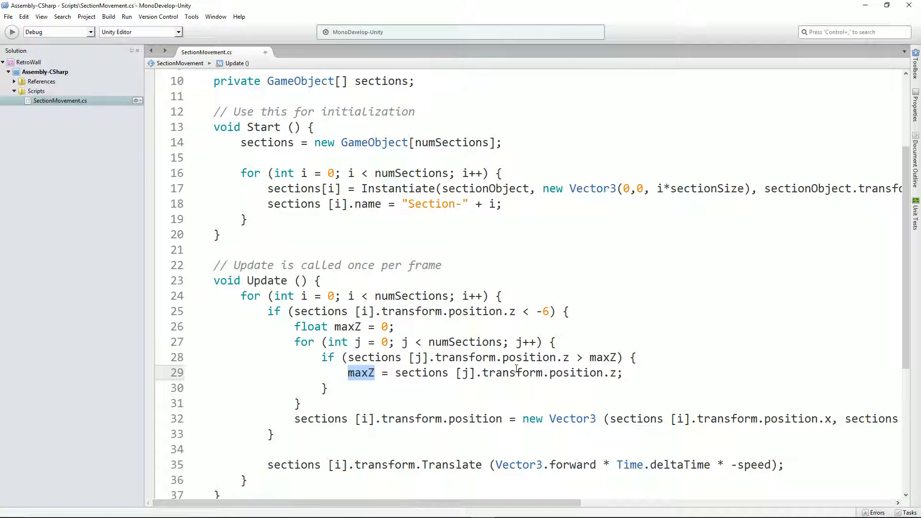
key("alt+Tab")
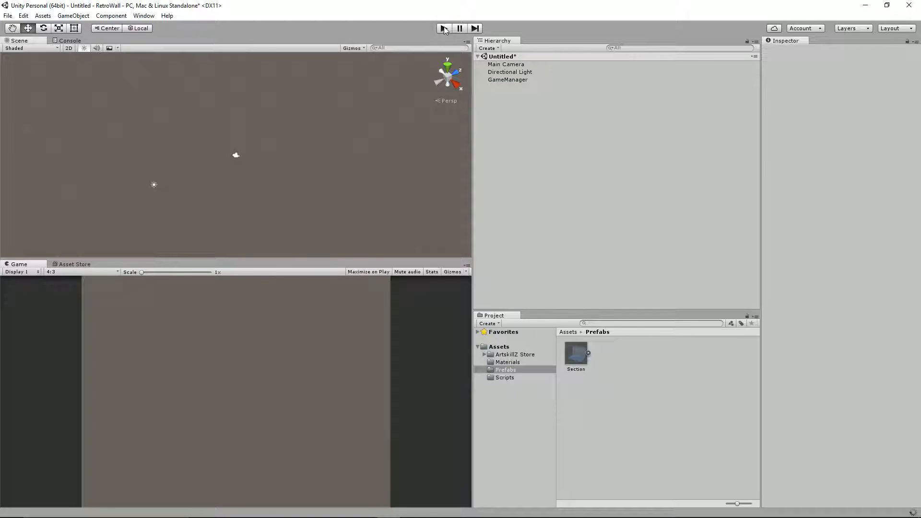
left_click(445, 28)
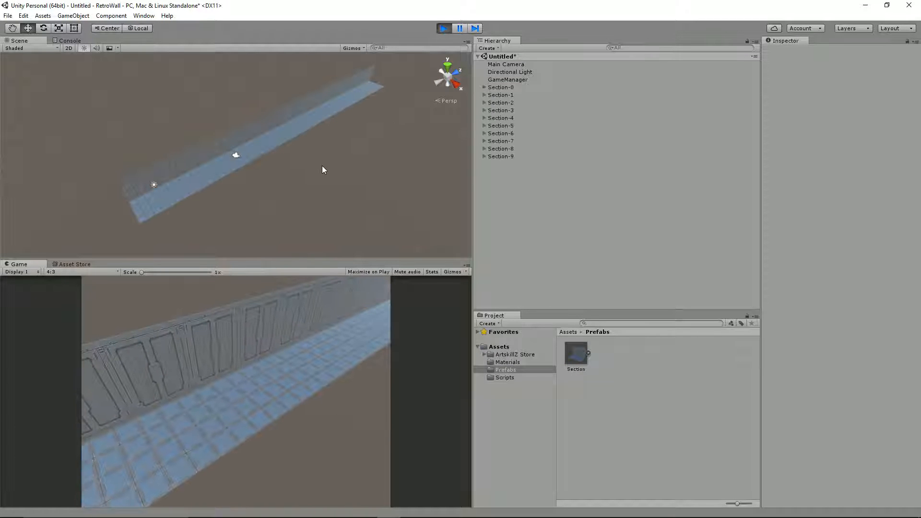
Select Section-0 in the running scene to watch its z position, and enlarge the Game view.
left_click(134, 203)
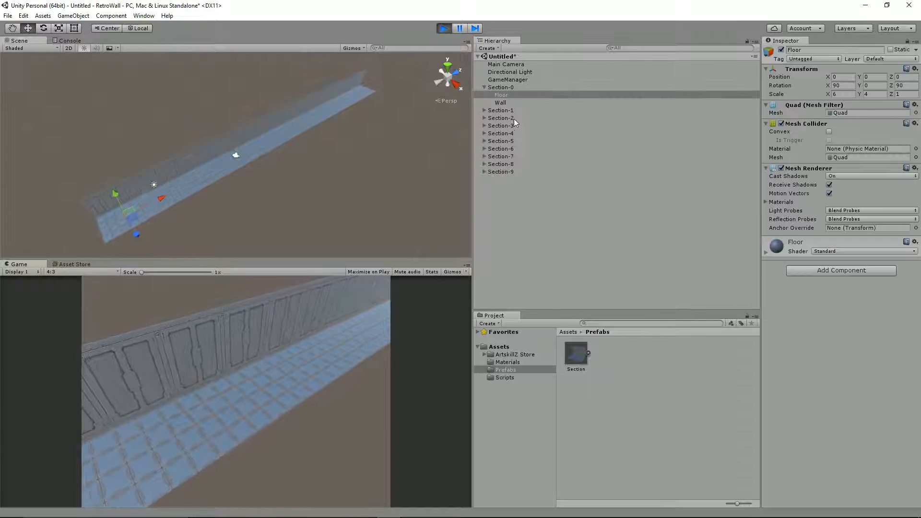
left_click(499, 88)
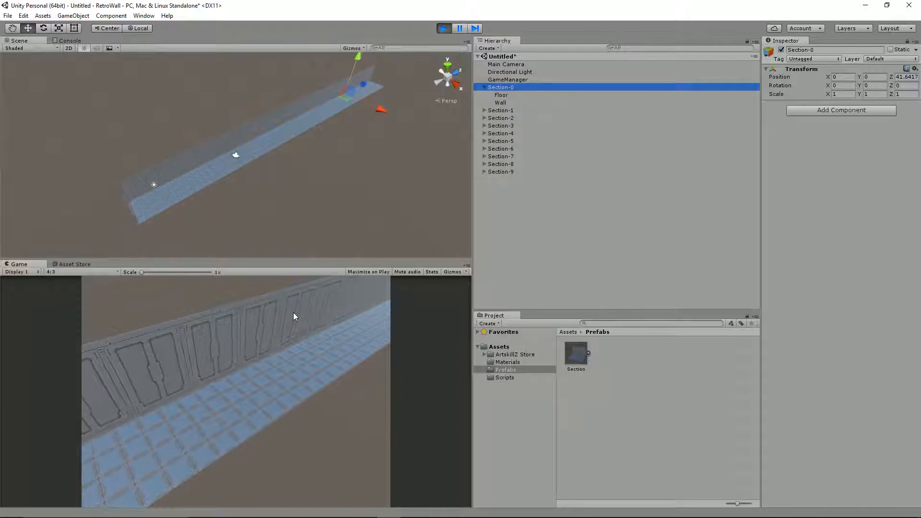
left_click_drag(307, 260, 314, 197)
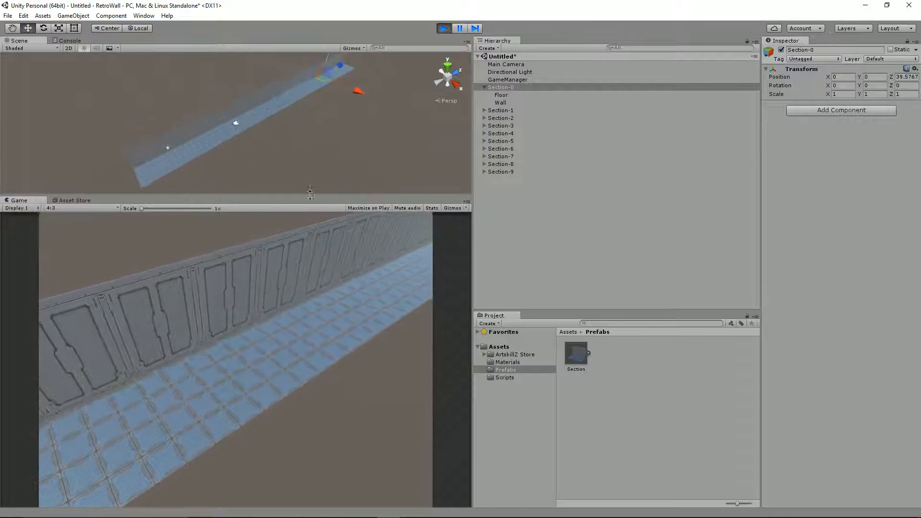
Stop playback, enable Maximize on Play, and run the scene once more to check the maximized scrolling wall.
key("ctrl+p")
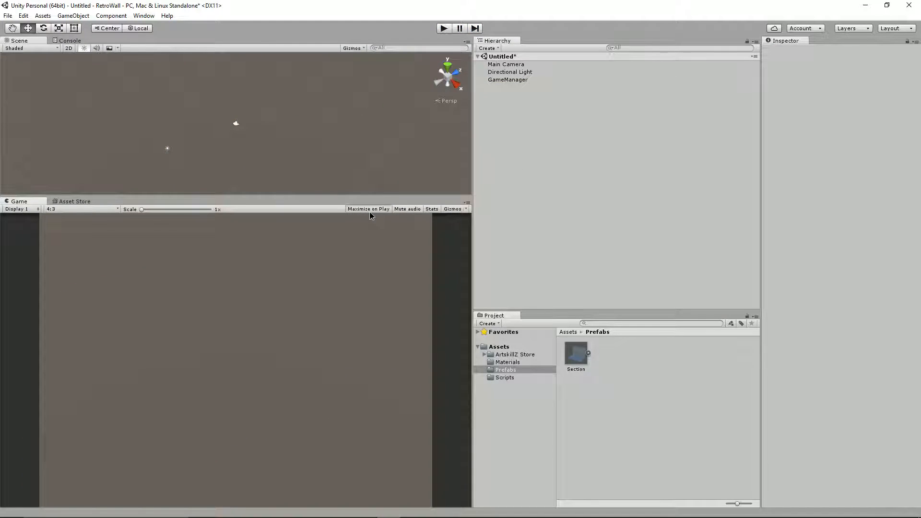
left_click(444, 28)
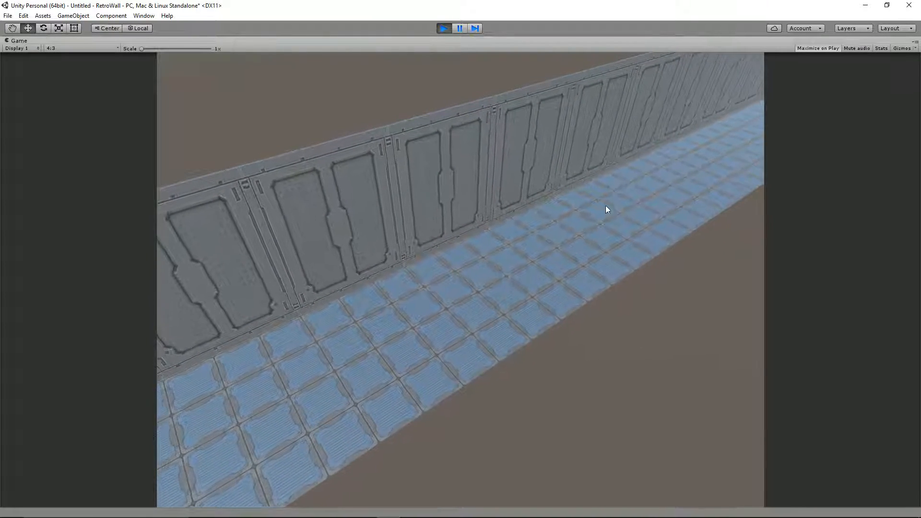
left_click(443, 28)
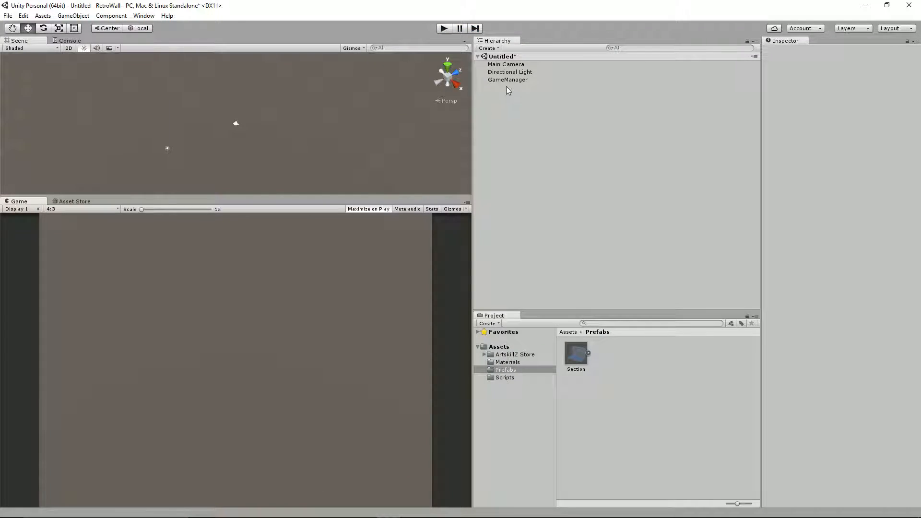
Switch to MonoDevelop and review the z < -6 repositioning block and the Translate line in SectionMovement's Update method.
key("alt+Tab")
scroll(404, 291, "down", 2)
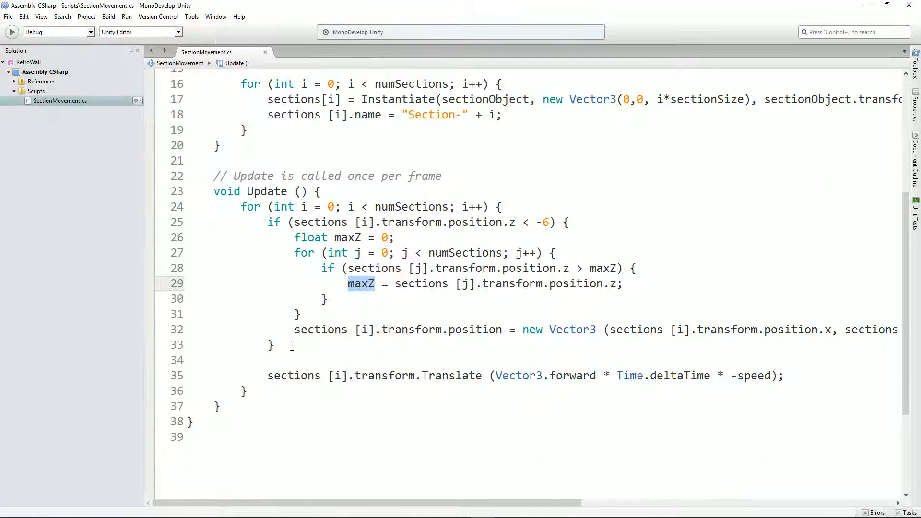
left_click_drag(292, 346, 189, 222)
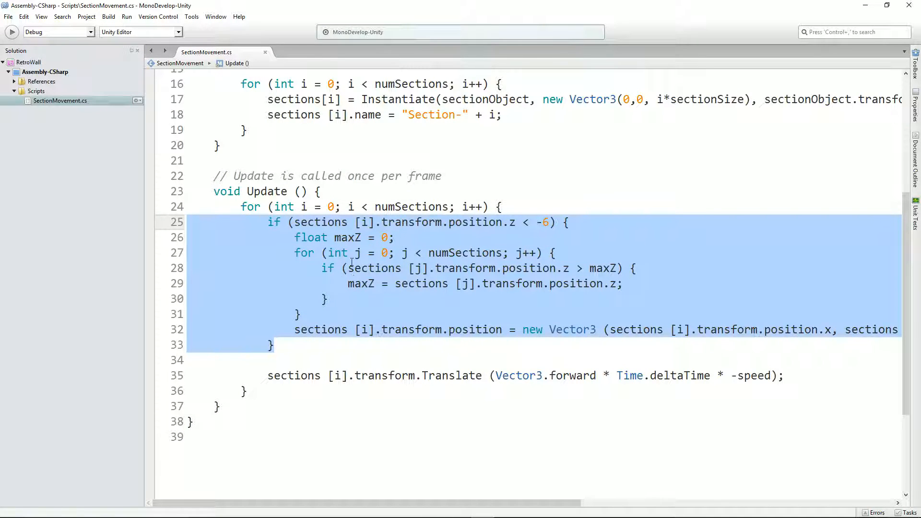
left_click(270, 376)
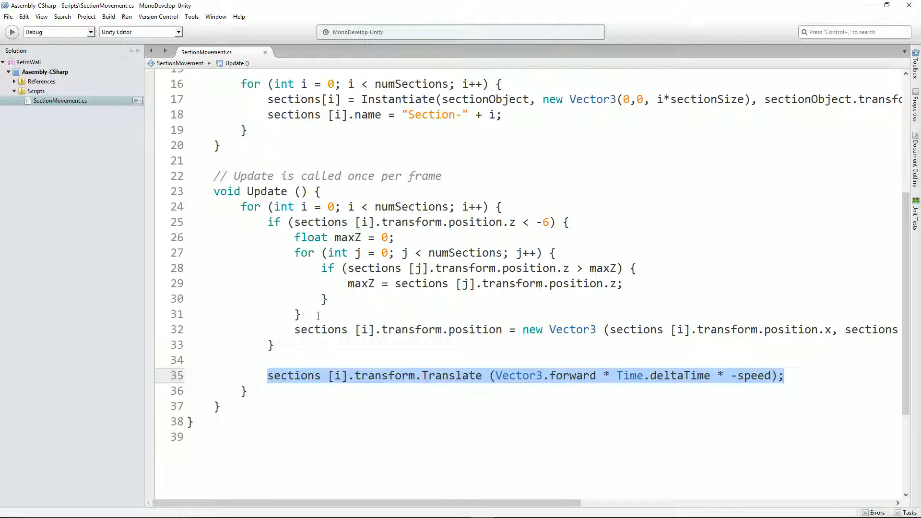
left_click_drag(293, 344, 189, 222)
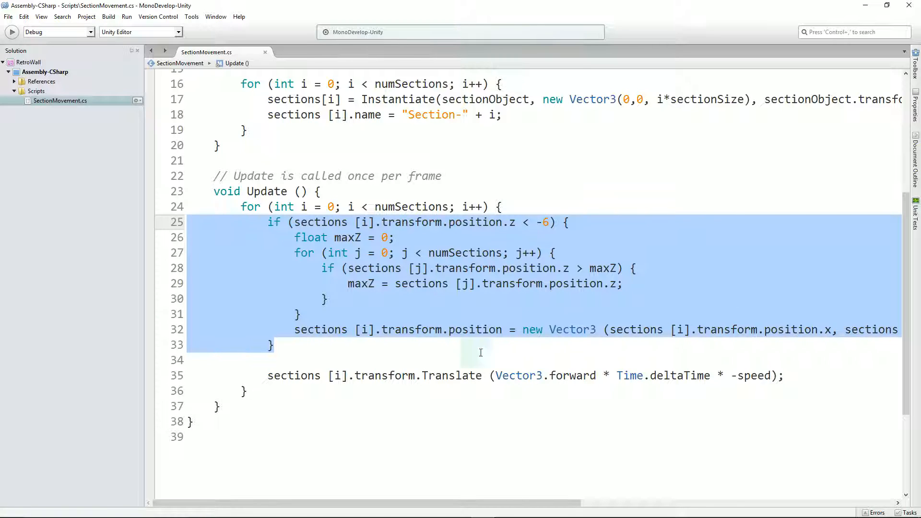
key("alt+Tab")
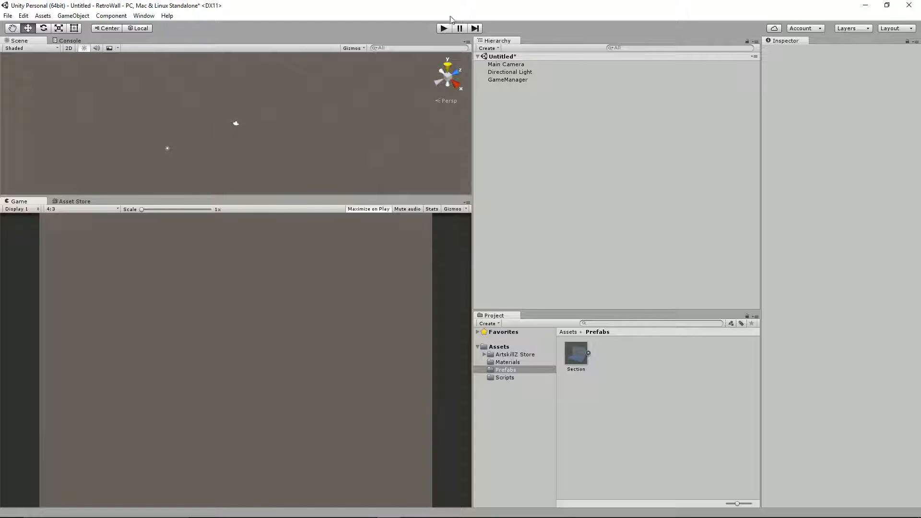
key("alt+Tab")
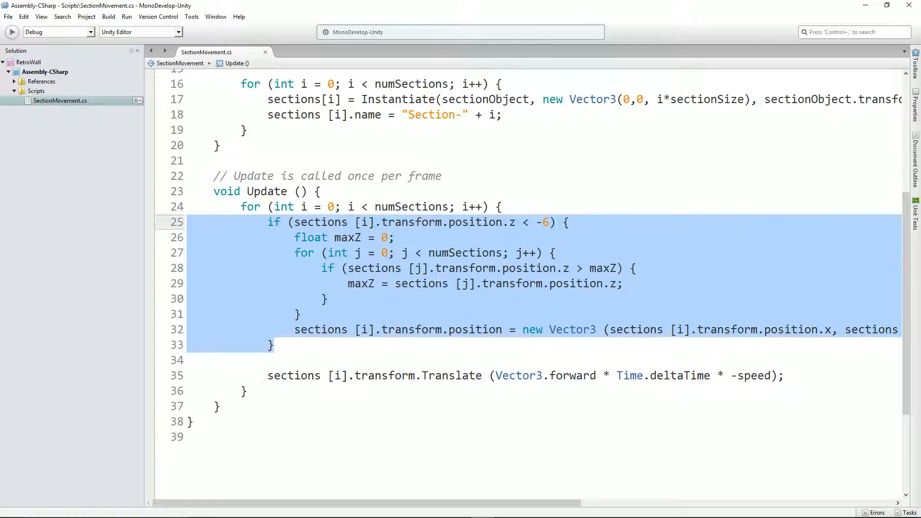
left_click(478, 283)
Return to Unity, play the scene to watch the wall sections scroll, and stop it.
key("alt+Tab")
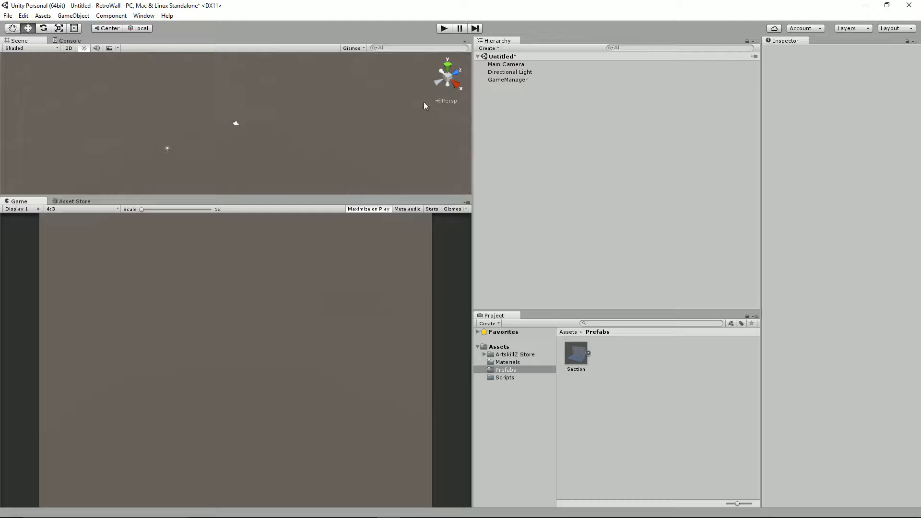
left_click(443, 29)
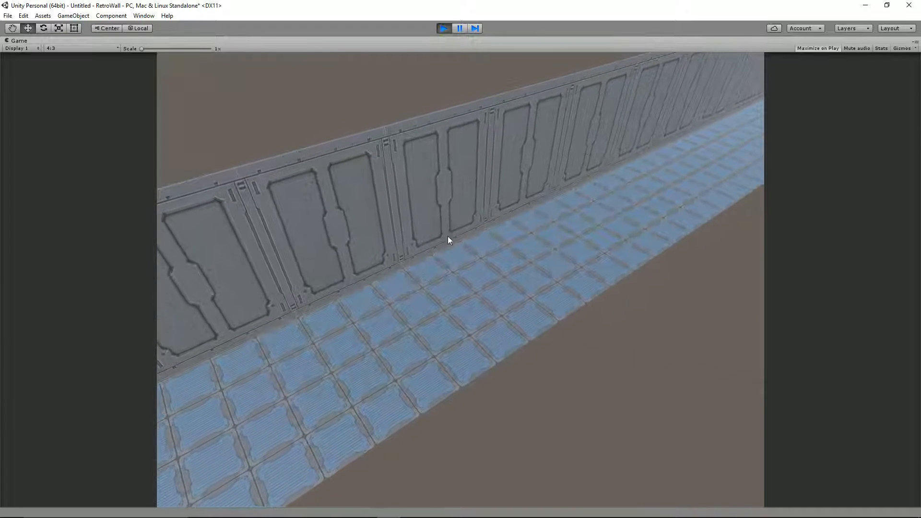
left_click(443, 28)
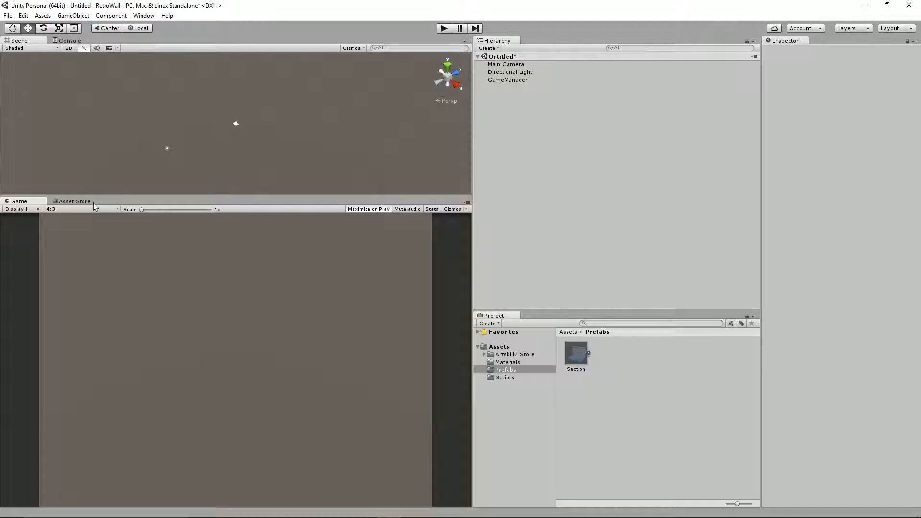
Search the Asset Store for "spaceship", limit the results to free assets, and enlarge the store view.
left_click(76, 202)
left_click_drag(161, 195, 155, 245)
left_click(89, 281)
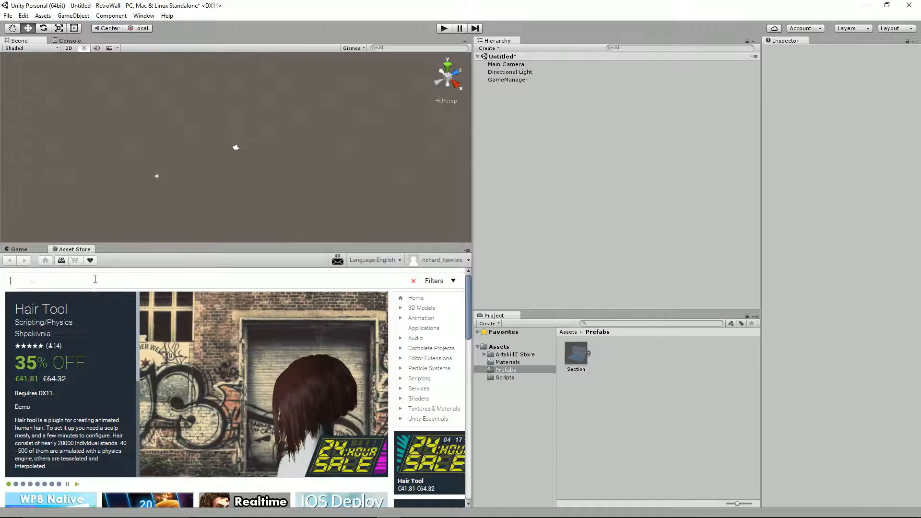
type("spaceship")
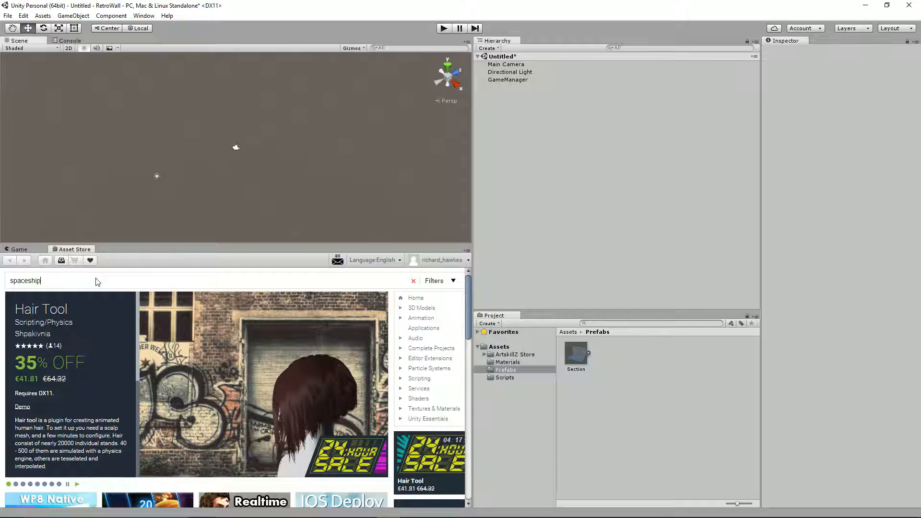
key("Return")
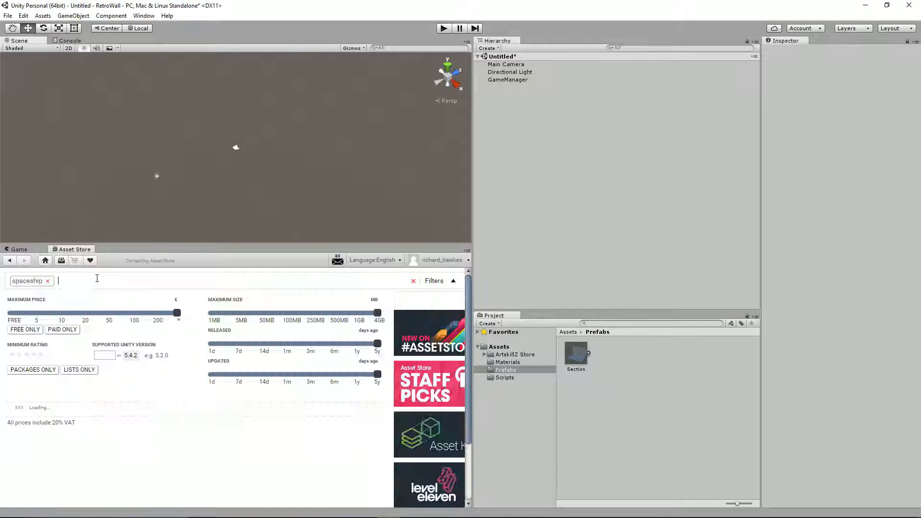
left_click(37, 330)
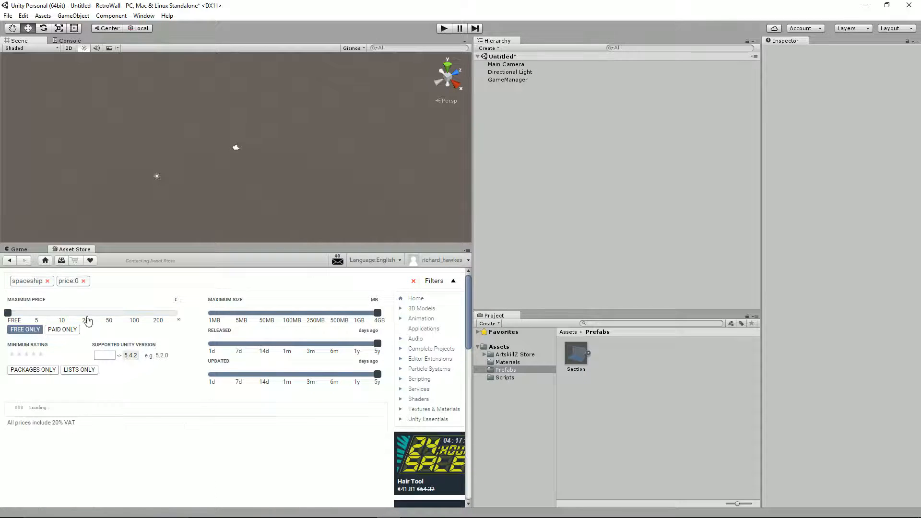
left_click_drag(238, 243, 238, 185)
Examine the Galactic Heroes Cartoon Spaceship package, including its wireframe preview, and return to the search results.
left_click(165, 395)
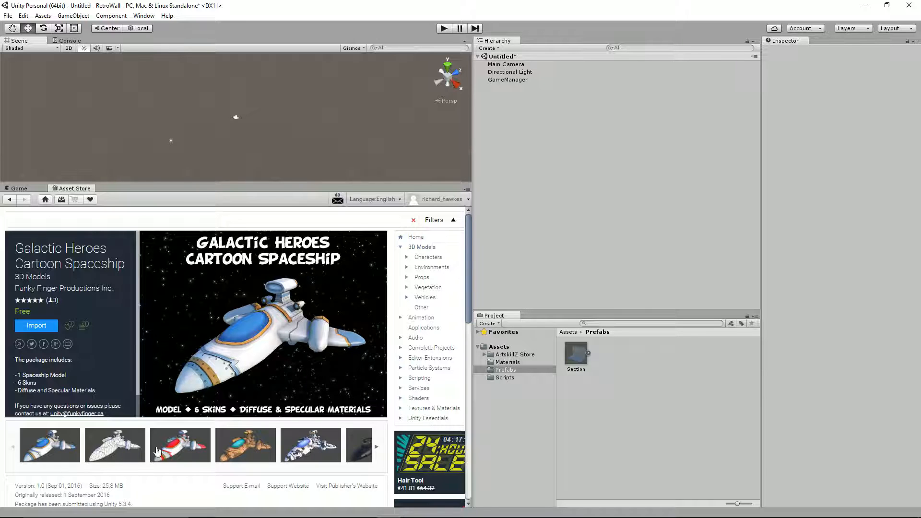
left_click(120, 453)
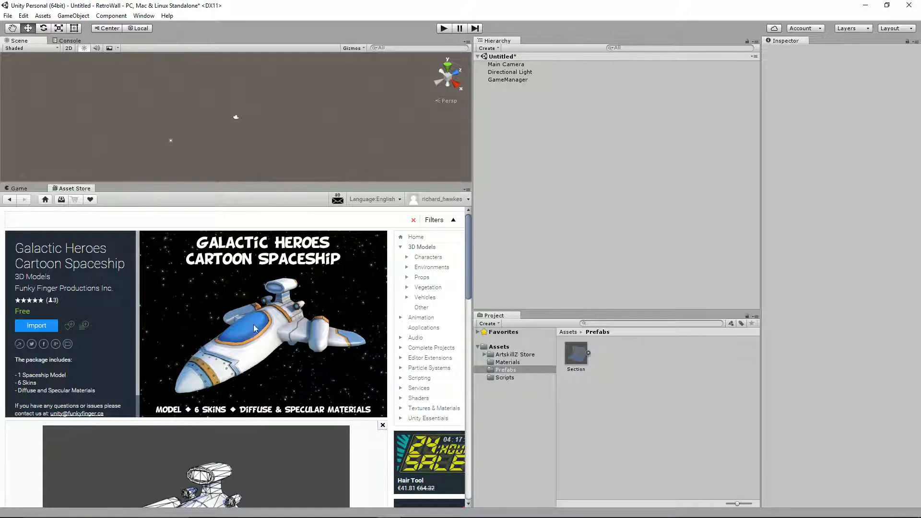
scroll(246, 313, "down", 2)
scroll(248, 445, "down", 2)
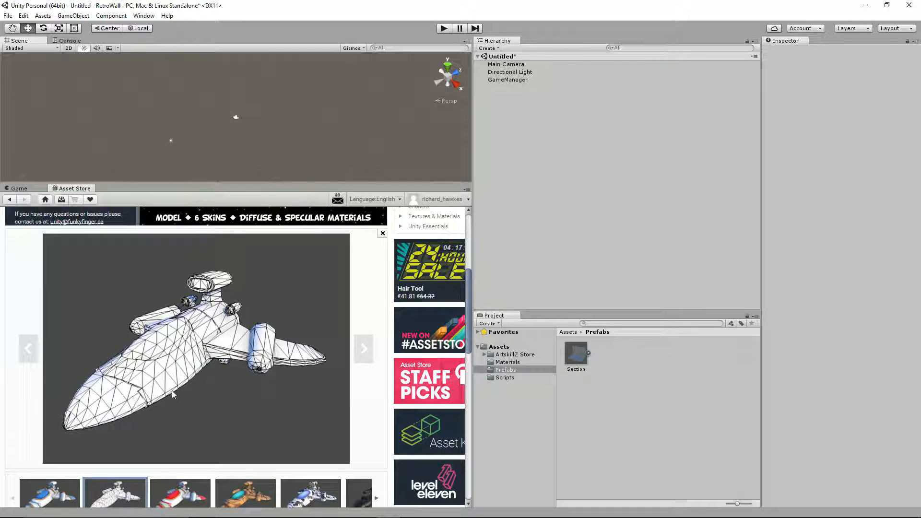
scroll(313, 296, "up", 4)
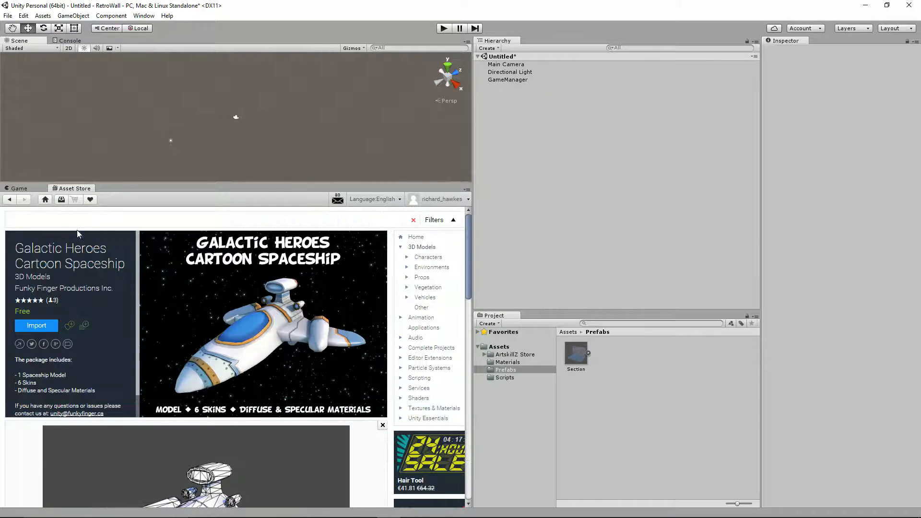
left_click(9, 200)
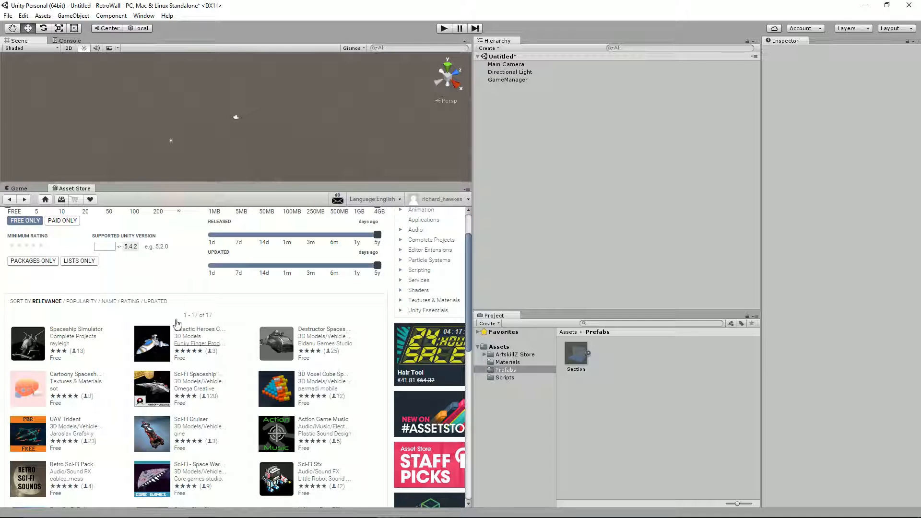
left_click(149, 352)
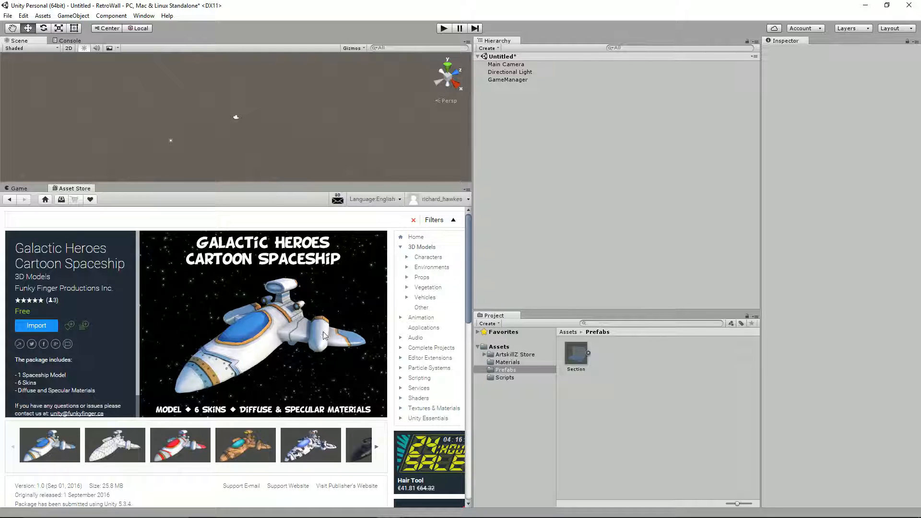
left_click(9, 199)
Browse the remaining free spaceship results, examine the Free Space Ships package and its preview image, and return to the results.
scroll(189, 402, "down", 1)
scroll(188, 402, "down", 1)
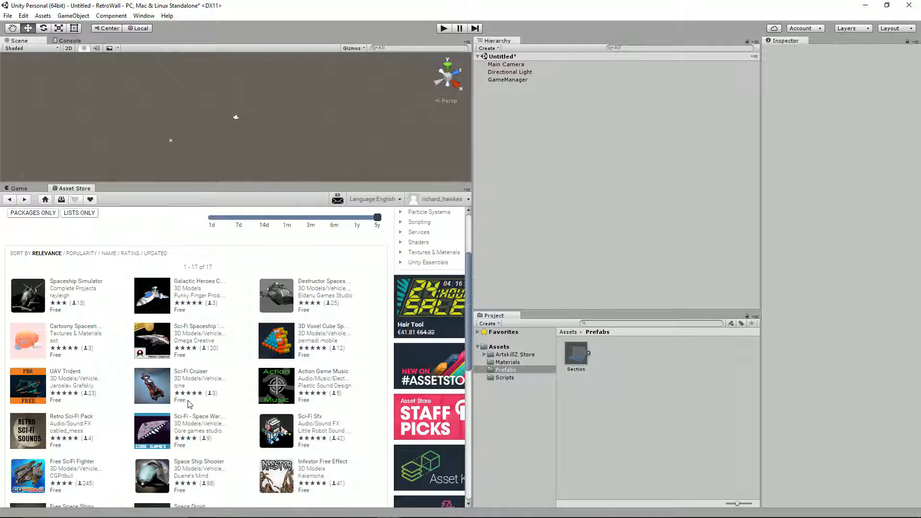
scroll(188, 402, "down", 1)
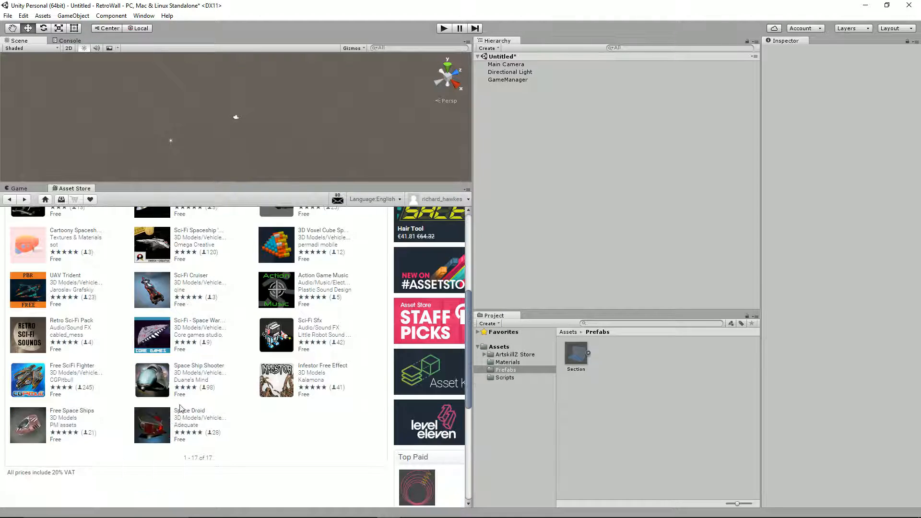
left_click(32, 430)
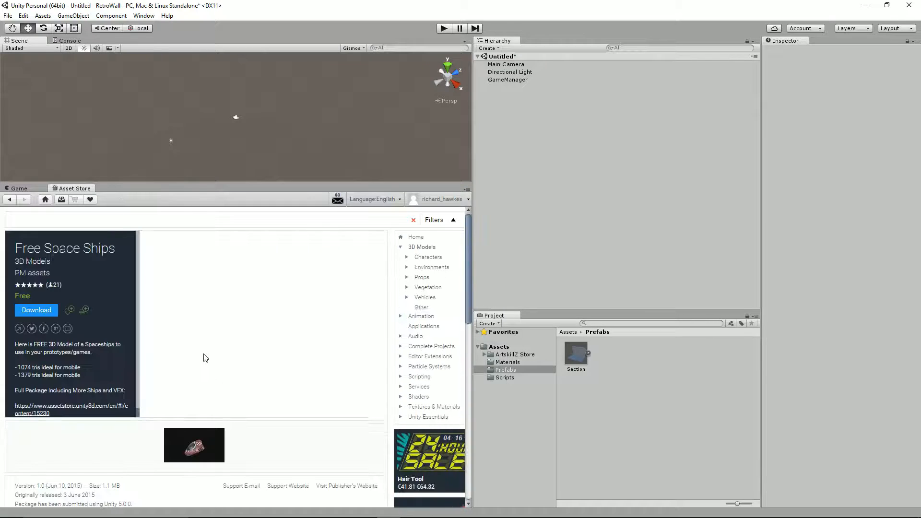
left_click(211, 443)
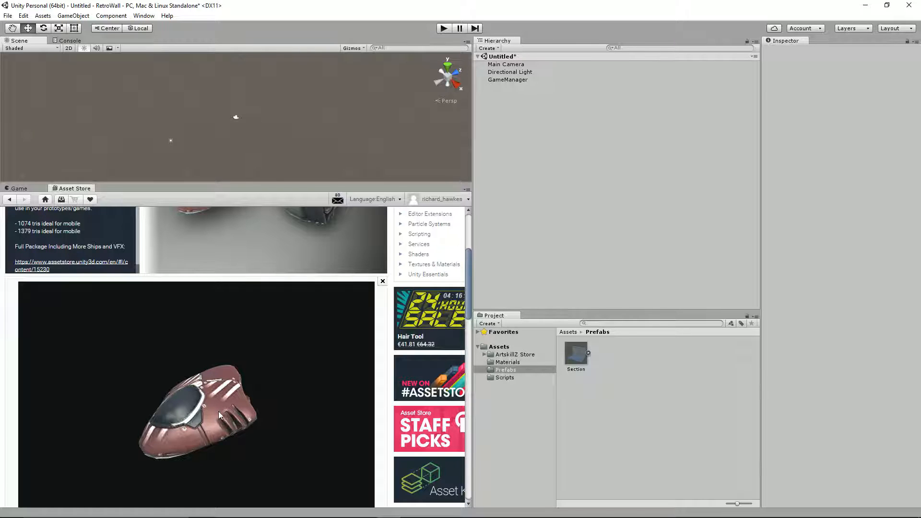
scroll(217, 411, "up", 3)
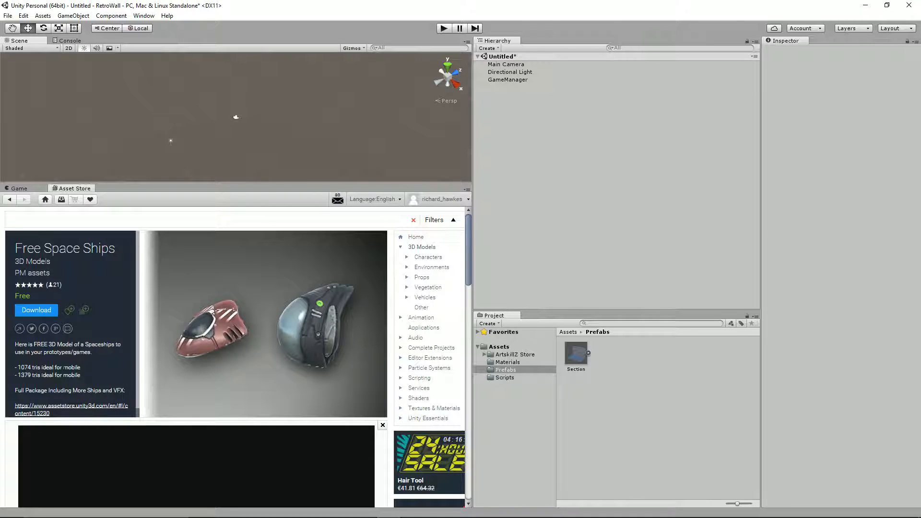
scroll(85, 366, "down", 3)
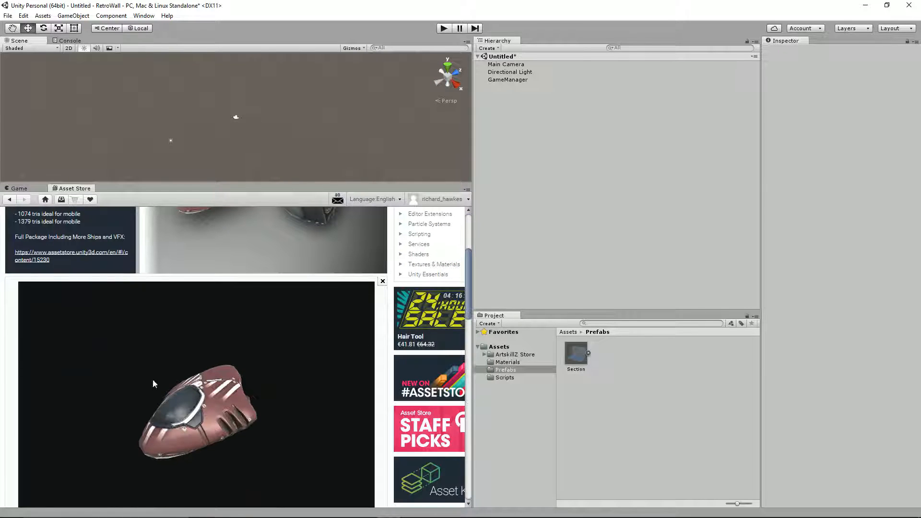
scroll(168, 391, "up", 3)
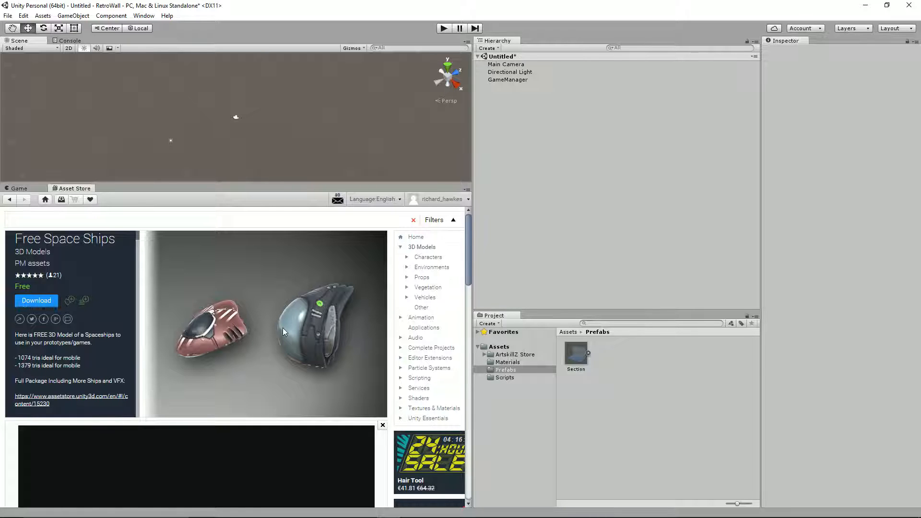
scroll(283, 327, "down", 1)
scroll(252, 319, "down", 3)
scroll(284, 338, "up", 3)
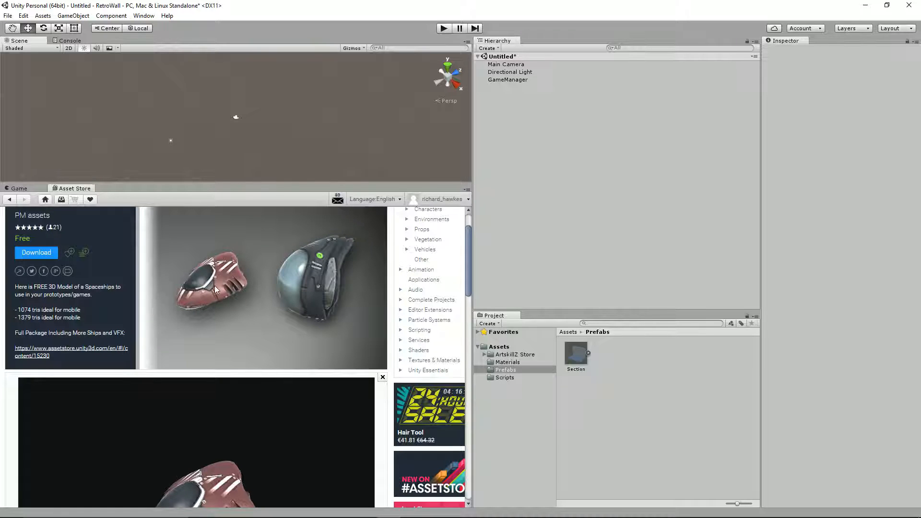
scroll(71, 292, "up", 1)
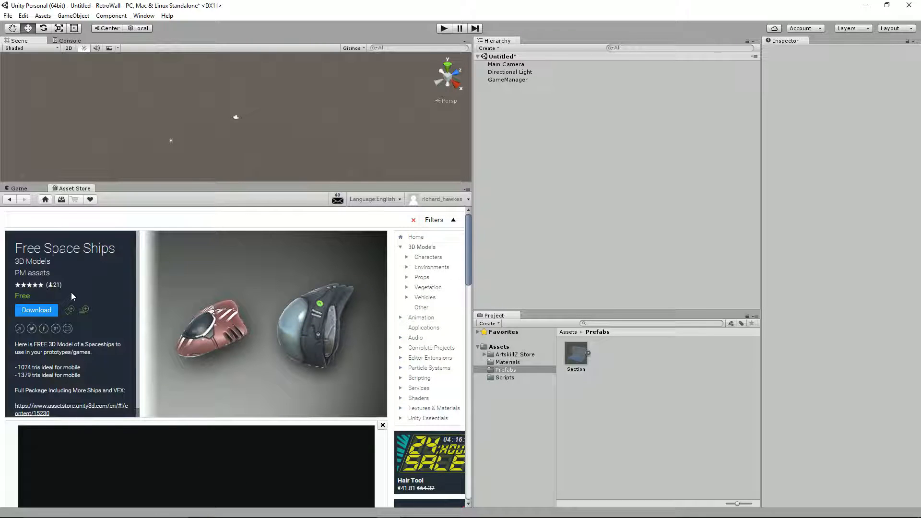
left_click(9, 199)
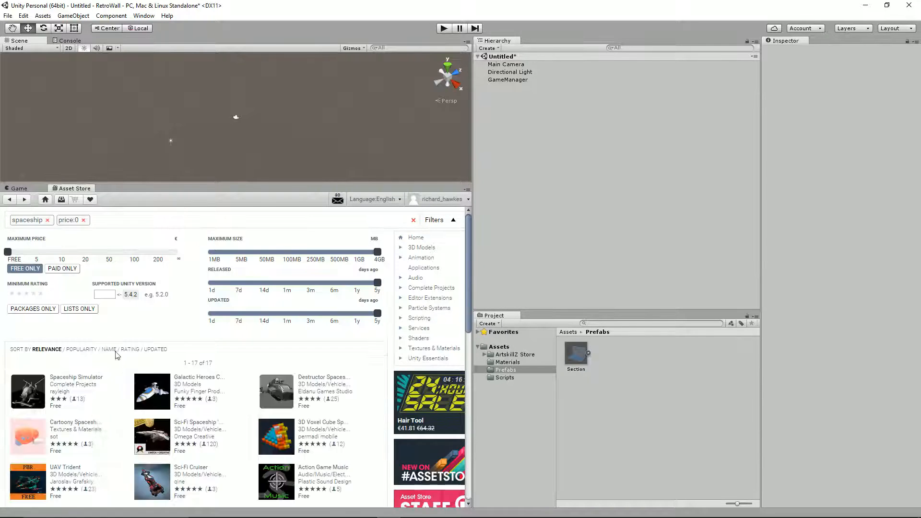
Look at the Galactic Heroes Cartoon Spaceship package again, return to the search results and browse the remaining entries.
left_click(153, 394)
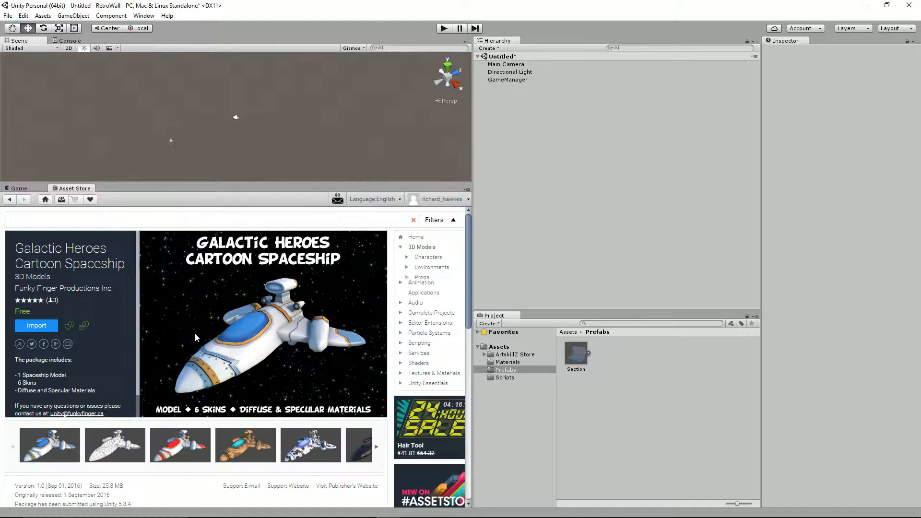
left_click(9, 199)
scroll(243, 383, "down", 2)
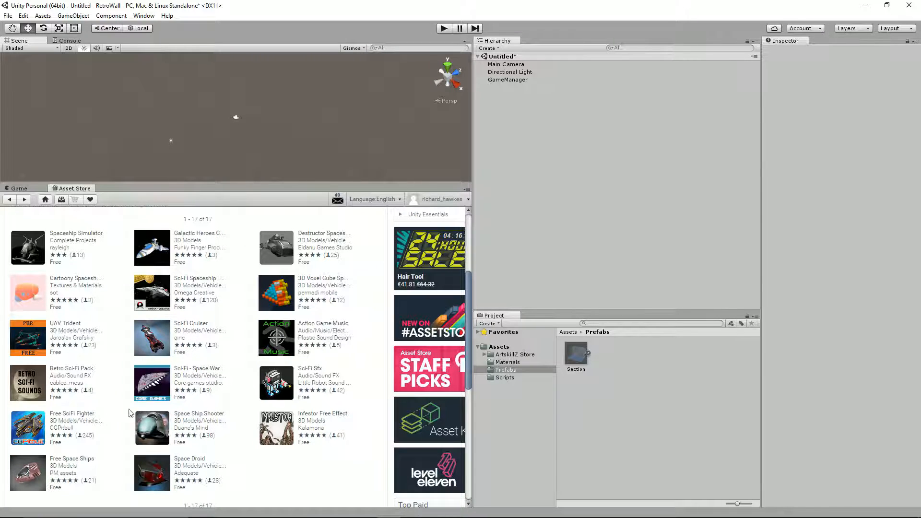
Open the Free SciFi Fighter package, review its contents, and download and import all of its files into the project.
left_click(35, 430)
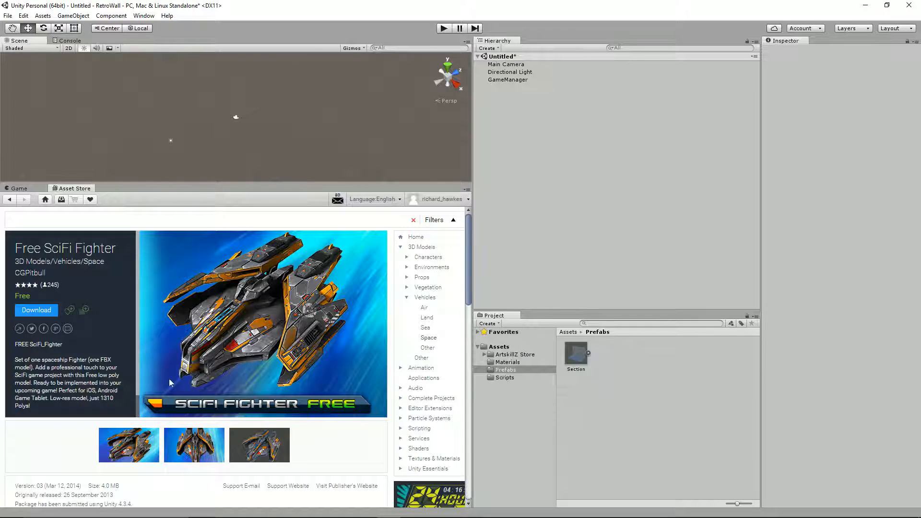
scroll(189, 386, "down", 3)
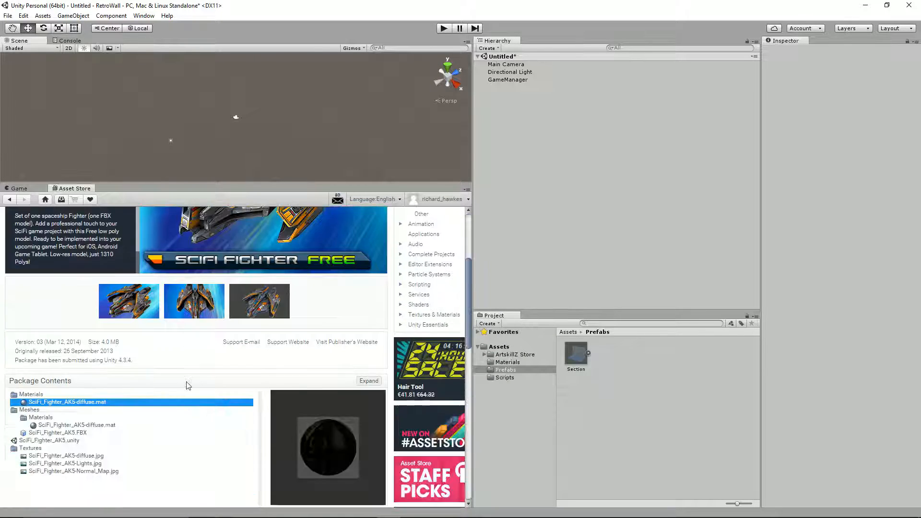
scroll(188, 386, "up", 3)
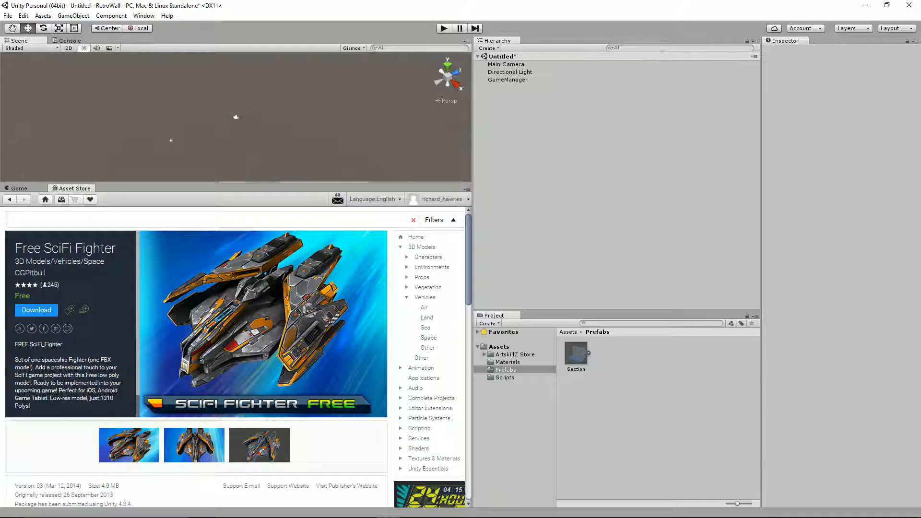
left_click(37, 310)
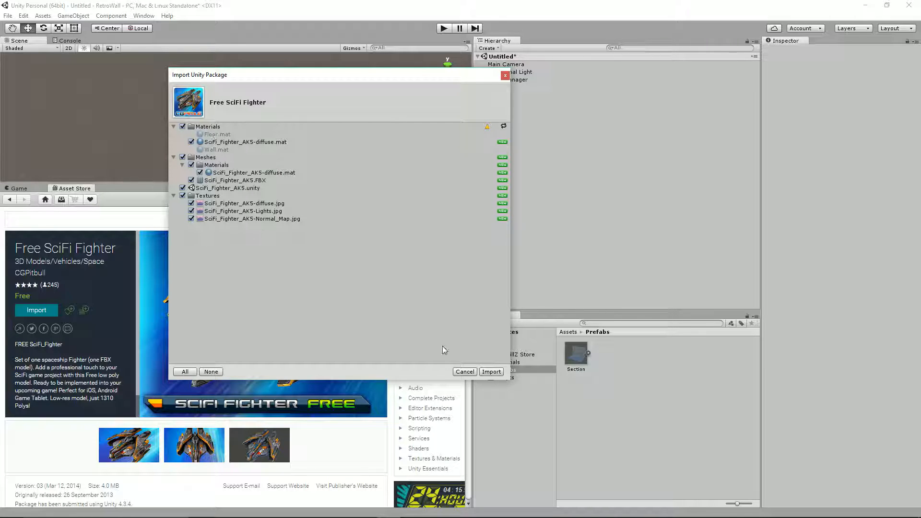
left_click(492, 372)
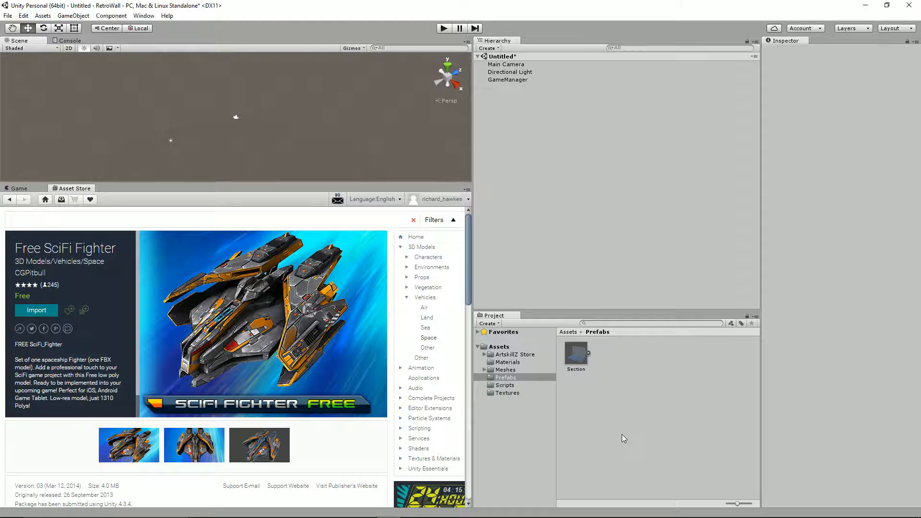
Examine the imported SciFi_Fighter_AK5-diffuse material in the project's Materials folder and check the Prefabs folder.
left_click(497, 349)
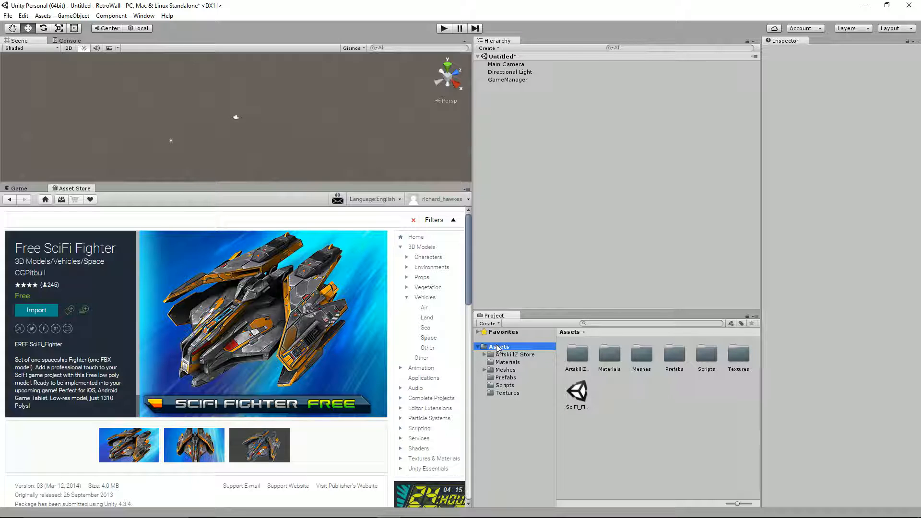
double_click(608, 365)
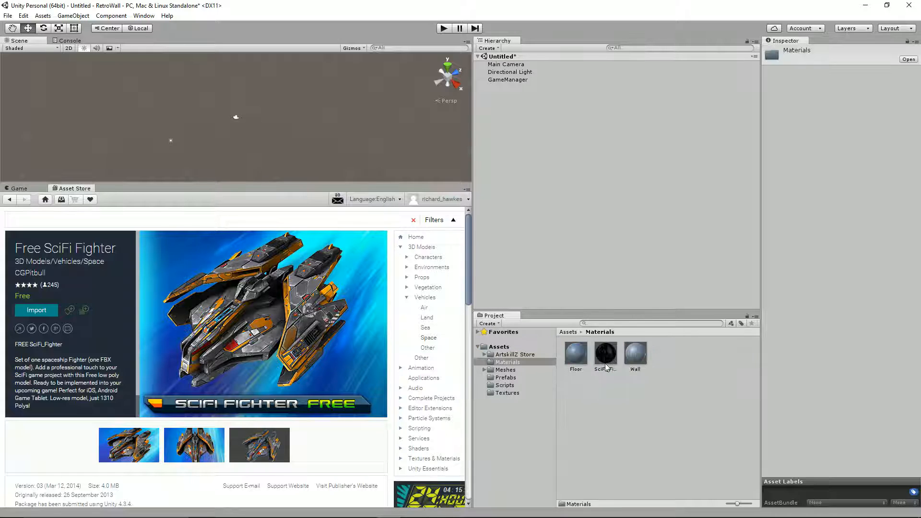
left_click(610, 363)
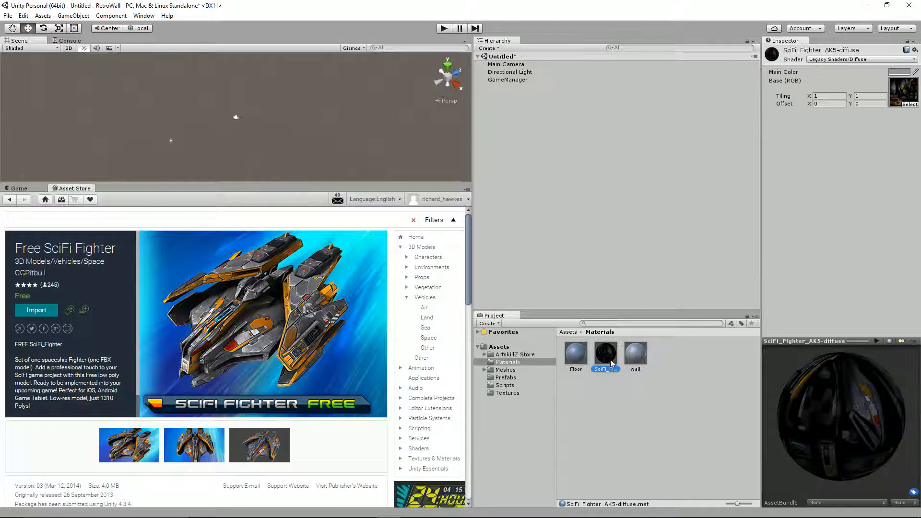
left_click(510, 379)
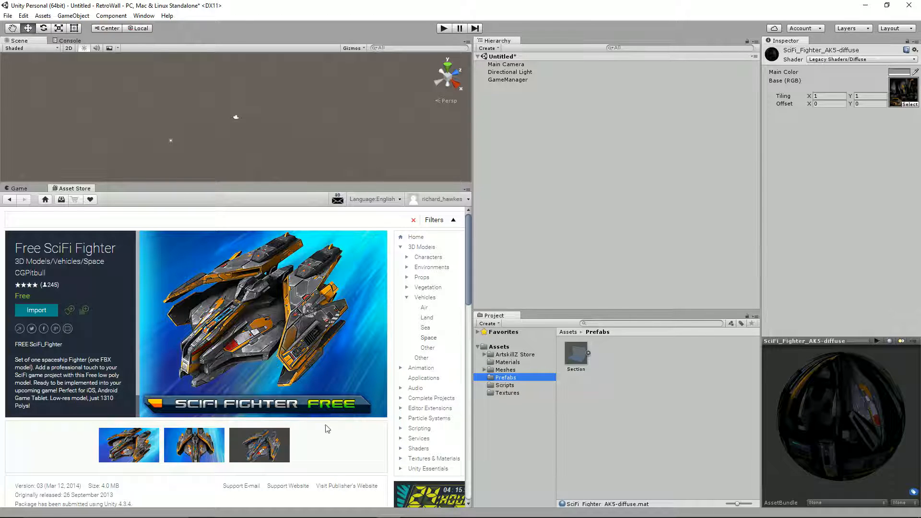
Add the SciFi_Fighter_AK5 model from the Meshes folder to the scene hierarchy.
left_click(508, 369)
left_click(602, 359)
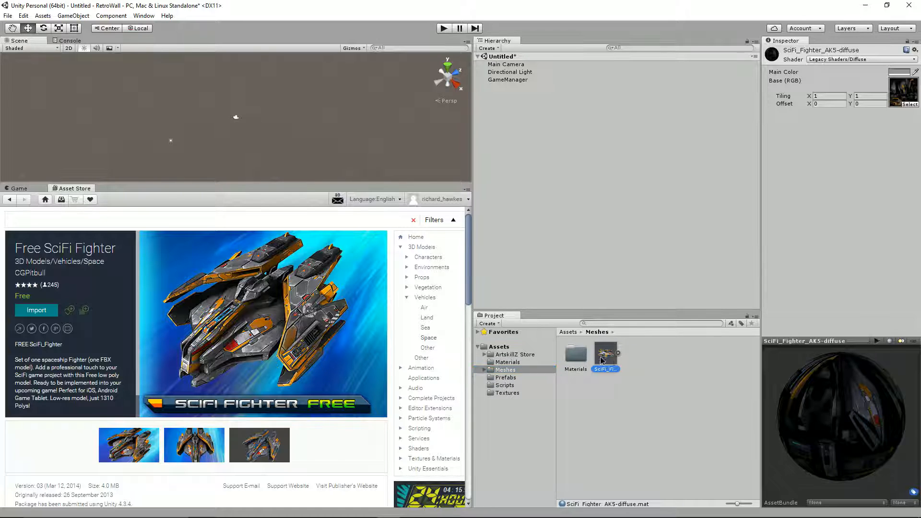
left_click_drag(605, 357, 530, 186)
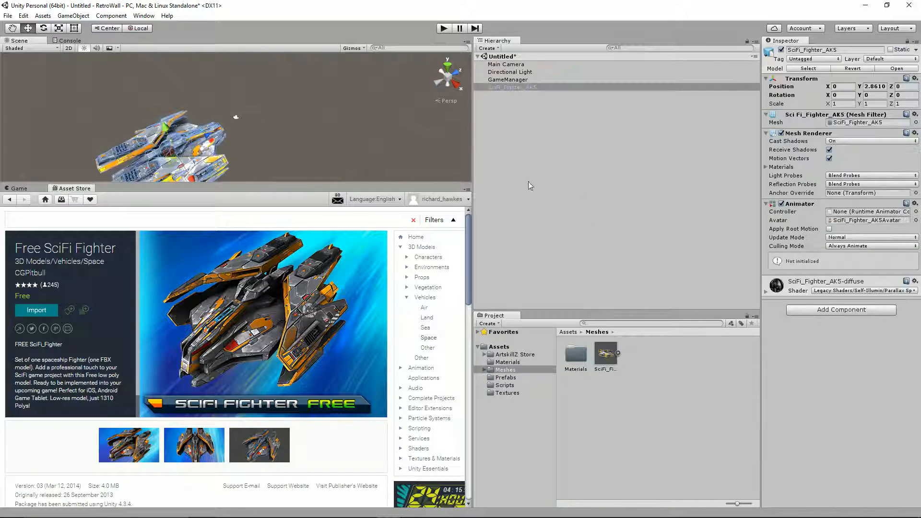
Enlarge the Scene view and reset the fighter's position to 0, 0, 0.
left_click_drag(341, 183, 342, 278)
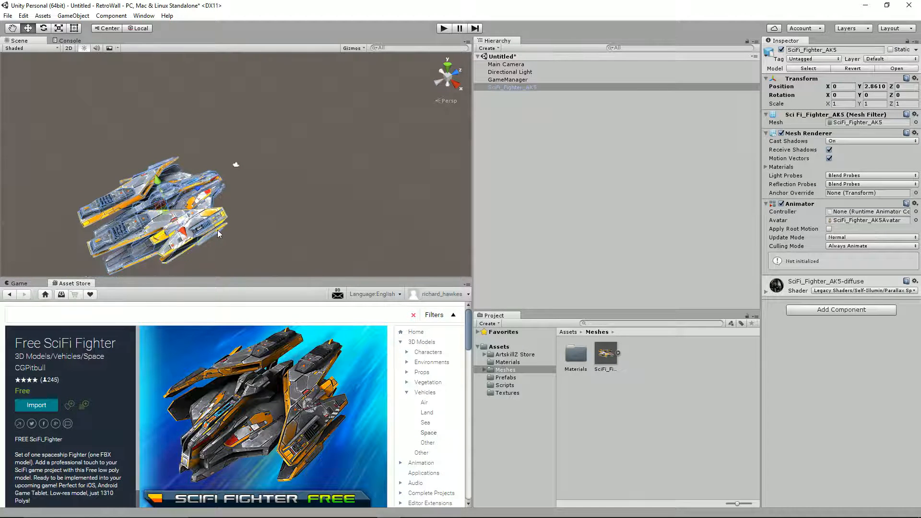
left_click_drag(220, 232, 424, 156, "alt")
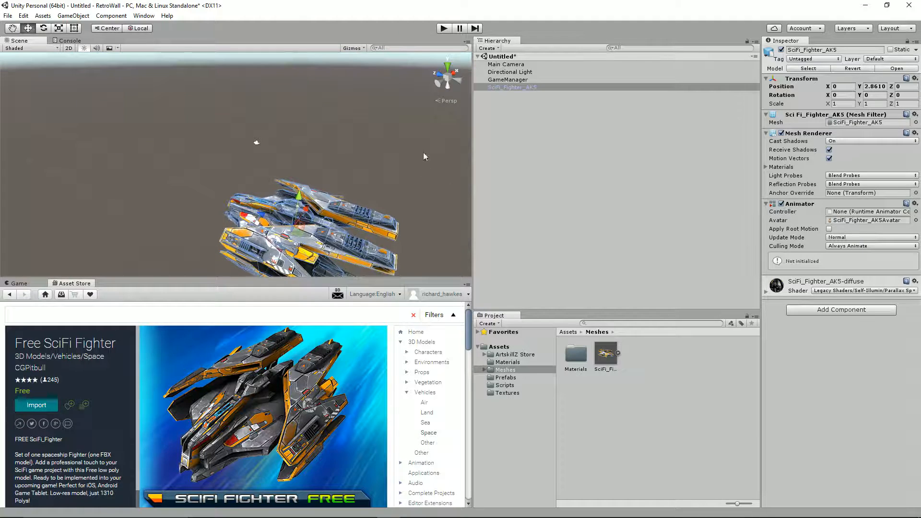
scroll(343, 183, "down", 3)
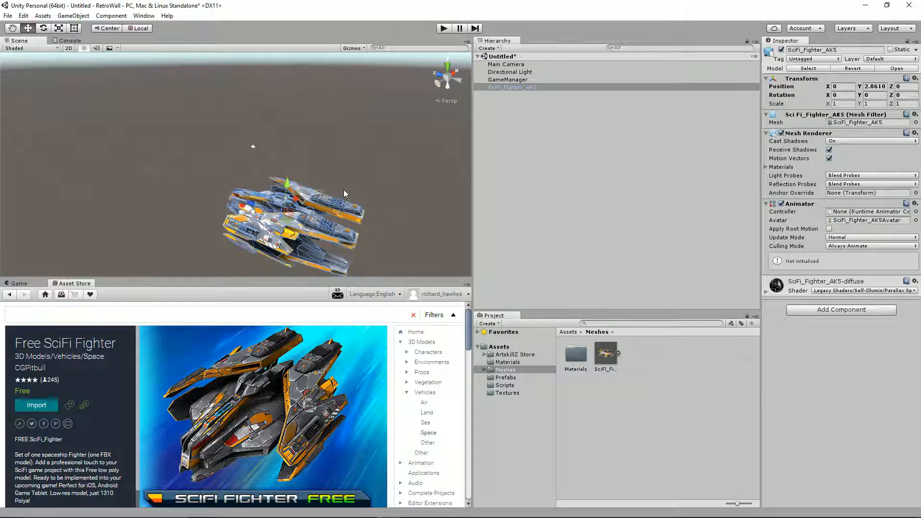
left_click(914, 79)
left_click(866, 90)
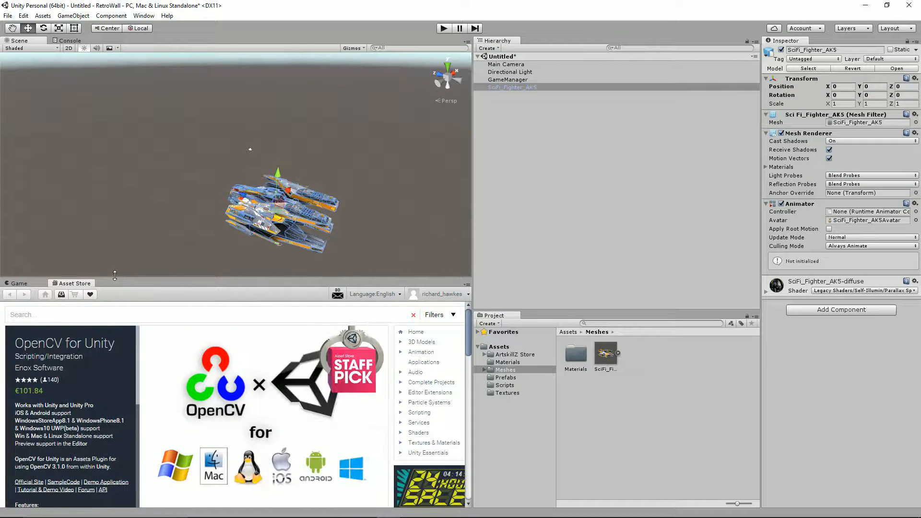
Enlarge the Game view, play the scene with the fighter in it, and restore the editor layout with Maximize on Play off.
left_click(19, 283)
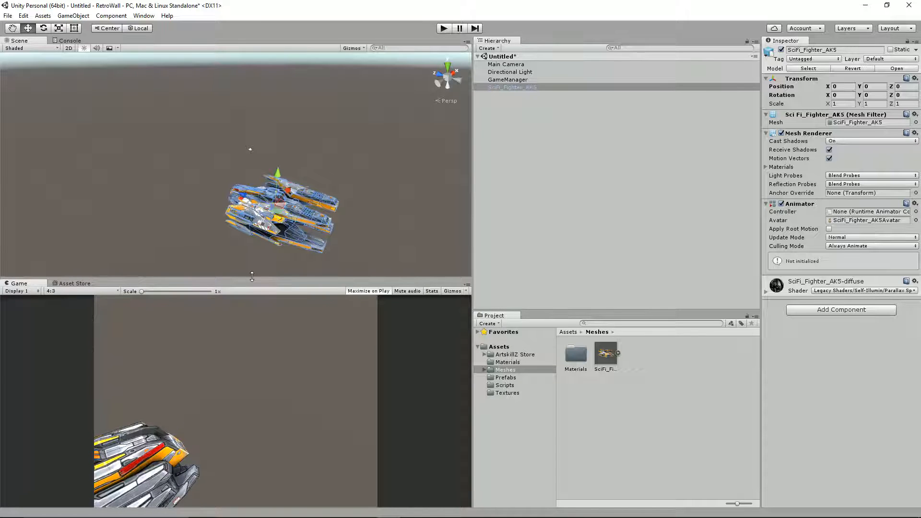
left_click_drag(252, 277, 251, 237)
left_click(442, 29)
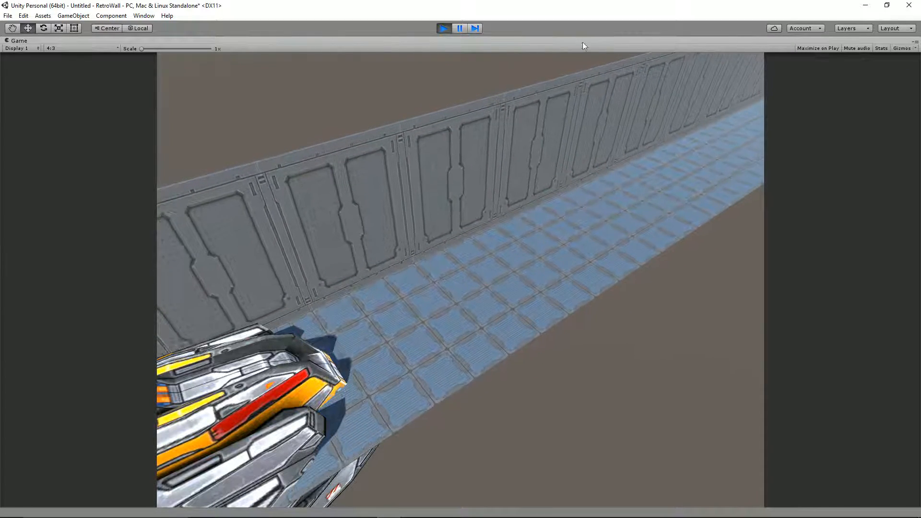
left_click(462, 28)
left_click(462, 28)
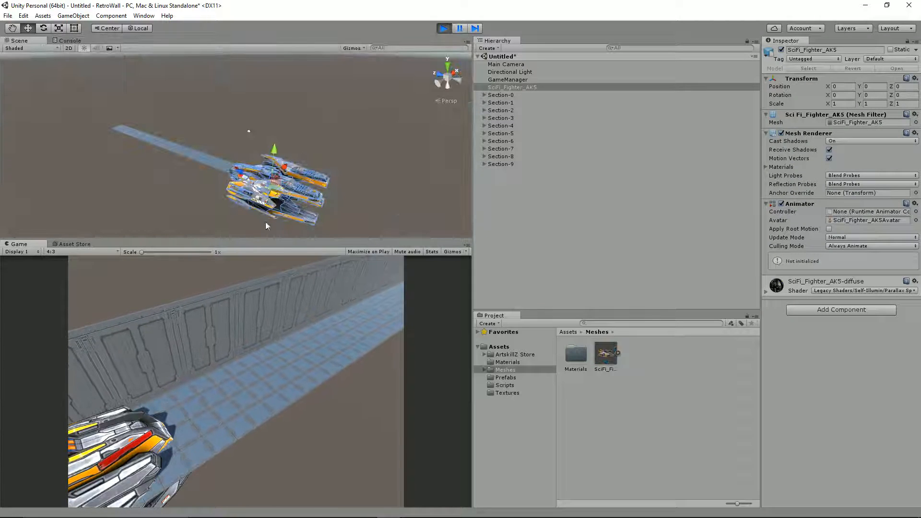
Scale the fighter to 0.25 on the X, Y and Z axes while the scene runs.
left_click(841, 103)
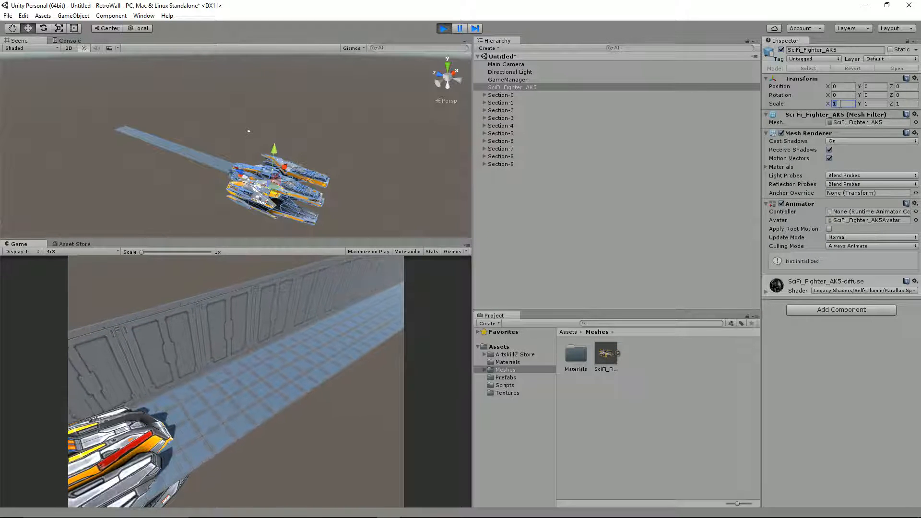
type("0.25")
key("Tab")
type("0.25")
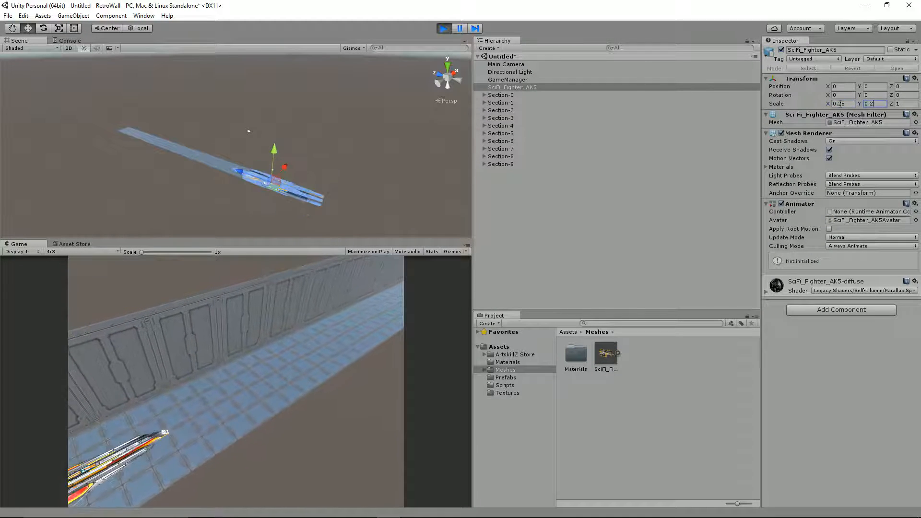
key("Tab")
type("0.25")
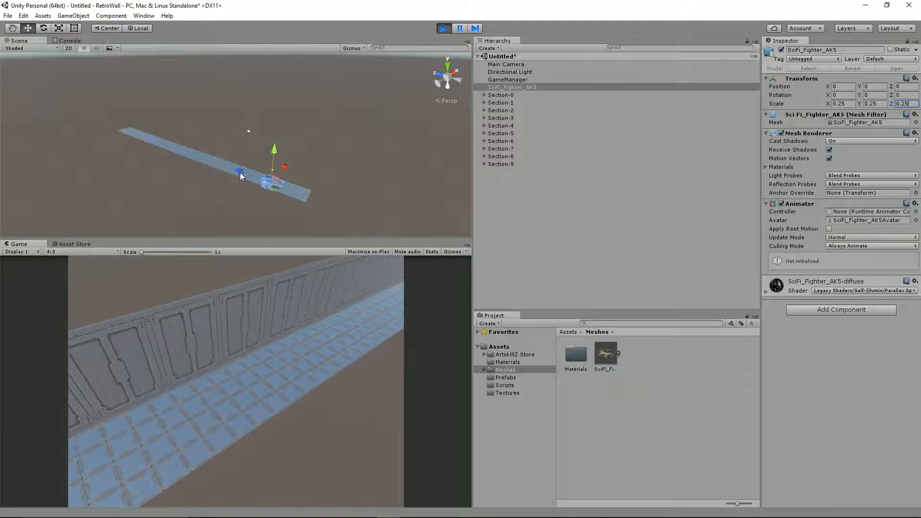
Move the fighter along the track to a Z position of about 10.9 and set its Y rotation to 180.
left_click_drag(240, 172, 137, 195)
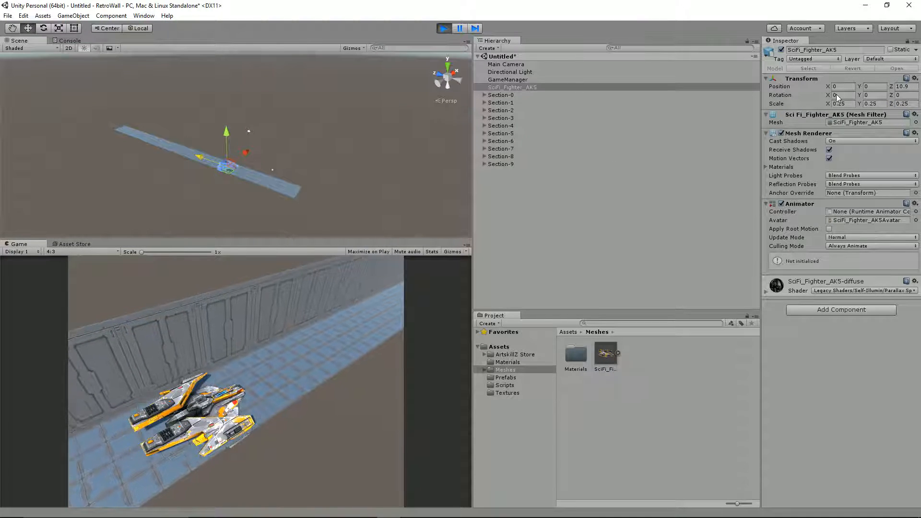
left_click(877, 95)
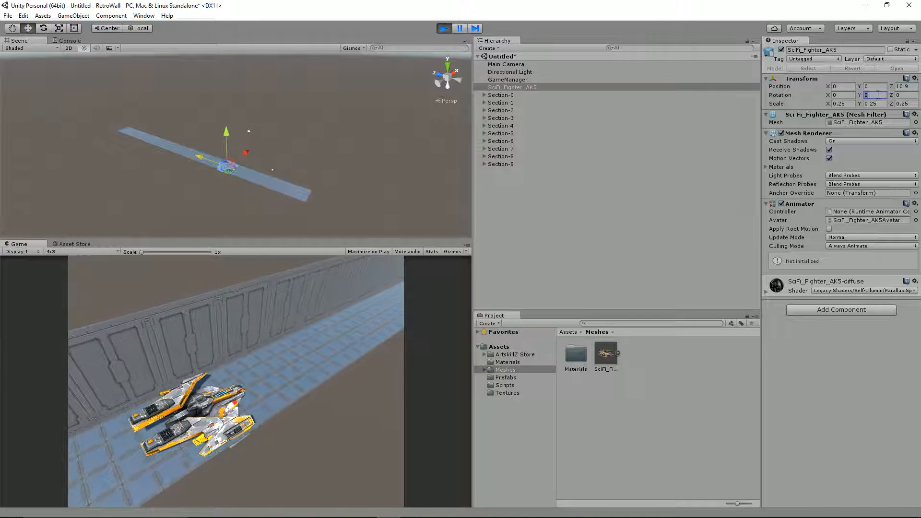
type("180")
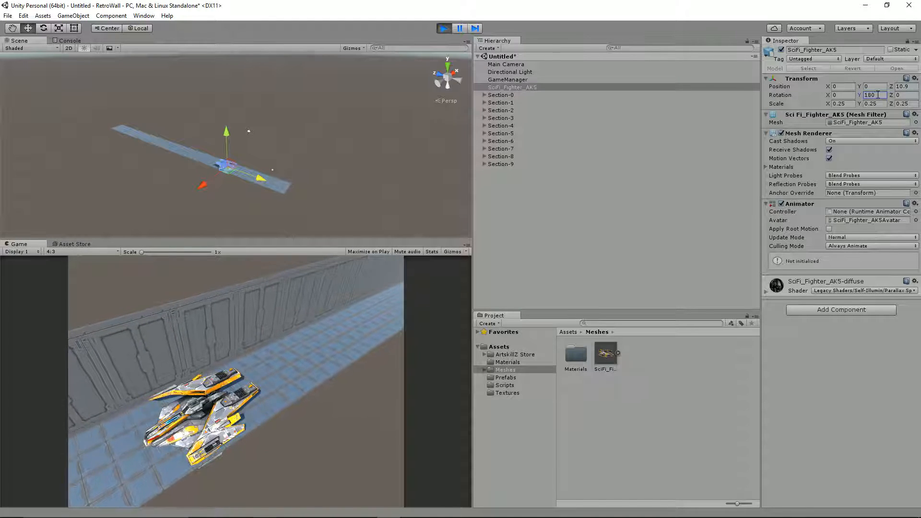
Reduce the fighter's scale to 0.1 on all three axes.
left_click(845, 104)
type("0.1")
key("Tab")
type("0.1")
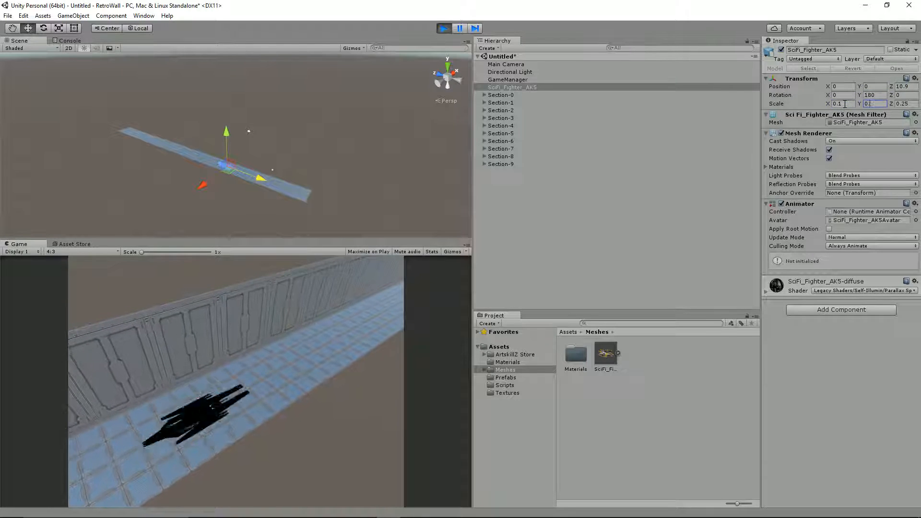
key("Tab")
type("0.1")
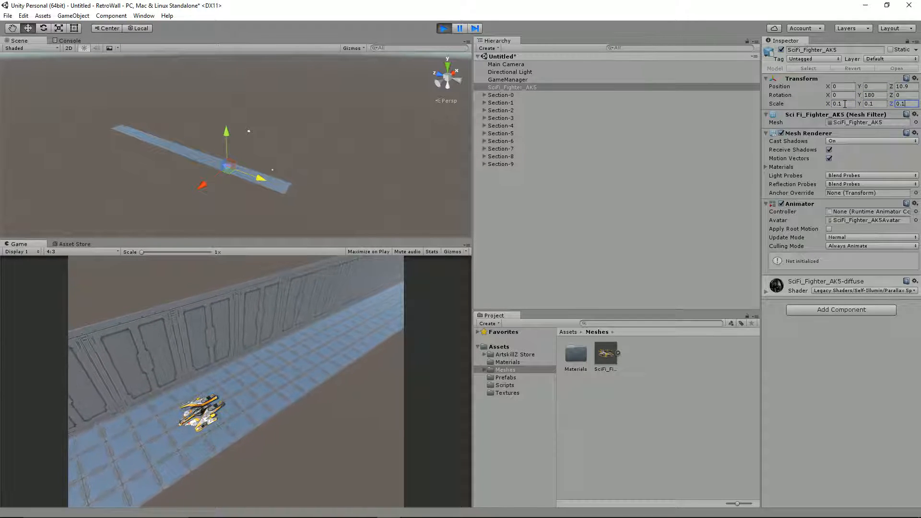
Set the fighter's scale to 0.05 on the X, Y and Z axes.
left_click(845, 104)
type("0.05")
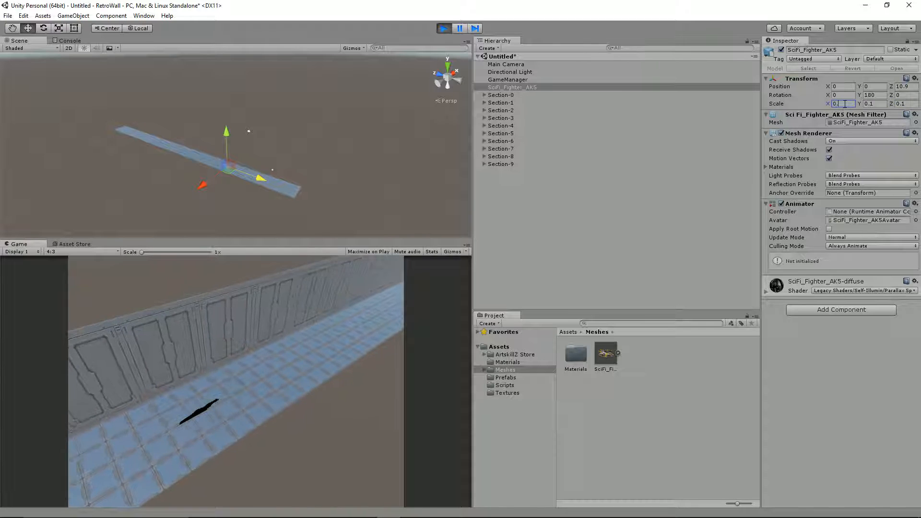
key("Tab")
type("0.05")
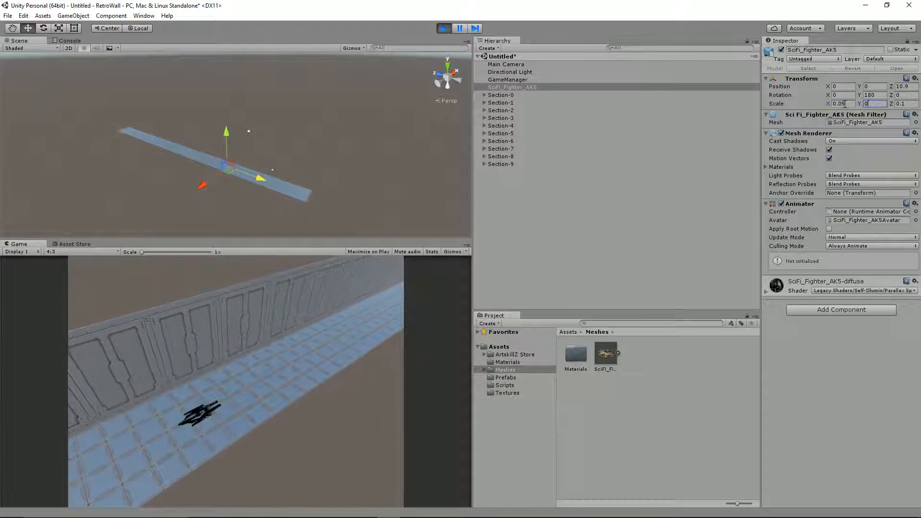
key("Tab")
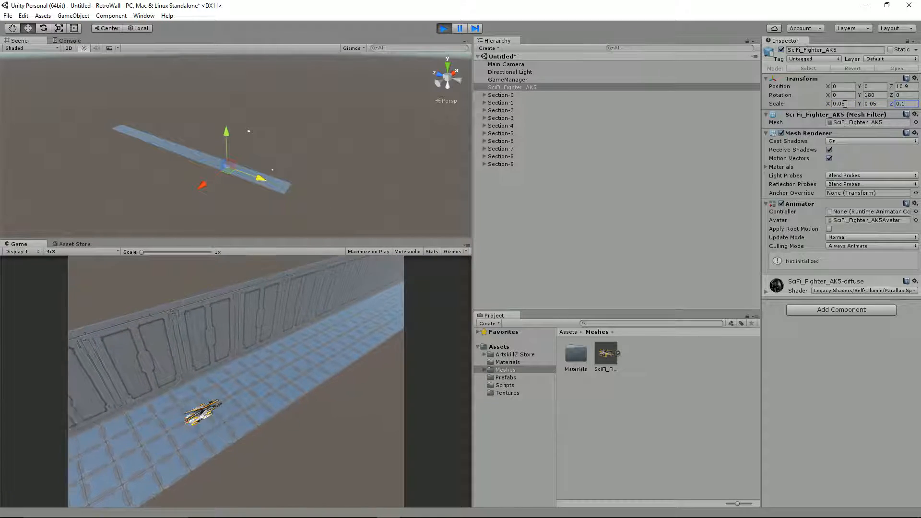
type("0.05")
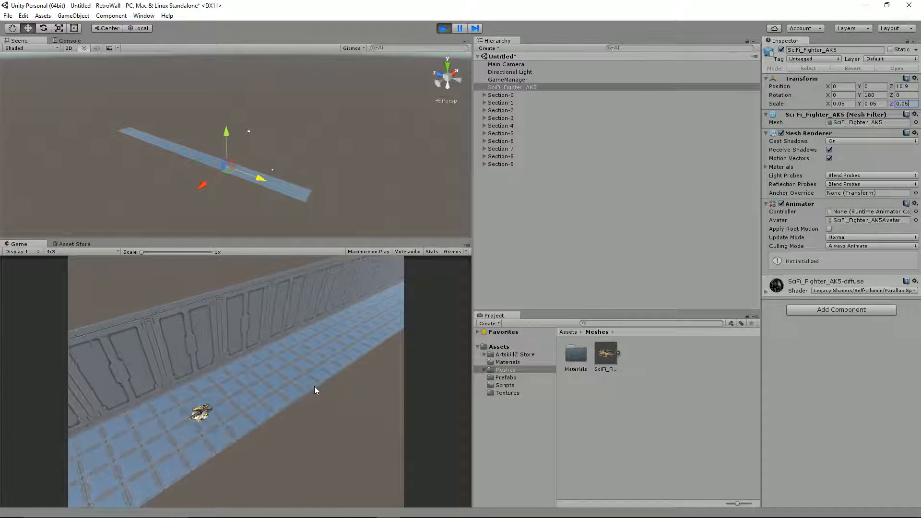
Raise the fighter to a Y position of about 2.6, enable Maximize on Play while paused, and resume the scene.
left_click_drag(227, 136, 229, 126)
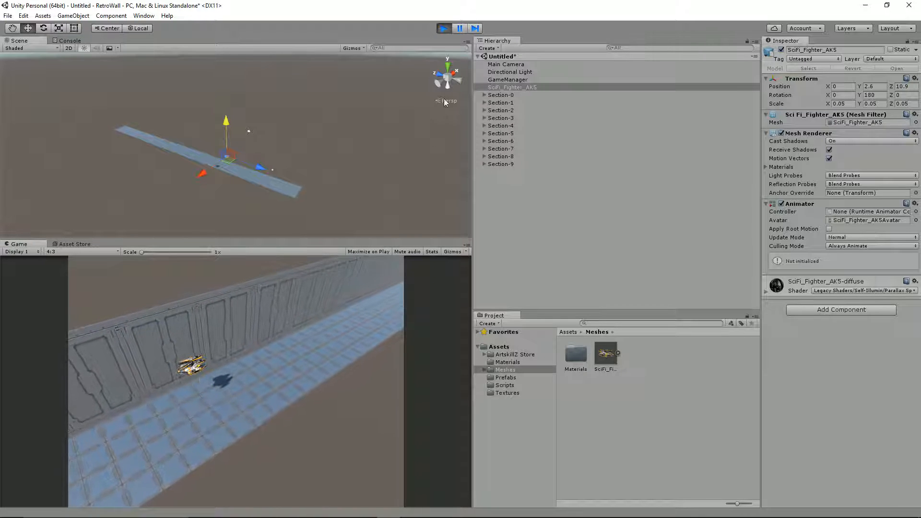
left_click(459, 30)
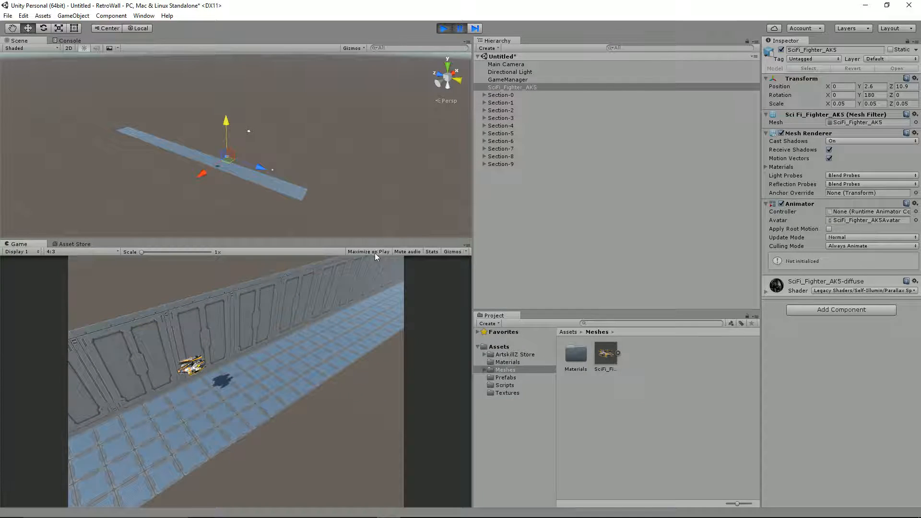
left_click(461, 33)
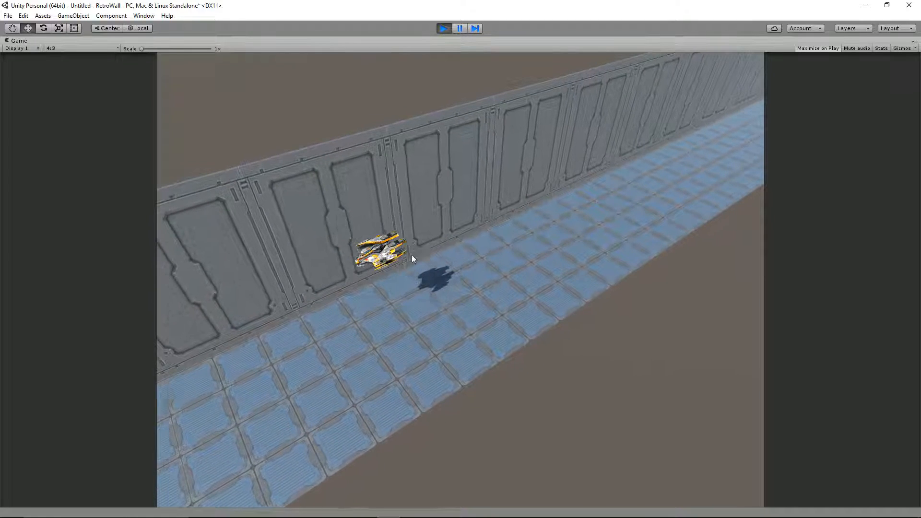
Stop the running scene, view it from the top, and set the fighter's scale to 0.05 on all three axes.
left_click(443, 29)
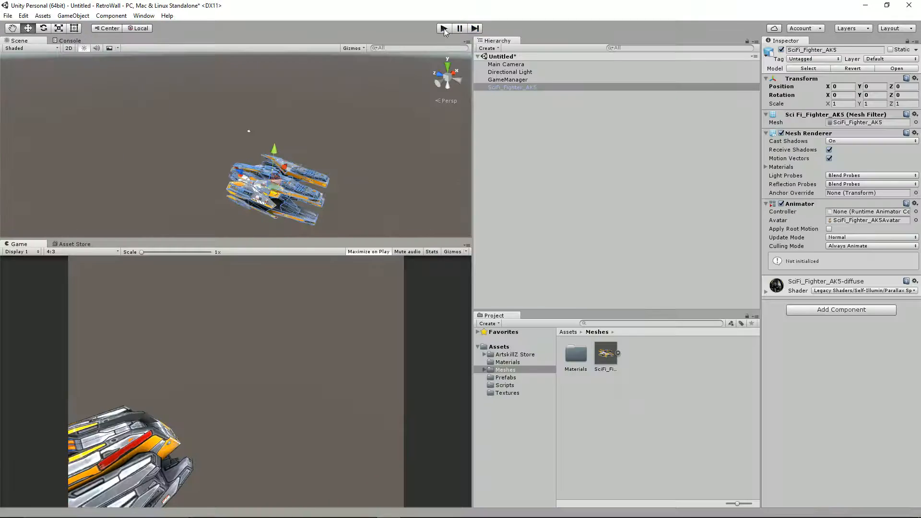
left_click(446, 66)
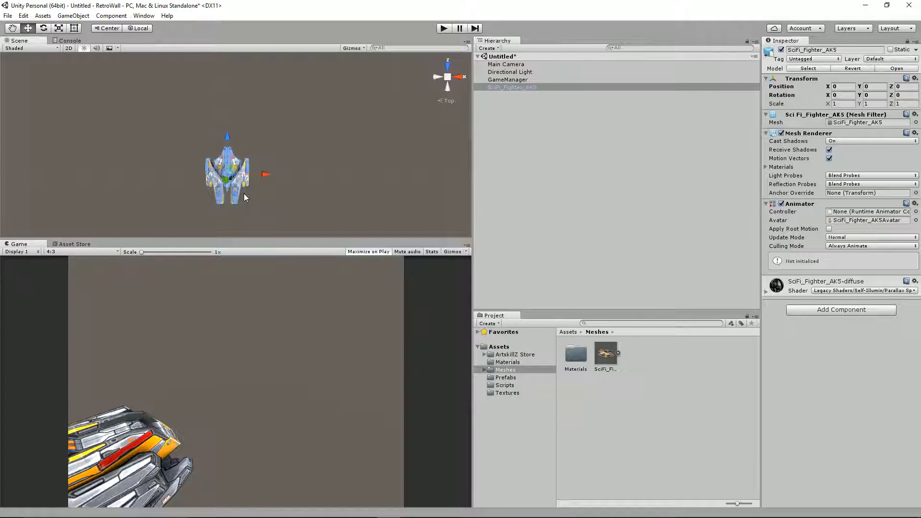
left_click(443, 29)
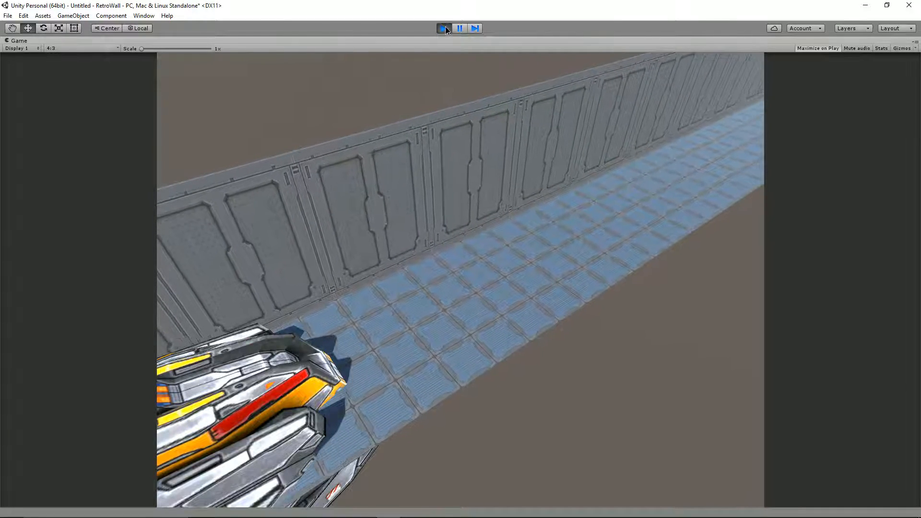
left_click(444, 28)
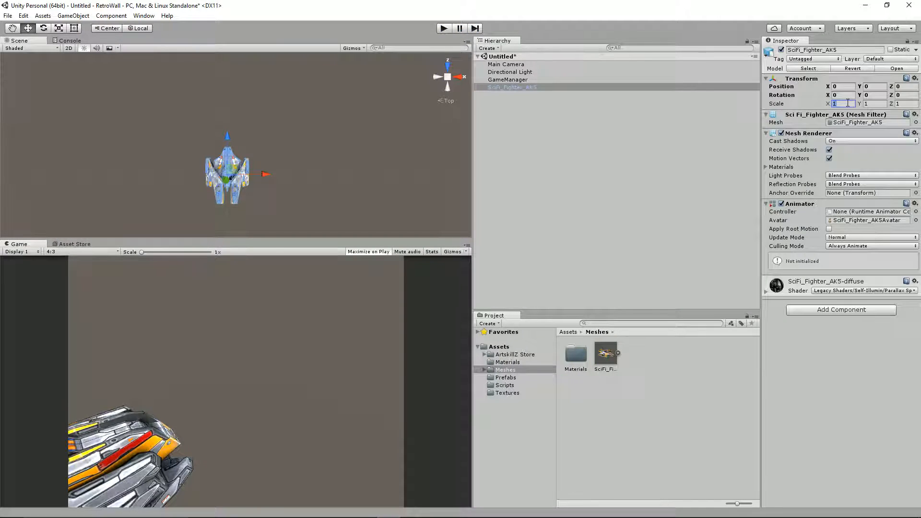
type("0.05")
key("Tab")
type("0.")
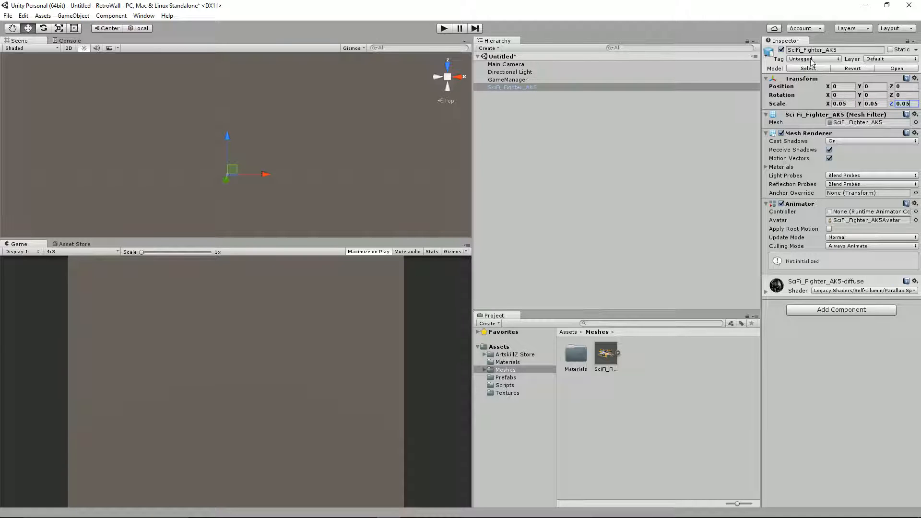
Pause the running scene and place the fighter at Y 3 and Z 9 with a Y rotation of 180.
left_click(442, 30)
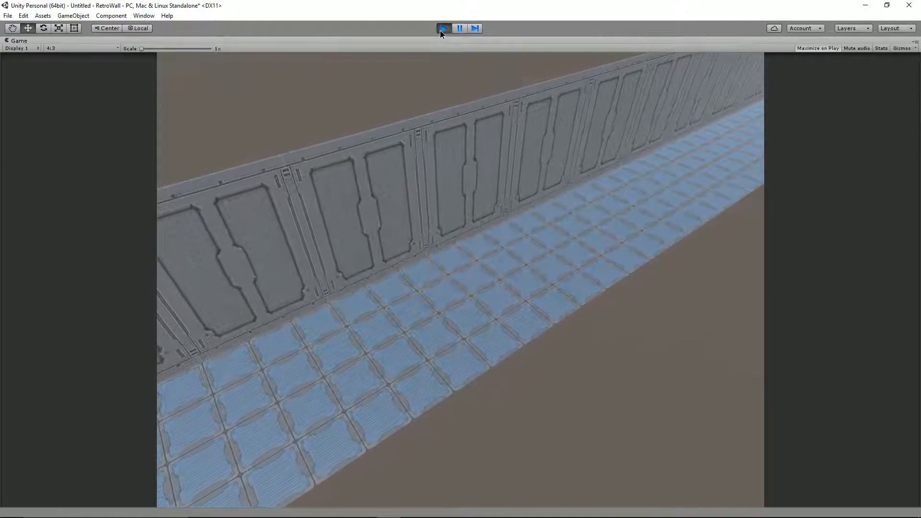
left_click(440, 31)
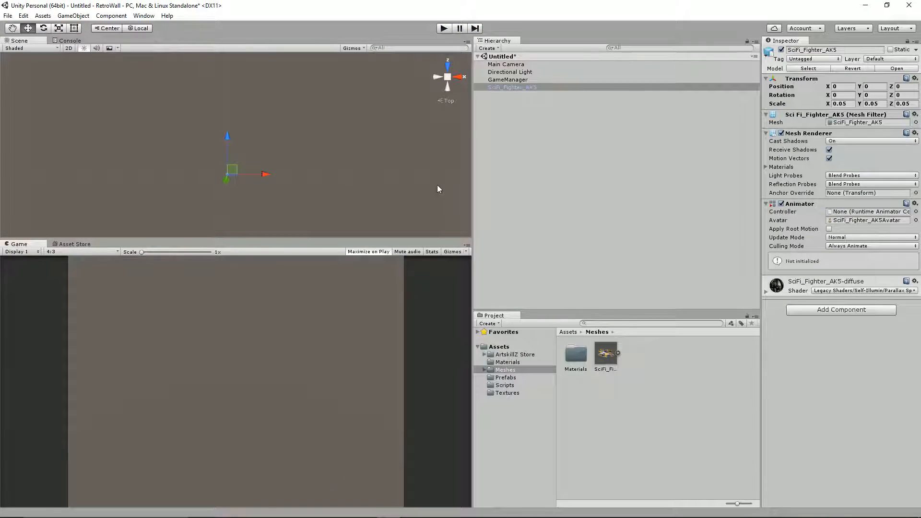
left_click(445, 28)
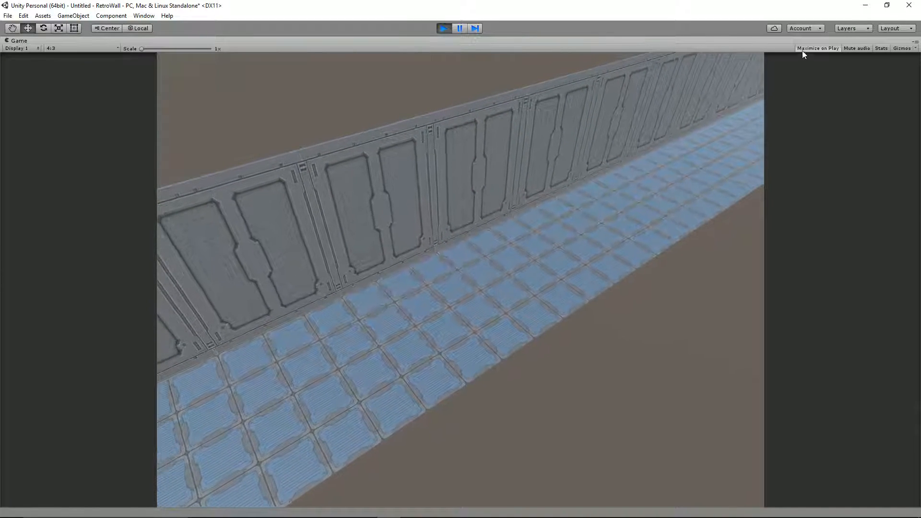
left_click(462, 30)
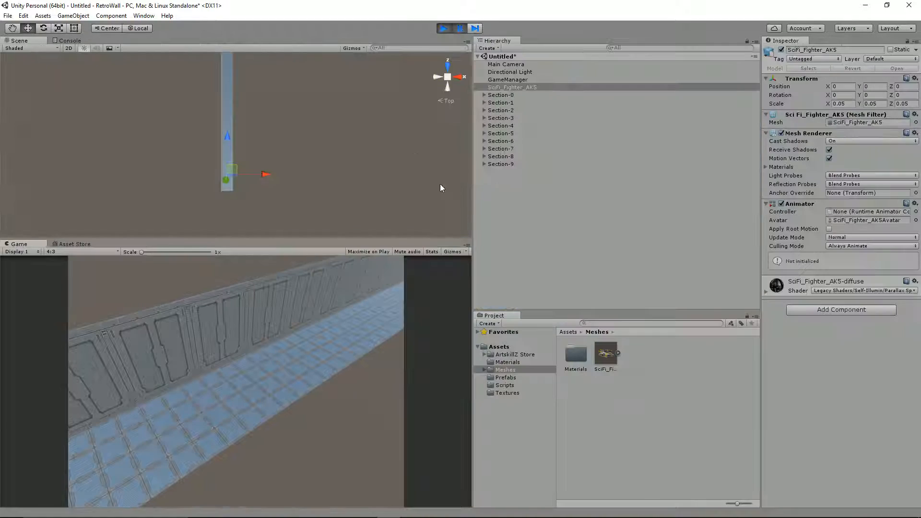
left_click_drag(231, 138, 242, 88)
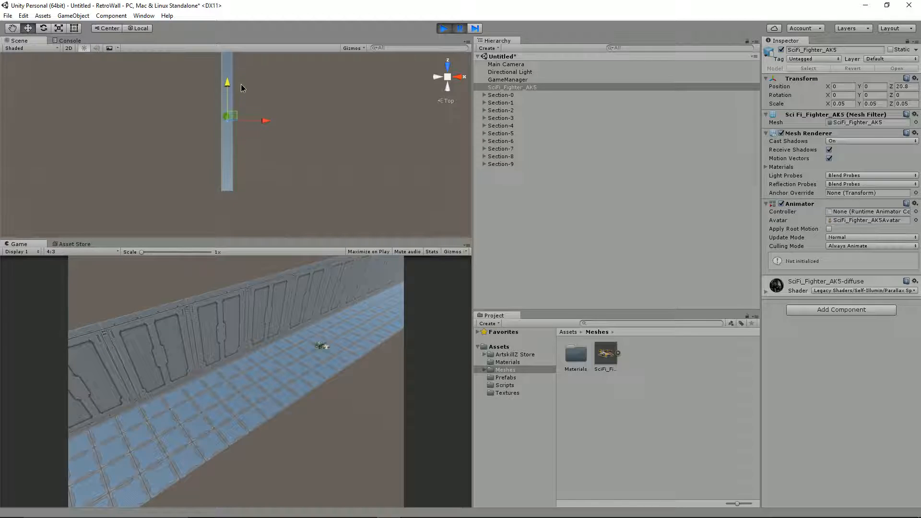
left_click_drag(246, 124, 317, 77, "alt")
left_click_drag(233, 136, 235, 131)
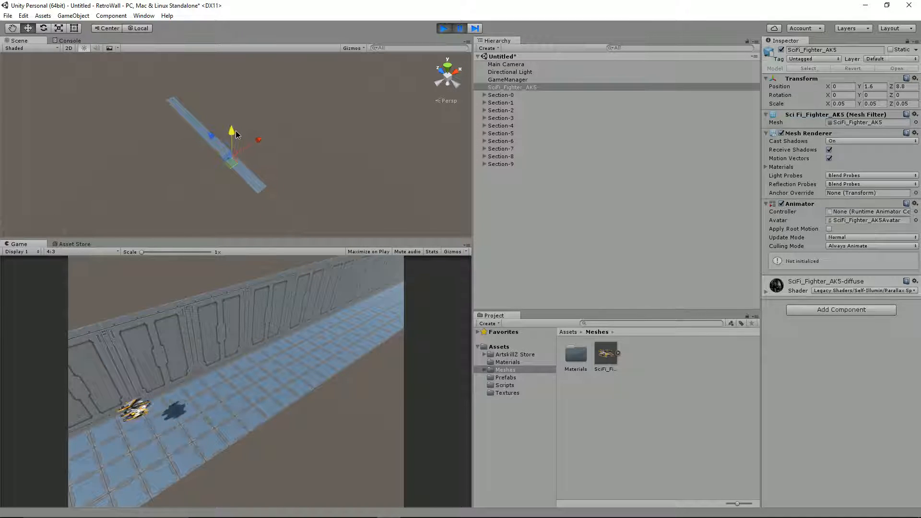
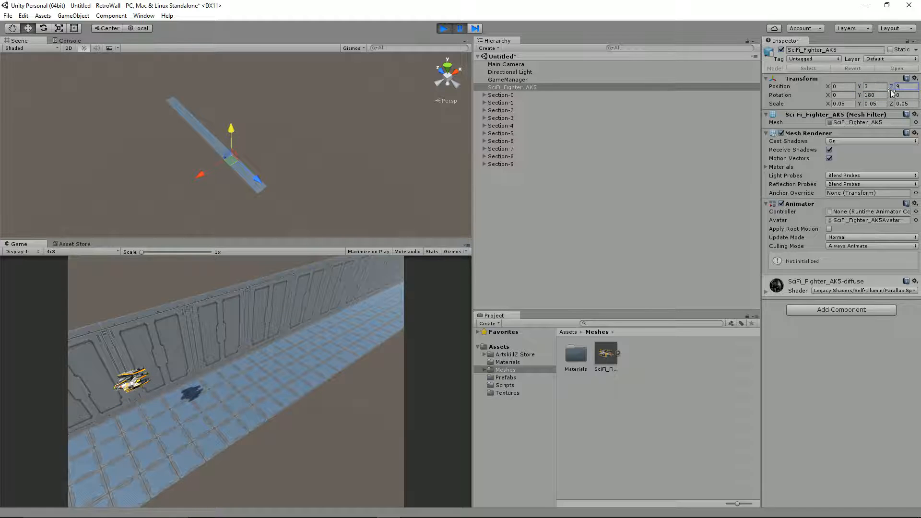
Copy the fighter's Transform component from the paused scene, stop playback, and paste its values onto the fighter.
left_click(915, 78)
left_click(886, 123)
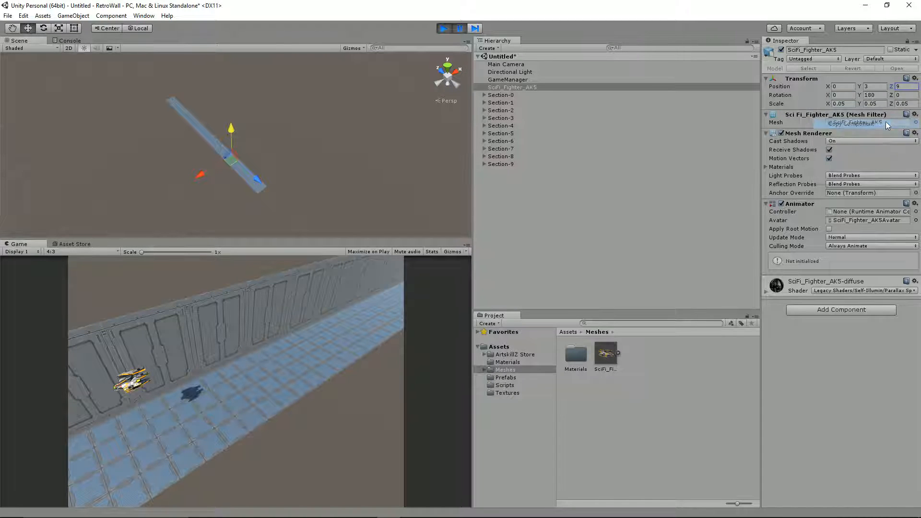
left_click(447, 28)
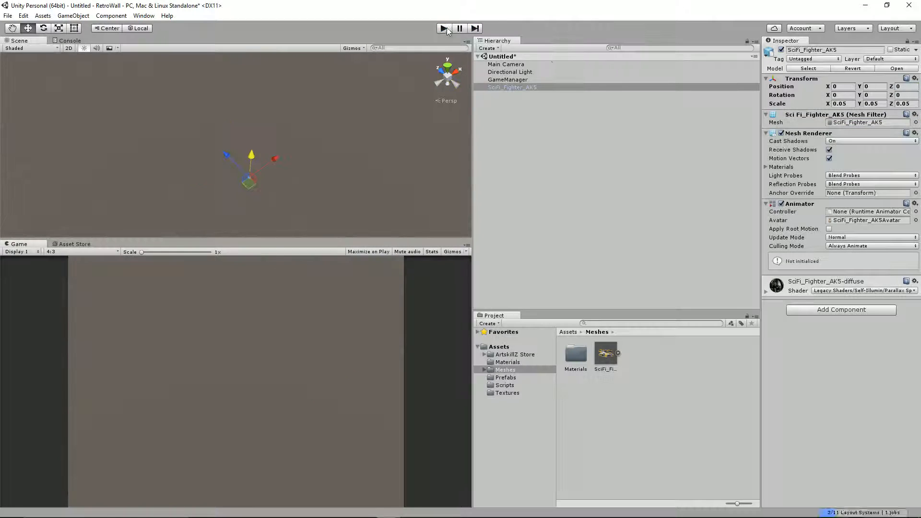
left_click(914, 79)
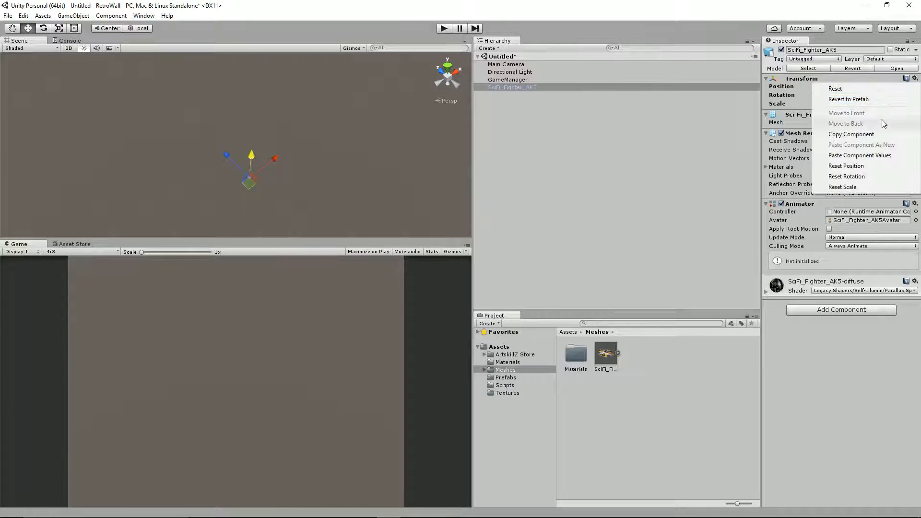
left_click(876, 155)
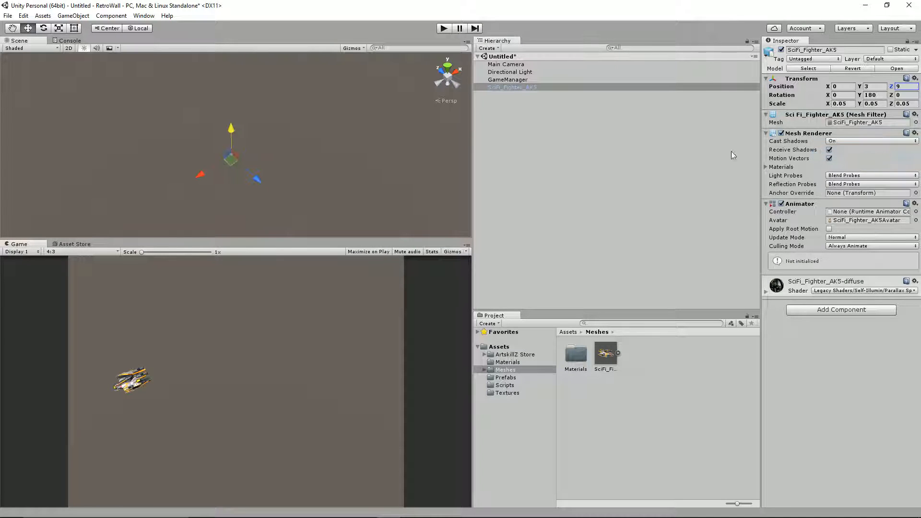
Save the positioned fighter as a prefab in the Prefabs folder and test-run the scene.
left_click(561, 88)
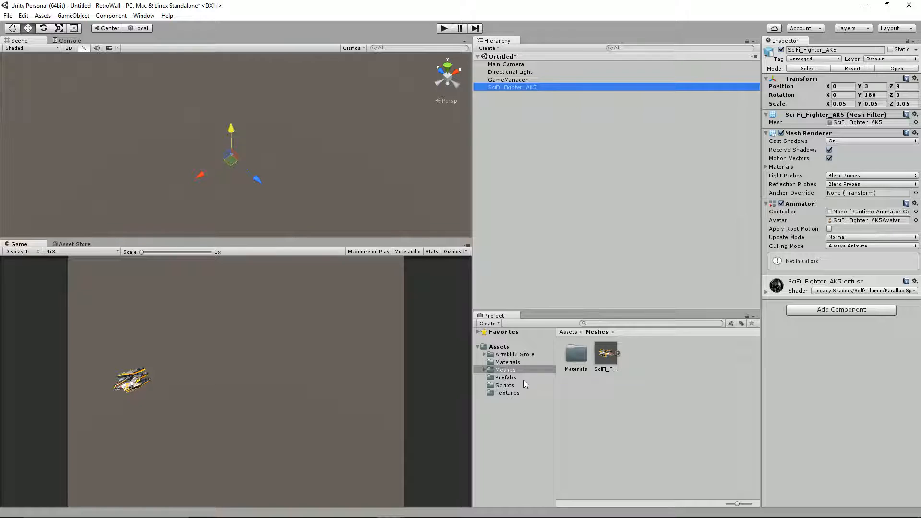
left_click(506, 378)
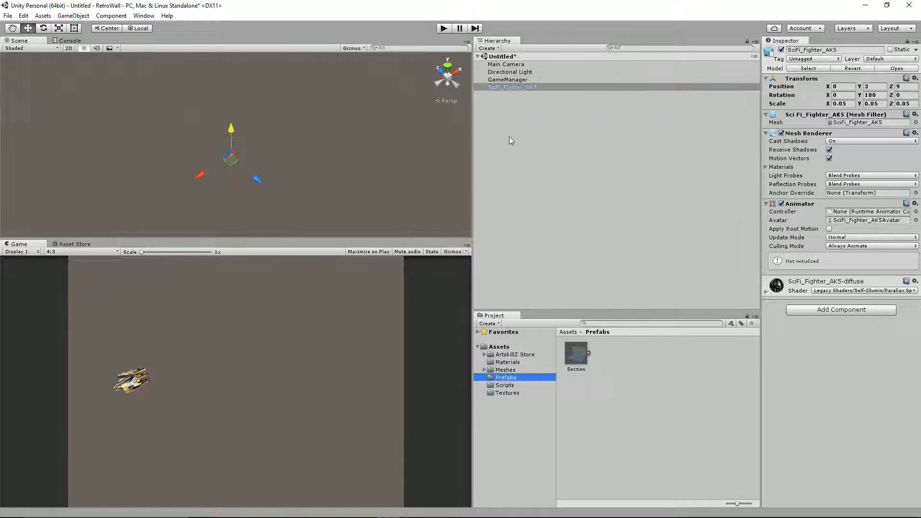
left_click_drag(514, 90, 601, 360)
left_click(509, 89)
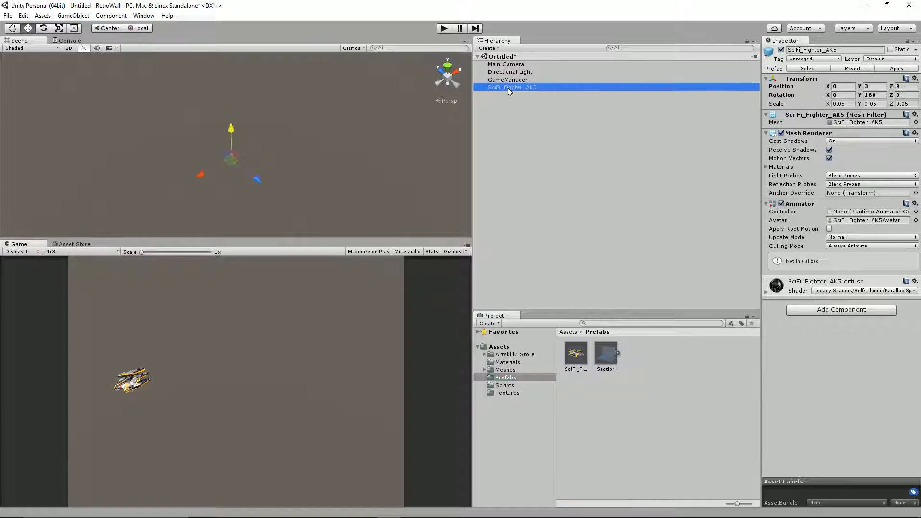
left_click(888, 70)
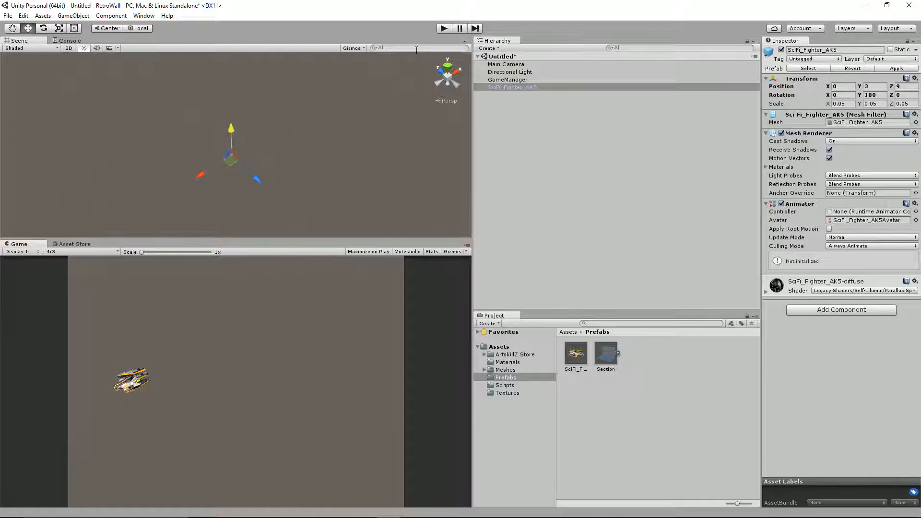
left_click(443, 30)
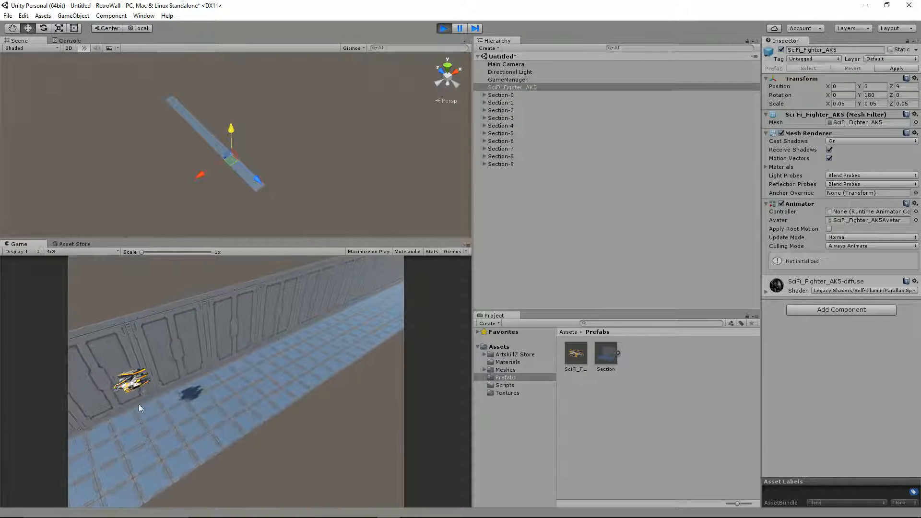
left_click(444, 29)
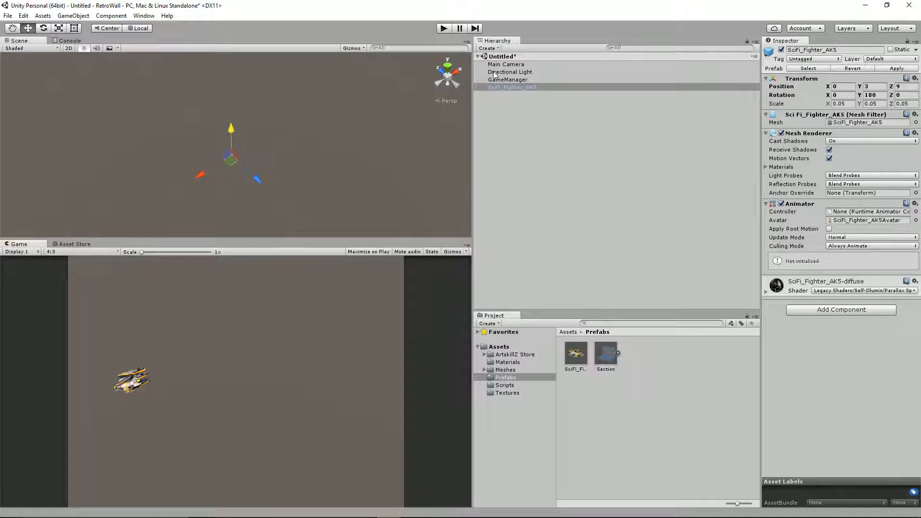
While the scene runs, reset the Directional Light's Transform and try an X rotation of -90.
left_click(494, 72)
left_click(444, 29)
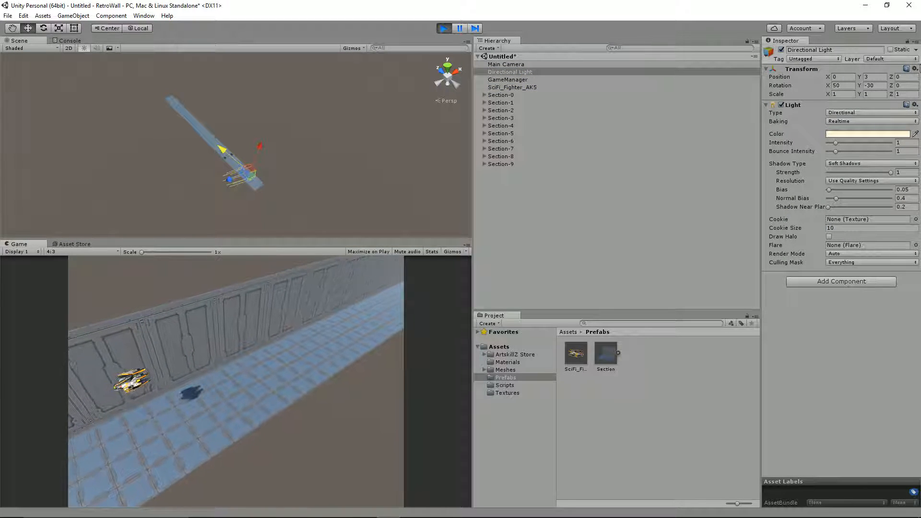
left_click(915, 69)
left_click(871, 77)
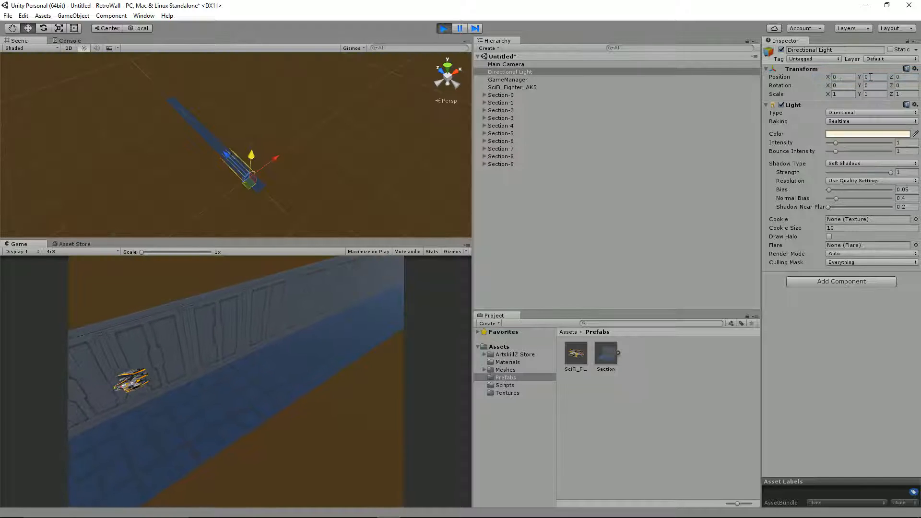
left_click(843, 85)
type("-90")
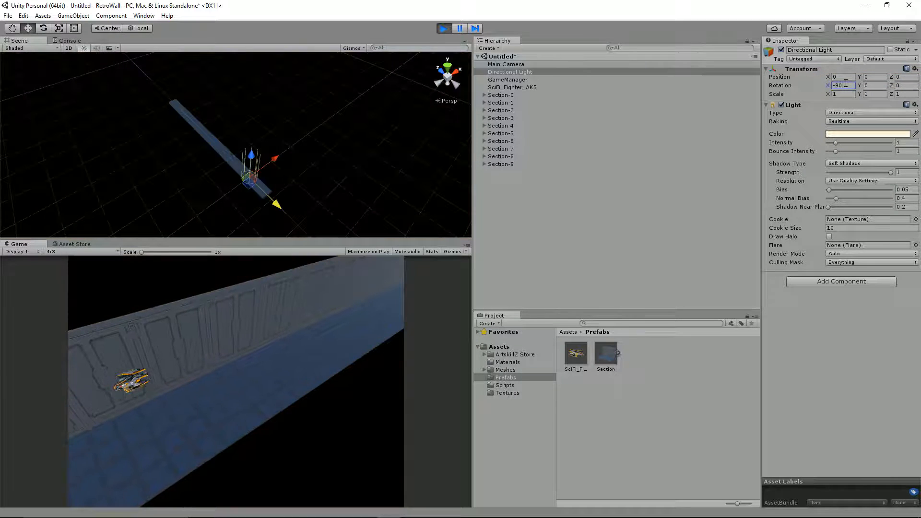
Try an X rotation of 90 on the Directional Light in the running scene, and stop playback.
key("BackSpace")
key("BackSpace")
key("BackSpace")
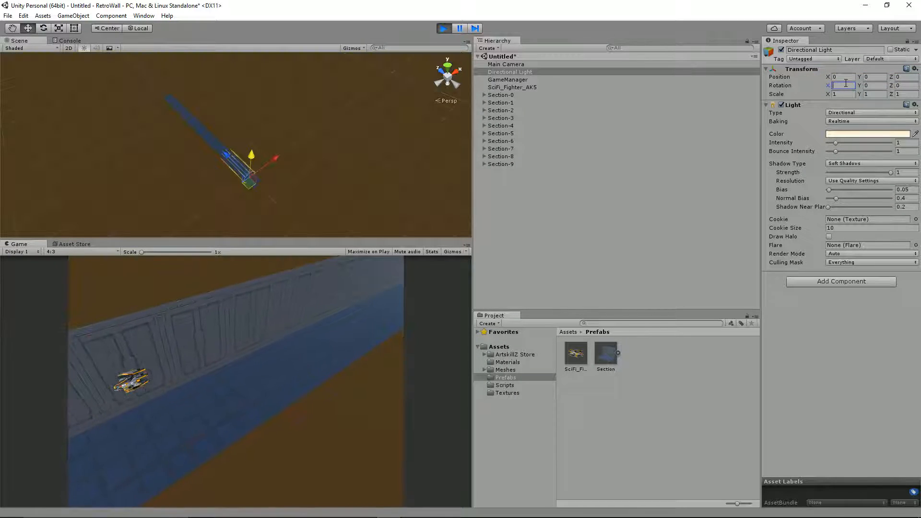
type("90")
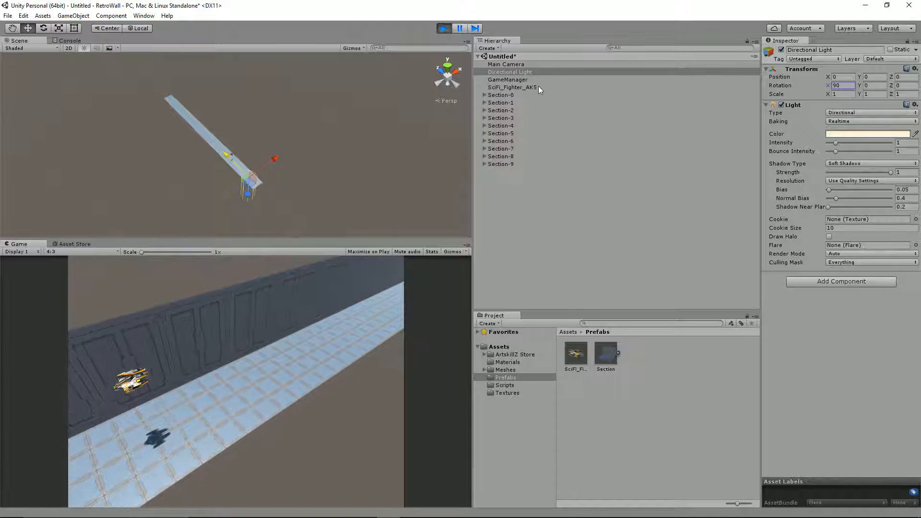
left_click(534, 71)
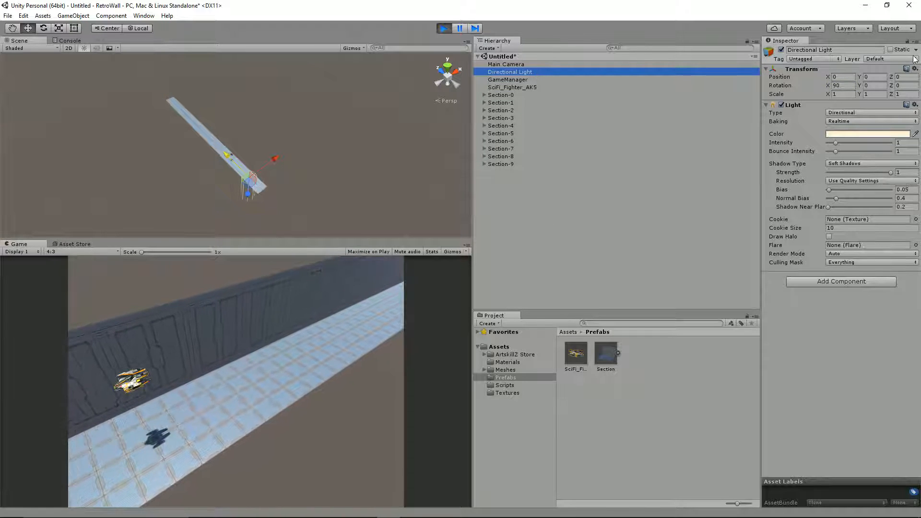
left_click(915, 69)
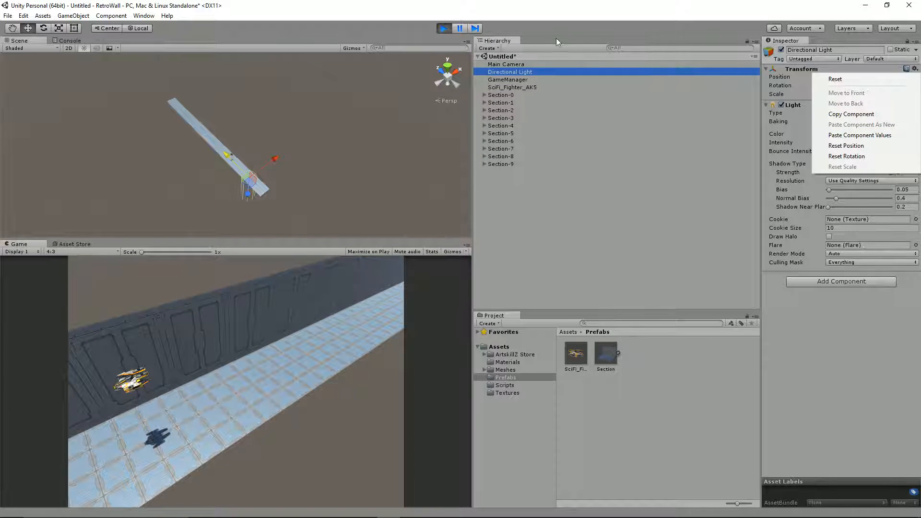
left_click(439, 28)
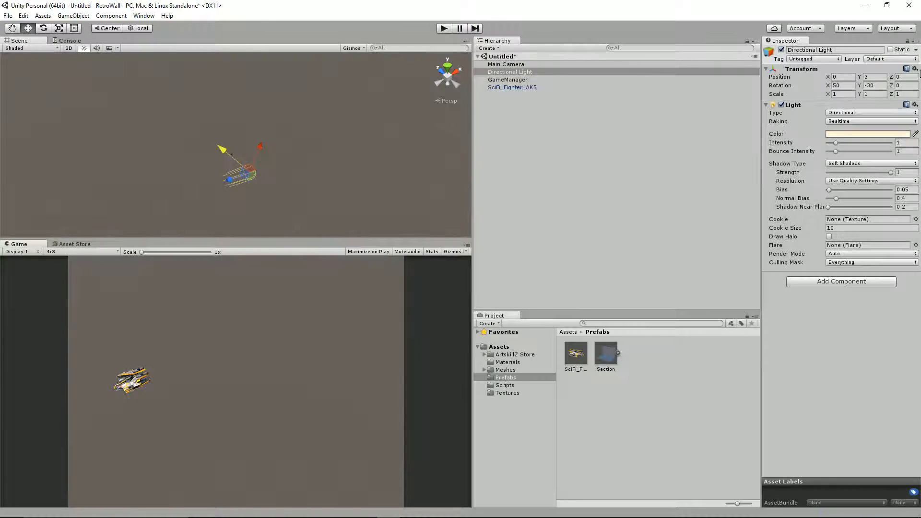
Reset the Directional Light's Transform in edit mode and set its X rotation to 90.
left_click(915, 70)
left_click(859, 78)
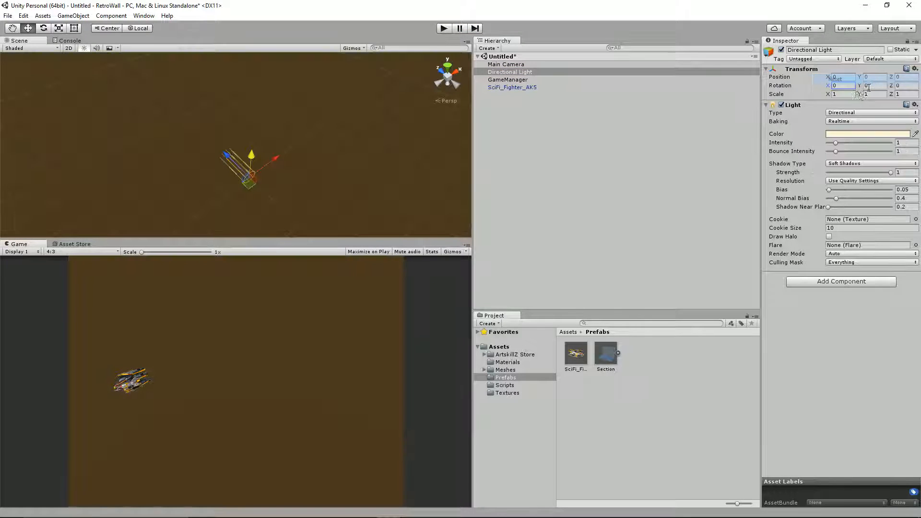
type("90")
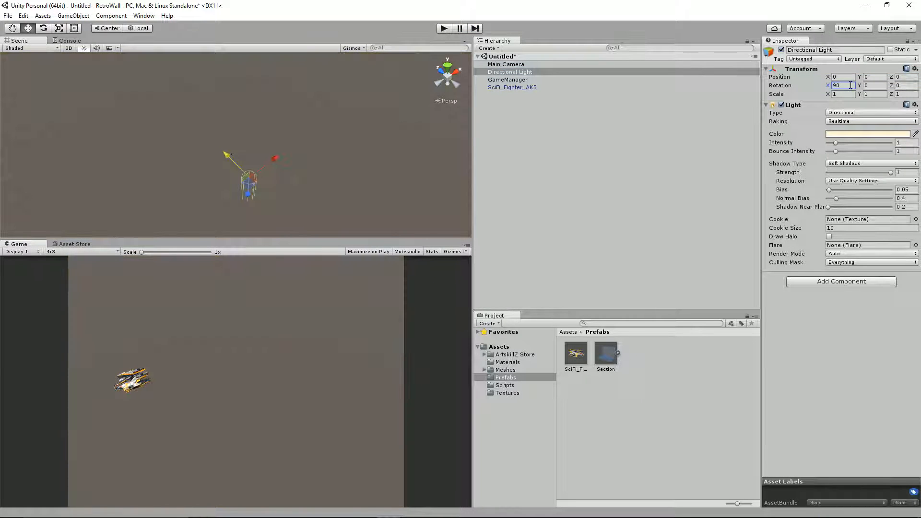
Duplicate the Directional Light, reset the copy's Transform and move the copy along Z to about -26.9.
left_click(540, 71)
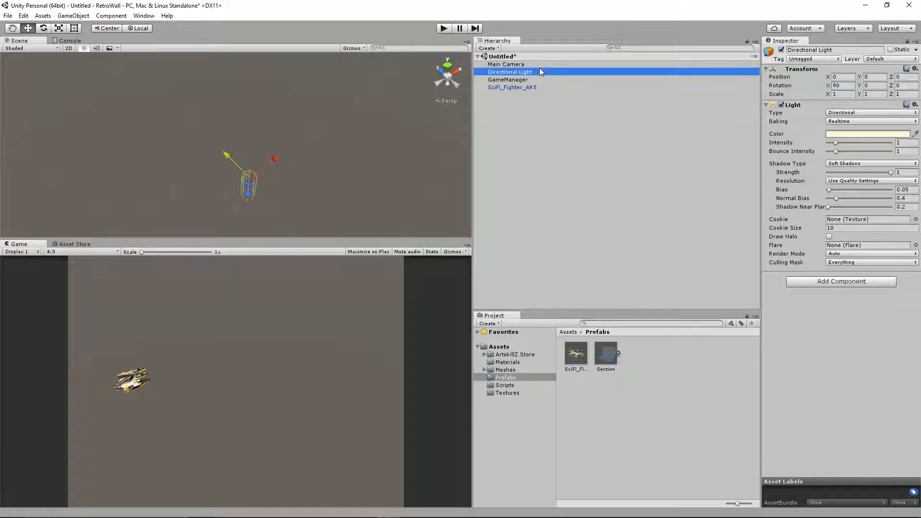
key("ctrl+d")
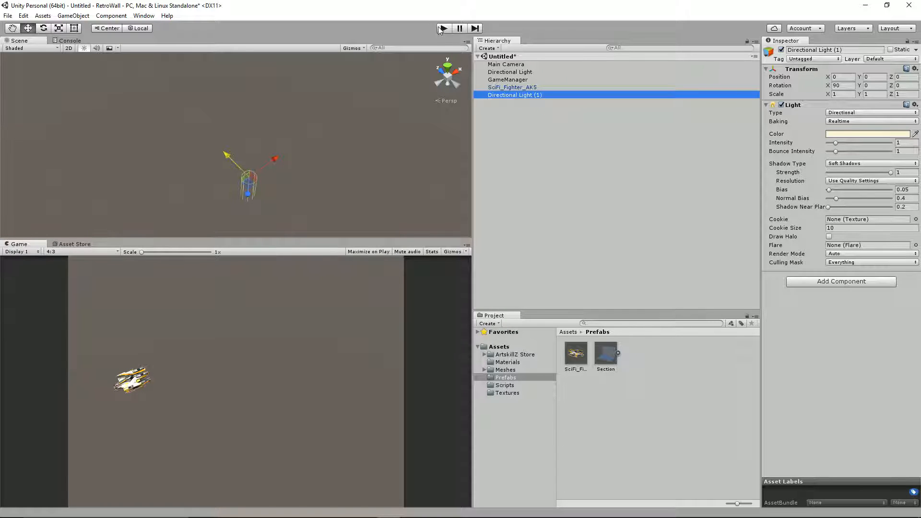
left_click(915, 68)
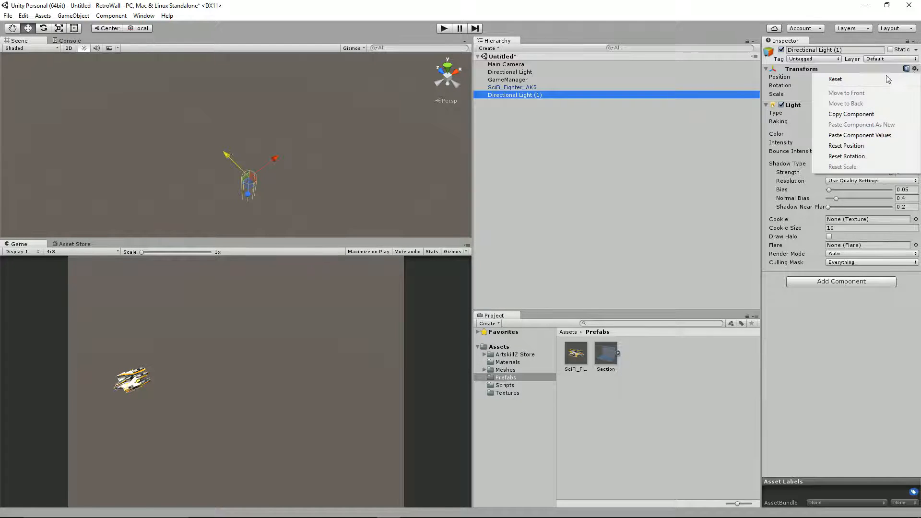
left_click(857, 79)
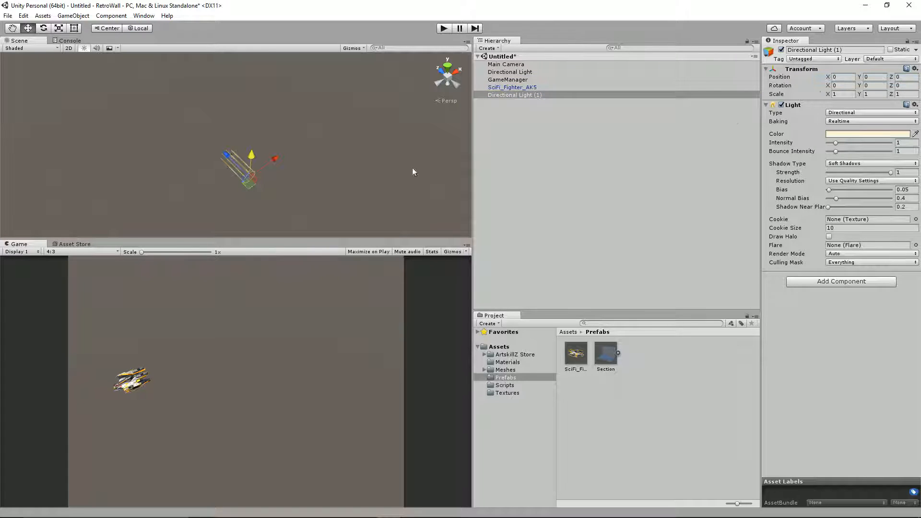
left_click_drag(228, 153, 346, 113)
scroll(311, 168, "down", 5)
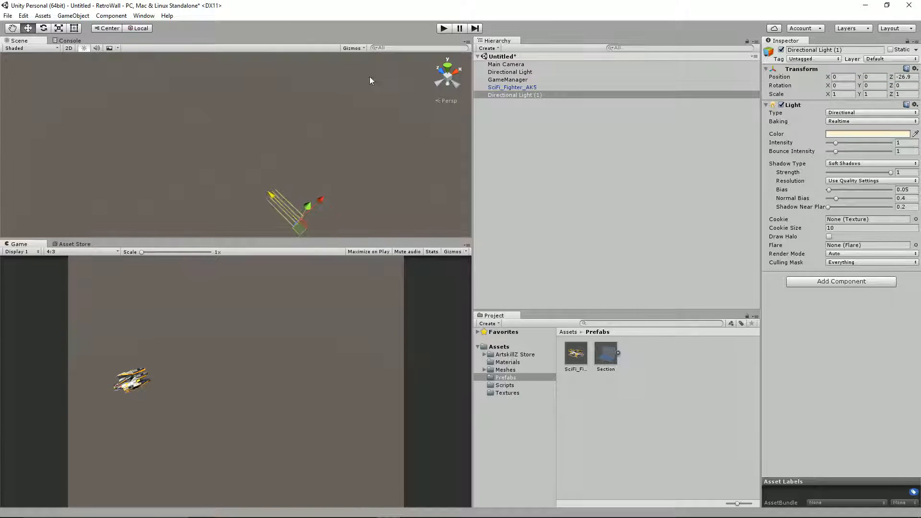
Run the scene and toggle Directional Light (1) off and on to compare its effect with the original light.
left_click(441, 31)
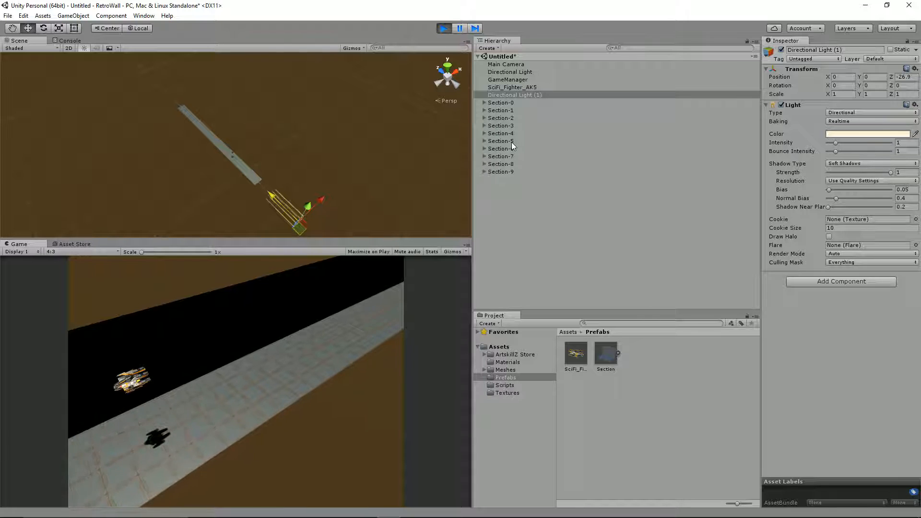
left_click(527, 72)
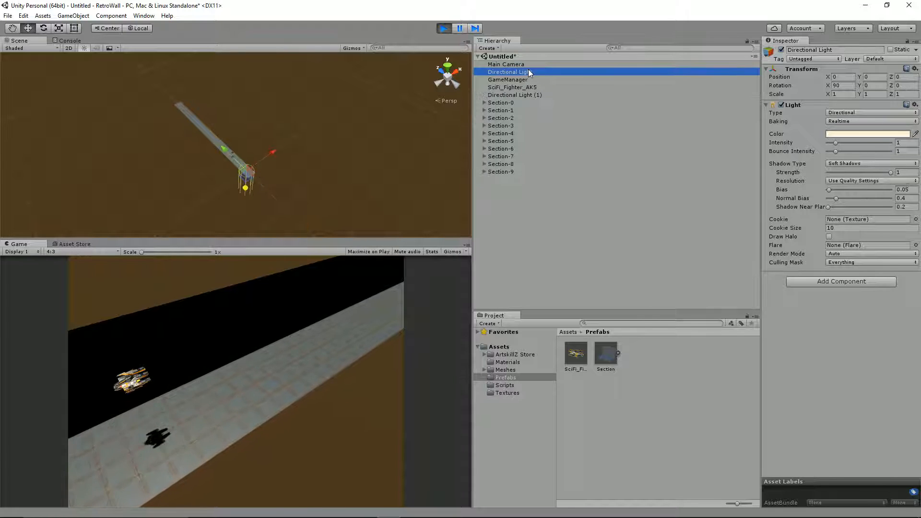
left_click(535, 95)
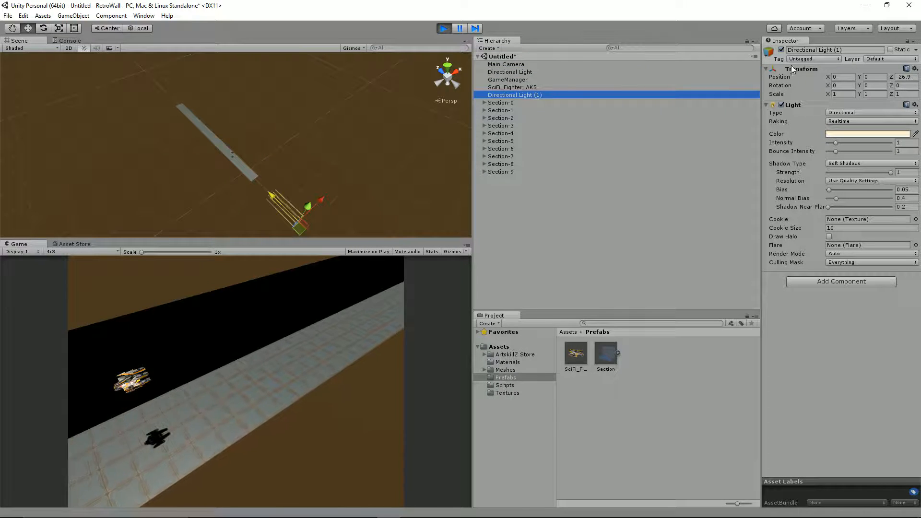
left_click(781, 50)
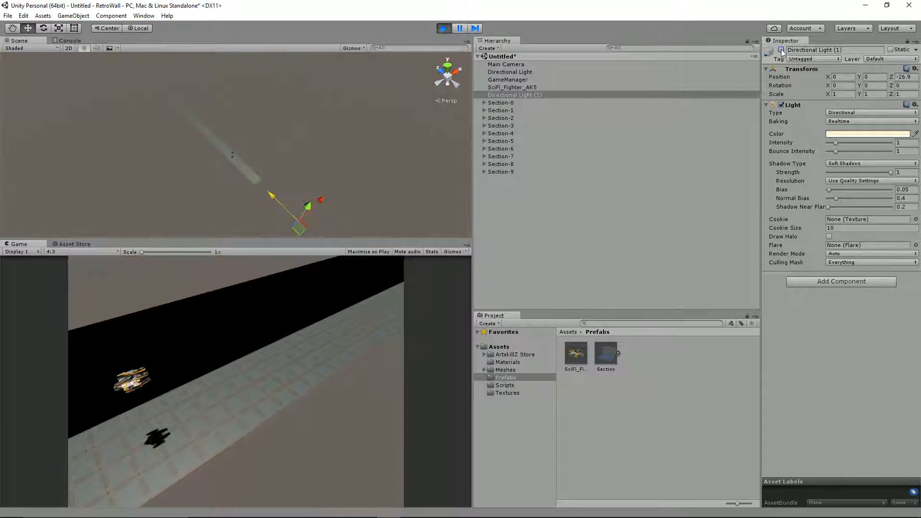
left_click(781, 49)
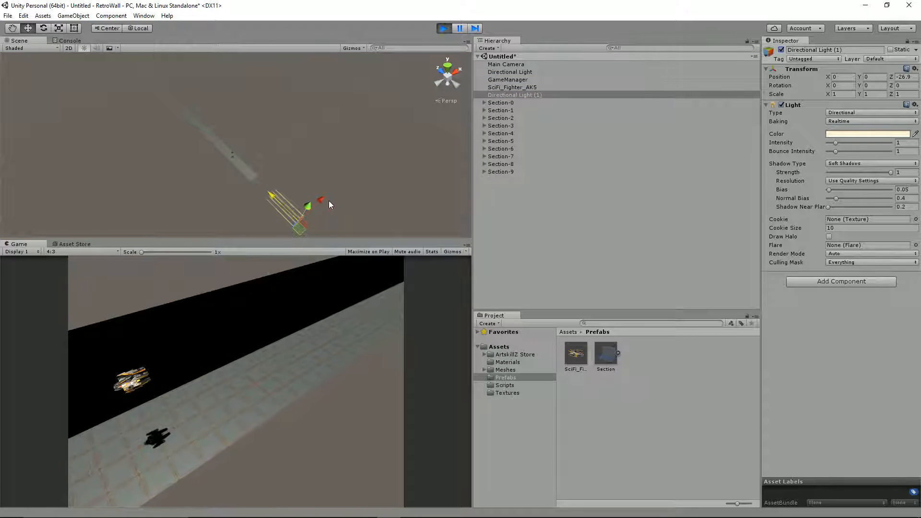
left_click_drag(329, 200, 312, 183)
key("ctrl+z")
key("ctrl+z")
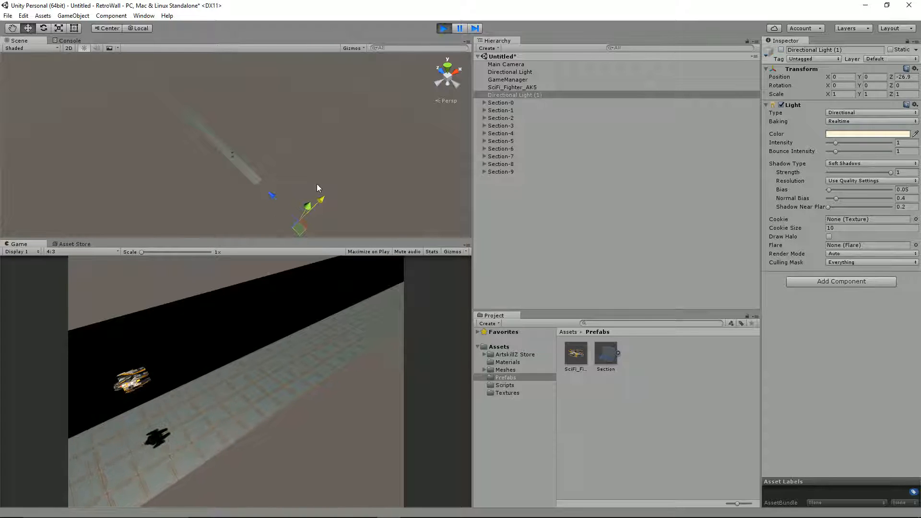
In the running scene, move Directional Light (1) to Z 2, turn its Y rotation to about -65.9 and make its color white (FFFFFF).
left_click_drag(249, 164, 226, 117)
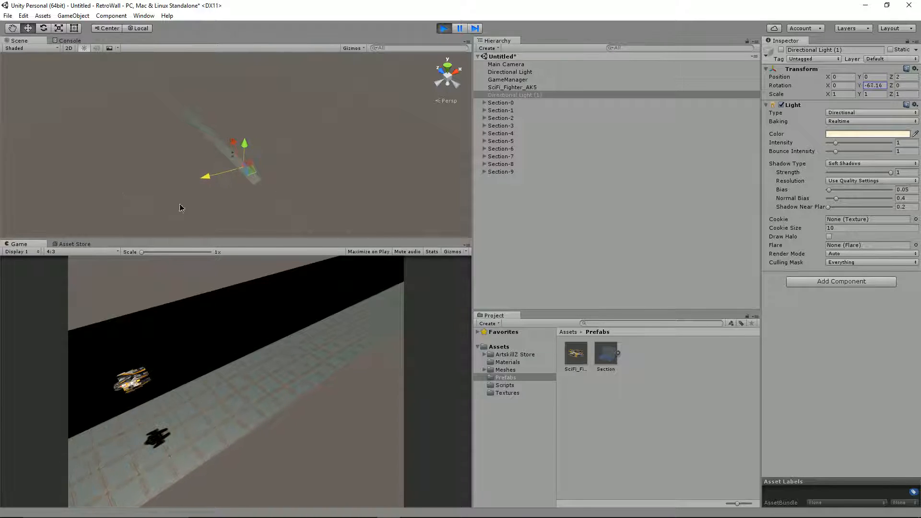
left_click(874, 134)
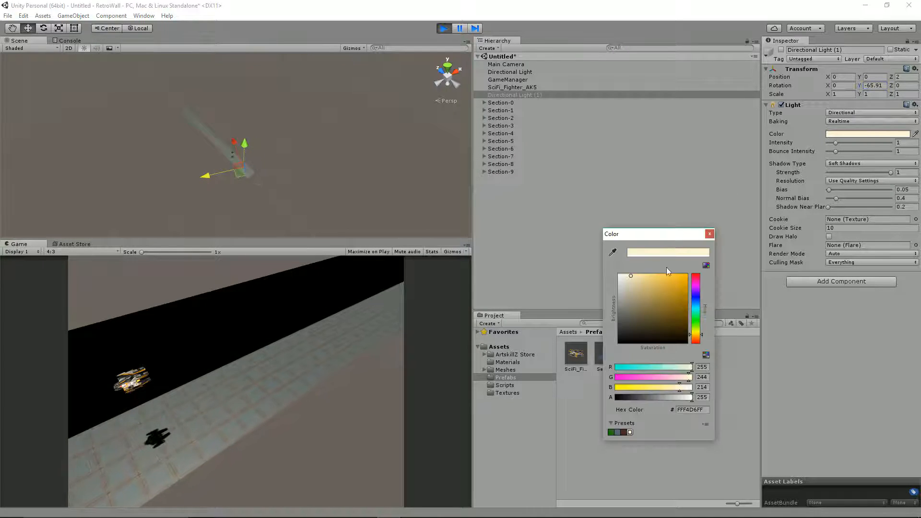
left_click_drag(655, 279, 606, 267)
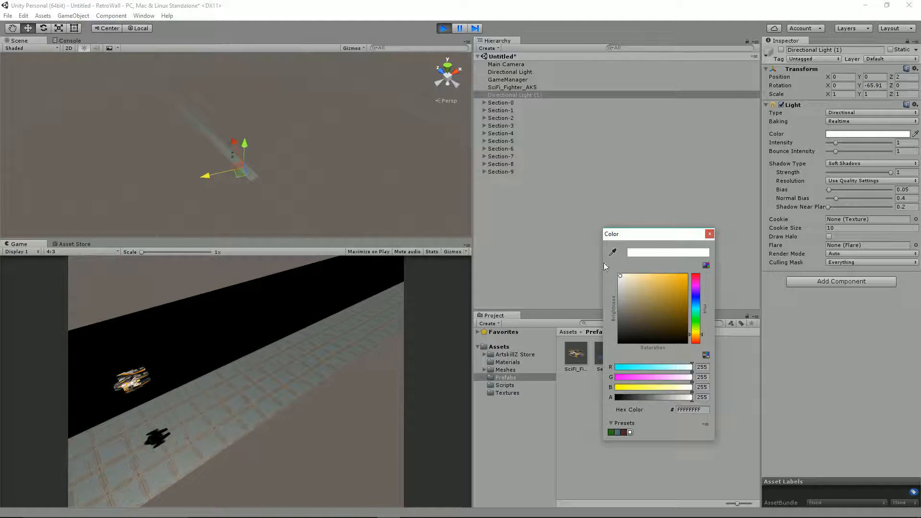
Scale Directional Light (1) uniformly to about 1.58 in the running scene.
scroll(275, 173, "up", 6)
left_click(272, 159, "alt")
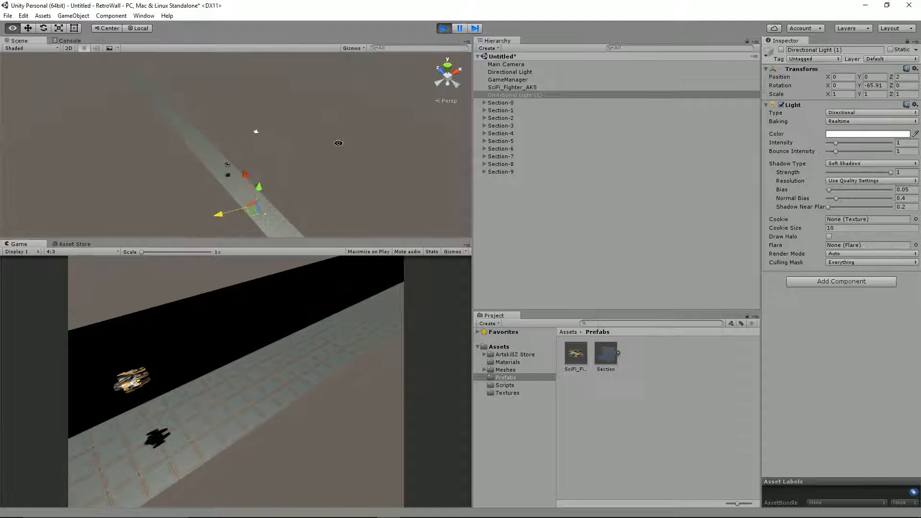
left_click_drag(272, 157, 103, 190, "alt")
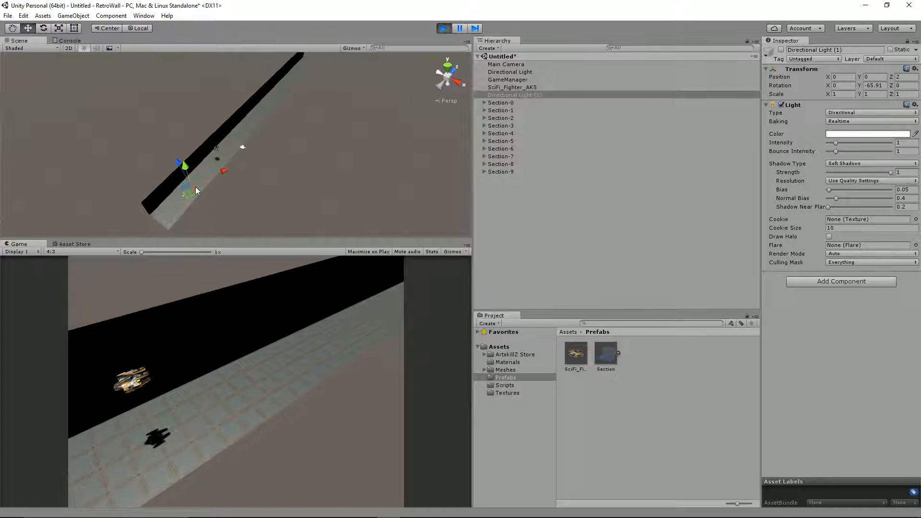
scroll(197, 174, "down", 2)
left_click_drag(115, 120, 105, 114, "alt")
middle_click_drag(105, 113, 91, 59, "alt")
left_click(59, 28)
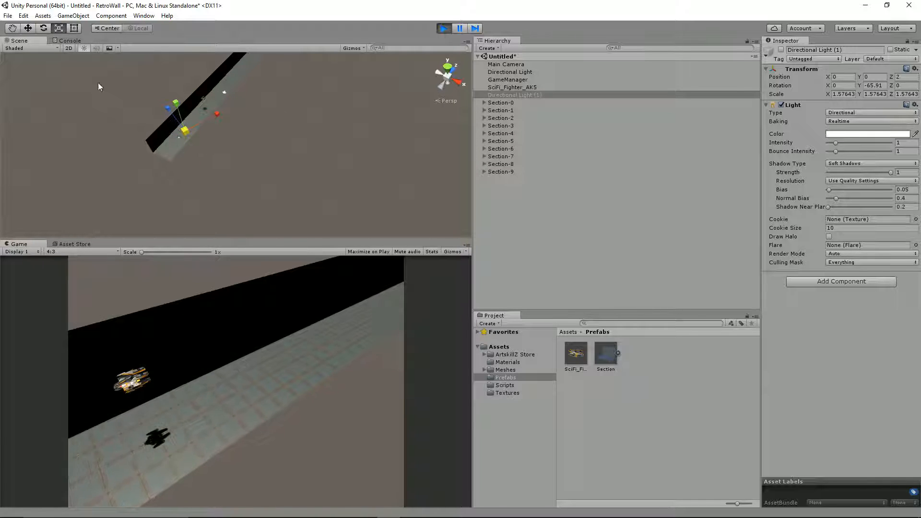
Move Directional Light (1) off the wall to about X 5.1, Y -15.6, Z 13.4 and turn its Y rotation to about -95.5.
left_click(27, 28)
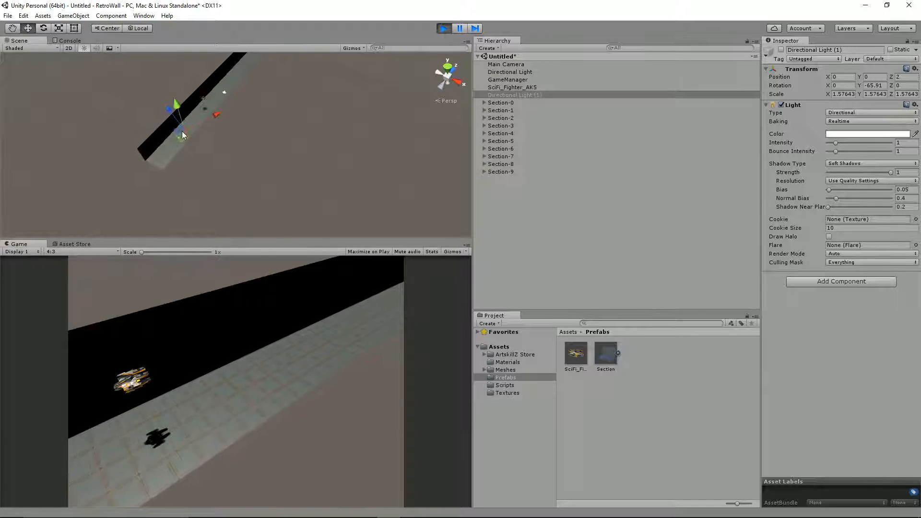
left_click_drag(182, 136, 249, 152)
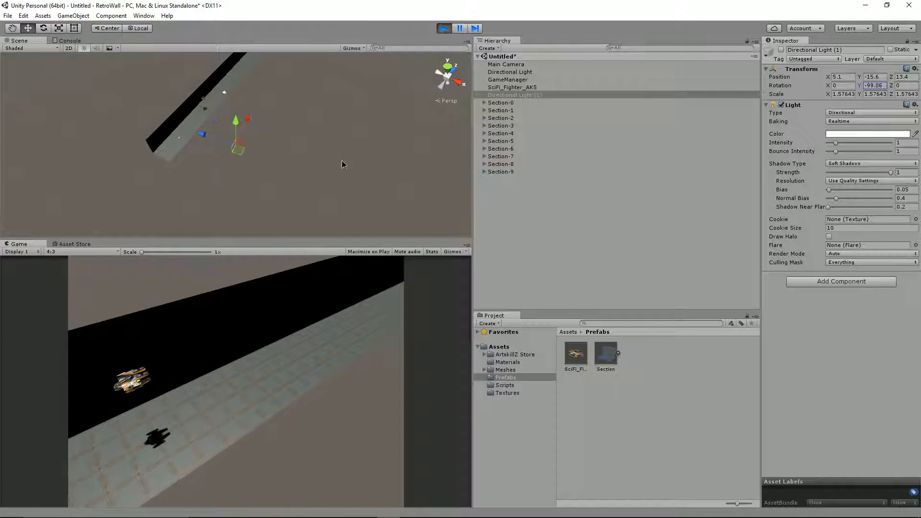
left_click_drag(363, 172, 367, 135, "alt")
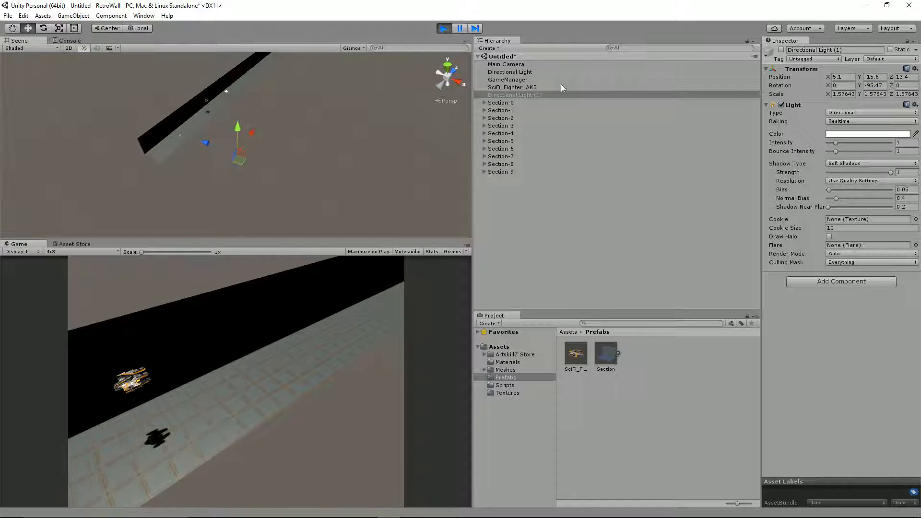
left_click(11, 29)
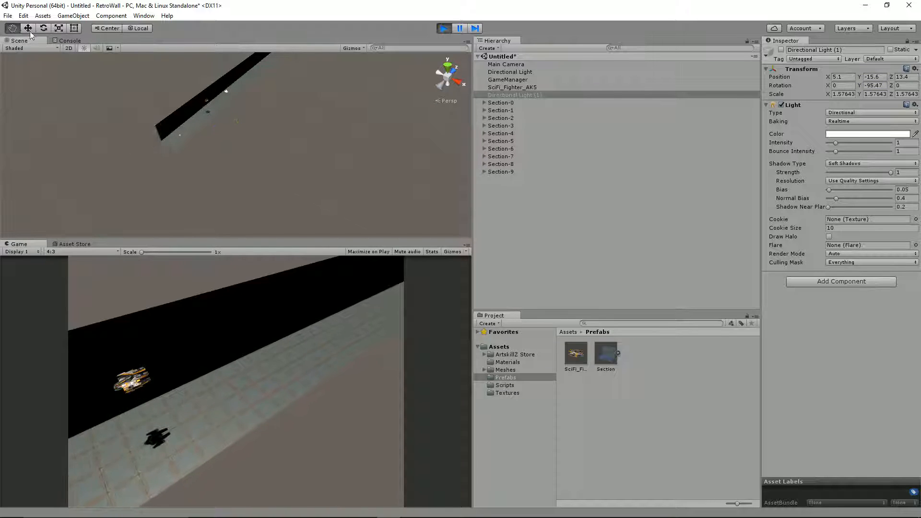
left_click(75, 28)
left_click(58, 28)
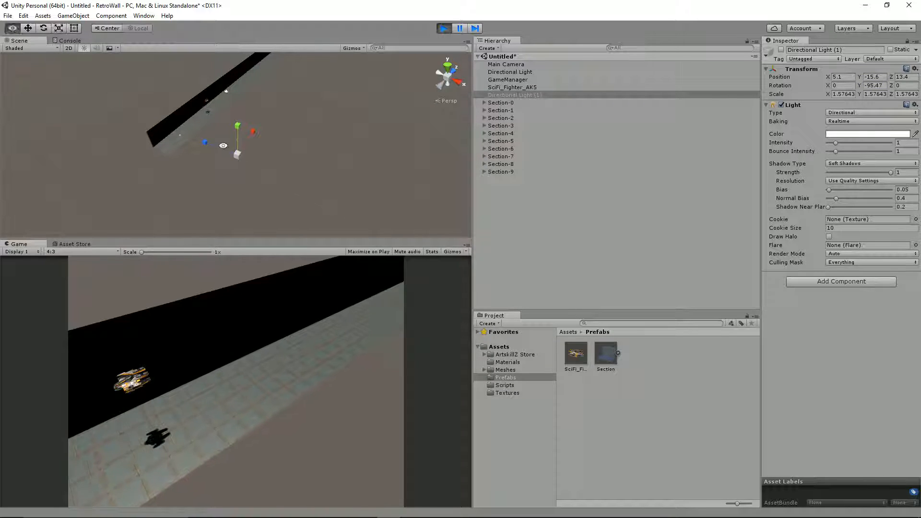
left_click(44, 28)
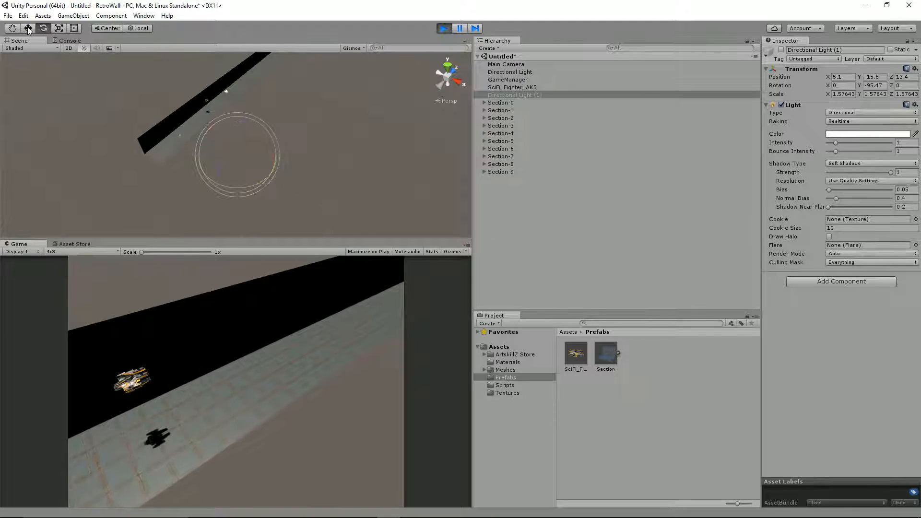
left_click(27, 28)
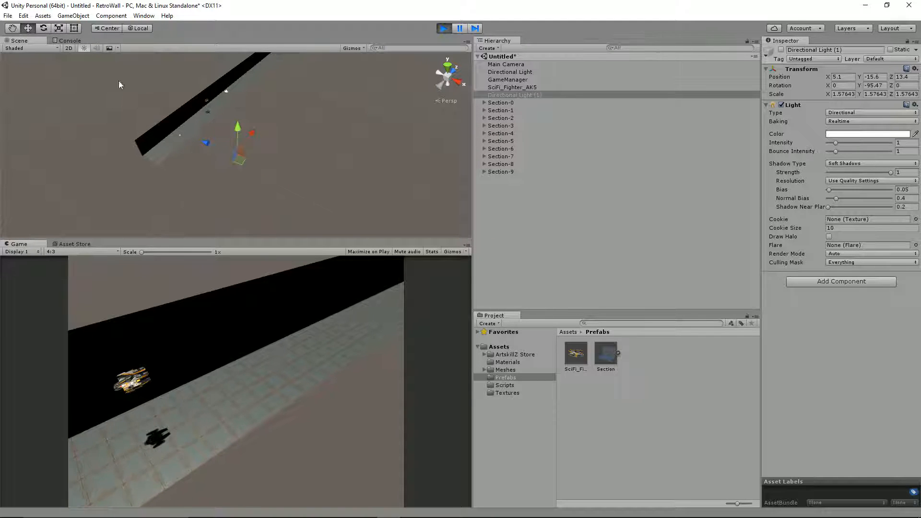
Raise Directional Light (1) above the floor to about Y 3.96 in the running scene.
left_click(512, 87)
left_click(510, 96)
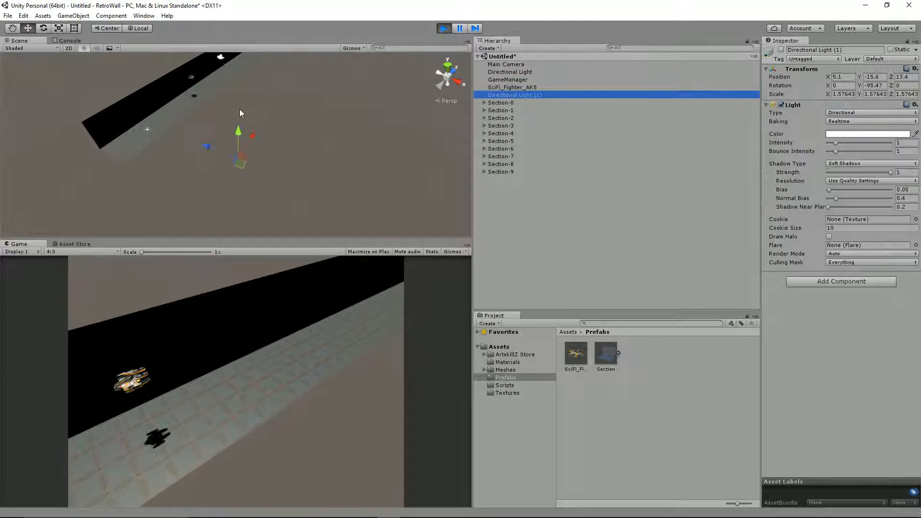
left_click_drag(240, 113, 284, 20, "alt")
left_click_drag(225, 167, 196, 84)
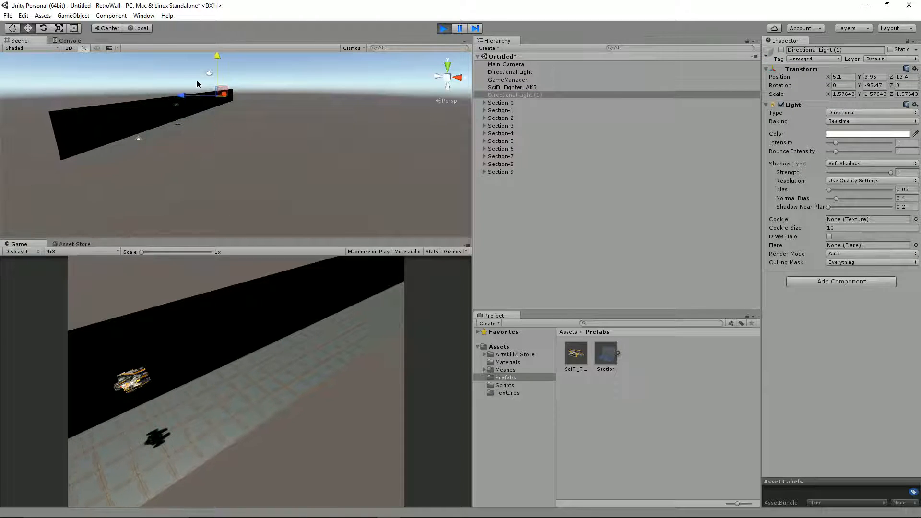
Set Directional Light (1) to a Y rotation of -90 and a scale of 1, and move it to about X 36.3, Y 0.49.
left_click_drag(207, 128, 147, 115, "alt")
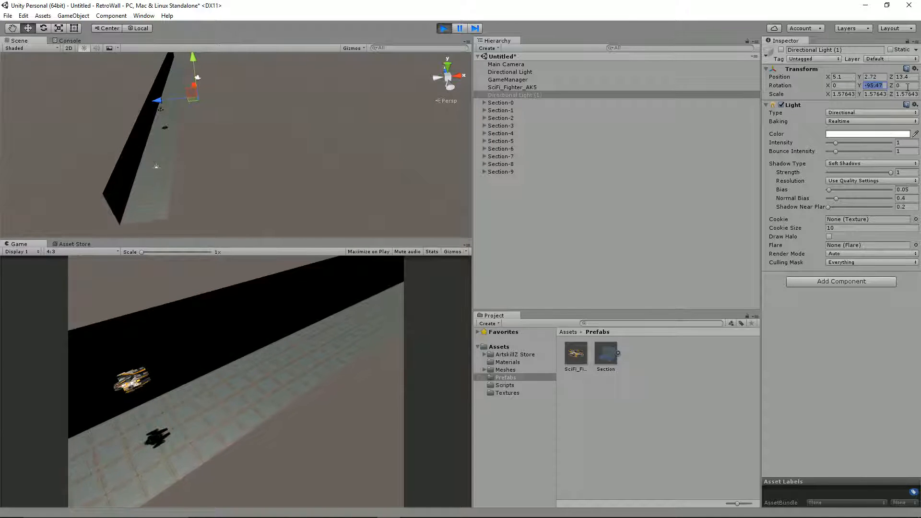
type("-90")
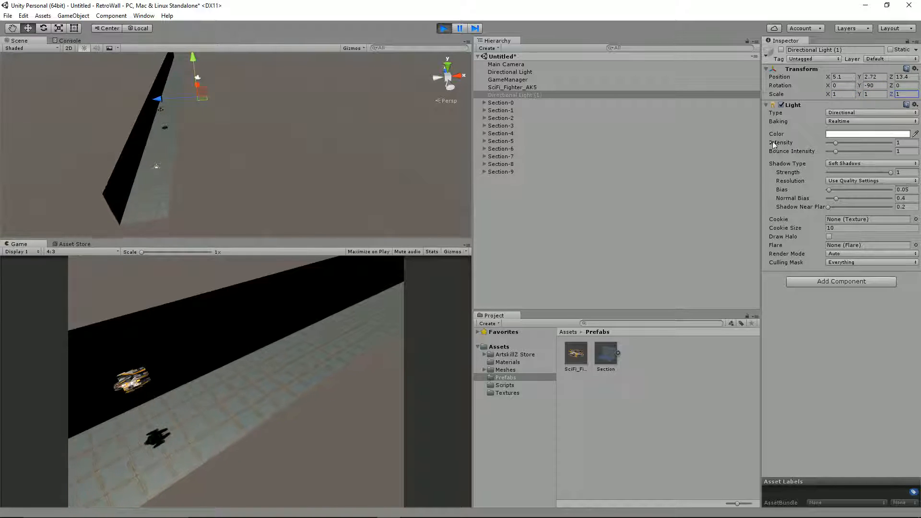
left_click_drag(192, 144, 354, 130, "alt")
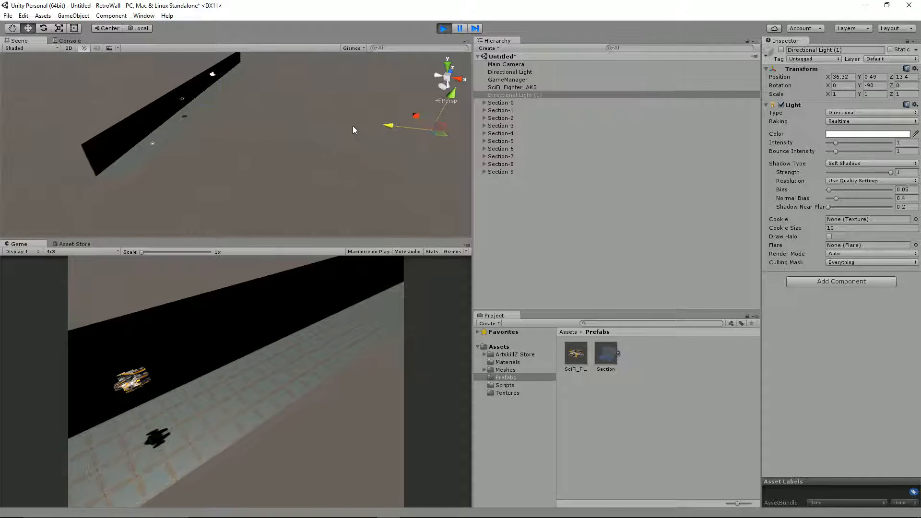
Copy Directional Light (1)'s Transform from the running scene, stop playback and paste the values onto the same light in edit mode.
left_click(508, 96)
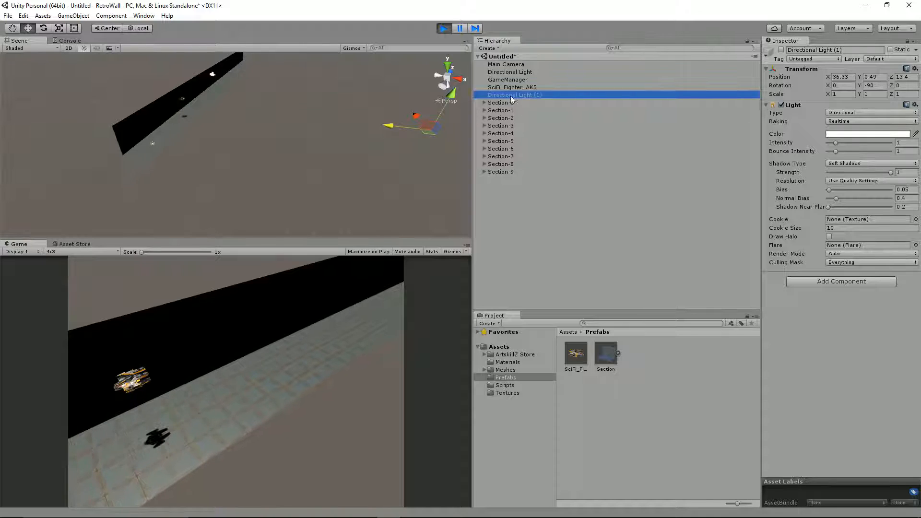
left_click(915, 69)
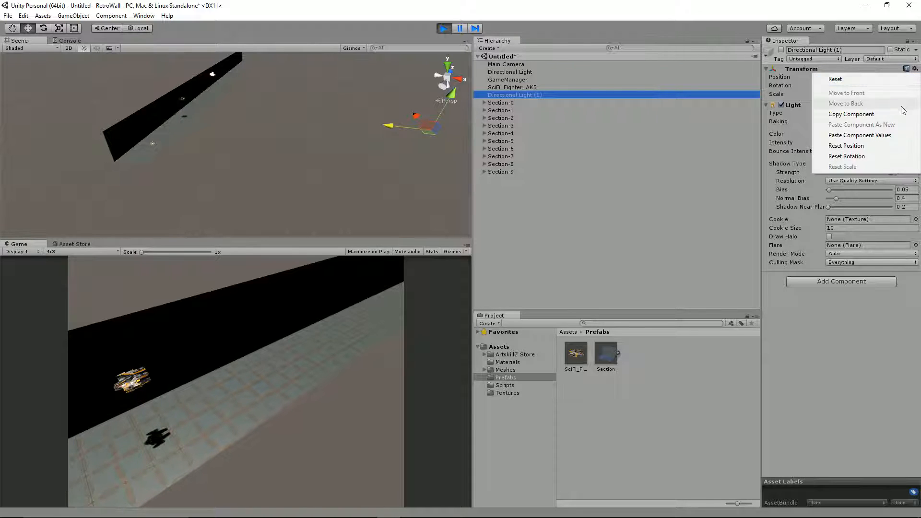
left_click(899, 114)
left_click(444, 28)
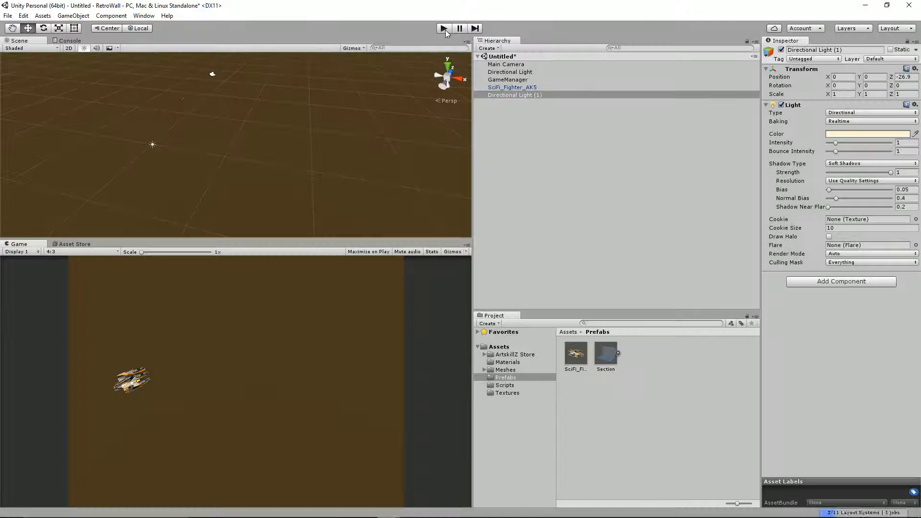
left_click(915, 69)
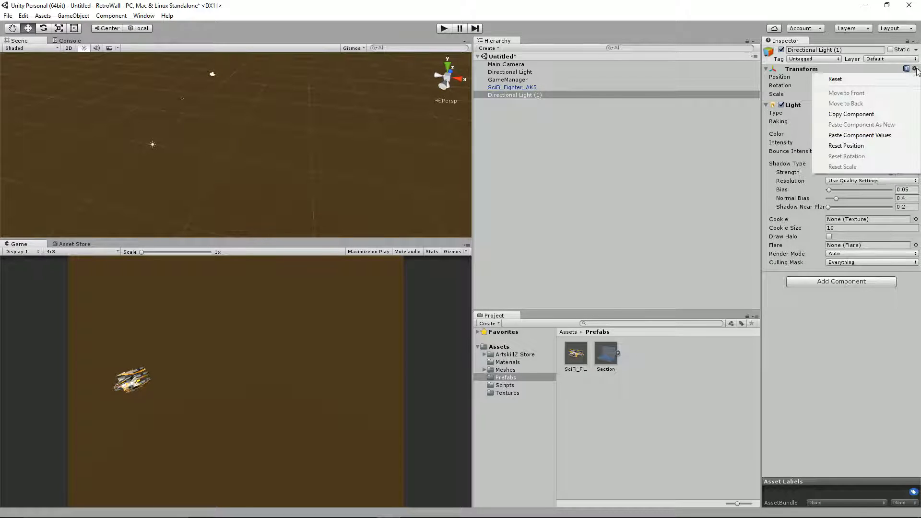
left_click(890, 136)
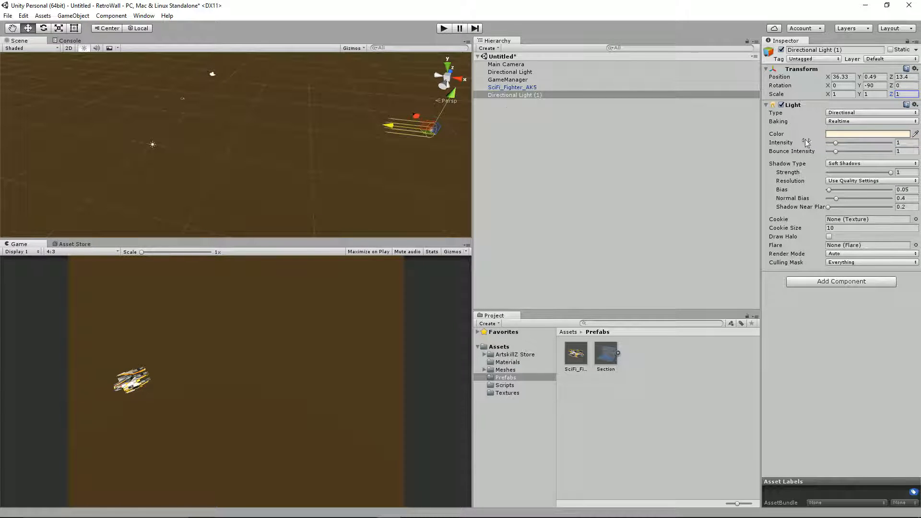
Change the light type of Directional Light (1) to Spot.
left_click(838, 113)
left_click(844, 123)
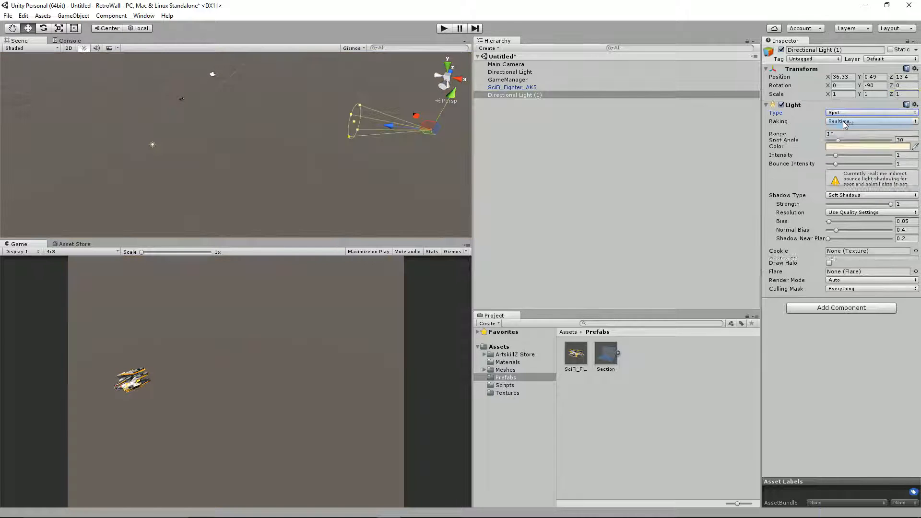
Run the scene and move the spot light close to the wall, to about X 6.69, Y 2.15, Z 8.6.
left_click(444, 28)
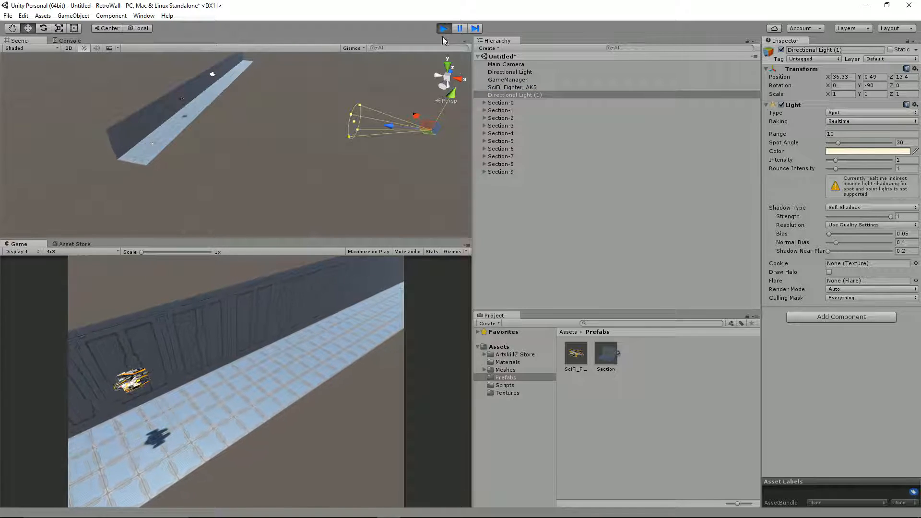
left_click_drag(391, 133, 234, 123)
left_click_drag(340, 134, 287, 141)
left_click_drag(245, 103, 245, 87)
left_click_drag(316, 120, 264, 158, "alt")
left_click_drag(204, 117, 229, 115)
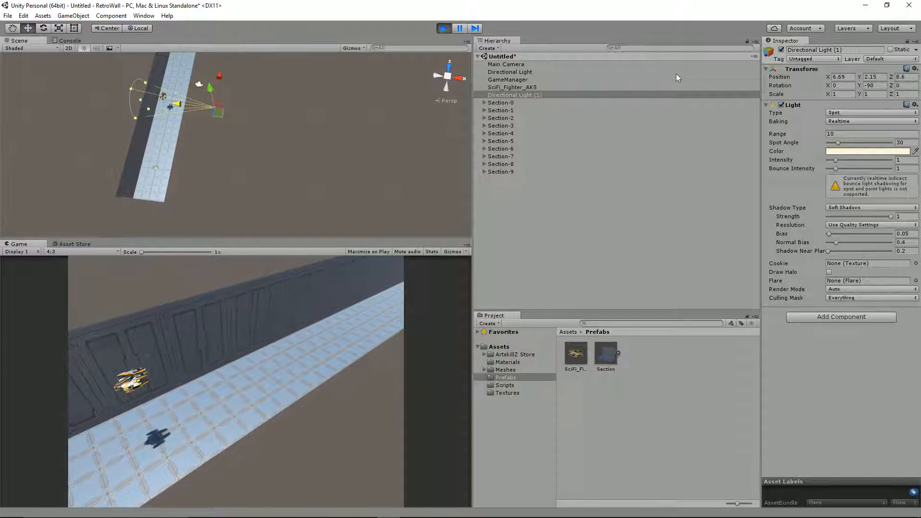
Switch Directional Light (1) back to the Directional type and darken its colour to a dark grey, about hex 5B5953.
left_click(837, 115)
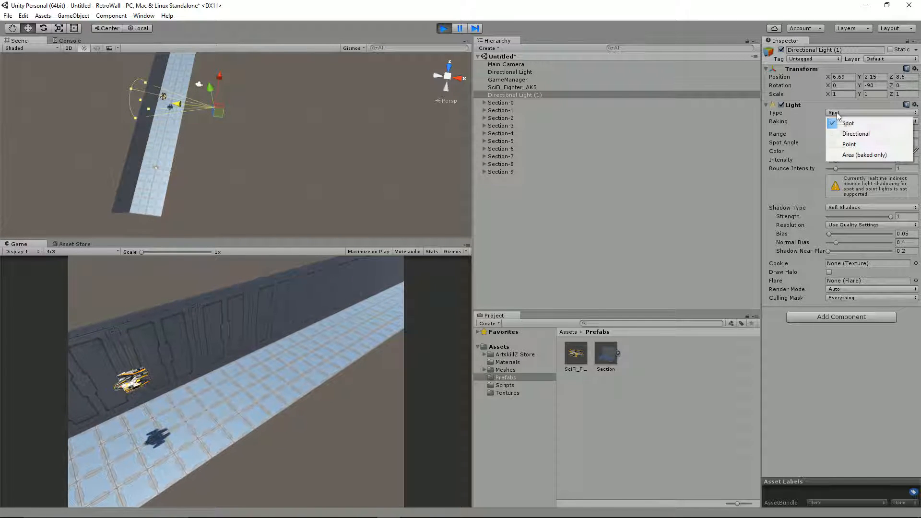
left_click(842, 133)
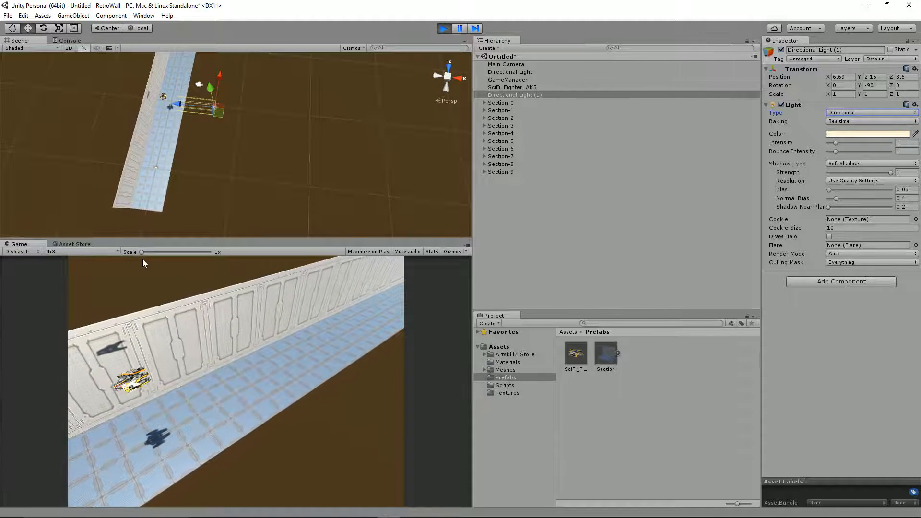
left_click(864, 137)
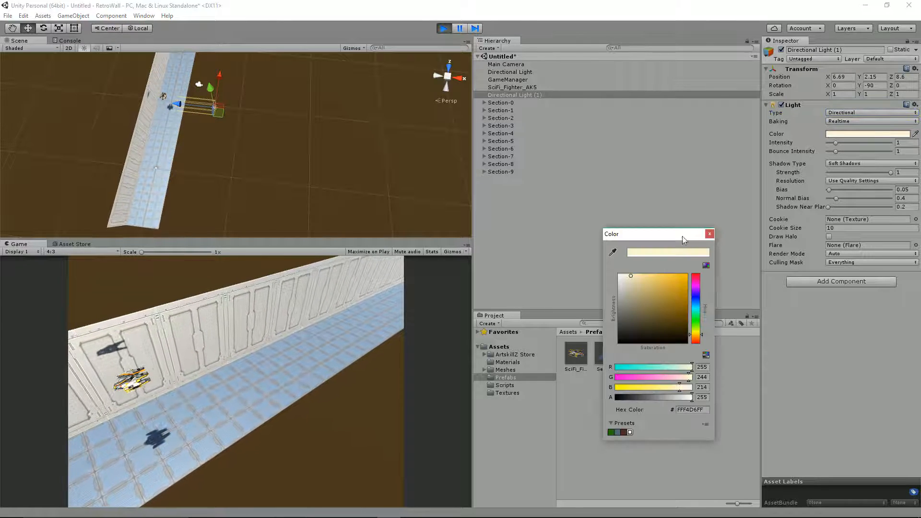
mouse_move(623, 275)
left_mouse_down()
mouse_move(631, 284)
mouse_move(641, 269)
mouse_move(649, 299)
mouse_move(645, 274)
mouse_move(590, 273)
mouse_move(557, 255)
mouse_move(657, 281)
mouse_move(614, 377)
left_mouse_up()
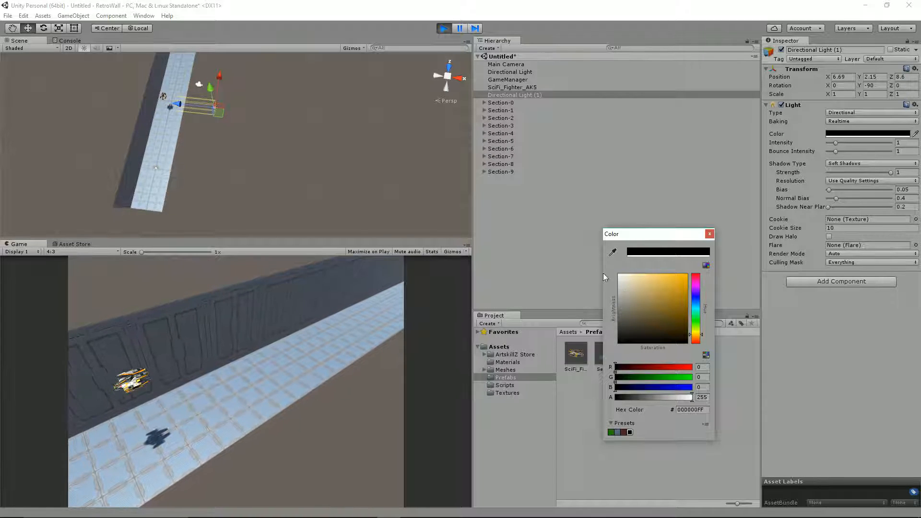
left_click_drag(636, 331, 626, 317)
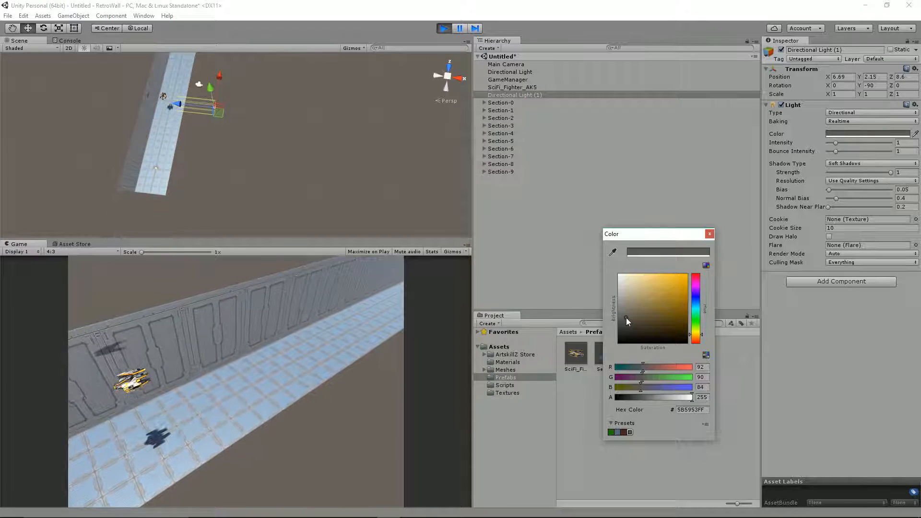
Inspect the wall and spaceship under the dimmed side light from other angles and stop playback.
left_click(330, 192, "alt")
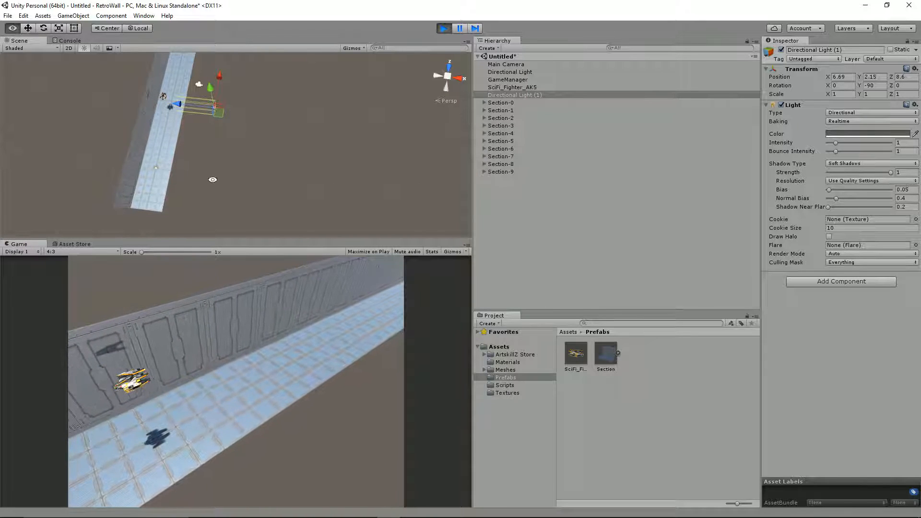
left_click_drag(212, 180, 323, 101, "alt")
left_click_drag(201, 95, 246, 74)
left_click_drag(218, 117, 165, 117, "alt")
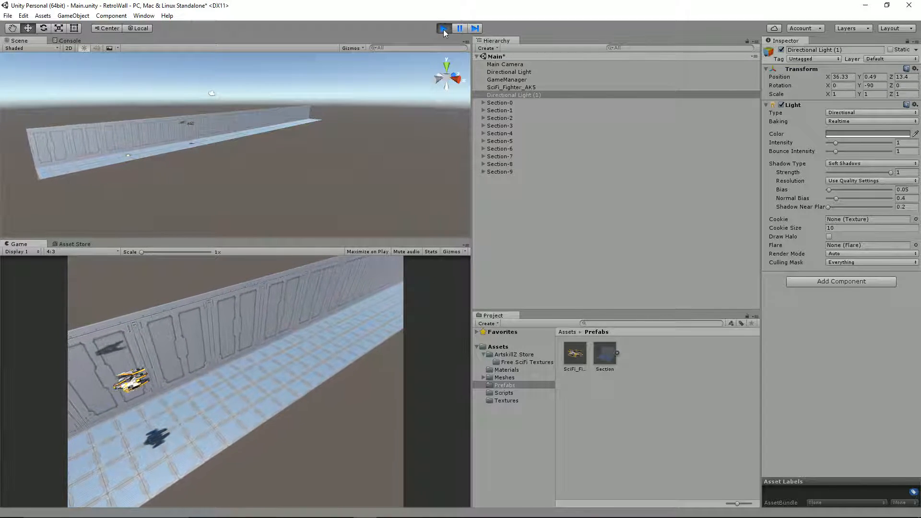
left_click(444, 29)
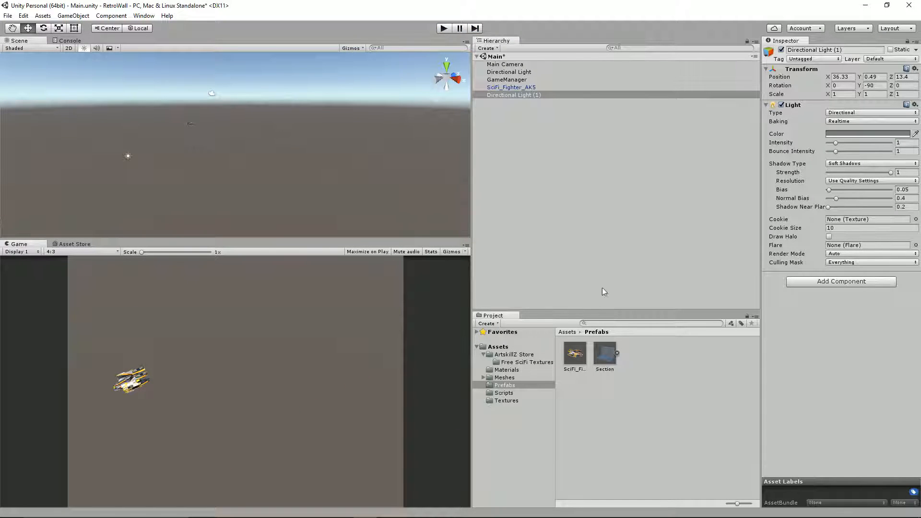
Create a C# script named SpaceshipController in the Scripts folder.
left_click(505, 393)
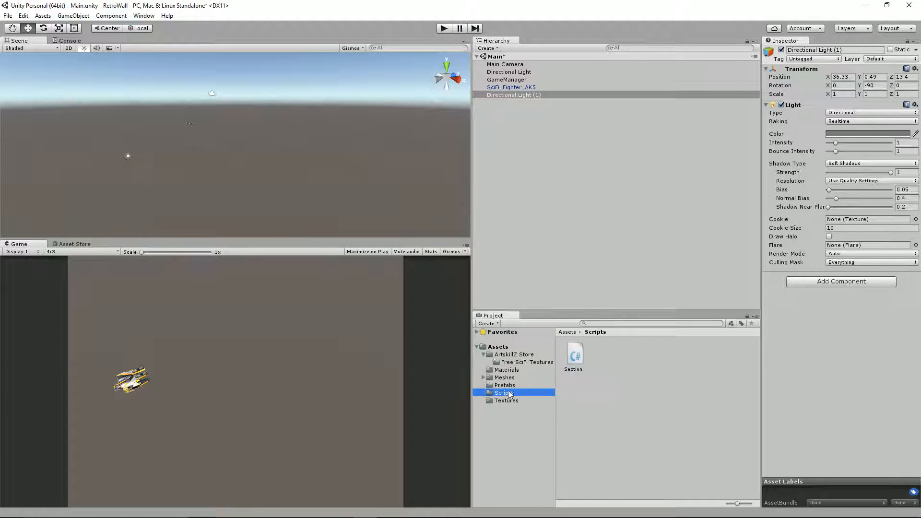
right_click(606, 373)
mouse_move(680, 193)
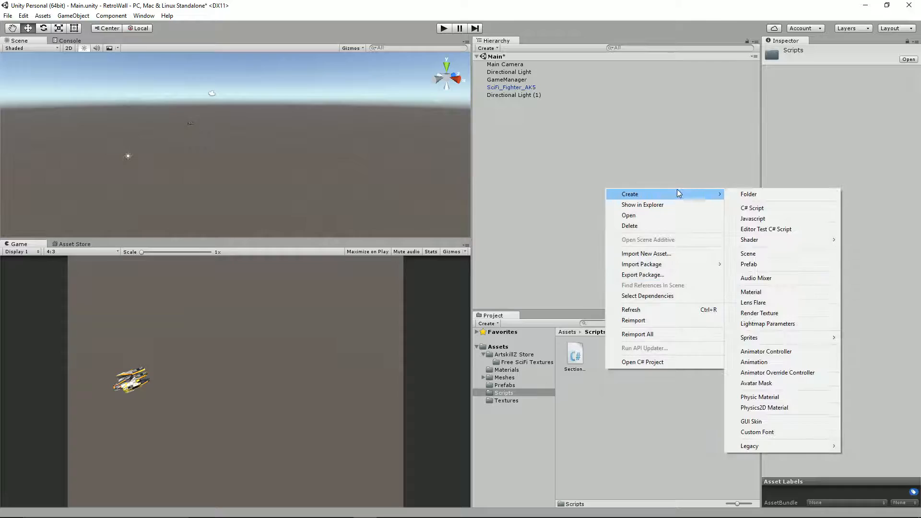
left_click(747, 209)
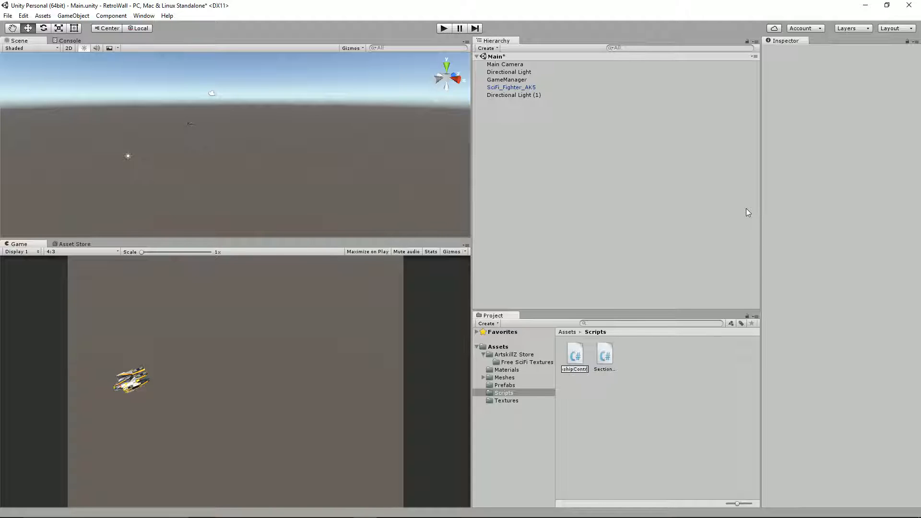
key("Return")
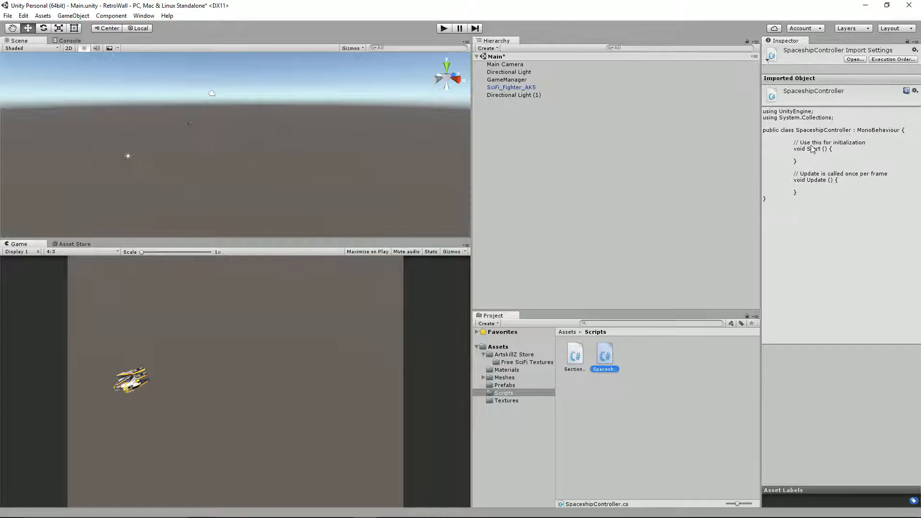
Open the SpaceshipController script in MonoDevelop and rename its Update method to FixedUpdate.
double_click(609, 358)
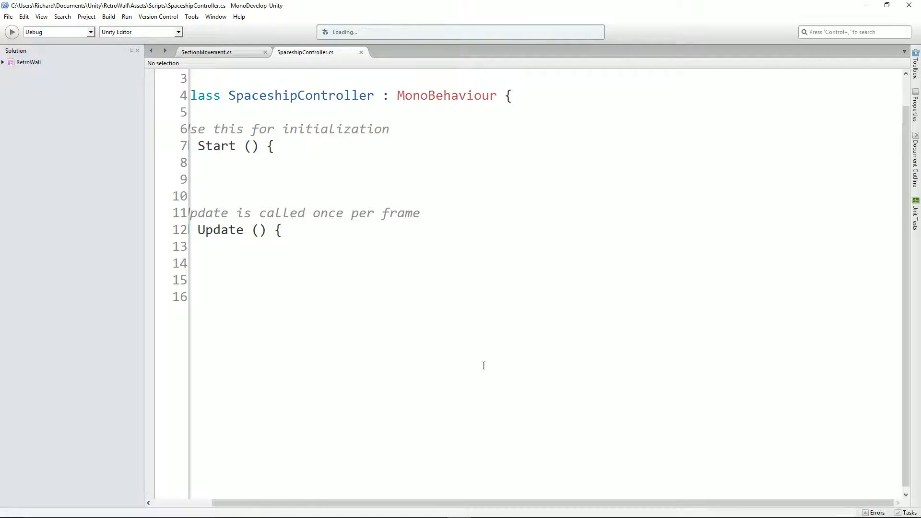
left_click_drag(445, 503, 365, 503)
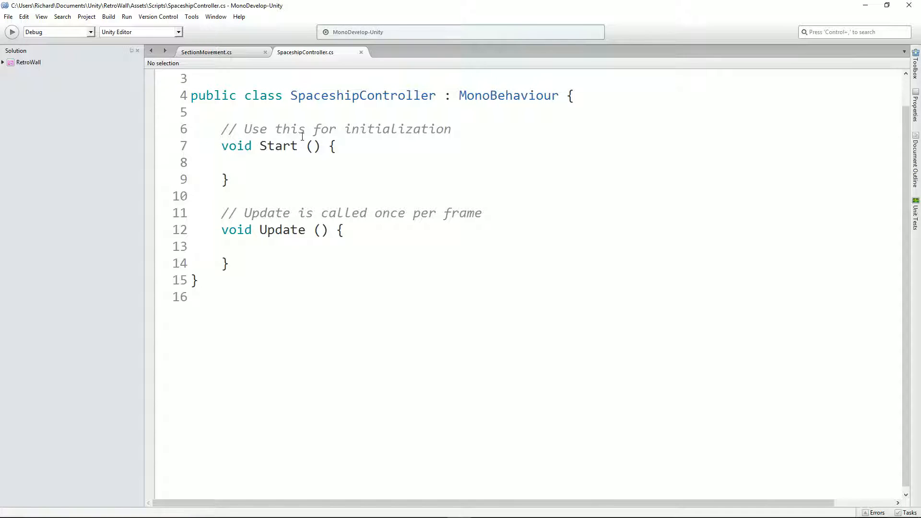
left_click(294, 246)
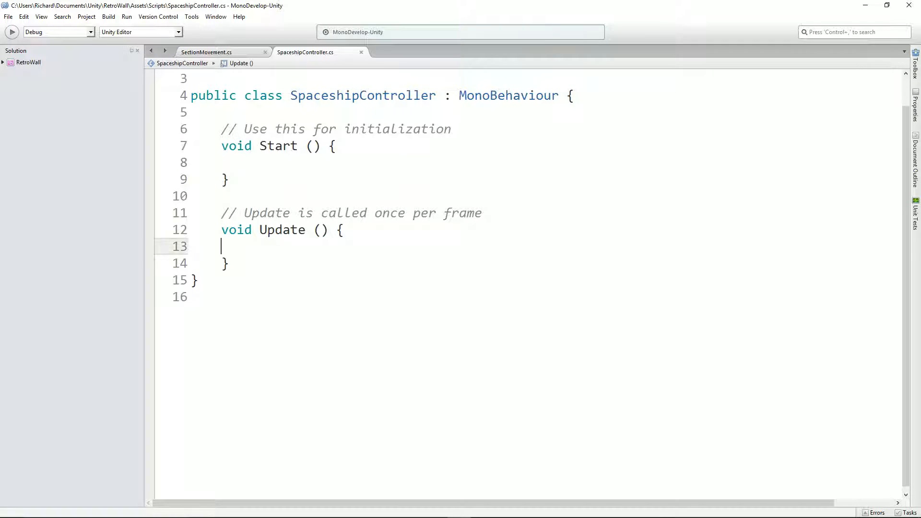
left_click(263, 233)
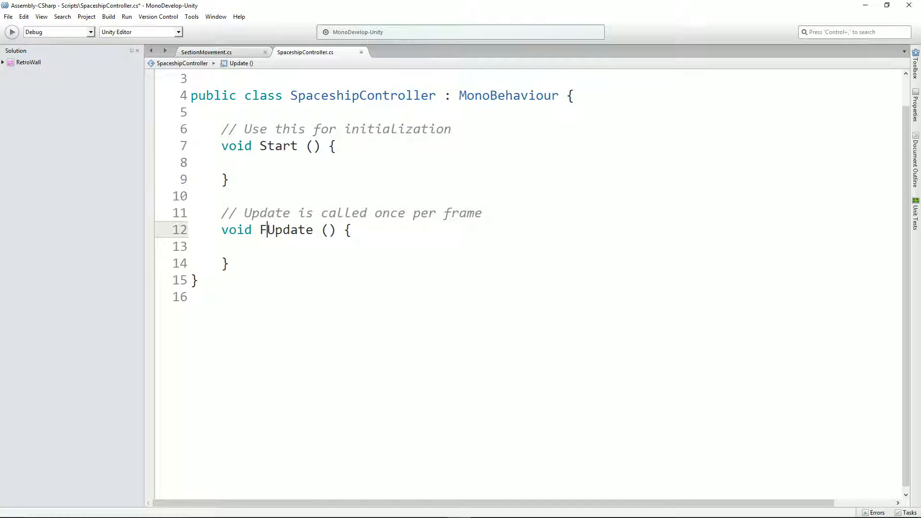
type("Fixed")
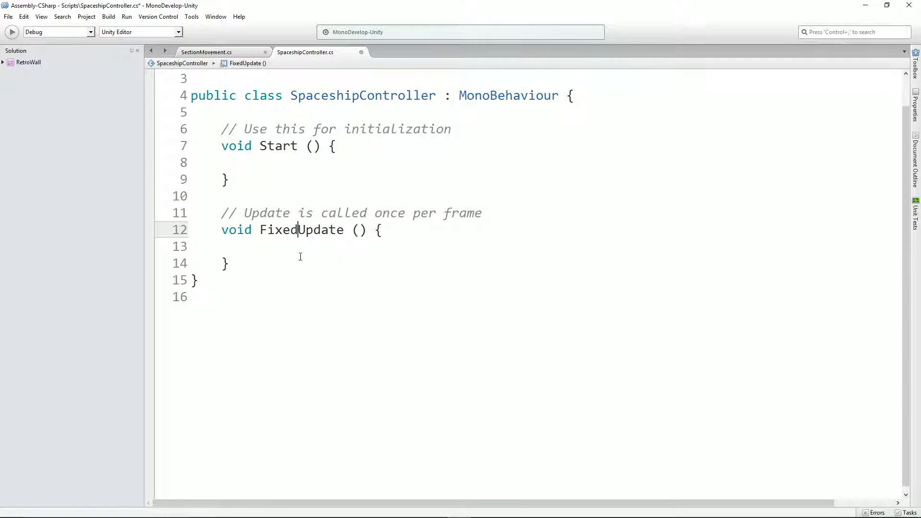
In FixedUpdate, declare Vector3 moveDirection as a new Vector3 with Input.GetAxis("Horizontal") as X and begin an Input call for Y.
left_click(297, 248)
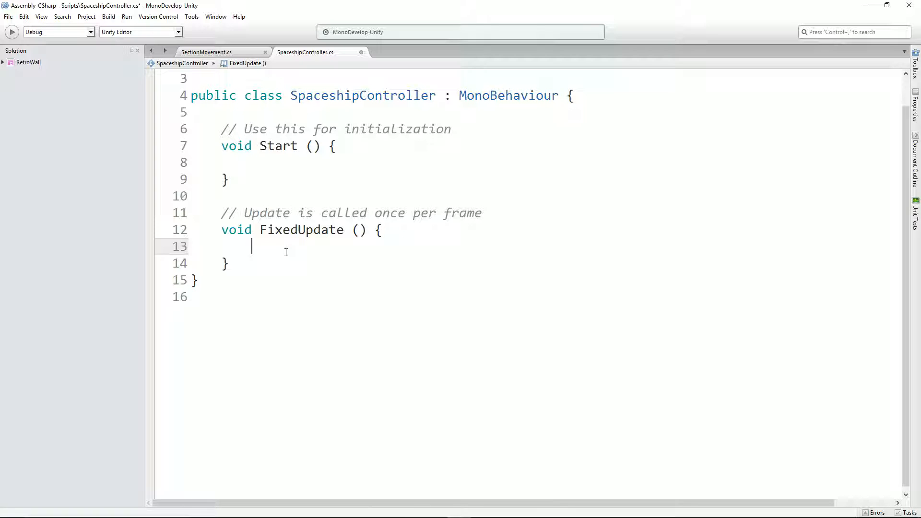
type("Vector")
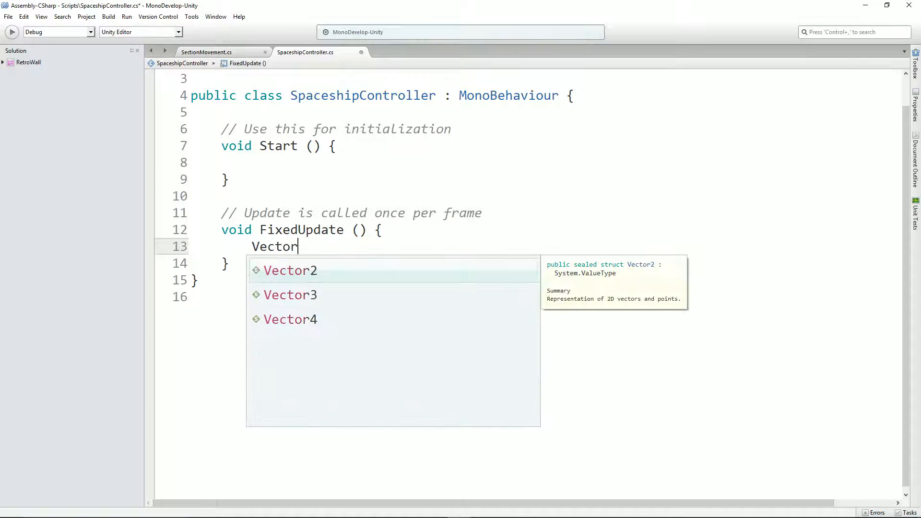
type("3 moveDi")
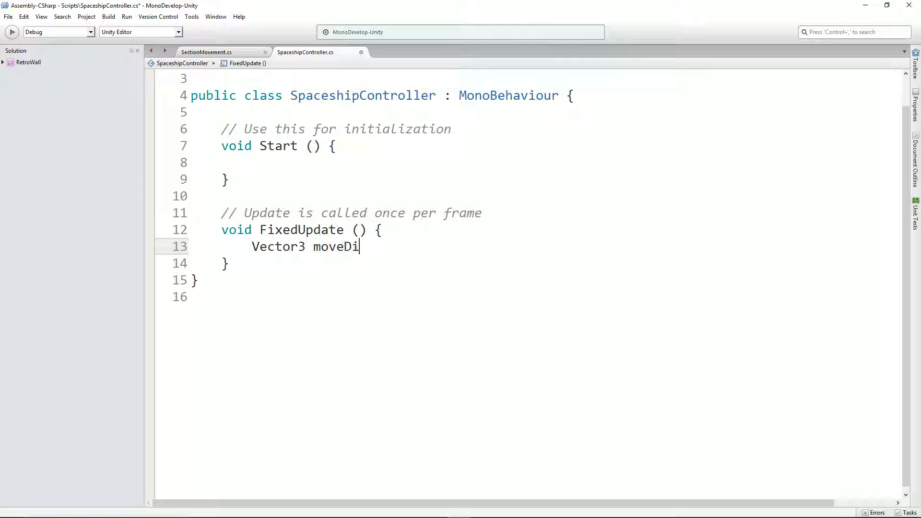
type("rection = new")
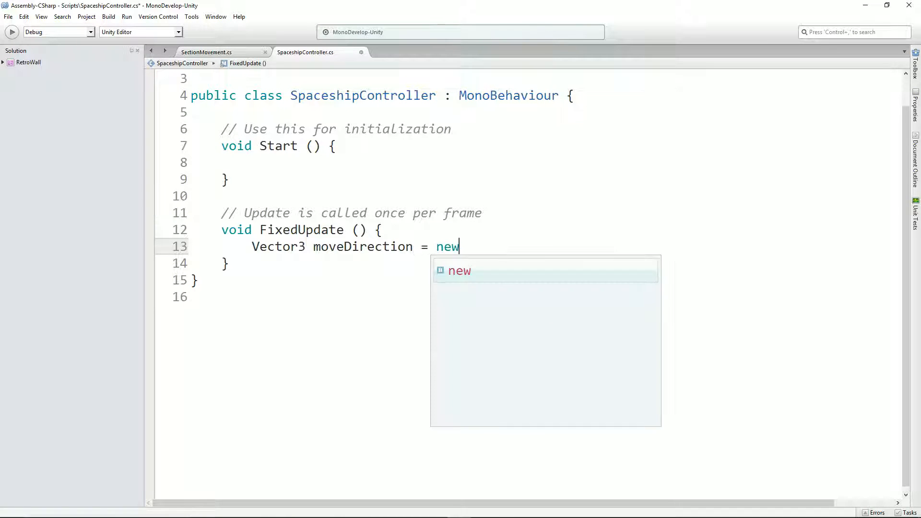
type(" Vector3")
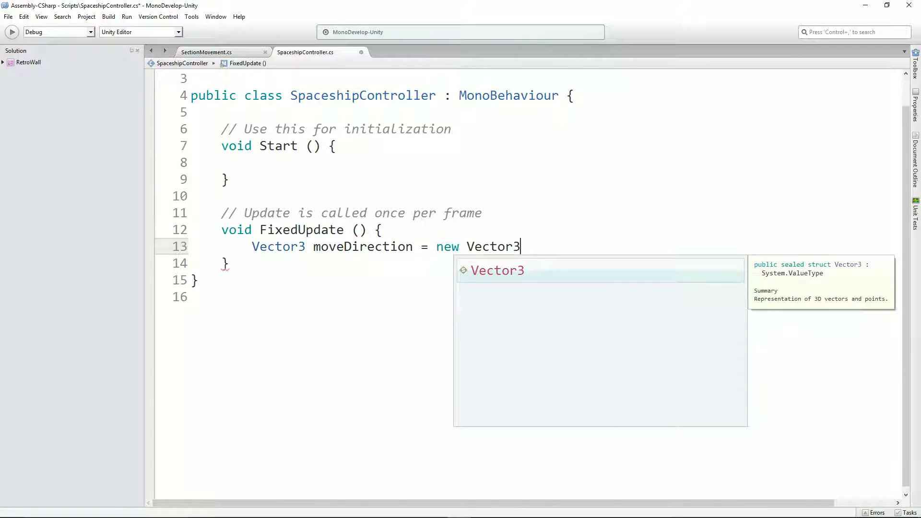
type("(Inp")
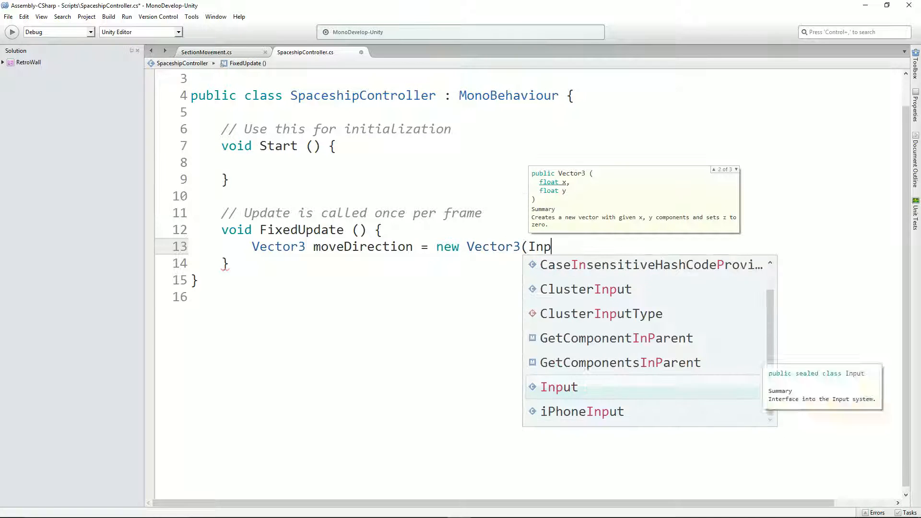
type("ut.getA")
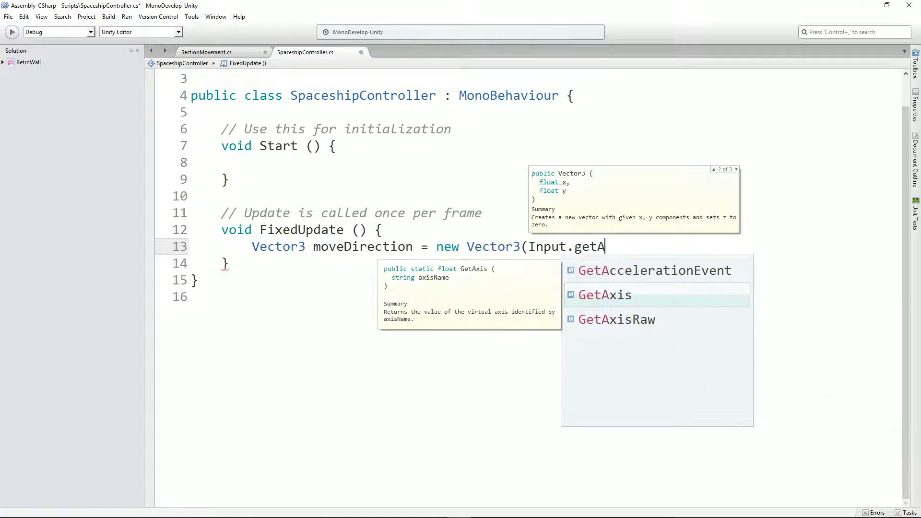
key("Return")
type("(\"Ho")
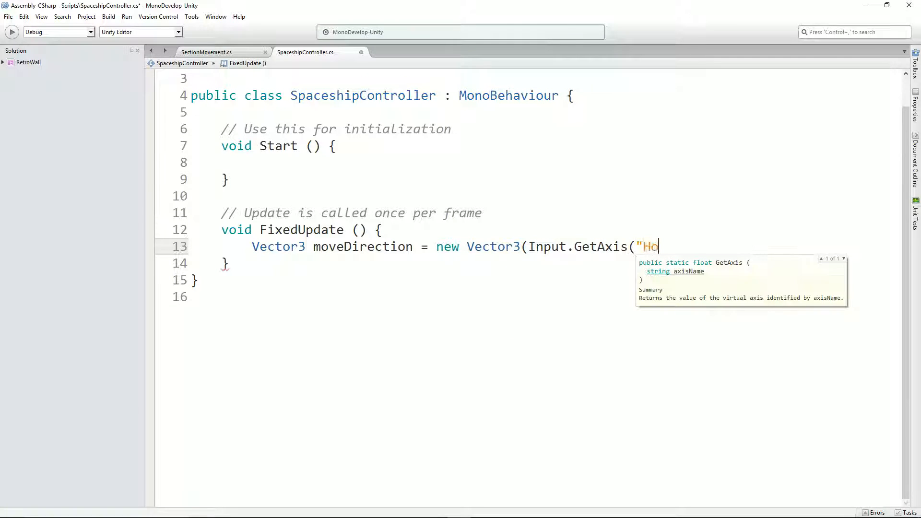
type("rizontal\")")
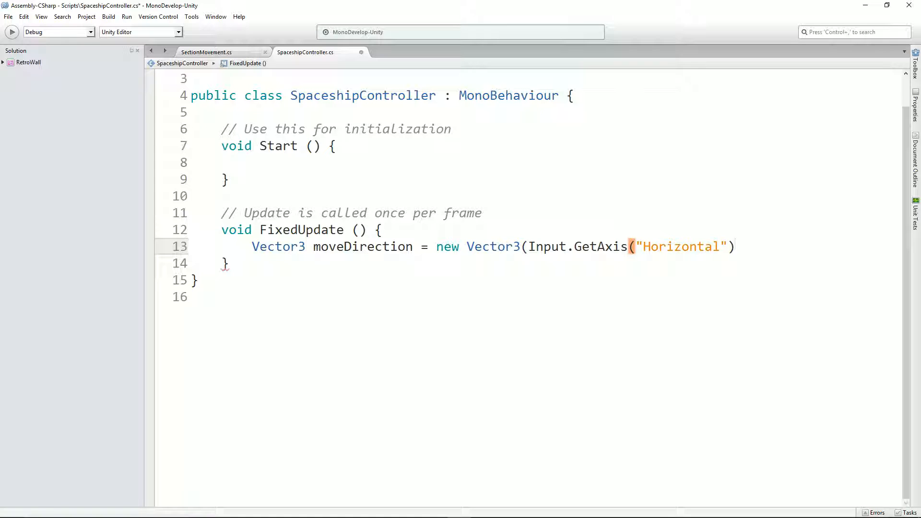
type(",")
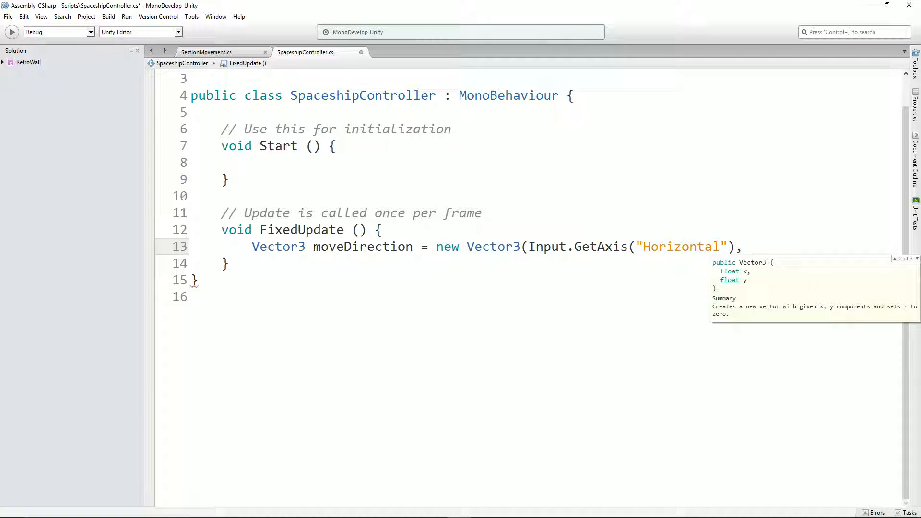
type(" Input.get")
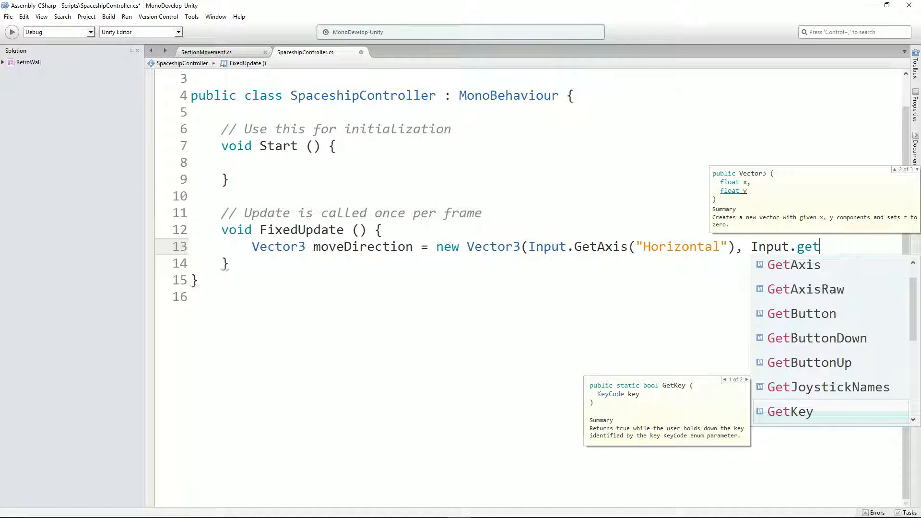
key("Down")
key("Return")
type(")")
key("BackSpace")
key("BackSpace")
key("BackSpace")
key("BackSpace")
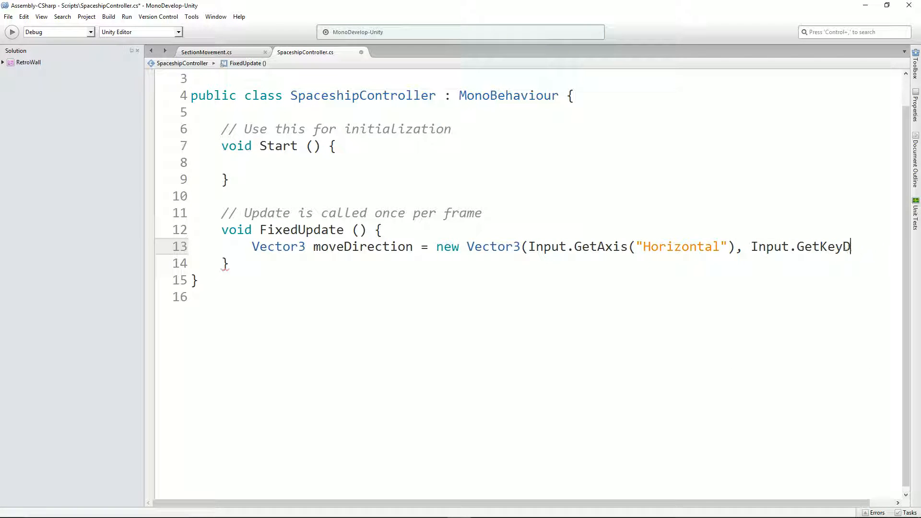
key("BackSpace")
key("BackSpace")
key("BackSpace")
key("BackSpace")
Complete the moveDirection vector with Input.GetAxis("Vertical") as Y and 0 as Z.
type("Axis (\"")
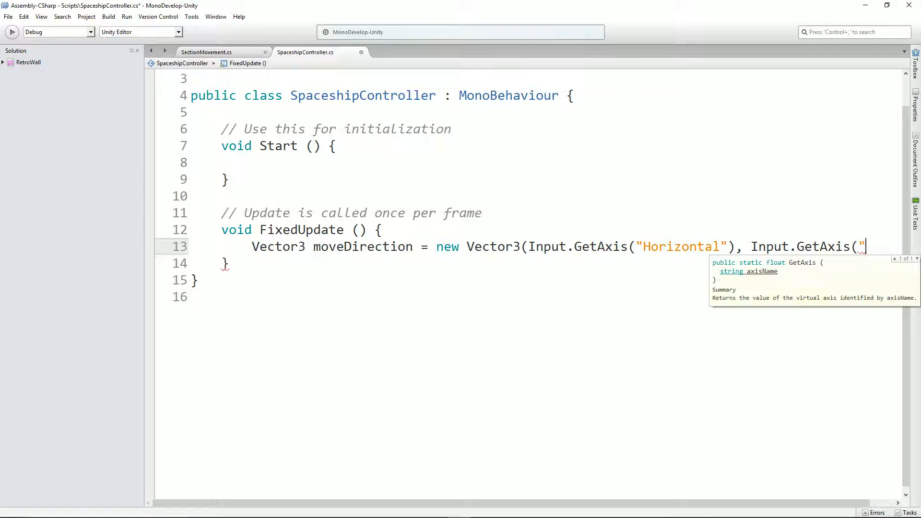
type("Vertical\"")
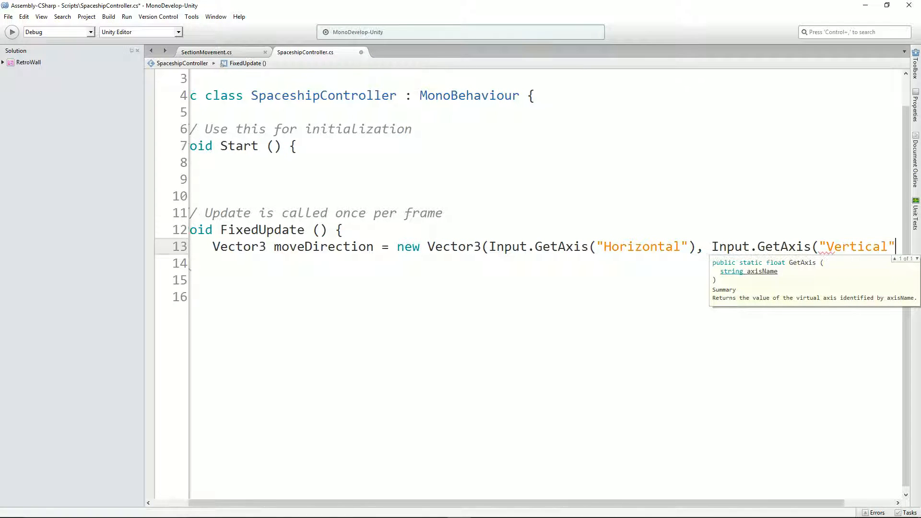
type("), 0")
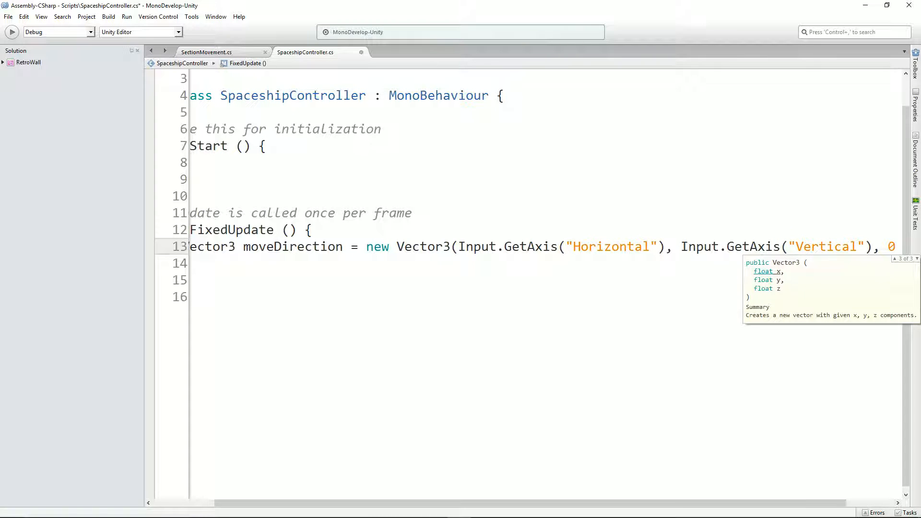
type(")")
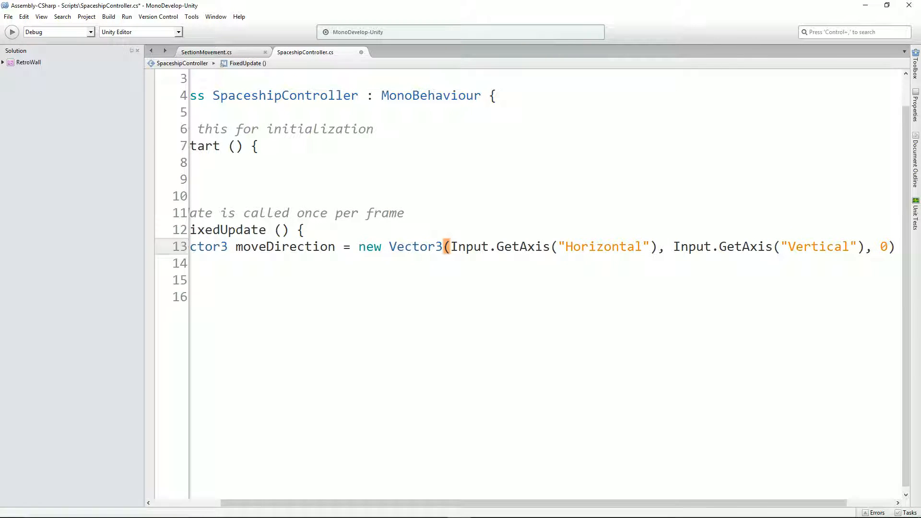
End the moveDirection statement with a semicolon and start a new line below it in FixedUpdate.
type(";")
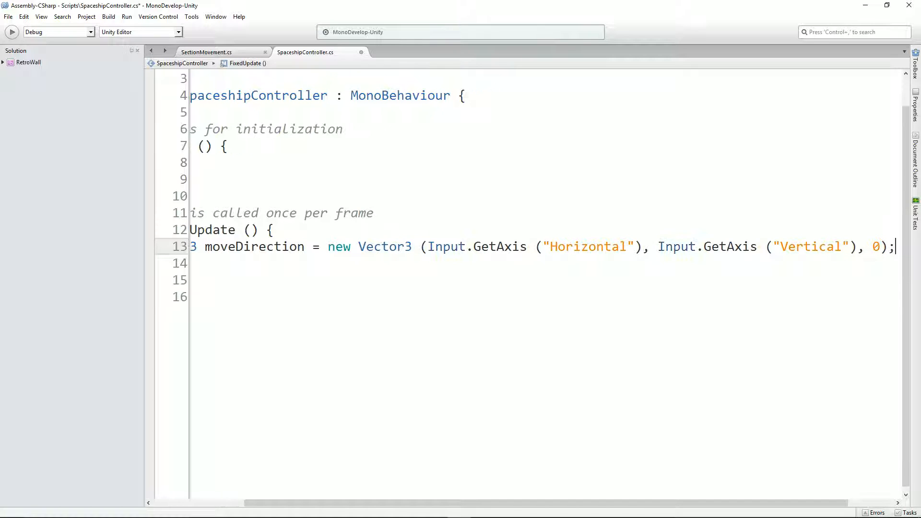
key("Home")
key("End")
key("Return")
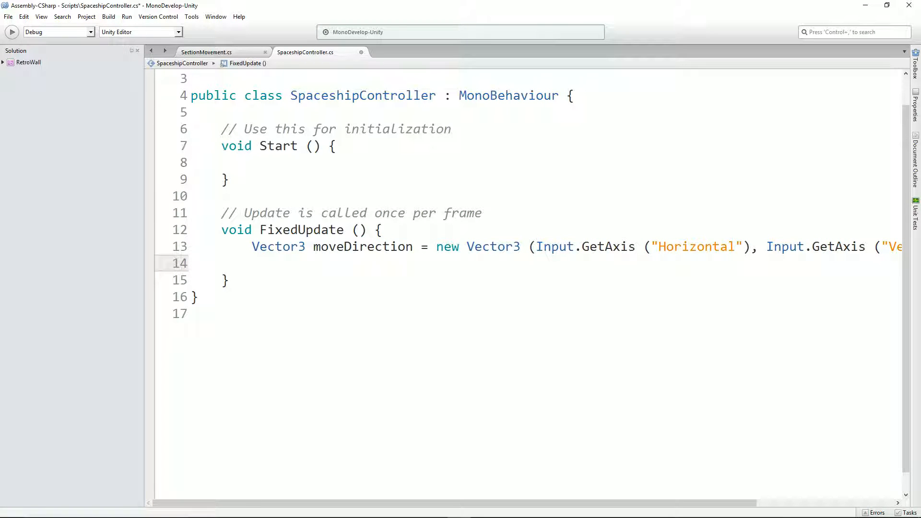
Add the statement transform.position += moveDirection * Time.deltaTime; on the new line in FixedUpdate.
type("transfor")
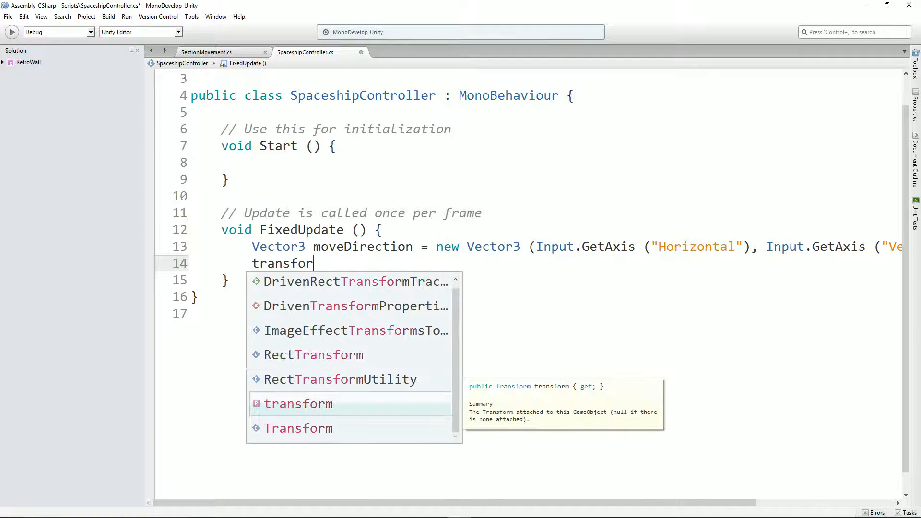
type("m.po")
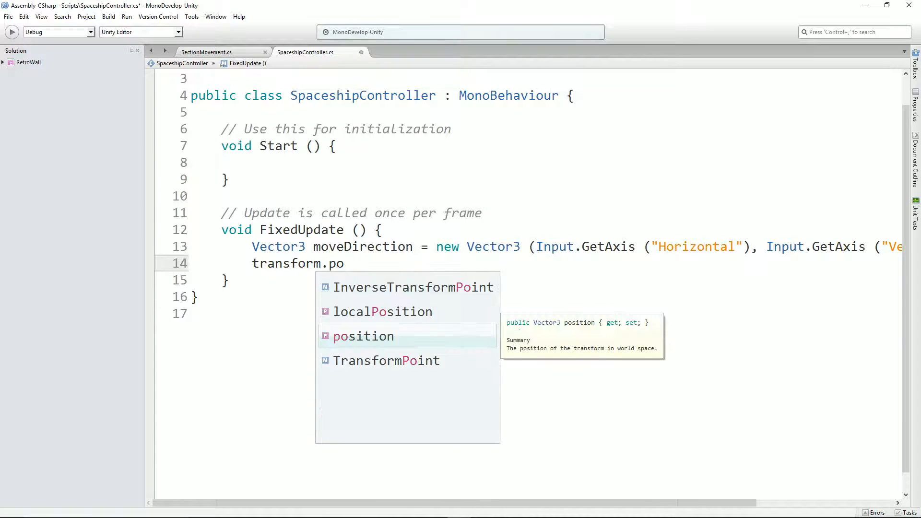
key("Return")
type("+= ")
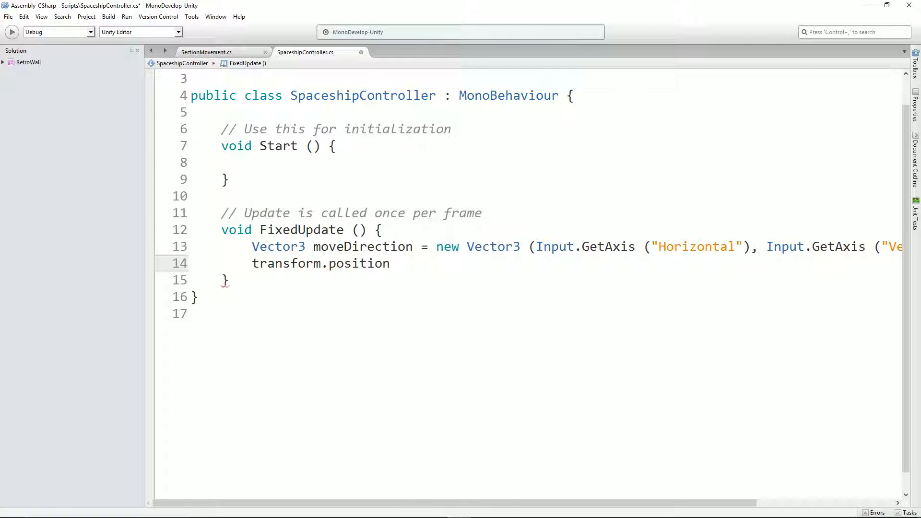
type("mov")
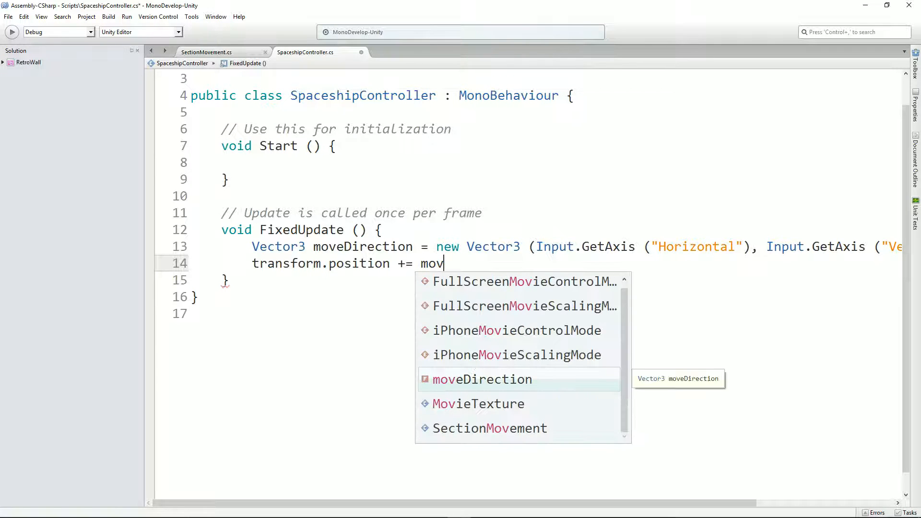
key("Return")
type("* T")
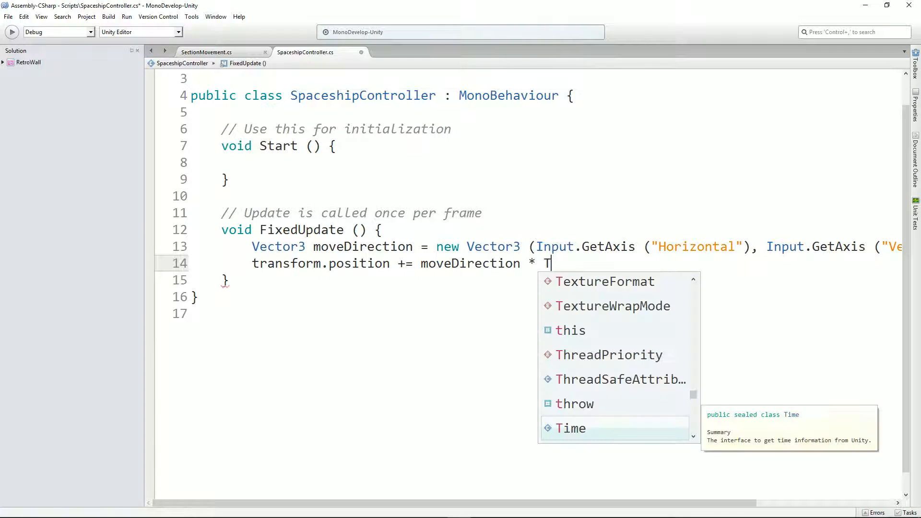
type("ime.d")
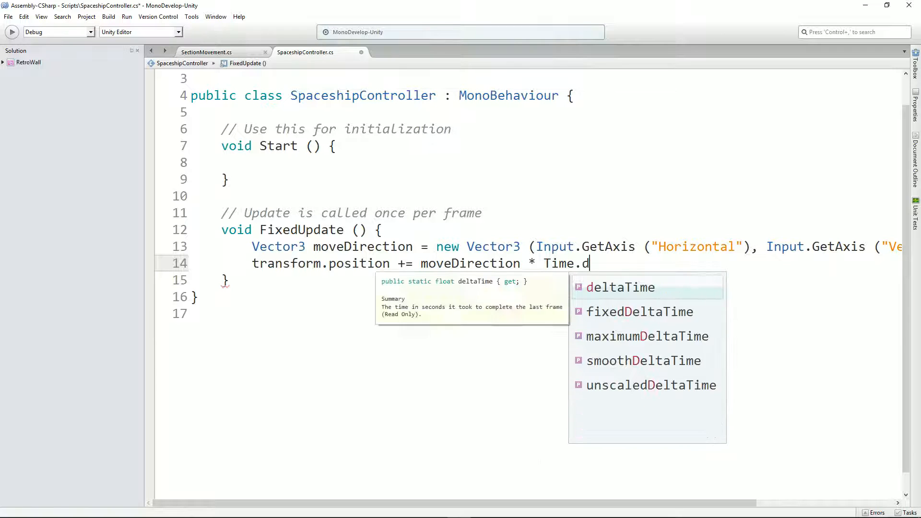
key("Return")
type(";")
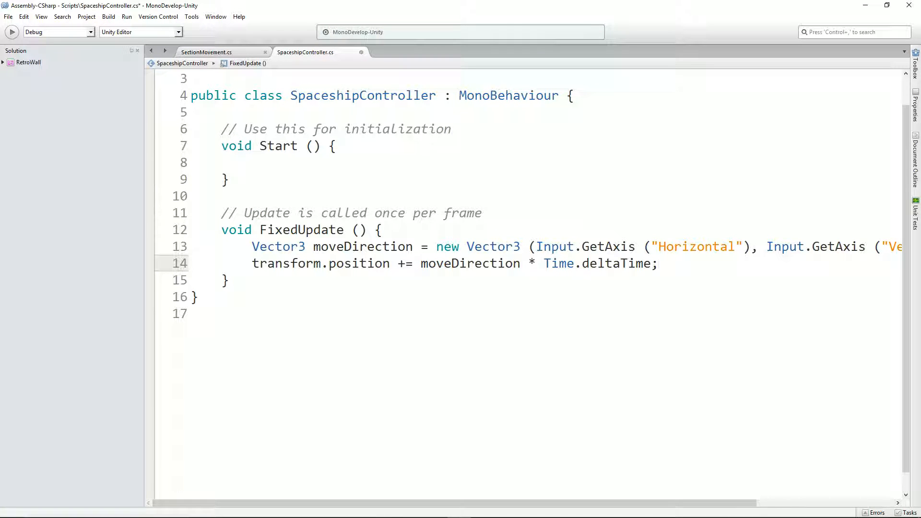
Remove the * Time.deltaTime factor from the transform.position statement.
key("Left")
key("ctrl+shift+Left")
key("ctrl+shift+Left")
key("ctrl+shift+Left")
key("ctrl+shift+Left")
key("BackSpace")
key("BackSpace")
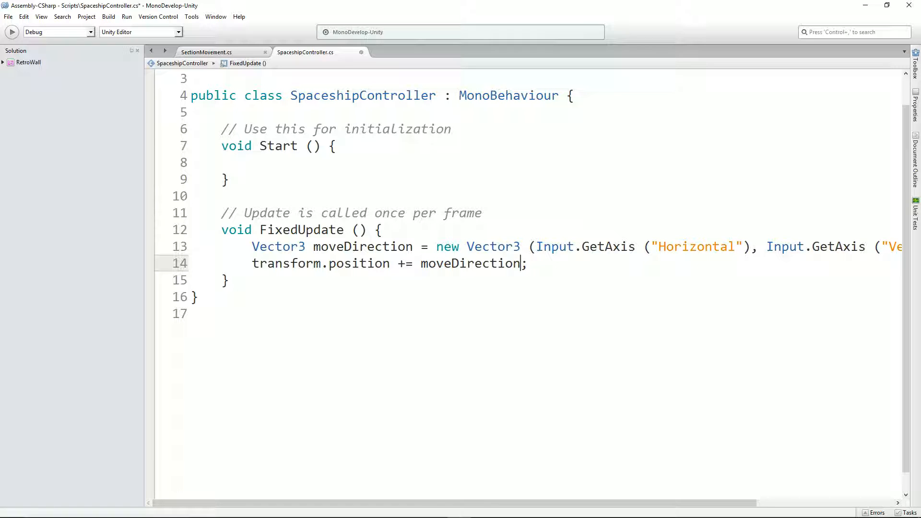
Declare public float speed = 1f; at the start of the SpaceshipController class and save the script.
left_click(277, 111)
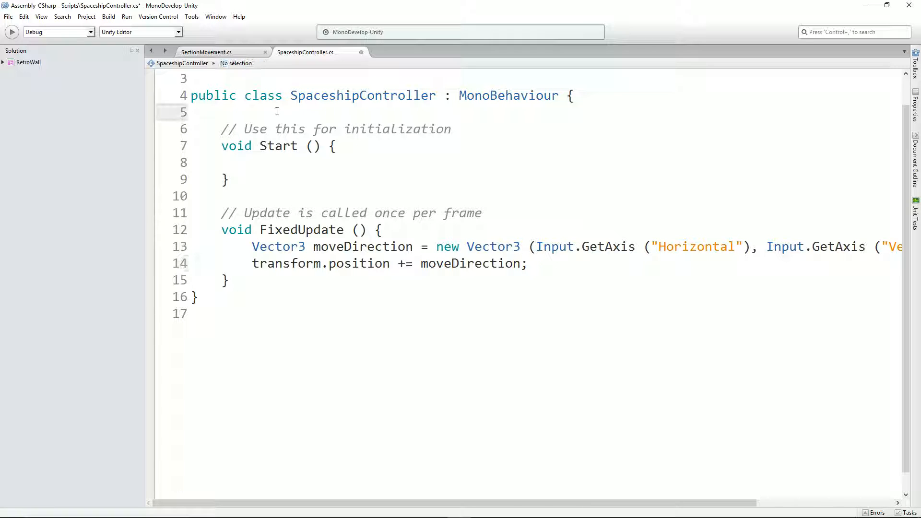
type("public floa")
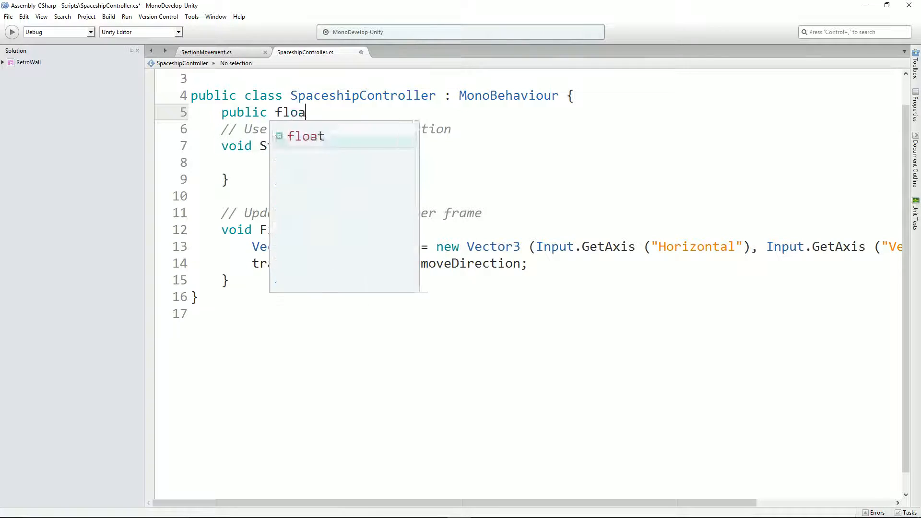
type("t speed = ")
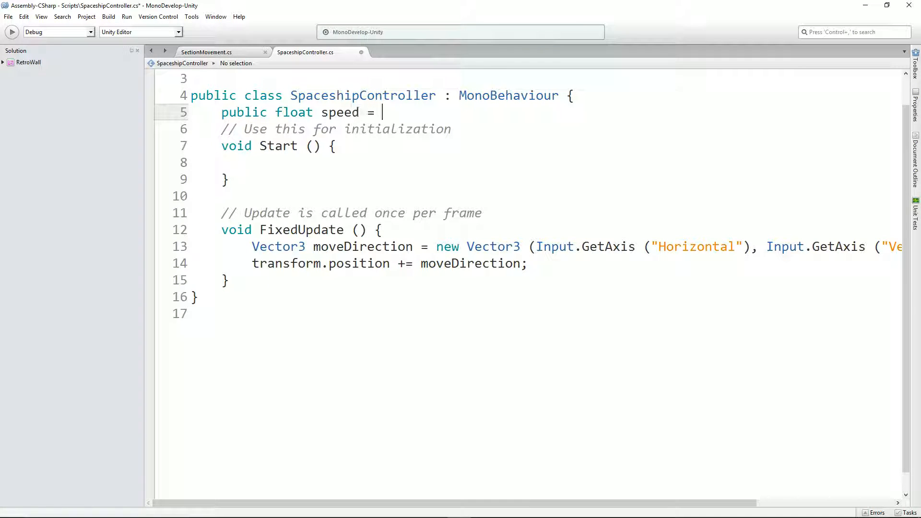
type("1f")
key("Return")
key("BackSpace")
type(";")
key("Return")
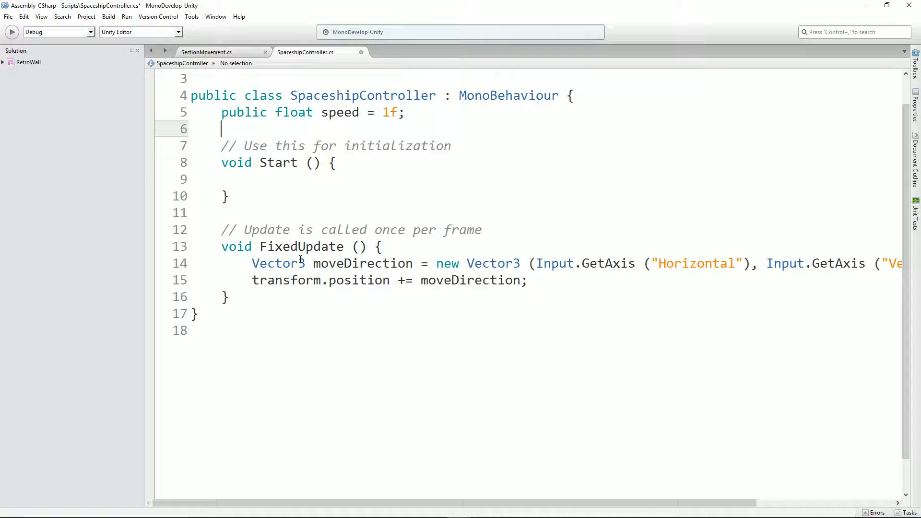
key("ctrl+s")
Switch to Unity and attach the SpaceshipController script to the SciFi_Fighter_AKS object.
key("alt+Tab")
left_click(448, 253)
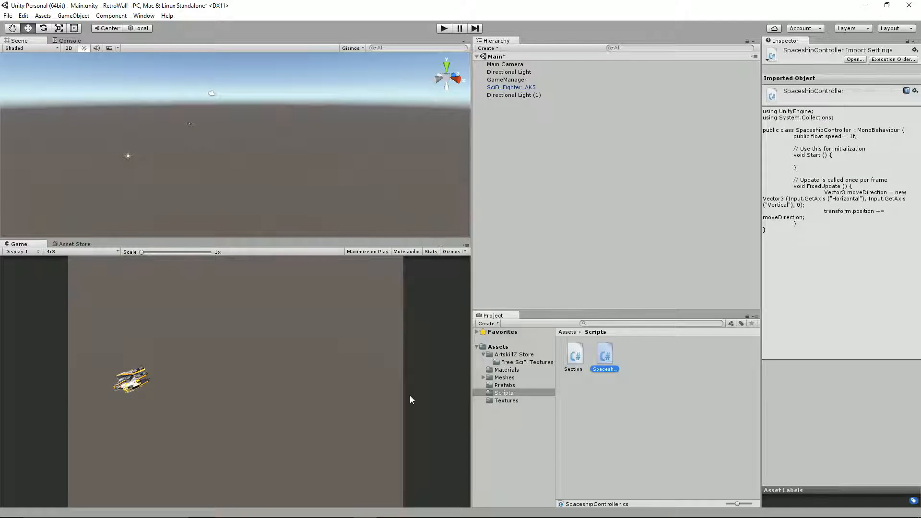
left_click_drag(606, 359, 511, 91)
Run the game, steer the spaceship in all four directions to test its movement, and stop playback.
left_click(444, 29)
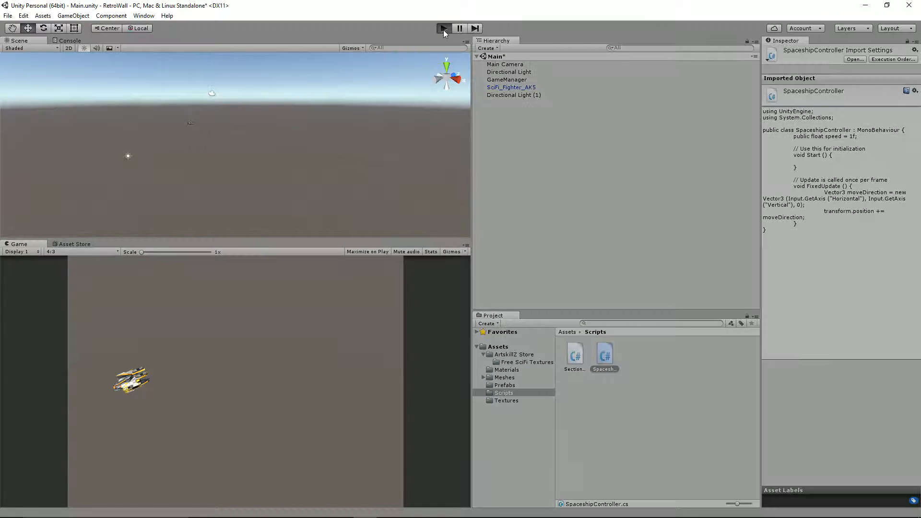
key("Up")
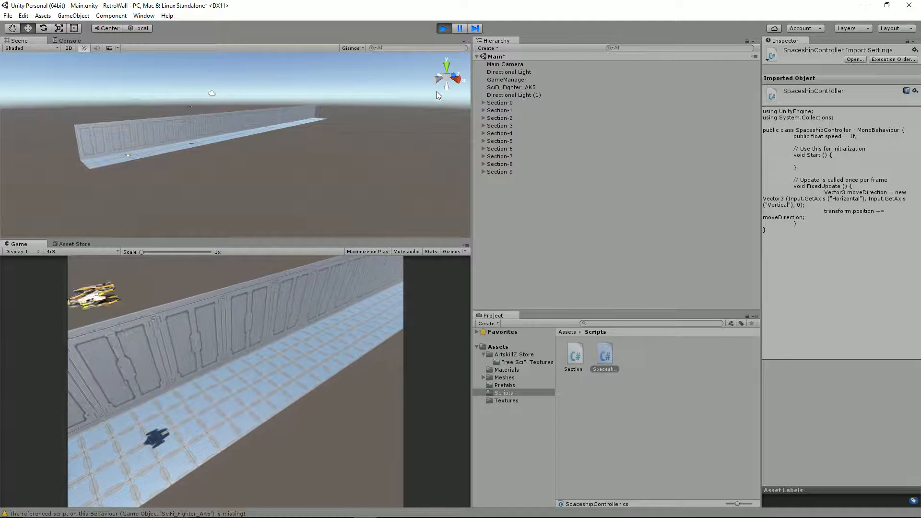
key("Down")
key("Up")
key("Down")
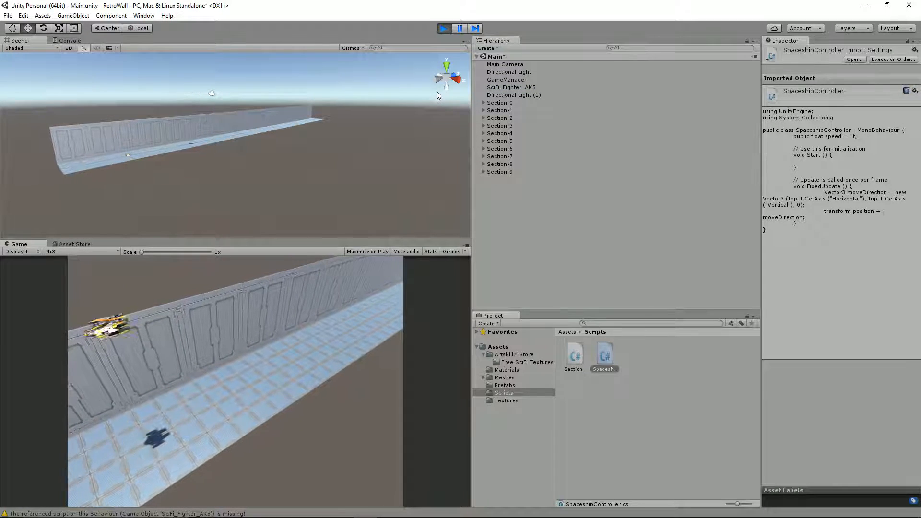
key("Left")
key("Up")
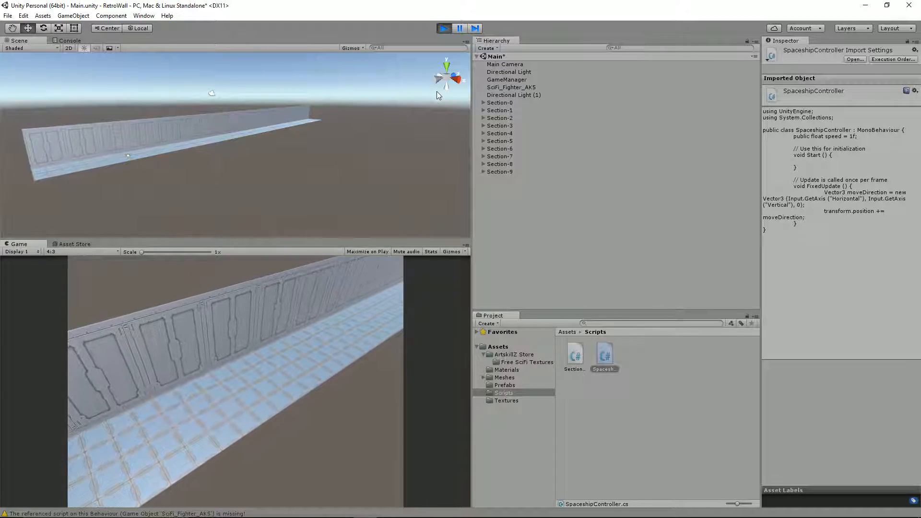
key("Right")
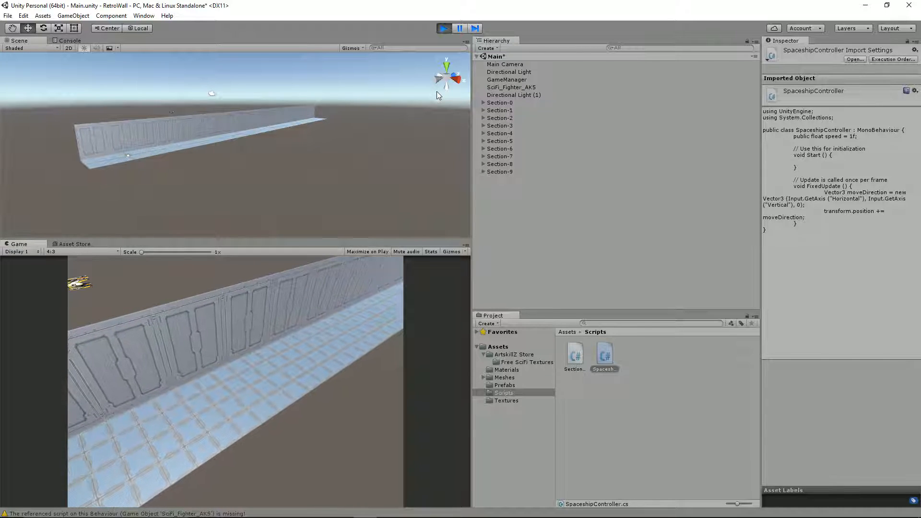
key("Down")
key("Left")
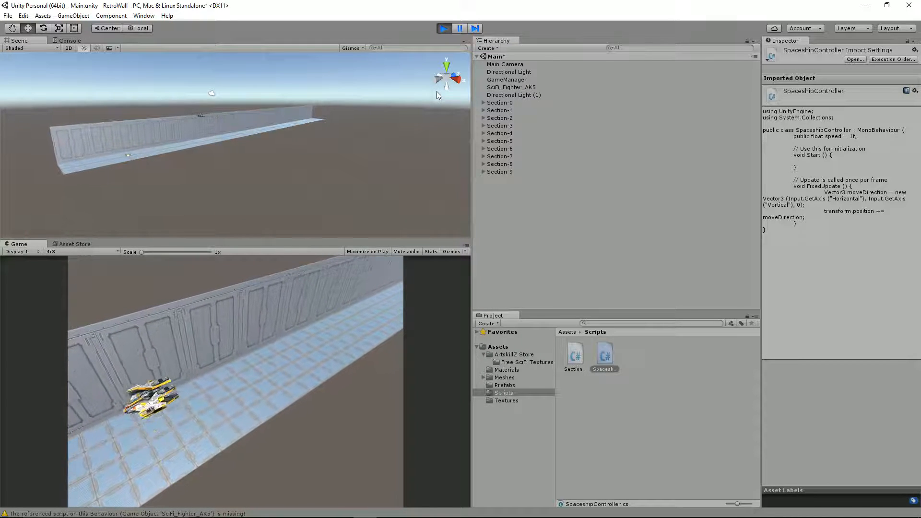
key("Down")
key("Up")
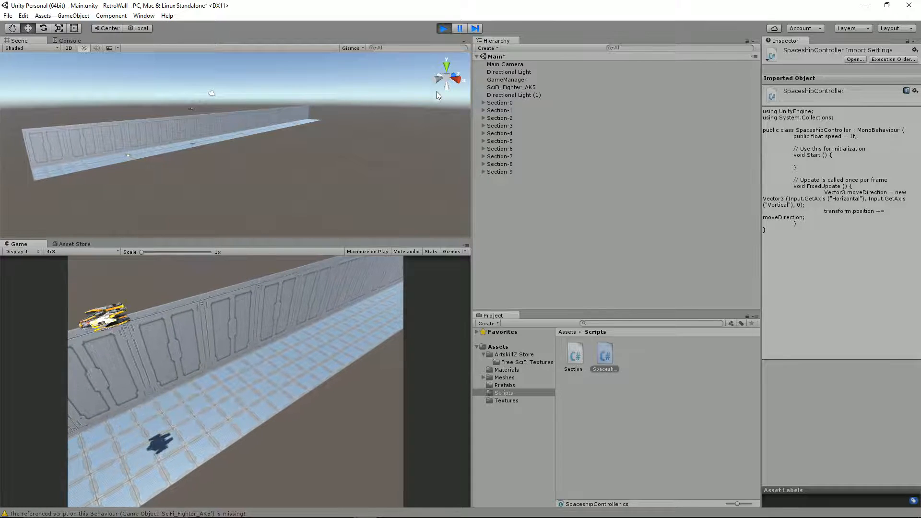
key("Down")
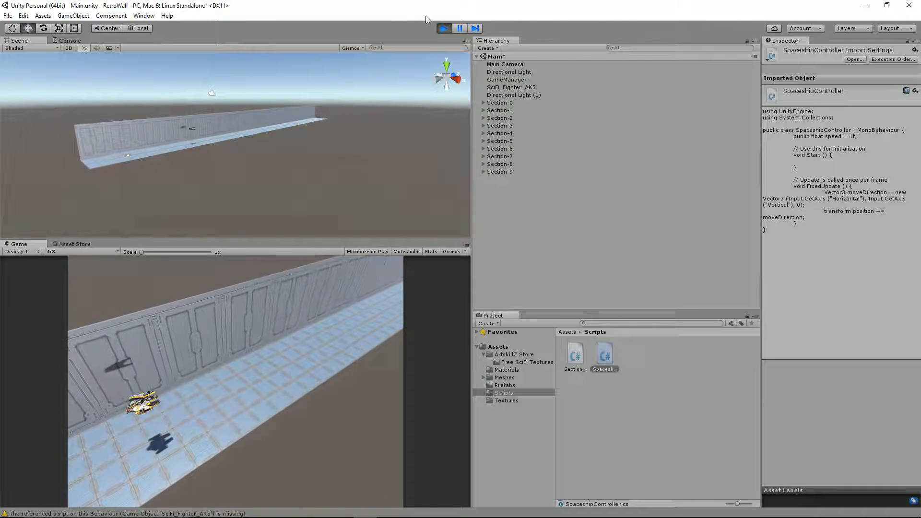
left_click(444, 28)
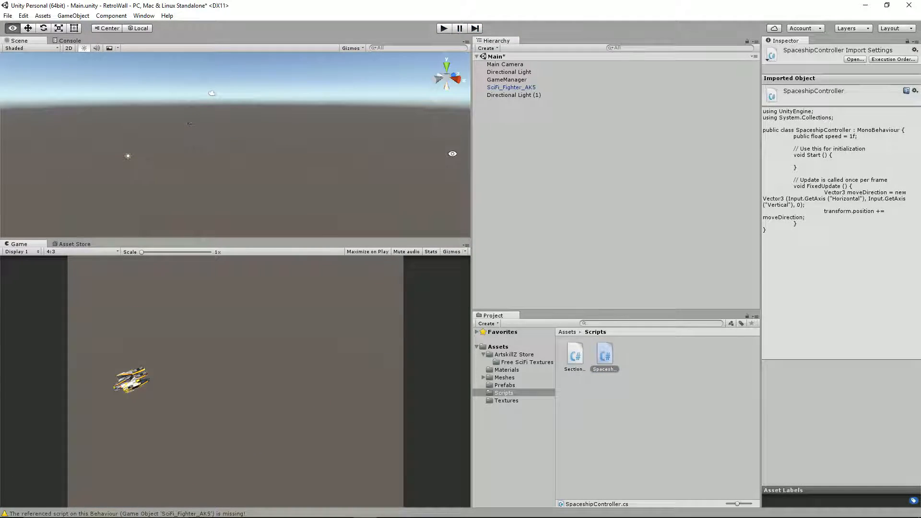
Switch to MonoDevelop, multiply moveDirection by Time.deltaTime in the transform.position statement, and save the script.
key("alt+Tab")
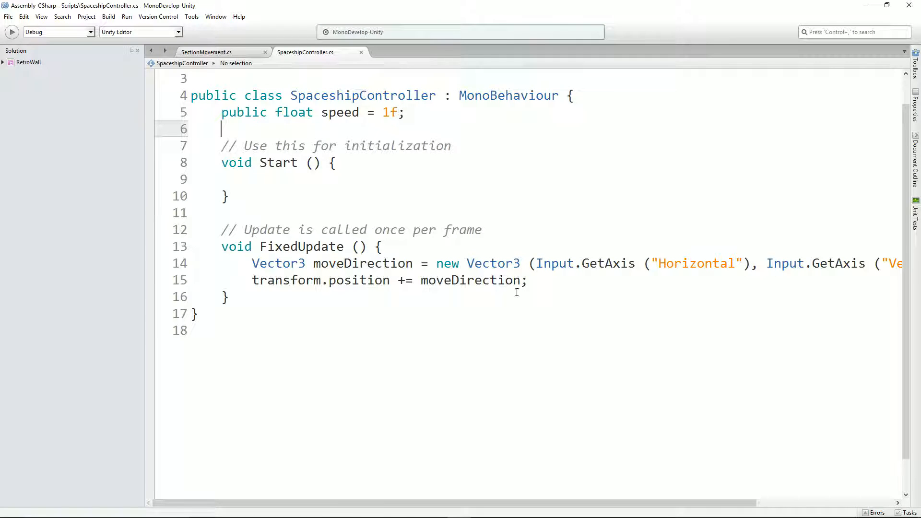
left_click(528, 281)
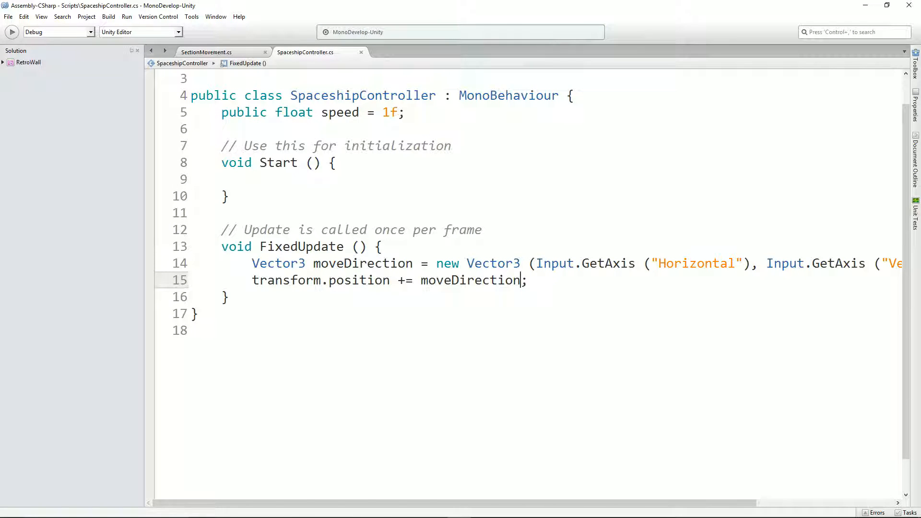
type("*")
type(" Time.d")
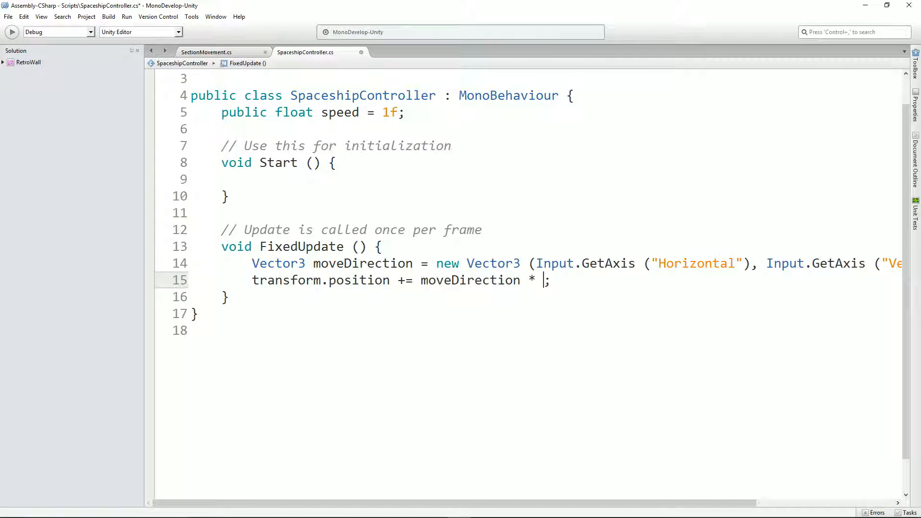
key("Return")
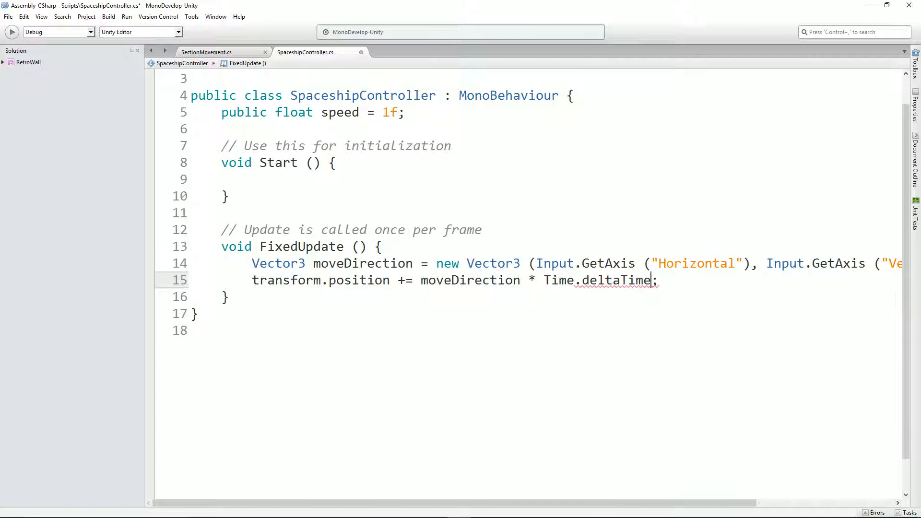
key("ctrl+s")
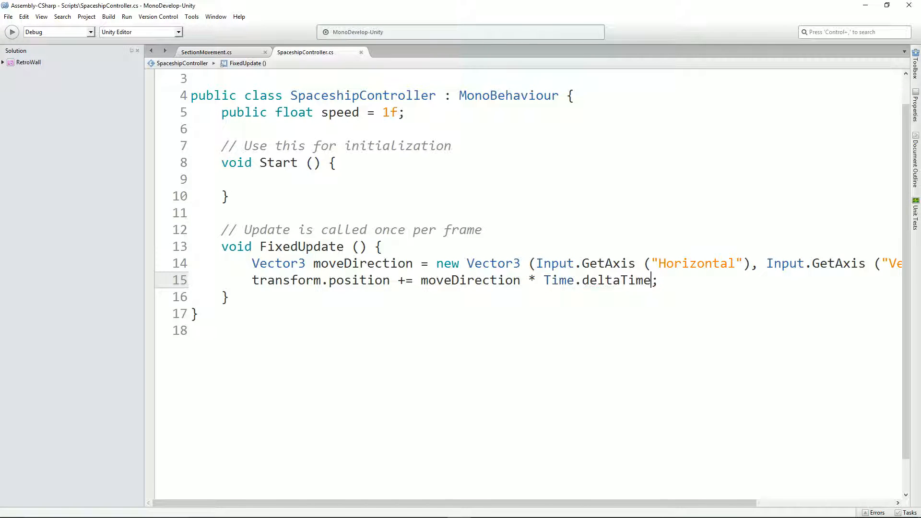
Switch to Unity, run the game, steer the spaceship in all four directions to test its movement, and stop playback.
key("alt+Tab")
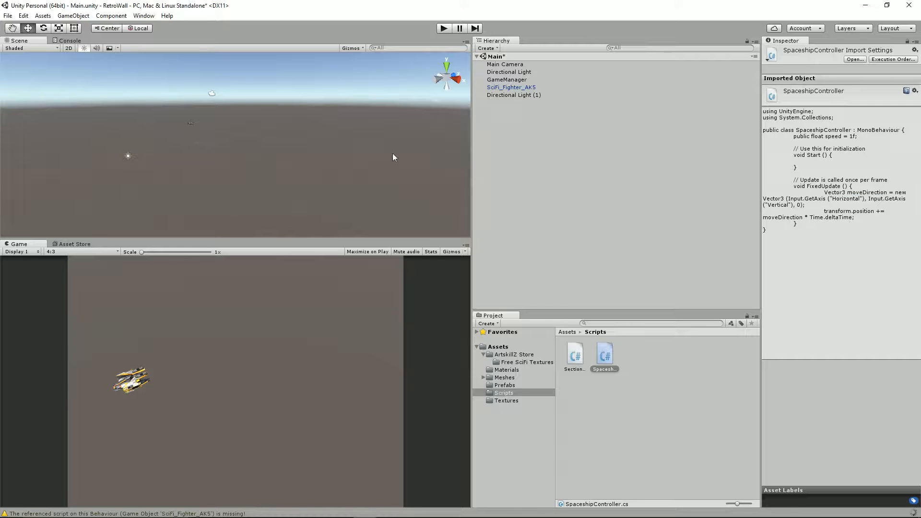
left_click(447, 31)
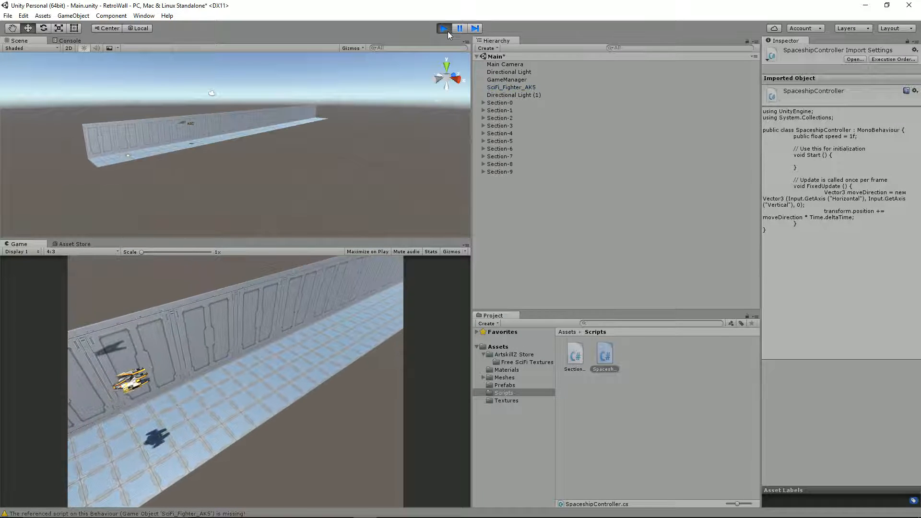
key("Down")
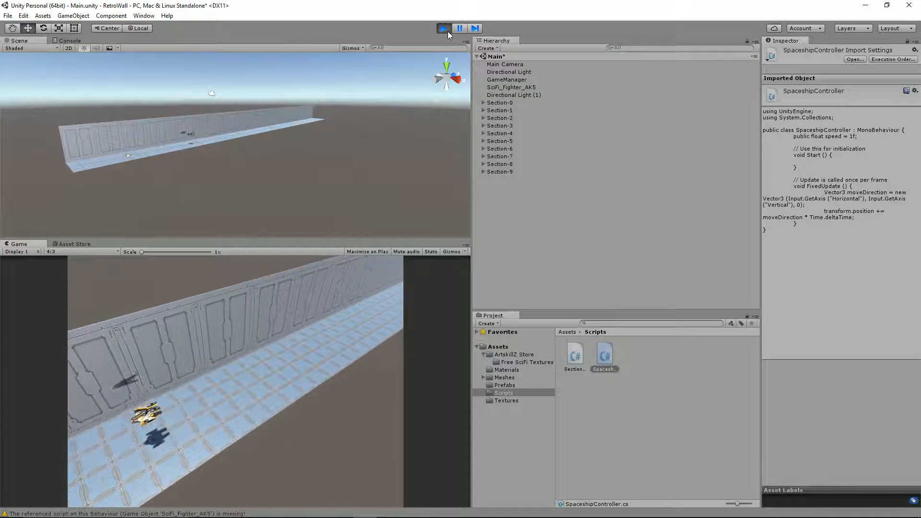
key("Up")
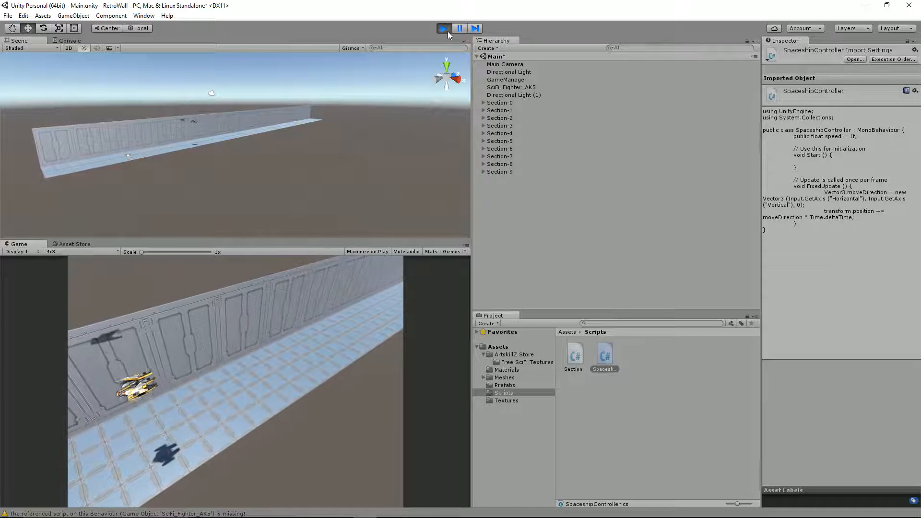
key("Left")
key("Down")
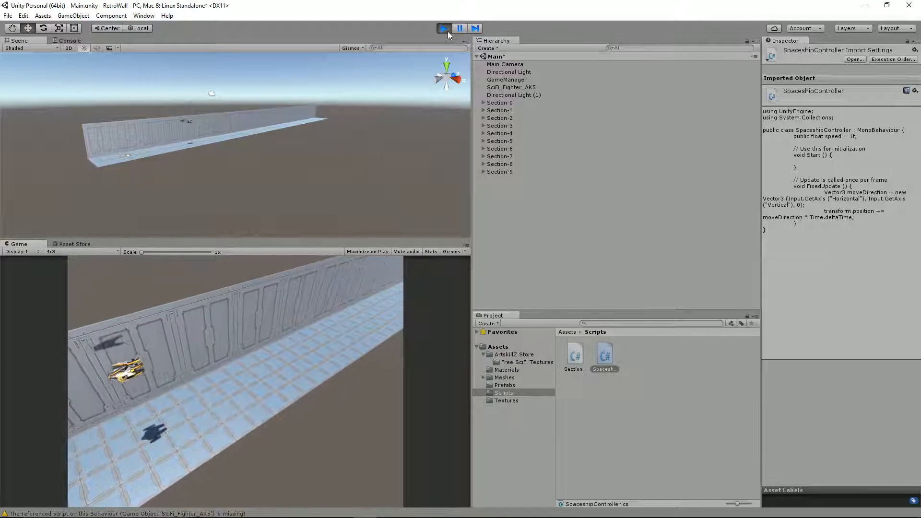
key("Down")
key("Right")
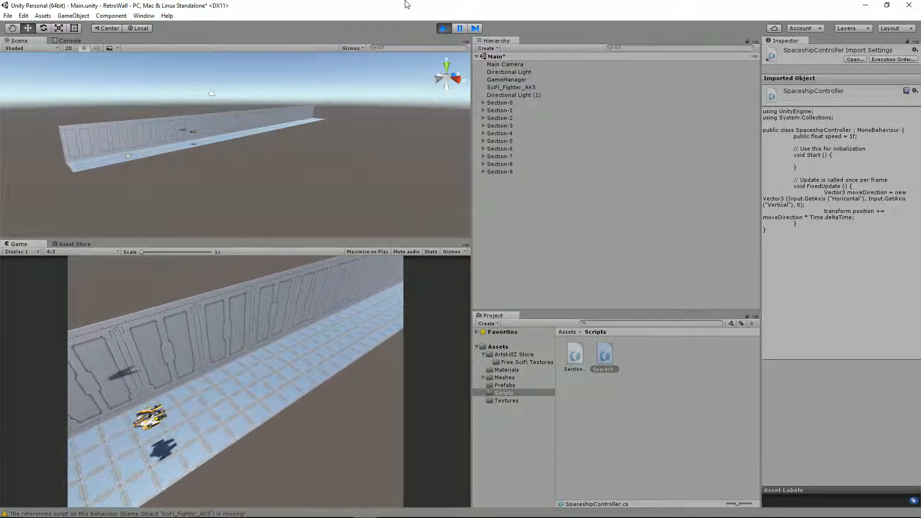
left_click(443, 27)
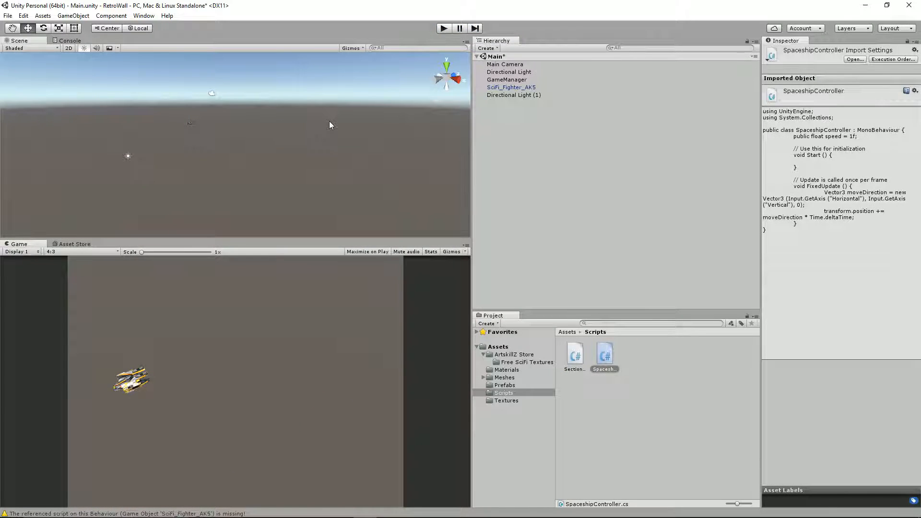
Switch to MonoDevelop, set the default value of the speed variable to 2f, and save the SpaceshipController script.
key("alt+Tab")
left_click_drag(390, 112, 383, 112)
type("2")
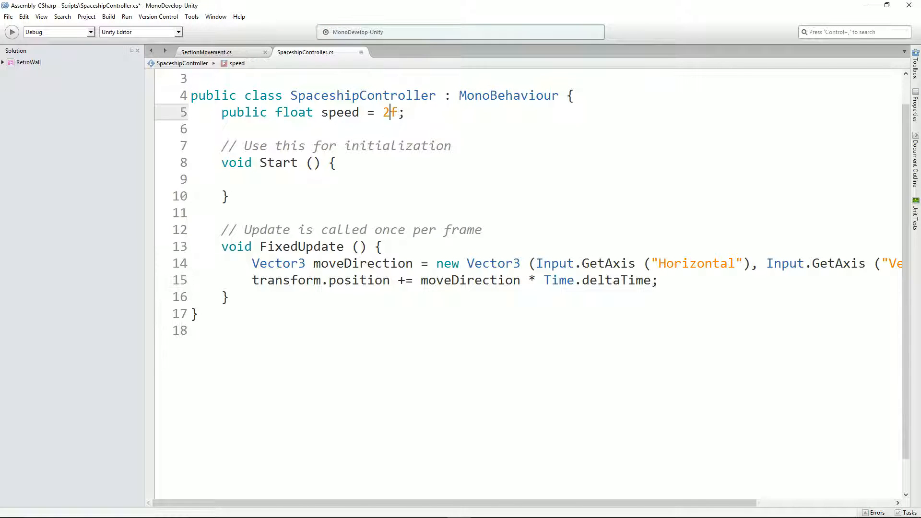
key("ctrl+s")
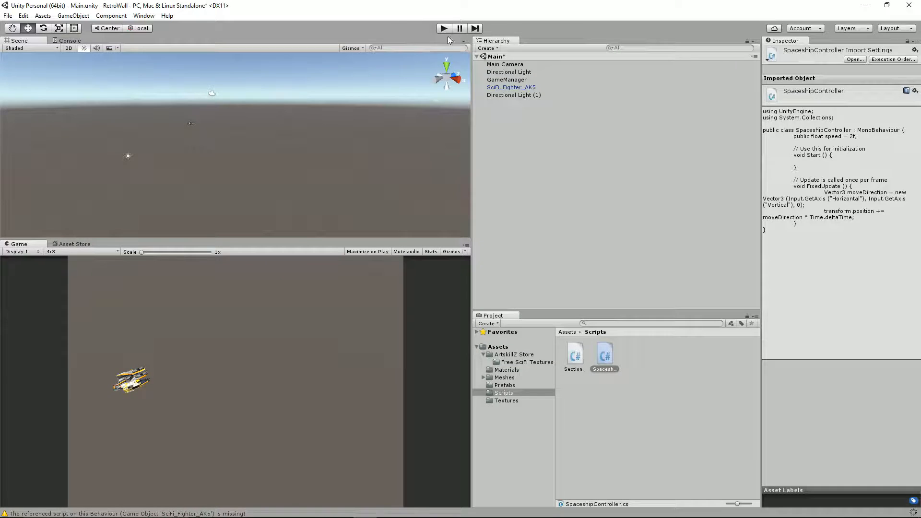
Run the game in Unity, steer the spaceship down, right and up to check its speed, and stop playback.
left_click(443, 29)
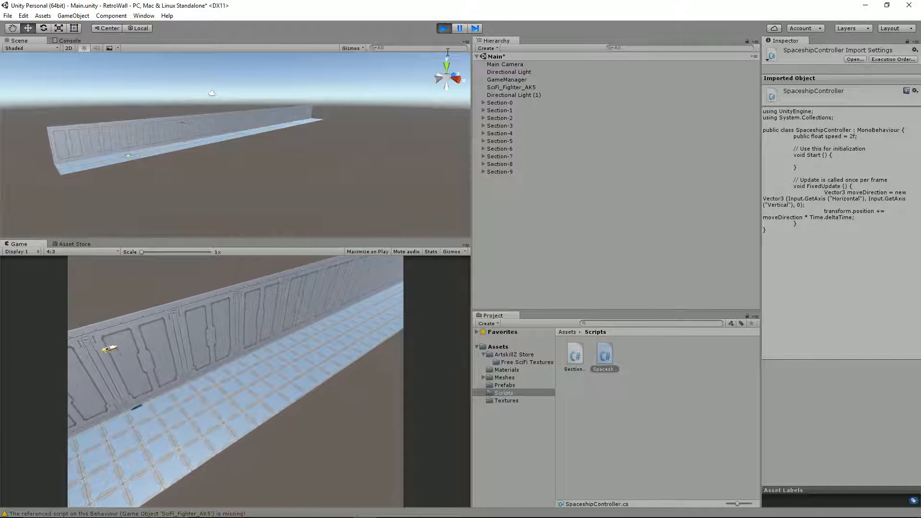
key("Down")
key("Right")
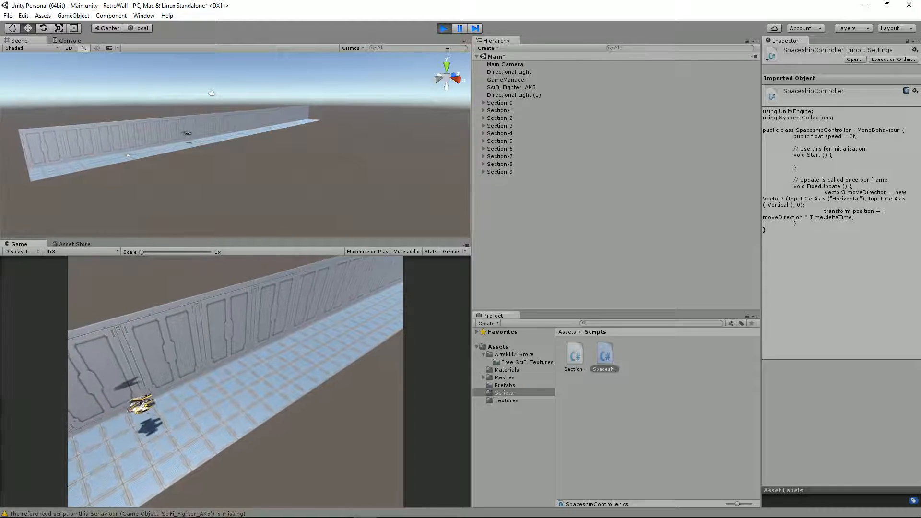
key("Up")
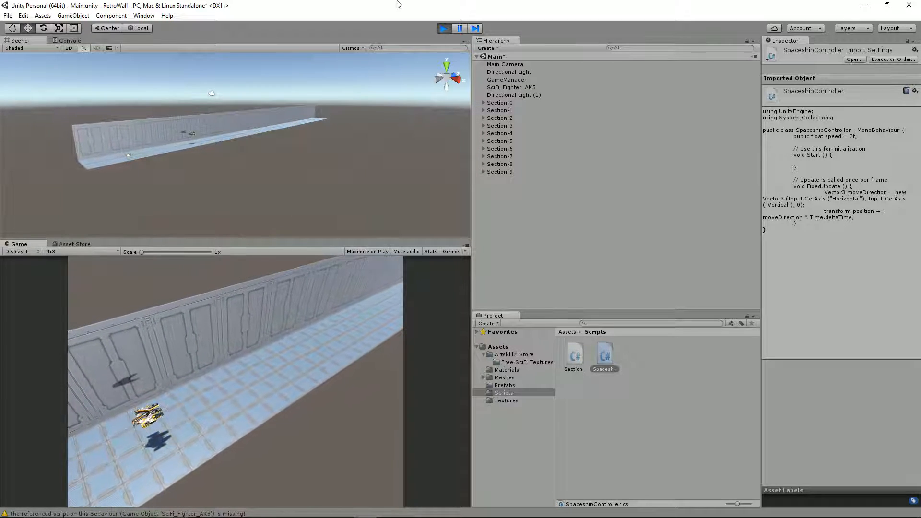
left_click(446, 29)
Switch to MonoDevelop and multiply the Horizontal axis input by speed in the moveDirection vector.
key("alt+Tab")
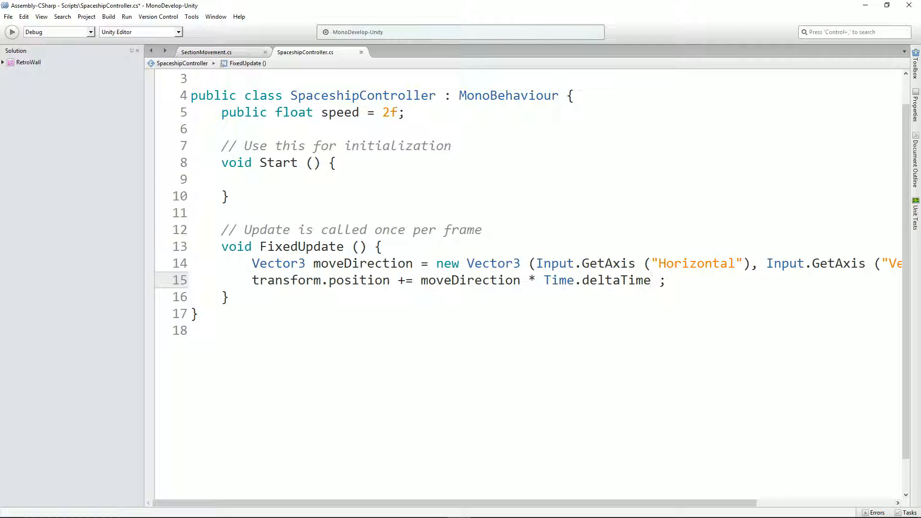
key("Up")
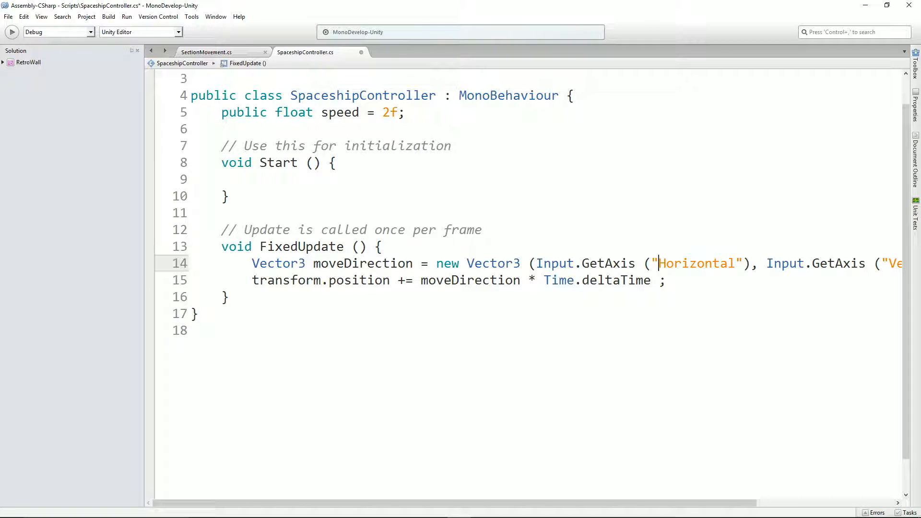
key("Right")
key("Right")
key("Right")
key("Right")
key("Left")
key("Left")
type("* sp")
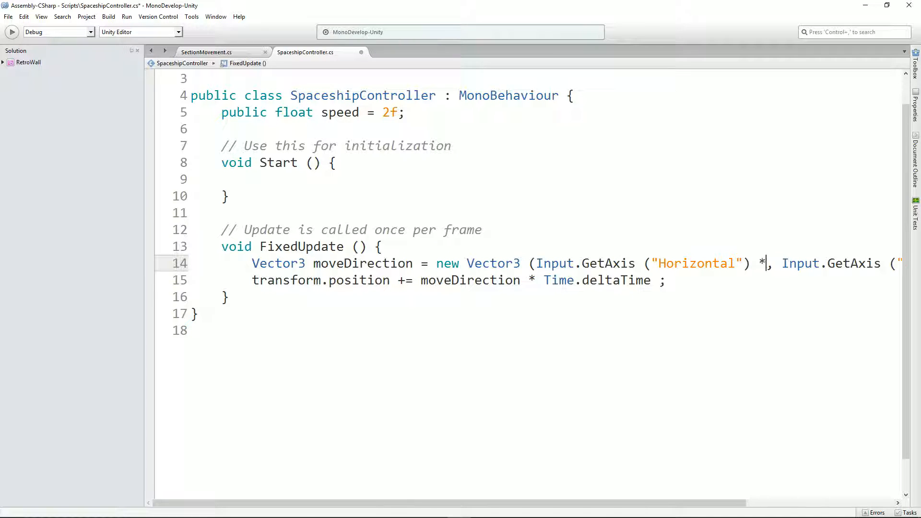
type("eed")
Multiply the Vertical axis input by speed in the moveDirection vector and save the script.
key("Right")
key("Right")
key("Right")
key("Right")
key("Right")
key("Right")
key("Right")
key("Right")
key("Right")
key("Right")
key("Right")
key("Right")
key("Right")
key("Right")
key("Right")
key("Right")
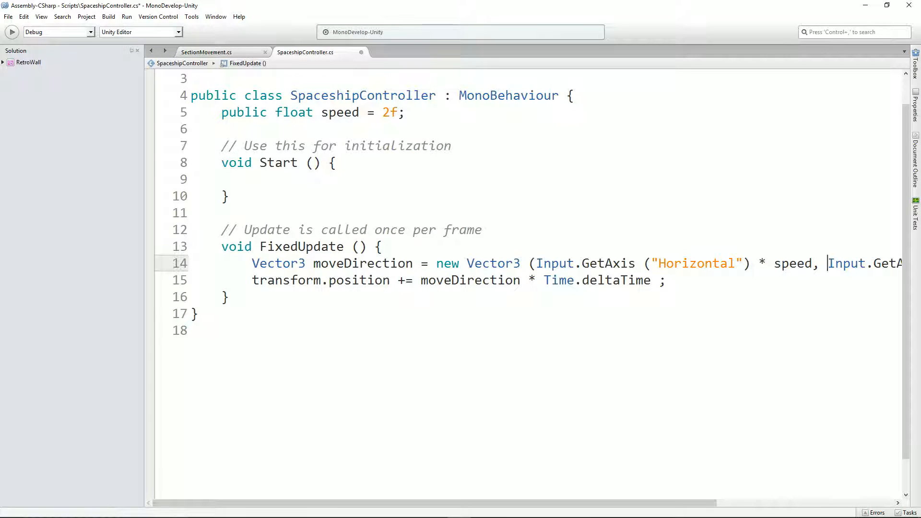
key("Right")
key("Right")
key("Right")
key("Right")
key("Right")
key("Right")
key("Right")
key("Right")
key("Right")
key("Right")
key("Right")
key("Right")
key("Right")
key("Right")
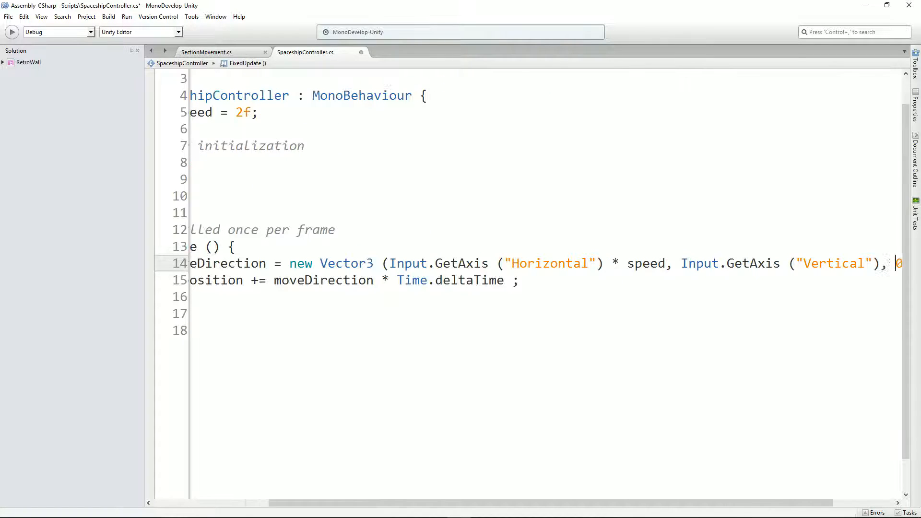
key("Left")
type("* speed")
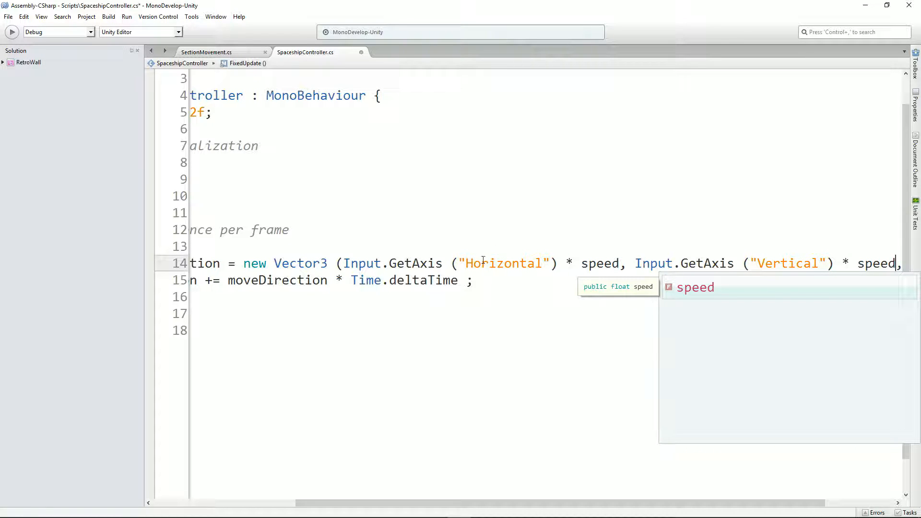
key("ctrl+s")
Switch to Unity, run the game, move the spaceship down to check its speed, and stop playback.
key("alt+Tab")
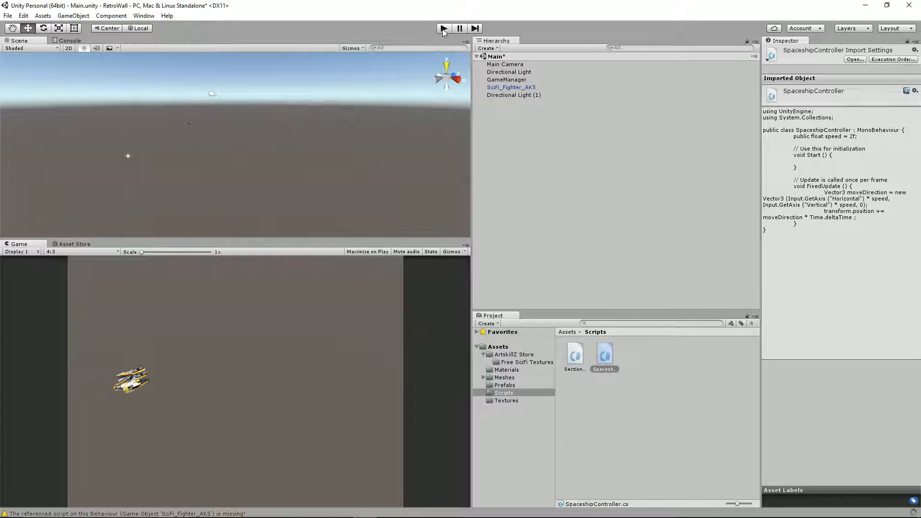
left_click(443, 29)
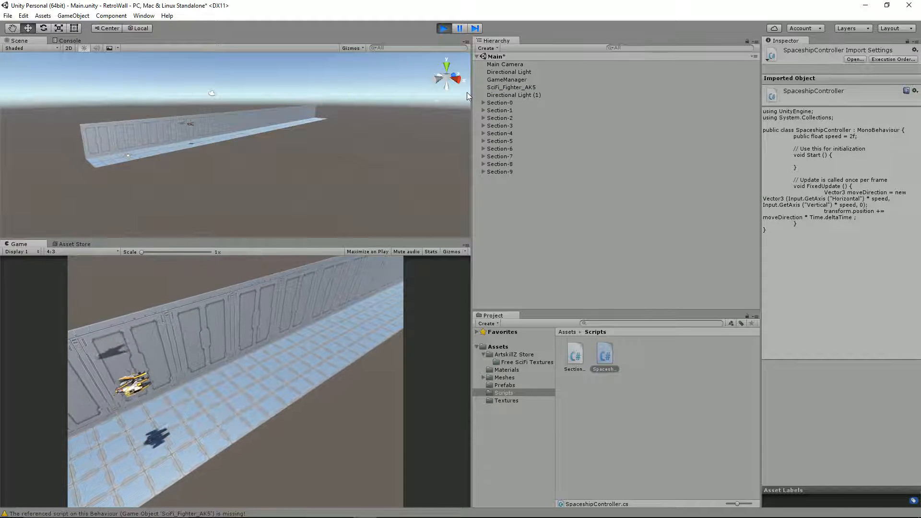
key("Down")
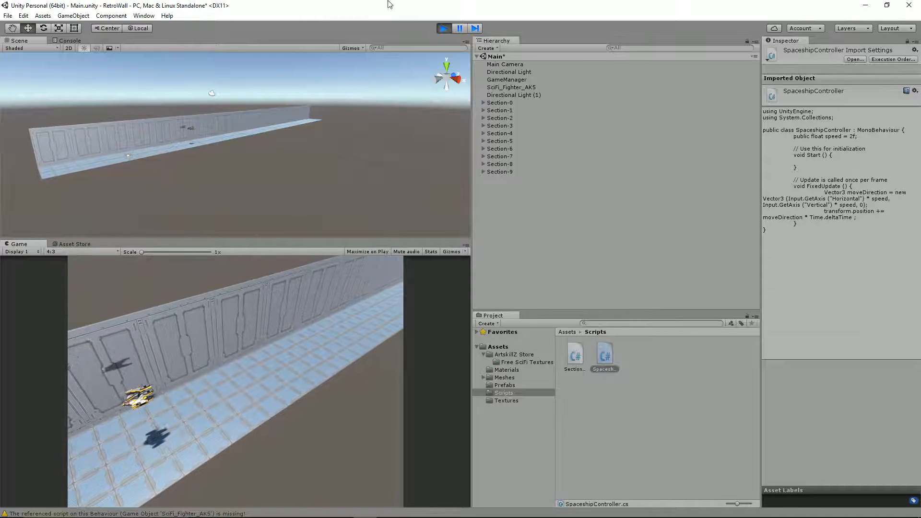
key("ctrl+p")
Set the Speed of SciFi_Fighter_AK5's Spaceship Controller component to 2, and reset the component to its script defaults.
left_click(503, 95)
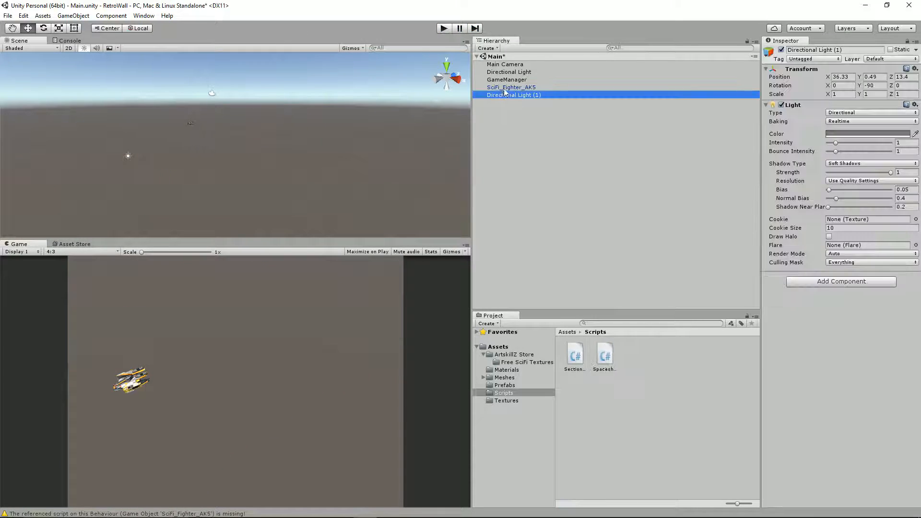
left_click(509, 87)
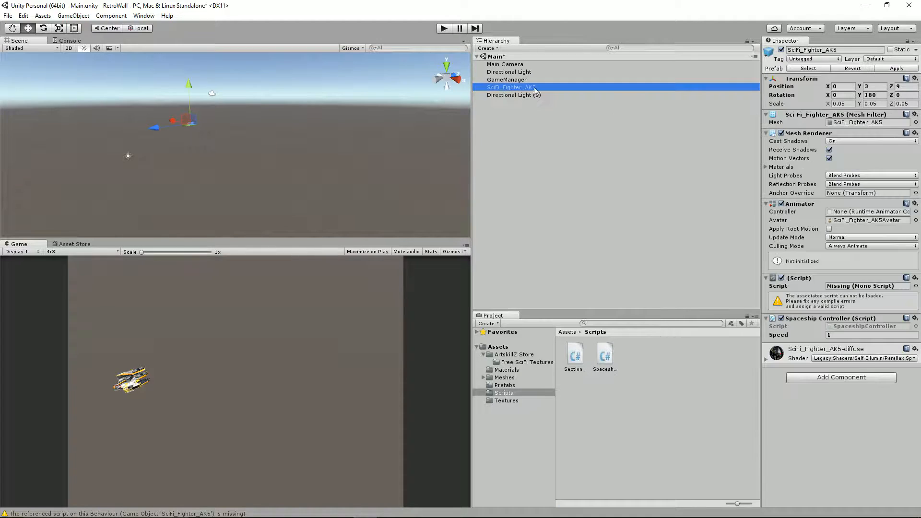
left_click(834, 334)
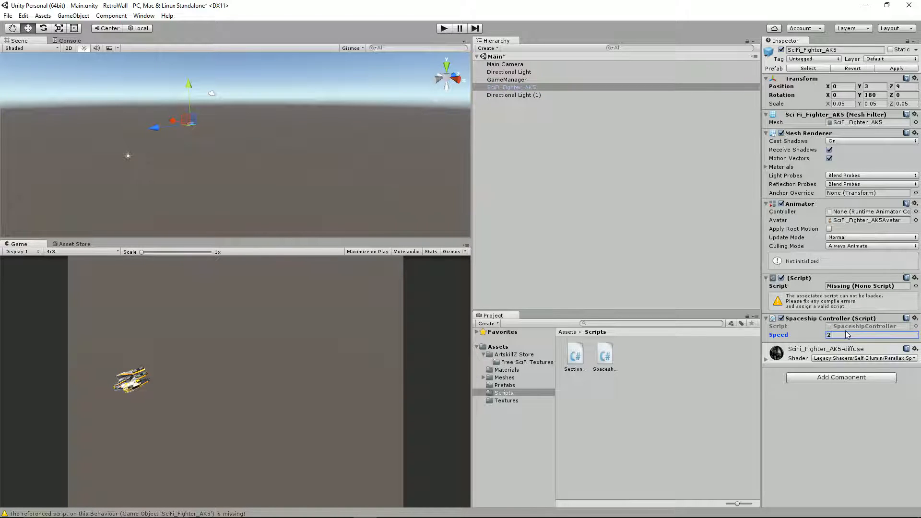
left_click(915, 318)
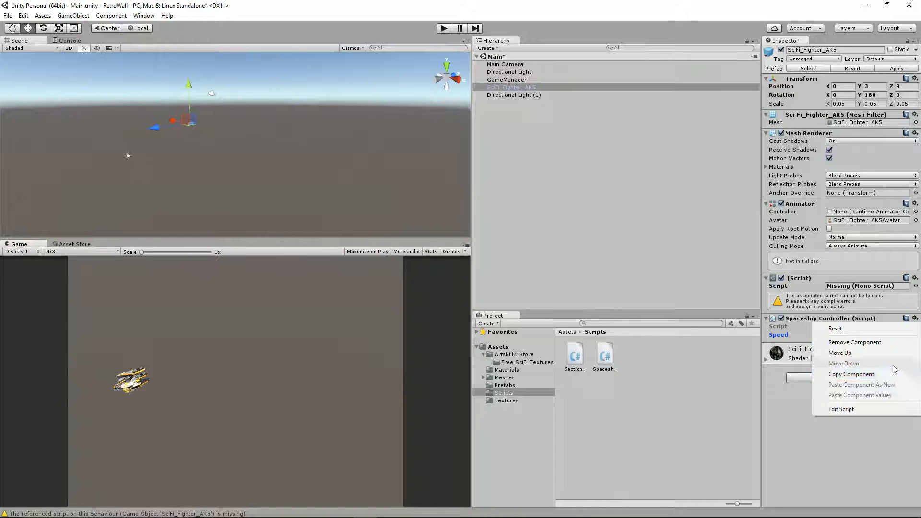
left_click(877, 329)
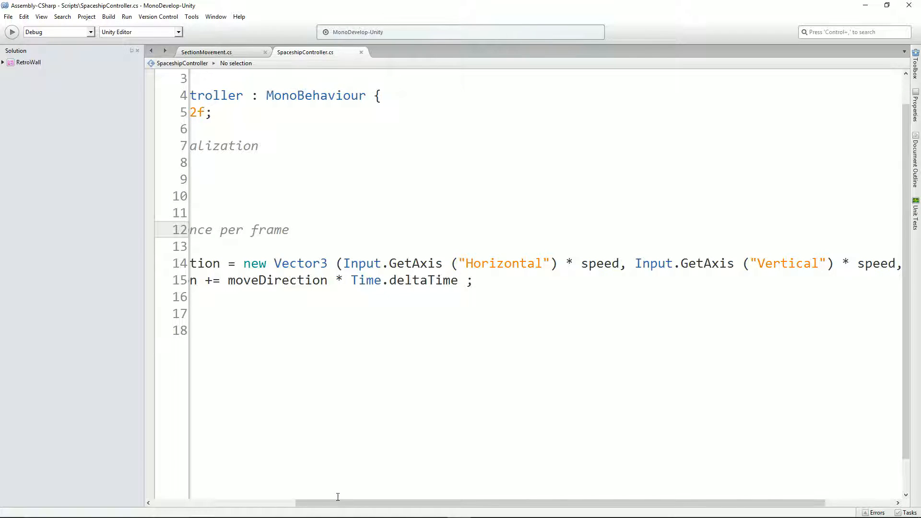
Run the game in Unity, steer the spaceship in all four directions to test the new speed, stop playback, and return to MonoDevelop.
left_click_drag(337, 497, 208, 496)
key("alt+Tab")
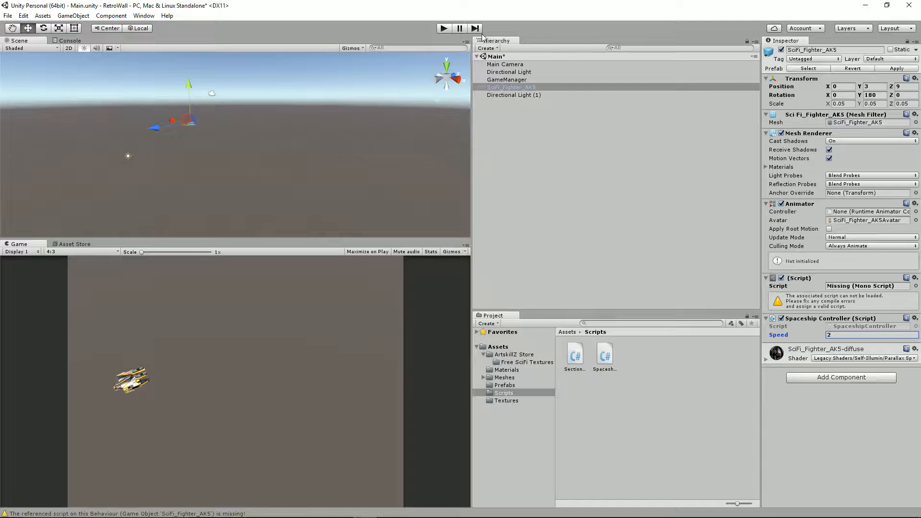
left_click(445, 29)
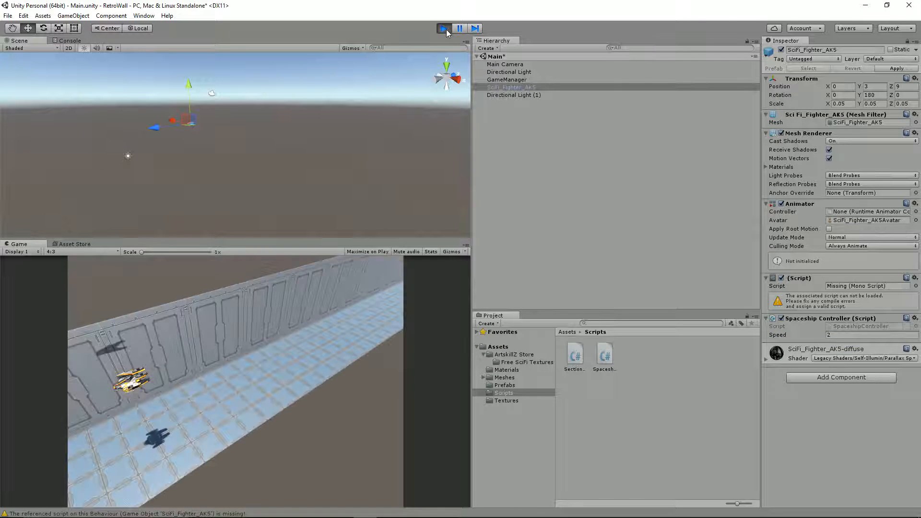
key("Down")
key("Right")
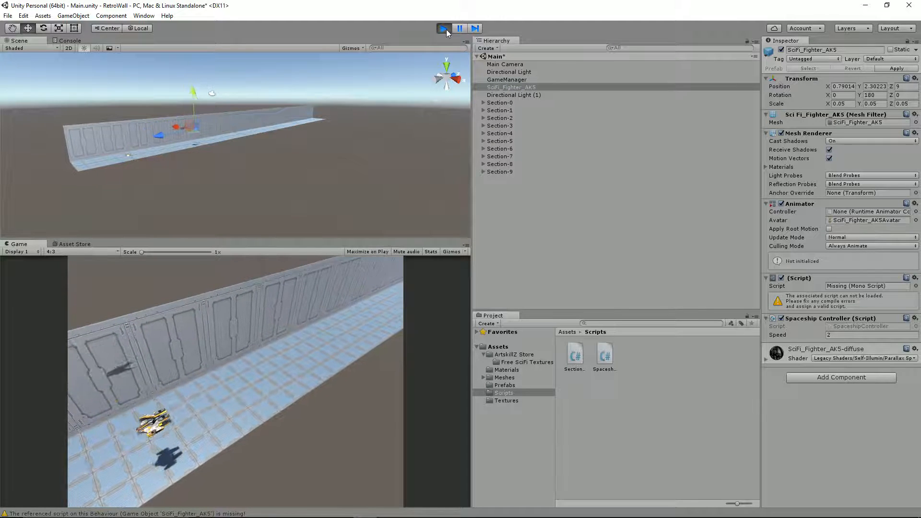
key("Left")
key("Up")
key("Down")
key("Right")
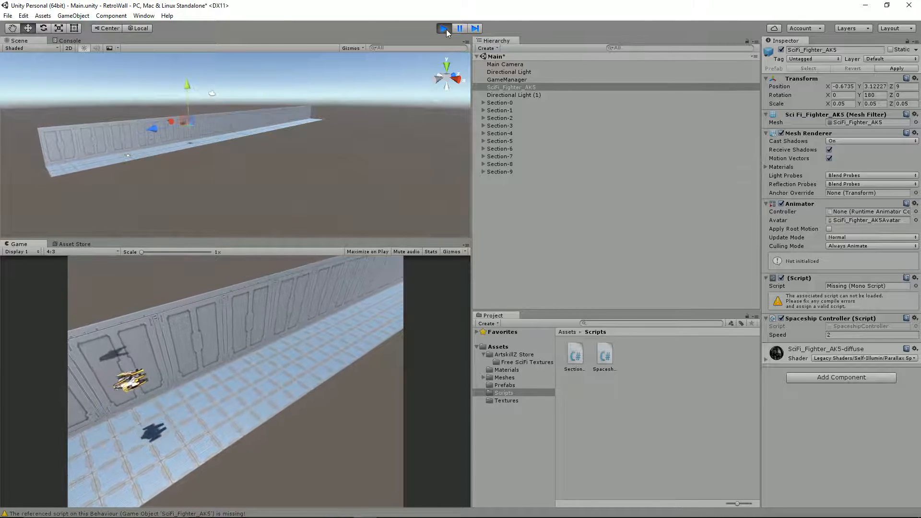
key("Left")
key("Up")
key("Up")
key("Left")
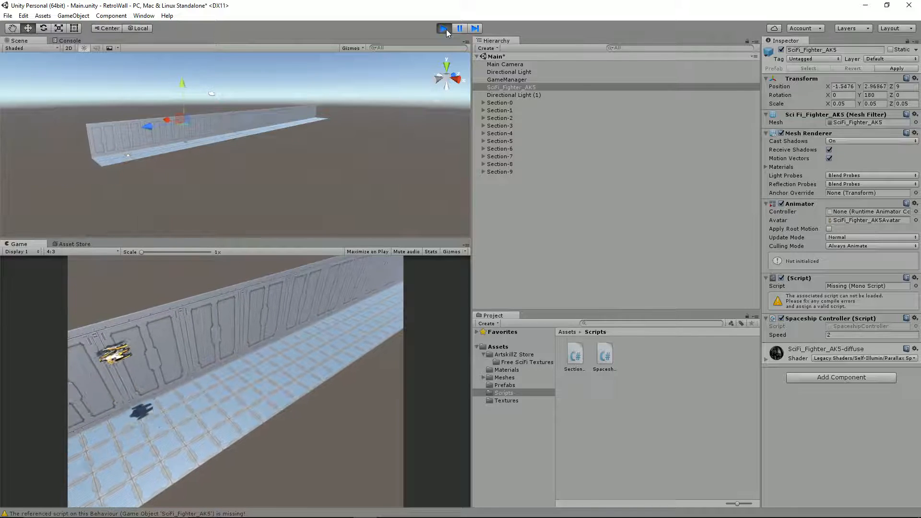
key("Right")
key("Down")
key("Left")
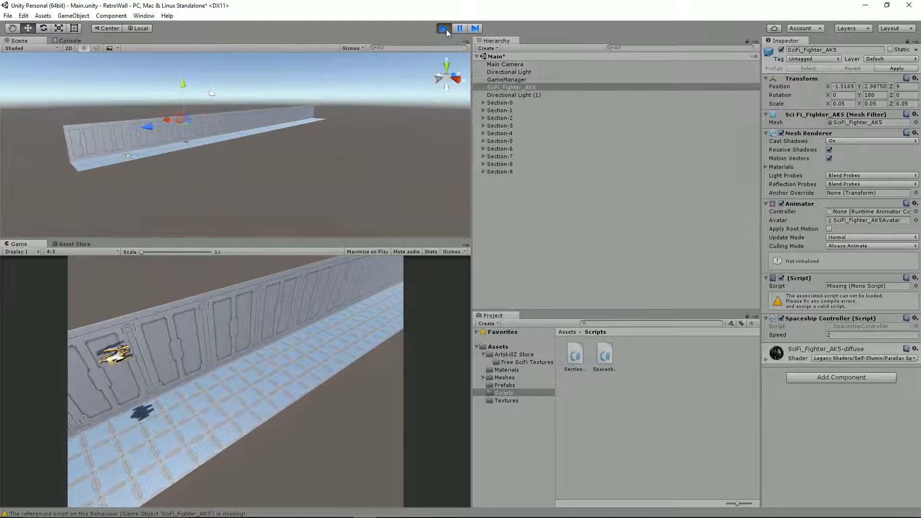
key("Down")
key("Right")
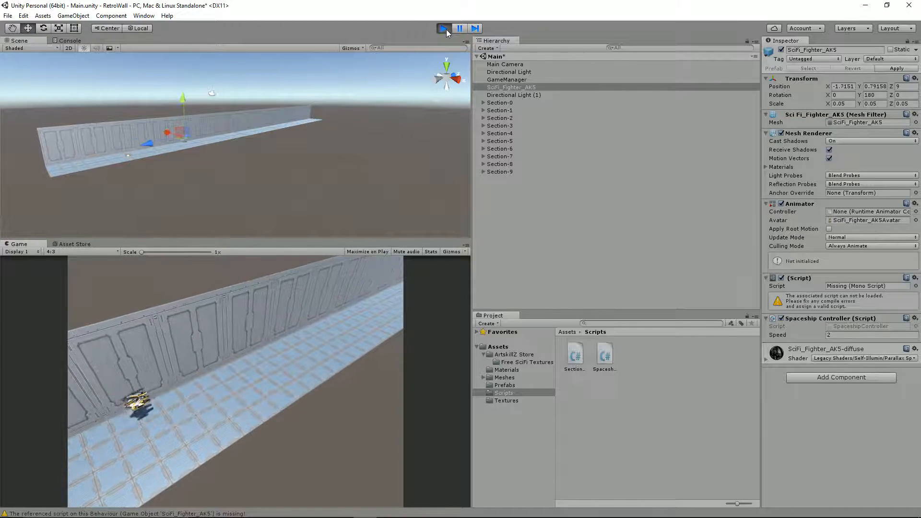
key("Up")
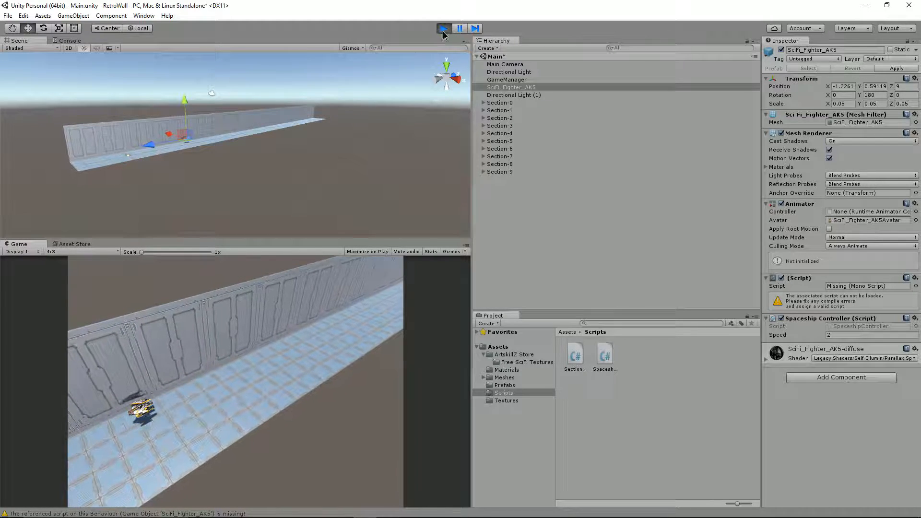
left_click(444, 27)
key("alt+Tab")
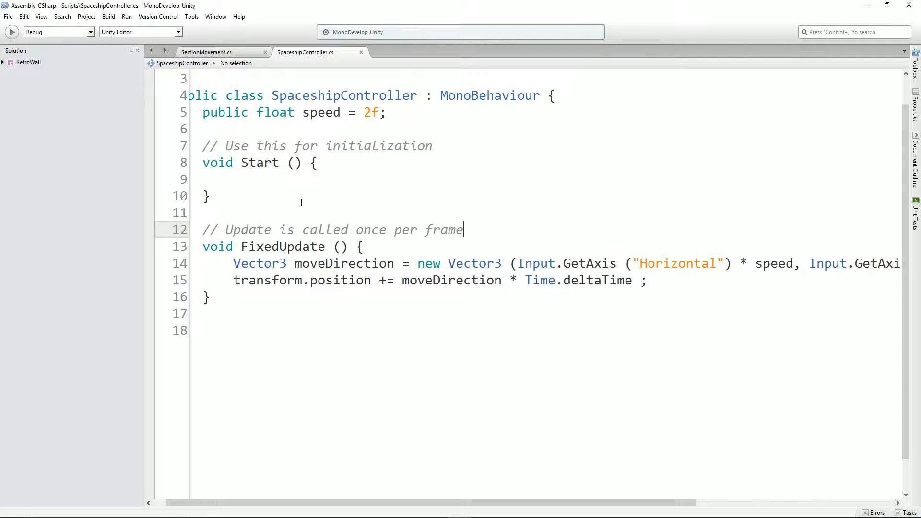
Declare a Vector3 proposedPosition below the moveDirection line in FixedUpdate, assigning it moveDirection * Time.deltaTime.
left_click(360, 282)
left_click(618, 263)
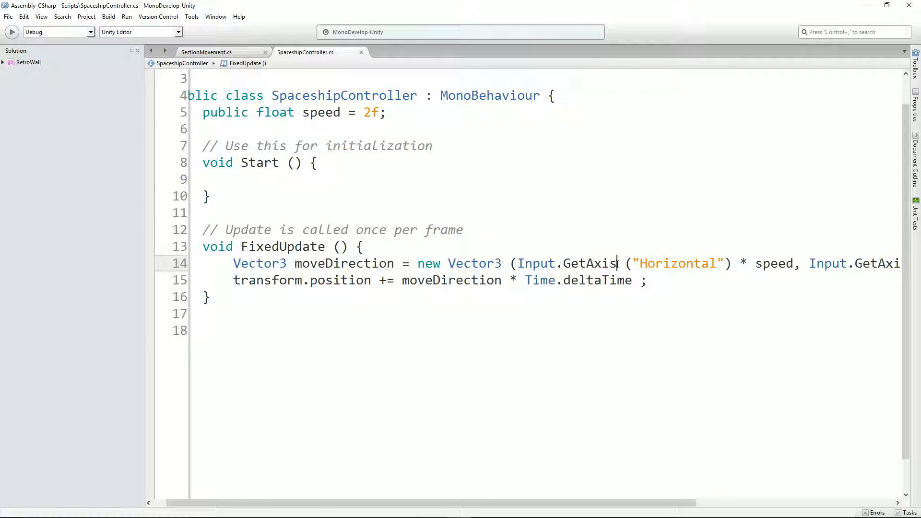
key("End")
key("Return")
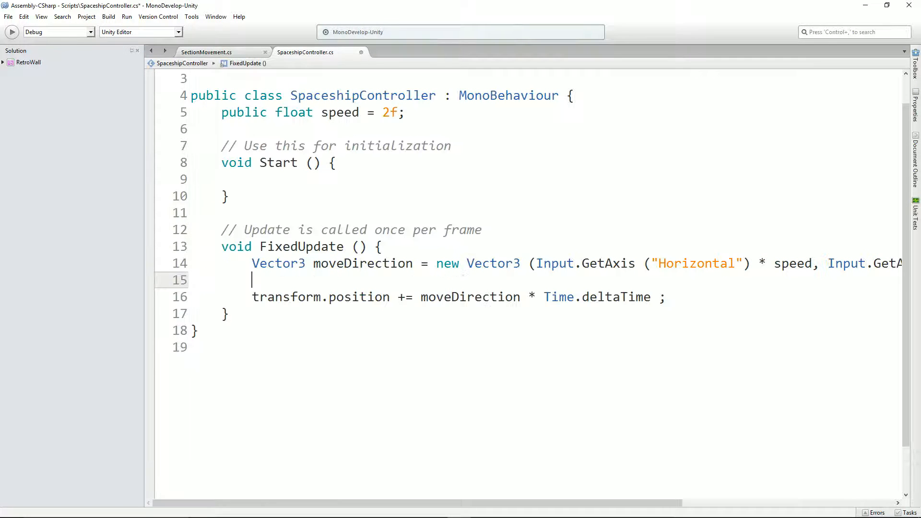
type("Vector3")
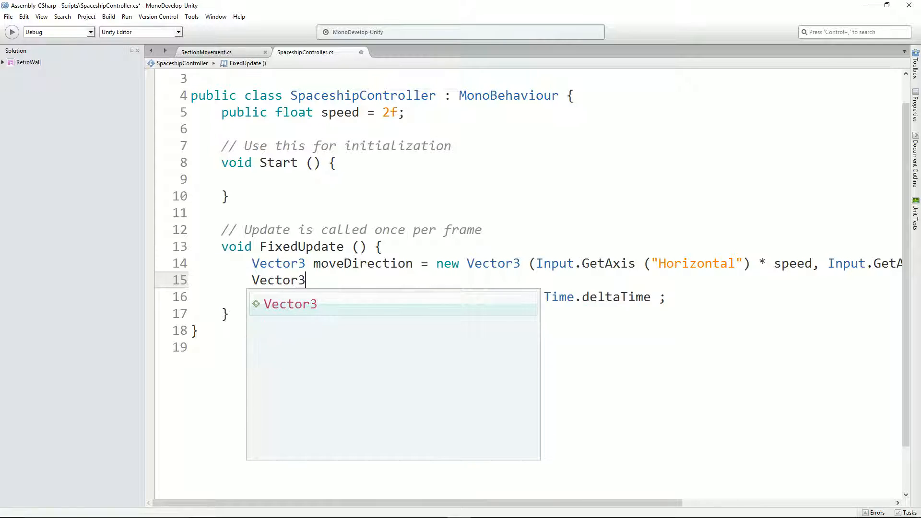
type(" p")
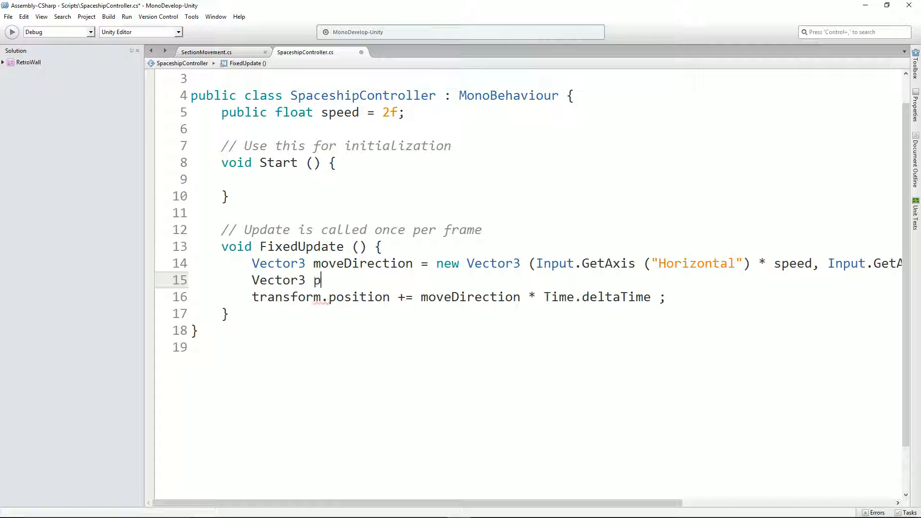
type("roposedPosition =")
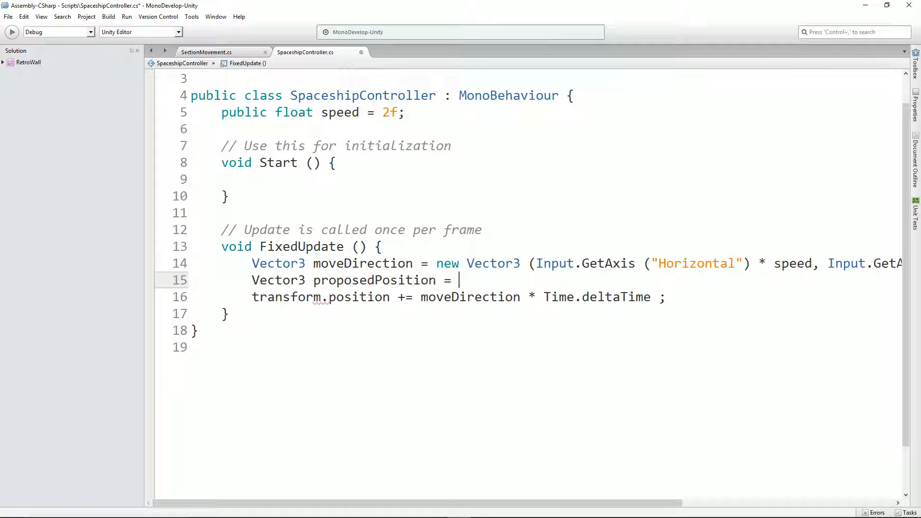
left_click_drag(422, 300, 651, 297)
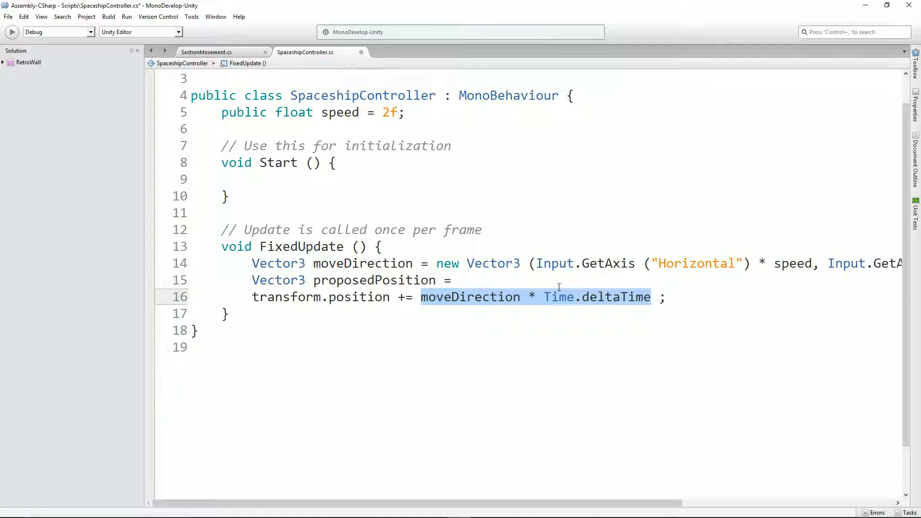
key("ctrl+c")
left_click(545, 282)
key("ctrl+v")
type(";")
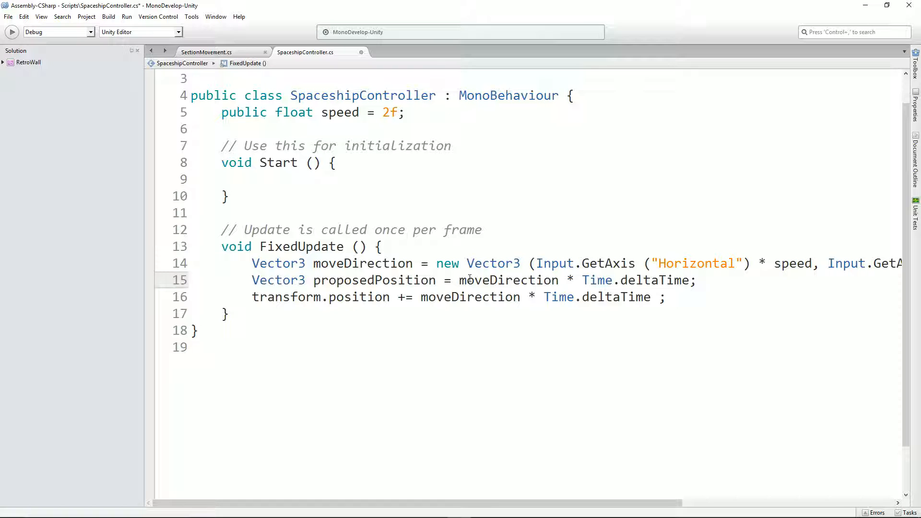
Change the proposedPosition expression to transform.position + (moveDirection * Time.deltaTime) and save the script.
left_click(461, 281)
type("transform.")
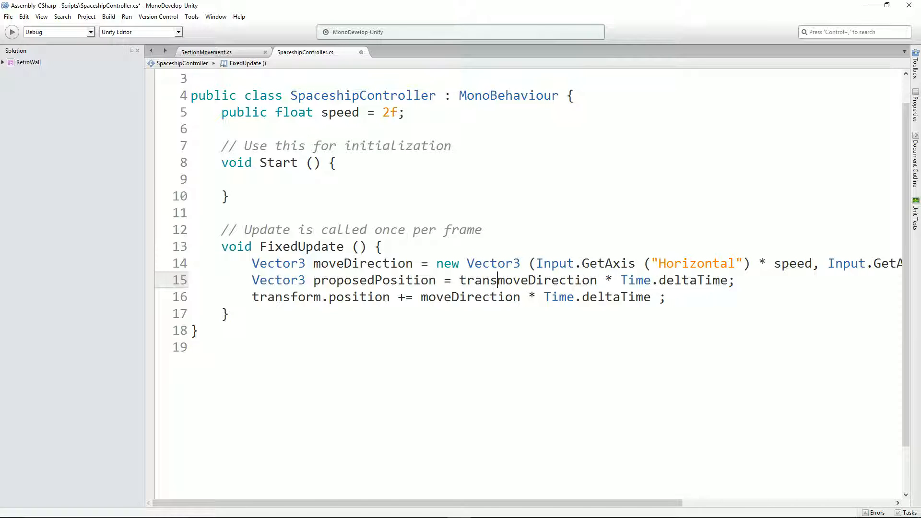
type("position + ")
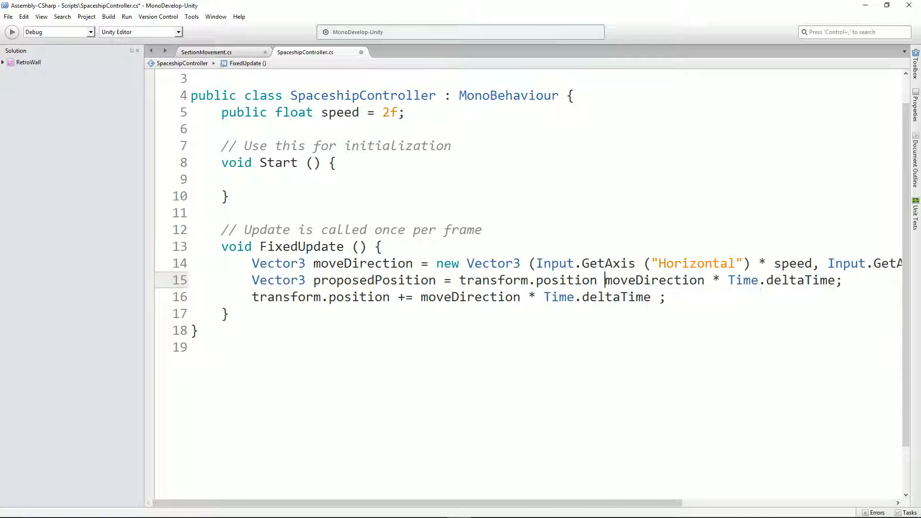
type("(")
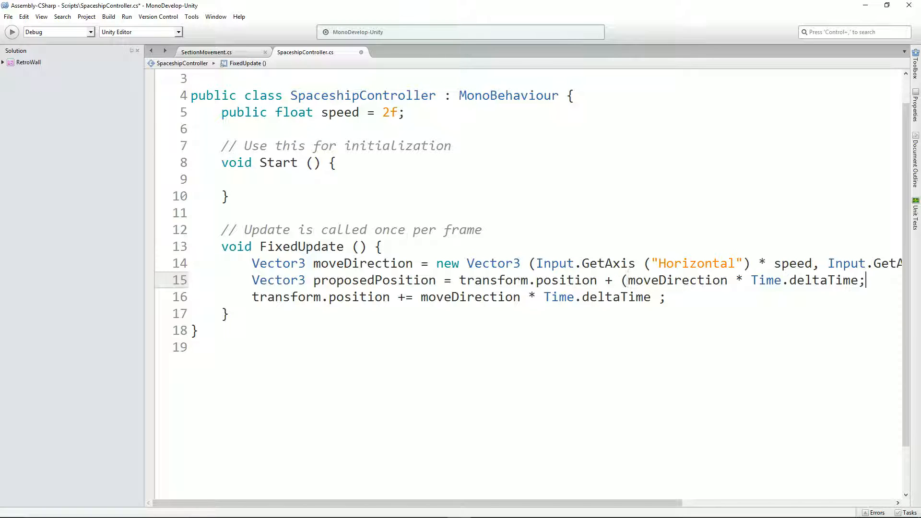
key("Left")
type(")")
key("ctrl+s")
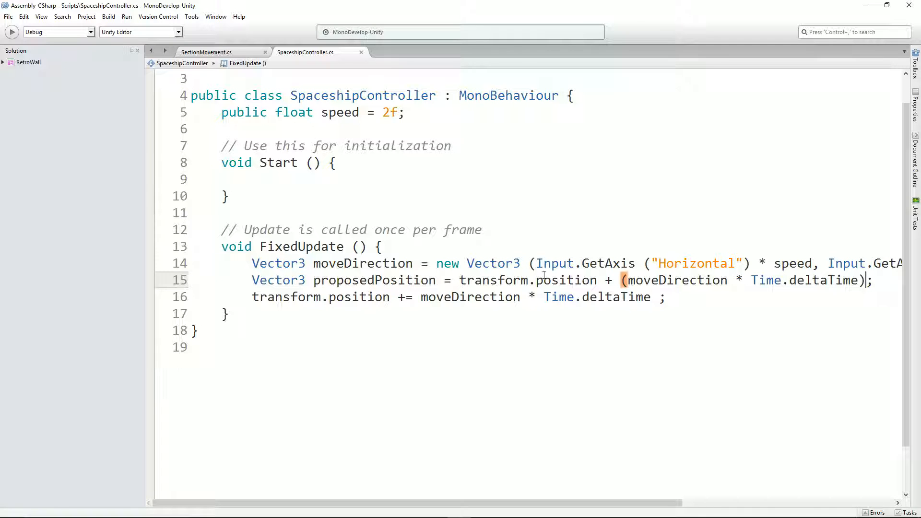
Change the transform.position += line to a plain assignment of a new Vector3 whose first component begins with Mathf.Clamp on proposedPosition.
left_click(397, 297)
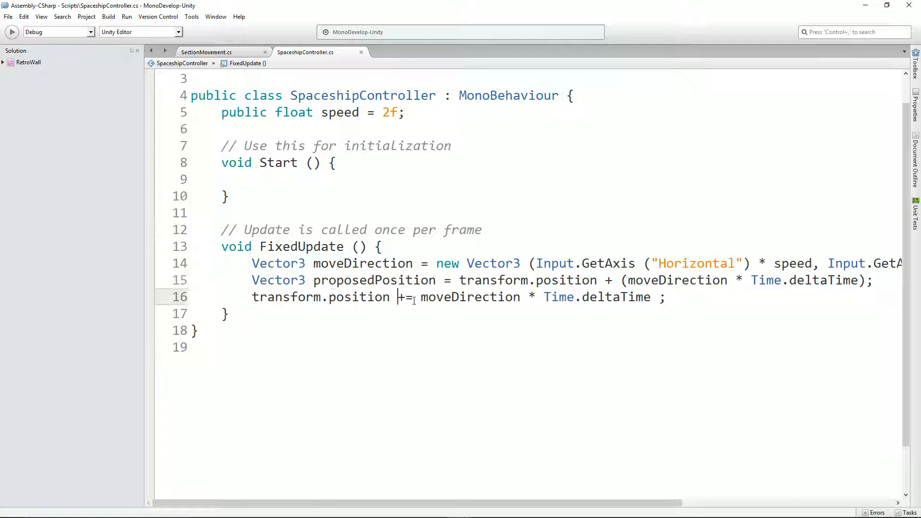
key("Delete")
key("shift+End")
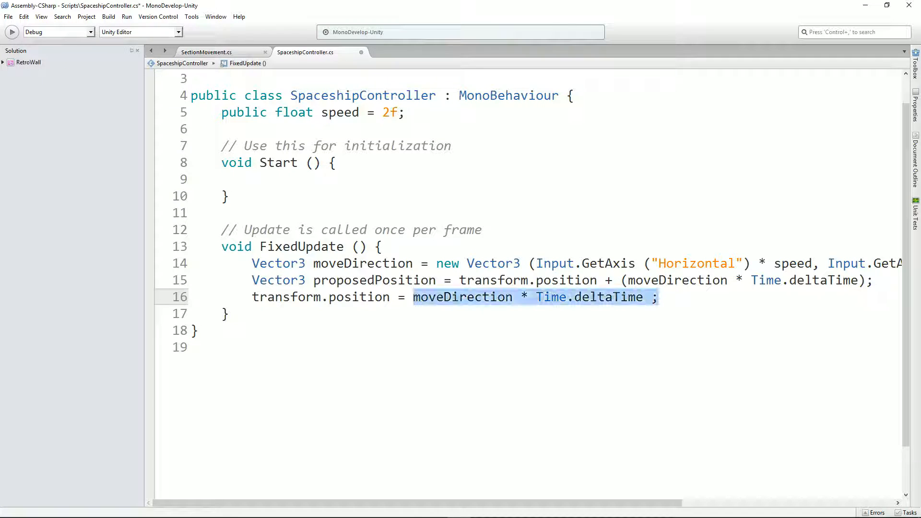
type("new Vect")
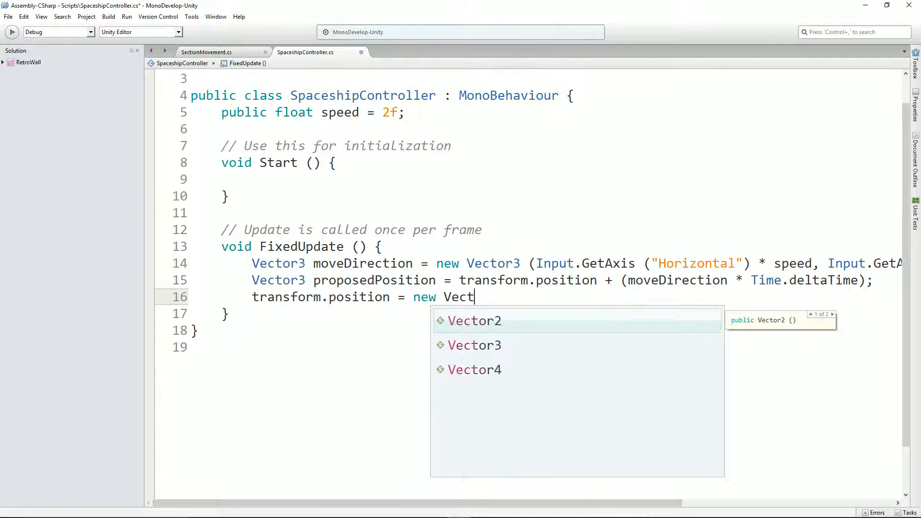
type("or3(")
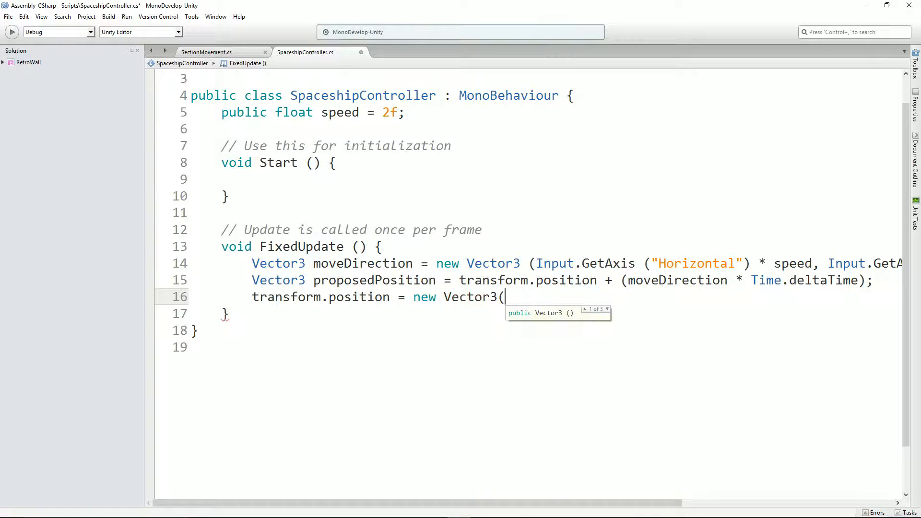
type("Mathf")
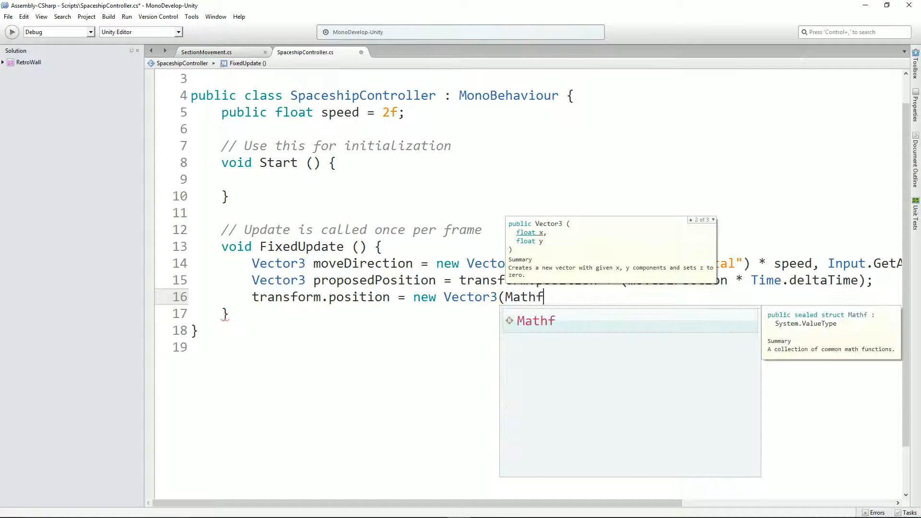
type(".cl")
key("Return")
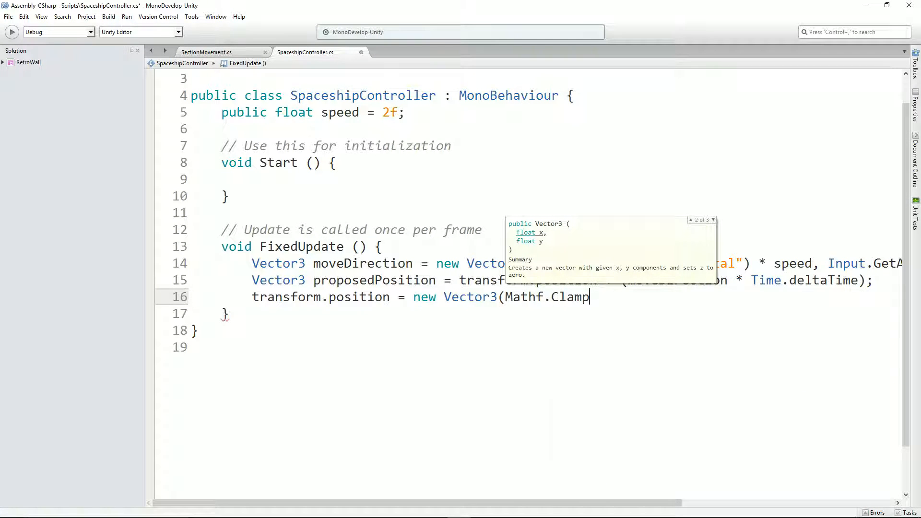
type("(pr")
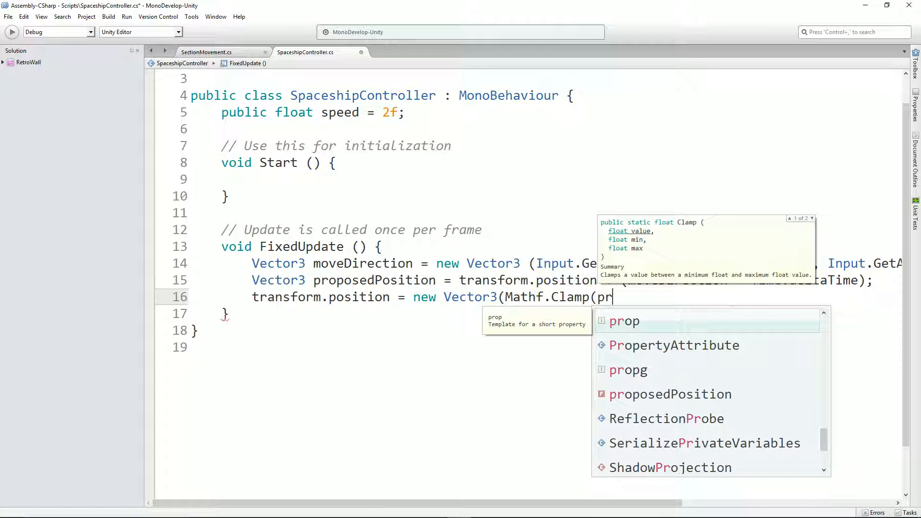
Complete the x component's Mathf.Clamp call in the transform.position line with proposedPosition.x, -1.8 and 1.8.
type("opo")
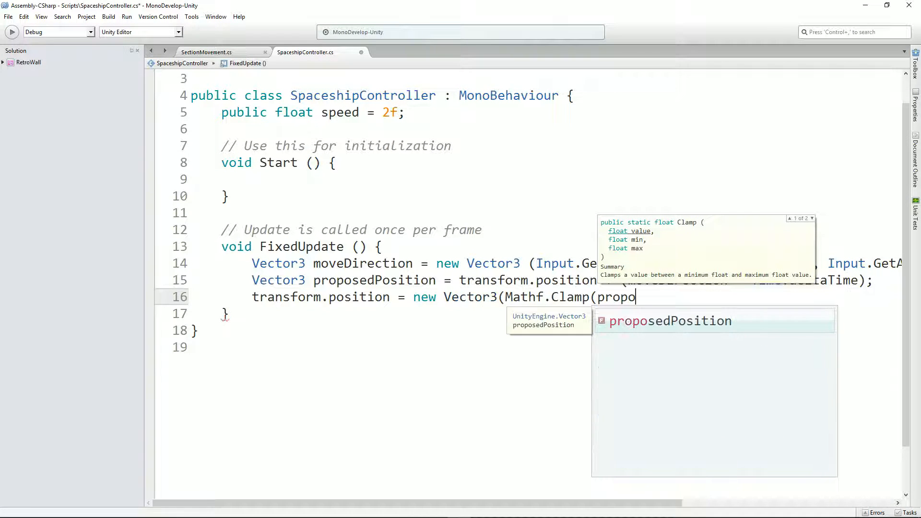
type("sedPosition.")
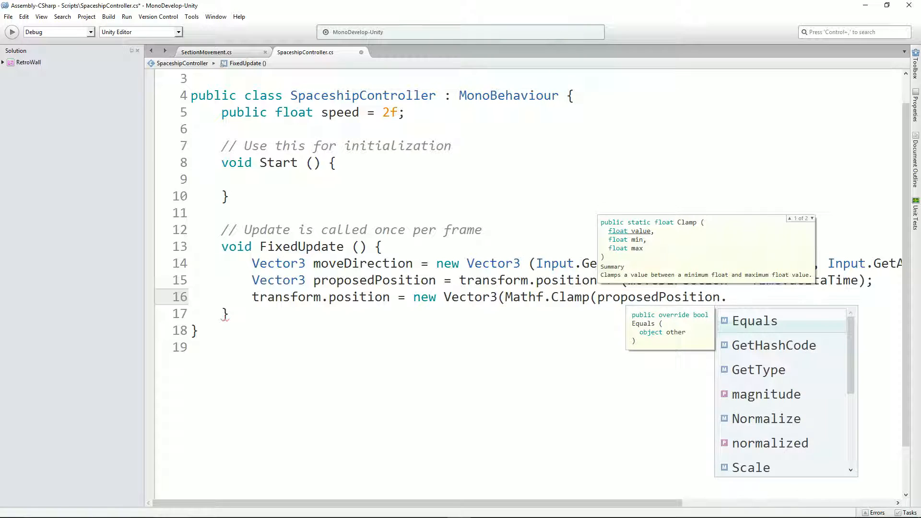
type("x,")
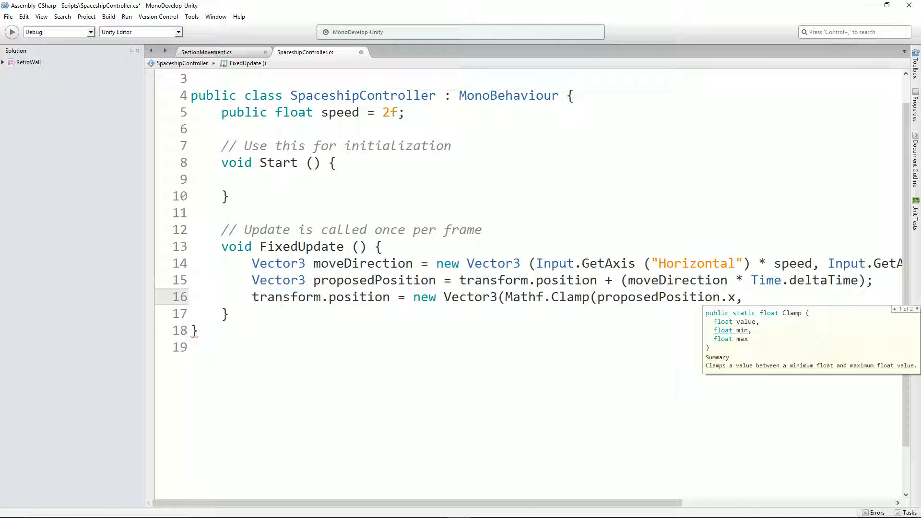
type("-1.8")
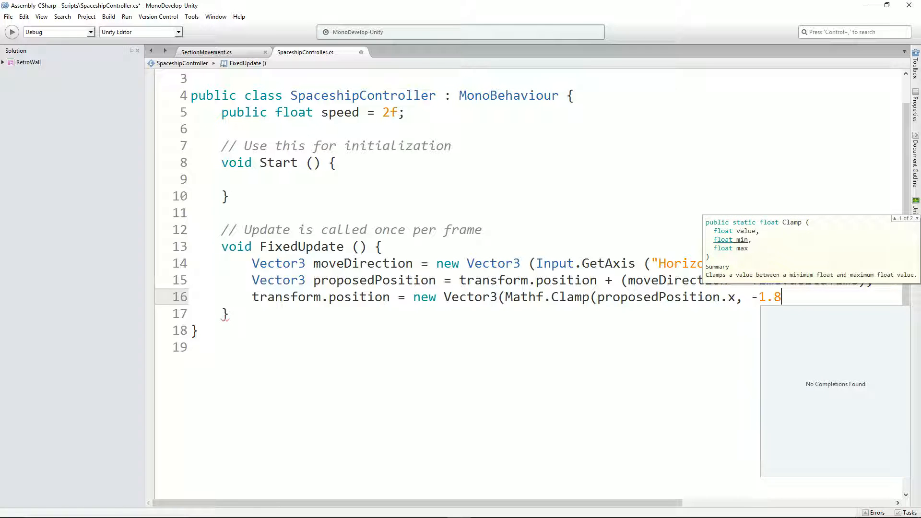
type(", 1.8")
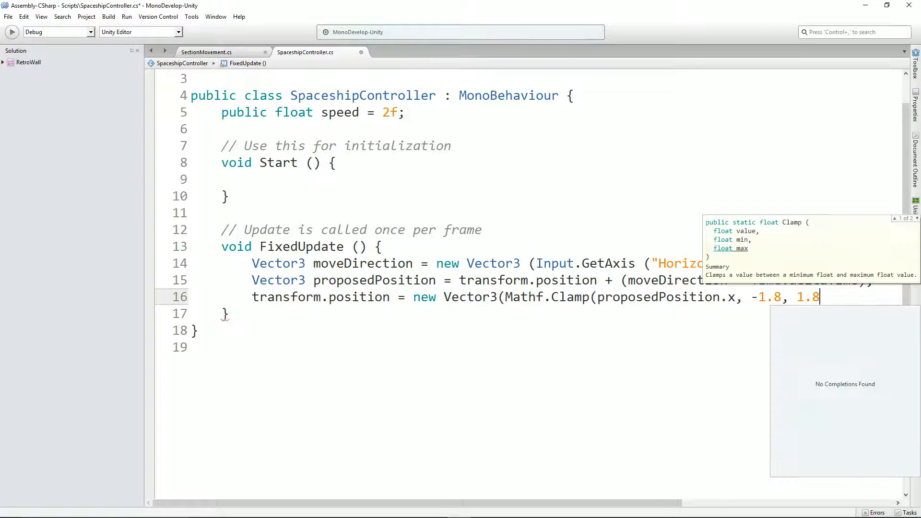
type(")")
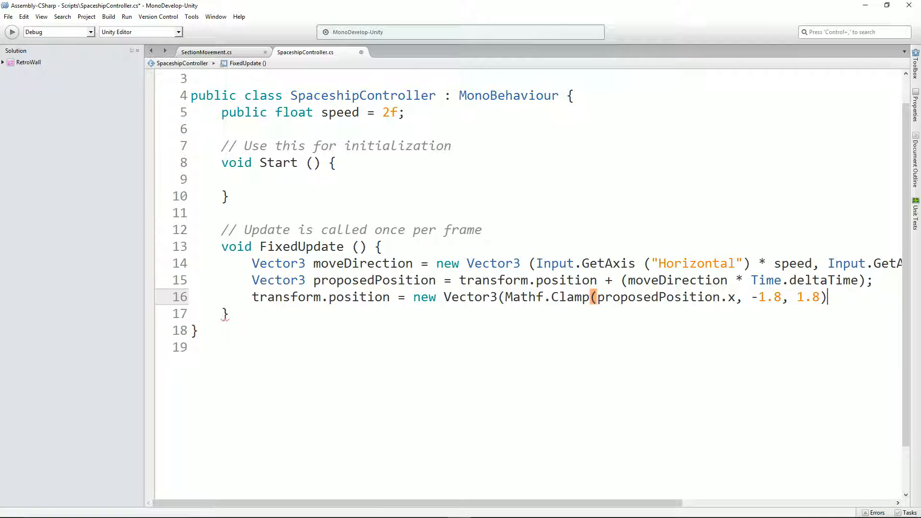
type(".CompareTo")
key("BackSpace")
key("BackSpace")
key("BackSpace")
key("BackSpace")
key("BackSpace")
key("BackSpace")
key("BackSpace")
key("BackSpace")
key("BackSpace")
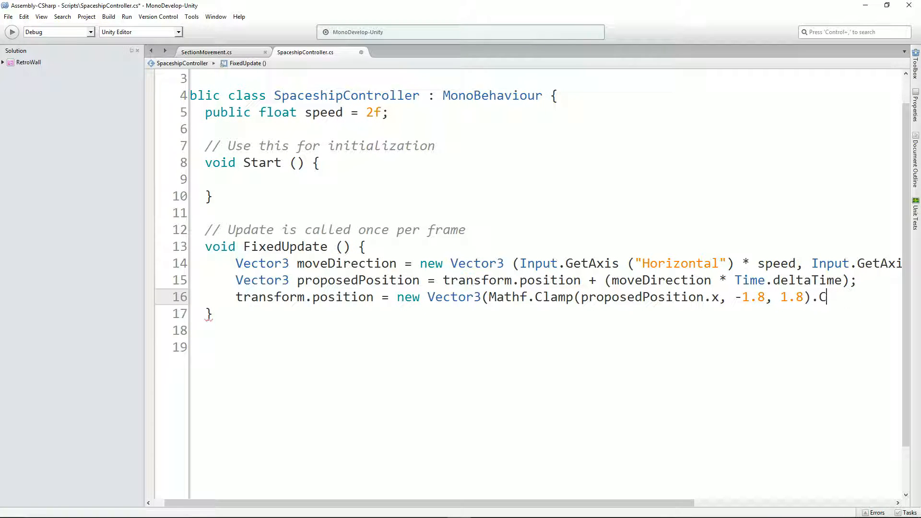
key("BackSpace")
key("BackSpace")
Add Mathf.Clamp(proposedPosition.y, 0.2f, 3.8f) as the y argument of the new Vector3.
type(", ")
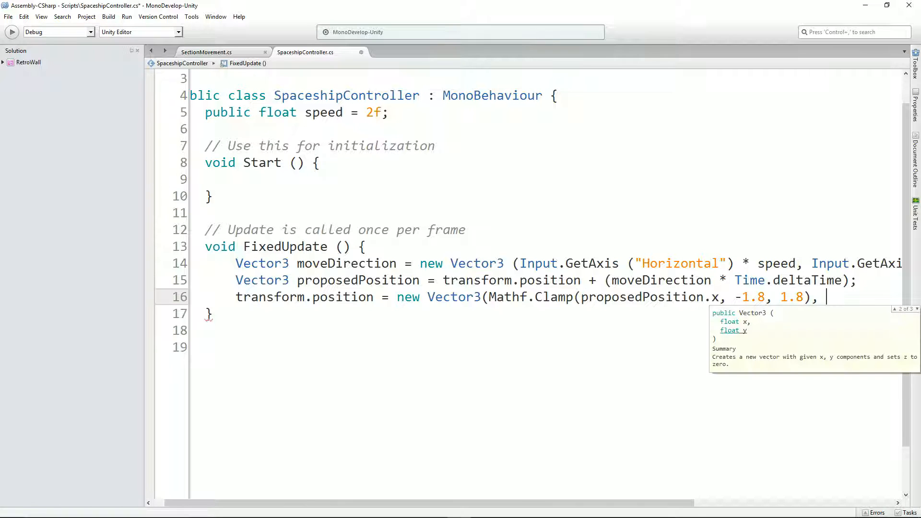
type("Mathf.")
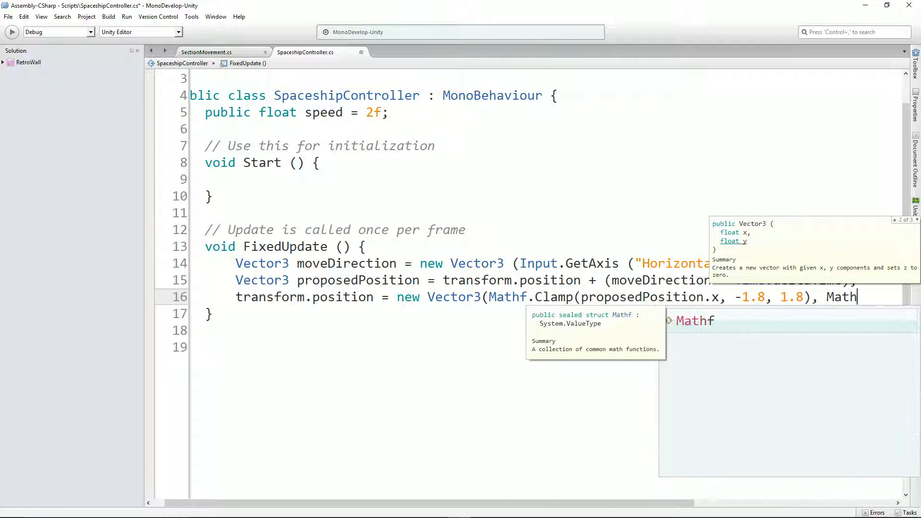
type("C")
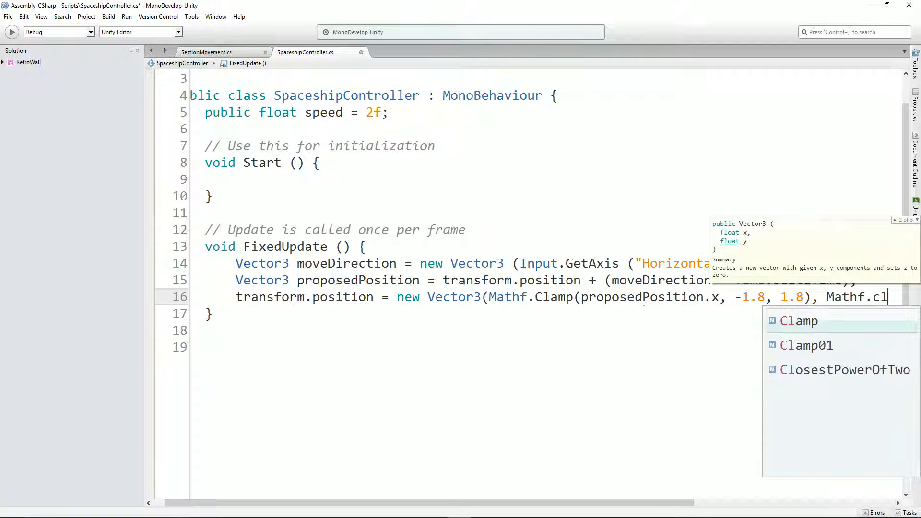
key("Return")
type("(")
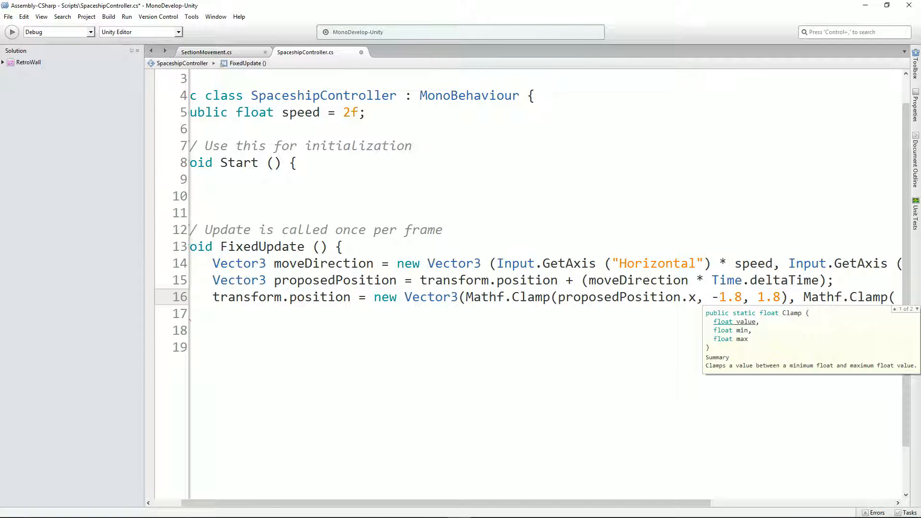
type("prop")
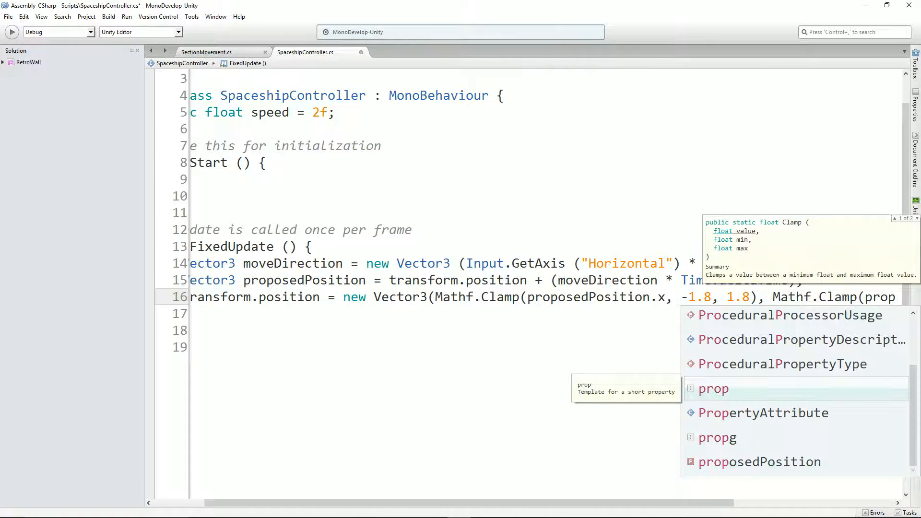
type("osedPosition.")
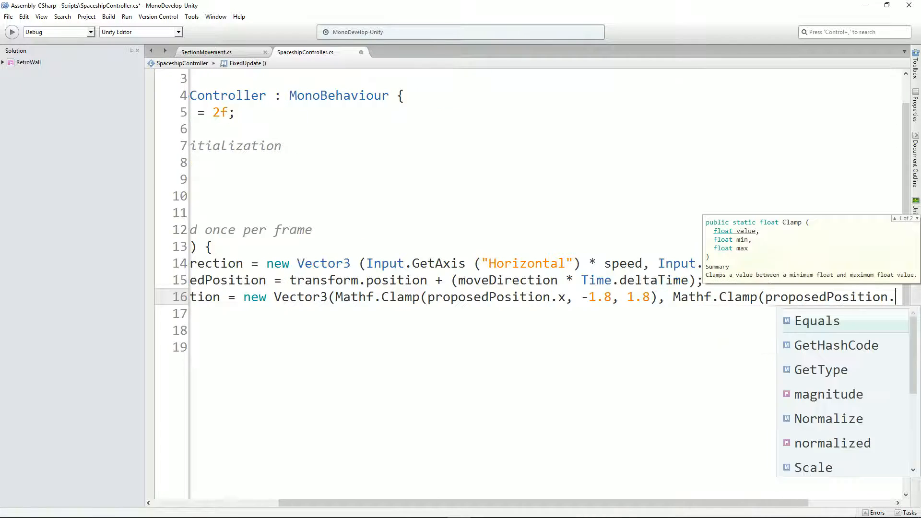
type("y,")
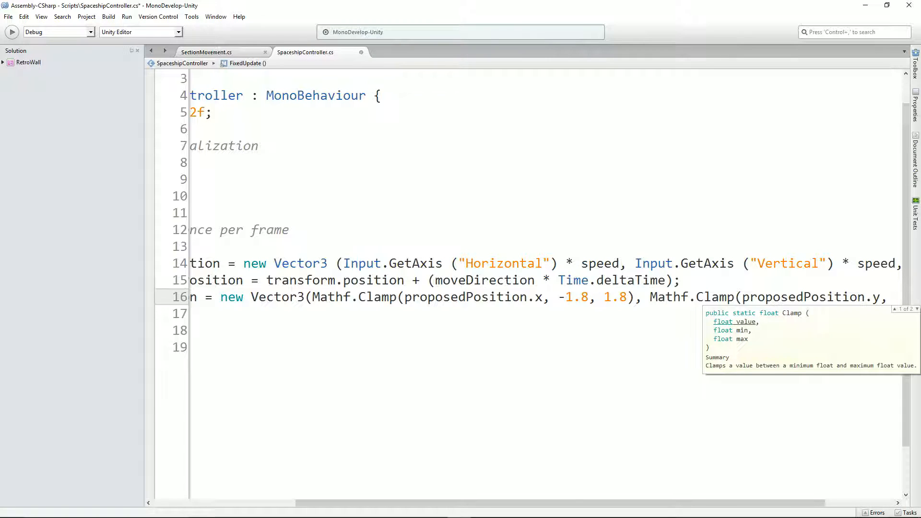
type("0.")
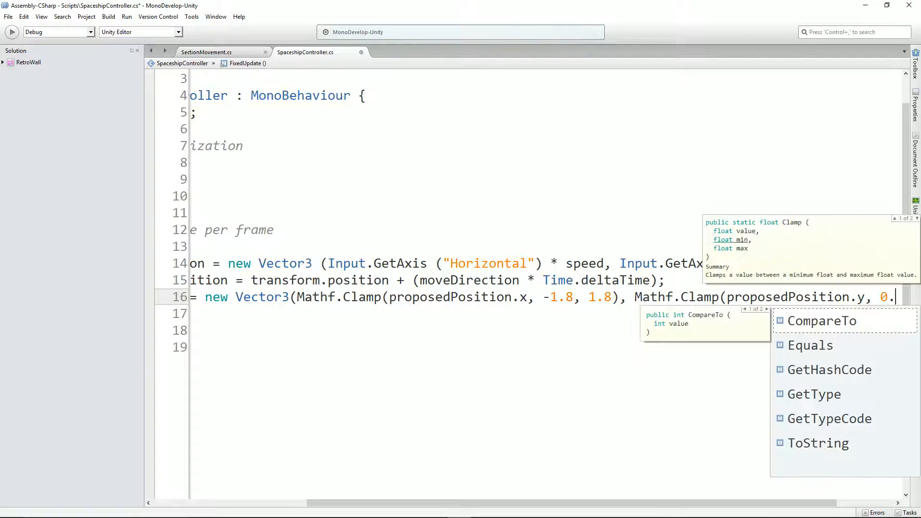
type("2f, ")
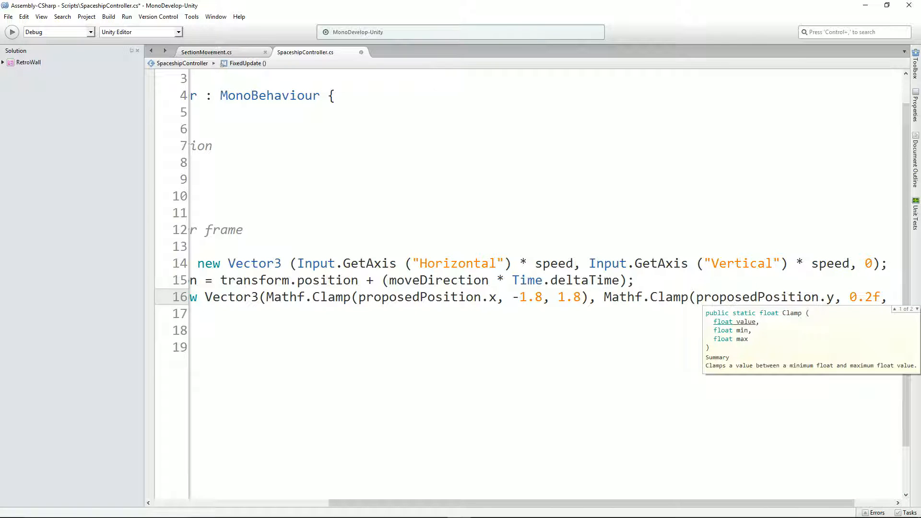
type("3.8f")
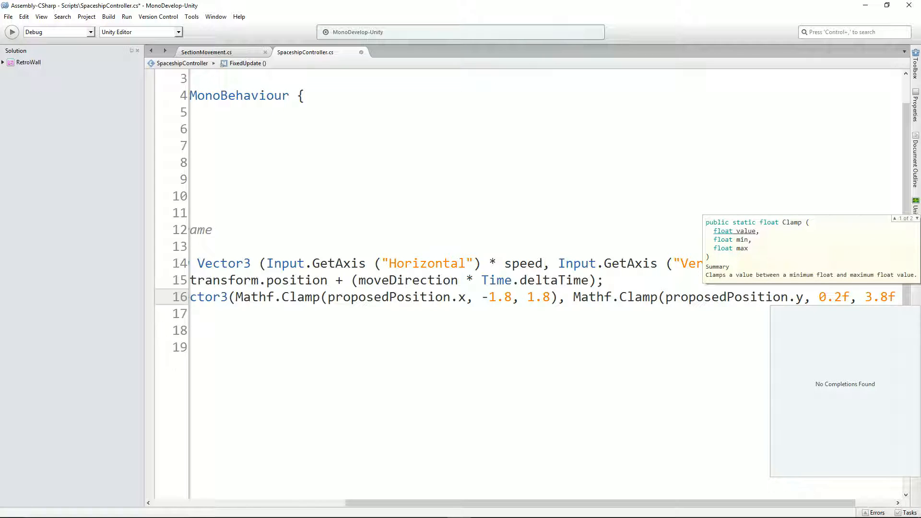
type("), ")
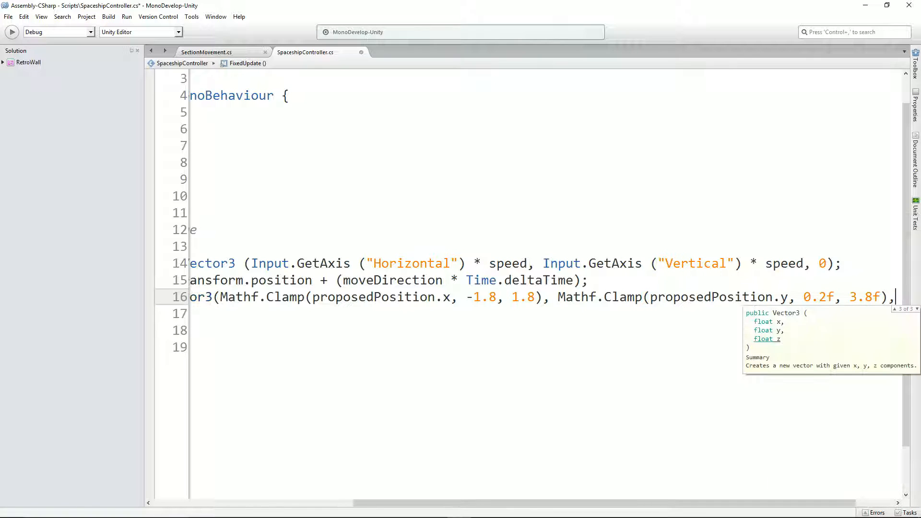
Pass proposedPosition.z as the z argument of the new Vector3 and finish the transform.position statement.
type("prop")
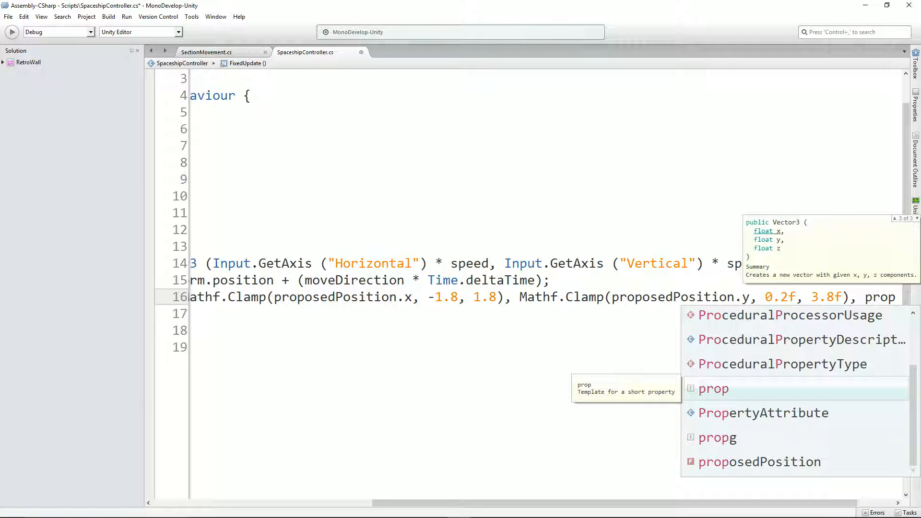
type("o")
key("Return")
type(".")
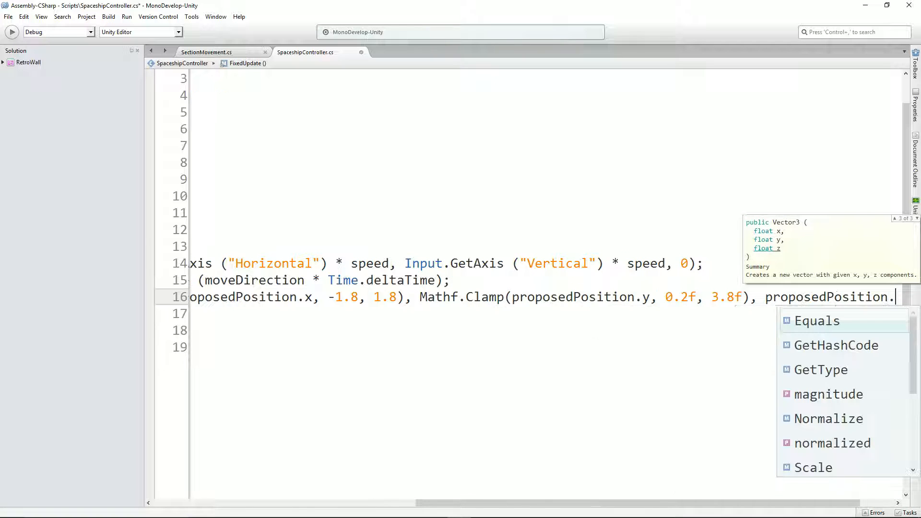
type("z)")
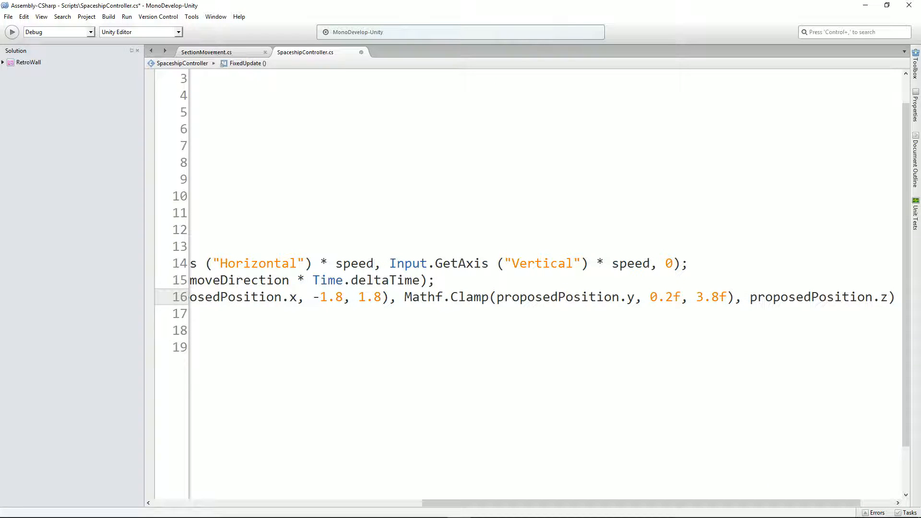
type(";")
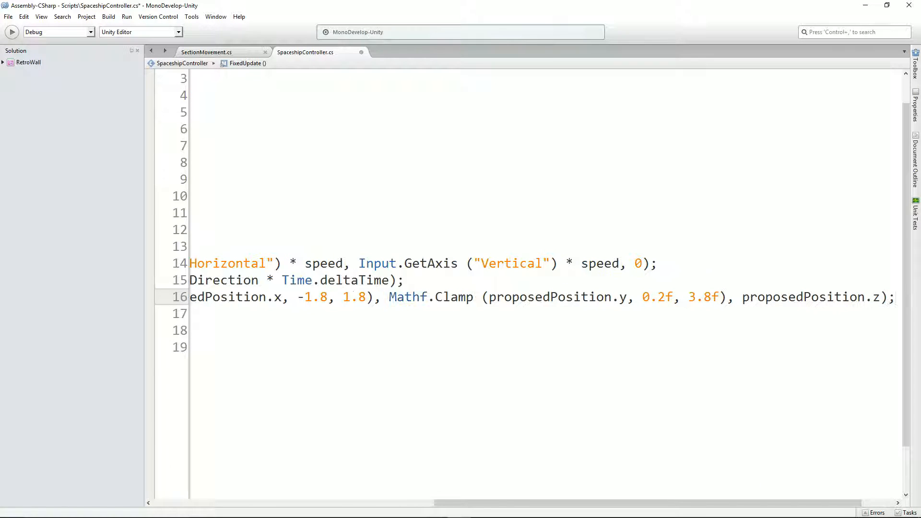
Make the x clamp limits float literals, -1.8f and 1.8f, and save the SpaceshipController script.
left_click(330, 297)
type("f")
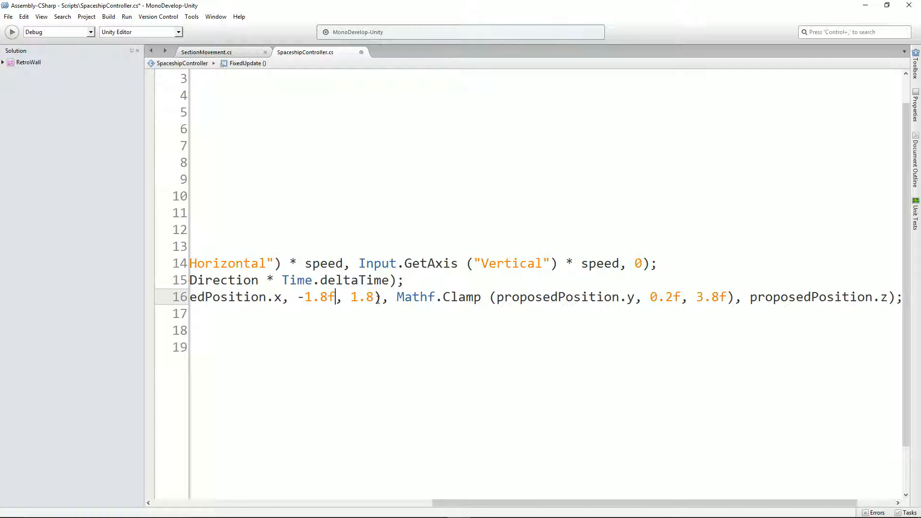
left_click(371, 299)
type("f")
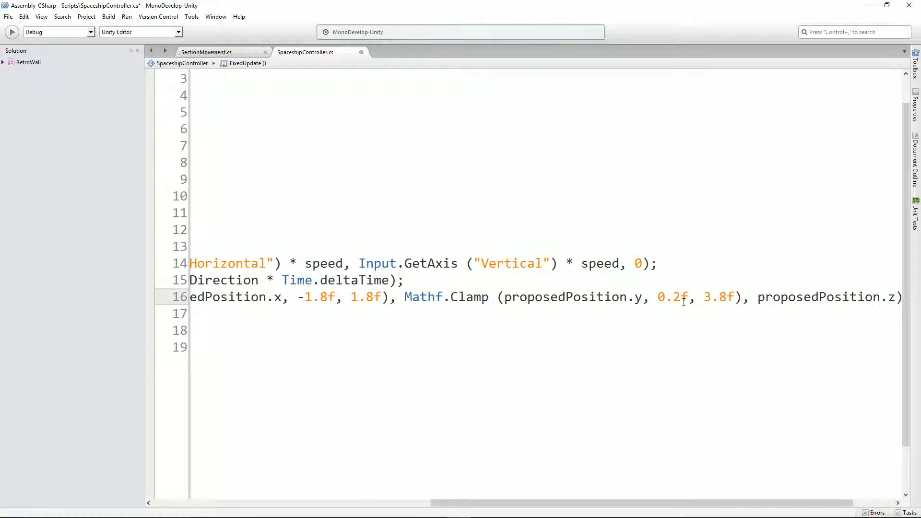
left_click_drag(662, 505, 359, 498)
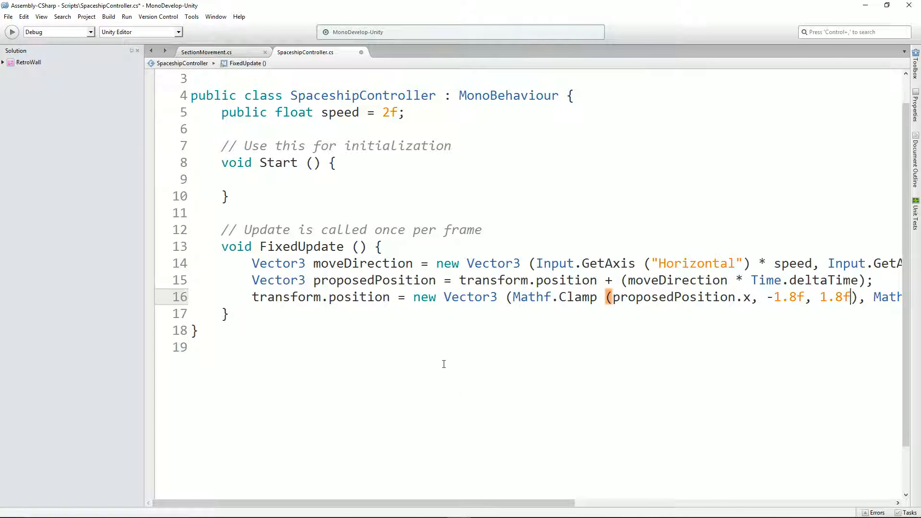
key("ctrl+s")
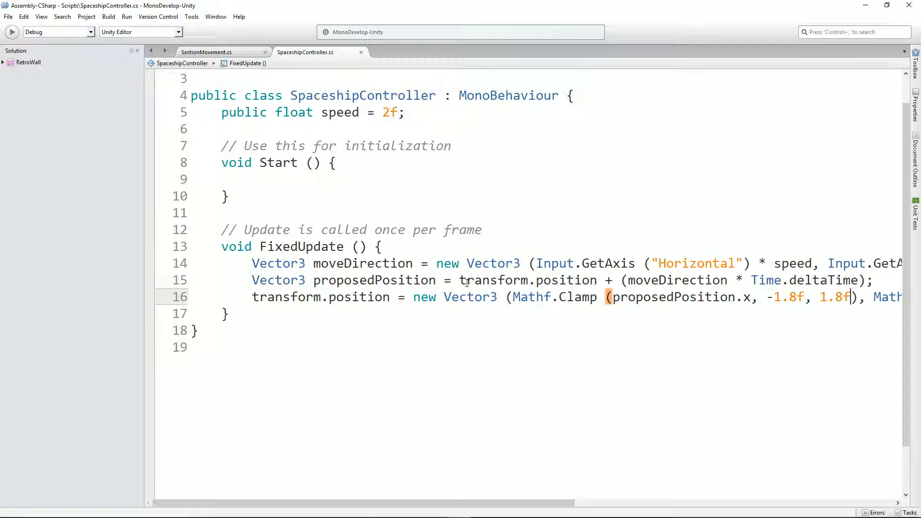
left_click_drag(459, 280, 581, 280)
left_click_drag(582, 280, 873, 280)
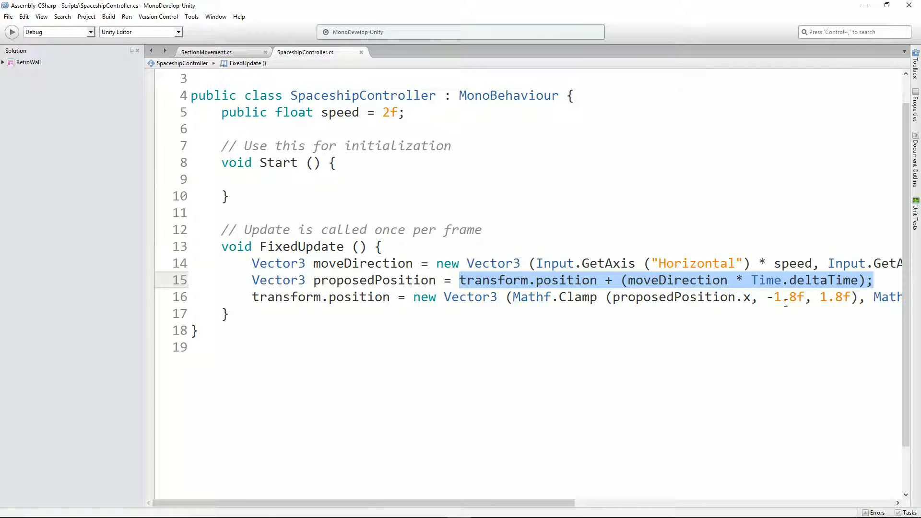
left_click_drag(538, 503, 812, 502)
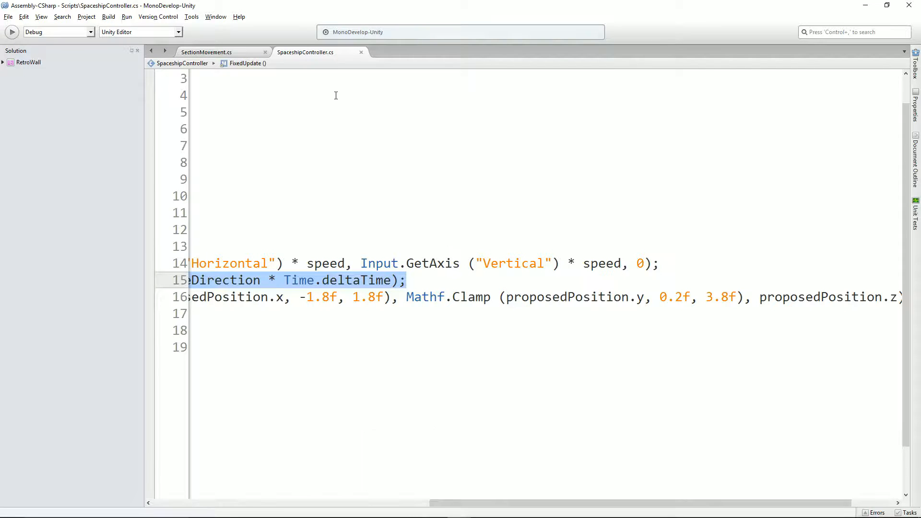
Switch to Unity and play-test the spaceship's horizontal and vertical movement against the clamp limits, ending play mode when done.
key("alt+Tab")
key("Tab")
key("alt+Tab")
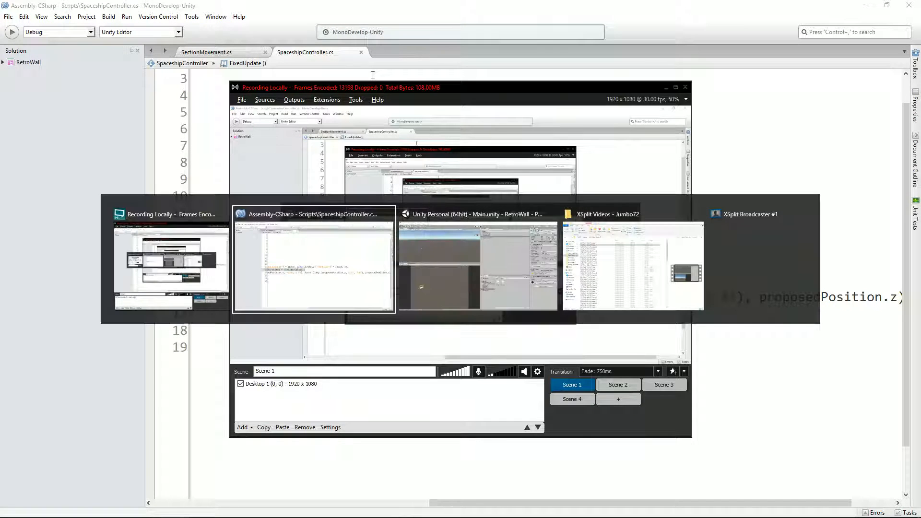
key("Tab")
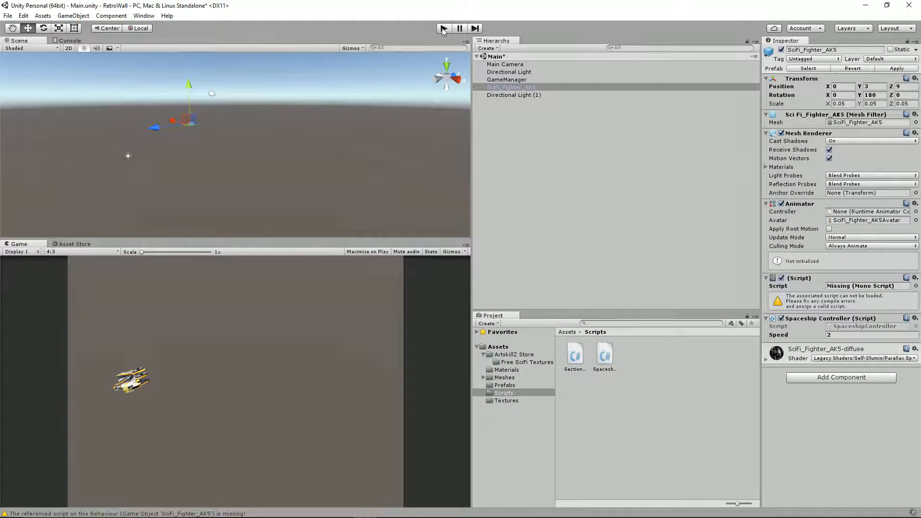
left_click(444, 29)
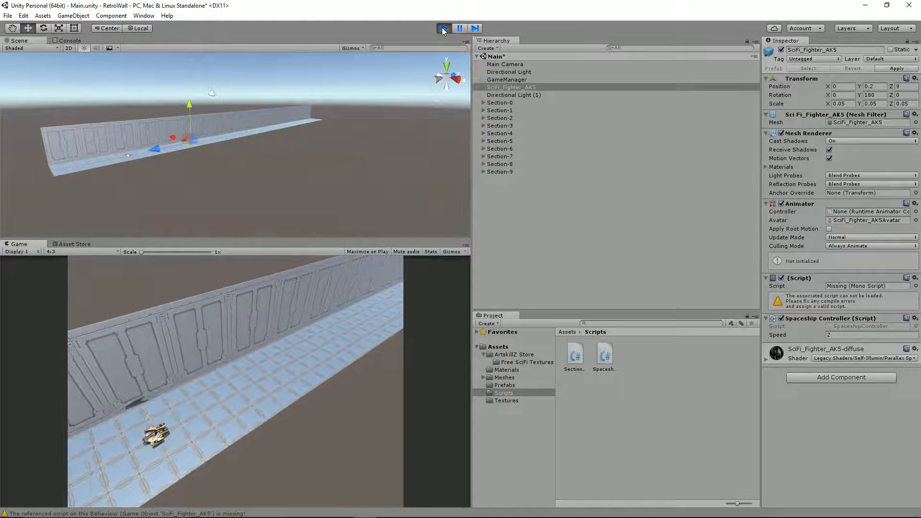
key("Left")
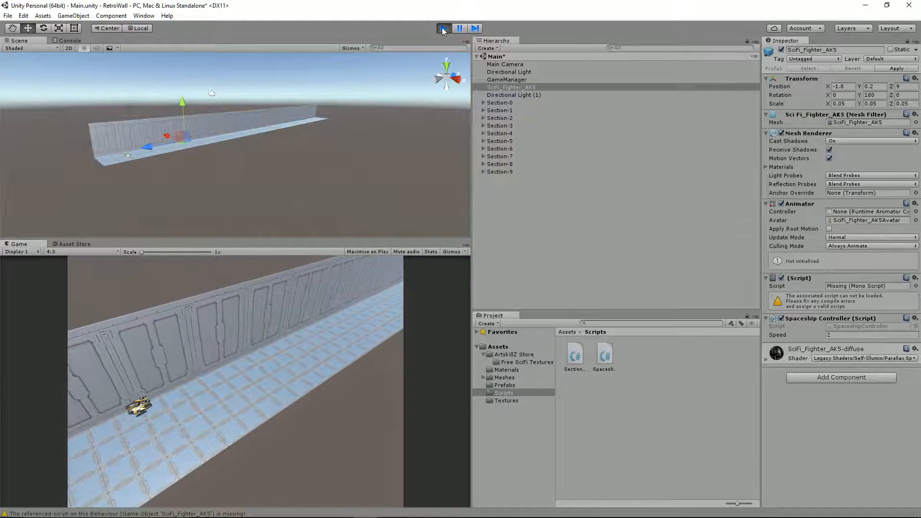
key("Right")
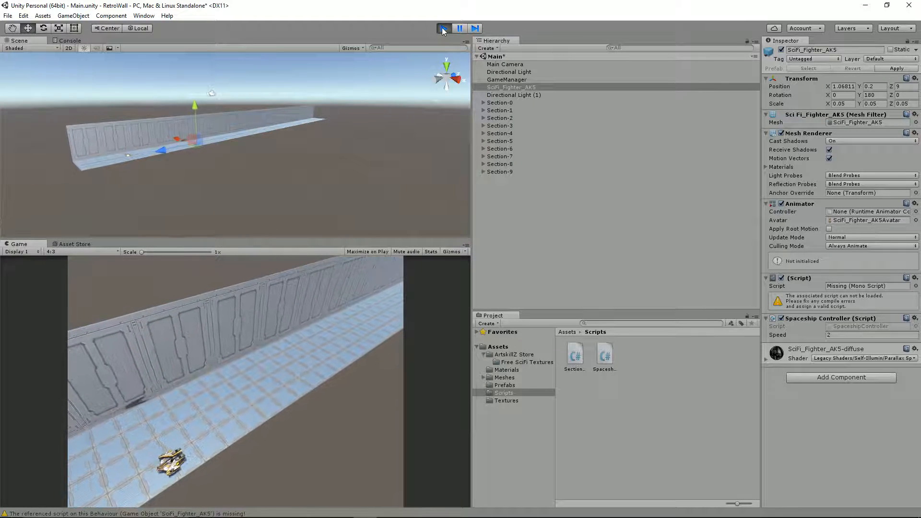
key("Left")
key("Up")
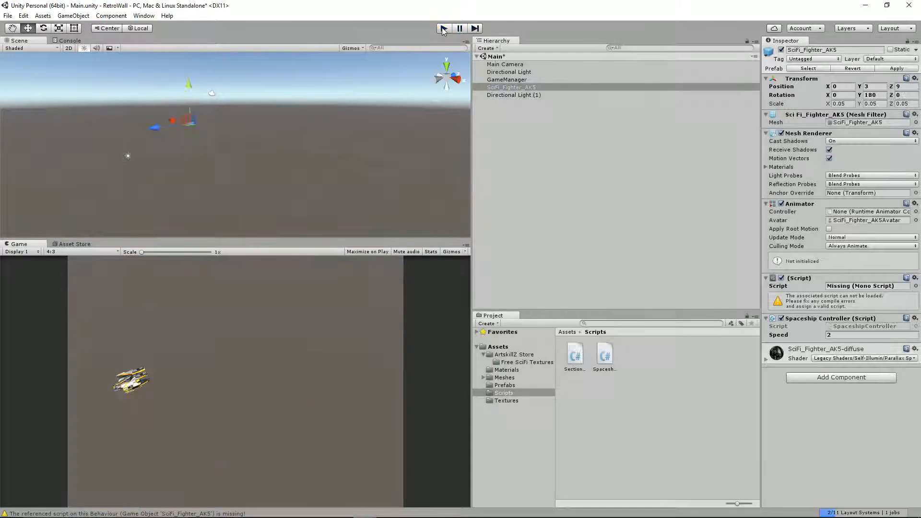
left_click(443, 28)
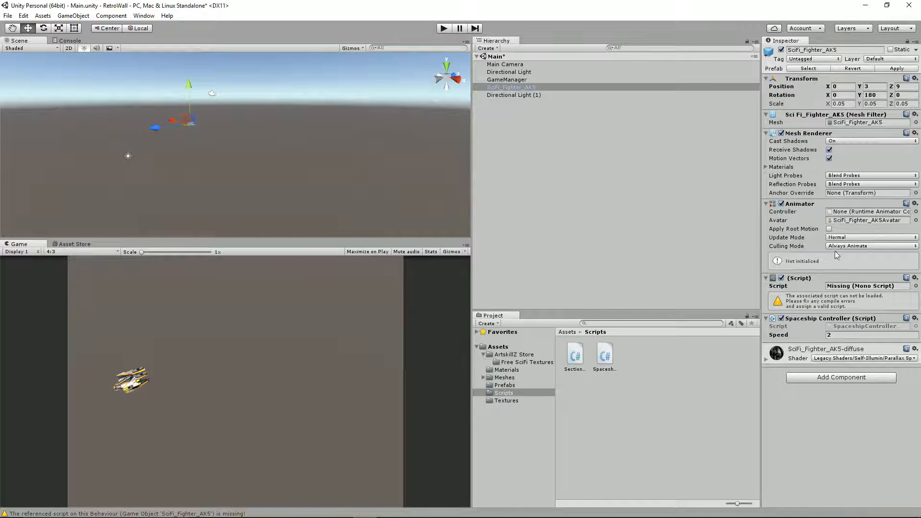
Set the Spaceship Controller component's speed to 3 and change the script's default speed value to 3f.
left_click(841, 337)
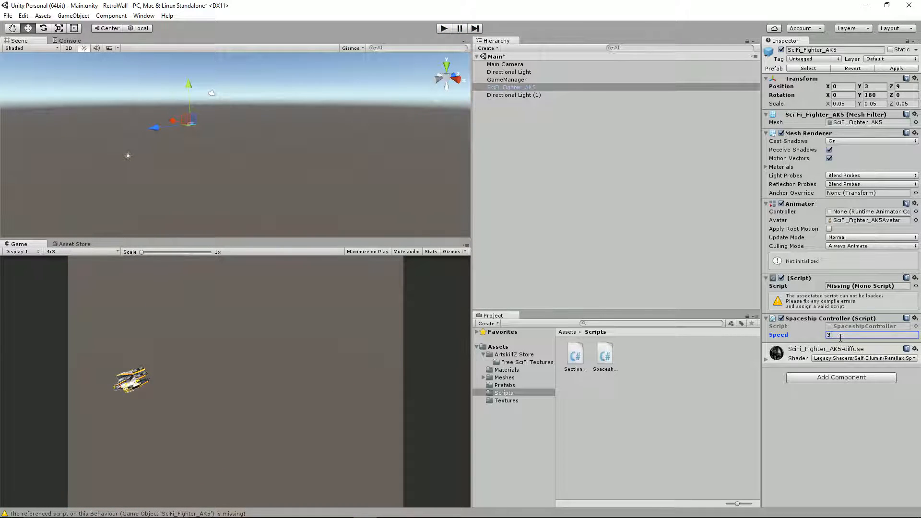
key("alt+Tab")
key("alt+Tab")
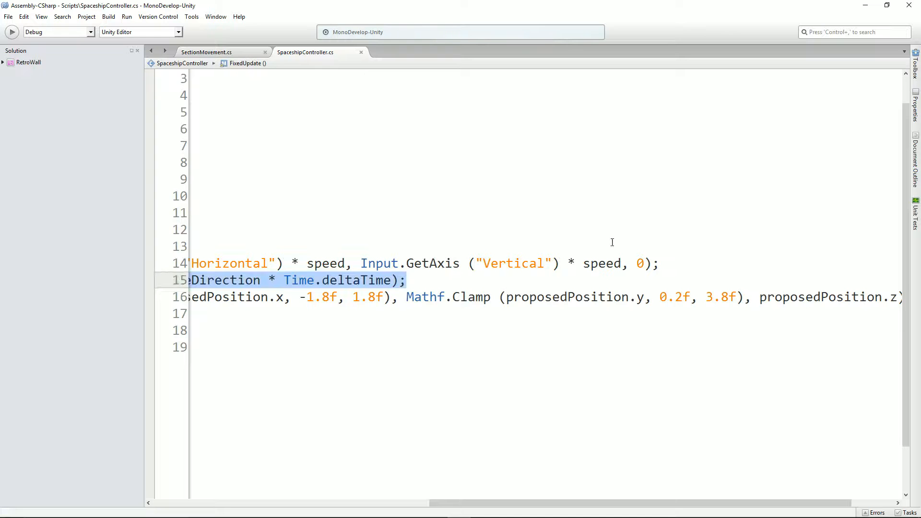
key("ctrl+Home")
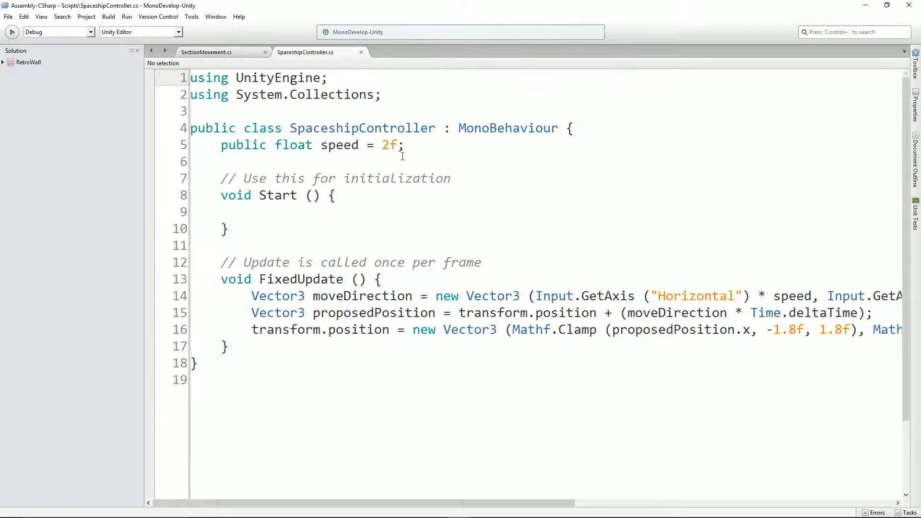
left_click(417, 150)
key("BackSpace")
type("3")
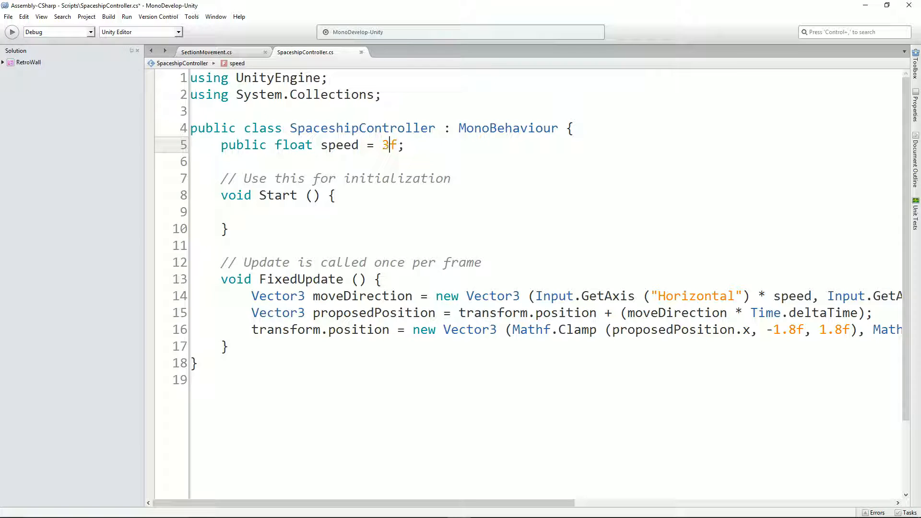
Change the x clamp limits in the transform.position statement to -1.7f and 1.7f.
left_click(795, 330)
key("BackSpace")
type("7")
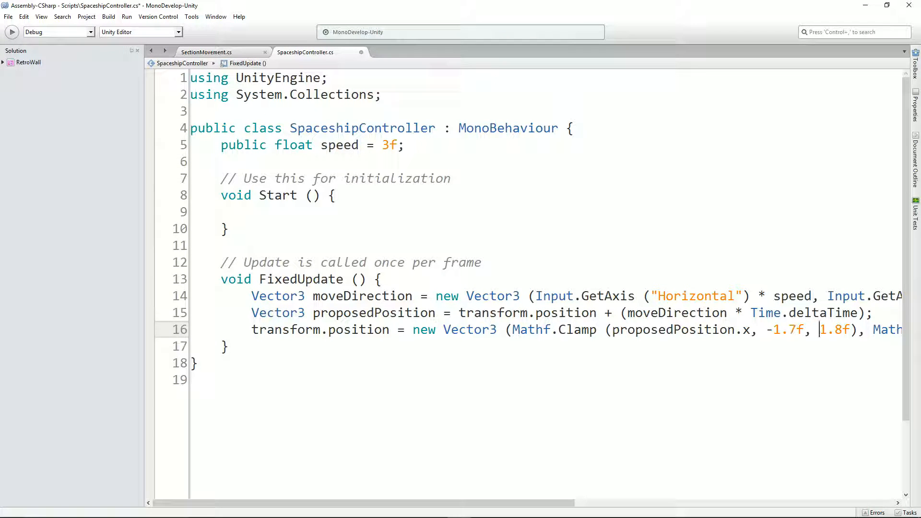
Set the lower y clamp limit in the transform.position statement to 0.3f and save the SpaceshipController script.
key("End")
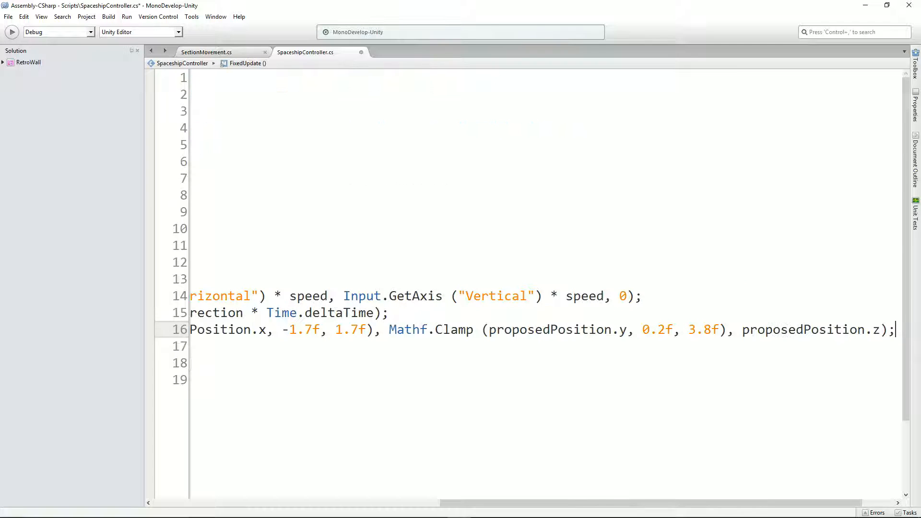
key("Left")
key("Left")
key("Left")
key("Left")
key("Left")
key("Left")
key("Left")
key("Left")
key("BackSpace")
type("3")
key("ctrl+s")
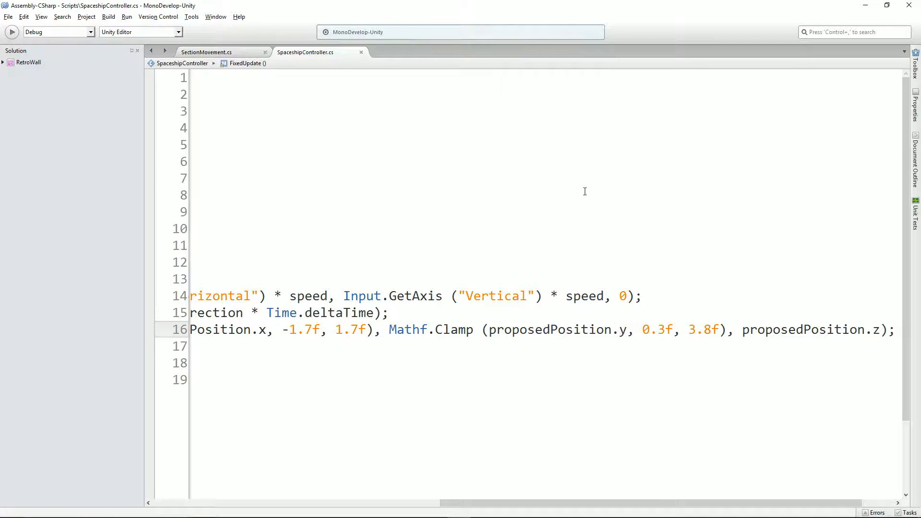
Switch to Unity and play-test the faster spaceship against the tightened clamp limits, ending play mode when done.
key("alt+Tab")
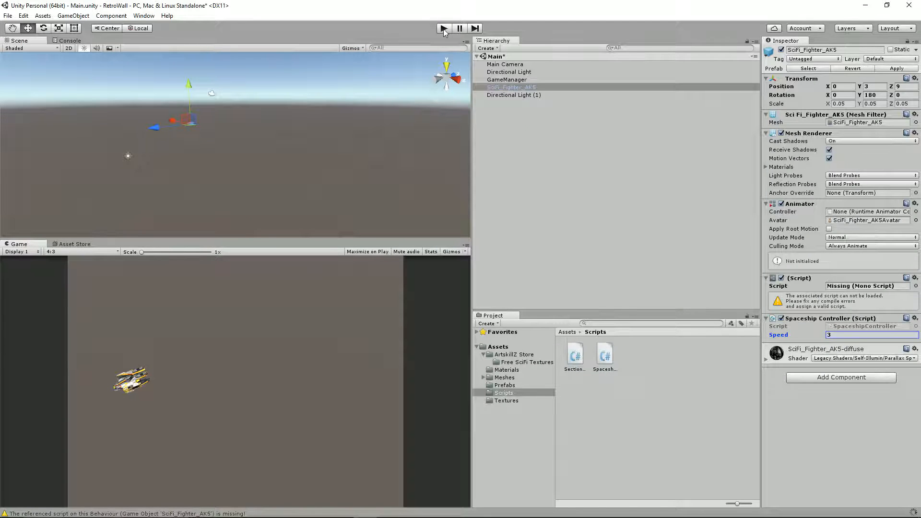
left_click(444, 29)
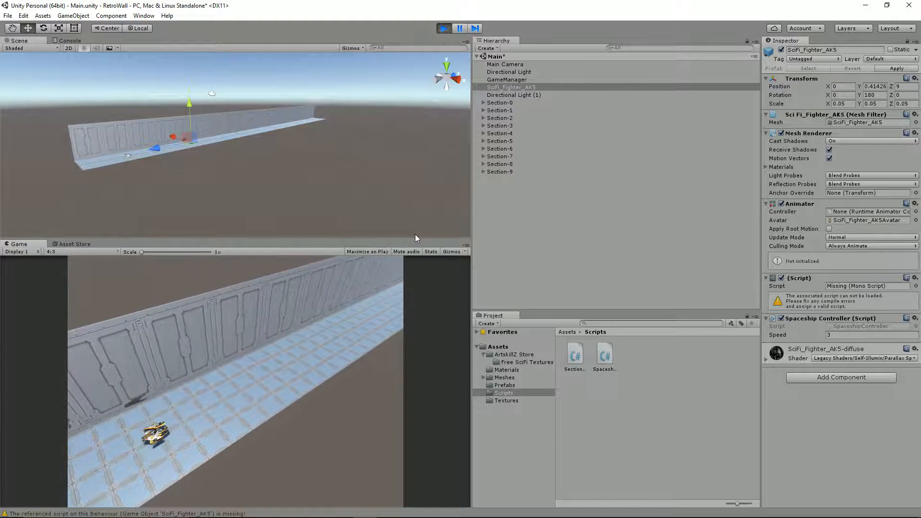
key("Left")
key("Up")
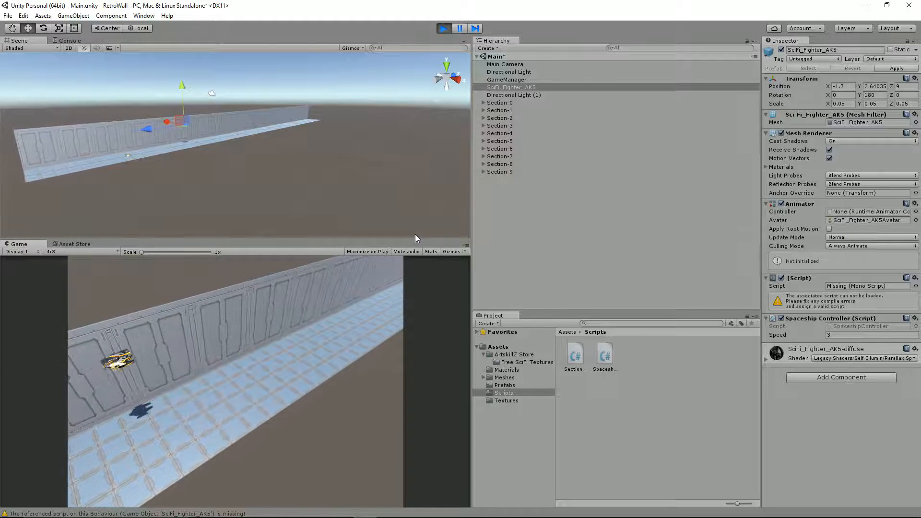
key("Right")
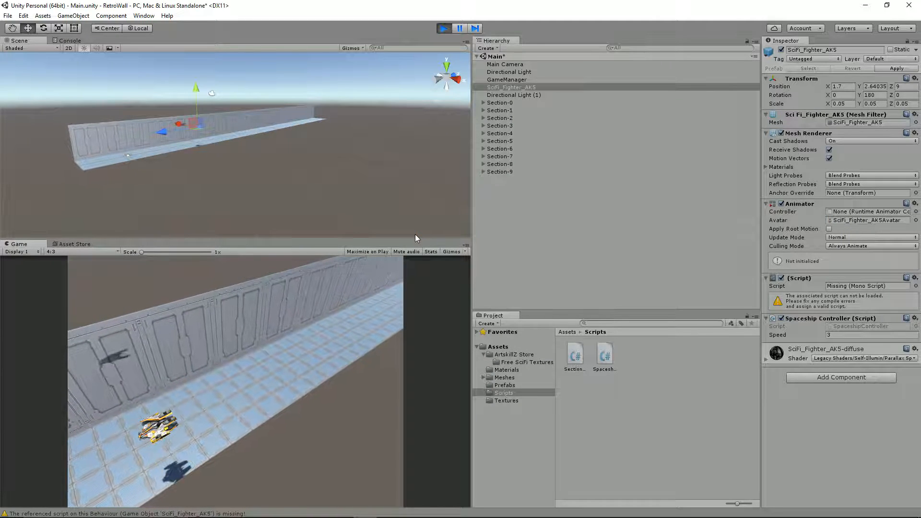
left_click(442, 33)
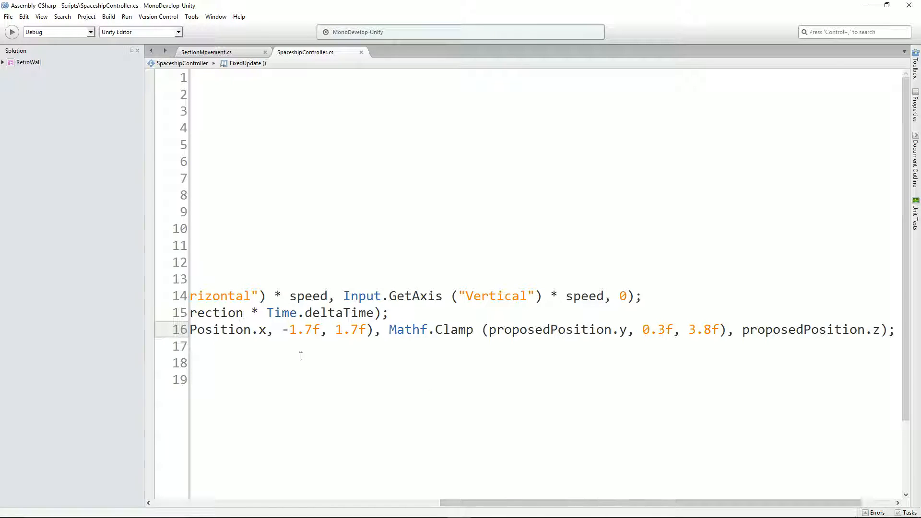
In the SpaceshipController script, set the x clamp limits to -1.6f and 1.6f.
left_click(304, 329)
key("Delete")
key("Delete")
type("6f")
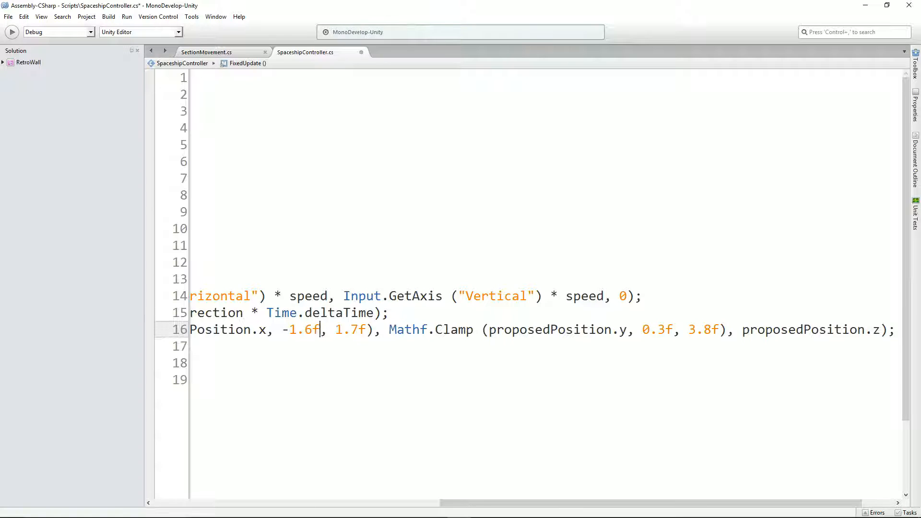
key("Delete")
type("6")
Set the y clamp limits to 0.4f and 3.7f and save the SpaceshipController script.
key("BackSpace")
type("4")
key("BackSpace")
type("6")
key("BackSpace")
type("7")
key("ctrl+s")
Switch to Unity and fly the spaceship to all four sides in play mode to check the limits, then stop playing.
key("alt+Tab")
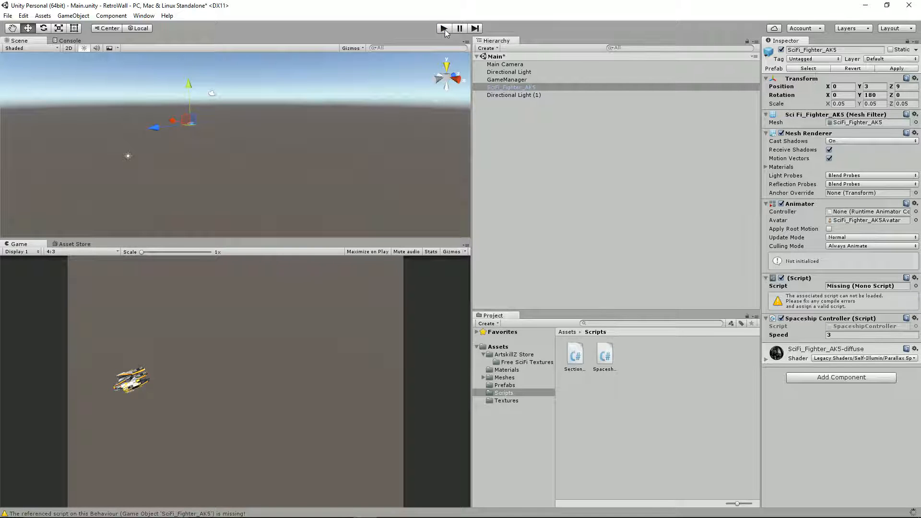
left_click(443, 29)
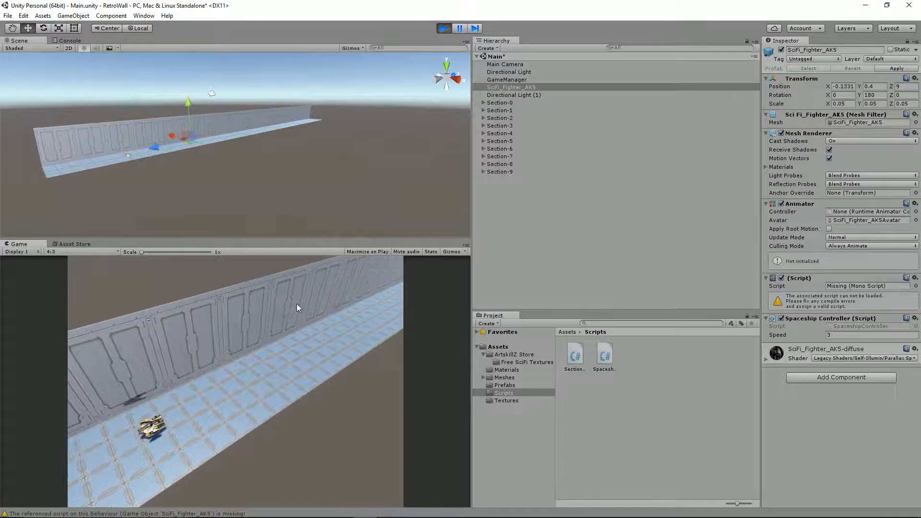
key("Left")
key("Up")
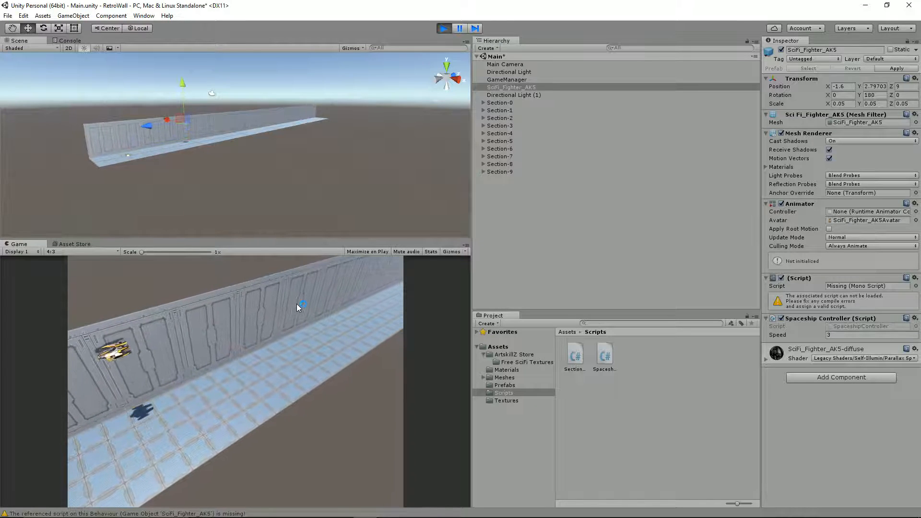
key("Right")
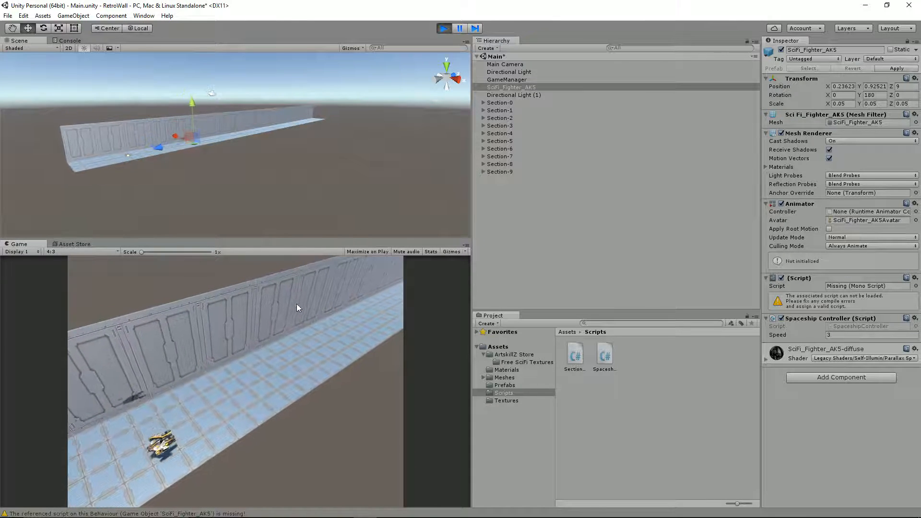
key("Up")
key("Right")
key("Up")
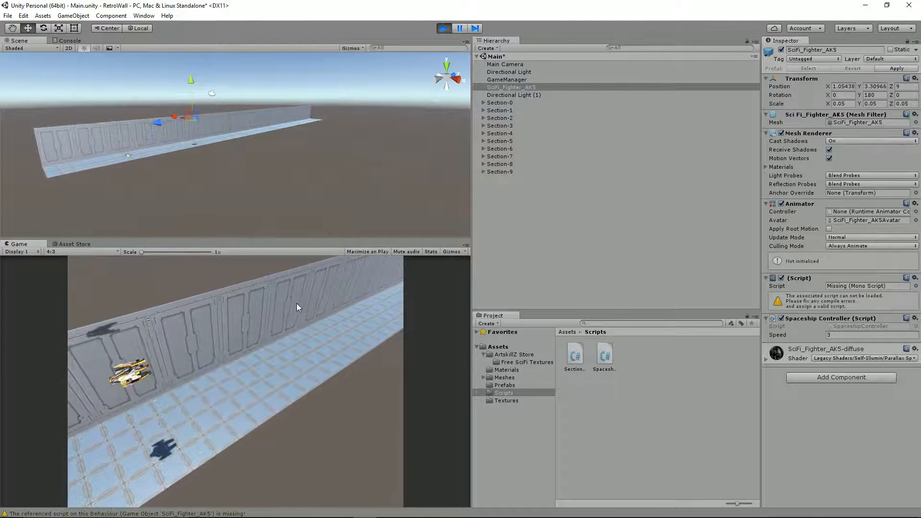
key("Down")
key("Up")
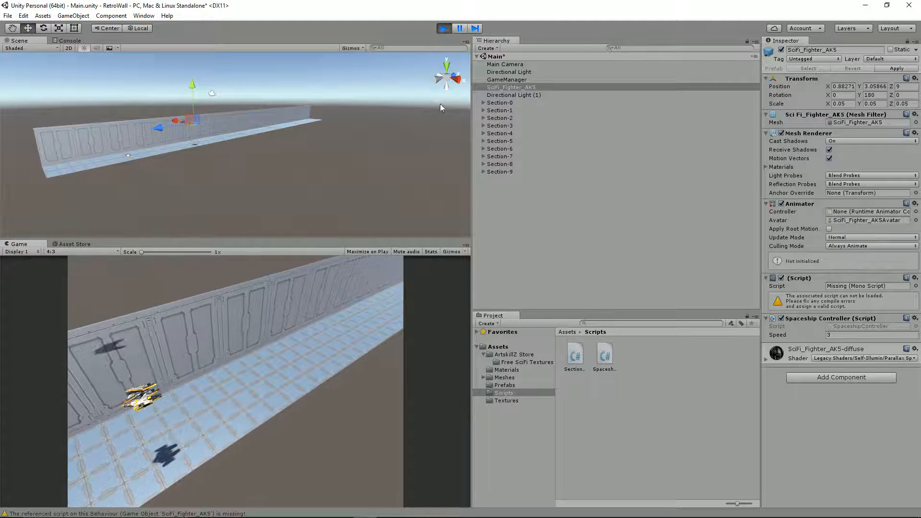
left_click(444, 28)
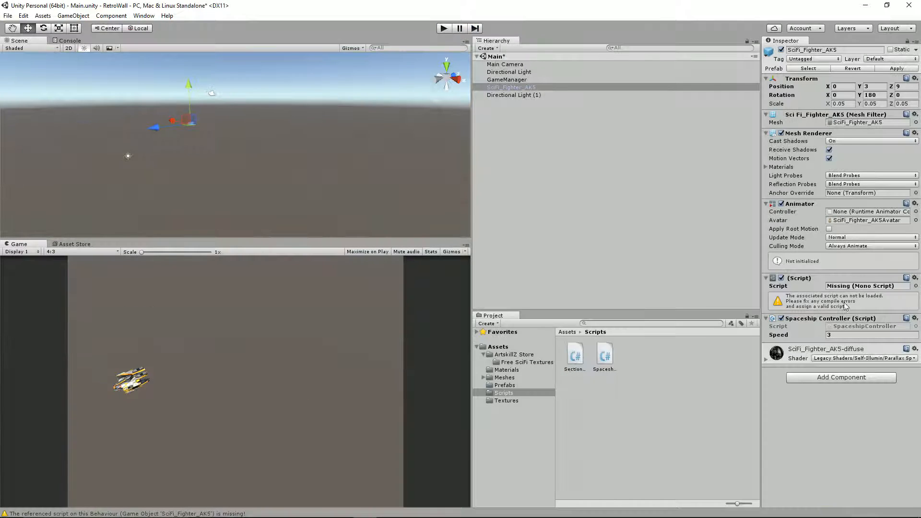
Remove the missing-script component from SciFi_Fighter_AK5 and play-test the spaceship's movement again, ending play mode when done.
left_click(915, 279)
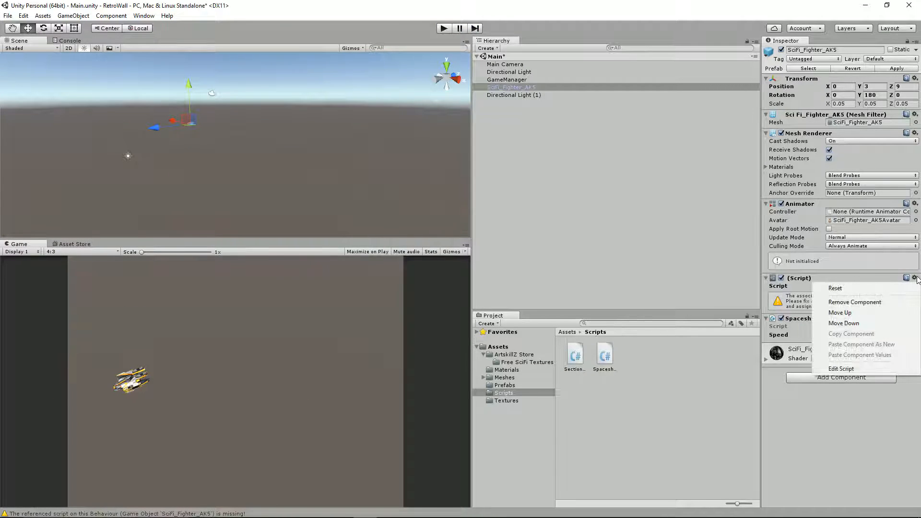
left_click(895, 303)
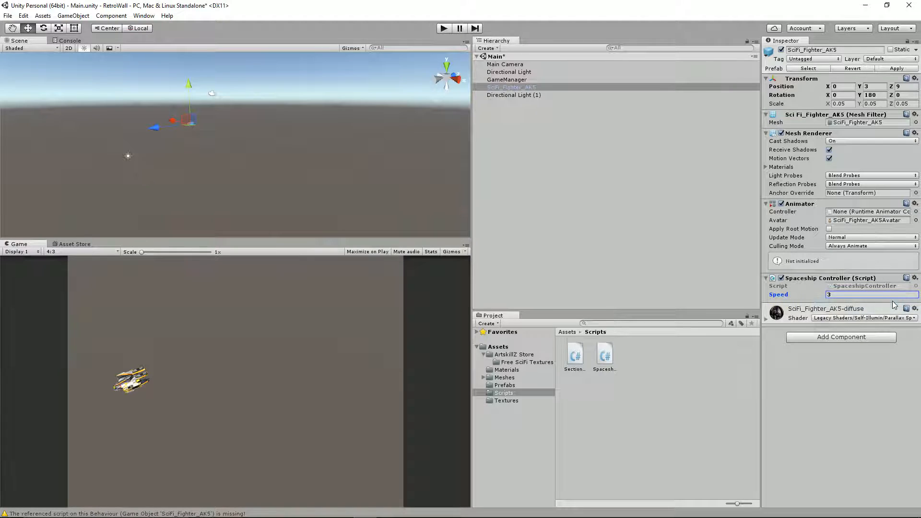
left_click(443, 28)
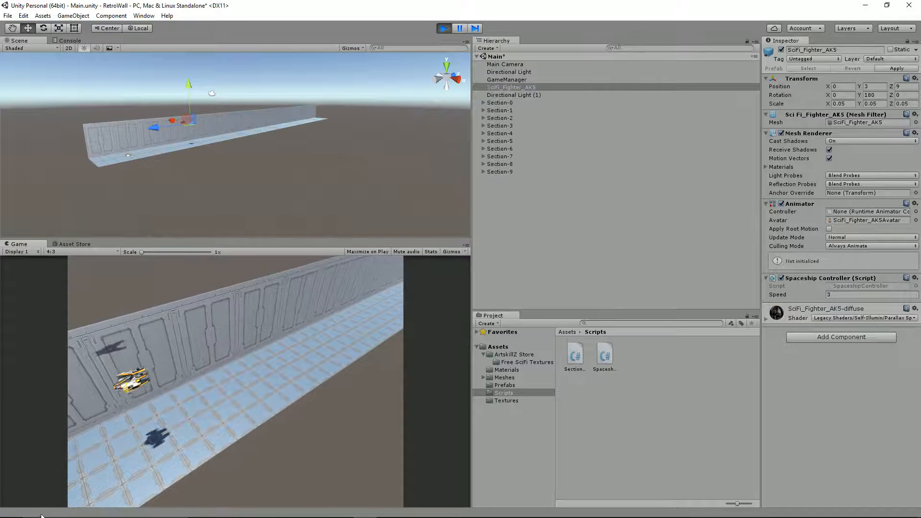
key("Down")
key("Up")
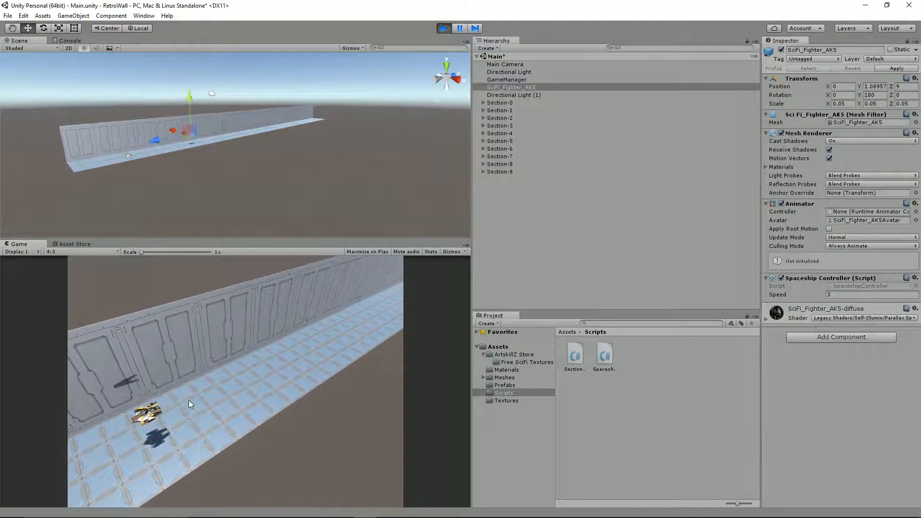
key("Down")
key("Right")
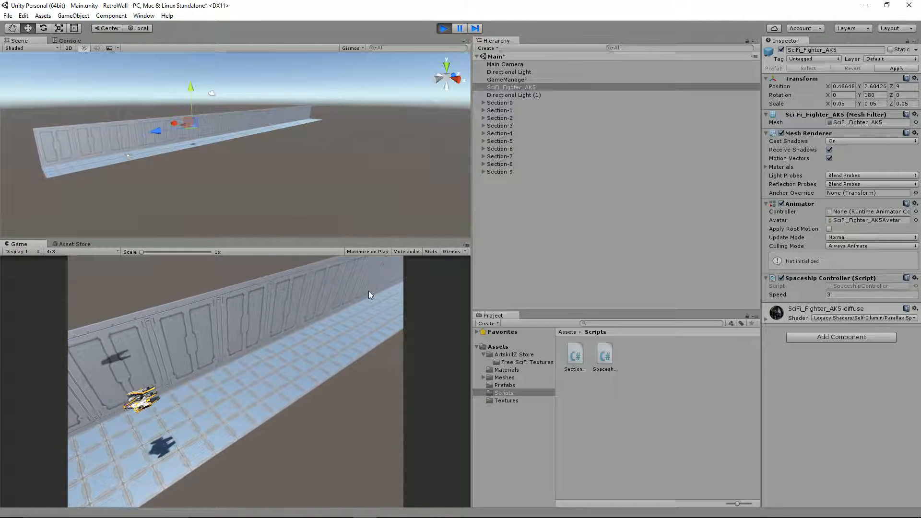
left_click(443, 29)
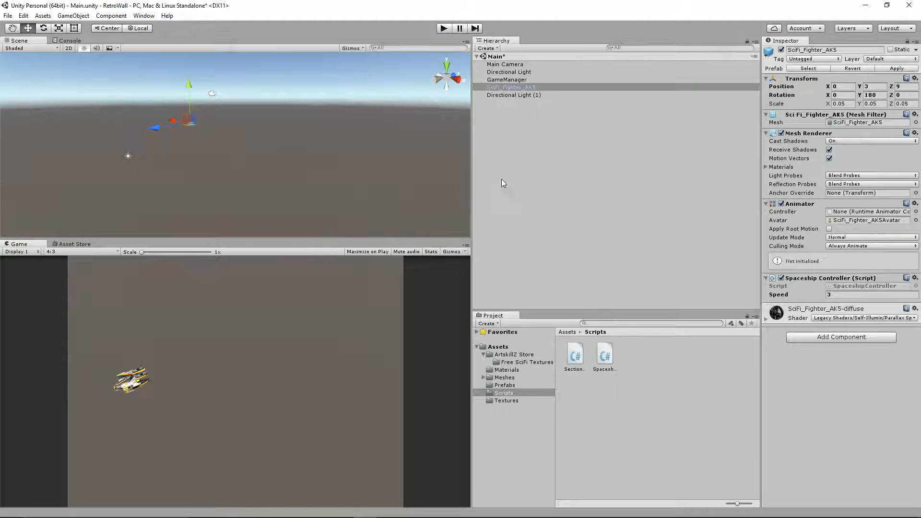
Create a 3D cube and move it out of SciFi_Fighter_AK5 to the top level of the scene hierarchy.
right_click(531, 131)
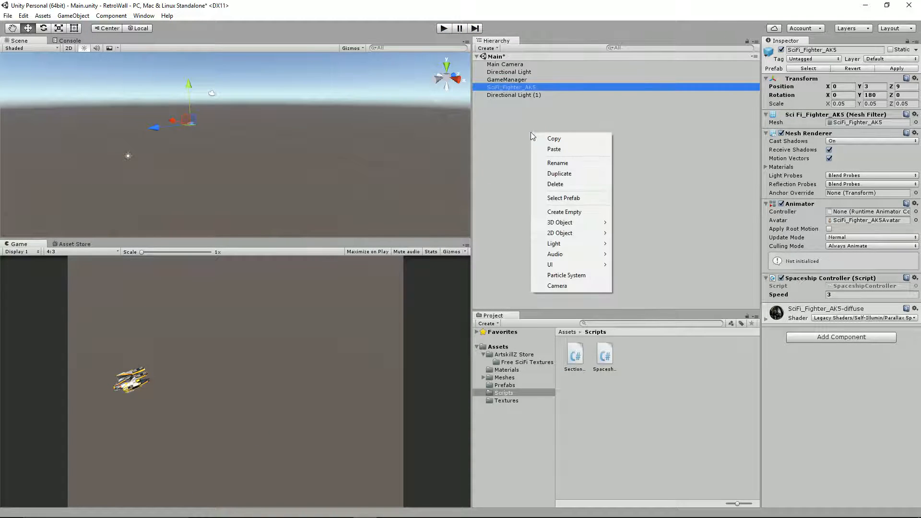
mouse_move(573, 224)
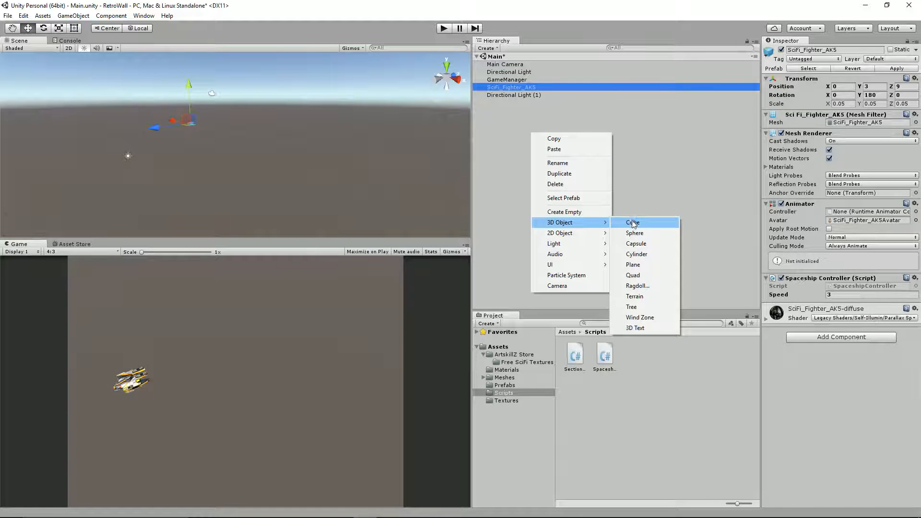
left_click(633, 223)
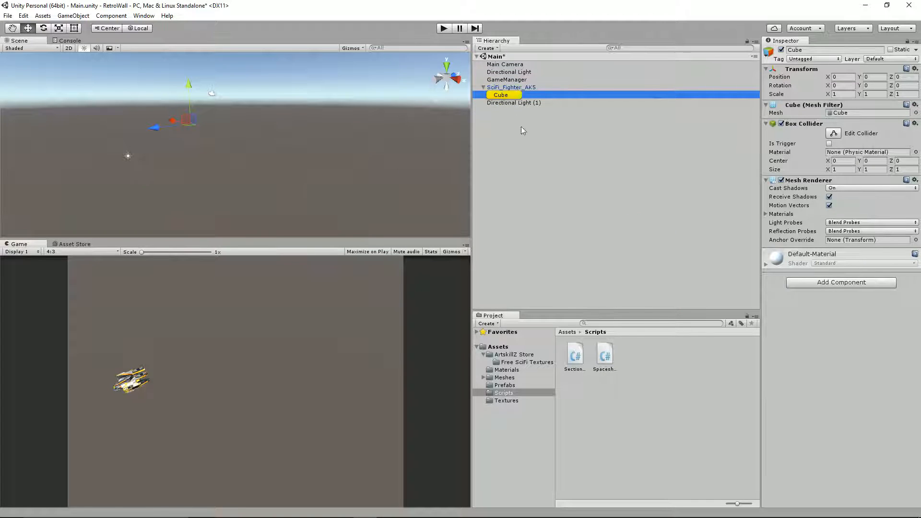
left_click_drag(513, 103, 532, 89)
Reset the cube's transform and frame the cube in the Scene view.
left_click(917, 69)
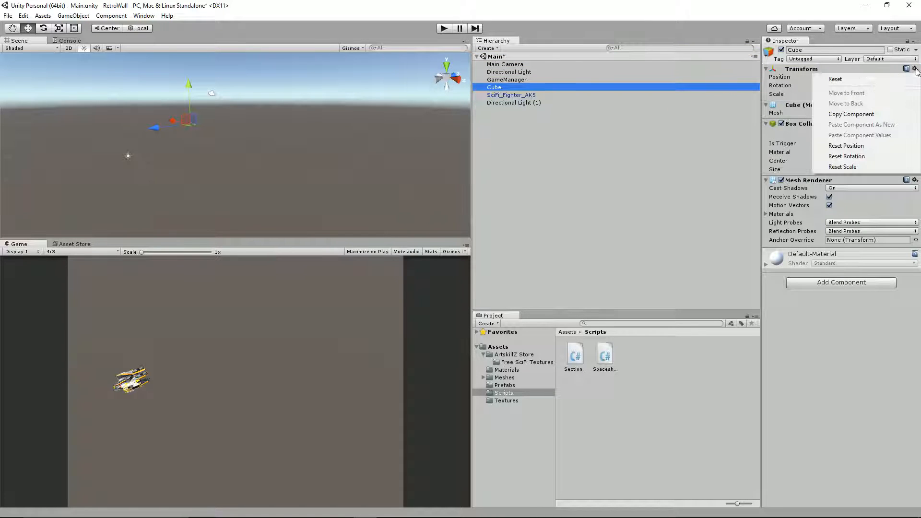
left_click(781, 77)
key("f")
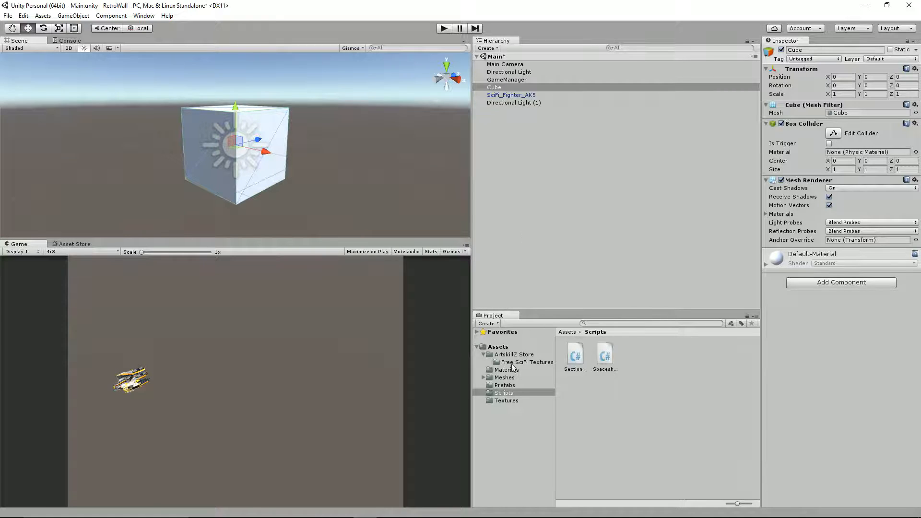
Create a new material named Cube1 in the Materials folder.
left_click(515, 401)
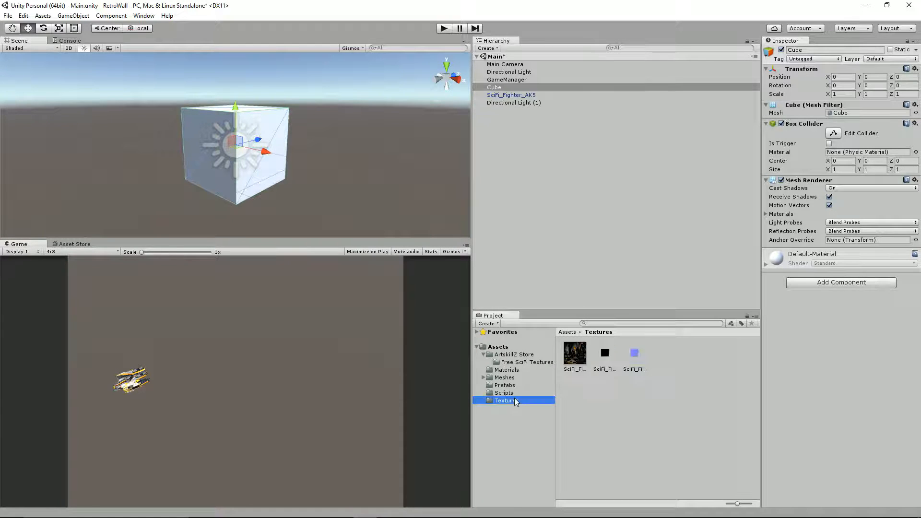
left_click(506, 370)
right_click(631, 419)
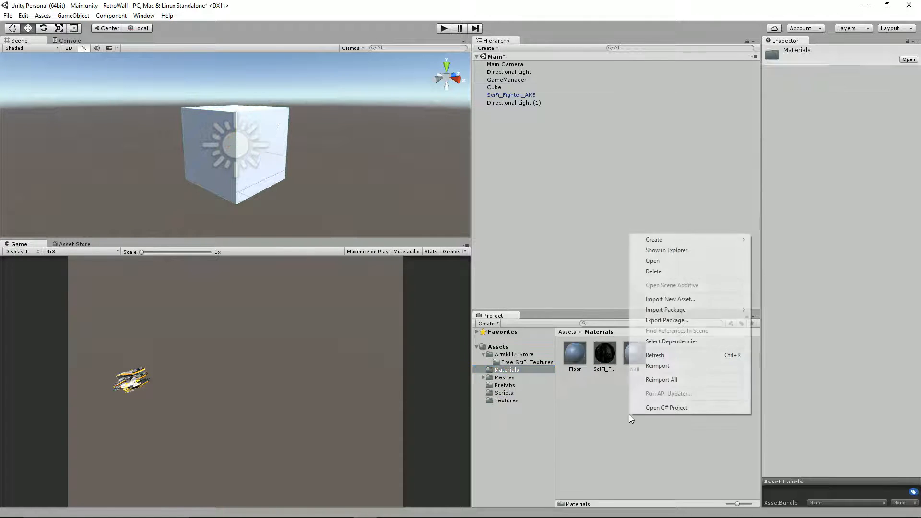
mouse_move(660, 241)
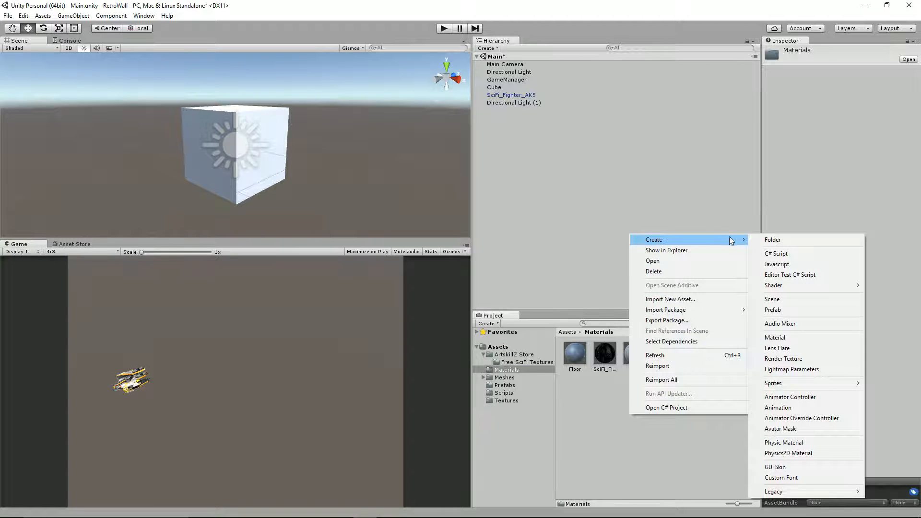
left_click(775, 338)
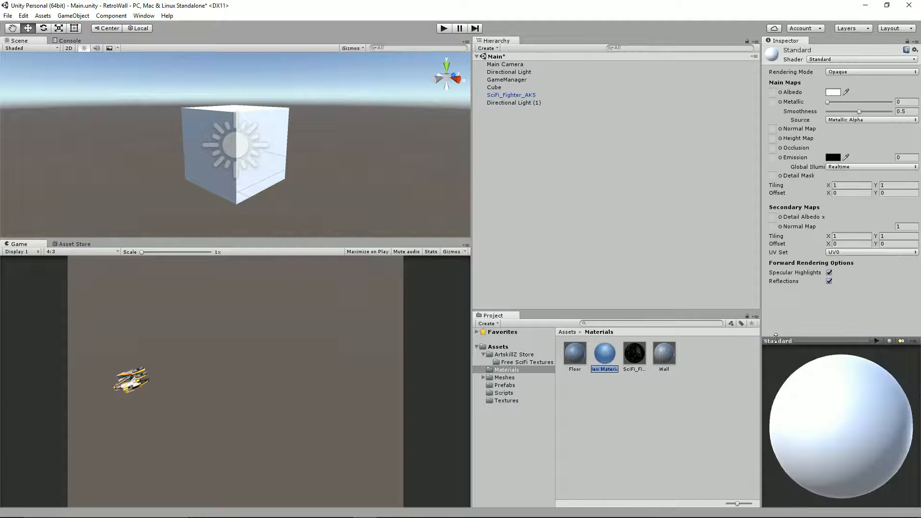
type("Cube1")
key("Return")
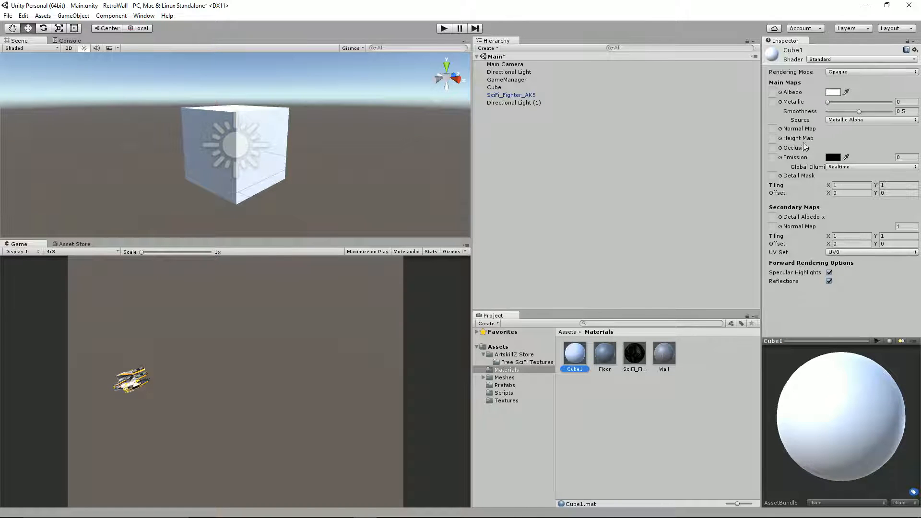
Lock the Inspector on Cube1 and assign the FloorTech01 texture from Free SciFi Textures as its Albedo map.
left_click(915, 50)
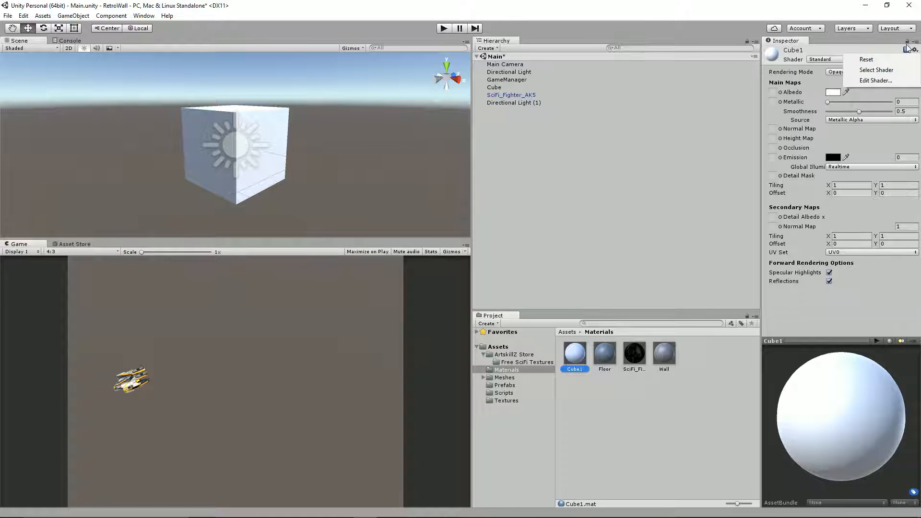
left_click(910, 43)
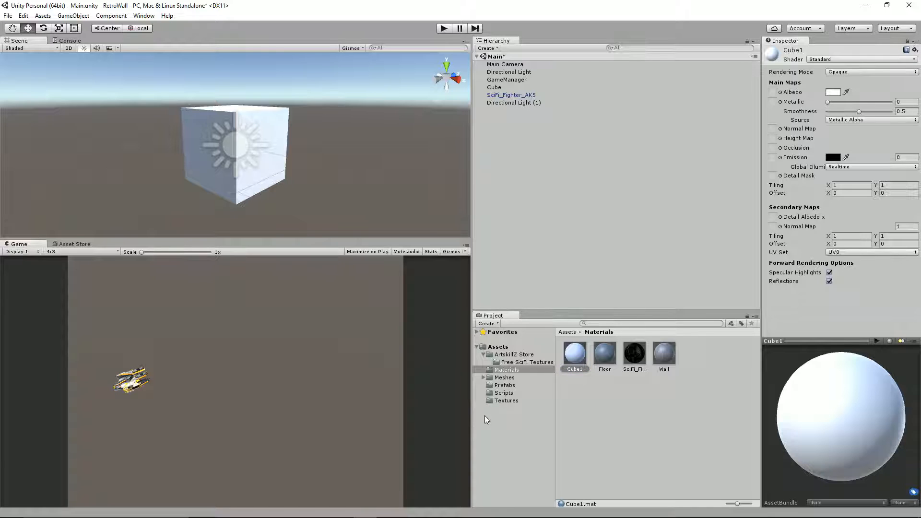
left_click(508, 401)
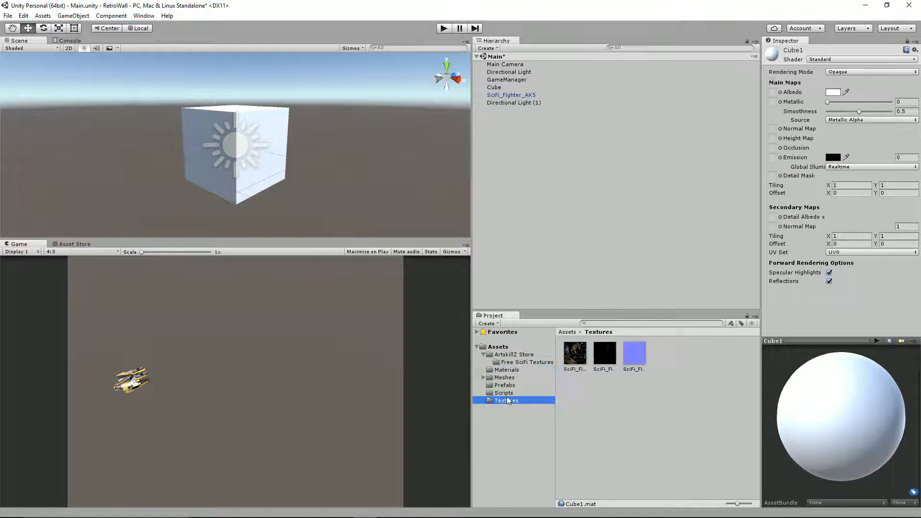
left_click(519, 363)
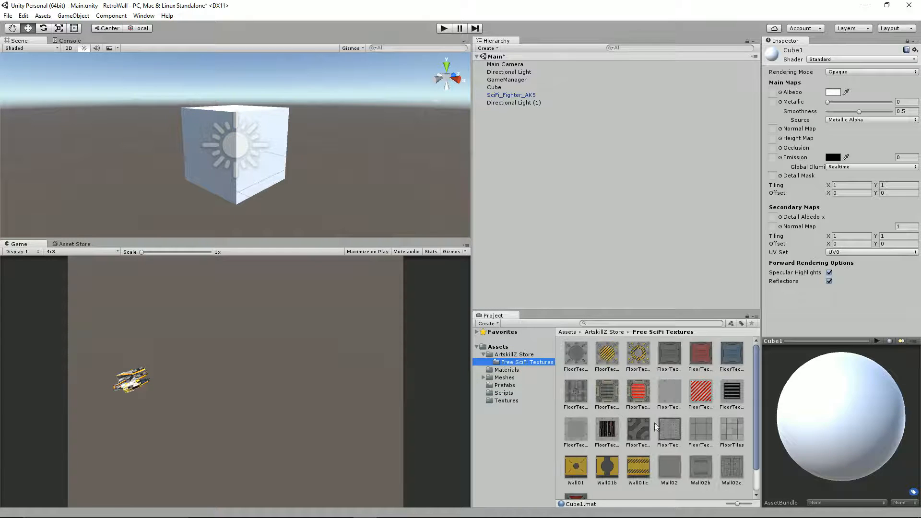
left_click(665, 435)
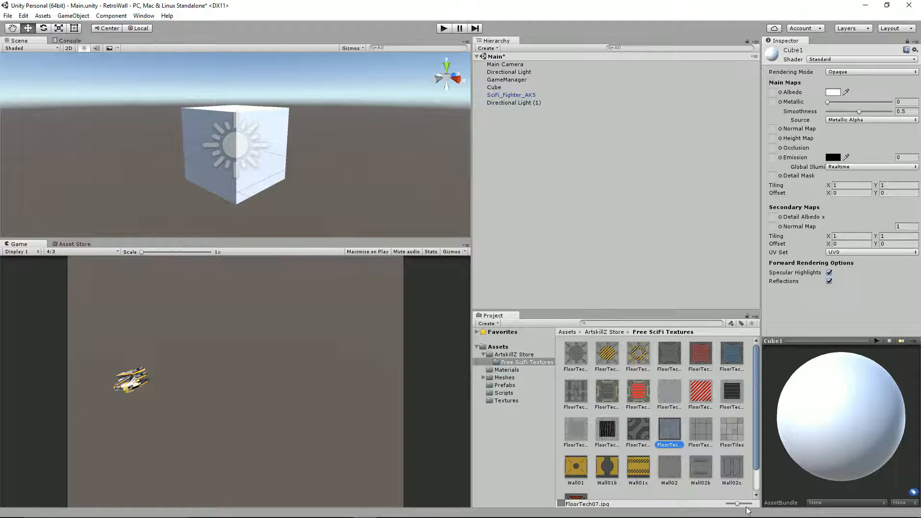
left_click_drag(737, 507, 765, 505)
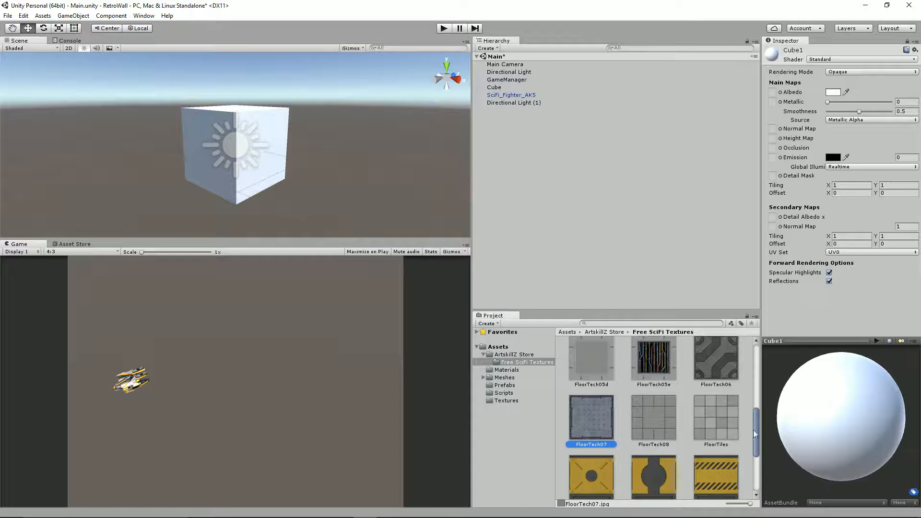
left_click_drag(754, 435, 769, 366)
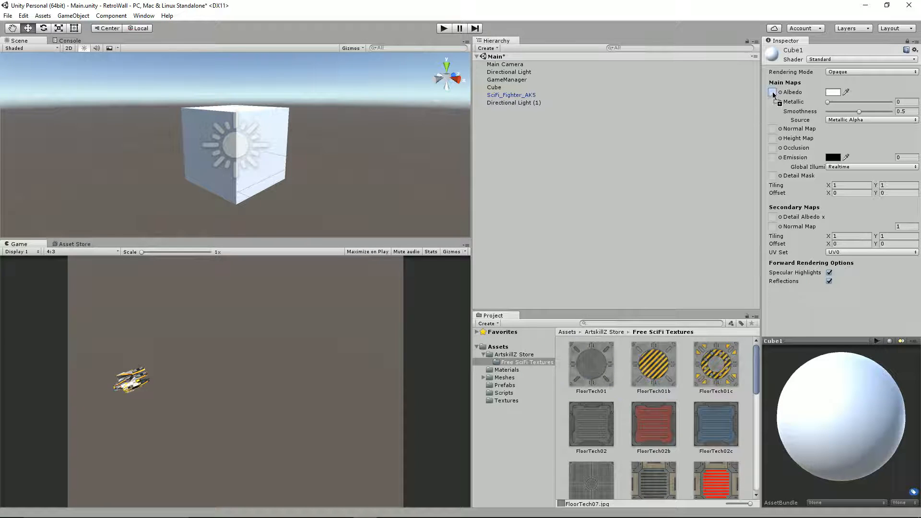
left_click_drag(773, 95, 774, 94)
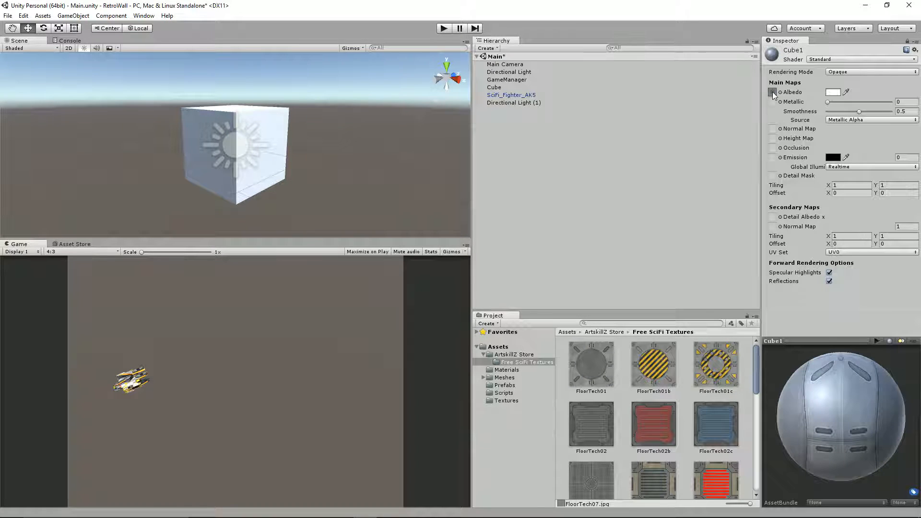
Apply the Cube1 material to the cube, unlock the Inspector, and inspect the textured cube from several angles.
left_click(512, 398)
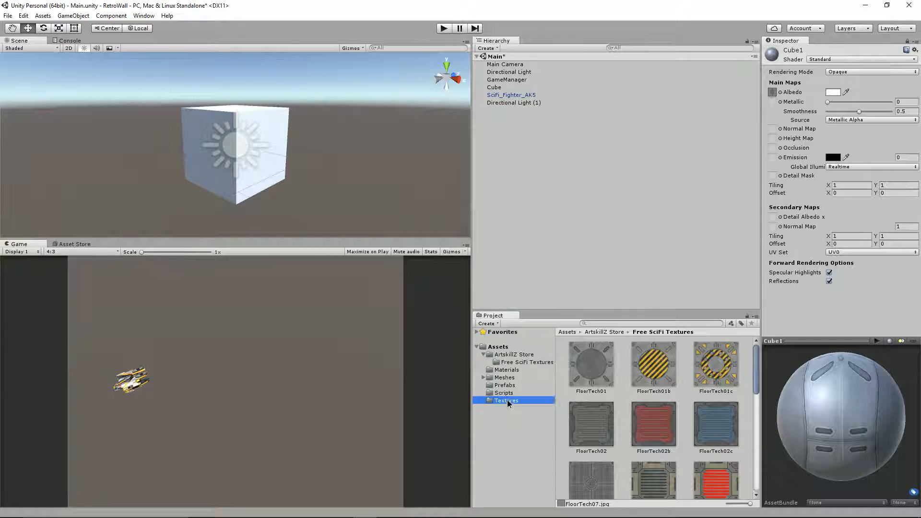
left_click(511, 370)
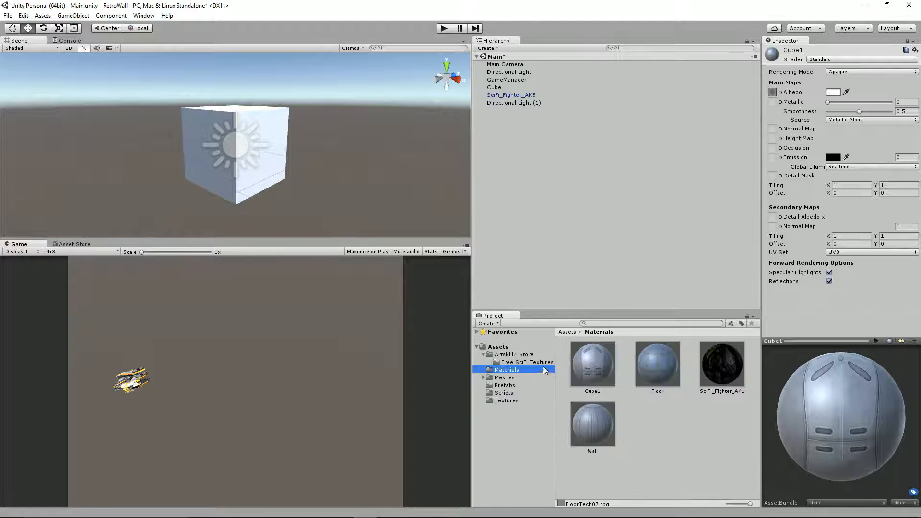
left_click_drag(590, 366, 505, 91)
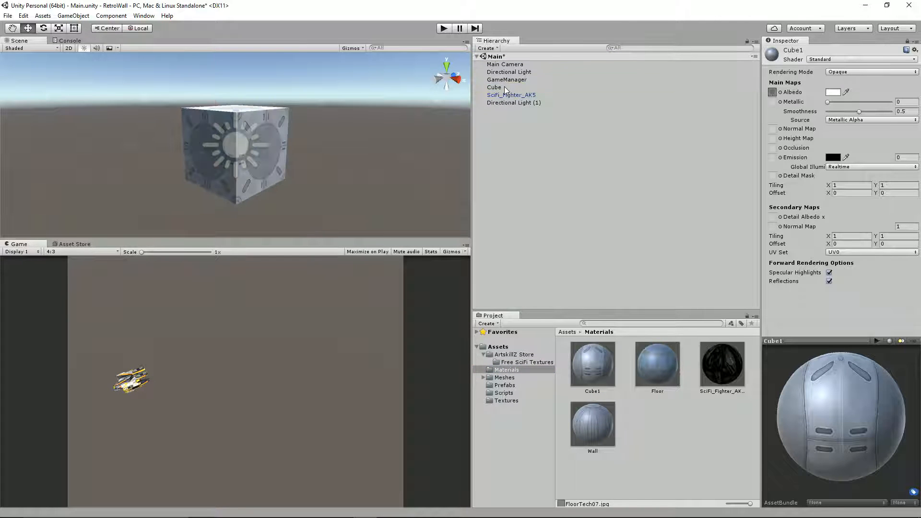
left_click_drag(309, 139, 220, 174, "alt")
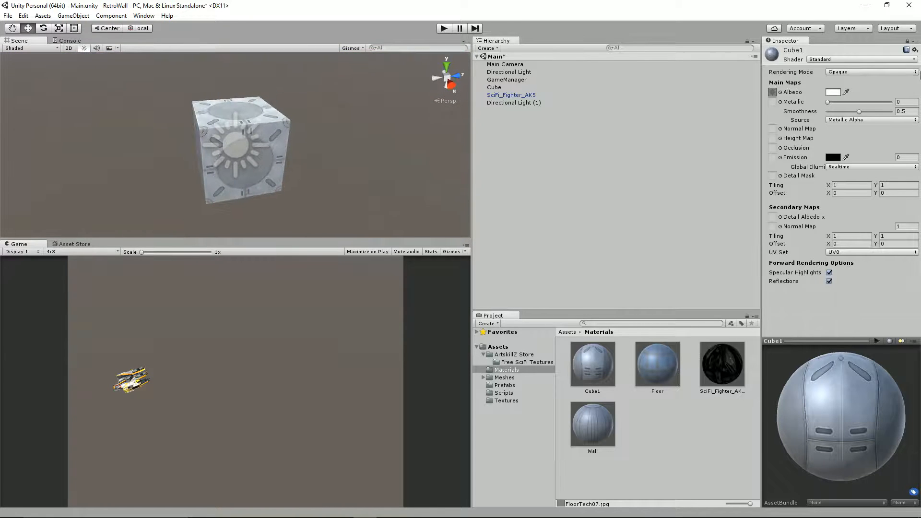
left_click(906, 42)
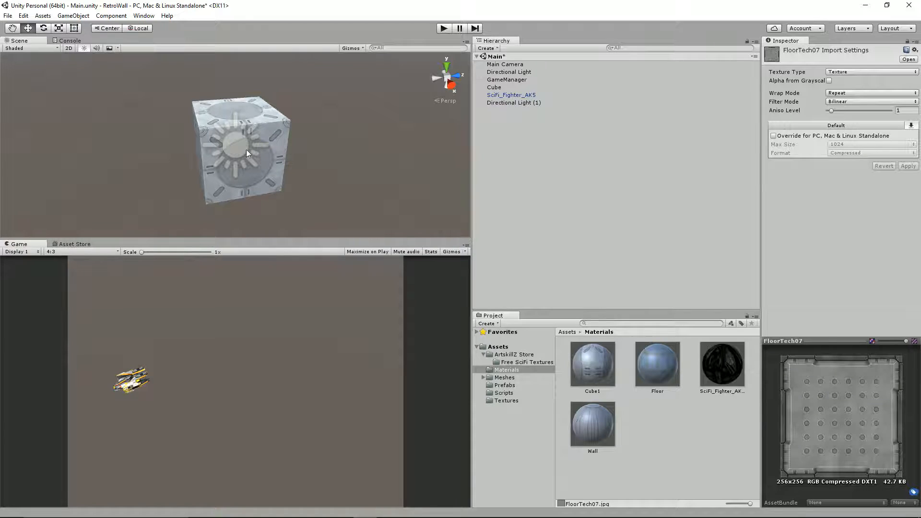
left_click_drag(247, 154, 302, 158, "alt")
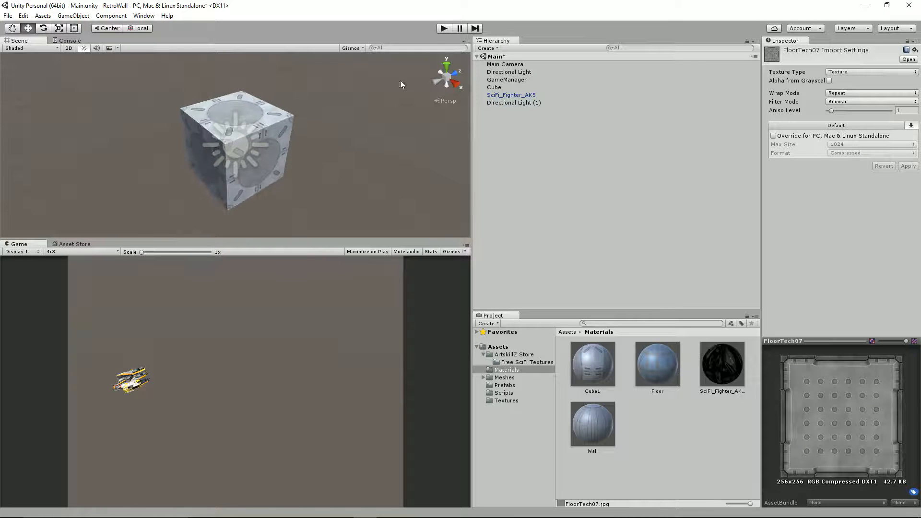
Run the game and move the cube along the corridor to about X 0.49 and Z 7.65, pausing play during the adjustment.
left_click(444, 29)
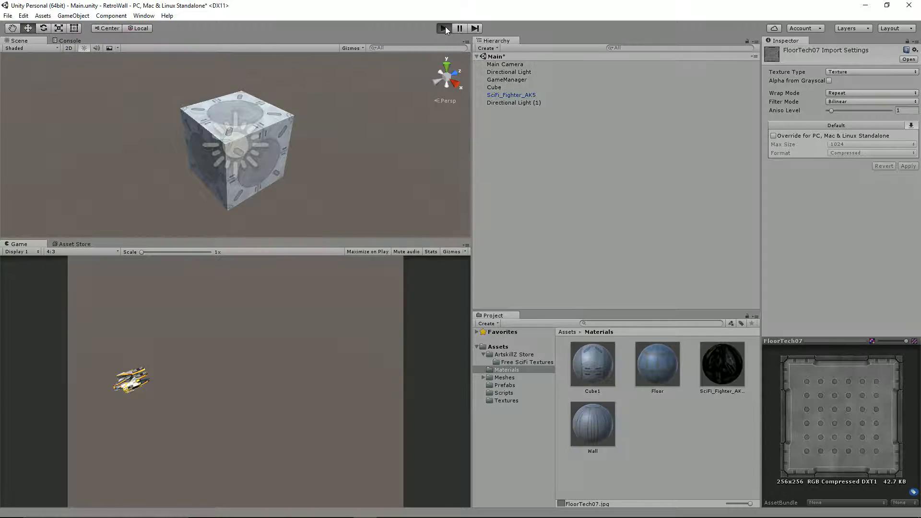
scroll(378, 122, "down", 5)
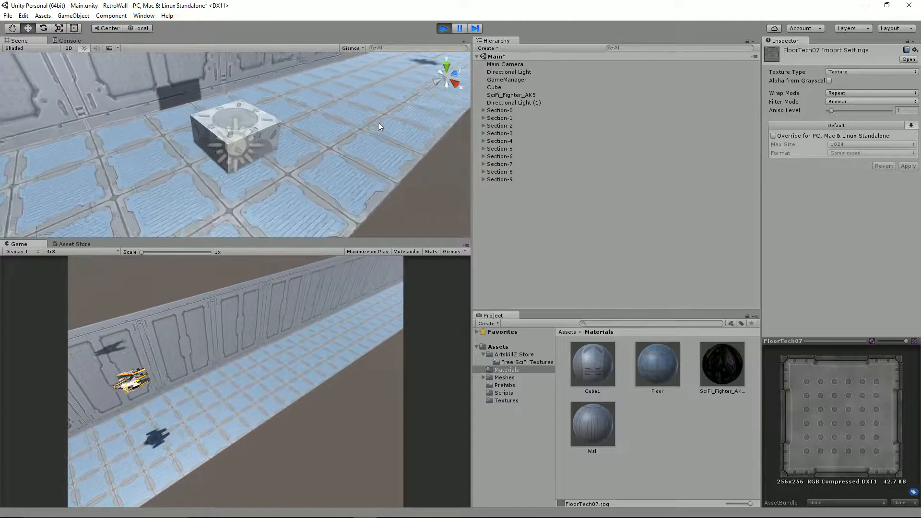
scroll(378, 124, "down", 2)
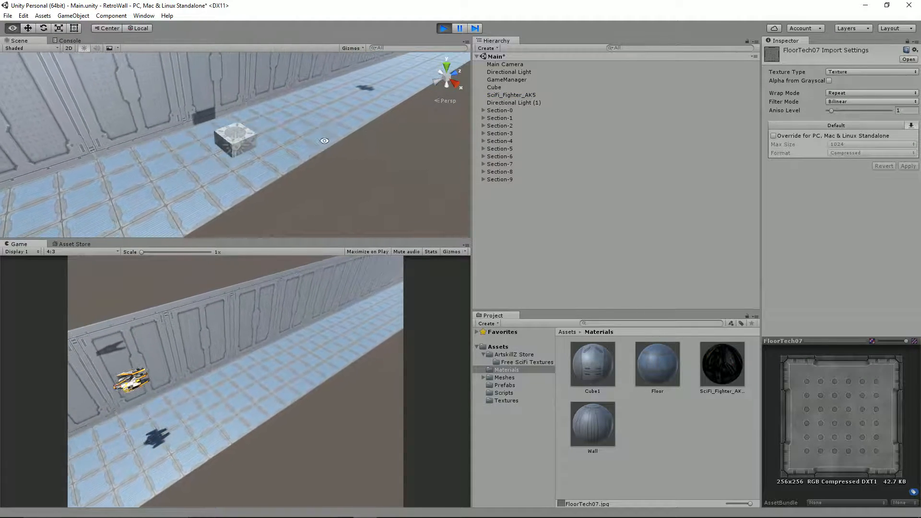
left_click(494, 87)
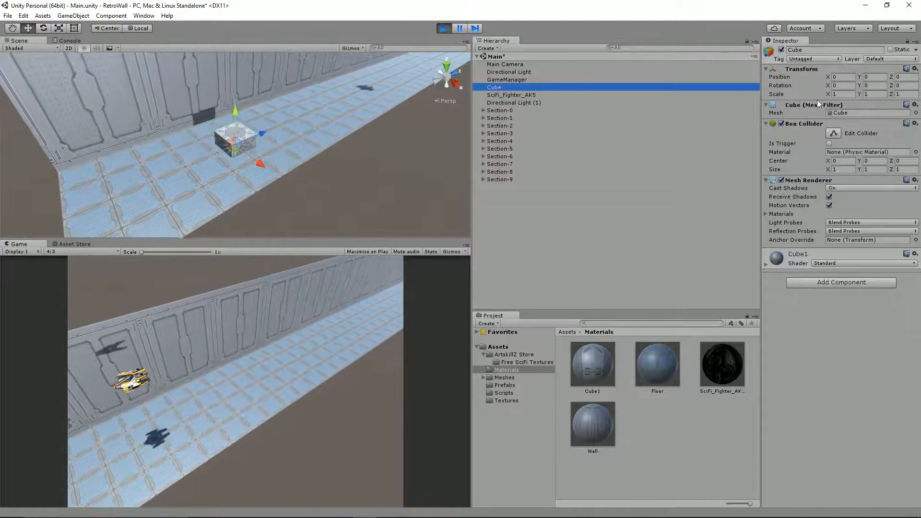
left_click_drag(382, 170, 411, 159, "alt")
middle_click_drag(410, 105, 281, 162)
scroll(214, 167, "up", 3)
scroll(280, 163, "up", 5)
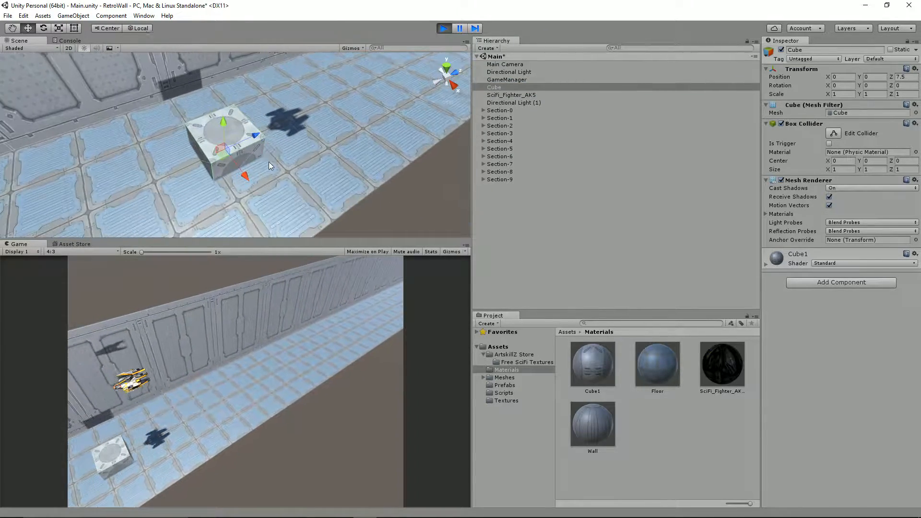
left_click_drag(254, 175, 262, 190)
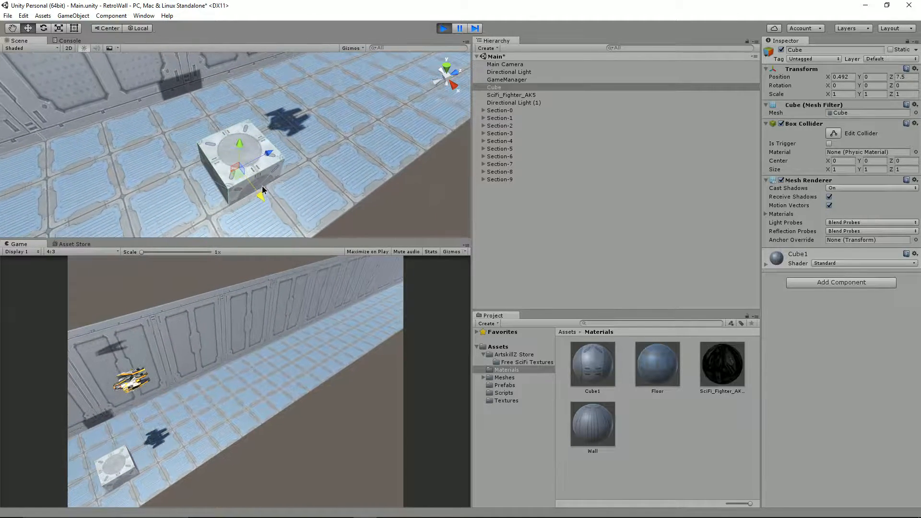
left_click(459, 28)
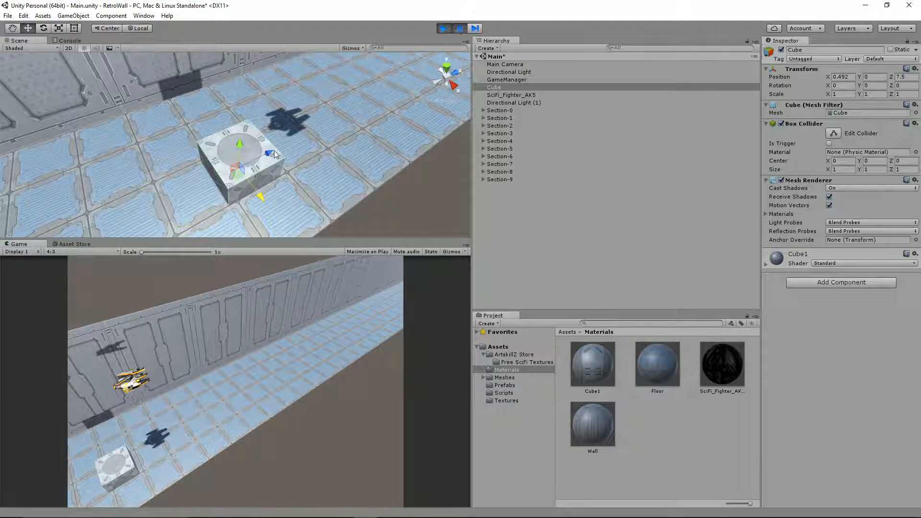
left_click_drag(275, 152, 280, 151)
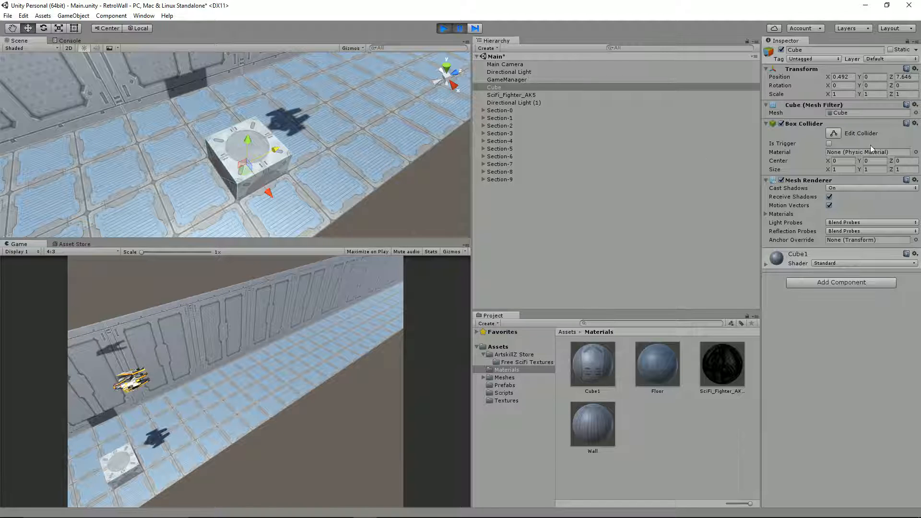
Set the cube's scale to 0.8 on all three axes while the game is paused.
left_click(843, 94)
type("0.8")
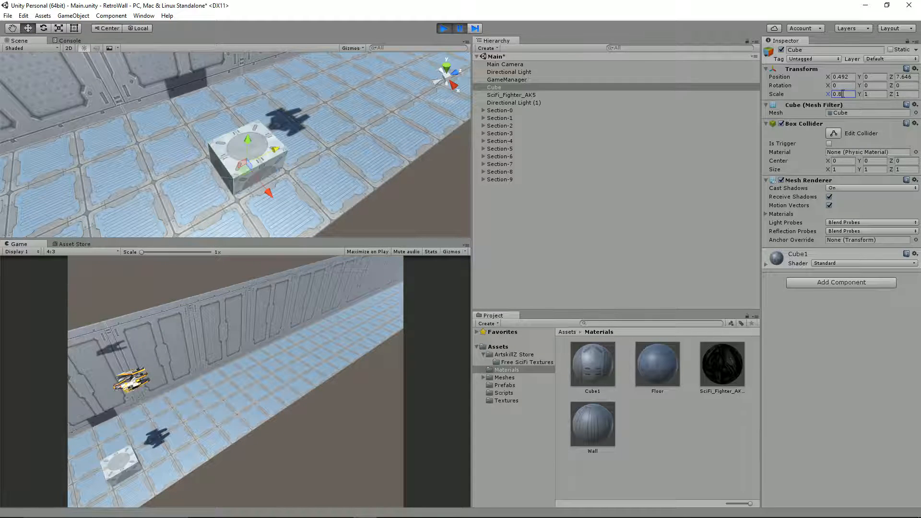
key("Tab")
type("0.8")
key("Tab")
type("0.8")
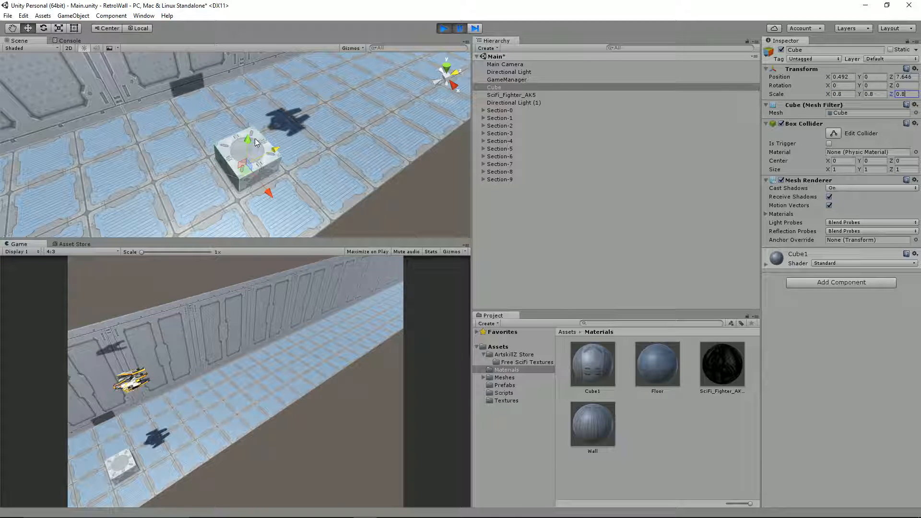
Try the cube floating farther down the corridor at about Y 1.18 and Z 12.64, resuming and ending play mode.
left_click_drag(255, 138, 499, 517)
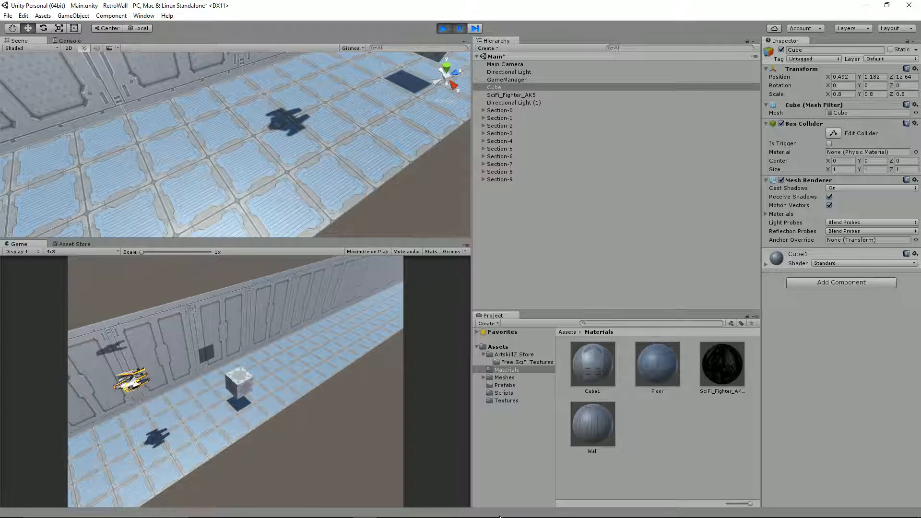
left_click(461, 29)
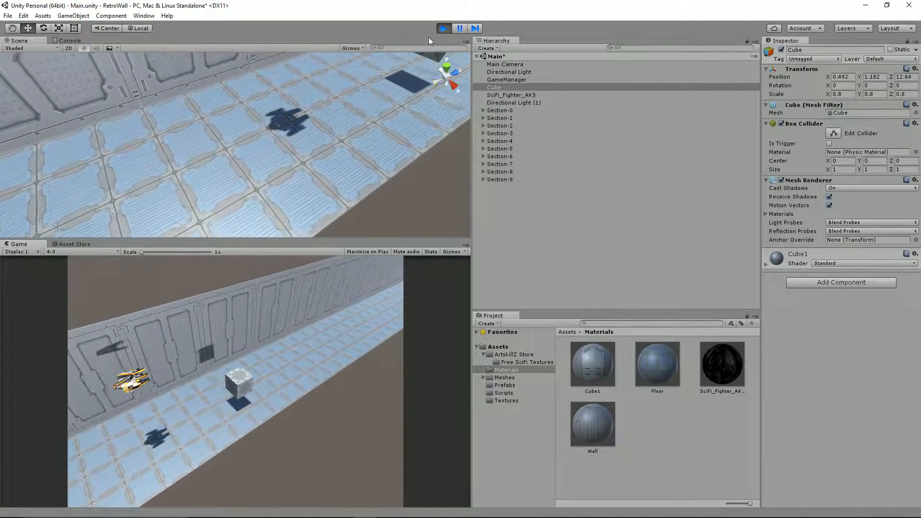
left_click(444, 28)
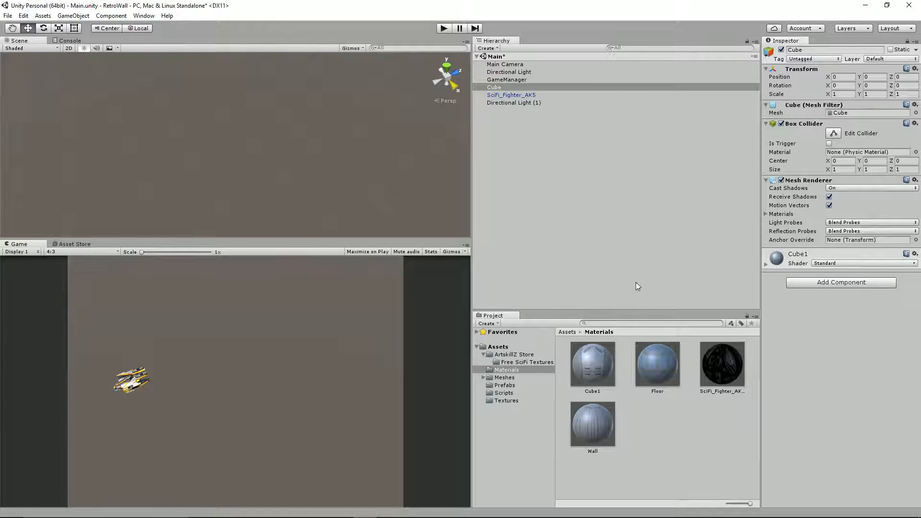
Save the cube as a prefab in the Prefabs folder and delete the original from the scene.
left_click_drag(505, 89, 509, 384)
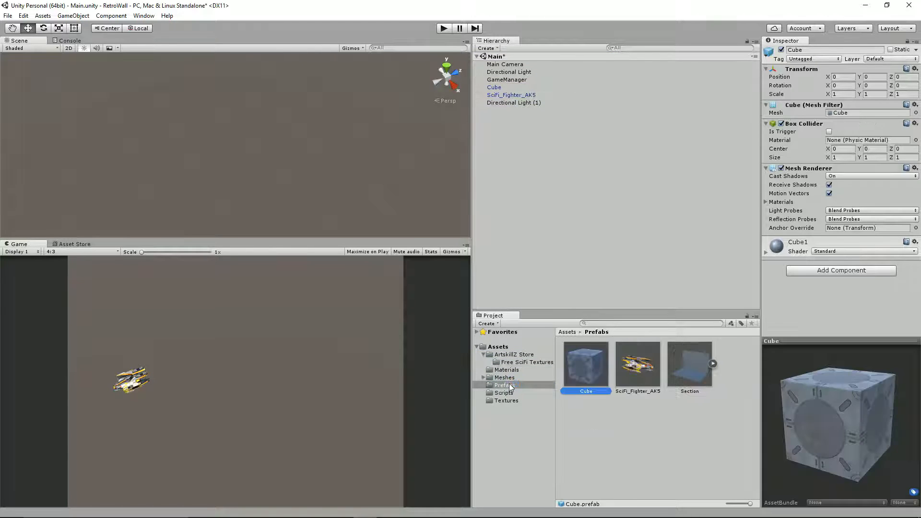
left_click(494, 88)
key("Delete")
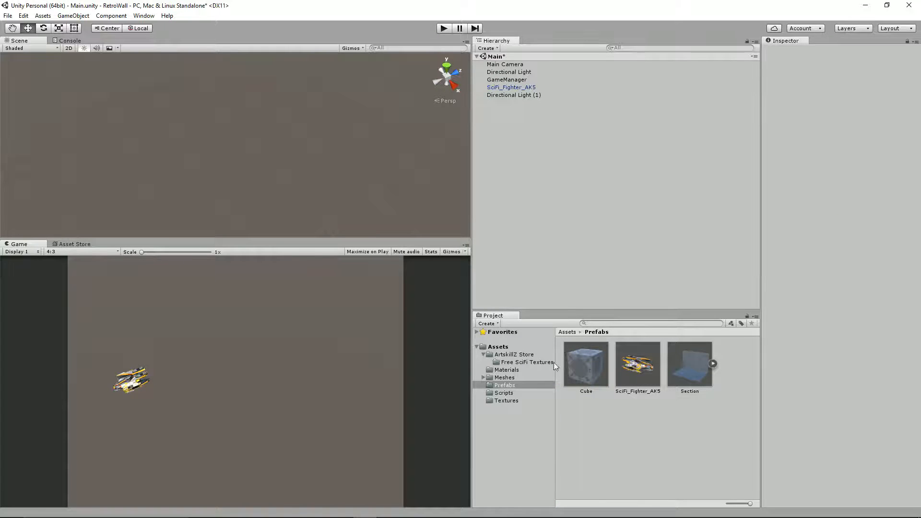
Switch to MonoDevelop and declare a public GameObject named obstacleObject below sectionObject in SectionMovement.cs, followed by a blank line.
key("alt+Tab")
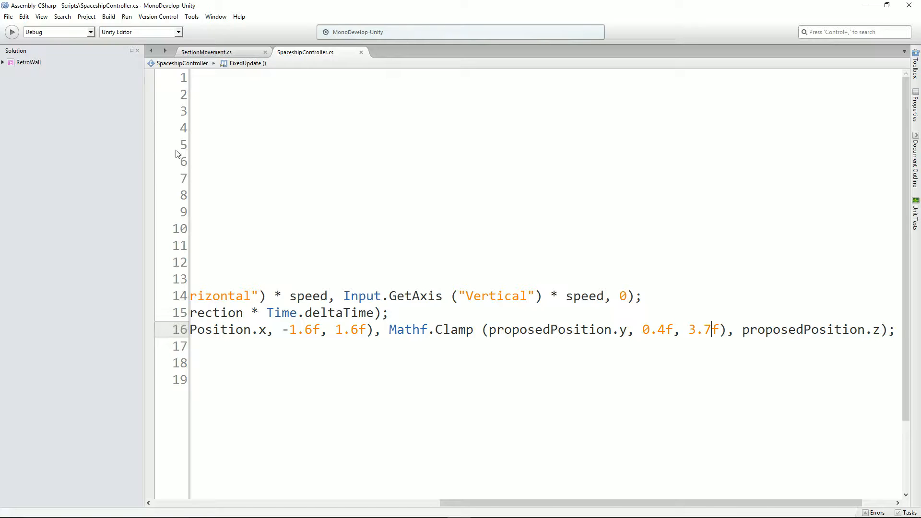
left_click(229, 52)
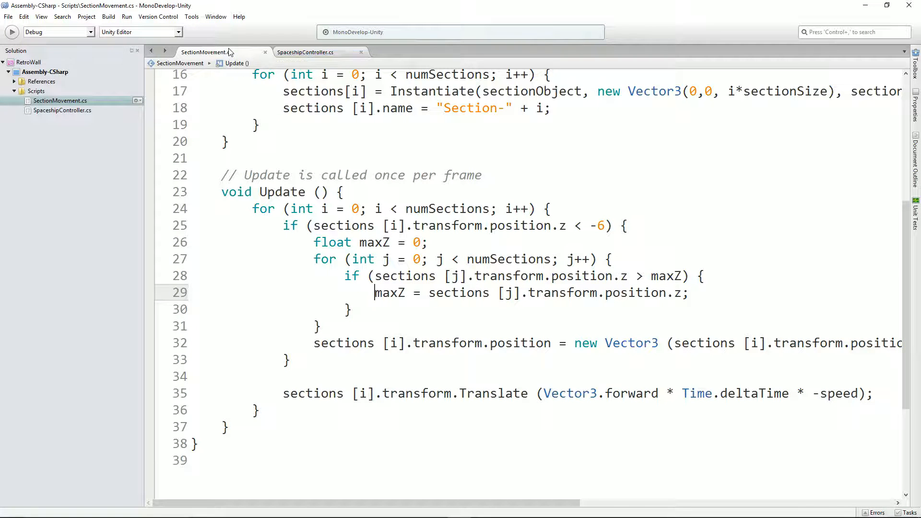
key("ctrl+Up")
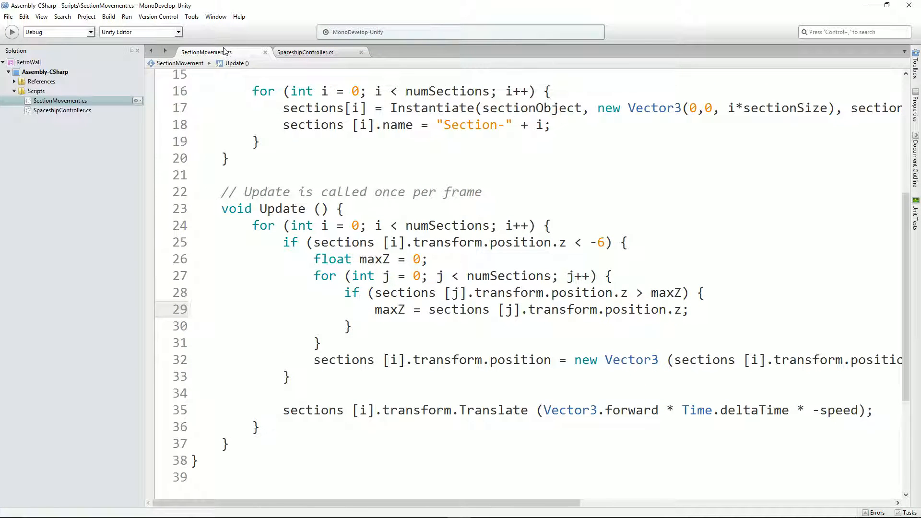
scroll(379, 156, "up", 5)
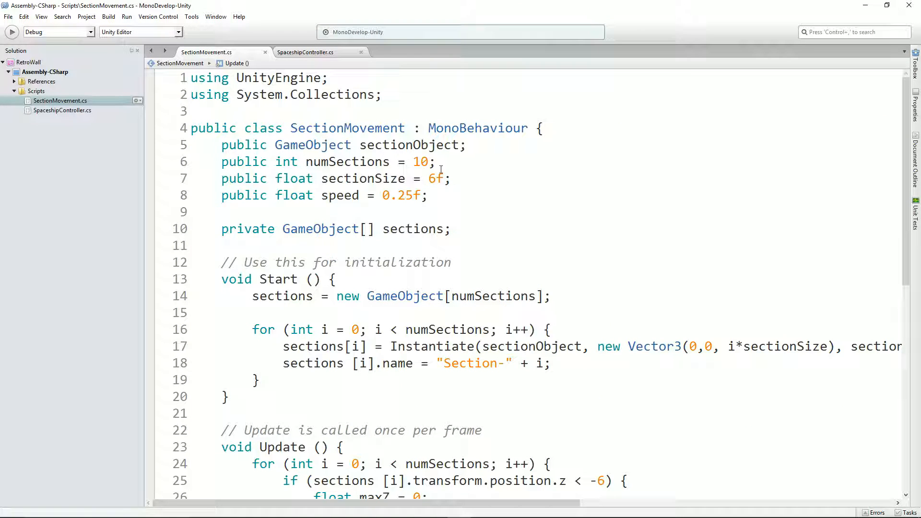
left_click(485, 148)
key("Return")
type("pub")
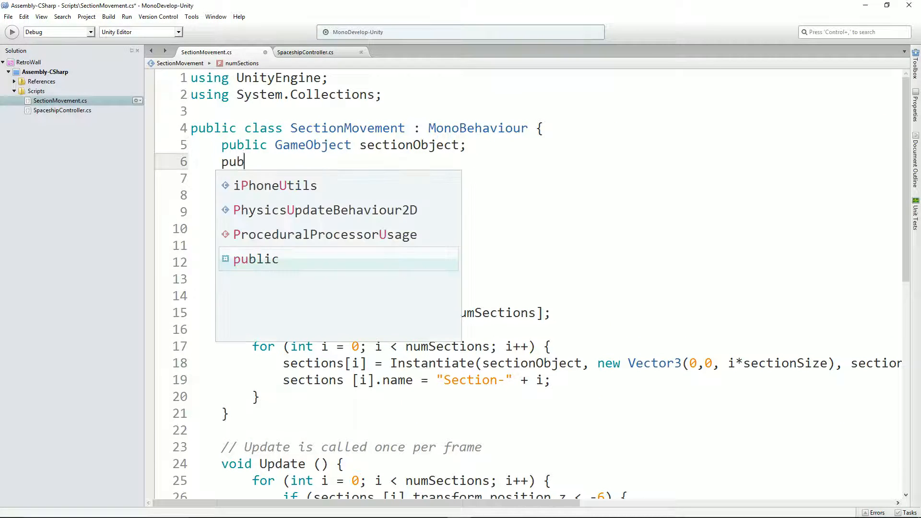
type("lic GameObje")
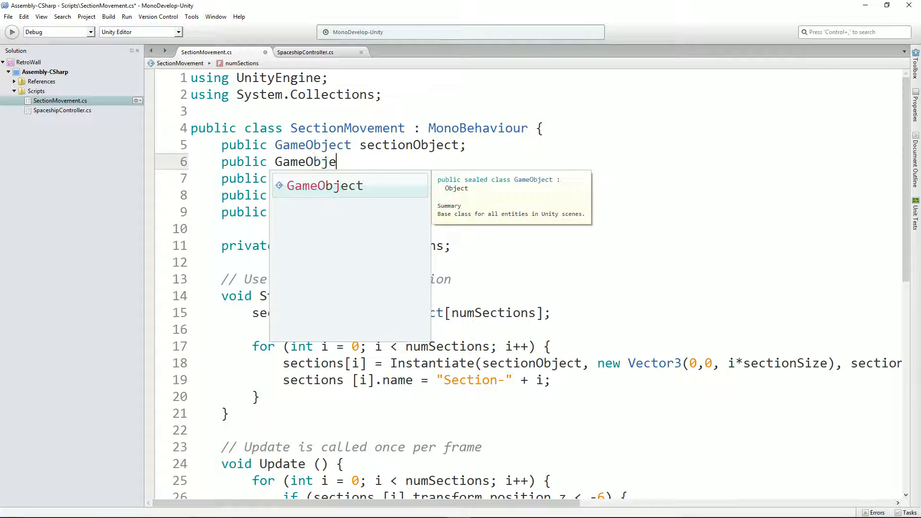
type("ct ob")
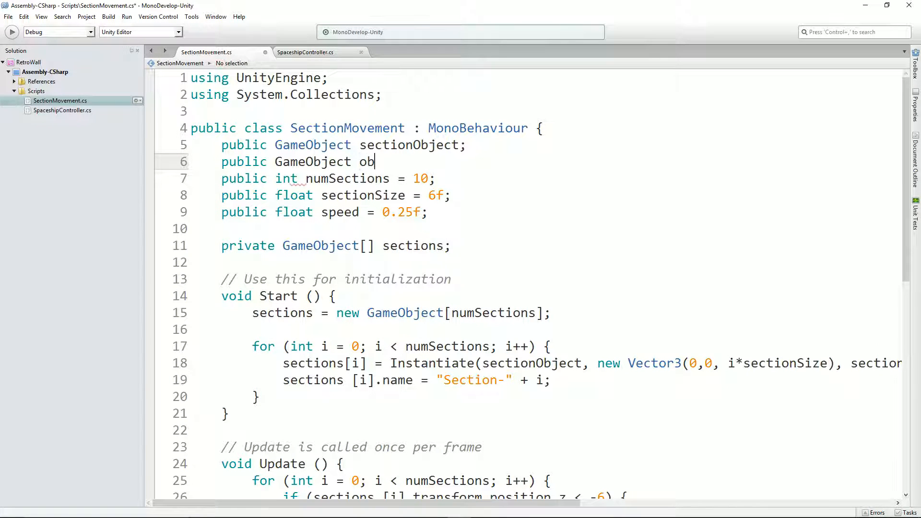
type("stacl")
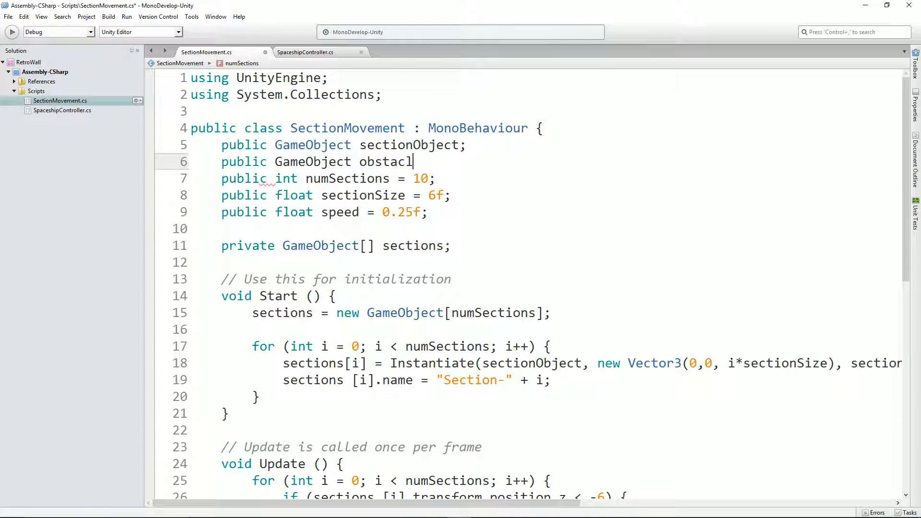
type("eObject;")
key("Return")
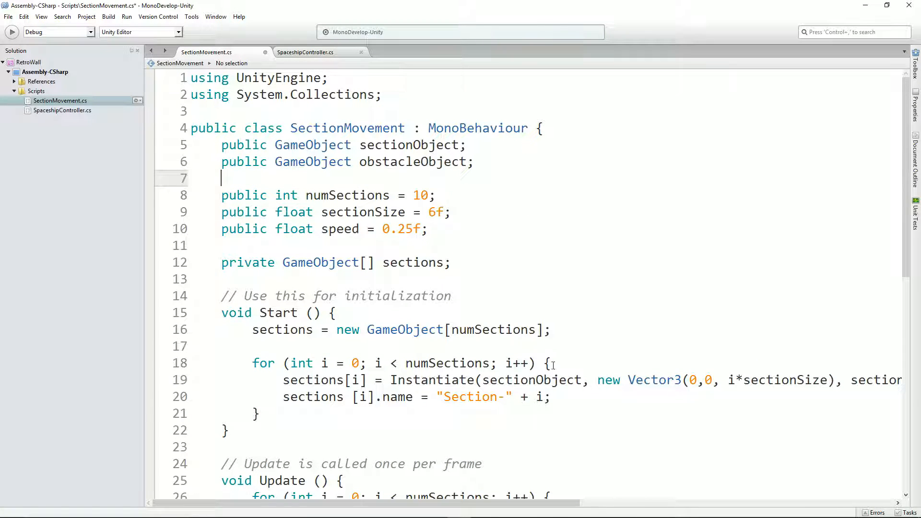
At the start of the for loop in Start, begin declaring a Vector3 named instantiatePos assigned to a new Vector3.
left_click(583, 367)
key("Return")
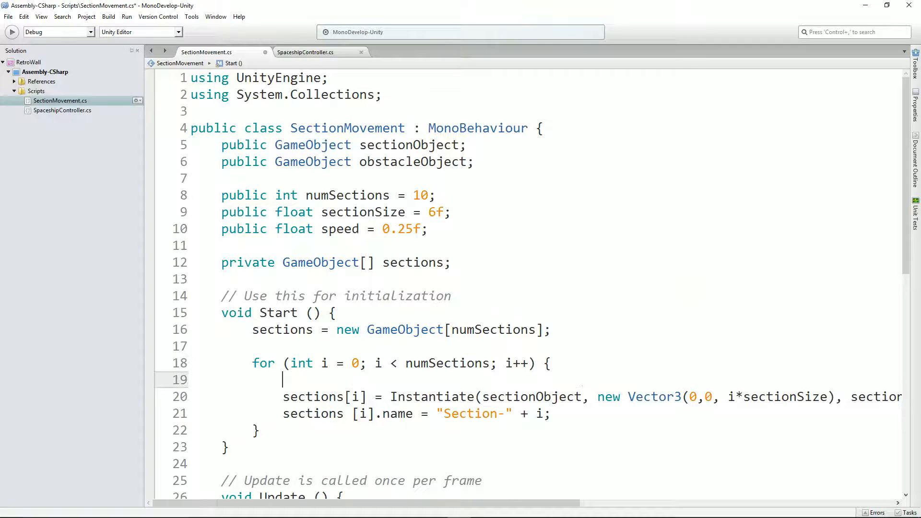
type("Vector3")
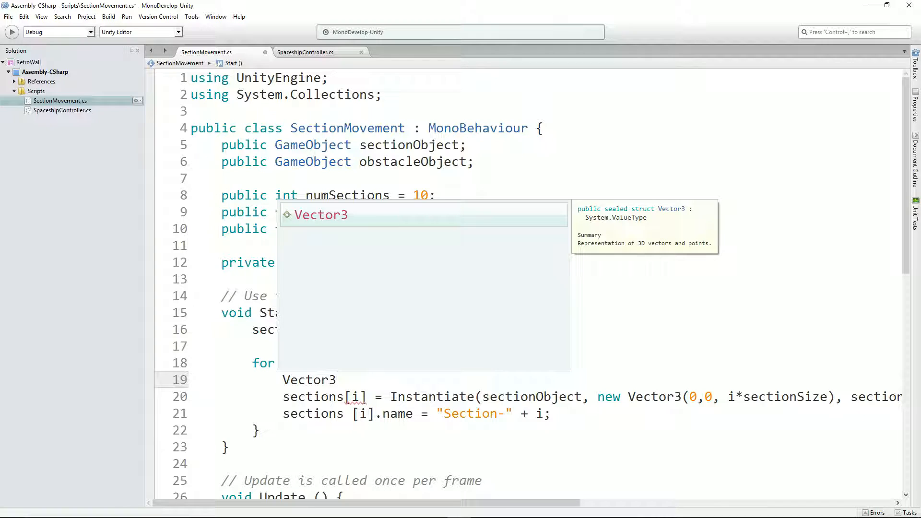
type(" instant")
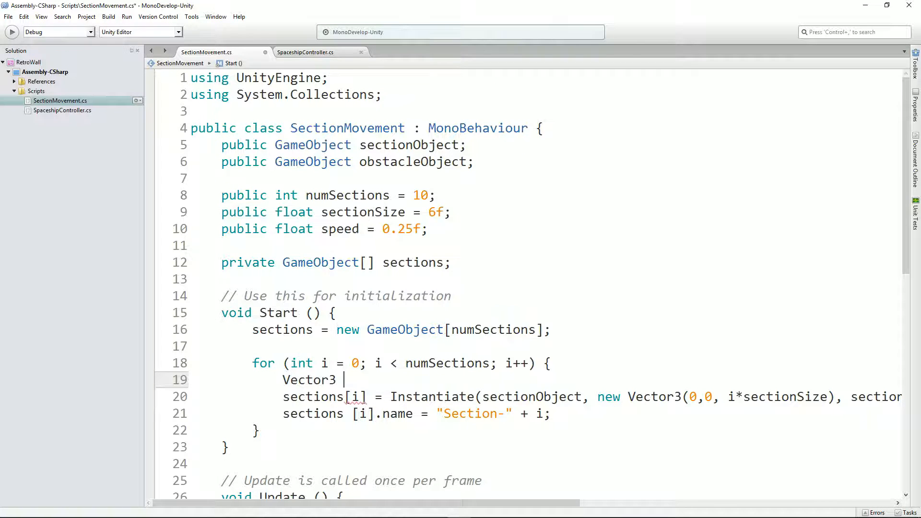
type("iatePos = ")
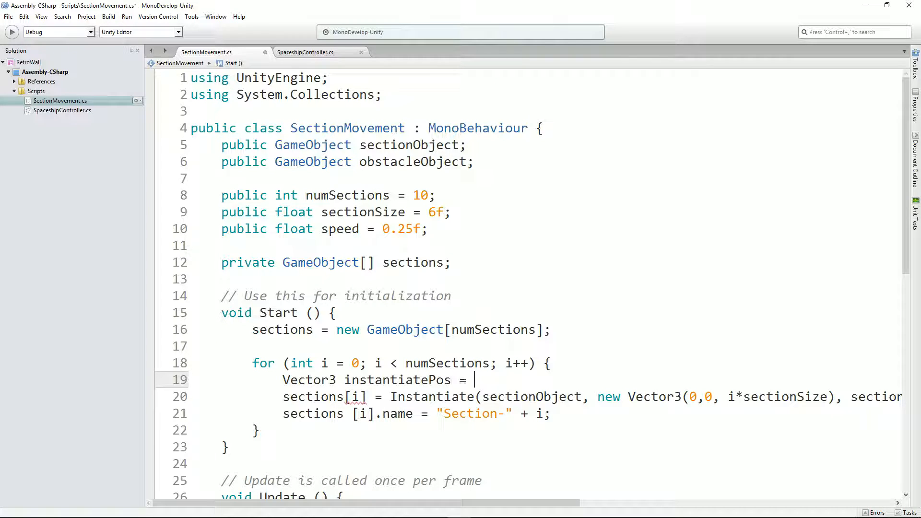
type("n")
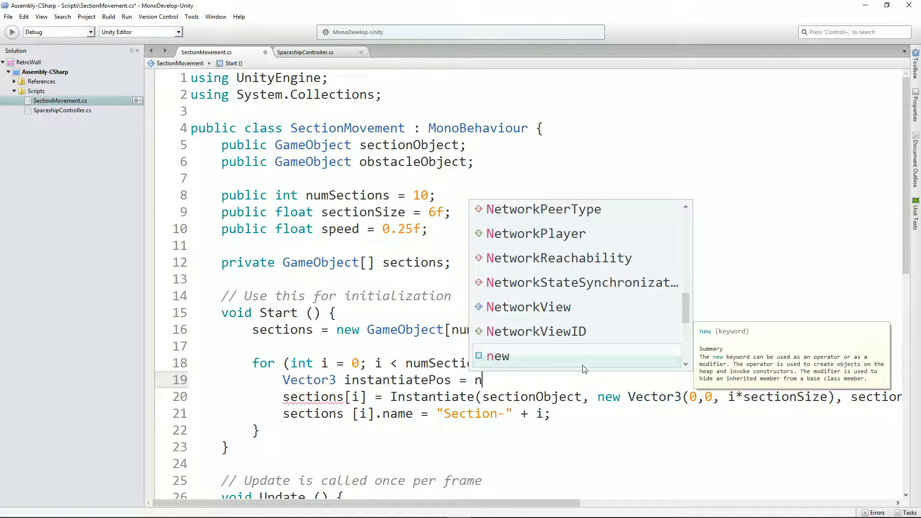
type("ew")
key("BackSpace")
type("Ve")
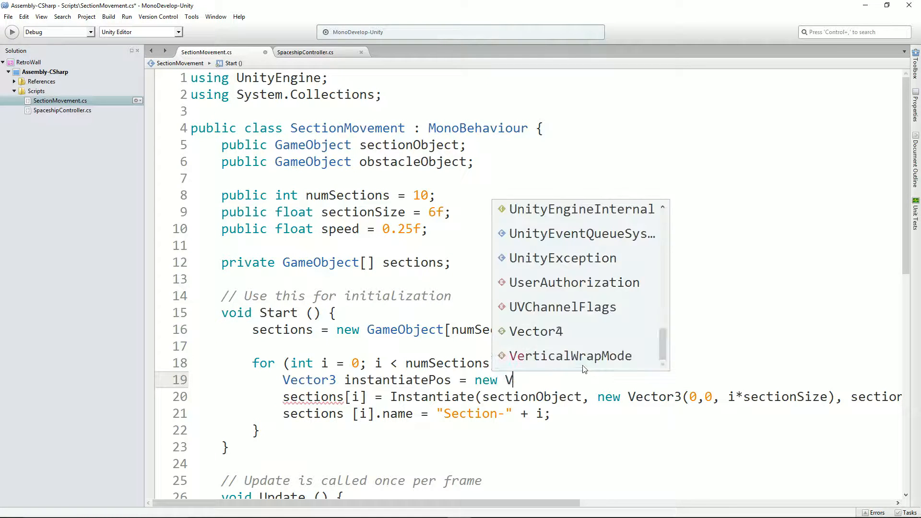
key("Down")
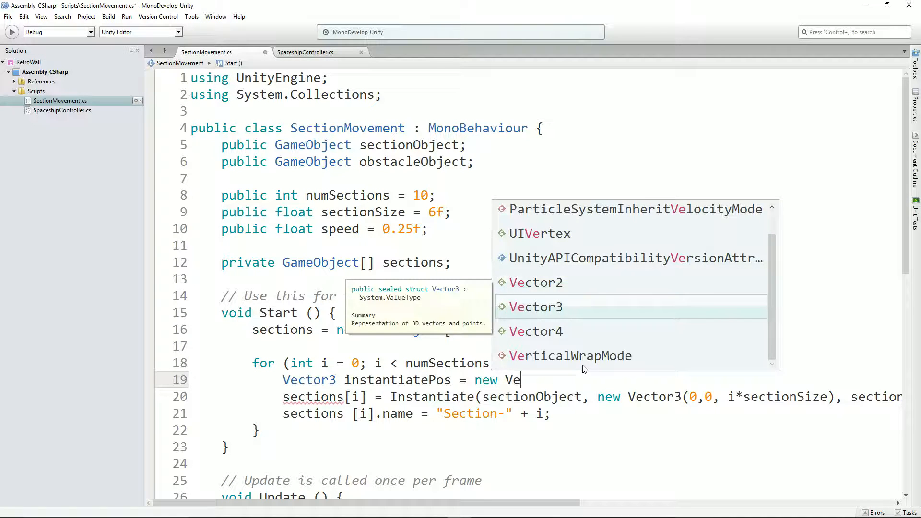
key("Return")
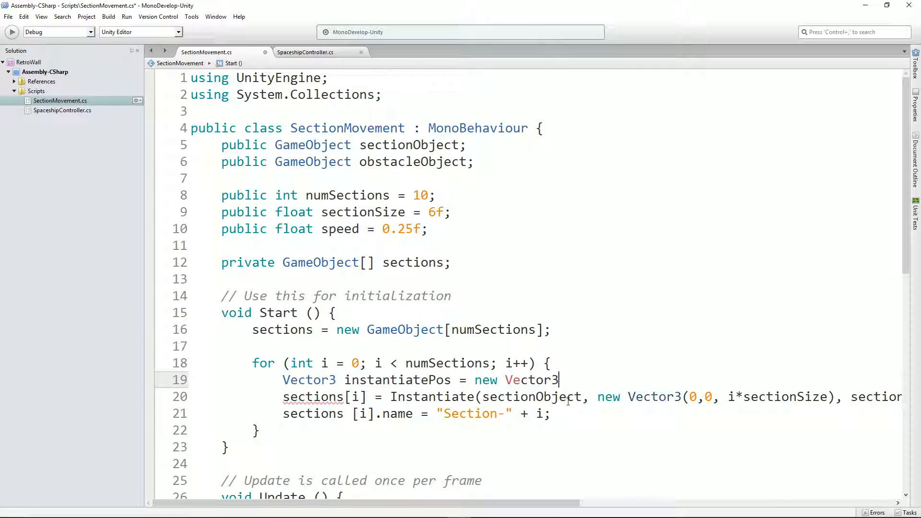
Complete the instantiatePos vector with the coordinates 0, 0, i * sectionSize copied from the Instantiate call.
left_click_drag(689, 398, 828, 397)
key("ctrl+c")
left_click(596, 377)
type("(")
key("ctrl+v")
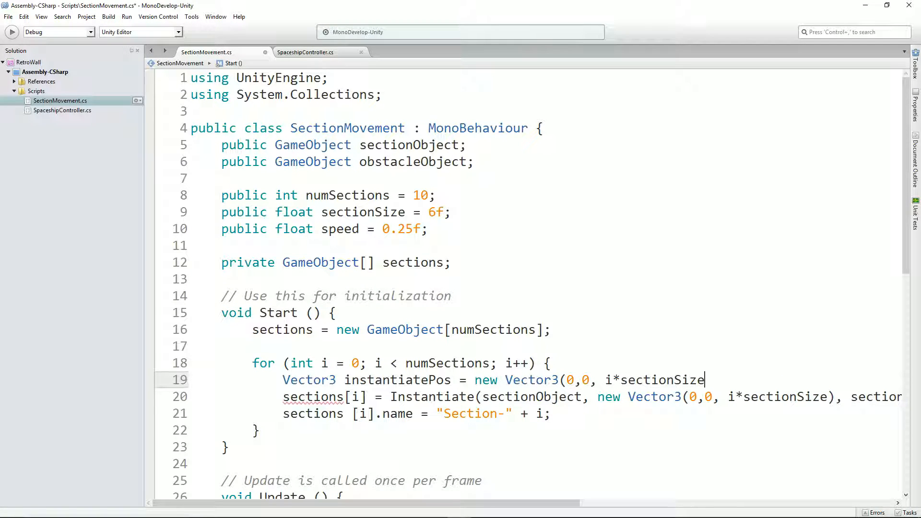
type(");")
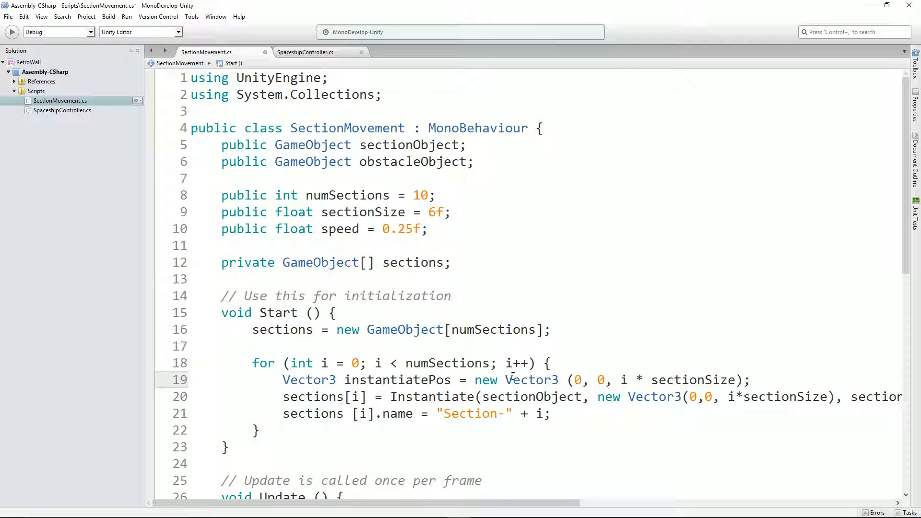
Replace the inline new Vector3 in the section's Instantiate call with instantiatePos and save the script.
double_click(367, 380)
key("ctrl+c")
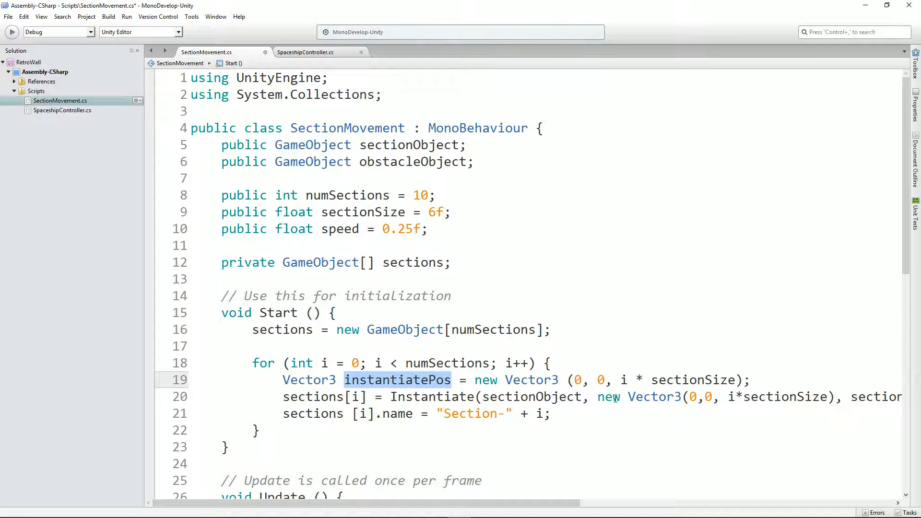
left_click_drag(598, 397, 834, 397)
key("ctrl+v")
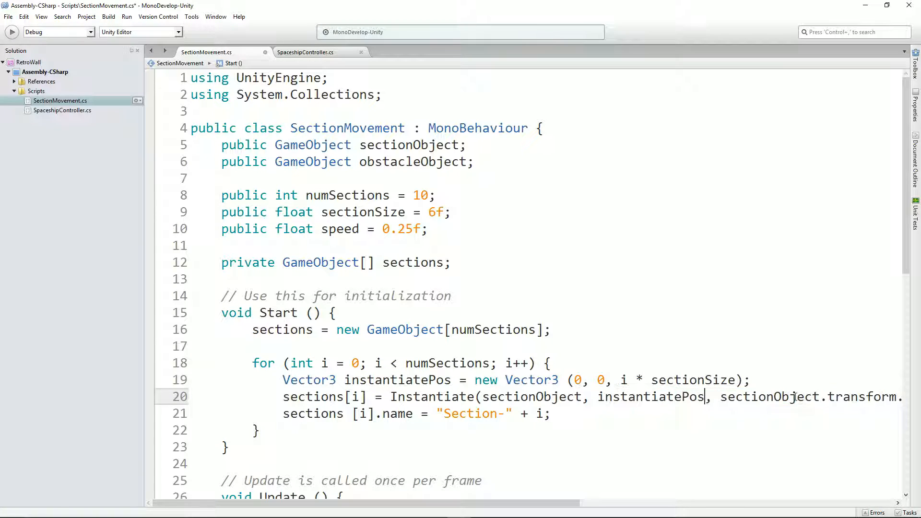
key("ctrl+s")
Below the Instantiate line, begin declaring a Vector3 named cubePos that starts from instantiatePos.
left_click(577, 409)
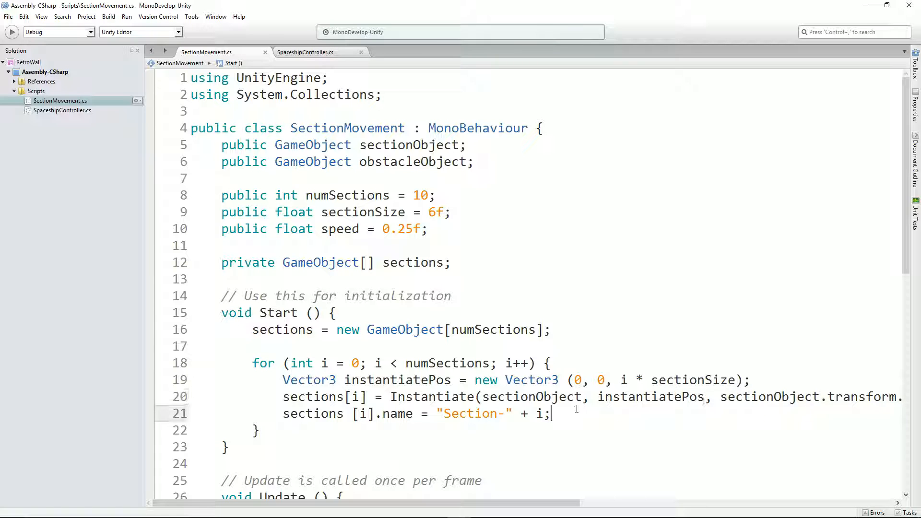
key("Up")
key("End")
key("Return")
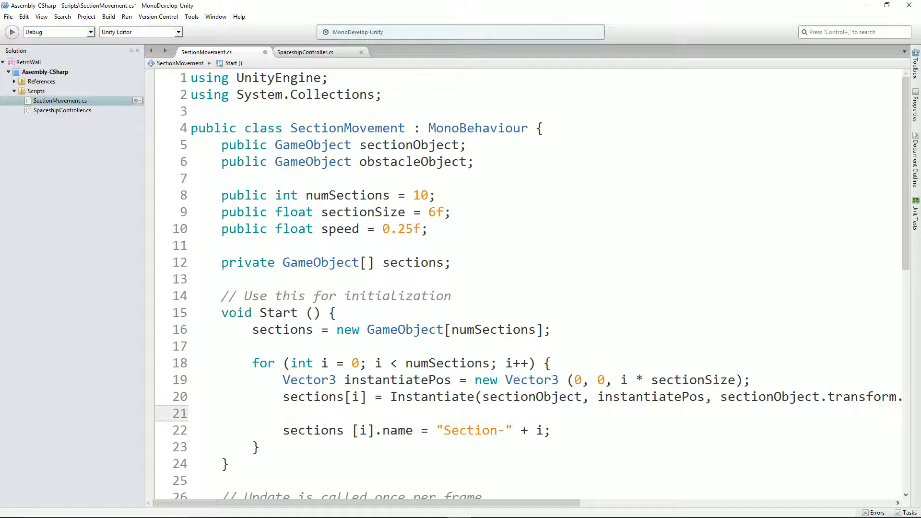
type("Vector3")
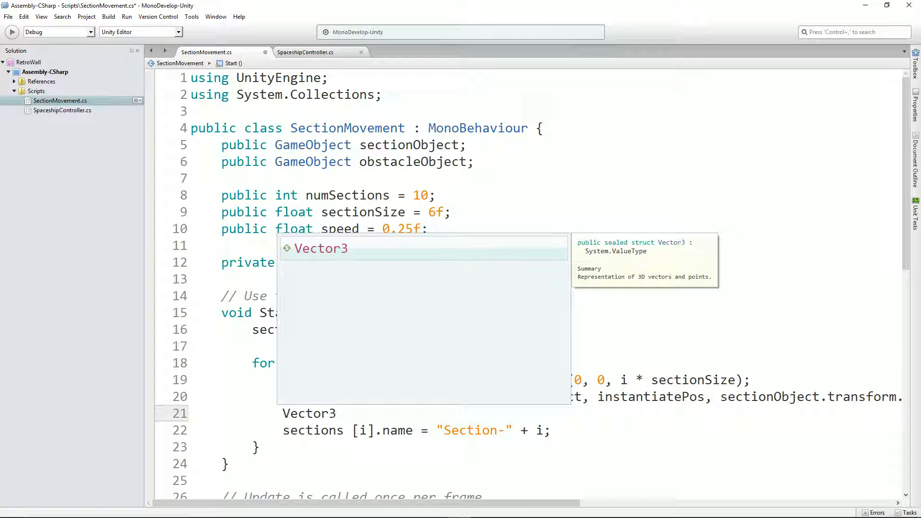
type(" c")
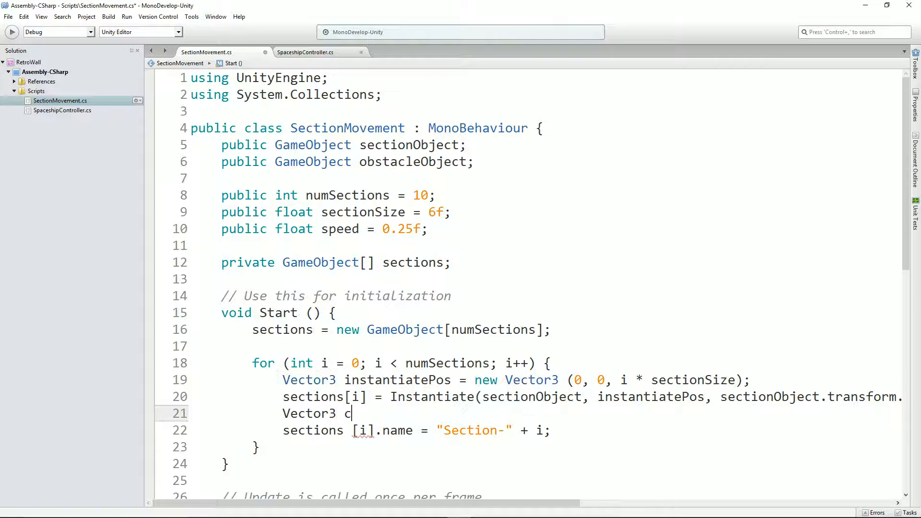
type("ubePos")
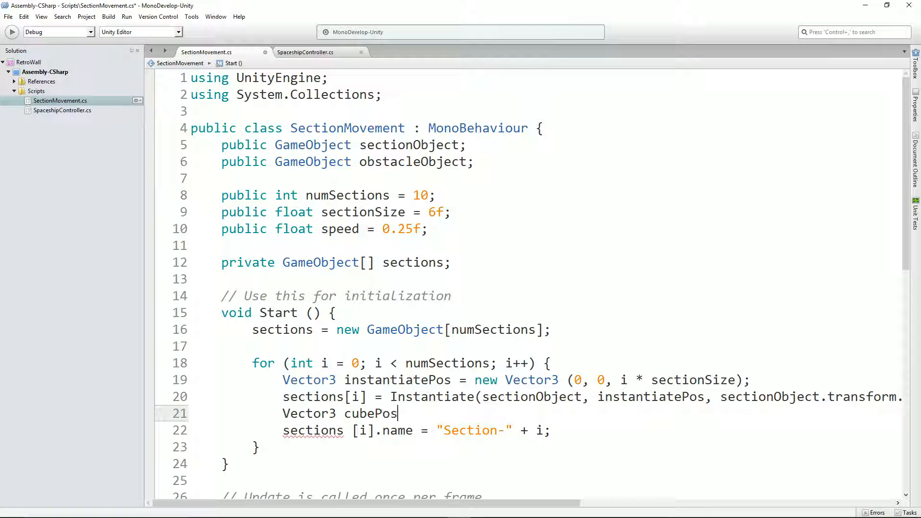
type(" = instan")
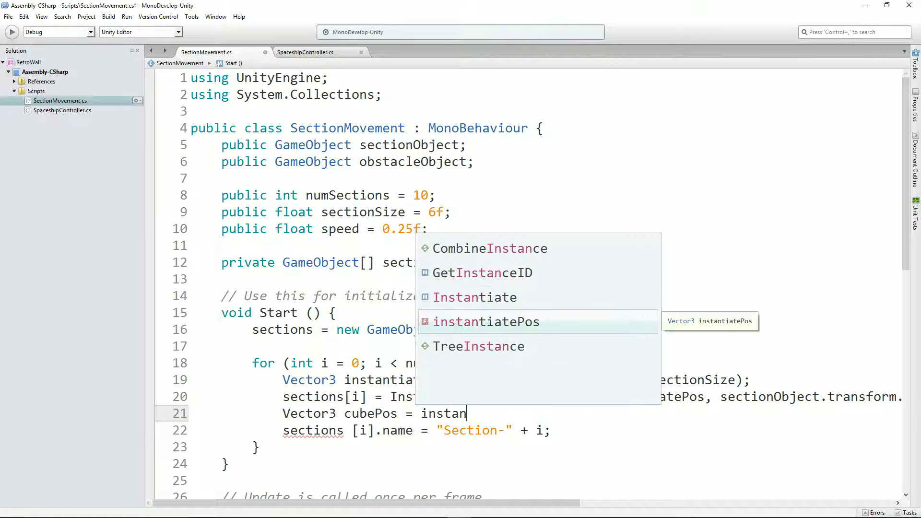
key("Return")
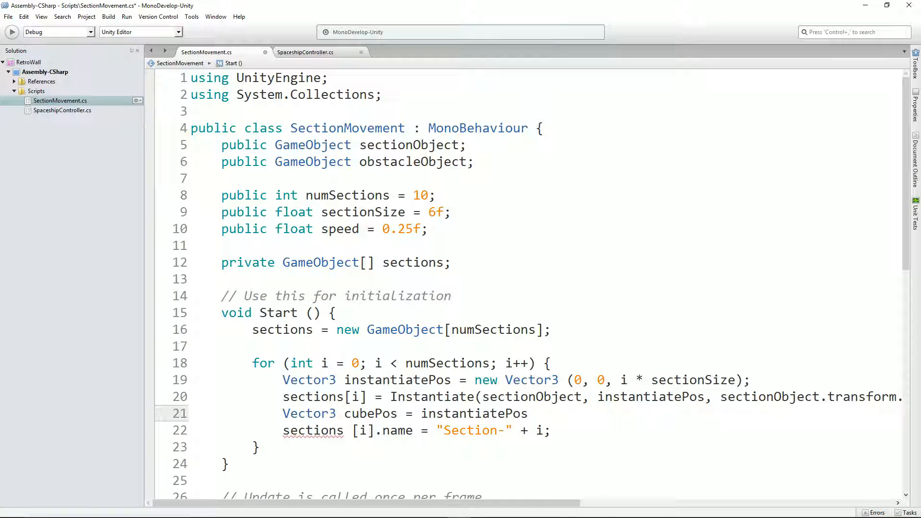
Finish the cubePos declaration by adding new Vector3 (0, 2, 0) and open an empty line below it.
type("+ new")
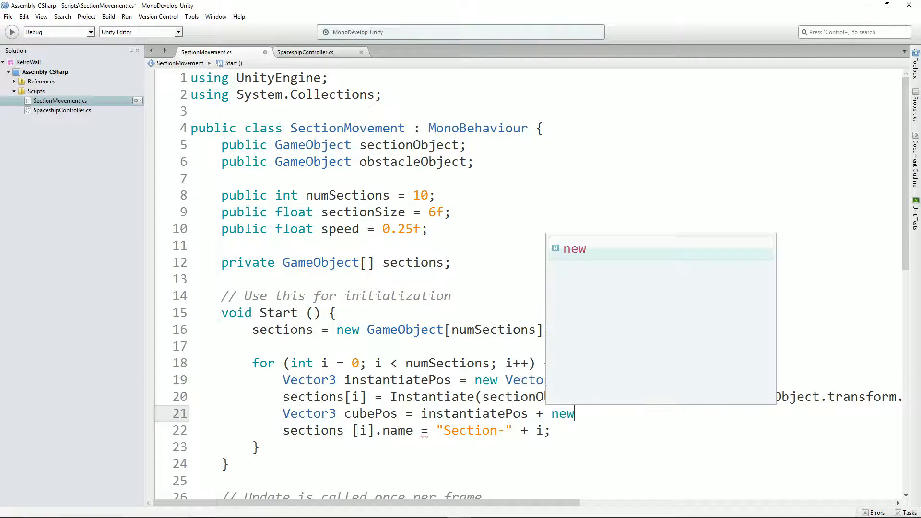
type(" Vector")
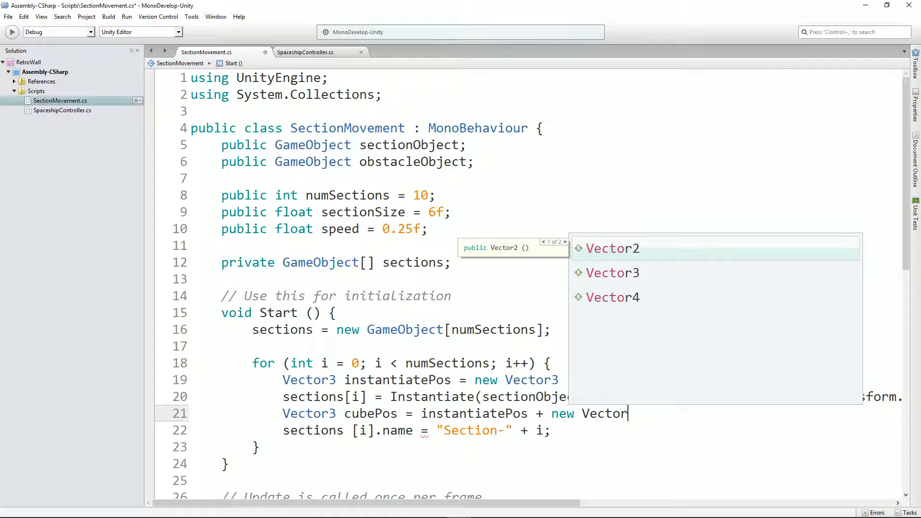
type("3 (")
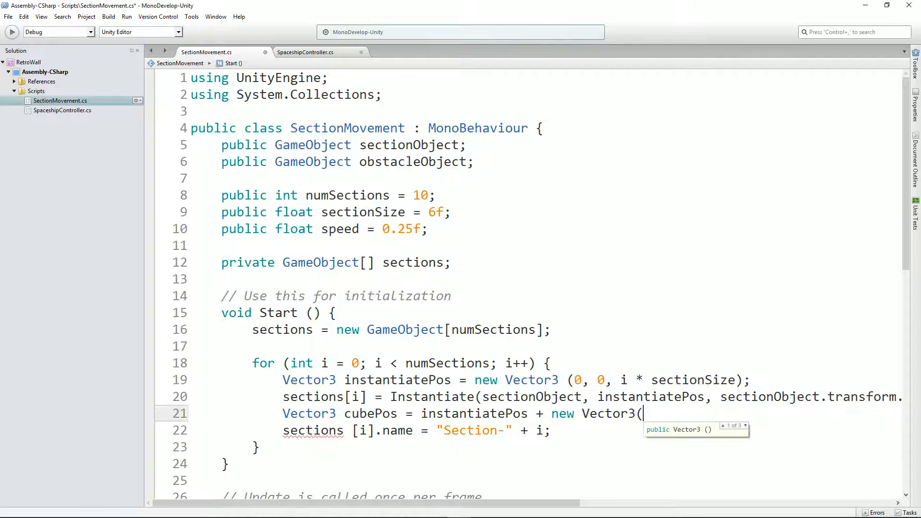
type("0,")
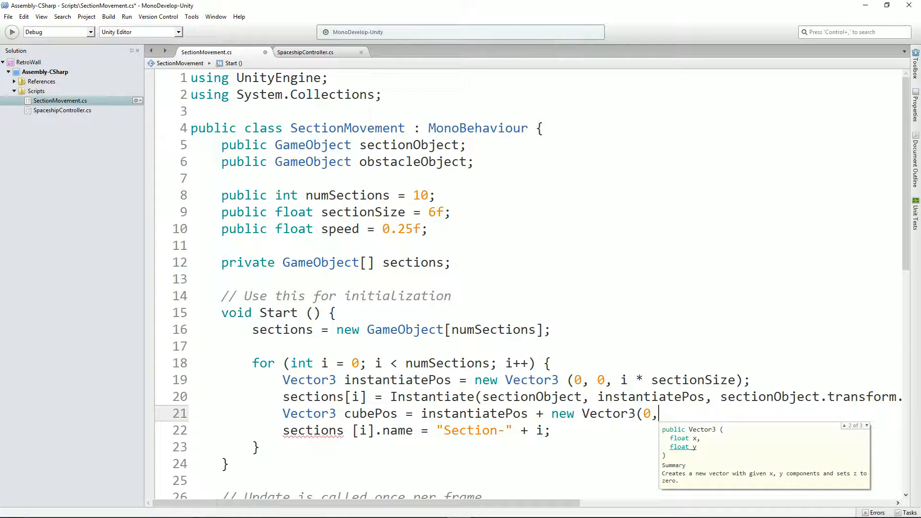
type(" 2, 0")
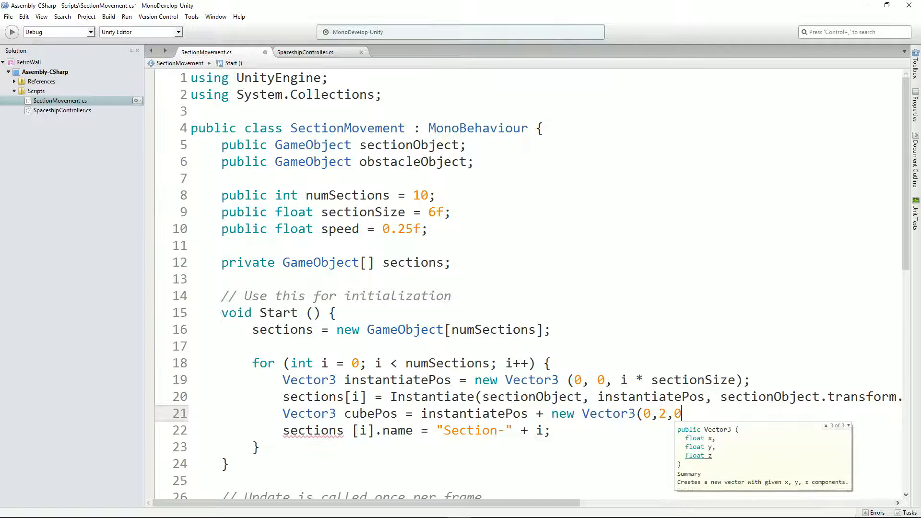
type(");")
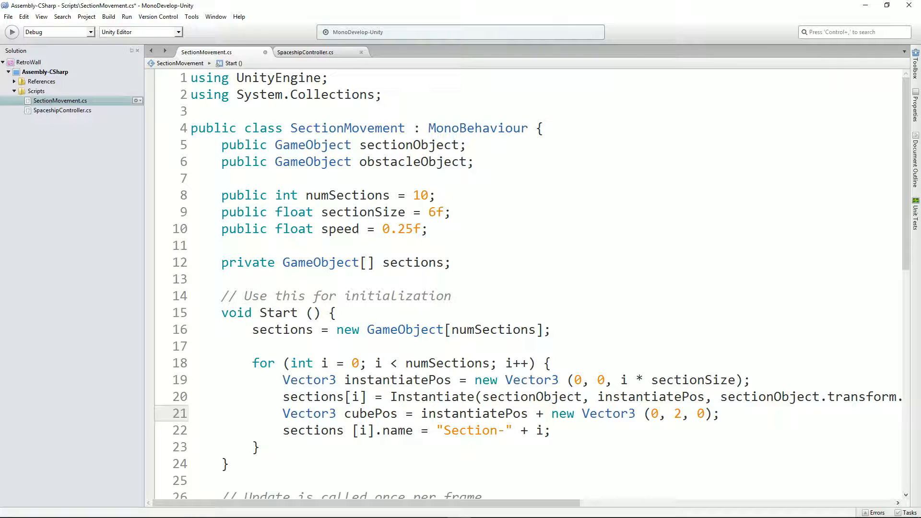
key("Return")
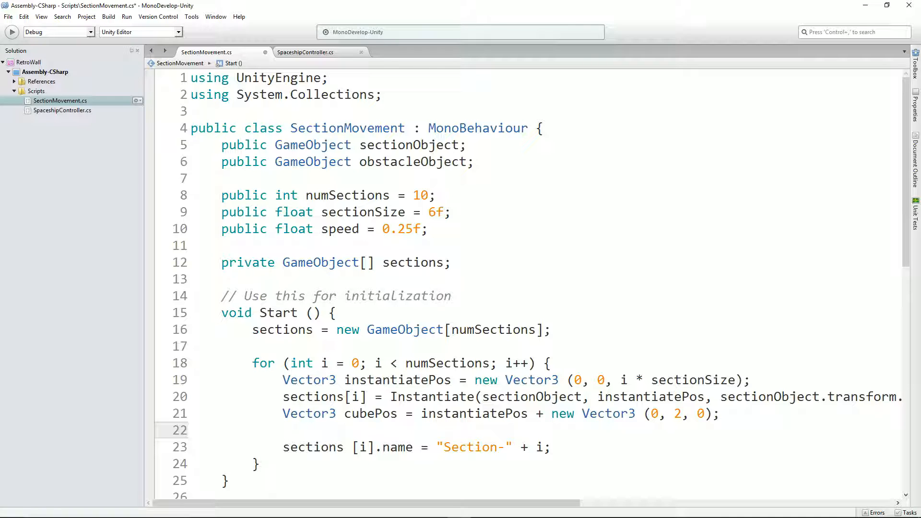
Below the cubePos line, declare a GameObject named newCube and begin assigning it an Instantiate call.
type("GameObje")
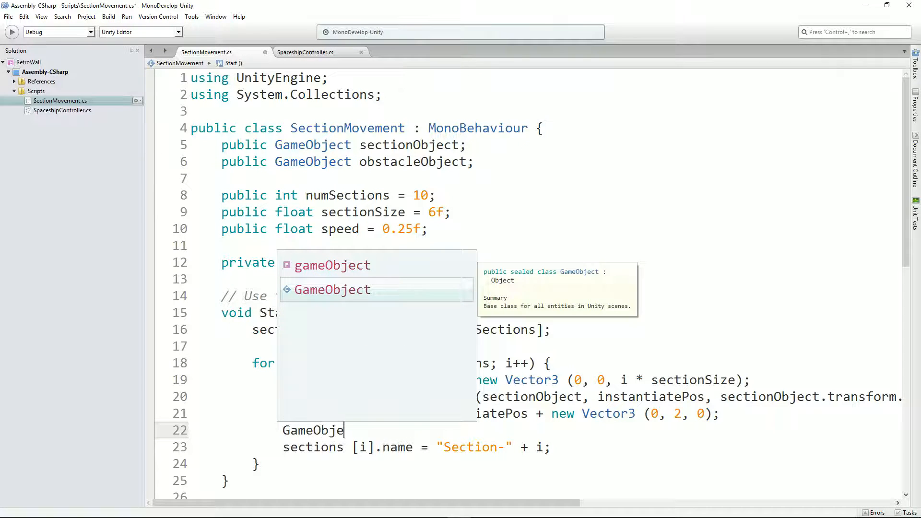
type("ct newCub")
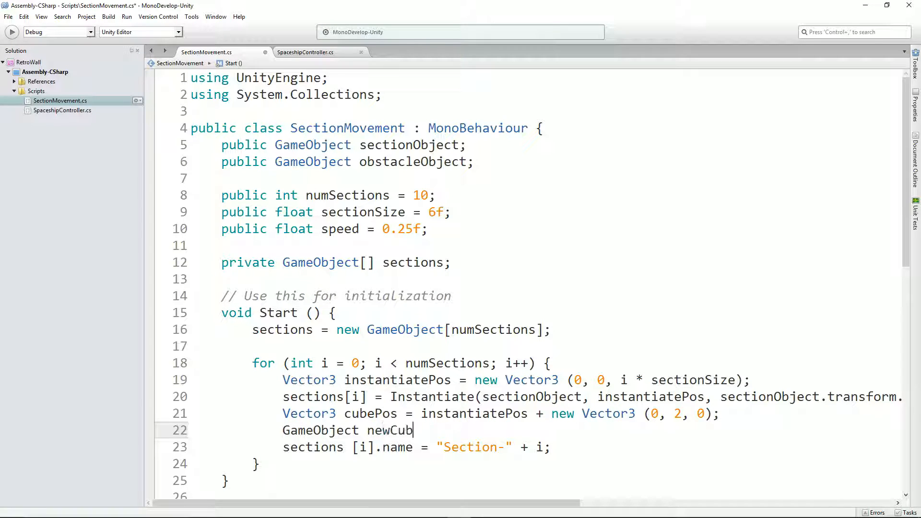
type("e = Inst")
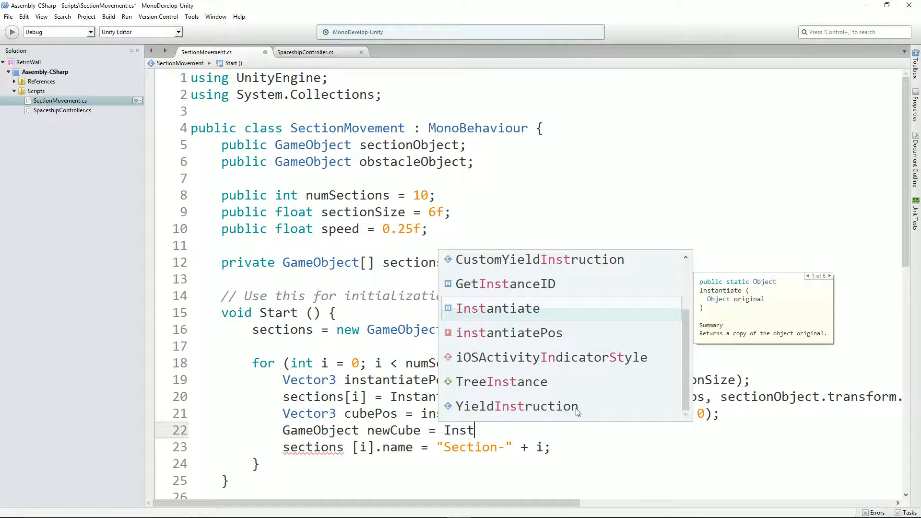
key("Return")
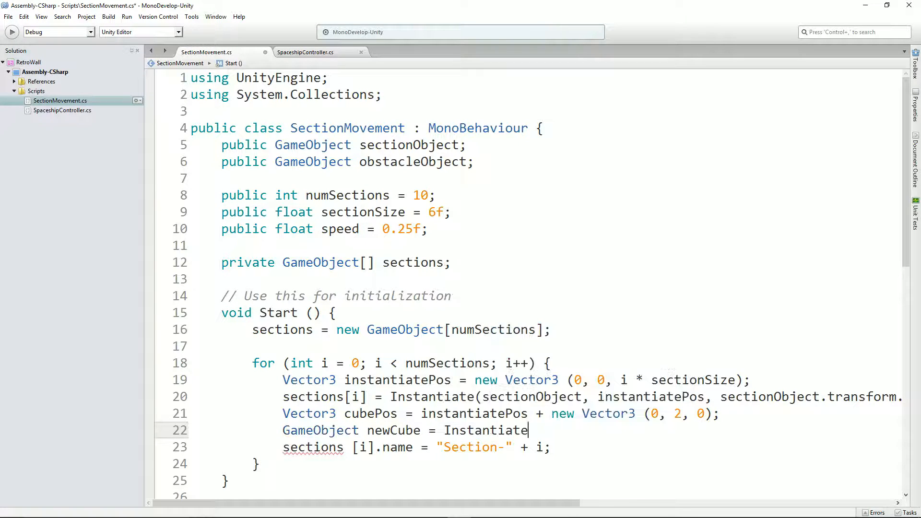
type("(")
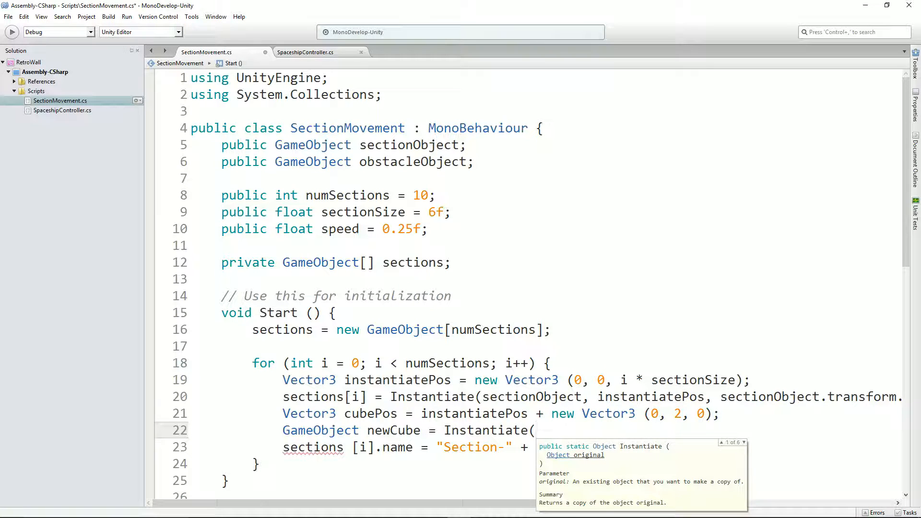
type("ob")
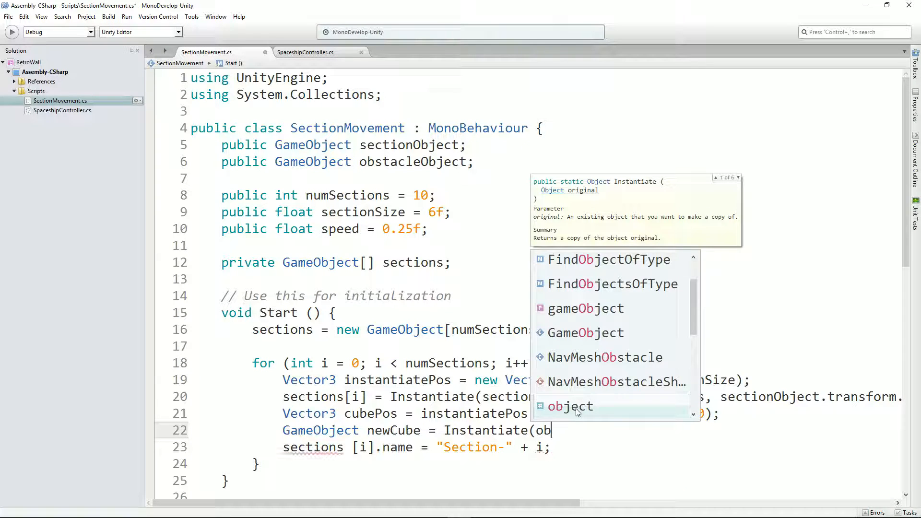
Rename the cubePos vector to obstaclePos in its declaration.
left_click(374, 413)
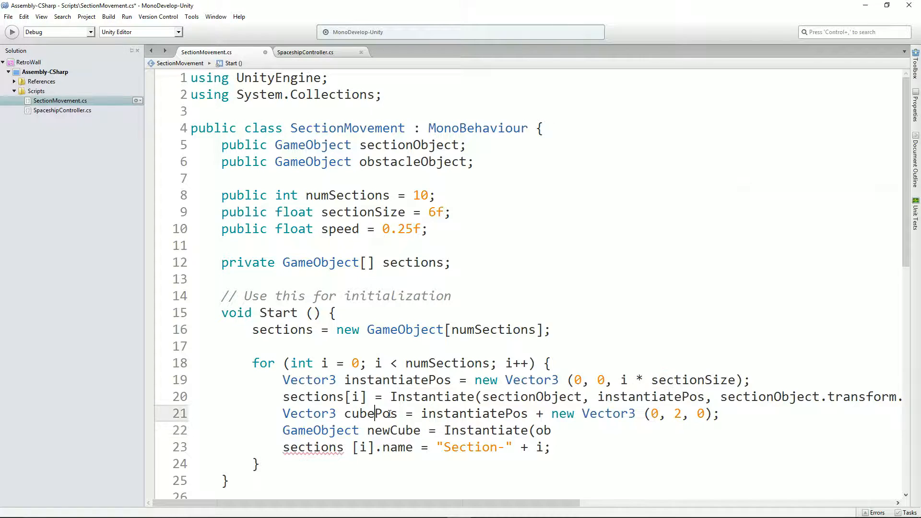
key("BackSpace")
key("BackSpace")
key("BackSpace")
key("BackSpace")
type("obstac")
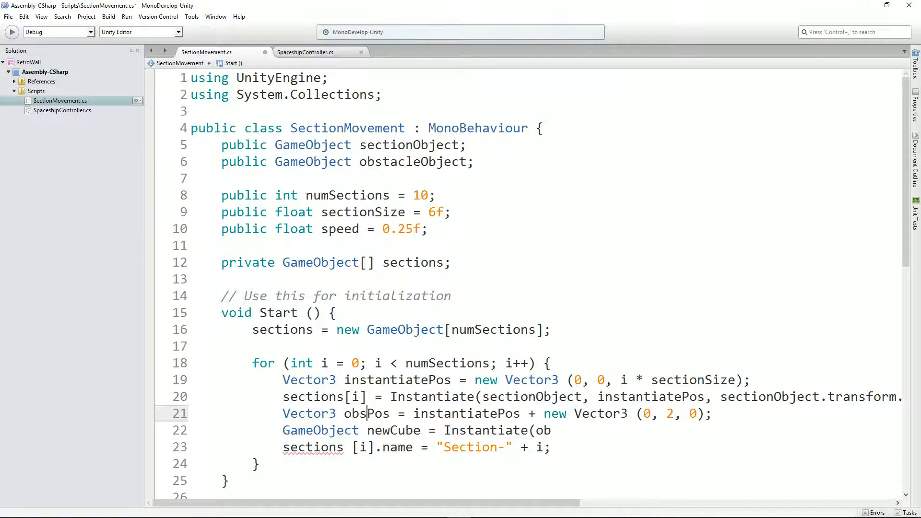
type("le")
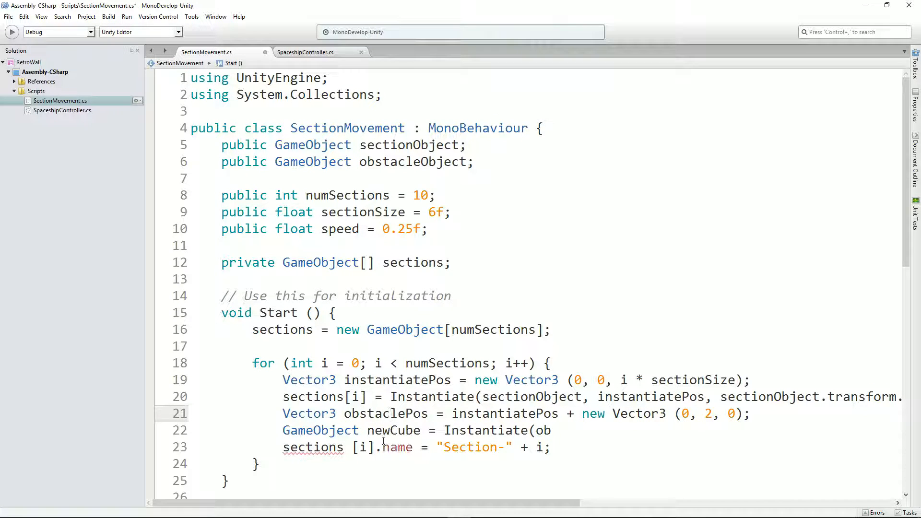
Rename the newCube variable to newObstacle.
double_click(394, 431)
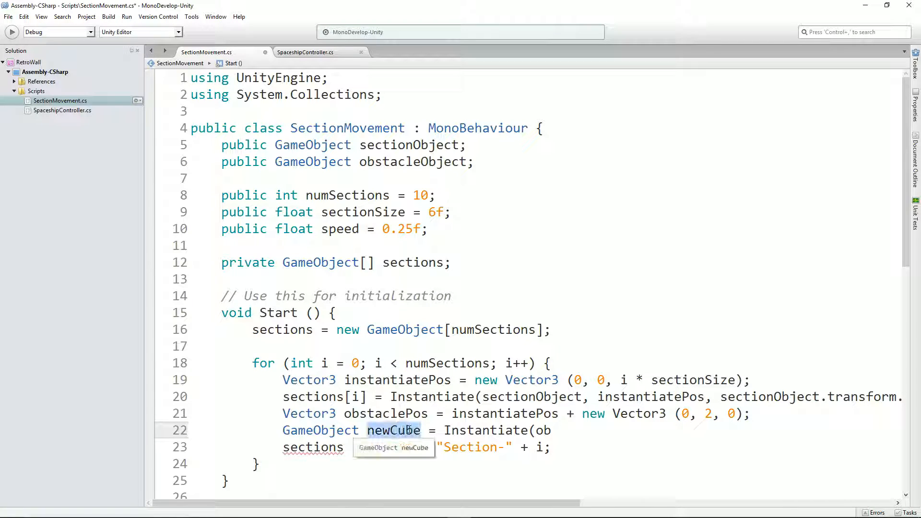
type("ne")
type("bstacle")
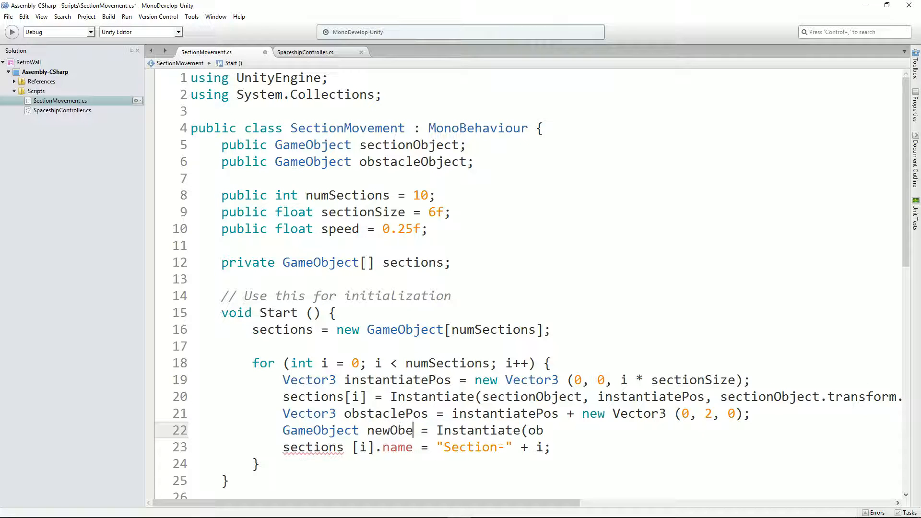
Pass obstacleObject and obstaclePos as the first two arguments of newObstacle's Instantiate call.
key("End")
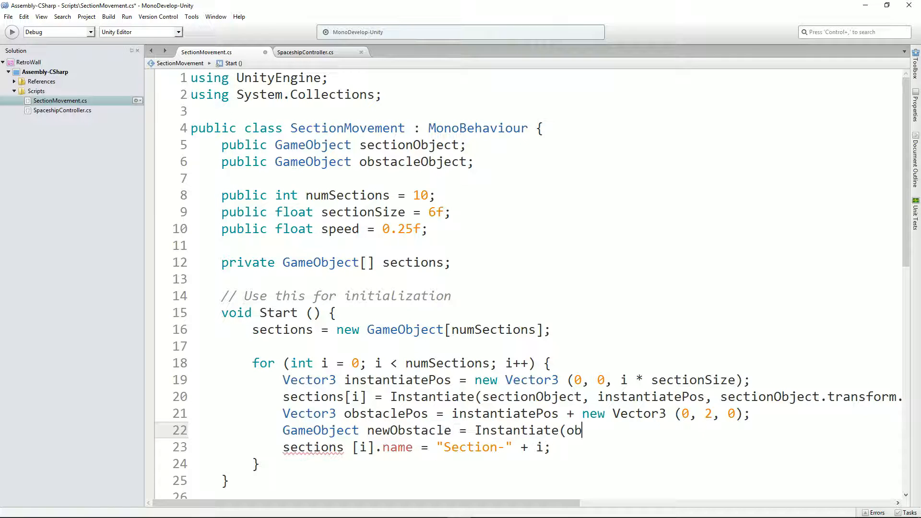
key("BackSpace")
key("BackSpace")
type("obstacle")
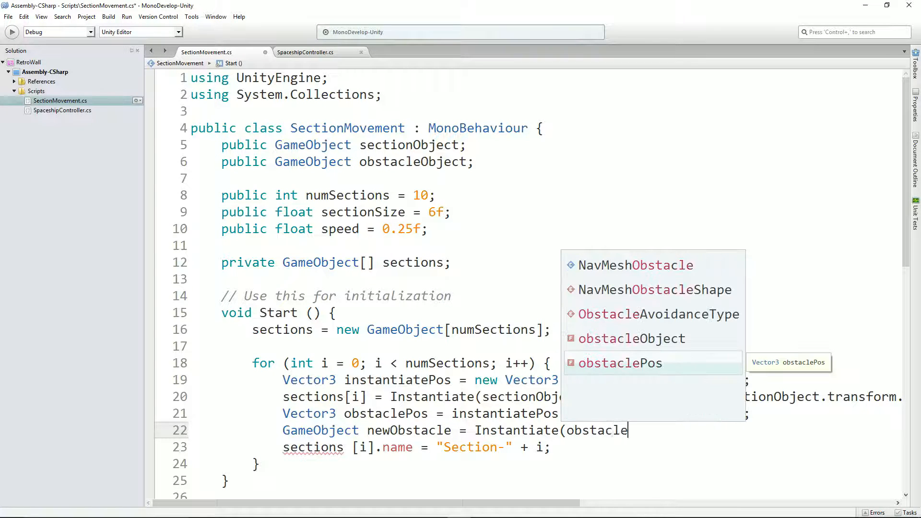
key("Up")
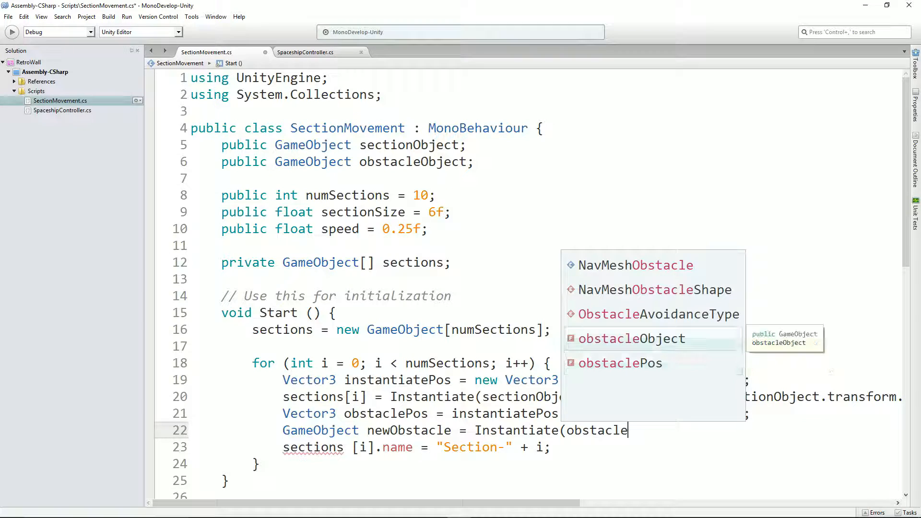
key("Return")
type(", ")
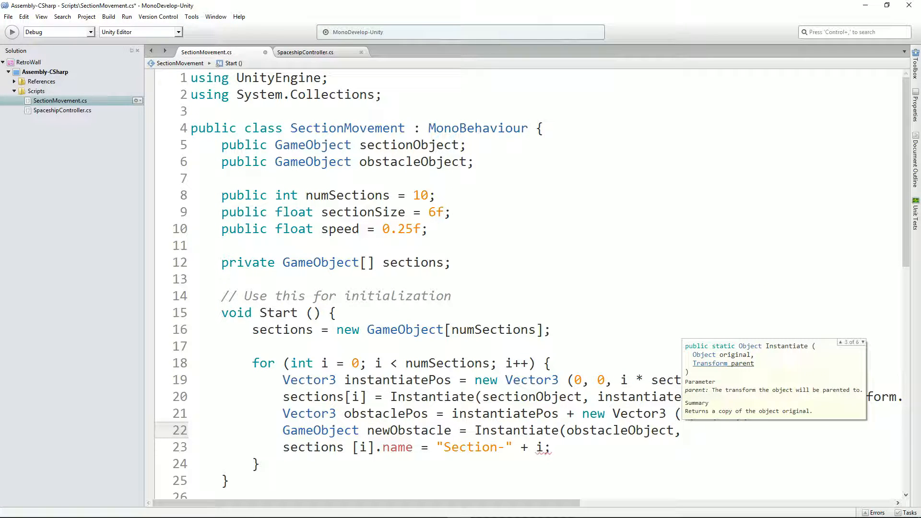
type("obsta")
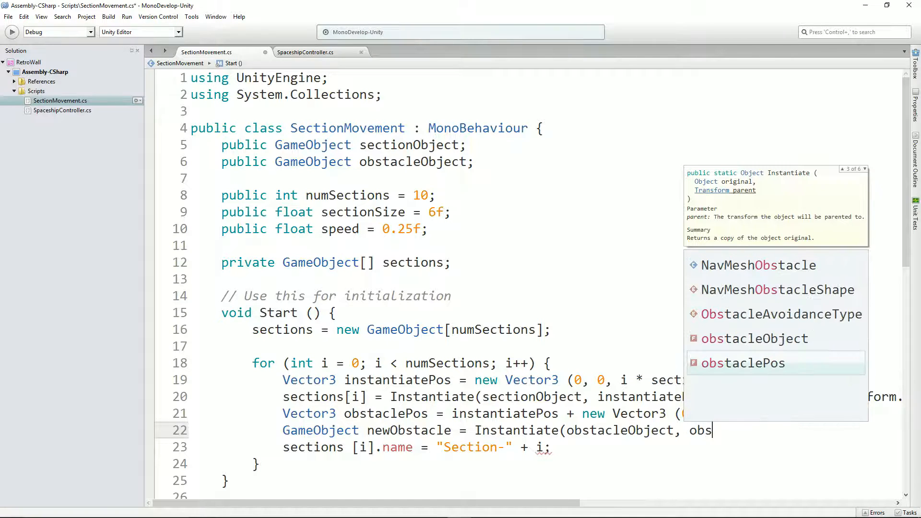
key("Return")
type(", ")
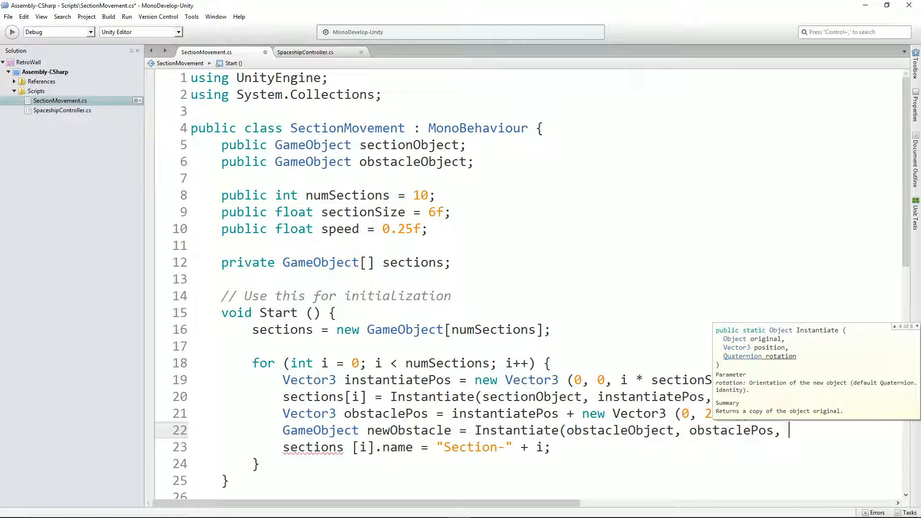
Complete newObstacle's Instantiate call with Quaternion.identity as the rotation and cast the result as GameObject.
type("Q")
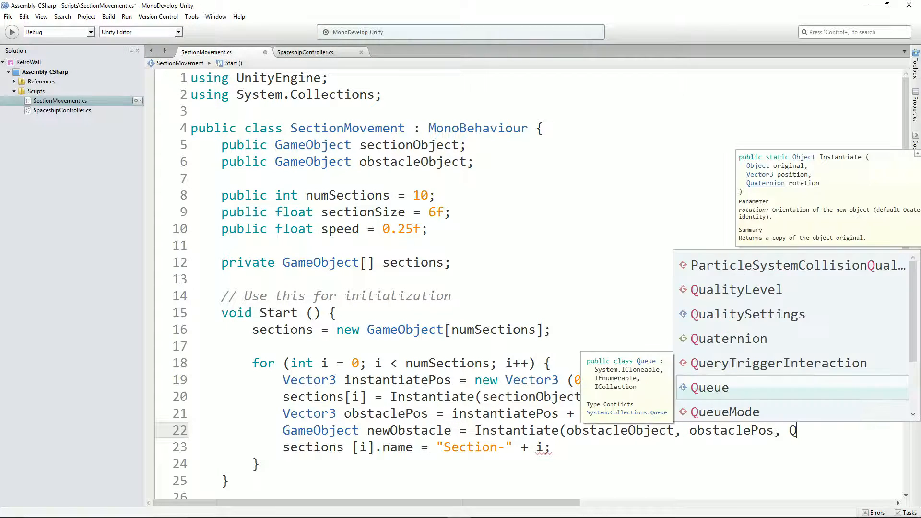
type("uaternion")
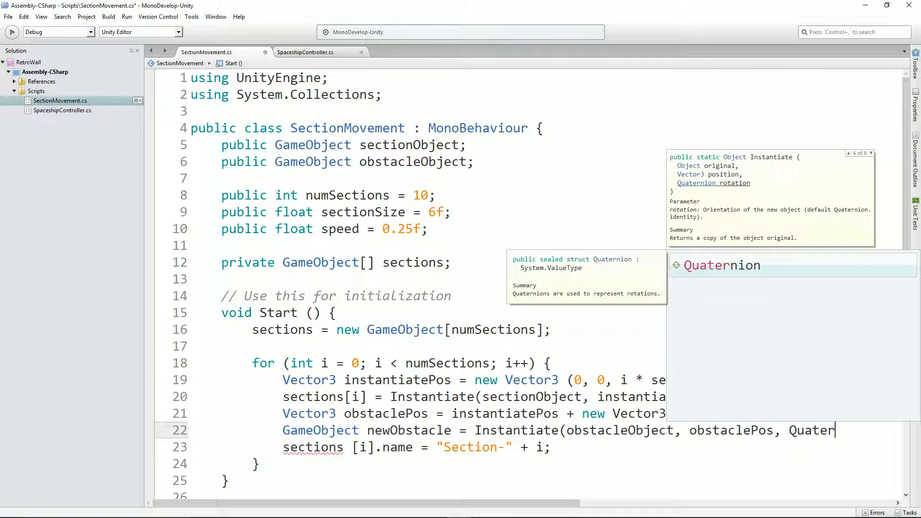
key("Return")
type(".id")
key("Return")
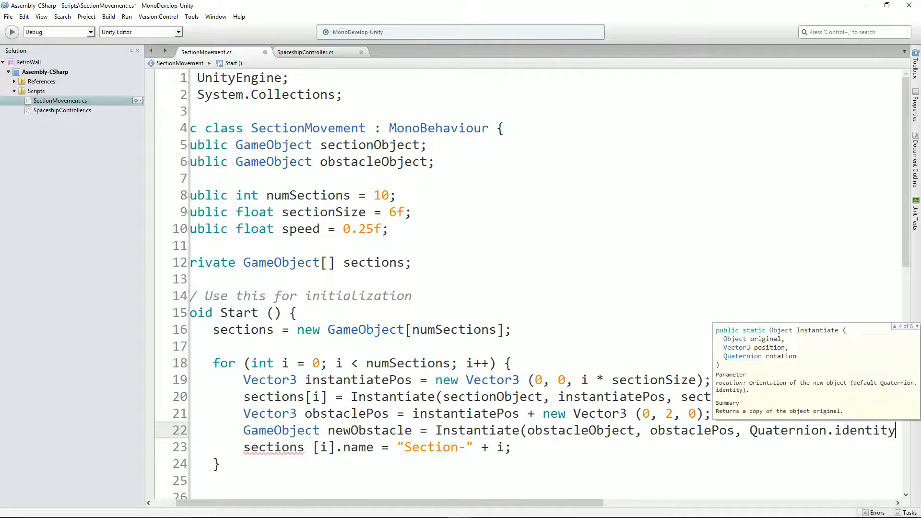
type(") as Game")
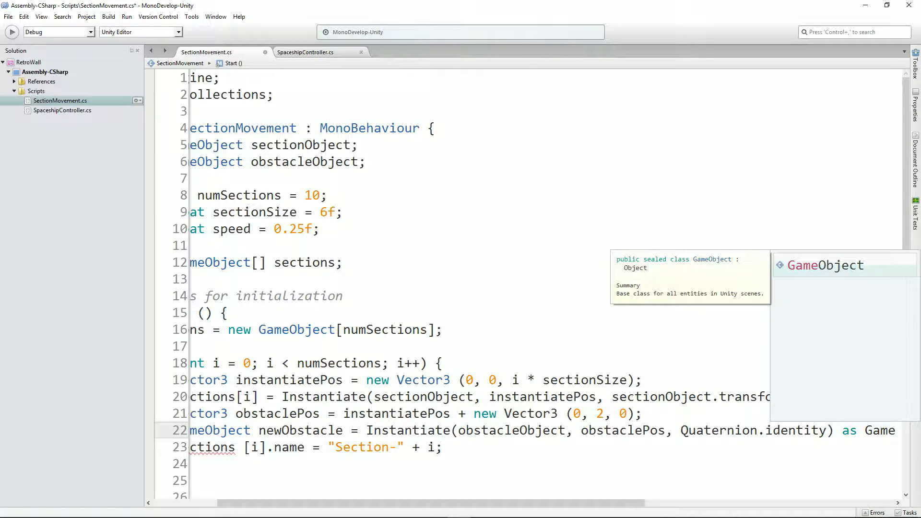
key("Return")
type(";")
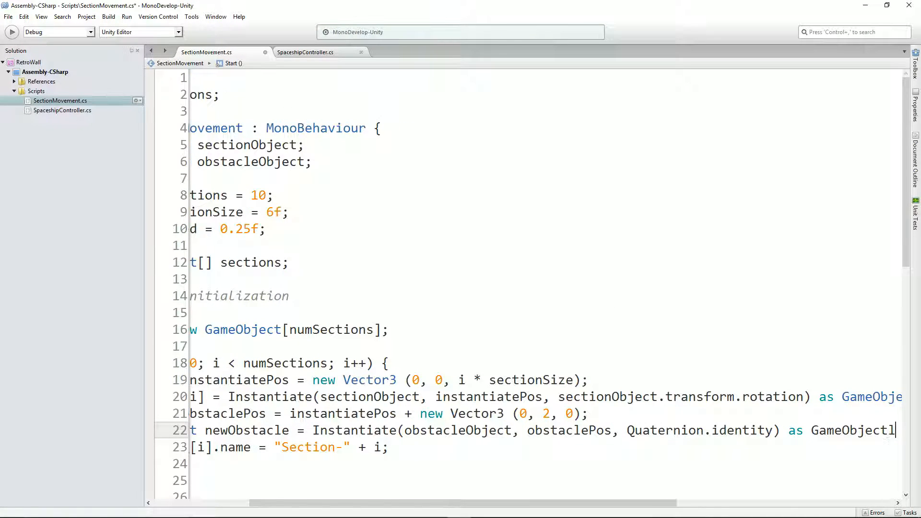
type(";")
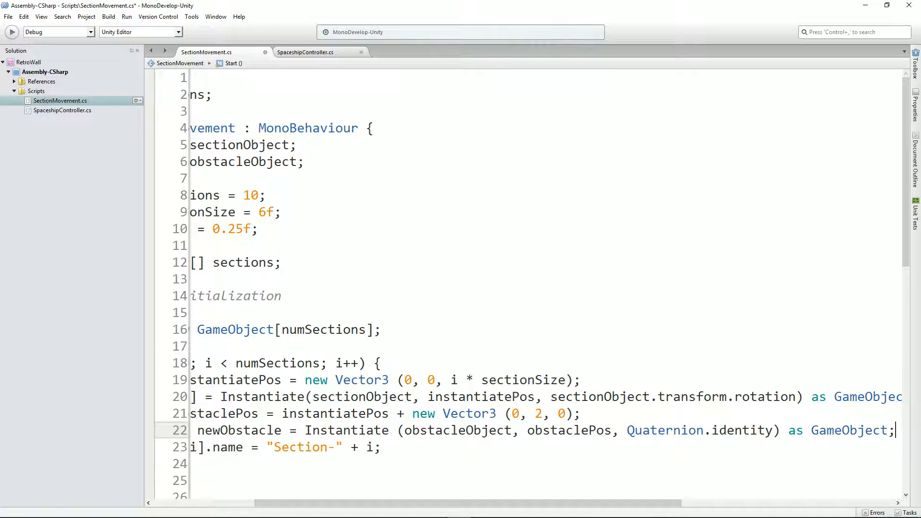
key("Return")
type("se")
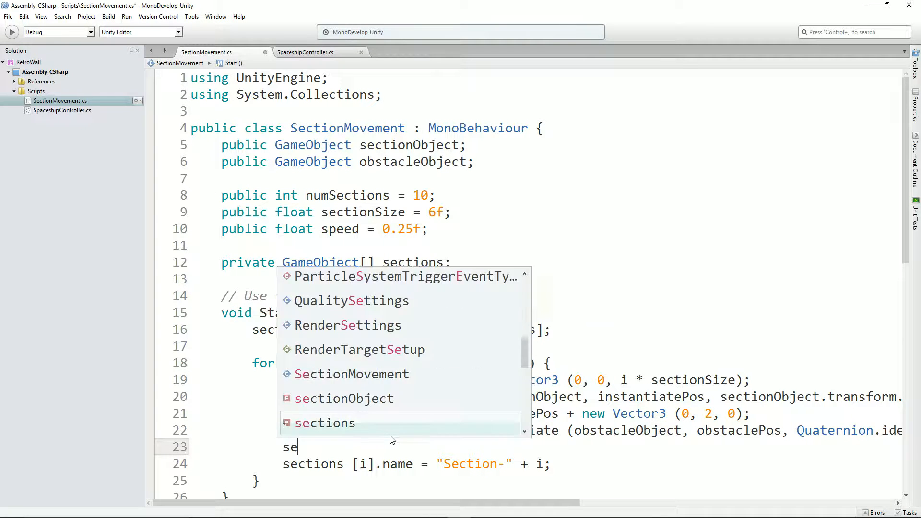
type("ctions[i].a")
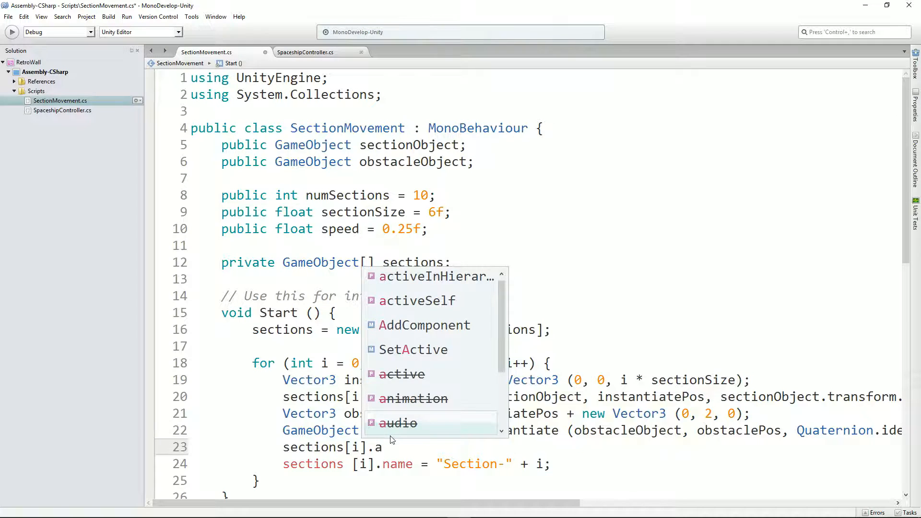
type("dd")
key("BackSpace")
key("BackSpace")
key("BackSpace")
key("BackSpace")
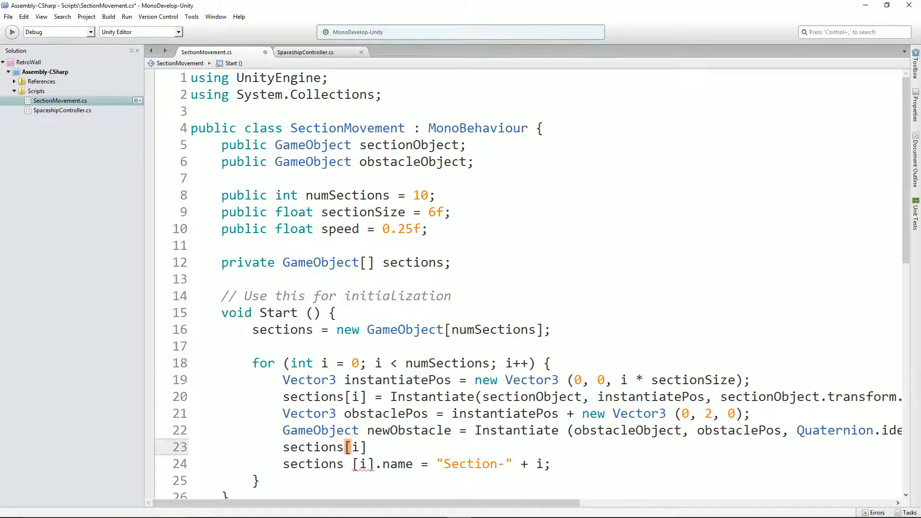
type(".cre")
key("BackSpace")
key("BackSpace")
key("BackSpace")
key("BackSpace")
key("shift+Home")
key("shift+Home")
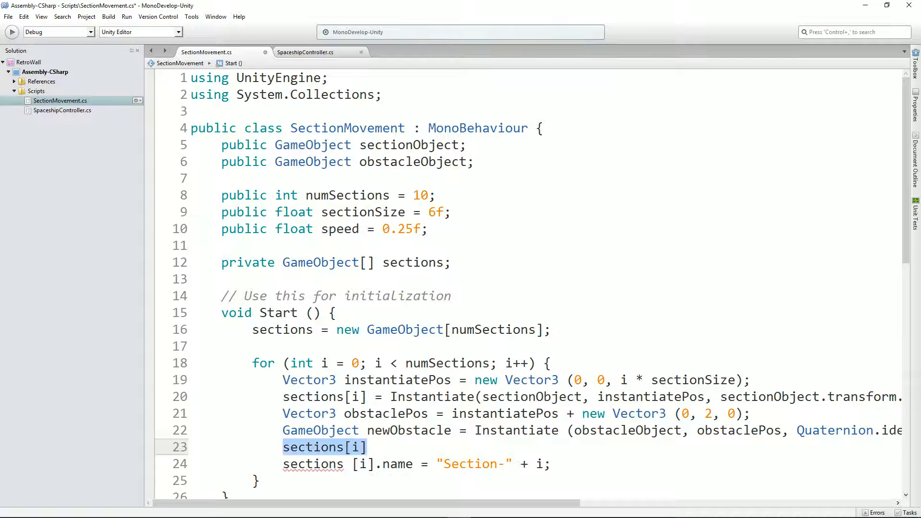
key("BackSpace")
key("BackSpace")
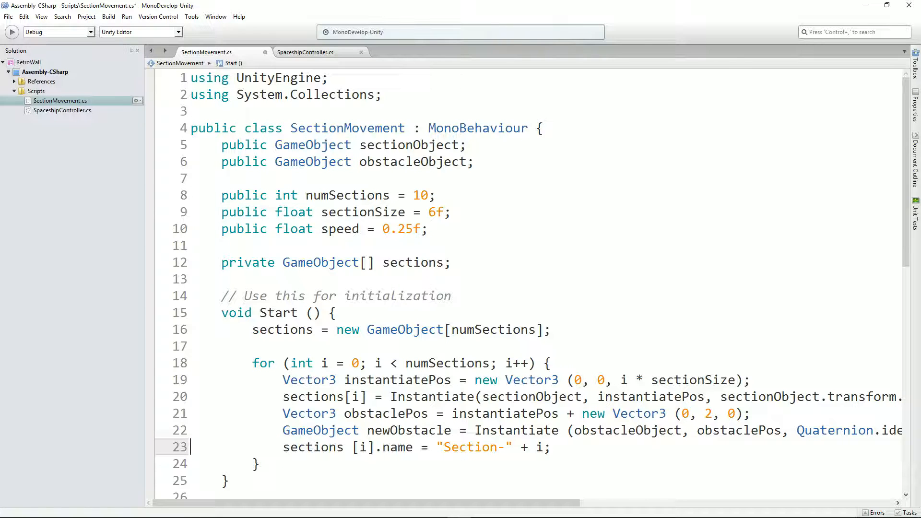
Below the newObstacle declaration, add a line setting newObstacle.transform.parent to sections[i].
key("Return")
type("new")
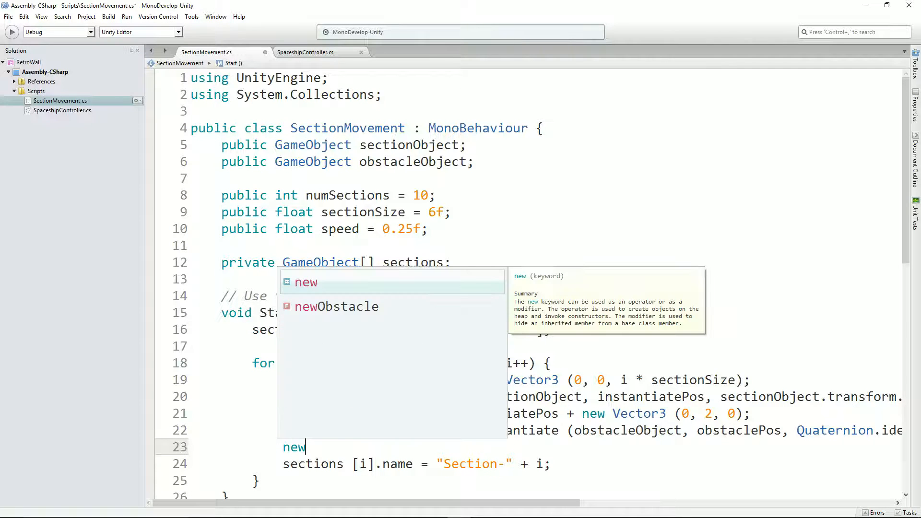
type("Obstacle.tra")
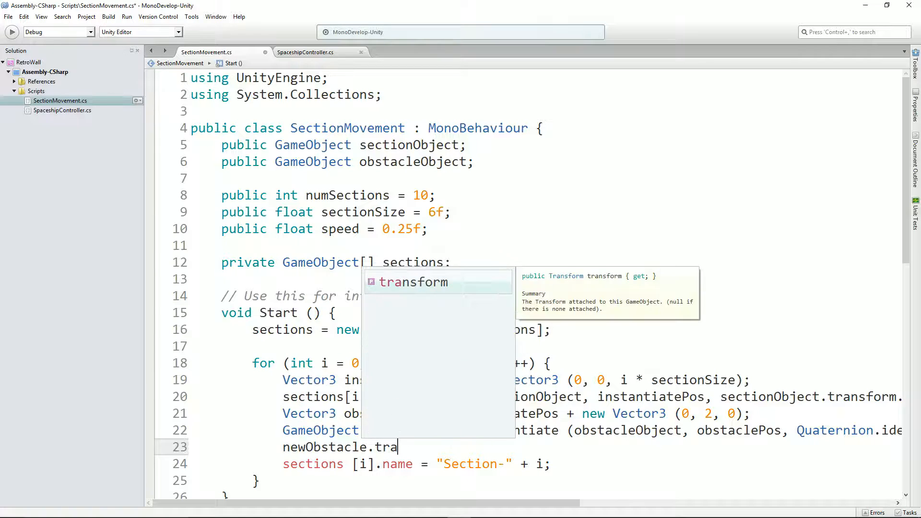
type("nsform.parent ")
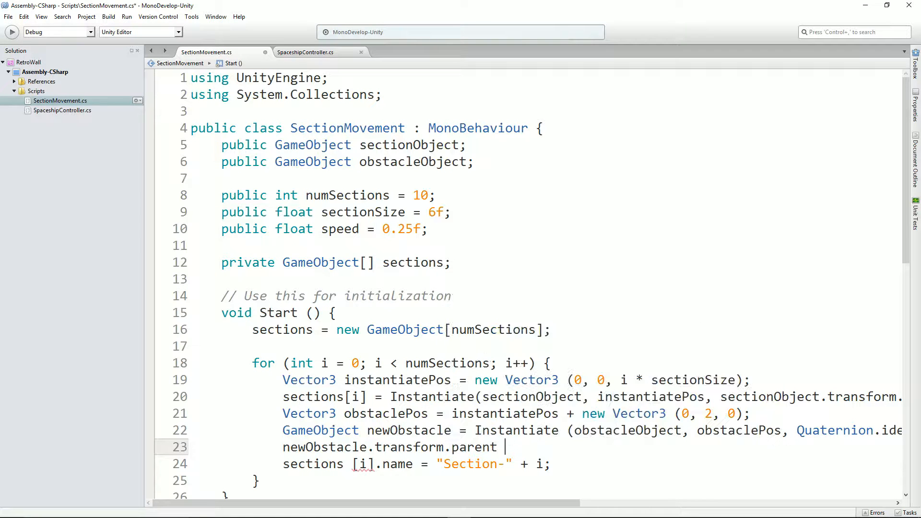
type("= section")
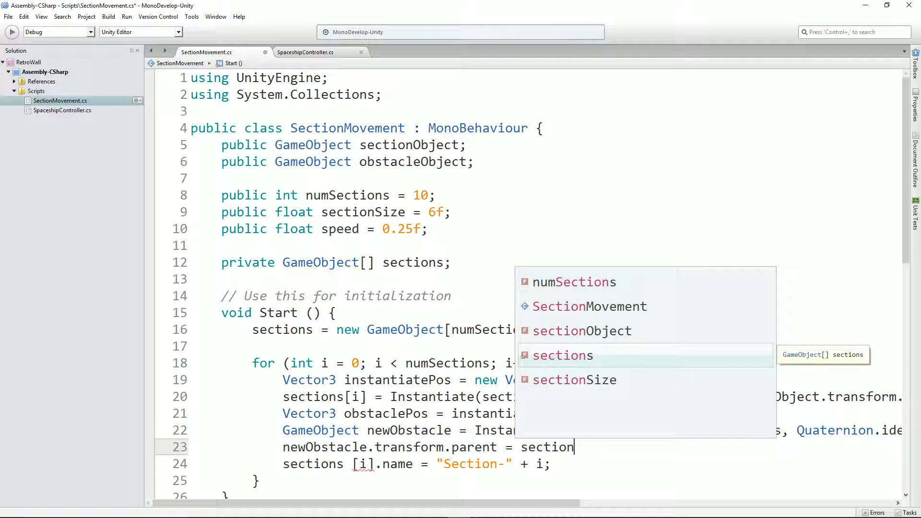
key("Return")
type("[i];")
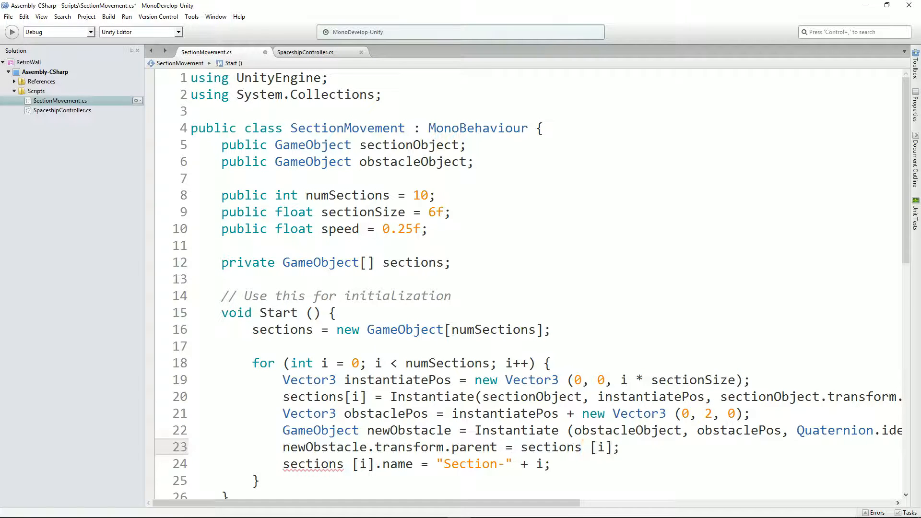
Delete the line that sets sections[i].name to "Section-" + i from the Start loop.
key("Down")
key("shift+Home")
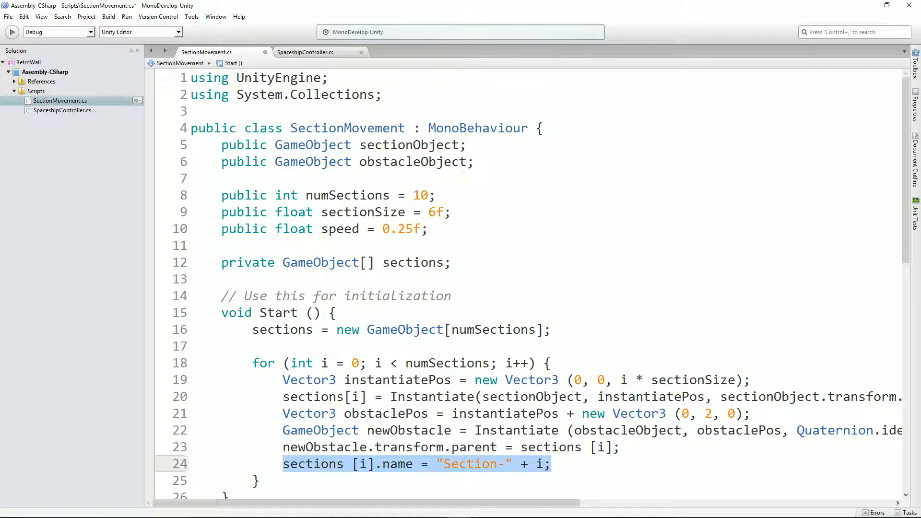
key("shift+Home")
key("BackSpace")
key("Delete")
Insert a blank line above the obstaclePos declaration and save the script.
key("Up")
key("Up")
key("Up")
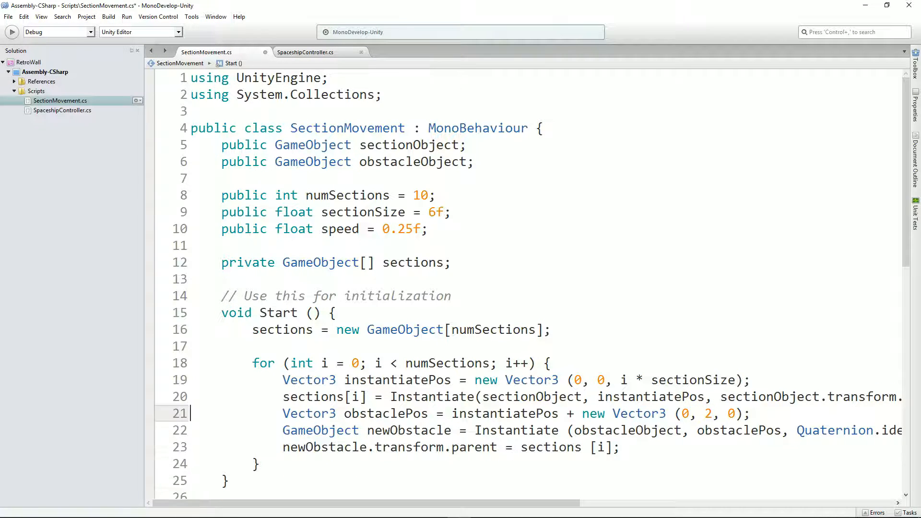
key("Return")
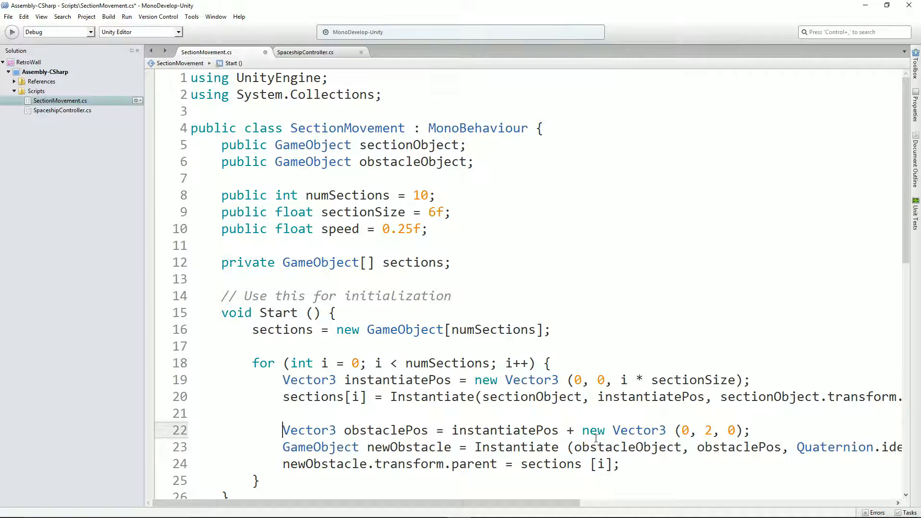
key("ctrl+s")
Switch to Unity, open the reported compile error, and compare its message with the newObstacle parent assignment in the script.
key("alt+Tab")
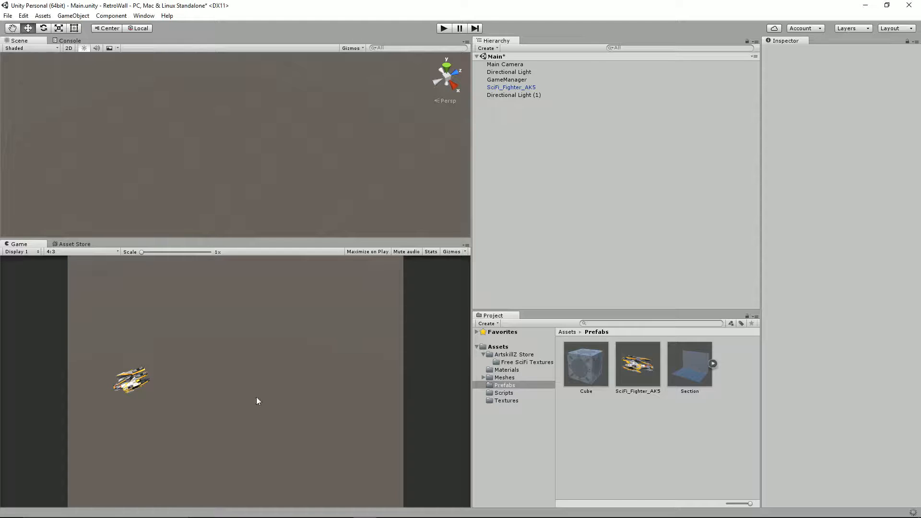
left_click(106, 514)
double_click(106, 513)
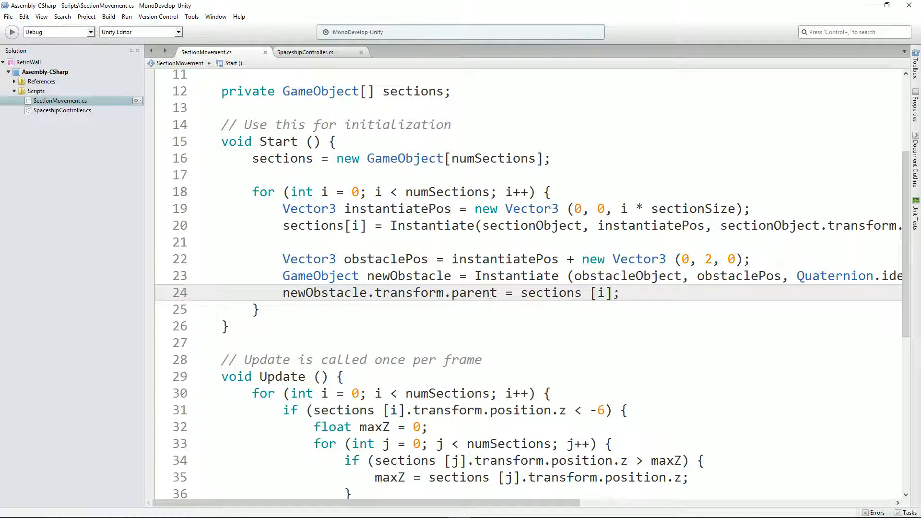
mouse_move(490, 294)
mouse_move(553, 294)
left_click(498, 294)
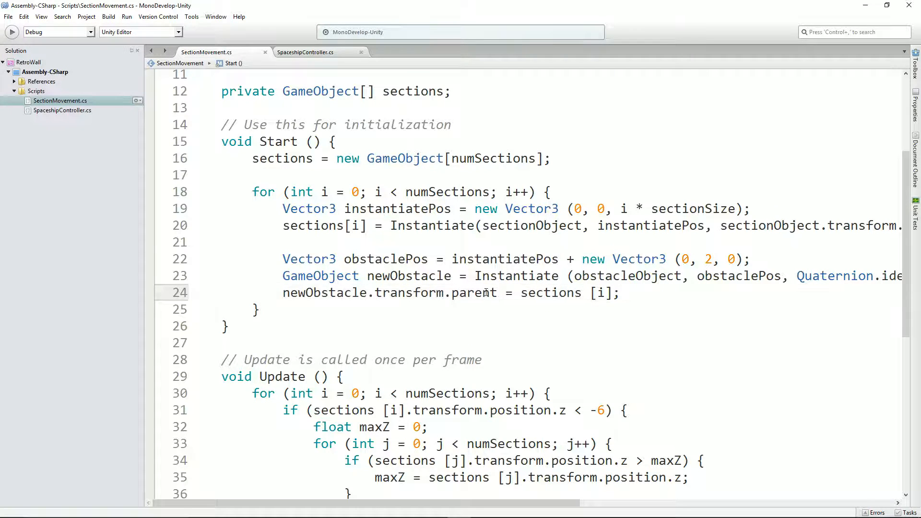
key("alt+Tab")
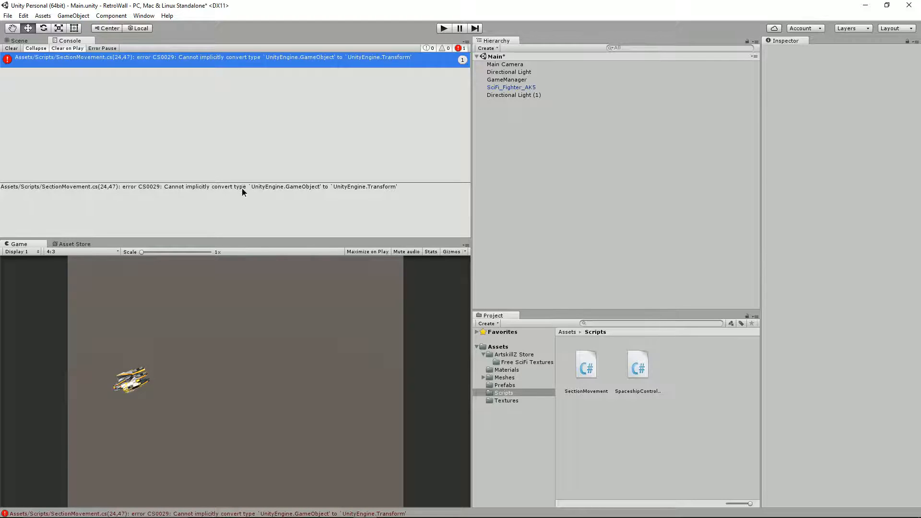
key("alt+Tab")
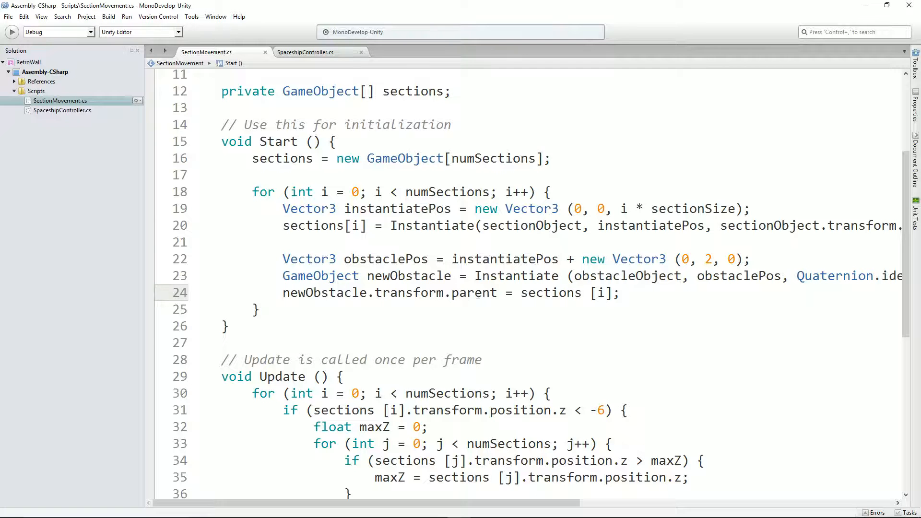
double_click(478, 295)
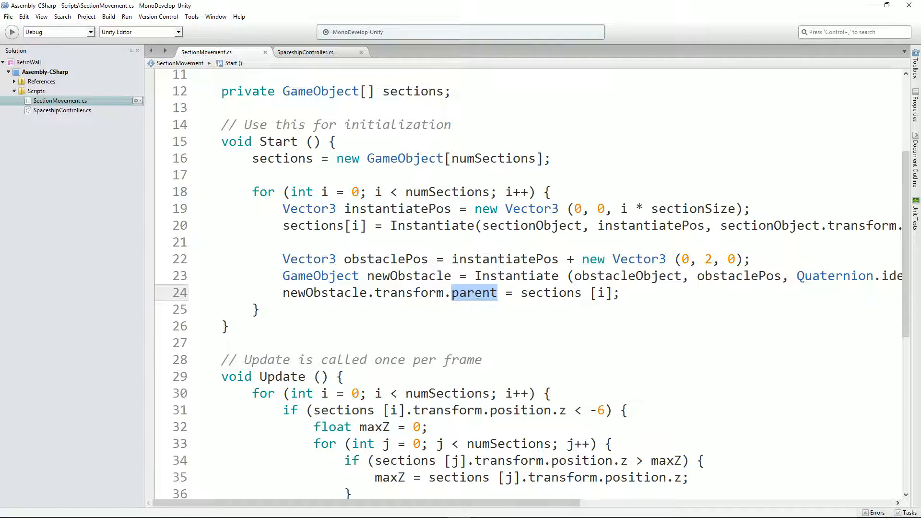
key("BackSpace")
key("BackSpace")
key("BackSpace")
key("BackSpace")
key("BackSpace")
key("BackSpace")
key("BackSpace")
key("BackSpace")
key("BackSpace")
key("BackSpace")
key("BackSpace")
key("BackSpace")
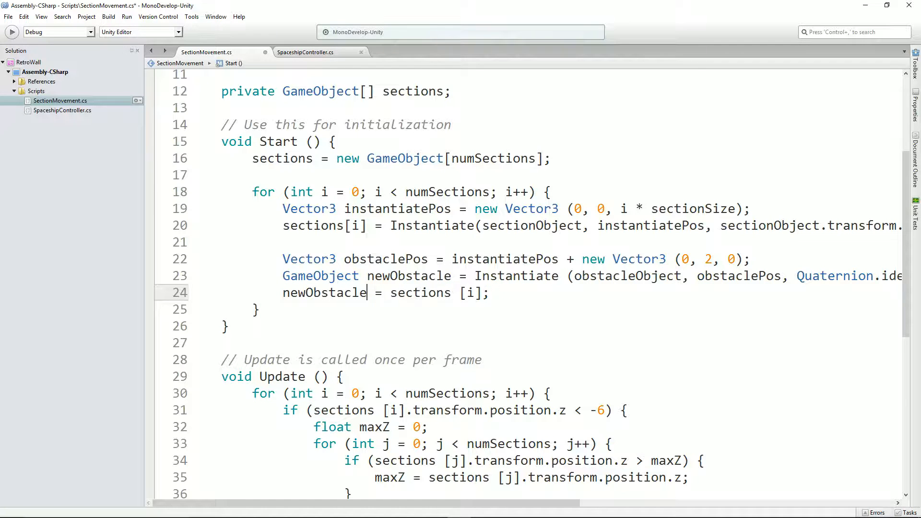
type(".p")
key("BackSpace")
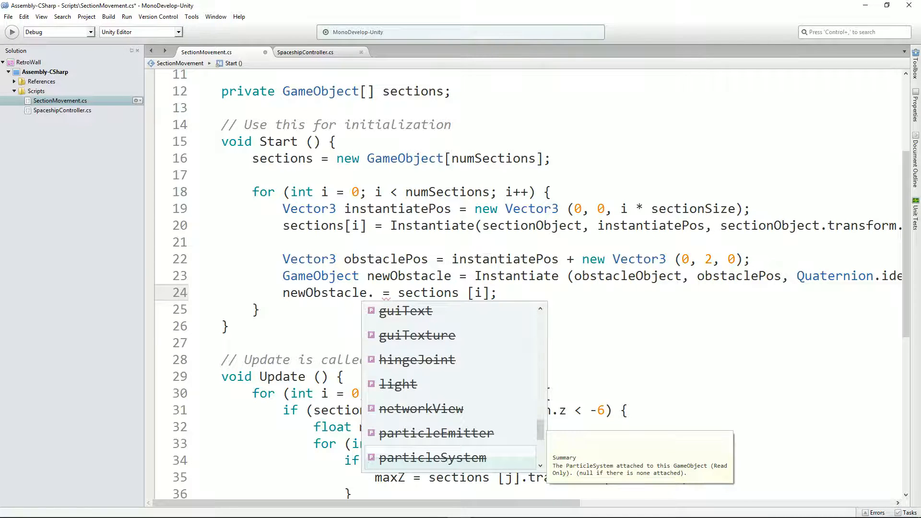
key("Escape")
type("t")
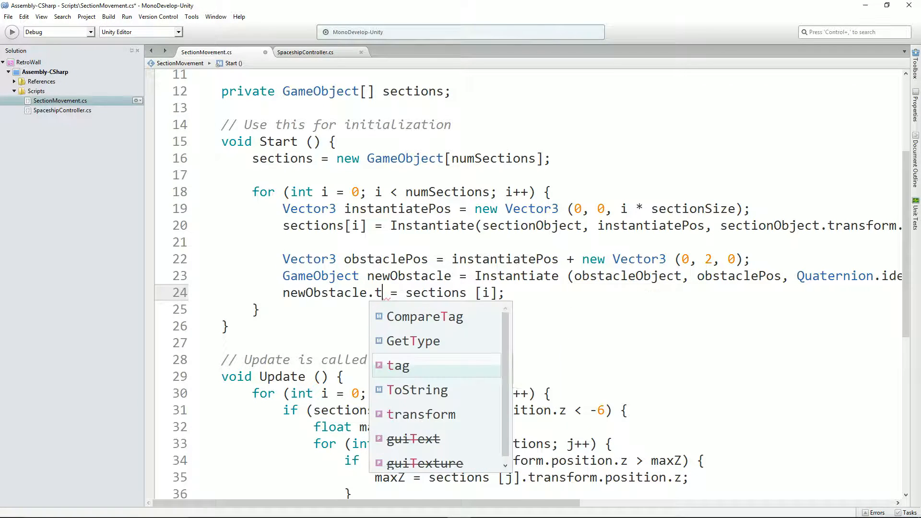
type("ransform.pa")
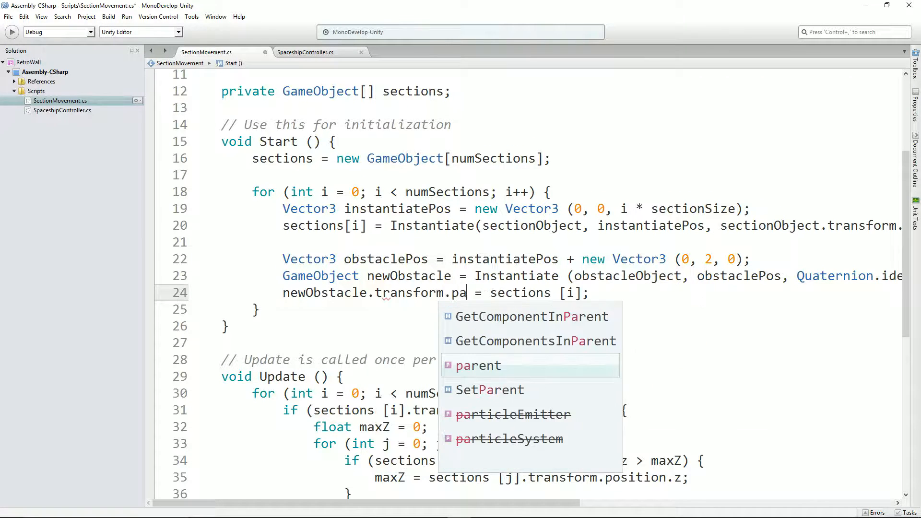
key("Return")
Append .transform to sections[i] in the newObstacle parent assignment and save the script.
key("End")
key("Left")
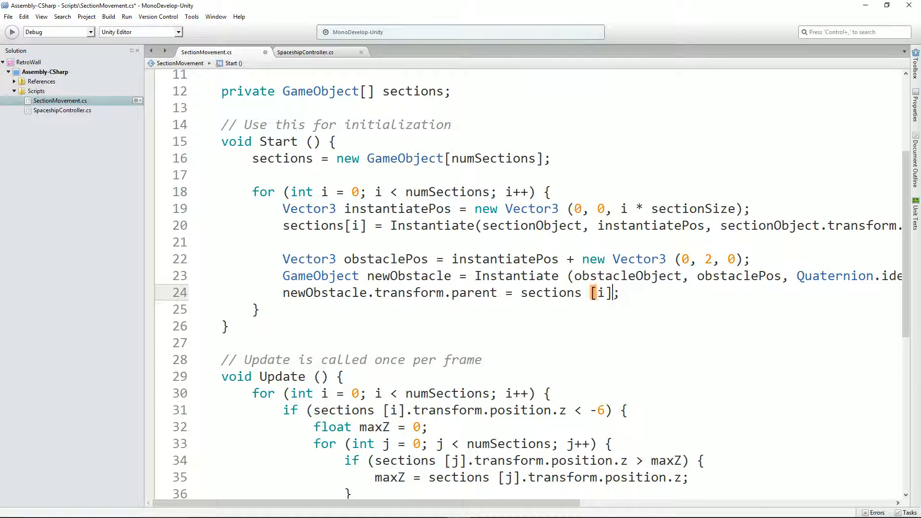
type(".tr")
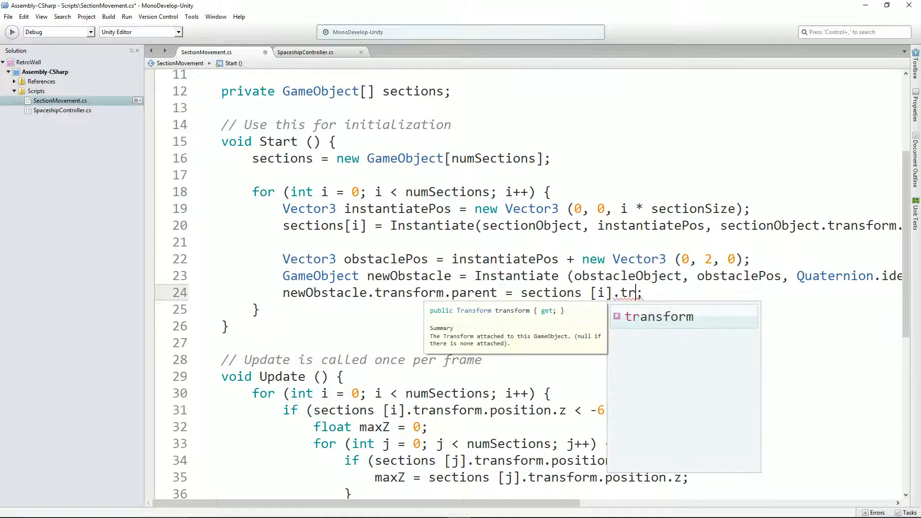
key("Return")
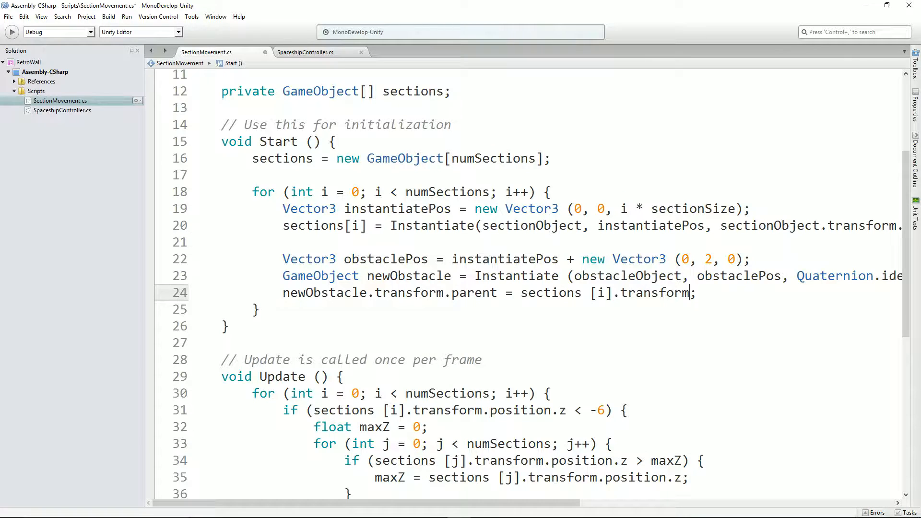
key("ctrl+s")
Switch to Unity, run the game to test the corrected script, and stop it.
key("alt+Tab")
key("alt+Tab")
key("alt+Tab")
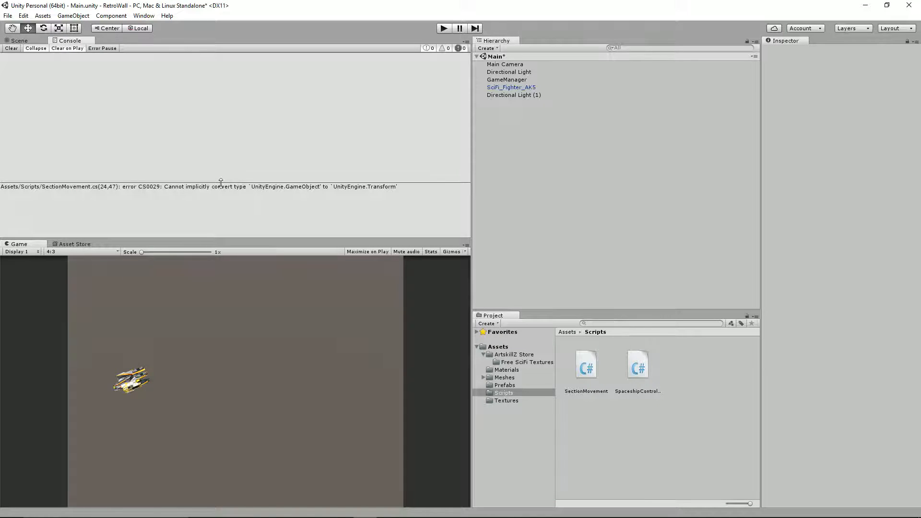
left_click(442, 30)
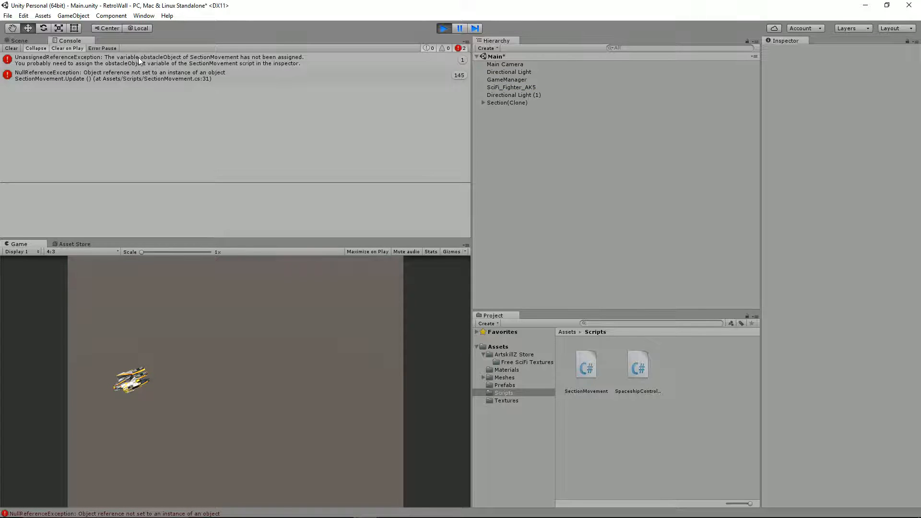
left_click(444, 29)
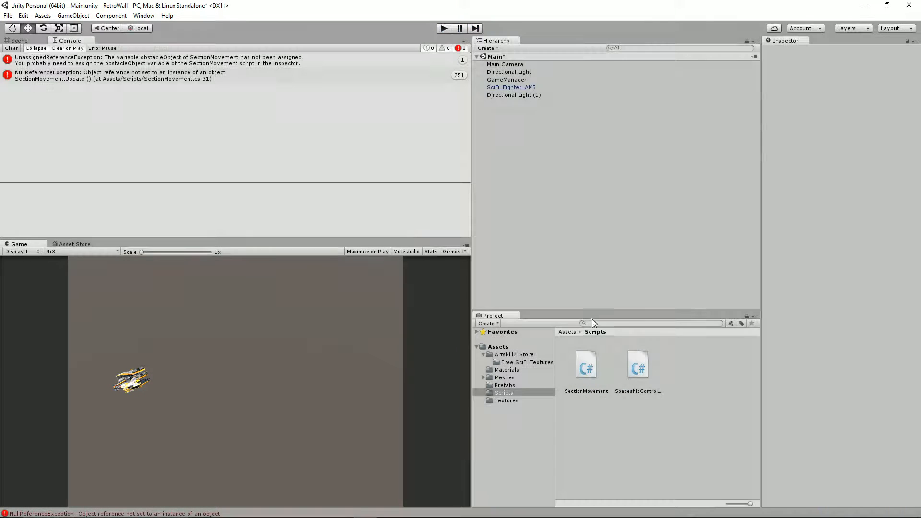
Assign the Cube prefab as the Obstacle Object in GameManager's Section Movement script.
left_click(504, 385)
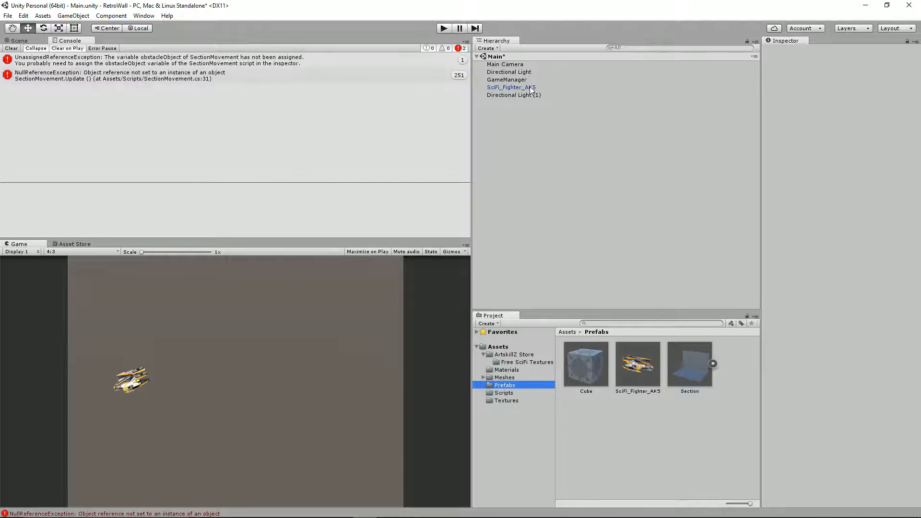
left_click(515, 78)
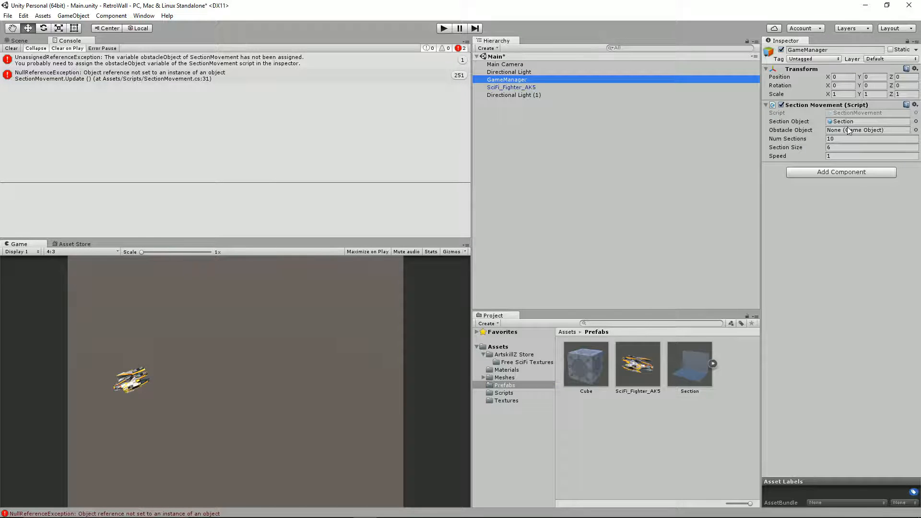
left_click_drag(675, 272, 841, 131)
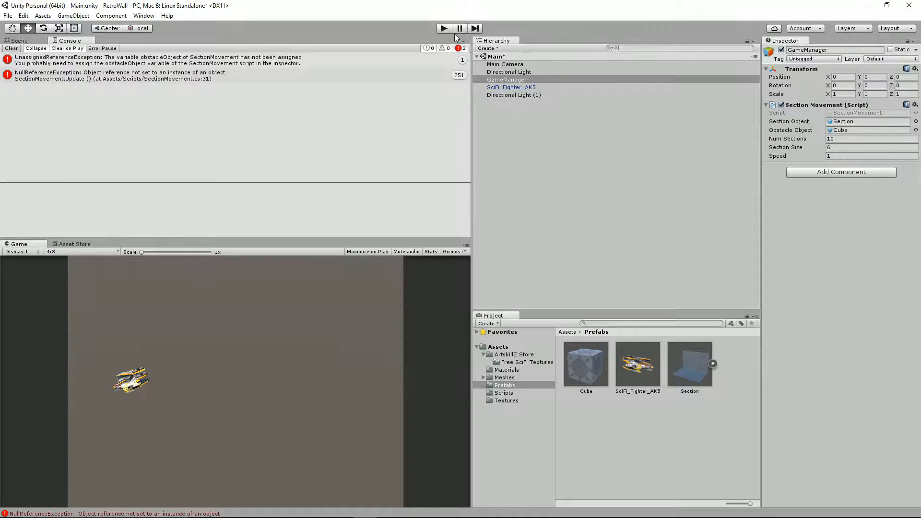
Play the game to check the obstacles in the moving corridor, and stop it.
left_click(442, 28)
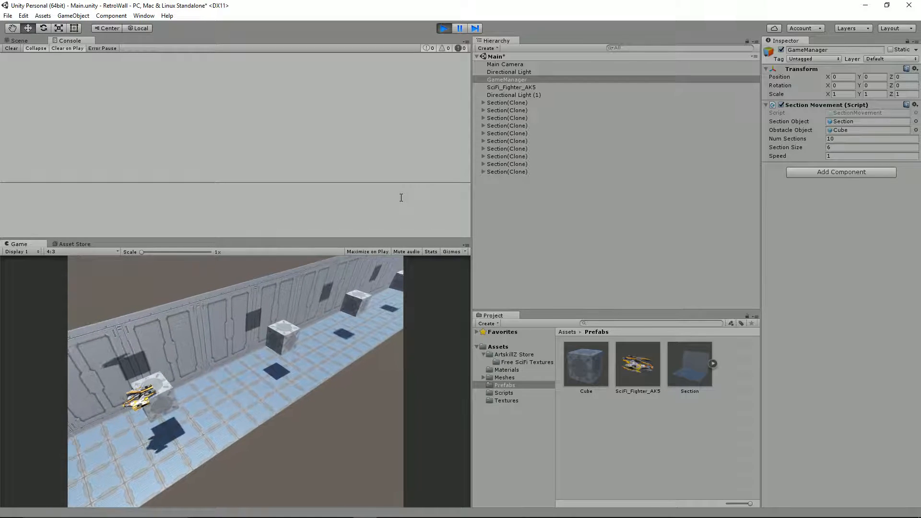
left_click(442, 29)
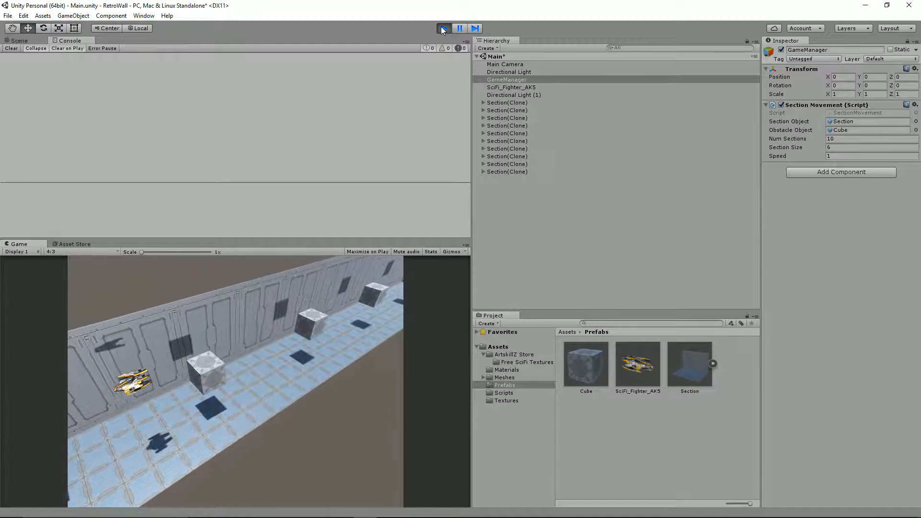
left_click(442, 28)
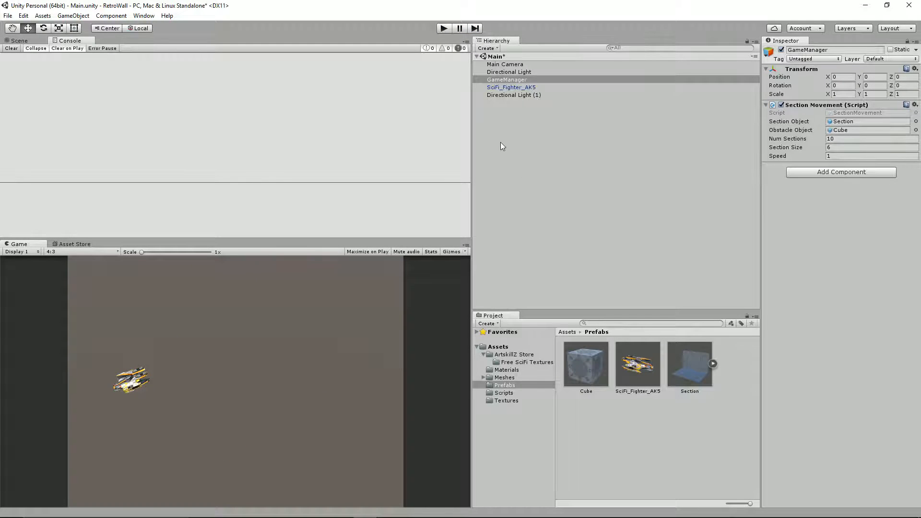
In the SectionMovement script, declare int randomX = Random.Range (0, 4); directly above the for loop in Start.
key("alt+Tab")
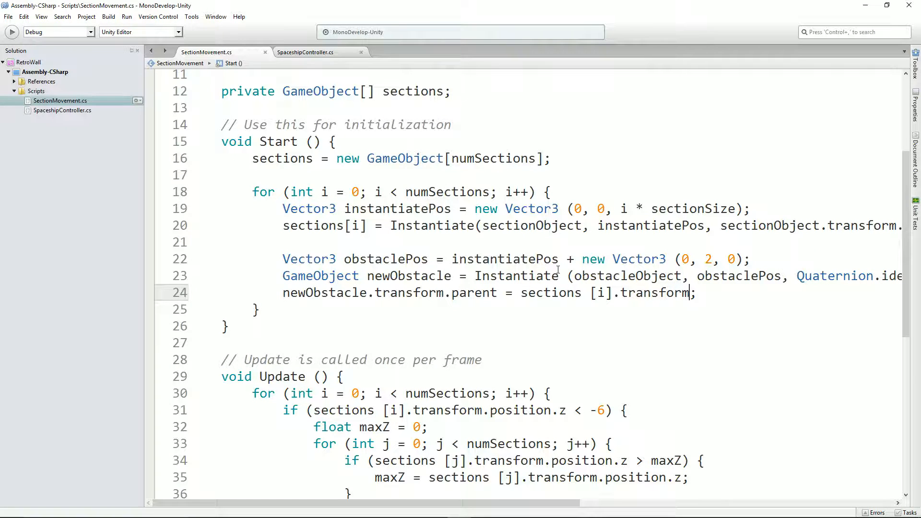
left_click(454, 177)
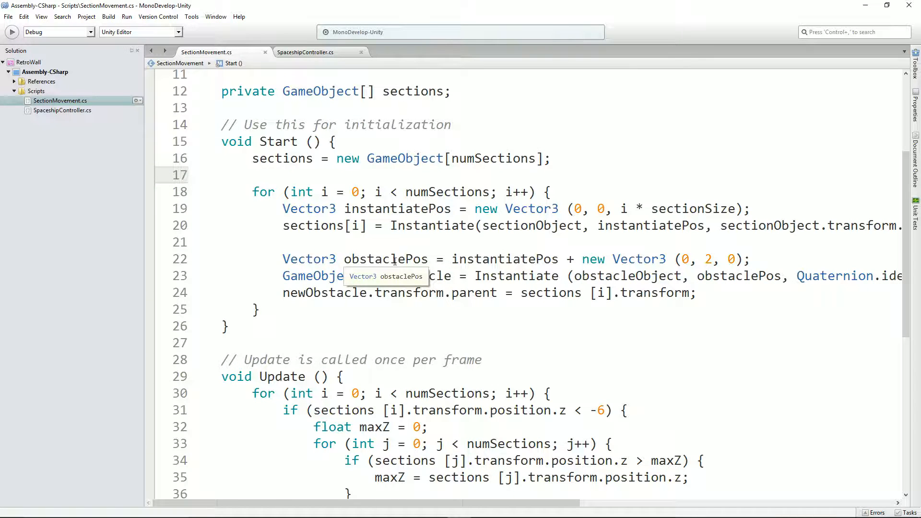
key("Return")
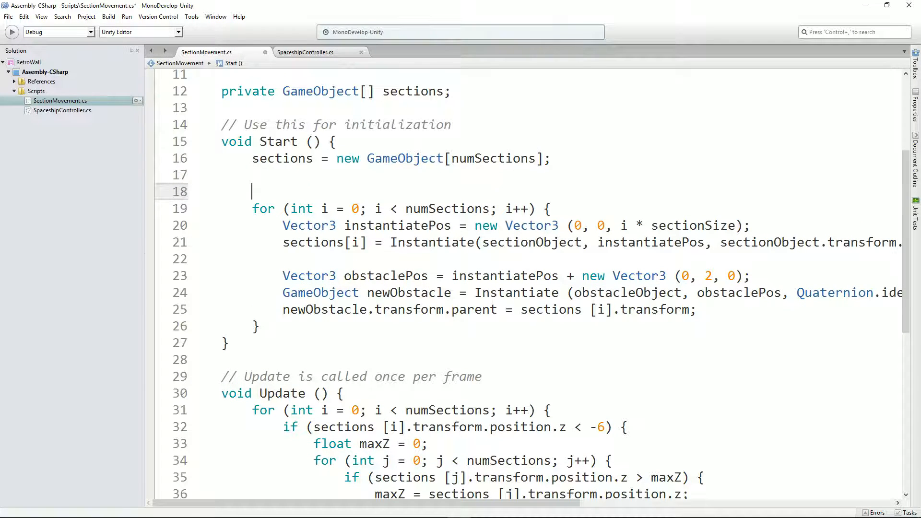
type("Ra")
key("BackSpace")
type("int")
type("randomX")
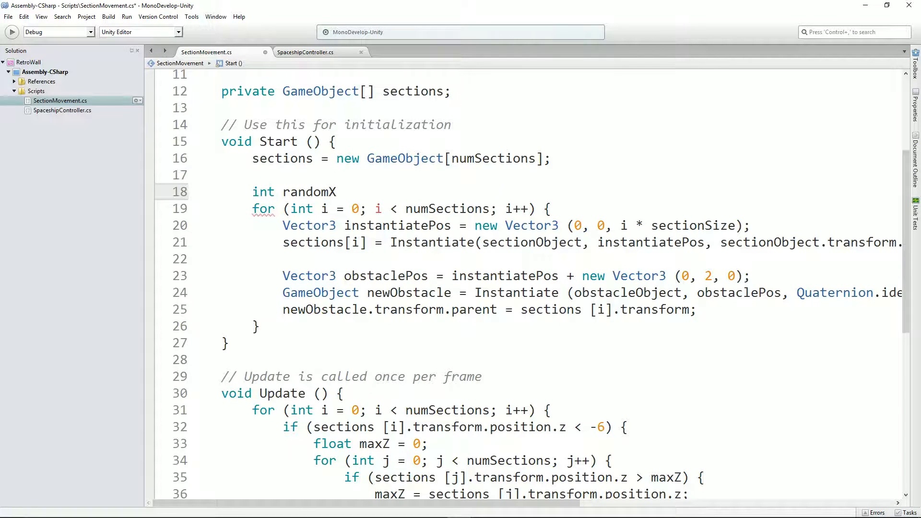
type(" = Random.r")
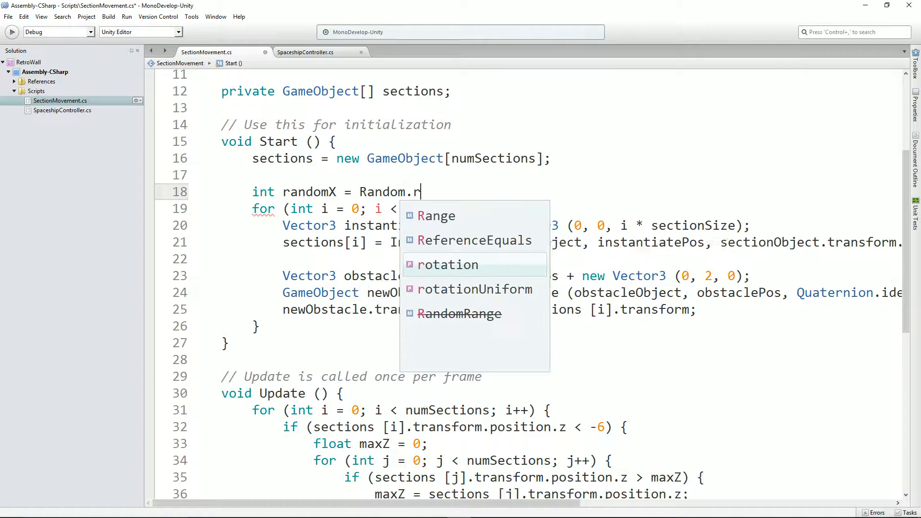
type("a")
key("Return")
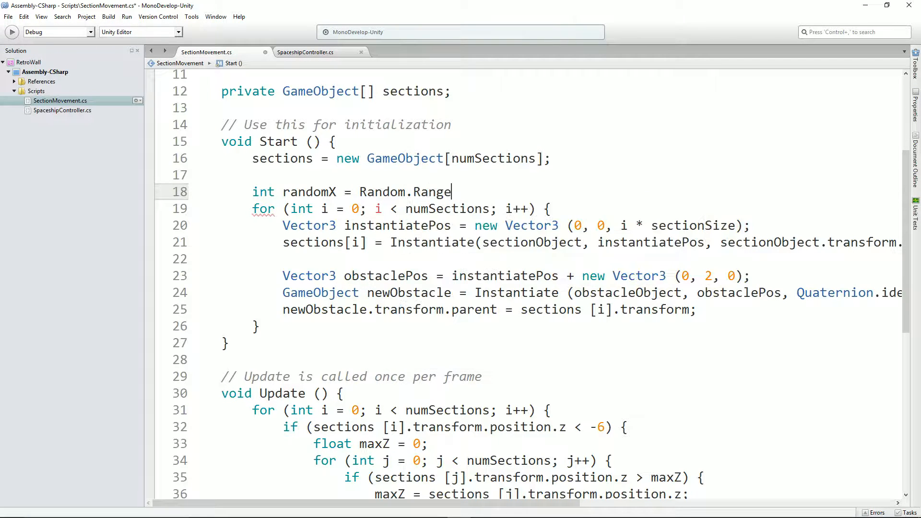
type("(0,")
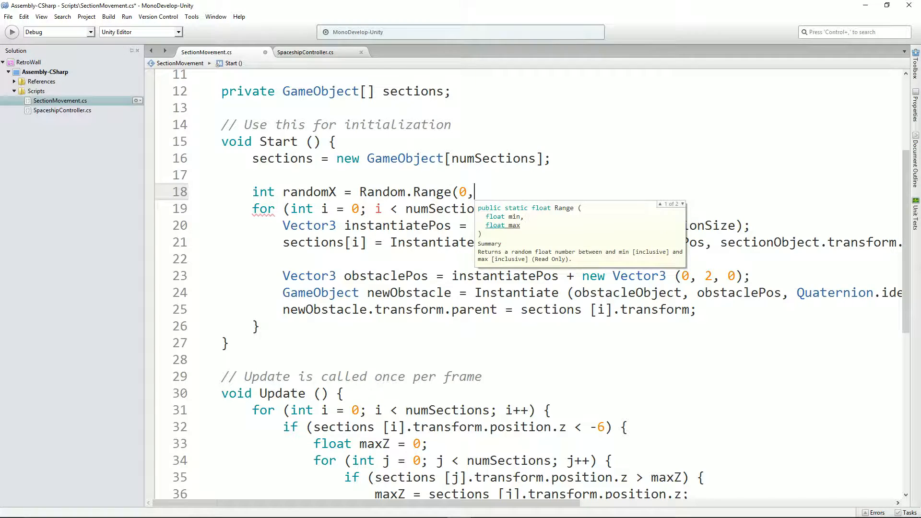
type("5")
key("BackSpace")
type("4);")
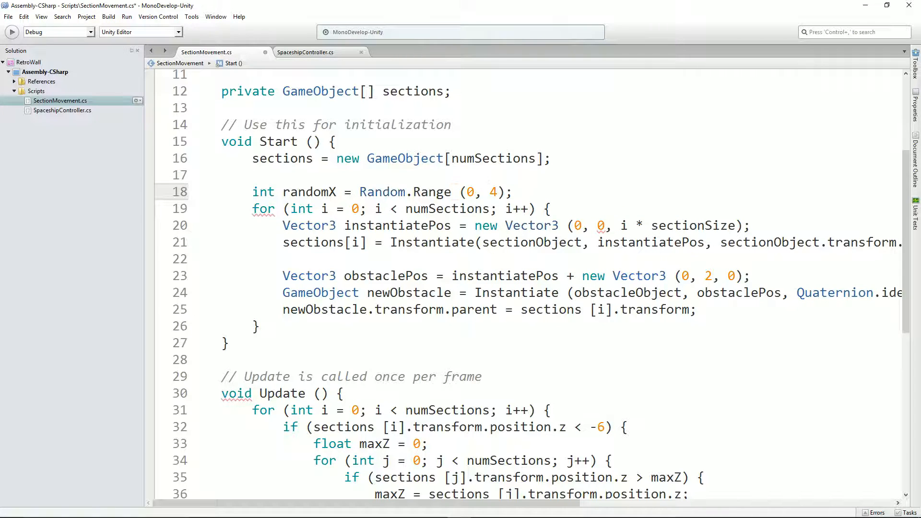
Duplicate the randomX declaration directly below itself, rename the copy randomY, and add a blank line before the for loop.
key("shift+Home")
key("ctrl+c")
key("End")
key("Return")
key("ctrl+v")
key("Home")
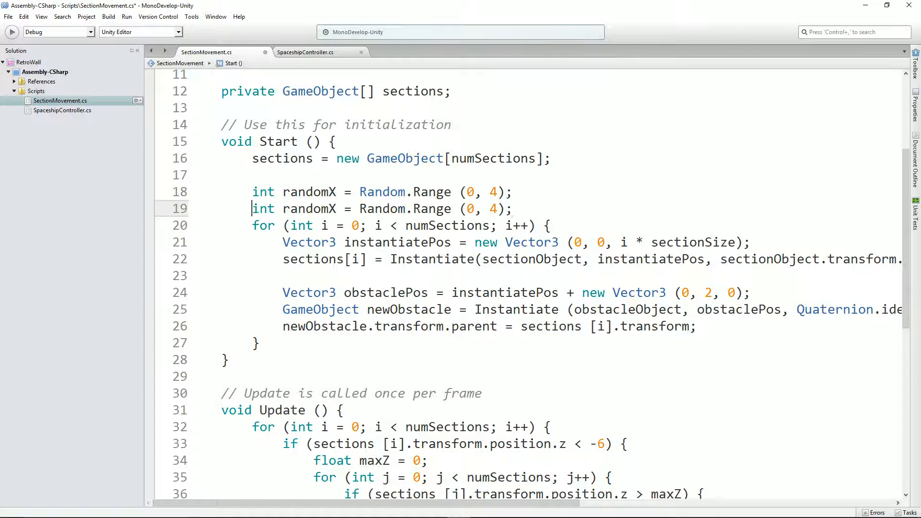
key("ctrl+Right")
key("ctrl+Right")
key("BackSpace")
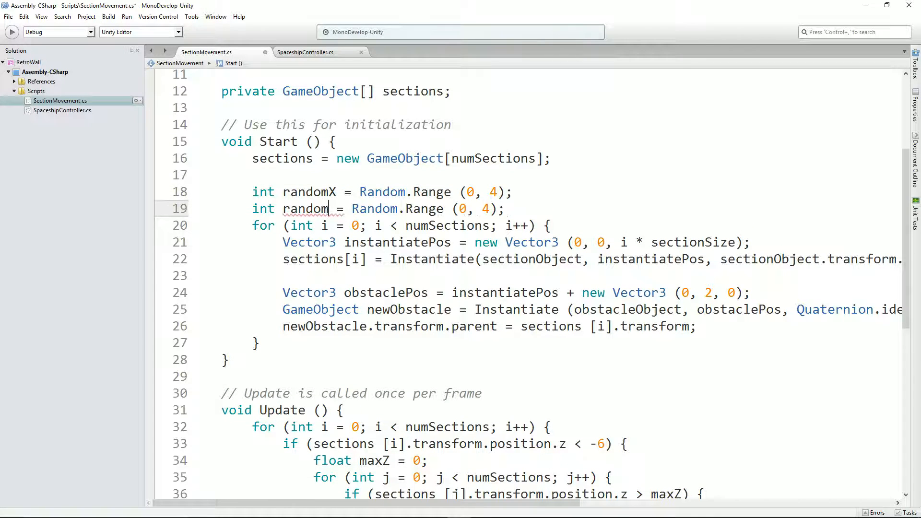
type("Y")
key("End")
key("Return")
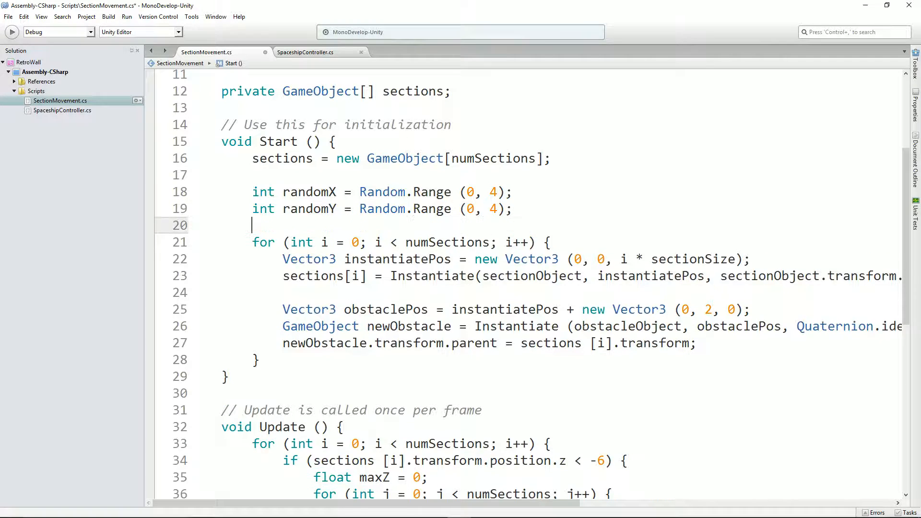
Replace the x component of the Vector3 added in obstaclePos with randomX.
left_click(690, 311)
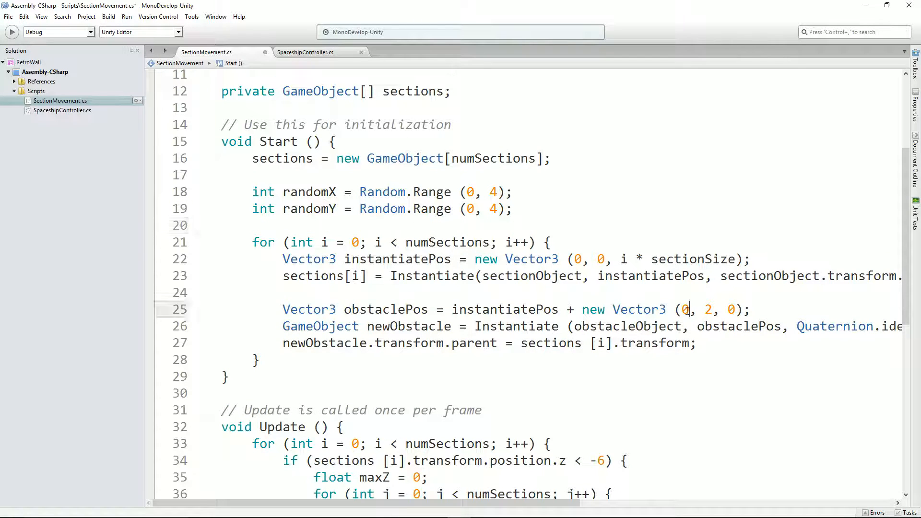
key("Insert")
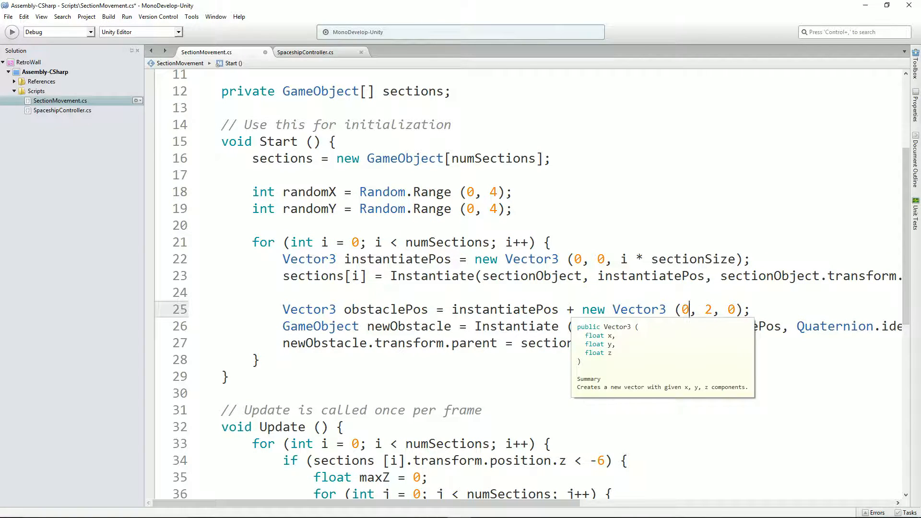
key("BackSpace")
type("random")
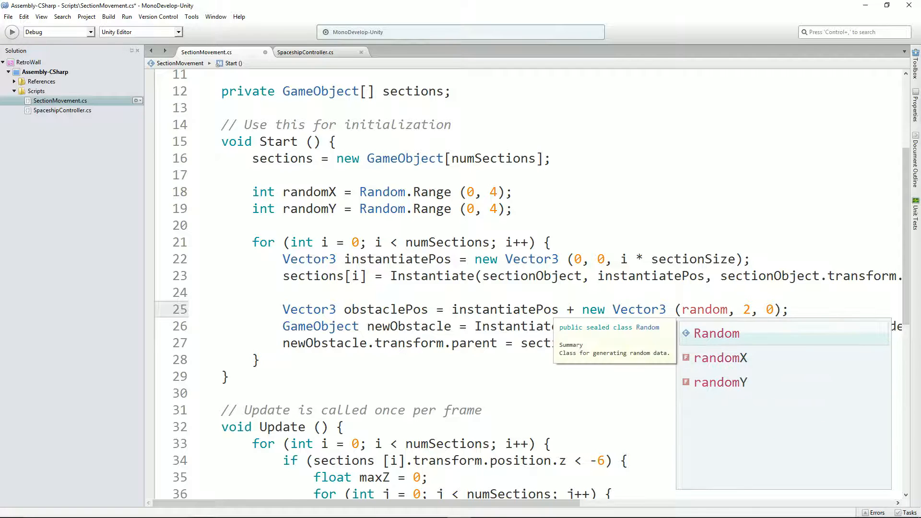
key("Down")
key("Return")
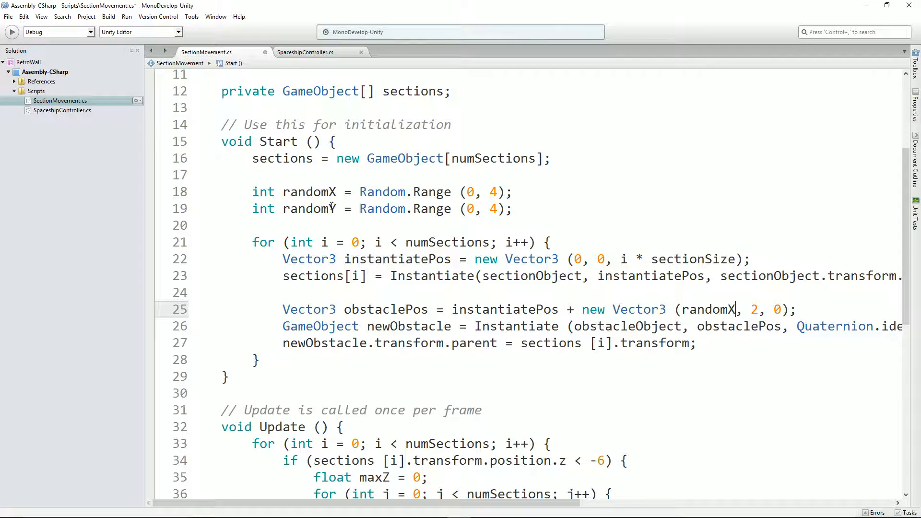
Move the randomX and randomY declarations to the start of Start's for loop body, followed by a blank line.
left_click_drag(513, 208, 169, 203)
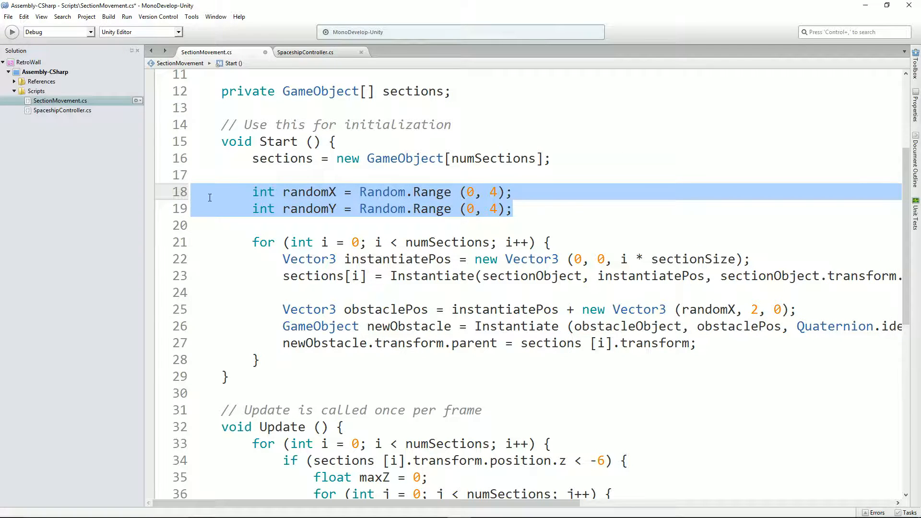
key("ctrl+x")
left_click(555, 224)
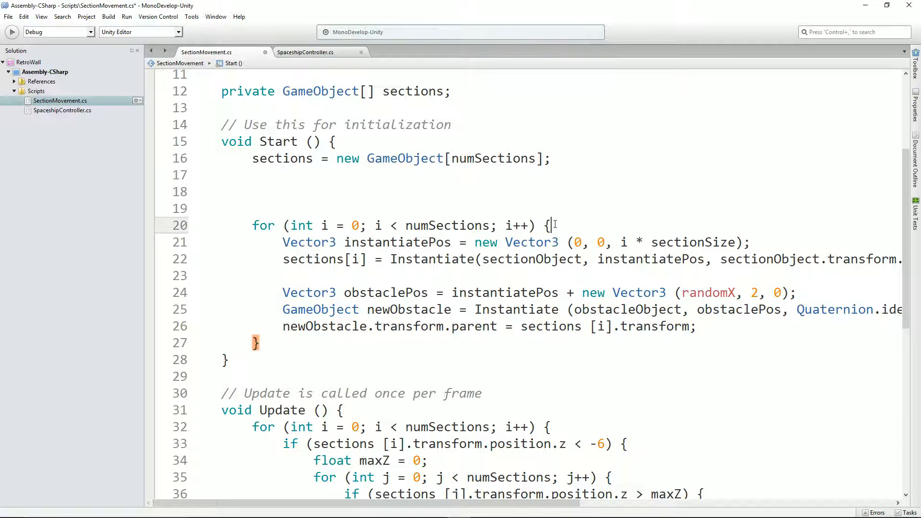
key("ctrl+v")
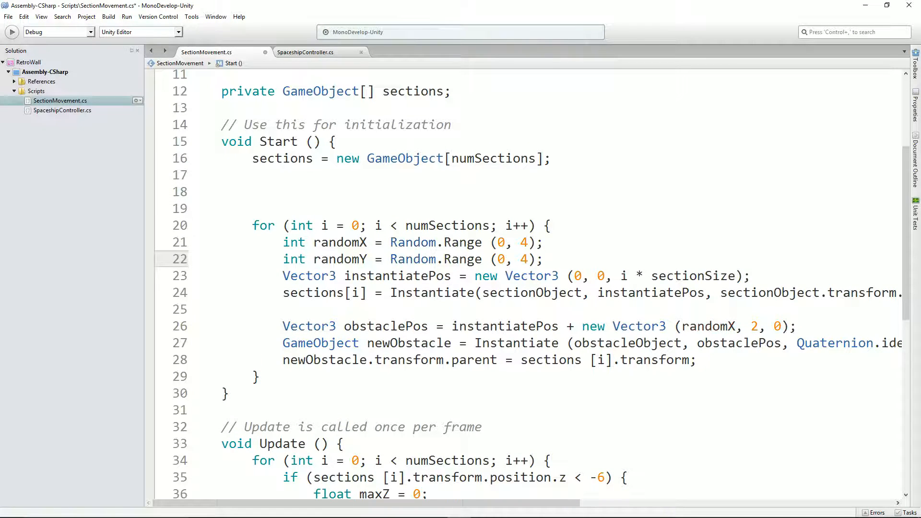
key("Return")
Replace the y component of the obstaclePos offset vector with randomY and save the script.
double_click(756, 344)
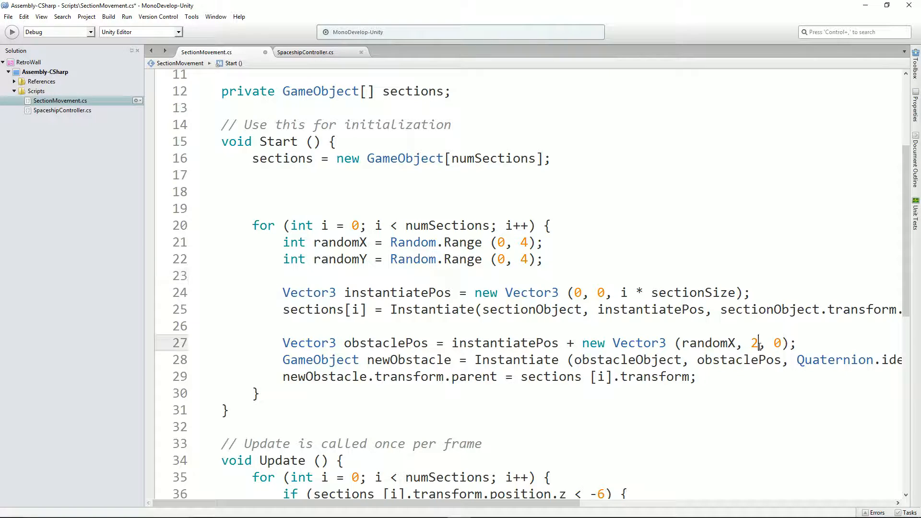
type("random")
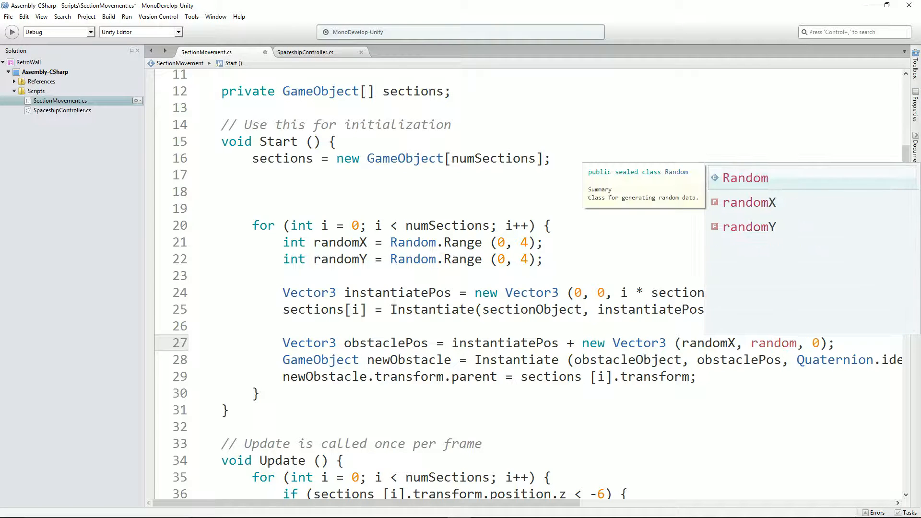
type("Y")
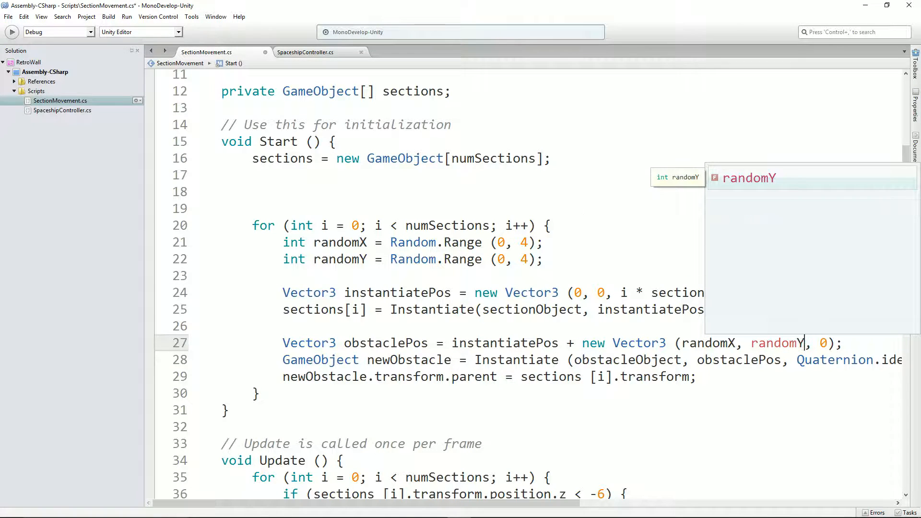
key("ctrl+s")
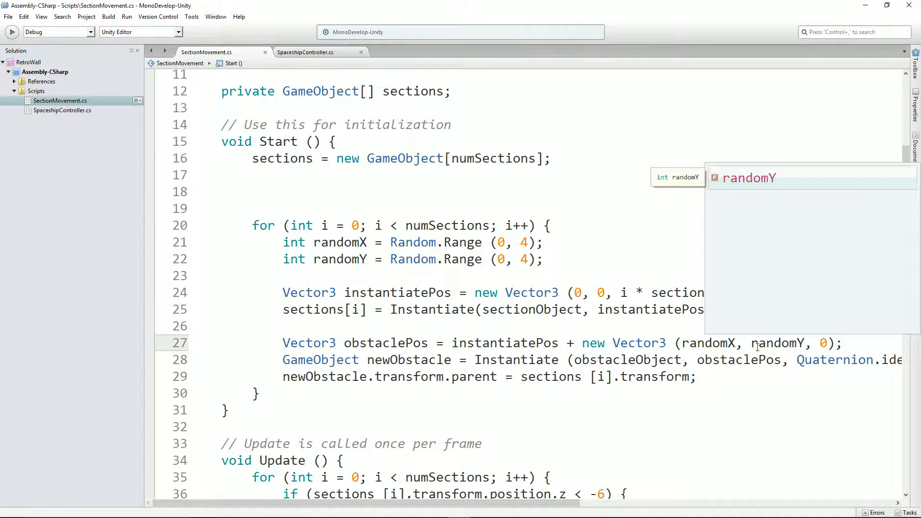
left_click(628, 343)
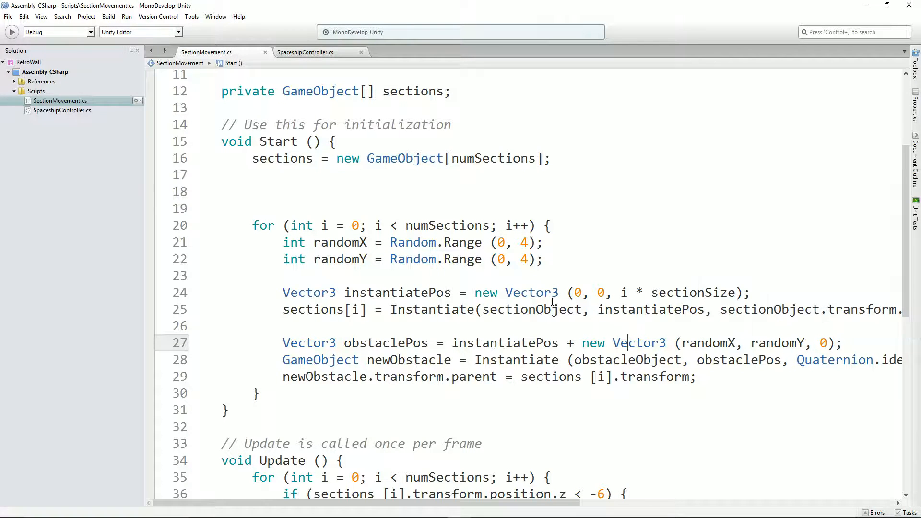
Switch to Unity, play the game, and examine the randomly placed obstacles from above in the Scene view.
key("alt+Tab")
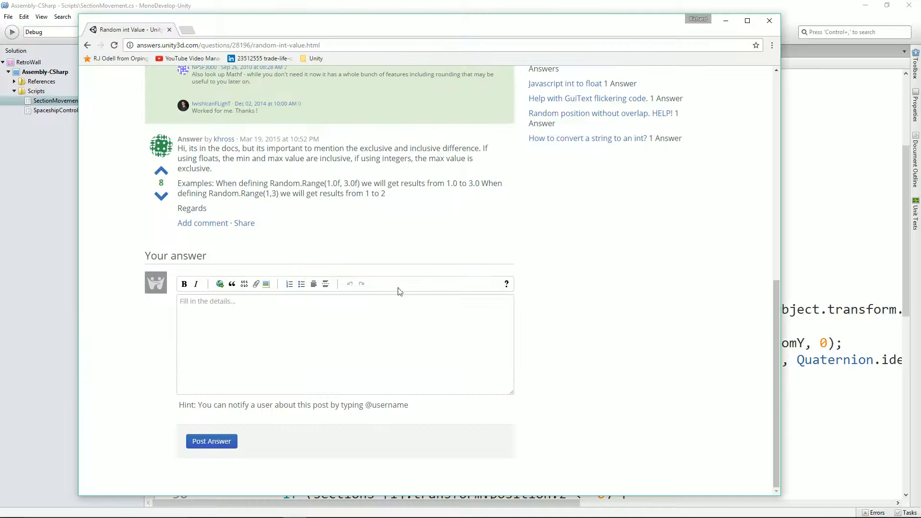
key("alt+Tab")
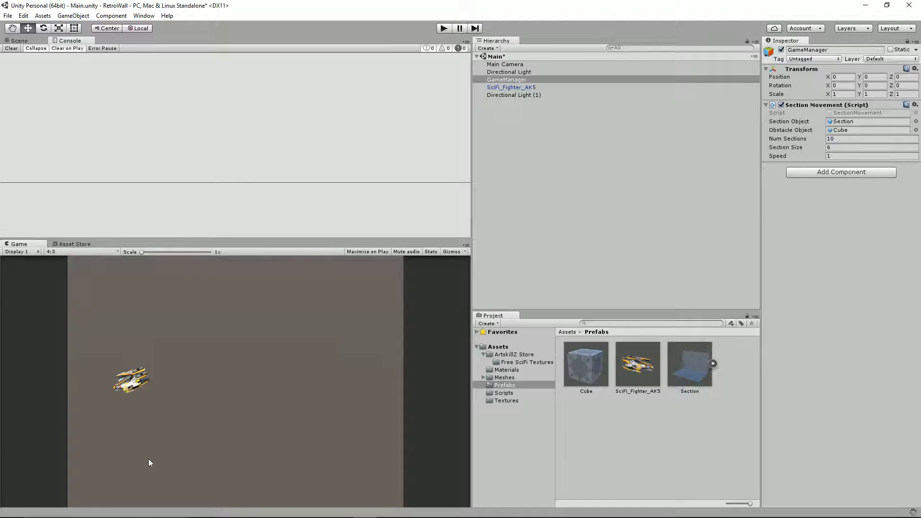
left_click(443, 29)
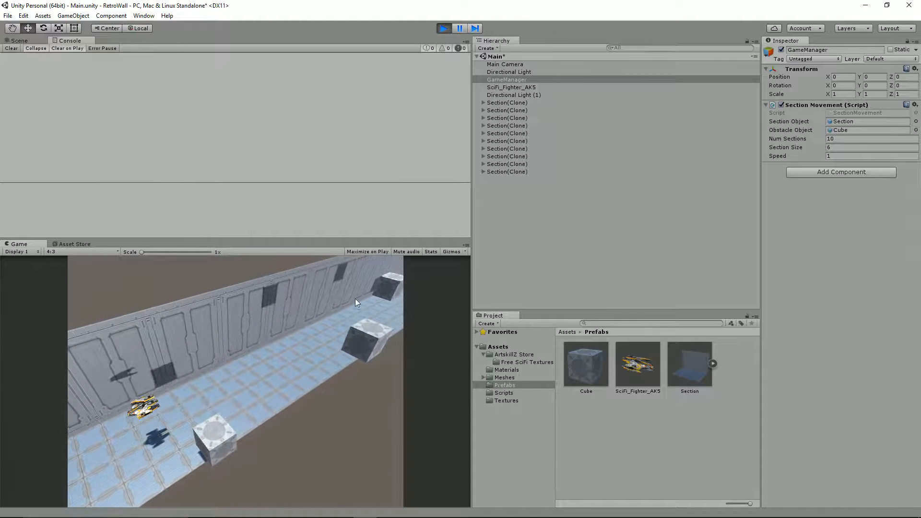
left_click(17, 40)
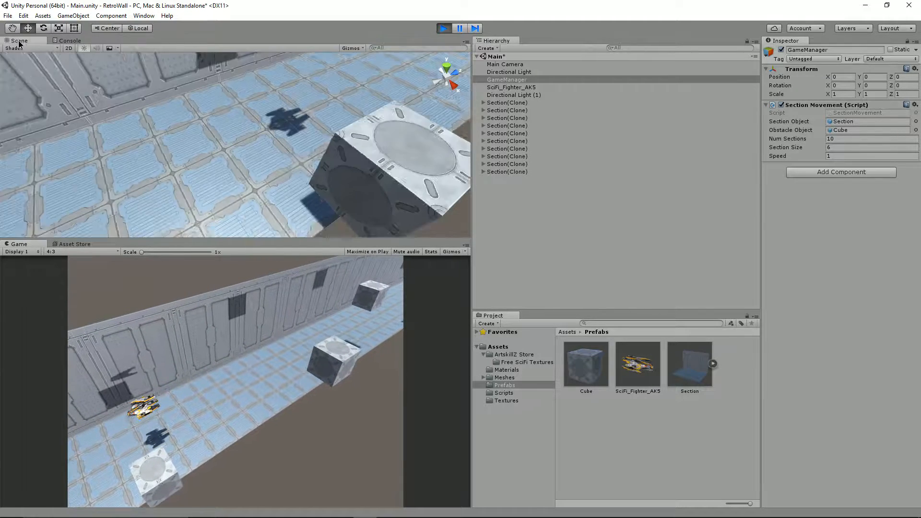
scroll(264, 113, "down", 3)
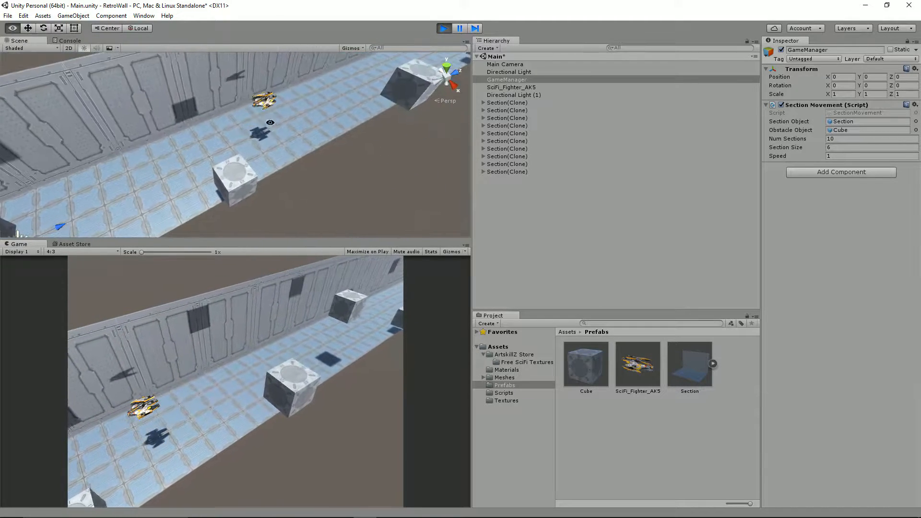
left_click_drag(265, 113, 362, 192, "alt")
scroll(323, 111, "down", 5)
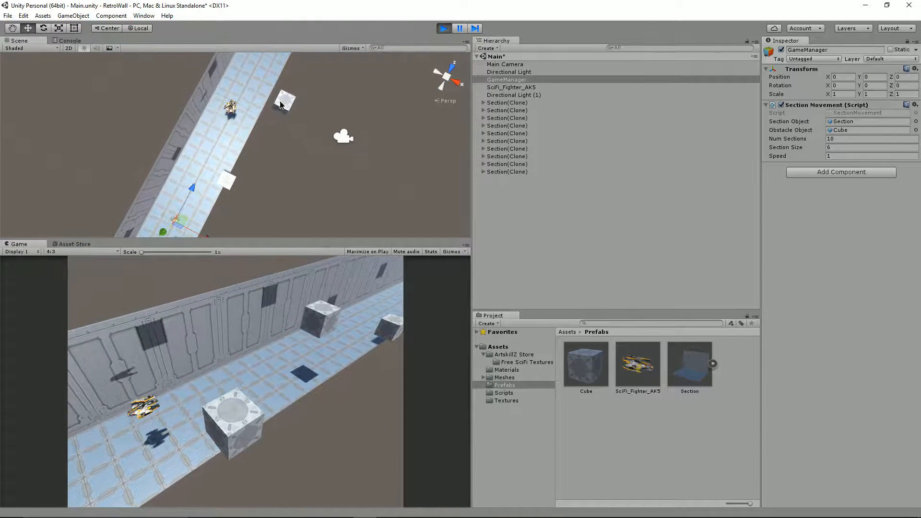
Select an obstacle cube in the running scene and shift it over the corridor floor to about X 0.1.
left_click(286, 105)
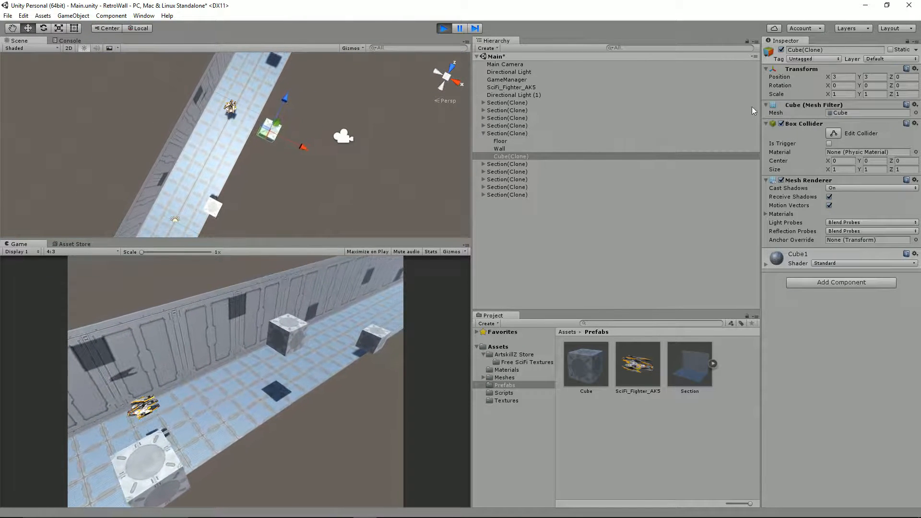
left_click_drag(376, 212, 437, 156, "alt")
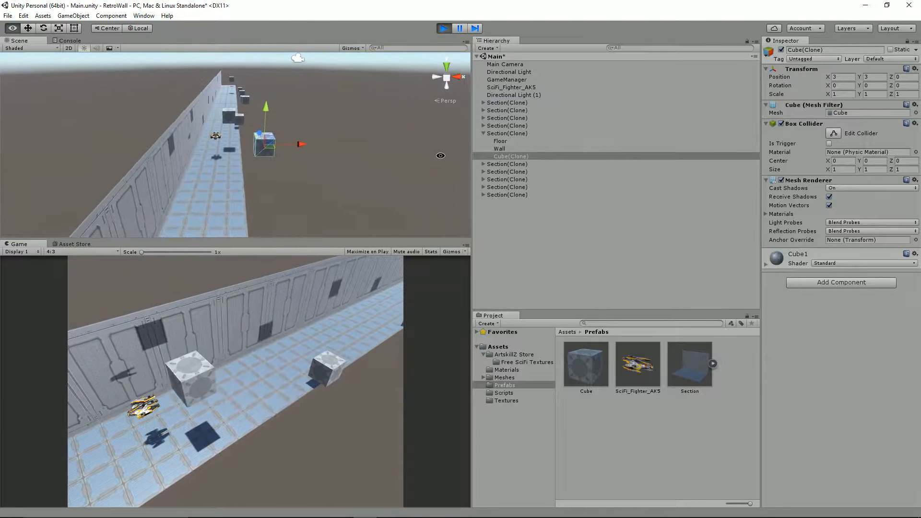
left_click_drag(304, 152, 251, 159)
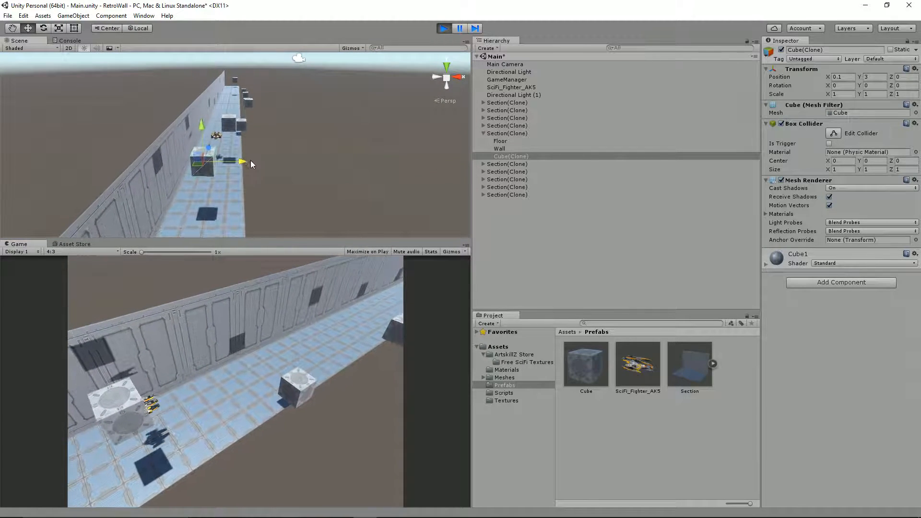
left_click(250, 161)
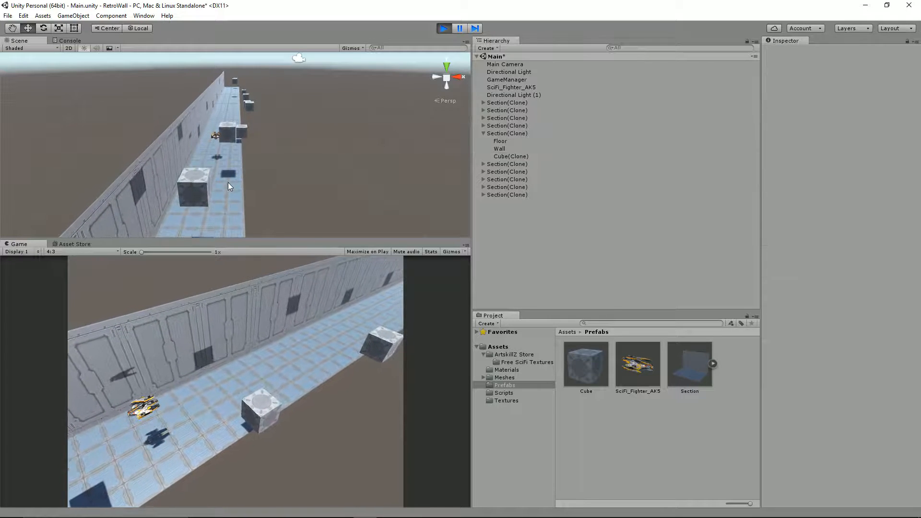
left_click(186, 193)
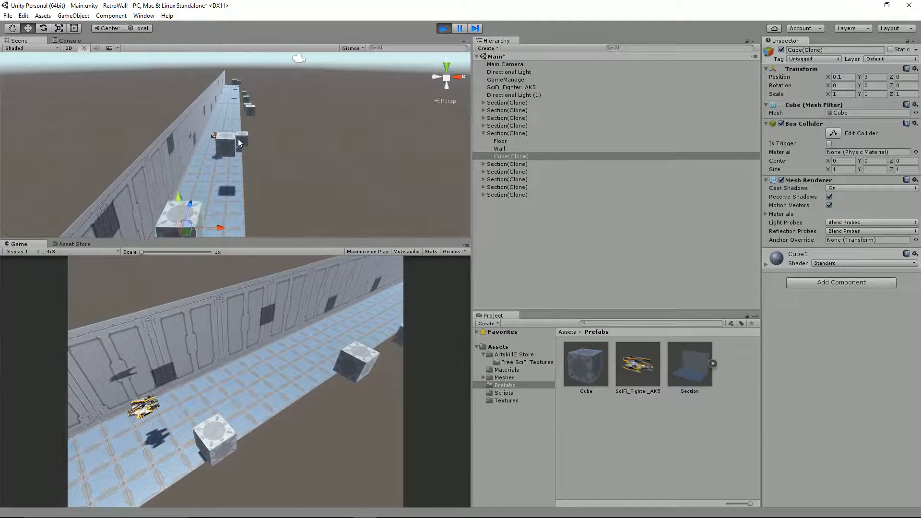
Inspect another obstacle cube's position, compare the cubes with the corridor floor from overhead, and stop the game.
left_click(258, 107)
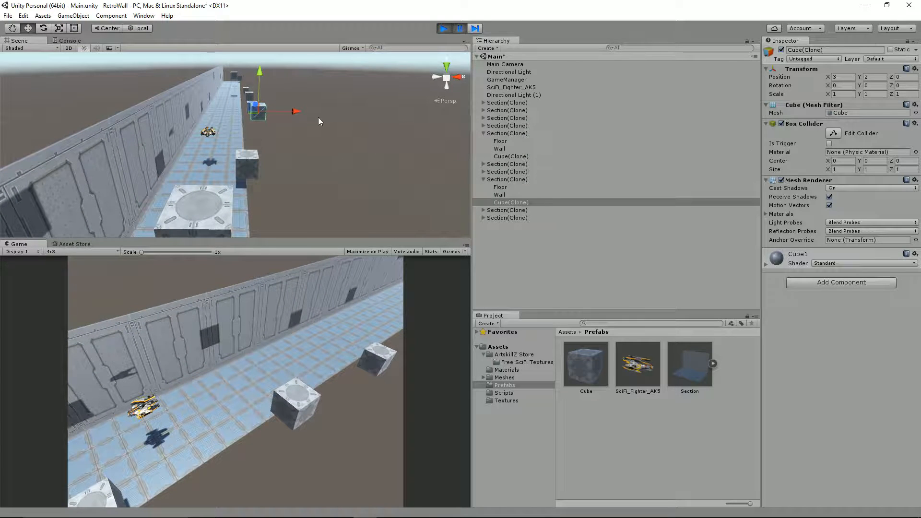
left_click_drag(299, 114, 239, 185, "alt")
left_click(269, 98)
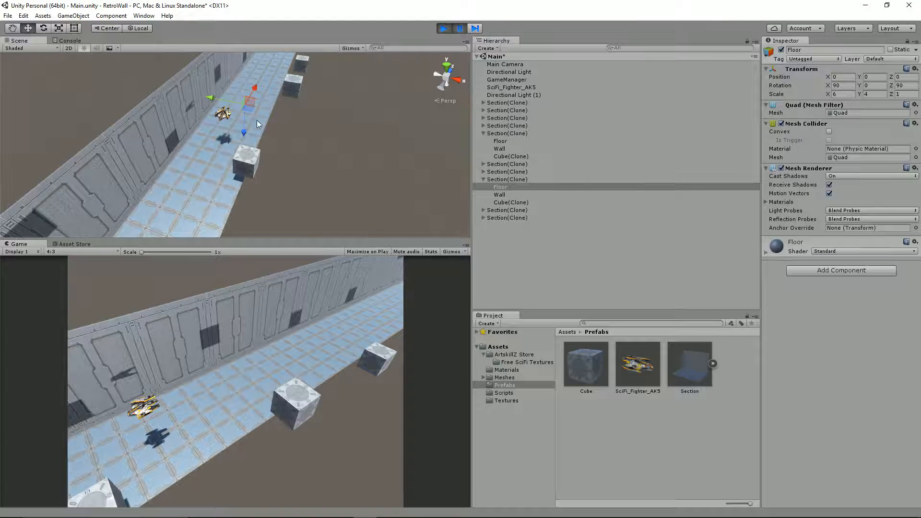
mouse_move(266, 99)
left_mouse_down("alt")
mouse_move(285, 117)
mouse_move(294, 153)
mouse_move(294, 129)
mouse_move(581, 103)
mouse_move(408, 99)
mouse_move(432, 137)
mouse_move(294, 165)
mouse_move(293, 175)
mouse_move(298, 165)
left_mouse_up("alt")
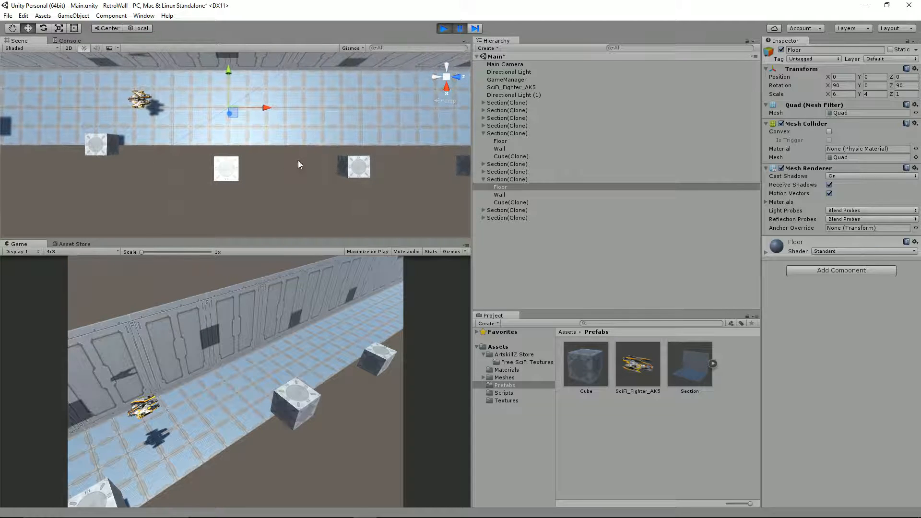
left_click(447, 27)
Return to the SectionMovement script in MonoDevelop and replace obstaclePos with instantiatePos in the newObstacle Instantiate call.
key("alt+Tab")
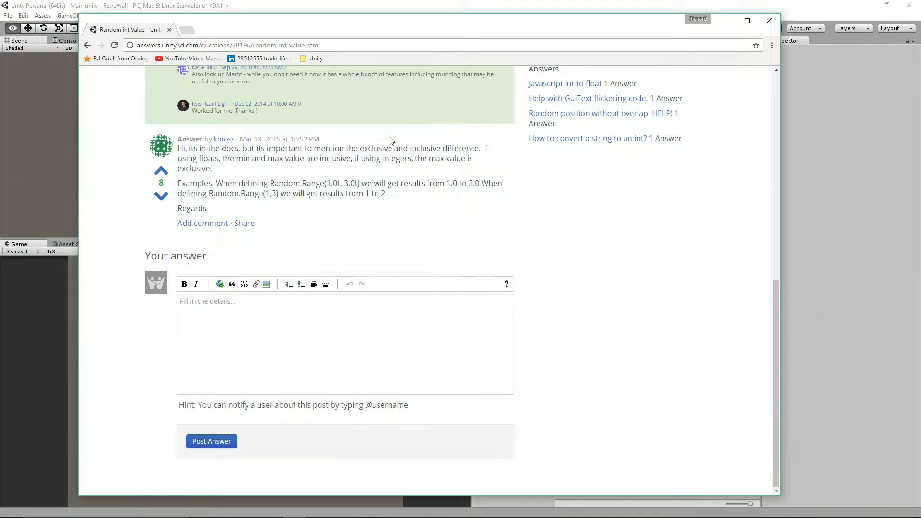
key("alt+Tab")
key("alt+Tab")
key("Tab")
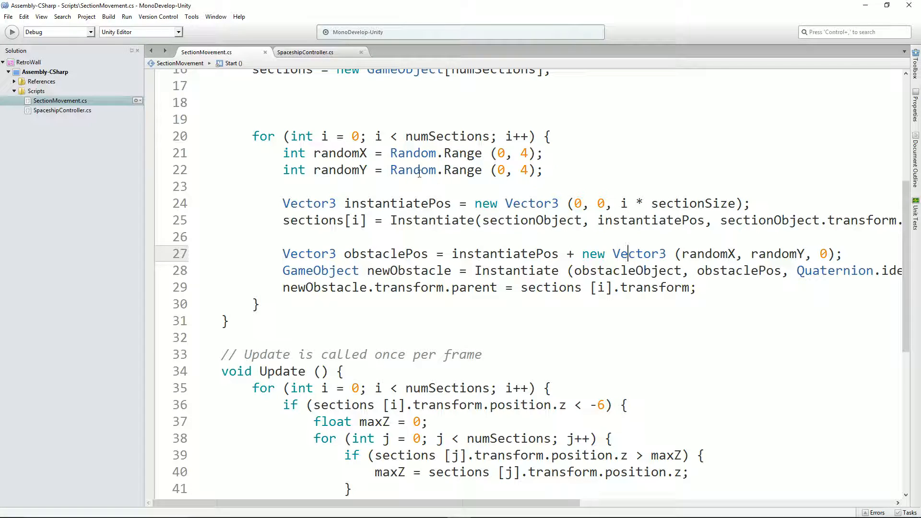
scroll(645, 275, "down", 1)
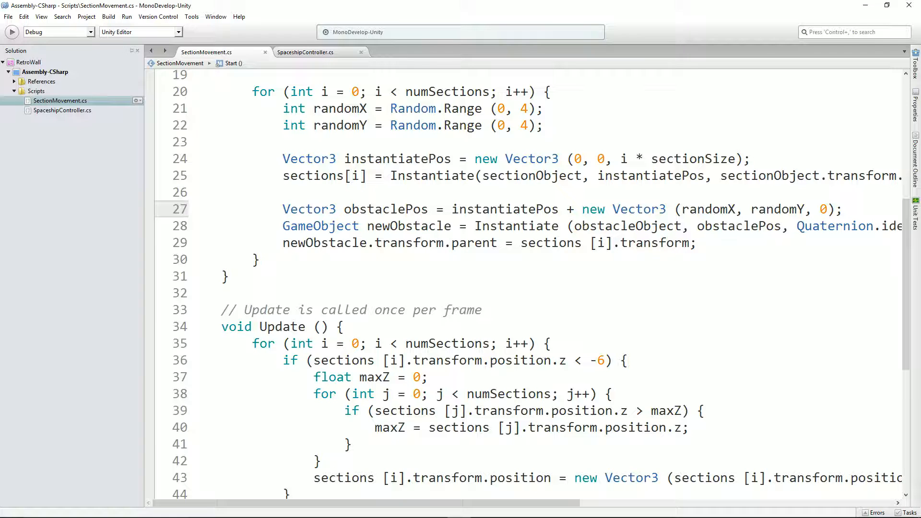
double_click(736, 226)
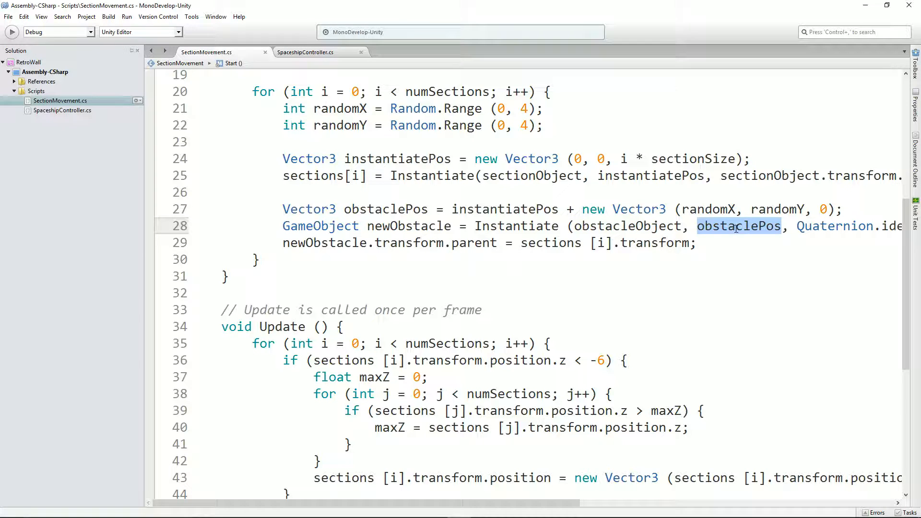
type("instantiate")
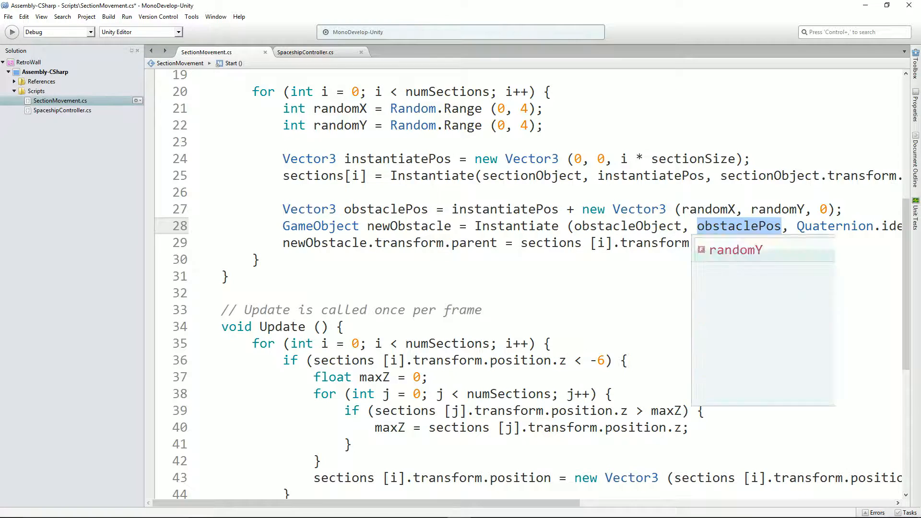
type("Pos")
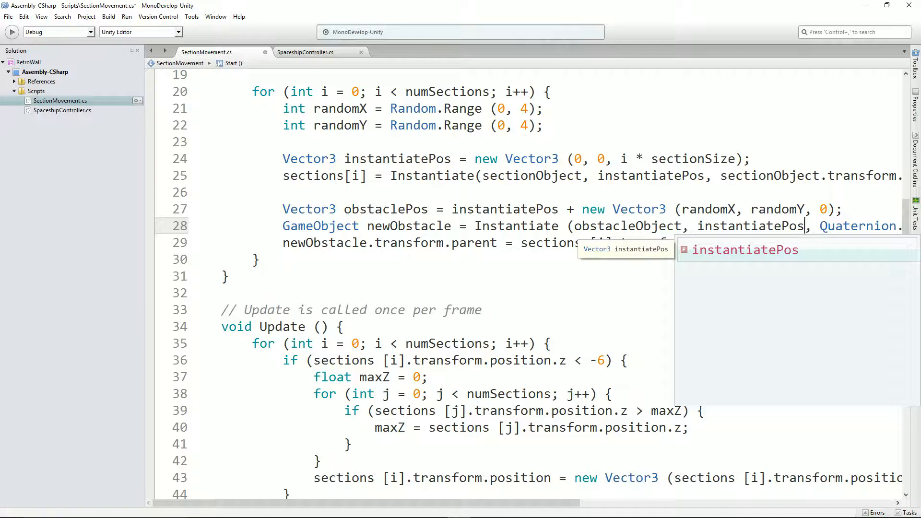
Delete the obstaclePos declaration line above the newObstacle Instantiate call.
key("Escape")
key("Up")
key("Home")
key("shift+End")
key("Delete")
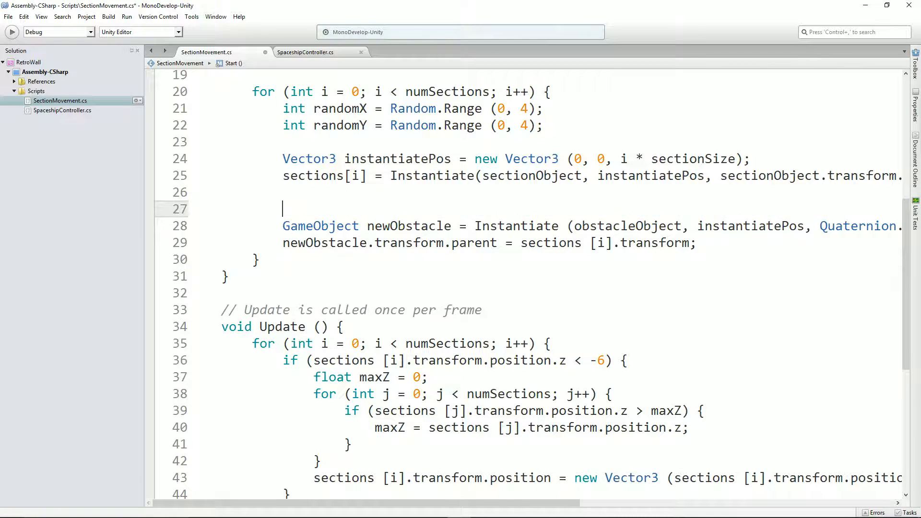
key("Delete")
key("Delete")
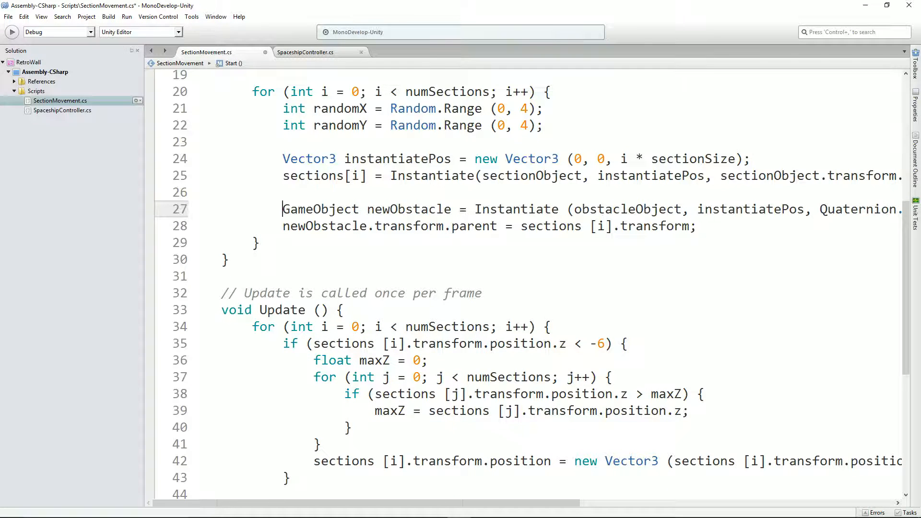
Below the newObstacle Instantiate call, begin a statement that adds a new Vector3 to newObstacle.transform.position with +=.
key("End")
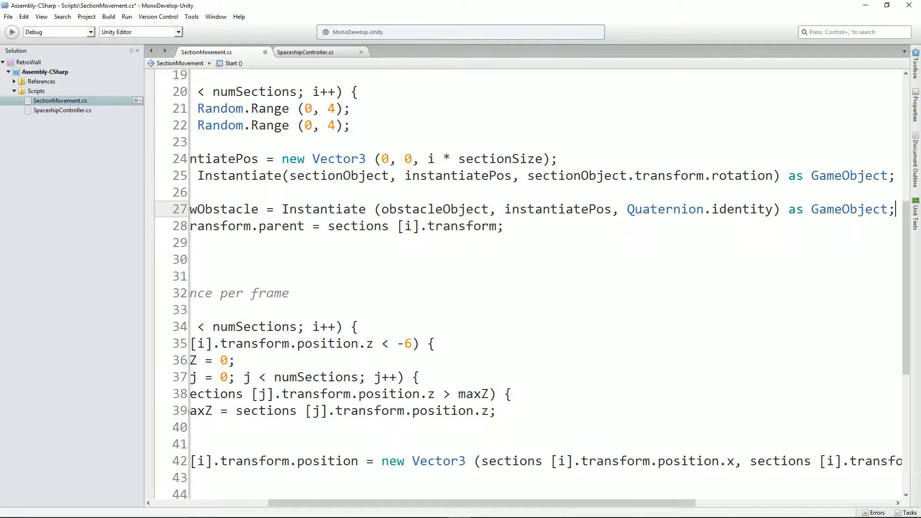
key("Return")
key("Up")
key("End")
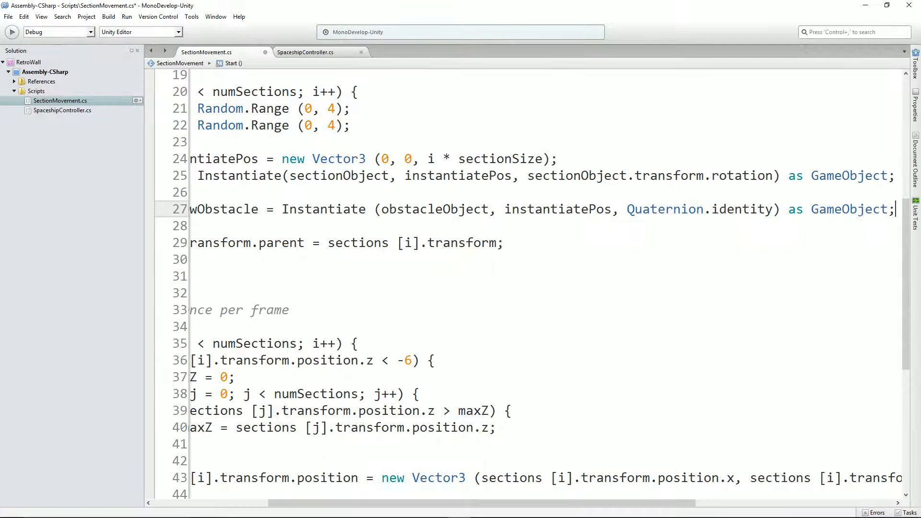
key("Return")
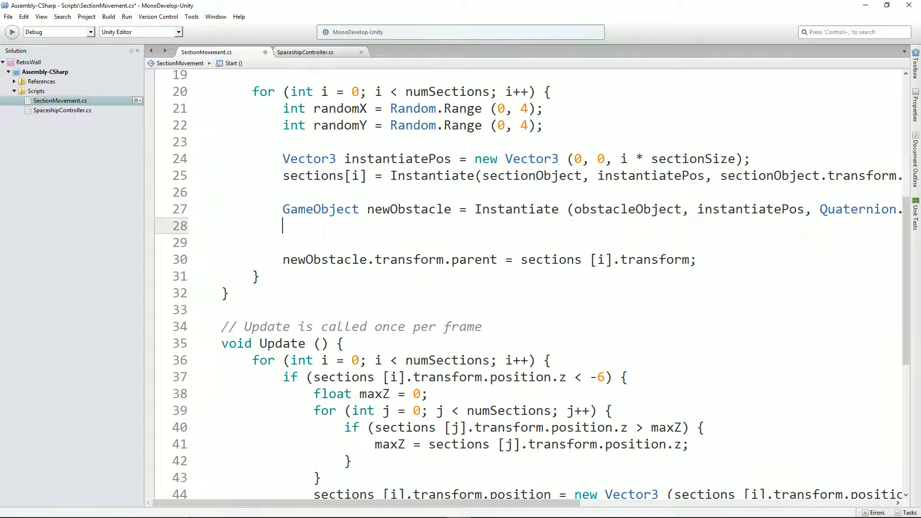
type("new")
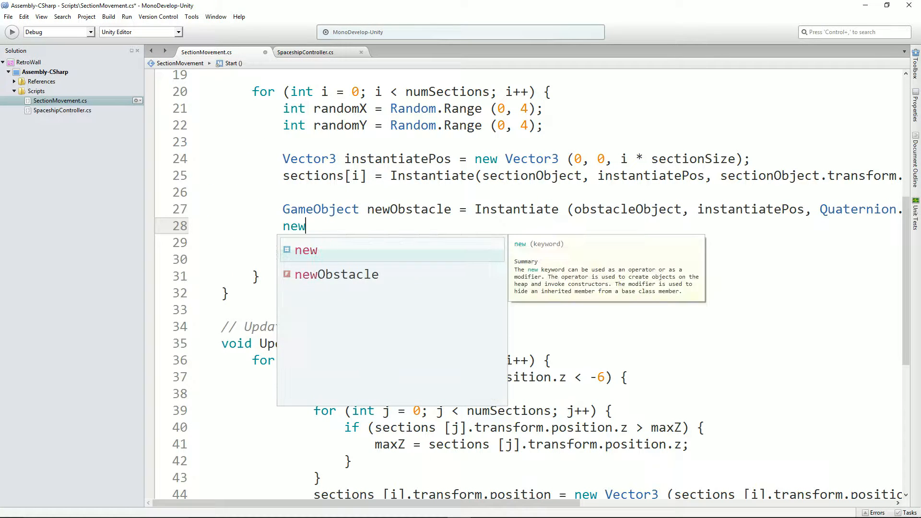
type("Obstacle.tra")
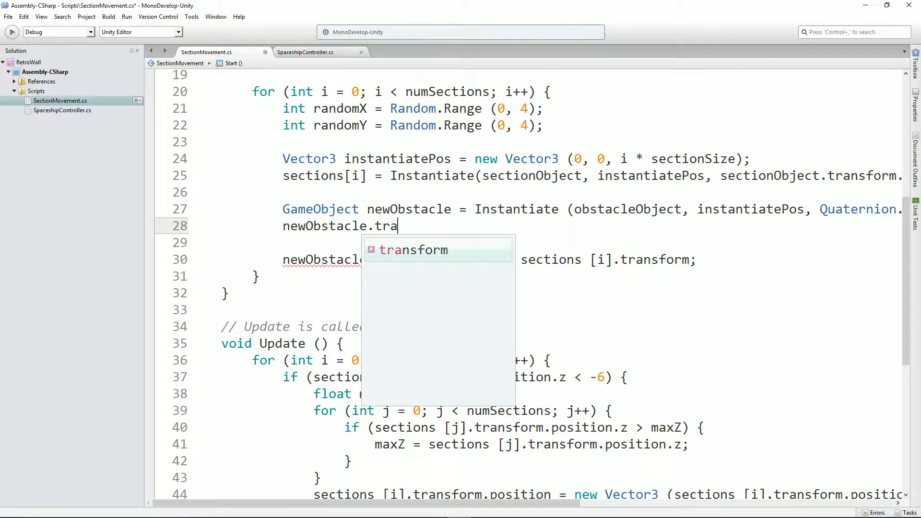
type("nsform.position +-")
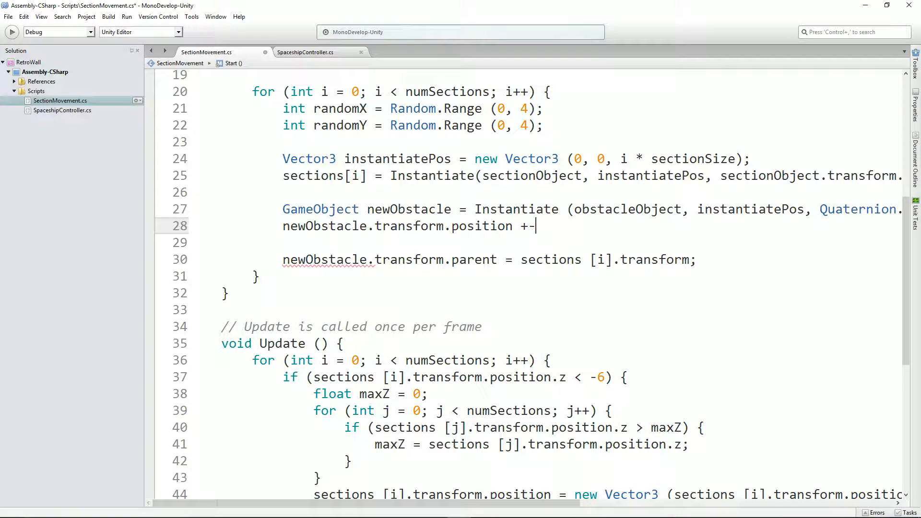
key("BackSpace")
type("= new Veco")
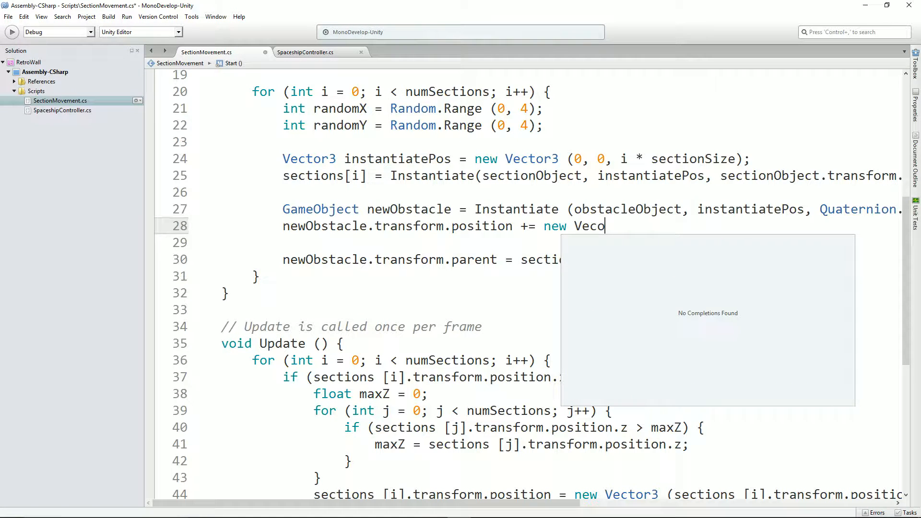
key("BackSpace")
type("tor3")
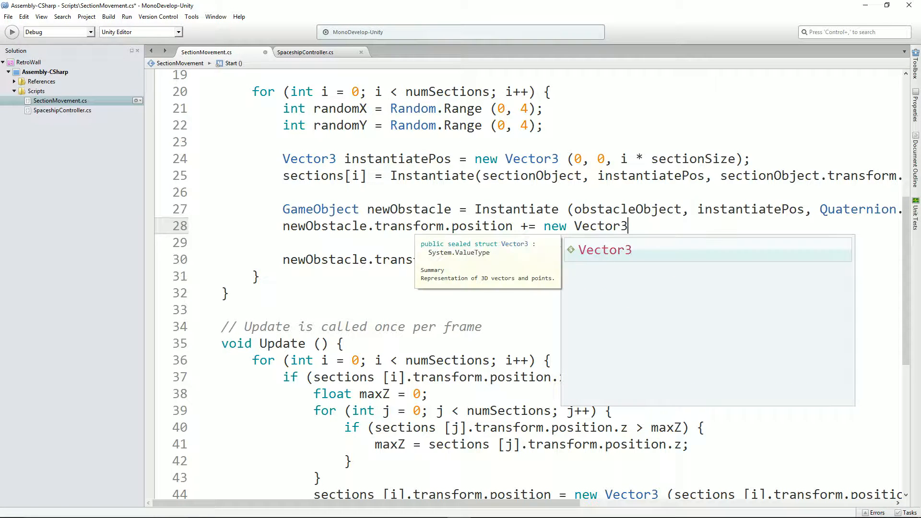
Complete the added Vector3 with the arguments randomX, randomY and 0, and end the statement.
type("(random")
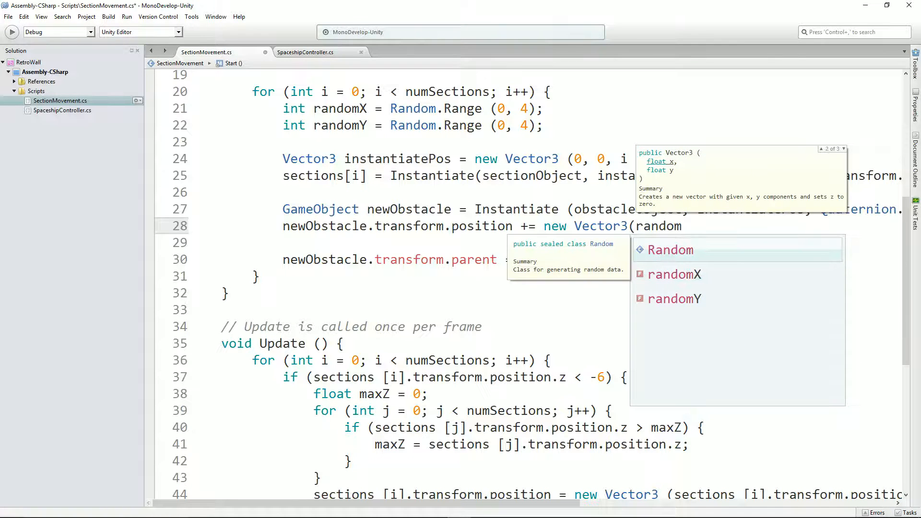
key("Down")
key("Return")
type(", ")
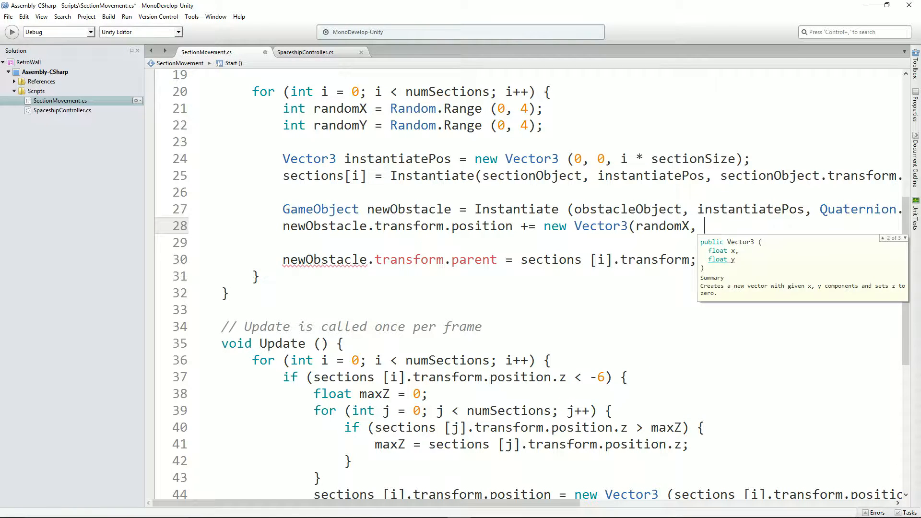
type("ran")
key("Down")
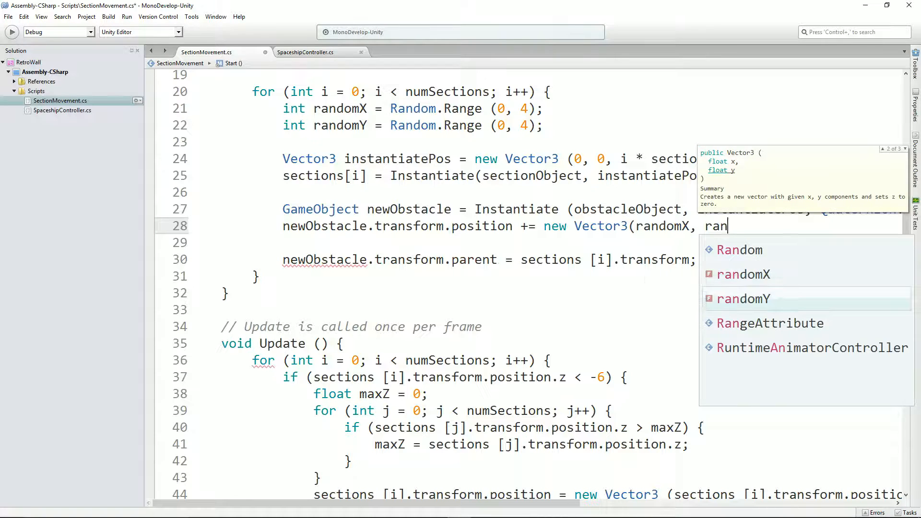
key("Return")
type(", 0);")
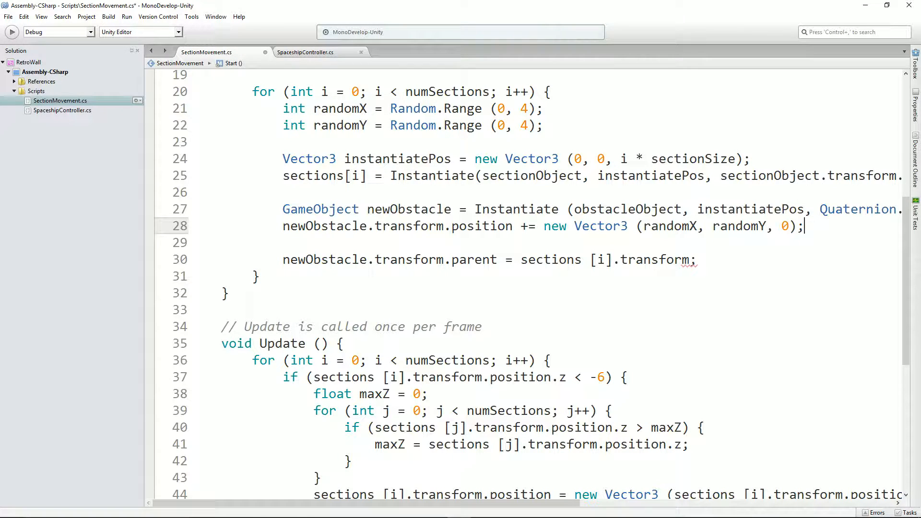
Remove the newObstacle.transform.parent line and the blank line above it, and save the script.
key("Return")
key("Down")
key("End")
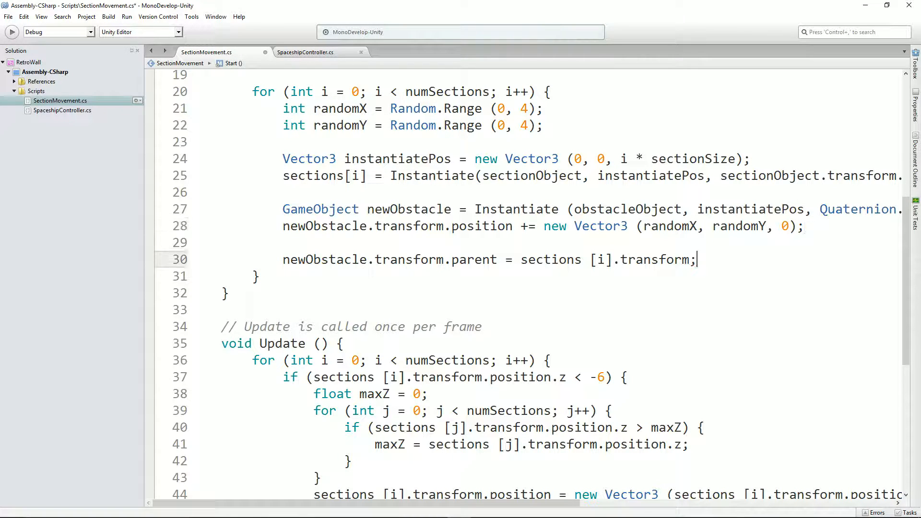
key("shift+Home")
key("shift+Home")
key("BackSpace")
key("BackSpace")
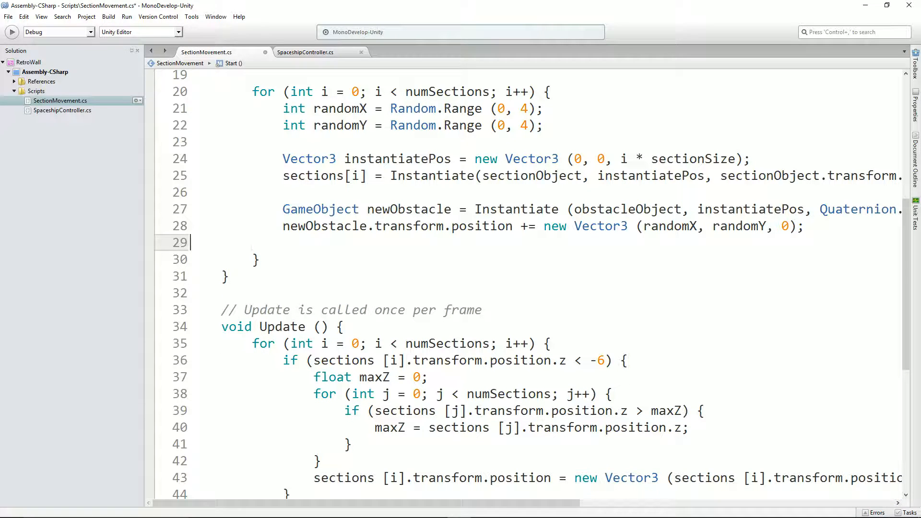
key("BackSpace")
key("ctrl+s")
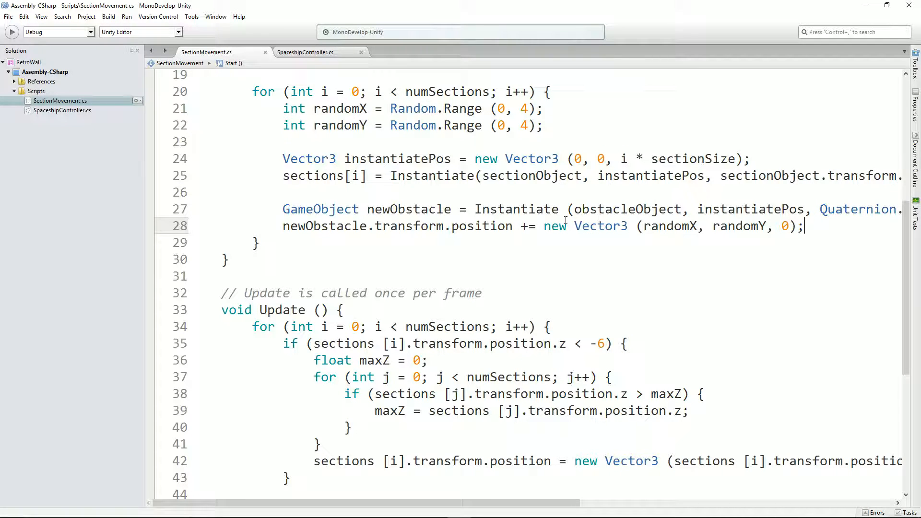
Switch to Unity, play the game, and move an obstacle cube in the running scene against the wall to X -1.5.
key("alt+Tab")
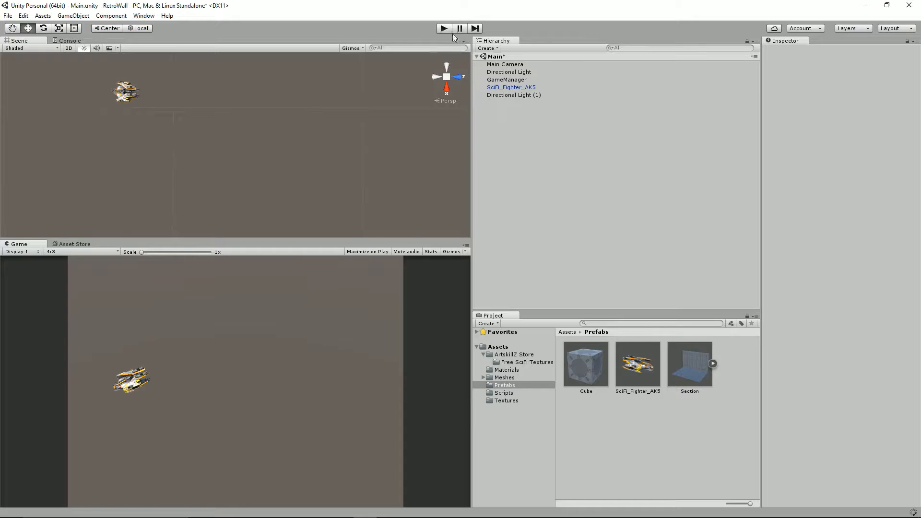
left_click(444, 29)
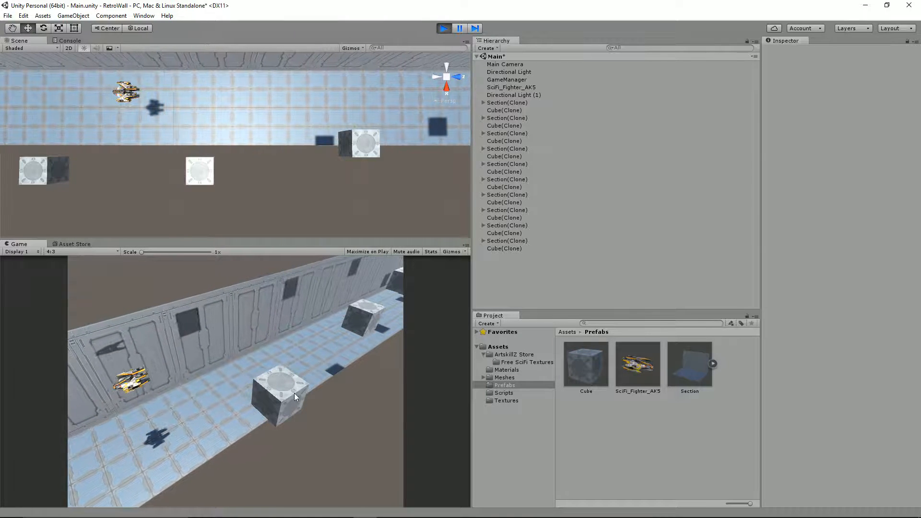
left_click(200, 170)
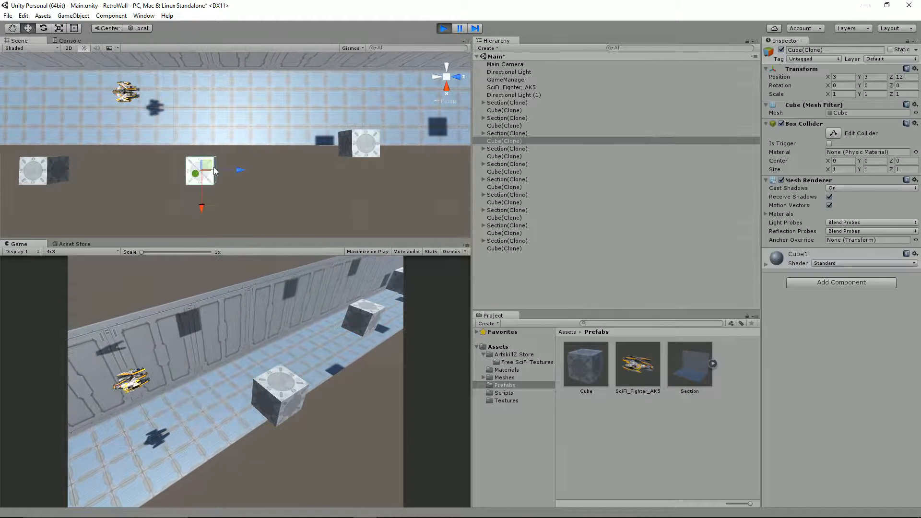
left_click_drag(272, 191, 345, 77, "alt")
left_click_drag(292, 140, 221, 142, "alt")
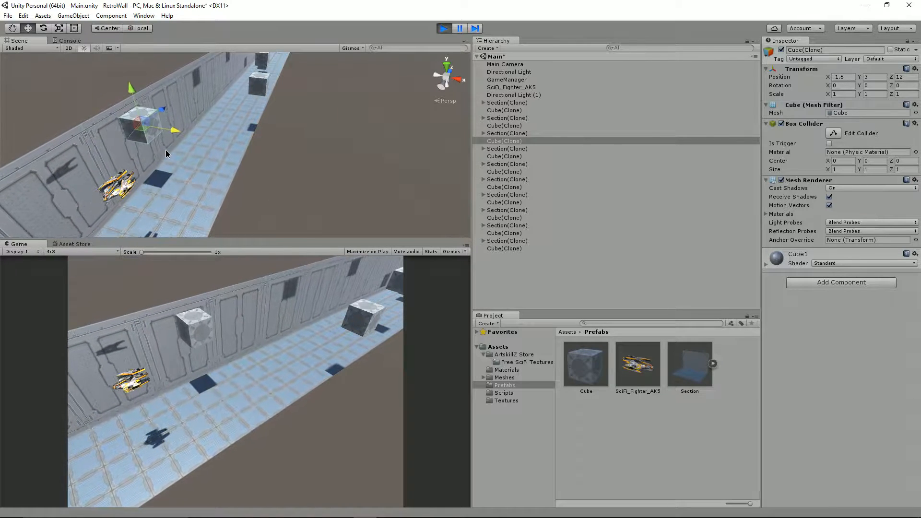
Stop the game, return to the SectionMovement script in MonoDevelop, and change the obstacle's X offset to randomX/2.
left_click(443, 28)
key("alt+Tab")
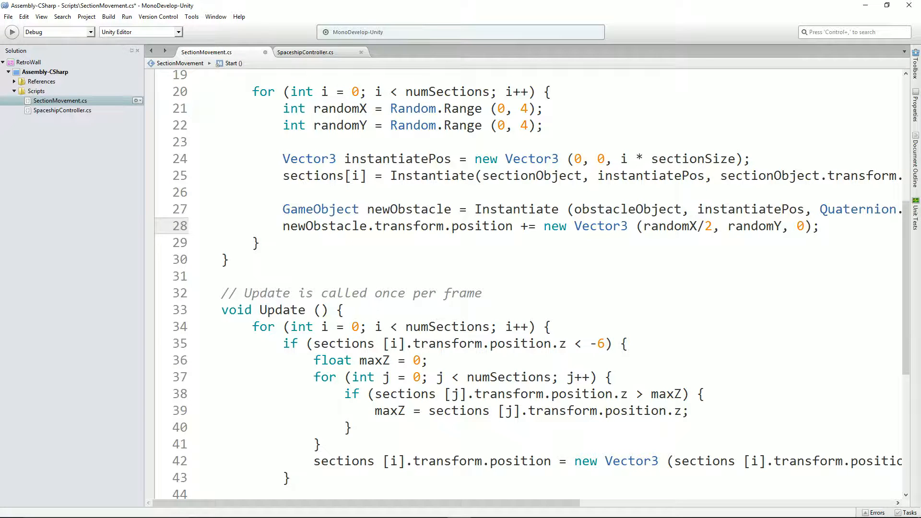
Save the script, play the game in Unity, and examine the obstacles' placement in the corridor from several angles before stopping it.
key("alt+Tab")
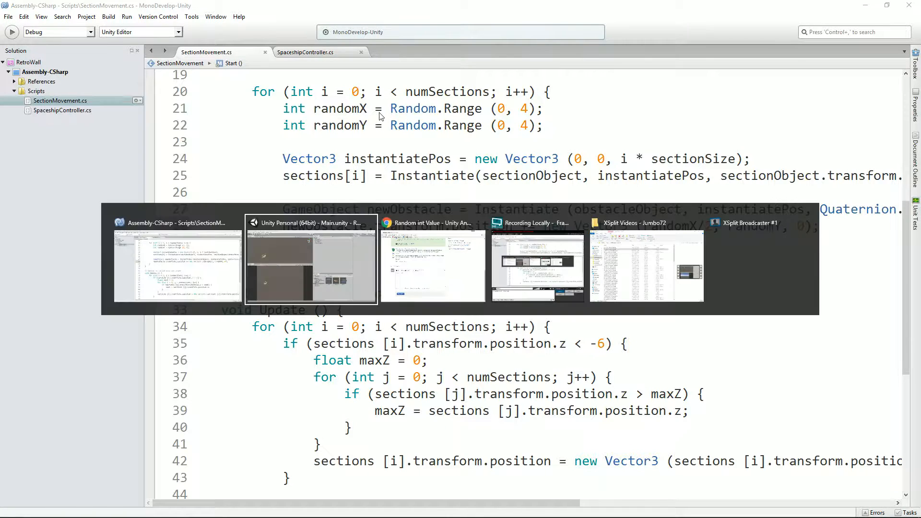
left_click(444, 29)
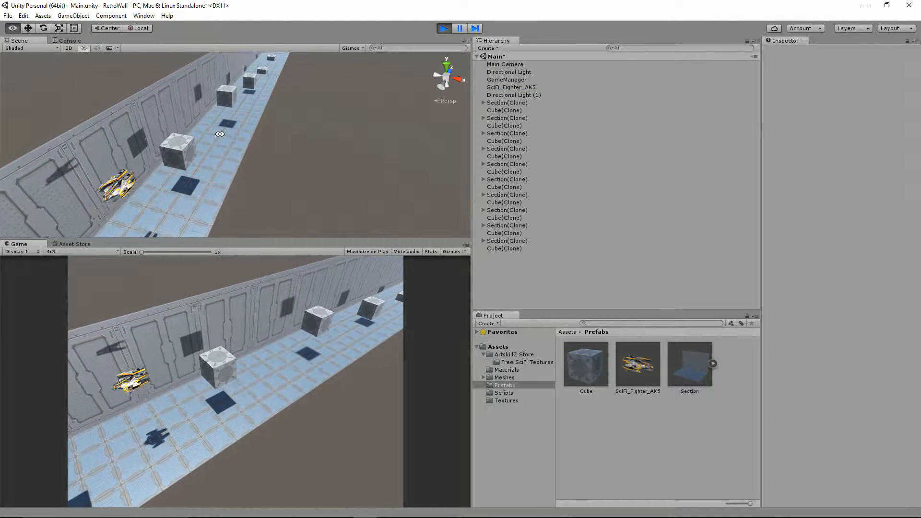
left_click_drag(239, 176, 187, 110, "alt")
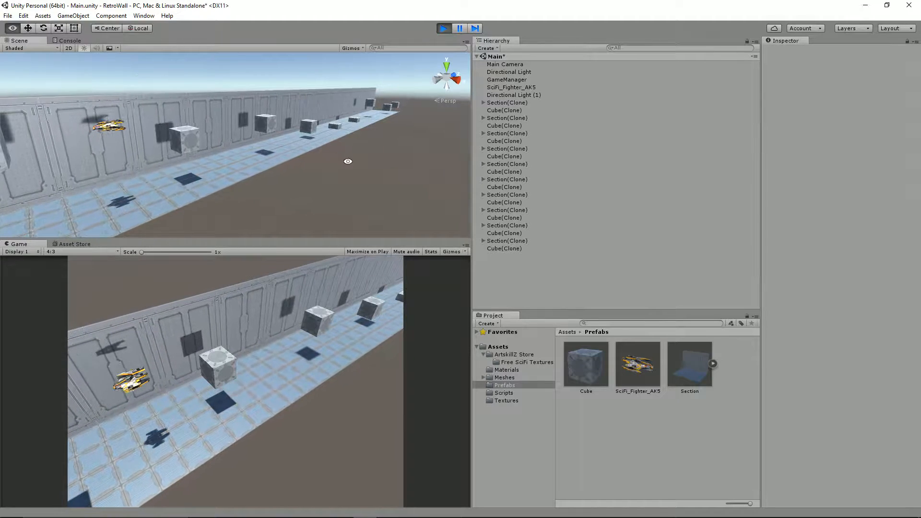
left_click_drag(329, 133, 776, 202, "alt")
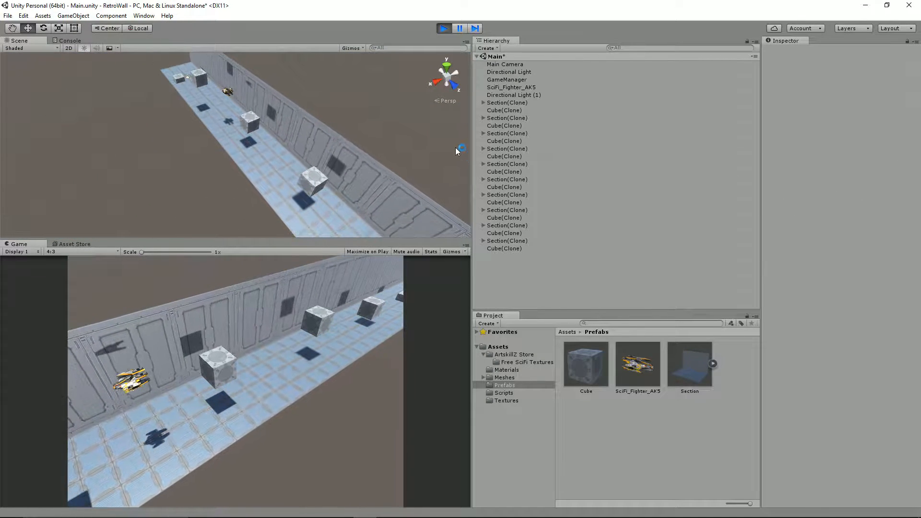
left_click_drag(185, 127, 514, 96, "alt")
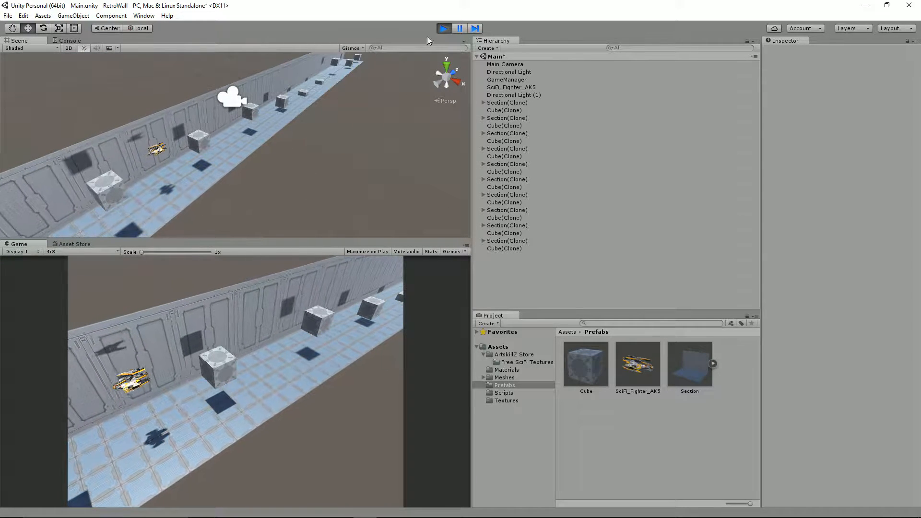
left_click(447, 27)
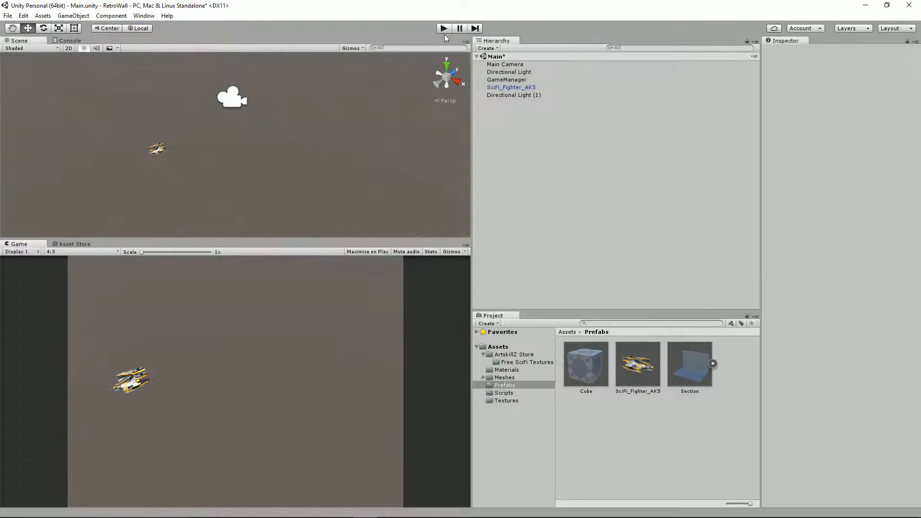
Return to the SectionMovement script in MonoDevelop and add newObstacle.transform.parent = sections [i].transform; below the position offset line.
key("alt+Tab")
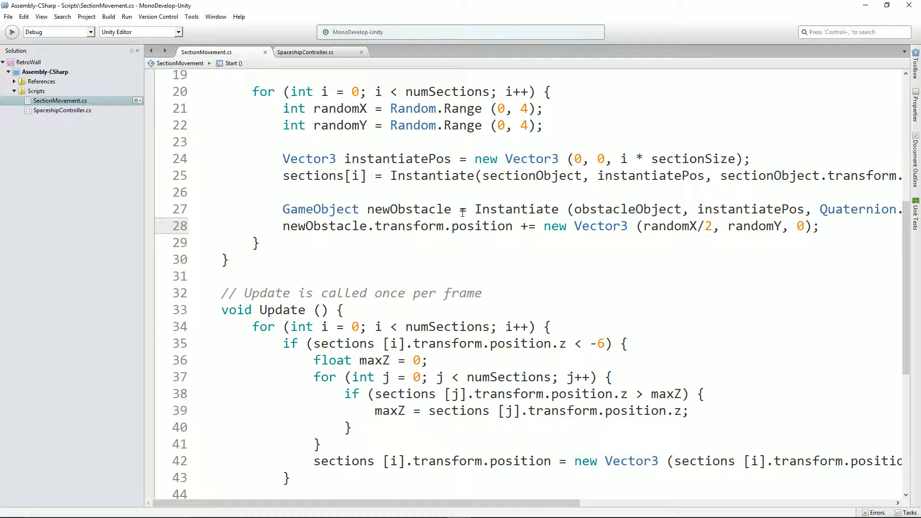
key("Return")
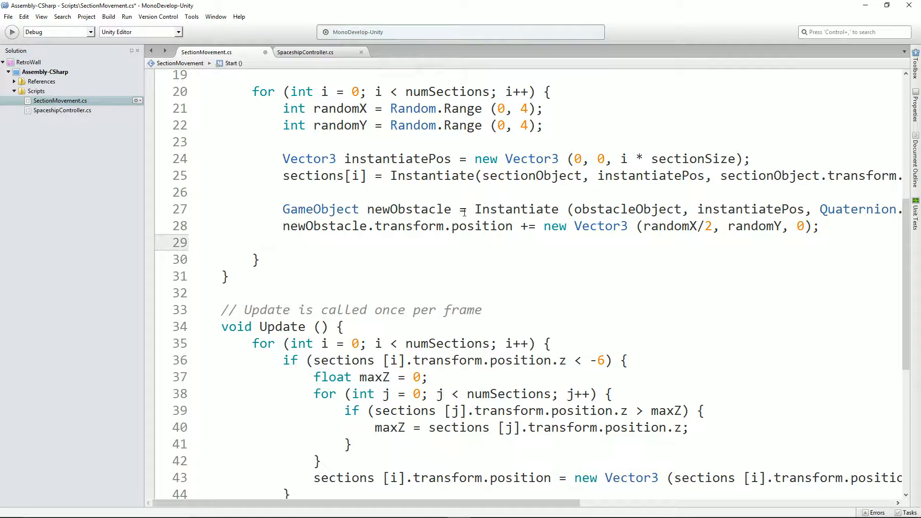
type("new")
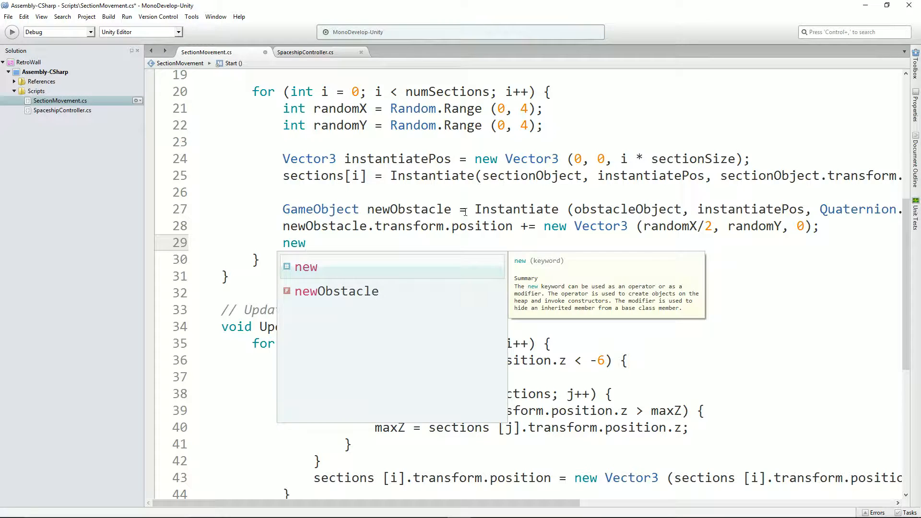
type("Obstacle.transform")
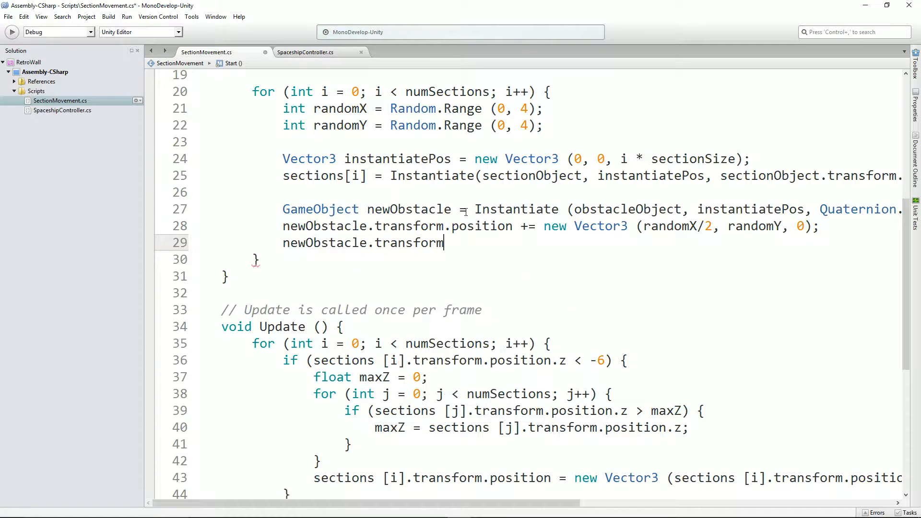
type(".parent = sections [")
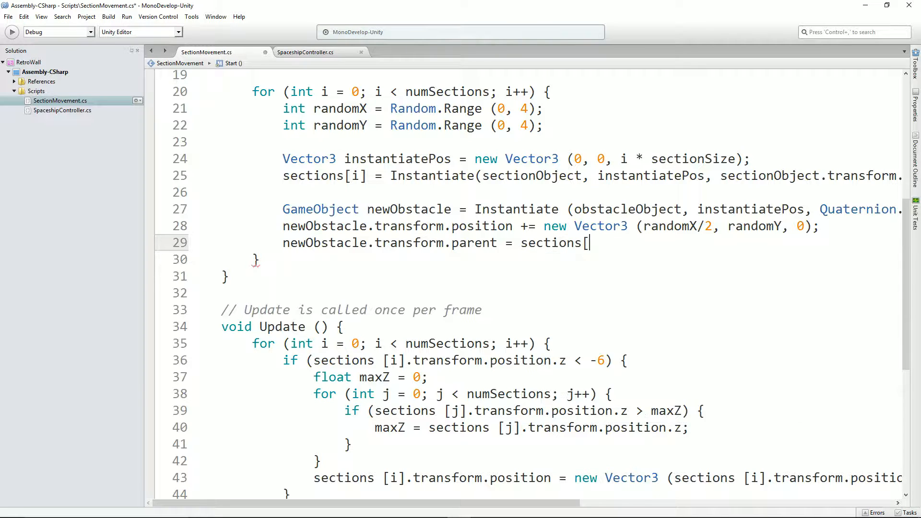
type("i].t")
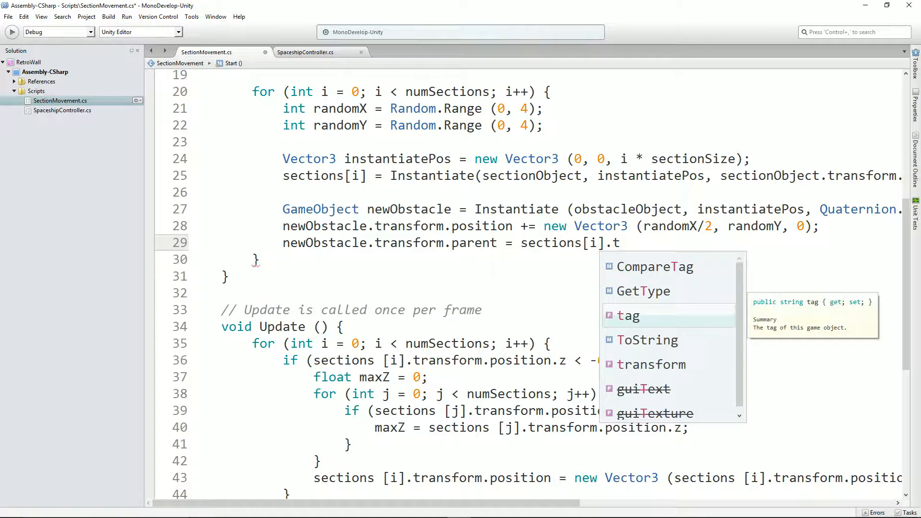
type("ransform;")
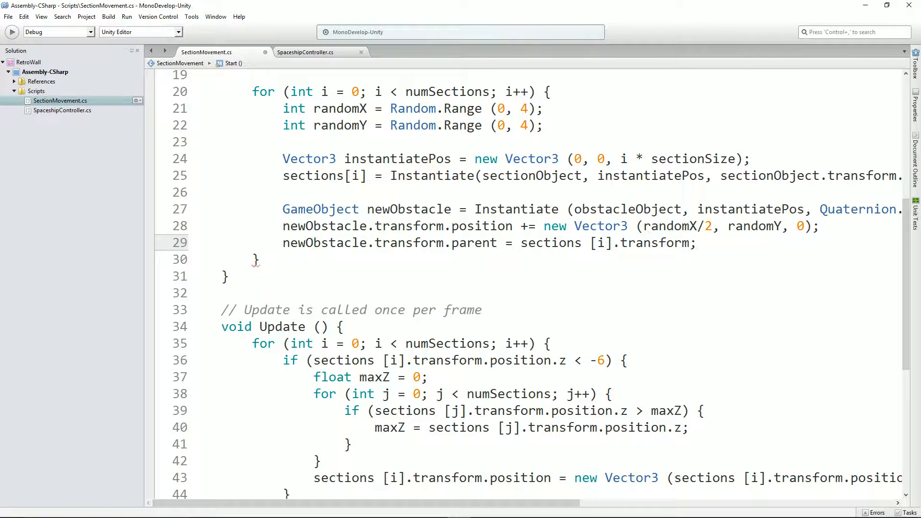
Switch to Unity and play the game to check that the obstacles move along with their corridor sections, and stop it.
key("alt+Tab")
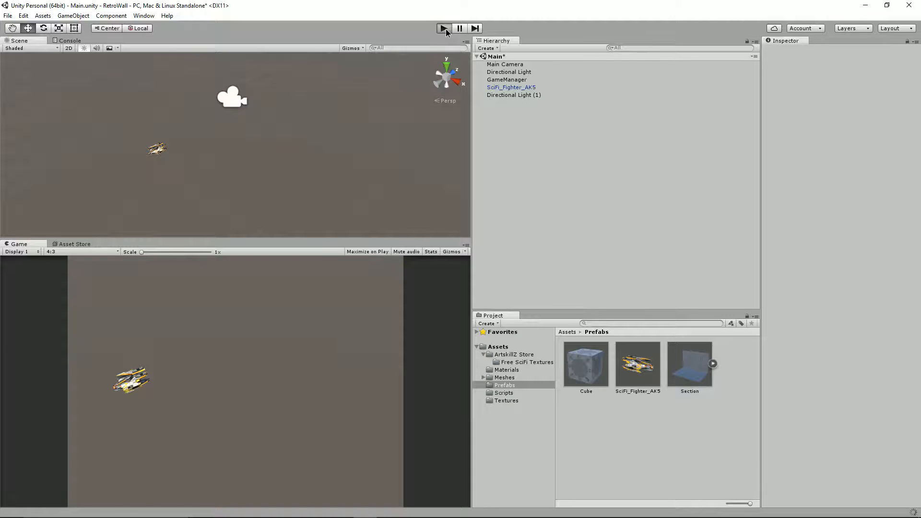
left_click(444, 28)
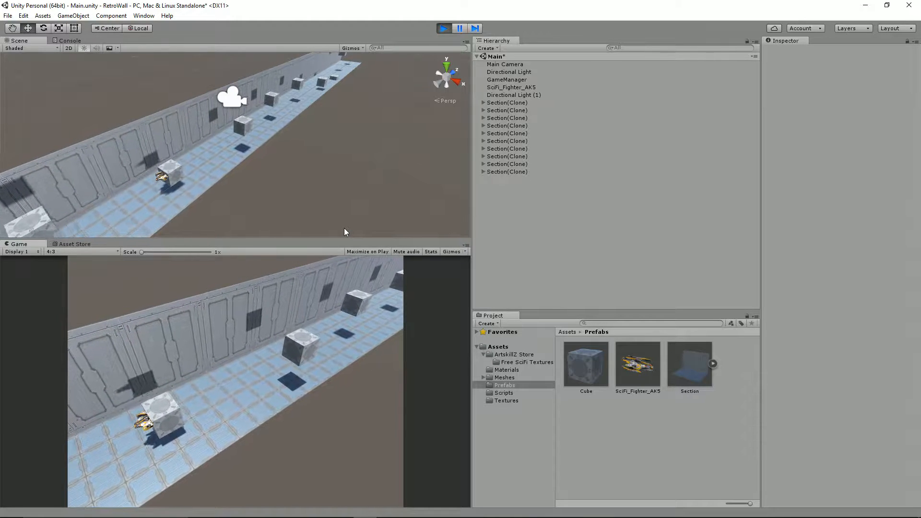
left_click(444, 28)
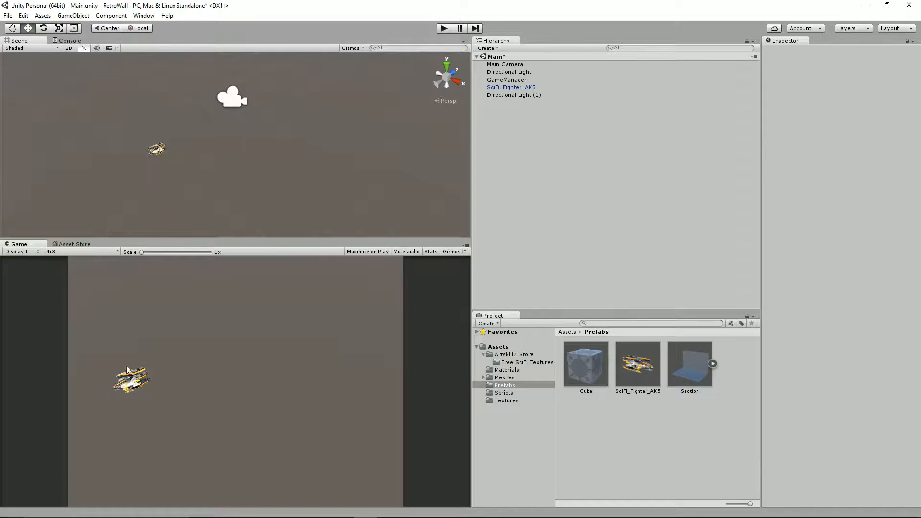
Add a Box Collider to the SciFi_Fighter_AK5 spaceship and inspect its bounds around the ship.
left_click(157, 150)
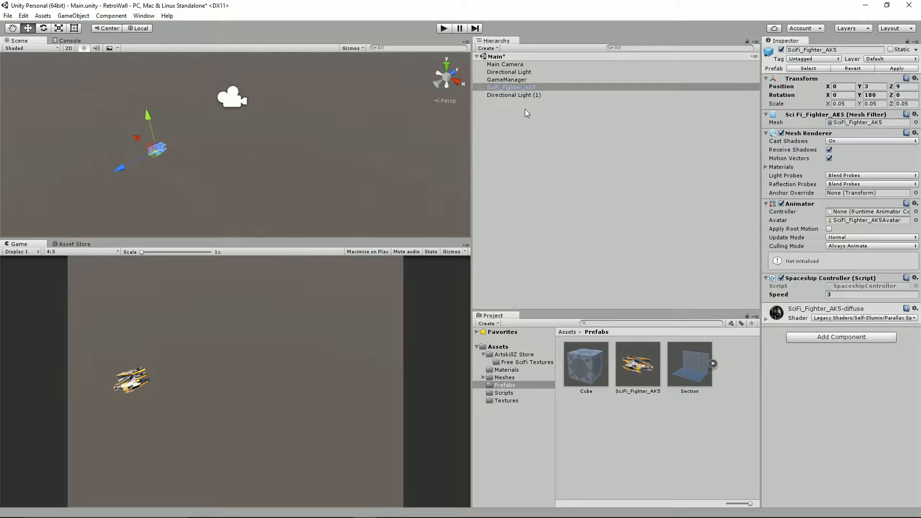
key("f")
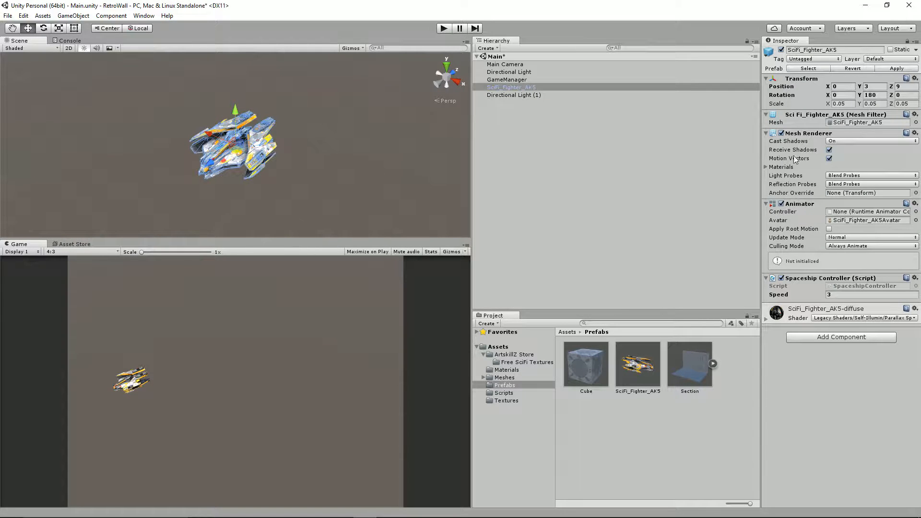
left_click(832, 338)
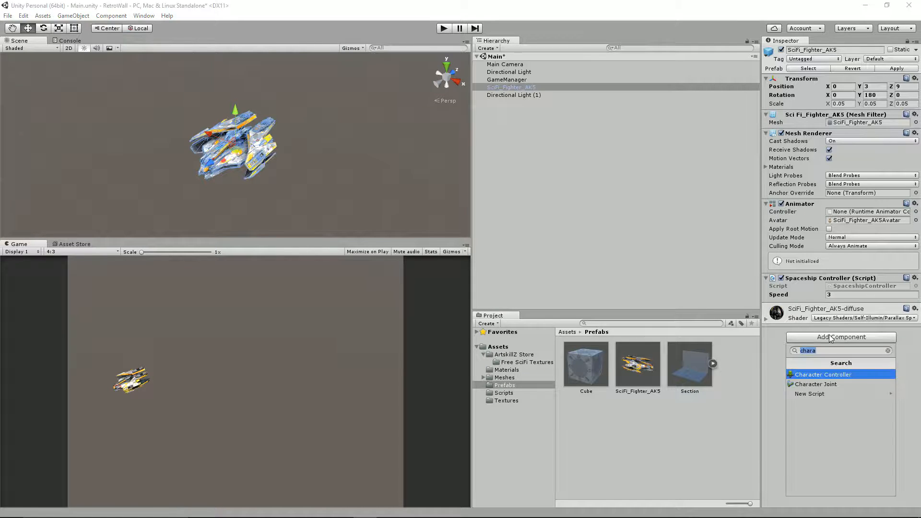
type("box")
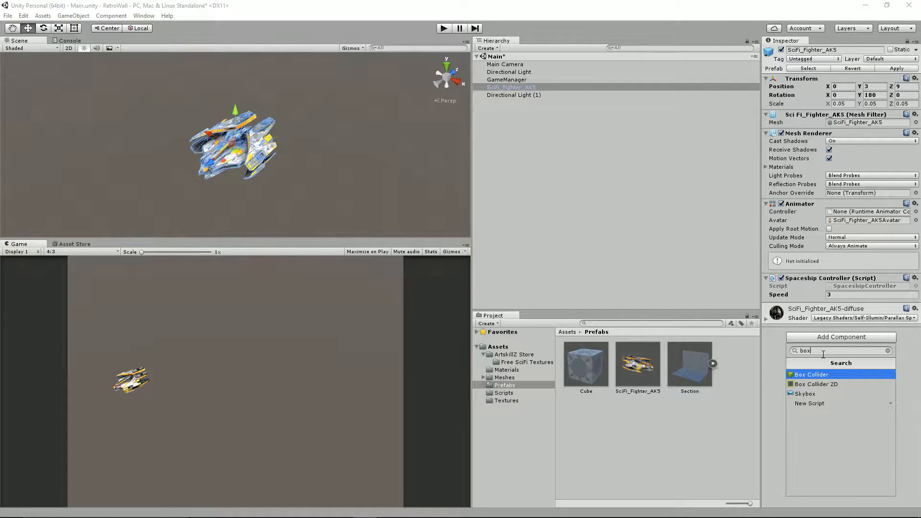
key("Return")
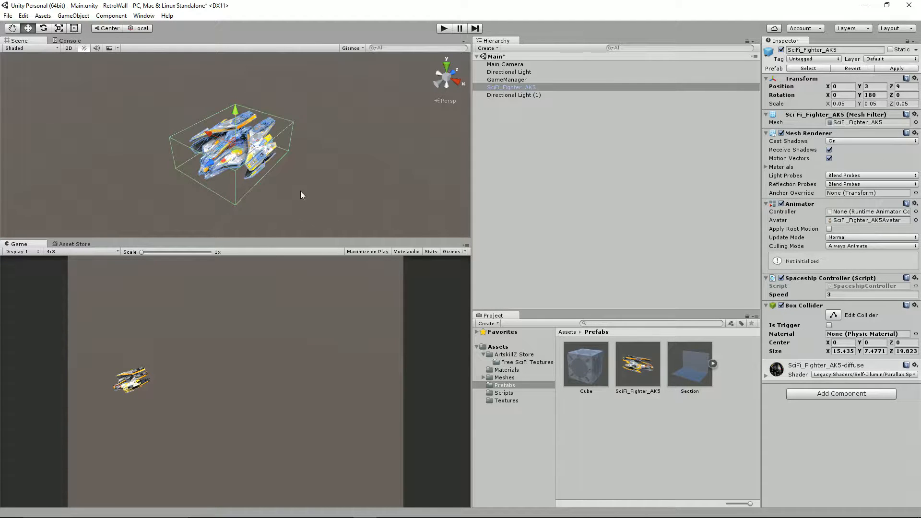
left_click_drag(326, 172, 388, 85, "alt")
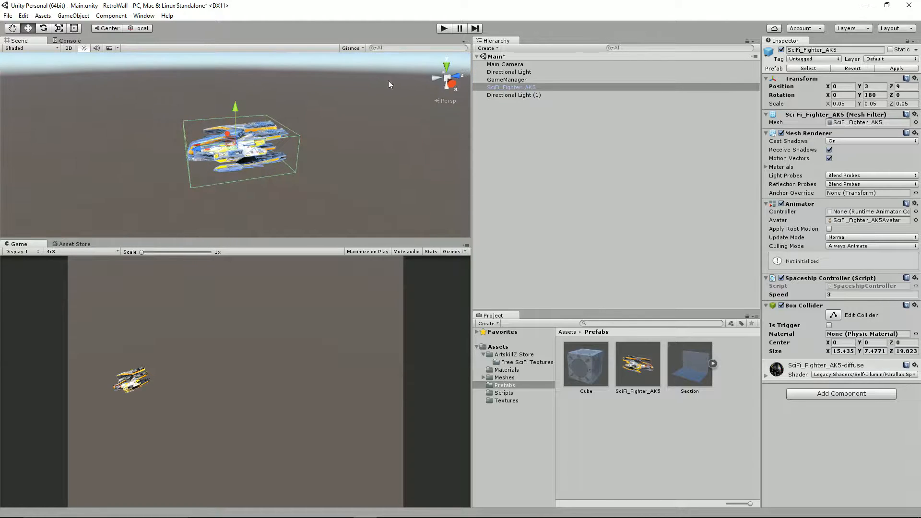
Play the game, steer the fighter into the oncoming obstacles to test its Box Collider, and stop the game.
left_click(443, 28)
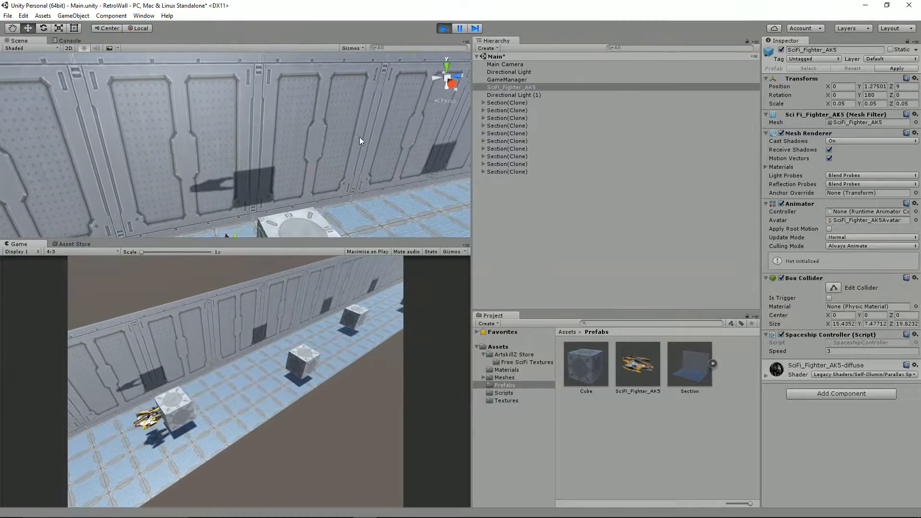
key("Up")
key("Right")
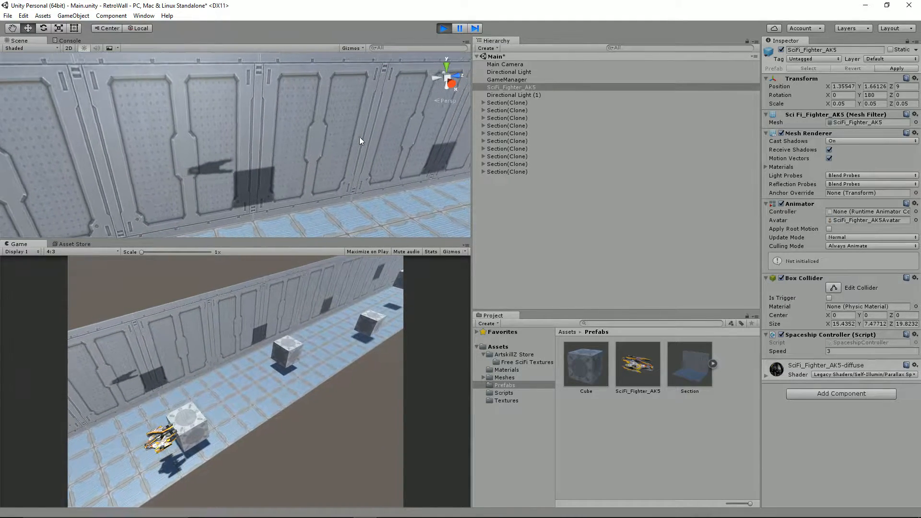
key("Down")
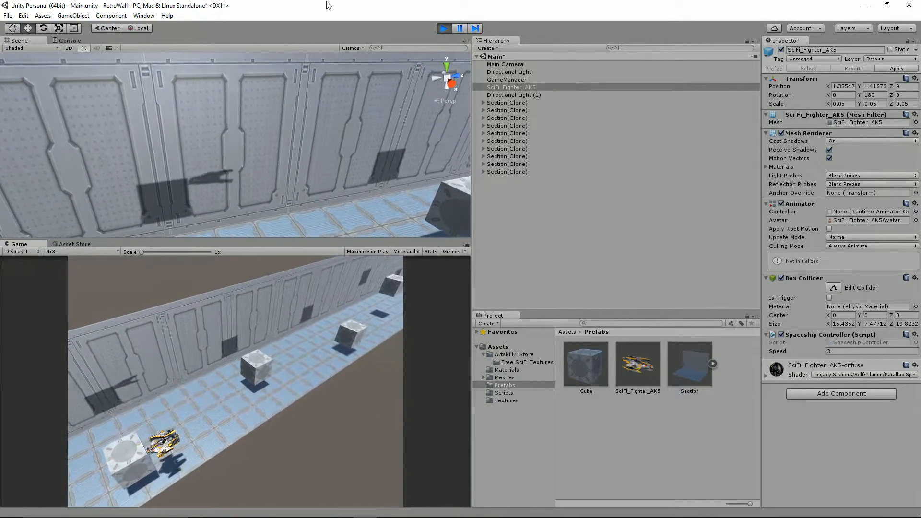
left_click(443, 29)
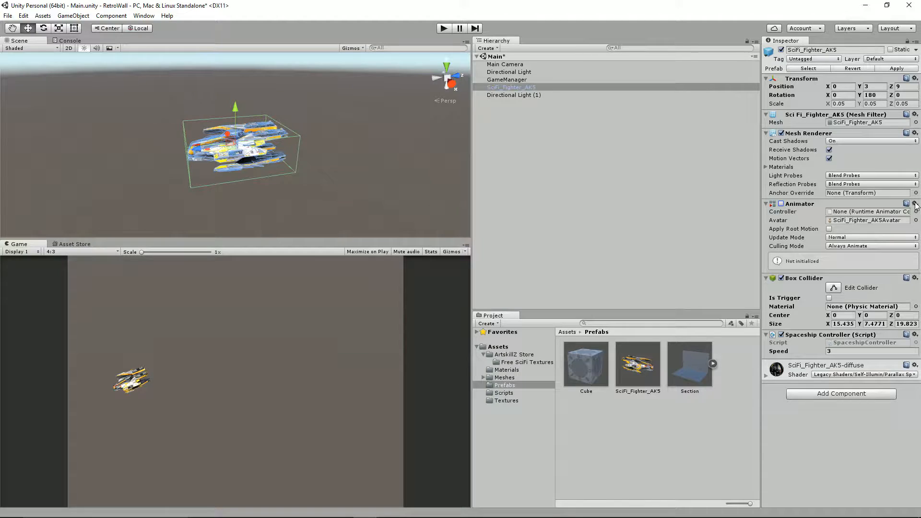
Disable and collapse the fighter's Animator component, and add a Rigidbody with Use Gravity turned off.
left_click(766, 203)
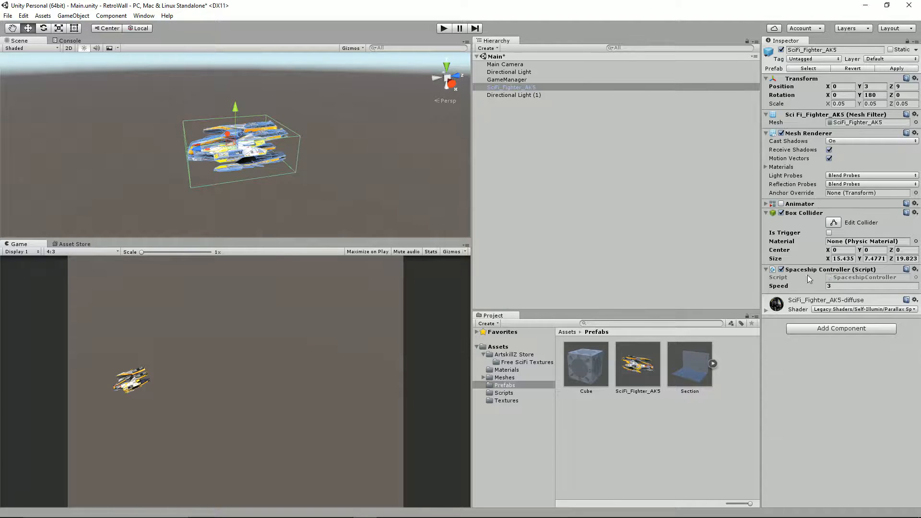
left_click(809, 329)
type("rigid")
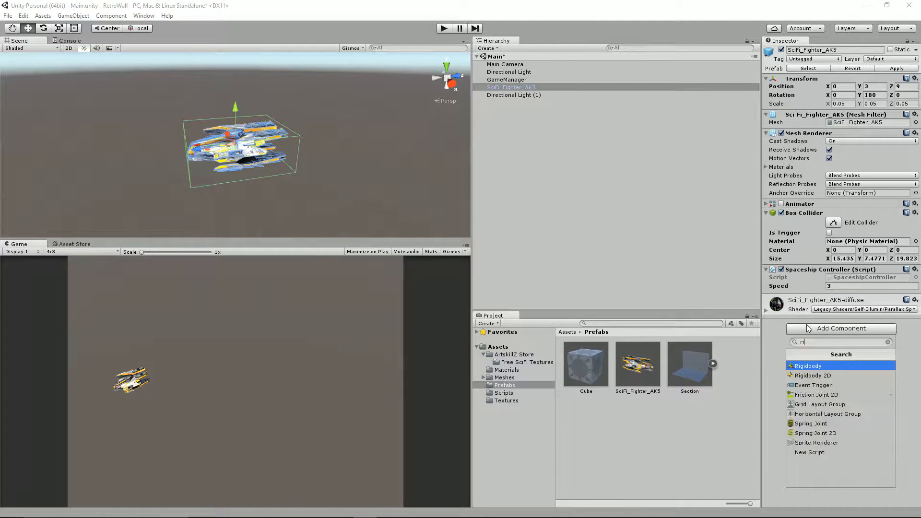
key("Return")
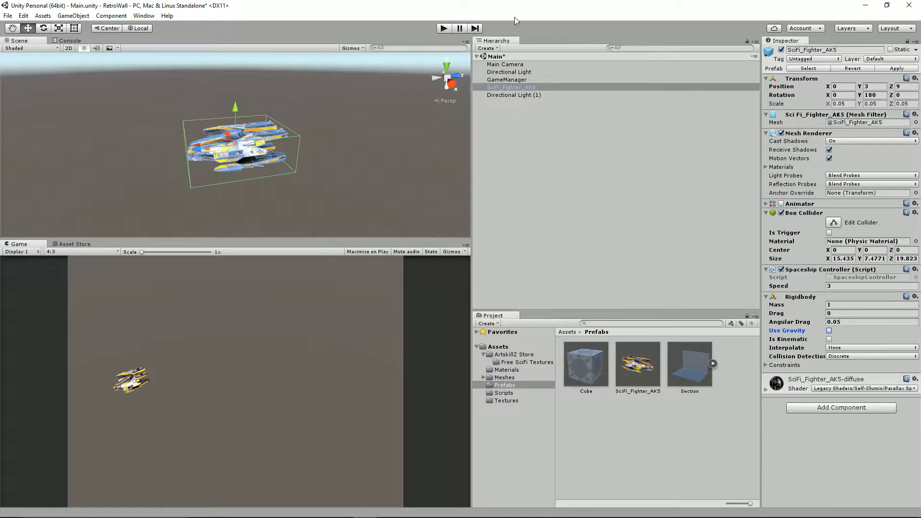
Play the game to see how the fighter reacts to obstacles with the Rigidbody, and stop it.
left_click(444, 28)
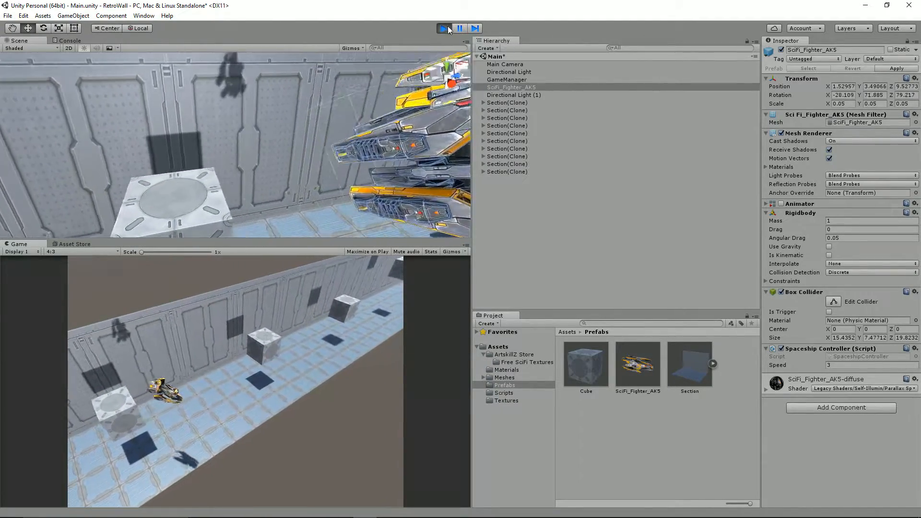
left_click(444, 28)
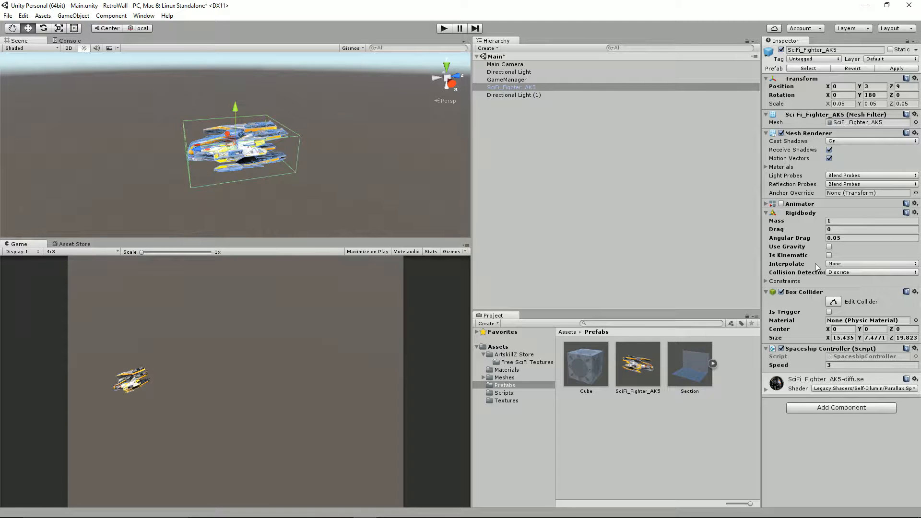
left_click(836, 222)
Replay the game, steering the fighter around the corridor and into obstacles to examine the physical collisions, and stop it.
left_click(447, 30)
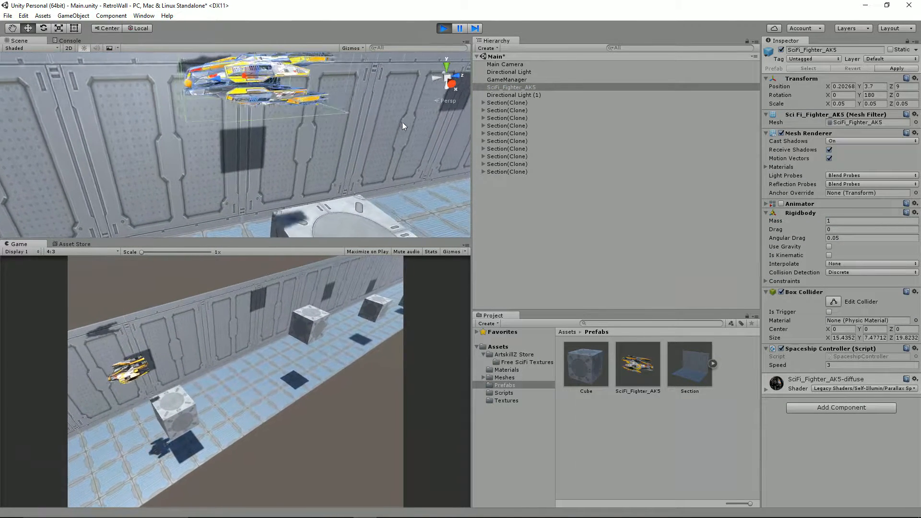
key("Left")
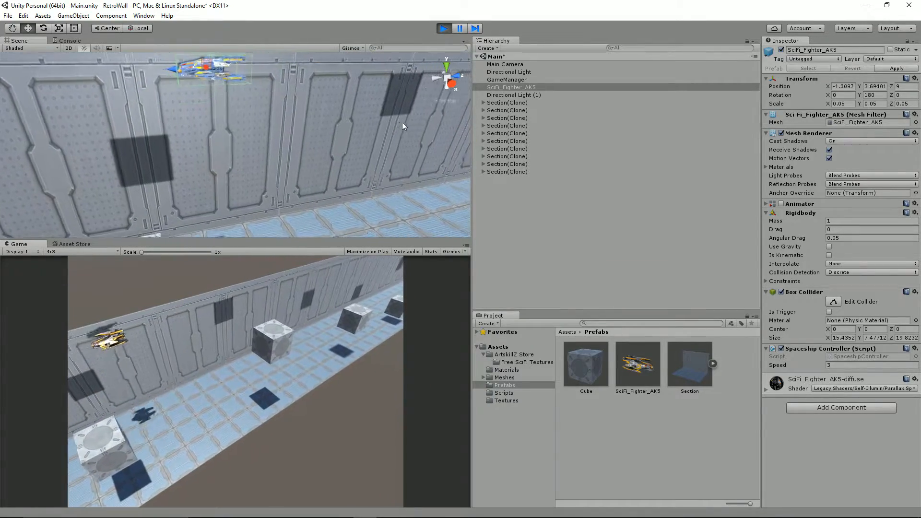
key("Down")
key("Right")
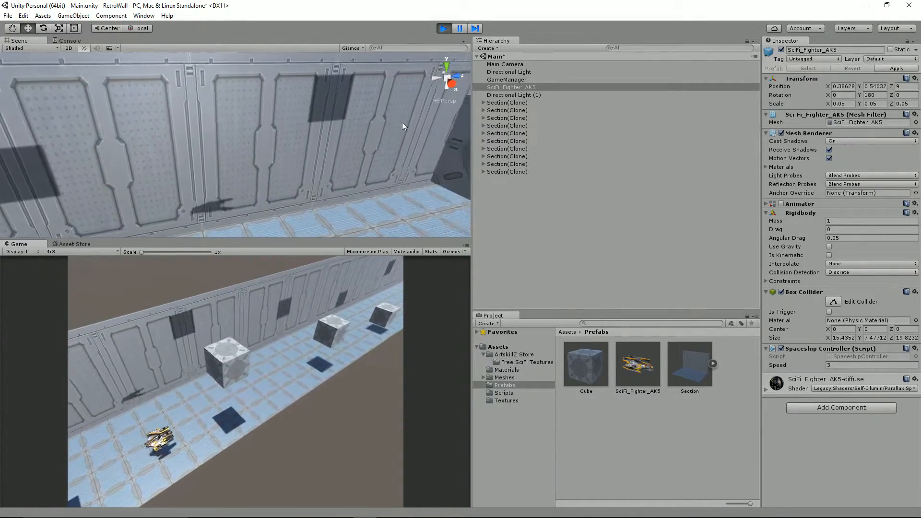
key("Up")
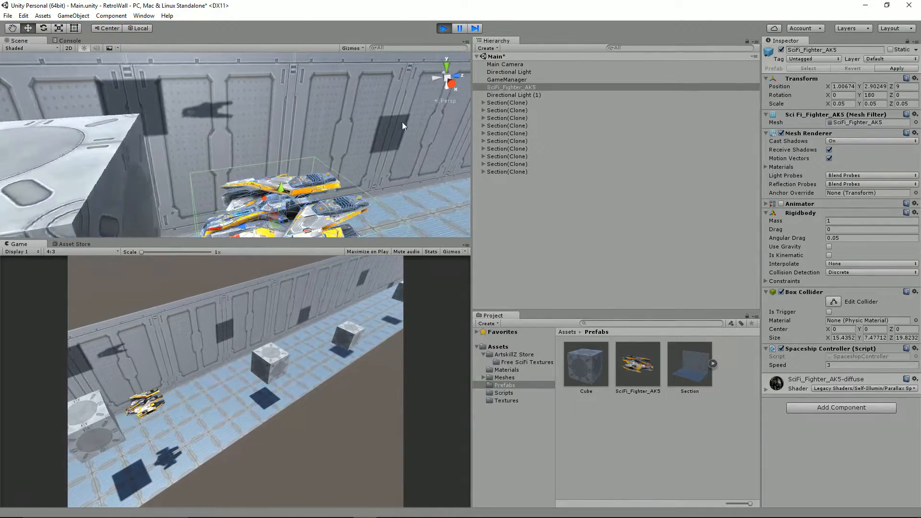
key("Down")
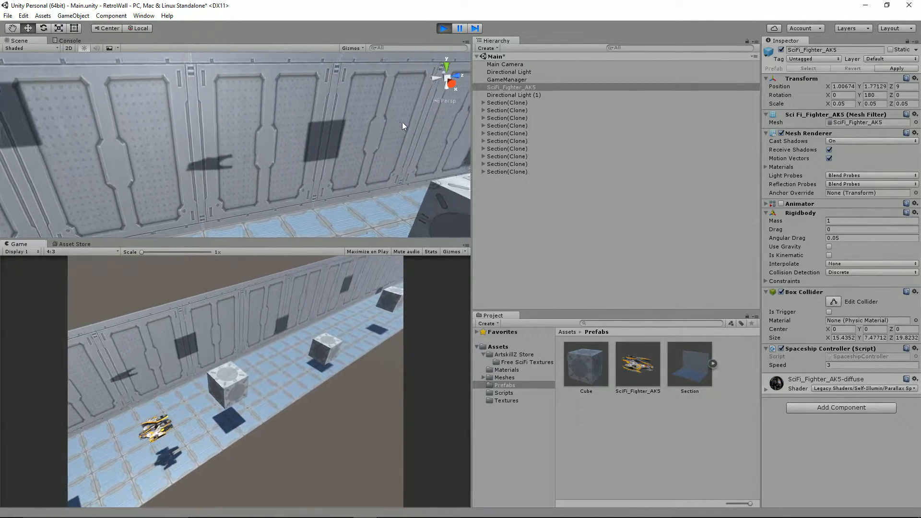
key("Up")
key("Left")
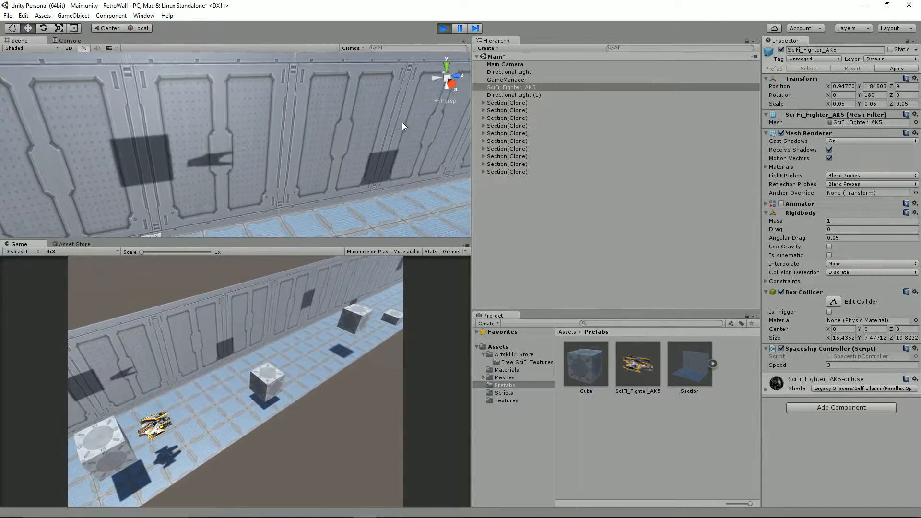
key("Right")
key("Down")
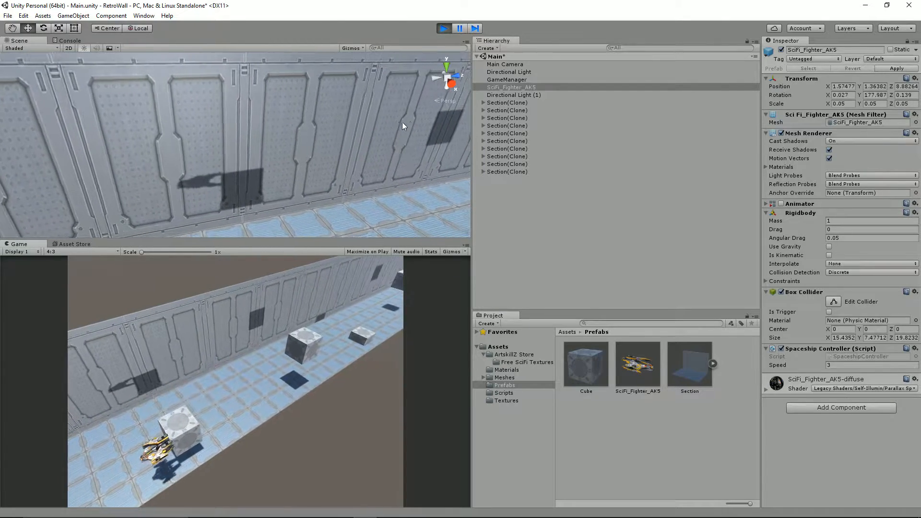
key("Up")
key("Down")
key("Up")
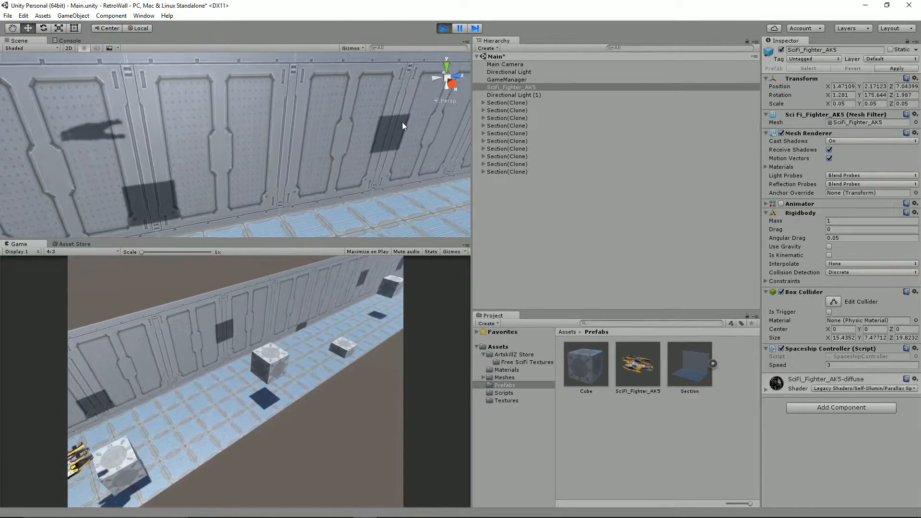
key("Down")
key("Up")
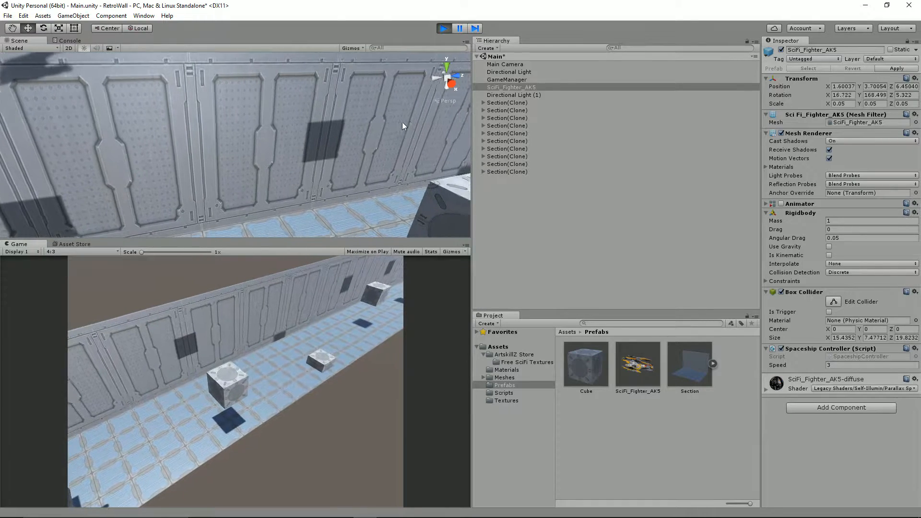
left_click(445, 28)
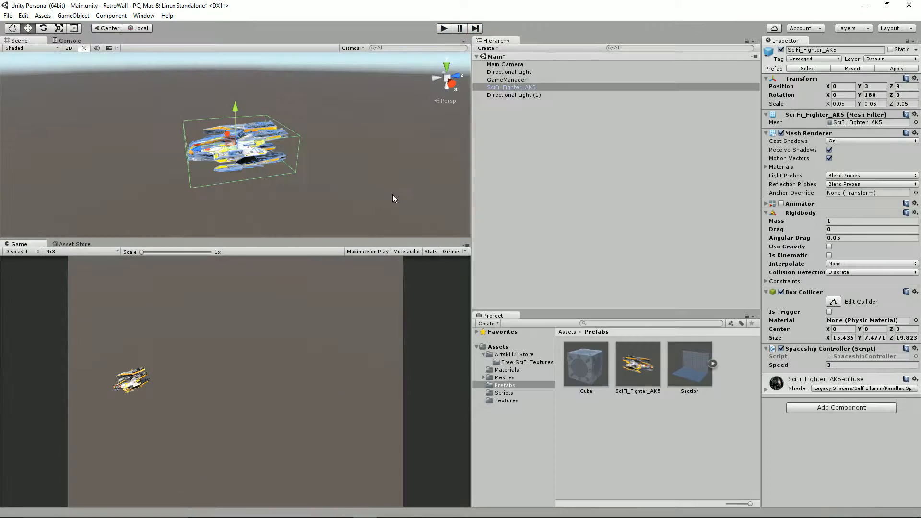
Play the game once more to watch the fighter being hit, stop it, and enable Is Trigger on its Box Collider.
left_click(445, 27)
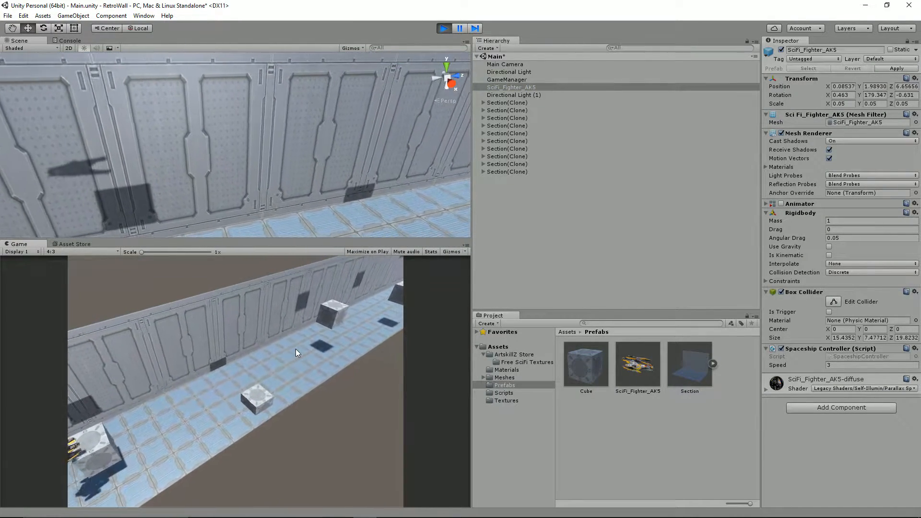
left_click(442, 31)
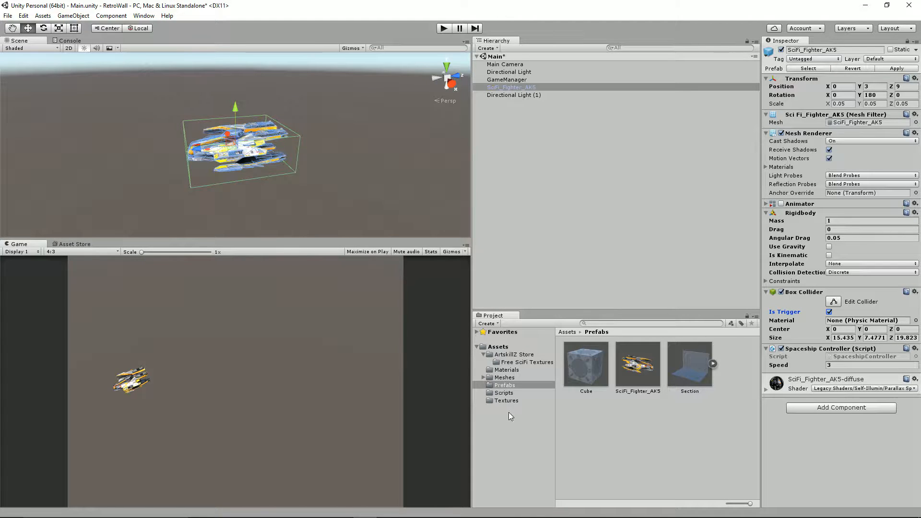
Open the SpaceshipController script in MonoDevelop and add a void OnTriggerEnter(Collider collider) method after FixedUpdate.
left_click(504, 393)
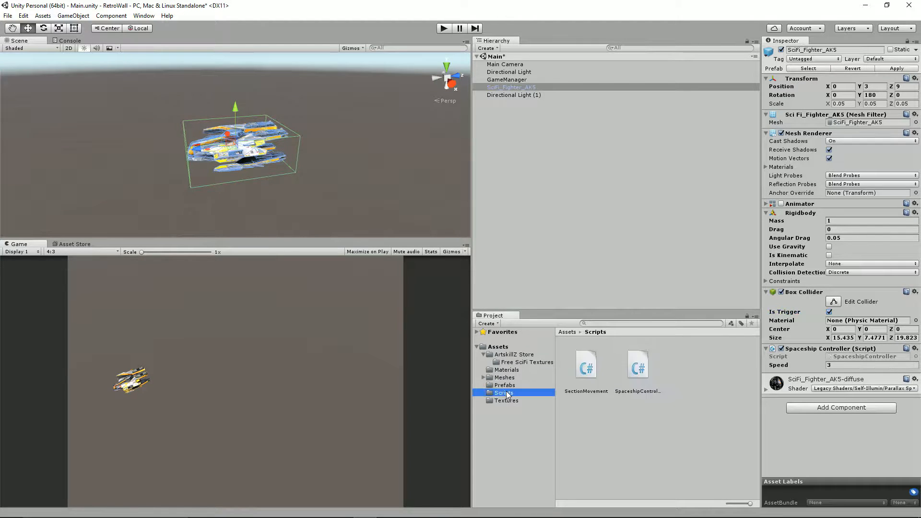
double_click(638, 369)
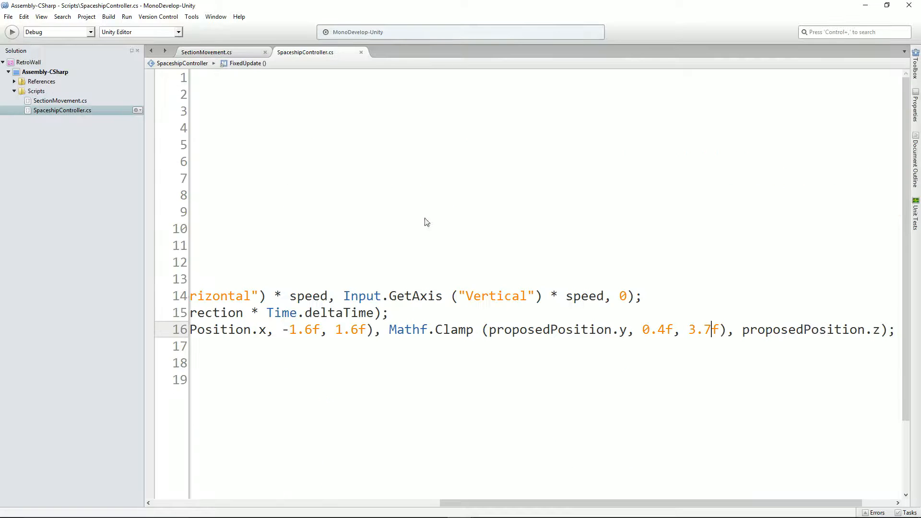
key("Home")
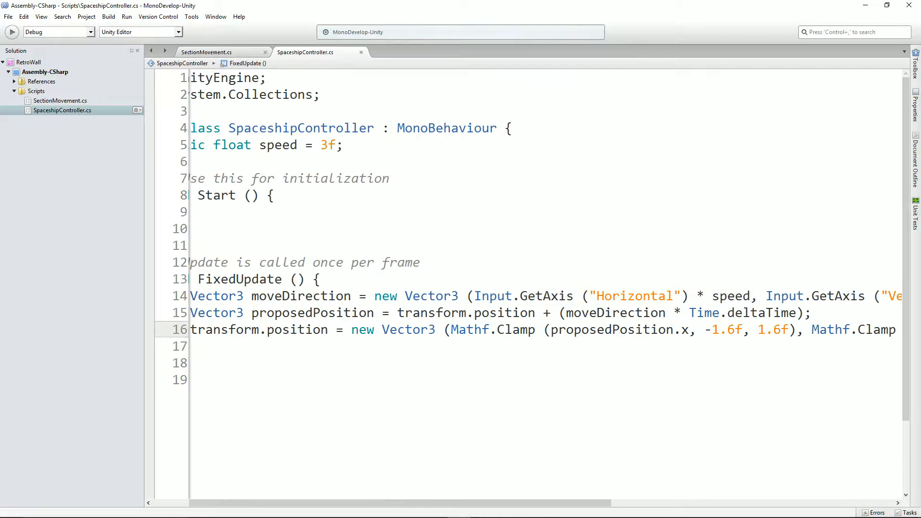
key("Home")
key("Down")
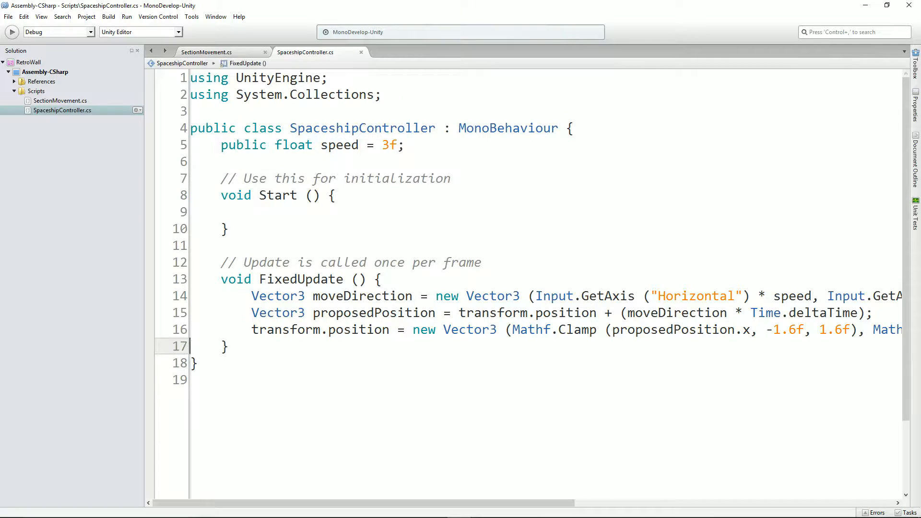
key("Return")
key("Return")
type("void OnTriggerE")
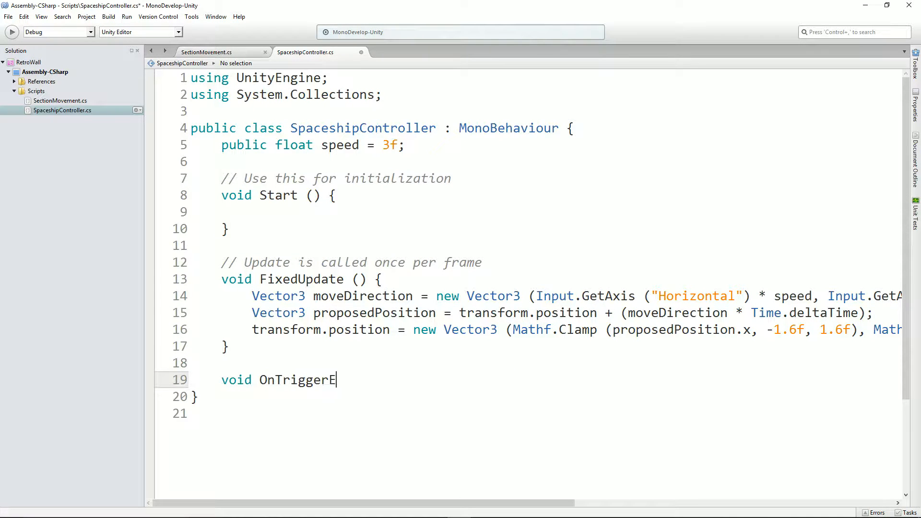
type("nter(Co")
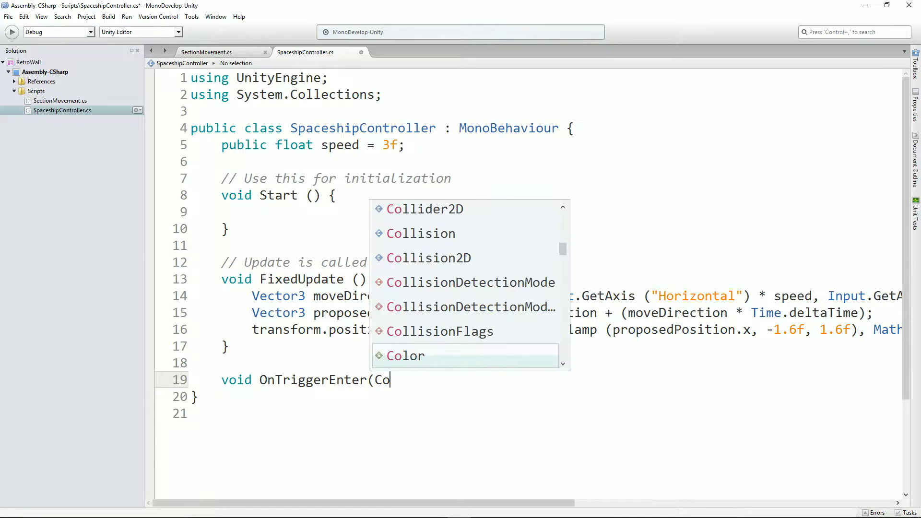
type("llider ")
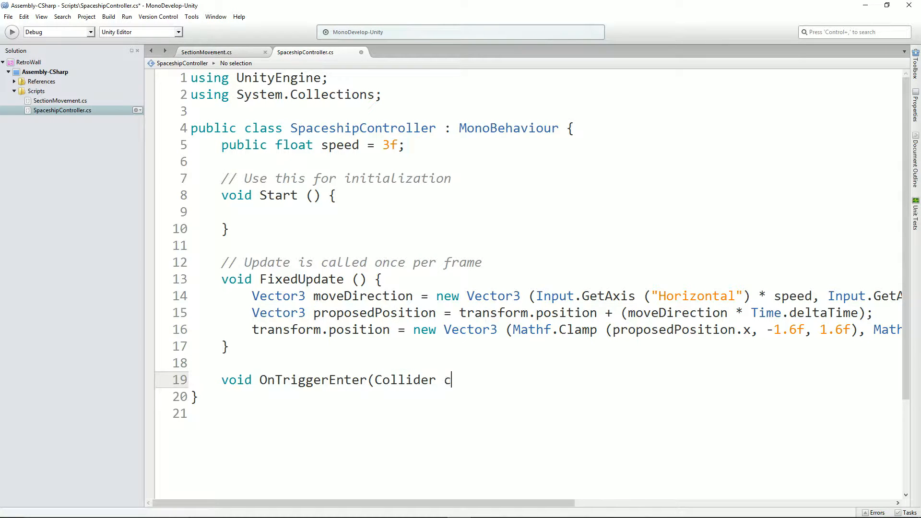
type("collider) {")
key("Return")
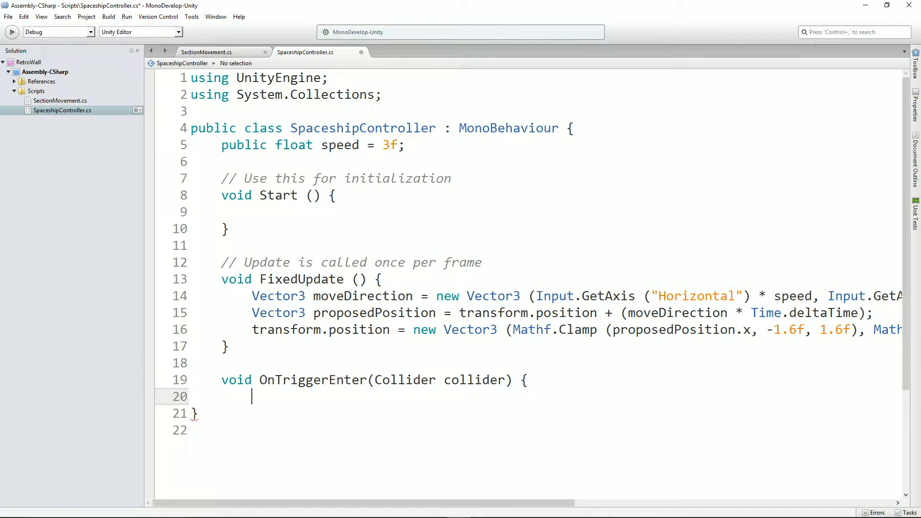
Log "Hit something!" with Debug.Log inside OnTriggerEnter, save the script, and return to Unity.
key("Return")
type("Deb")
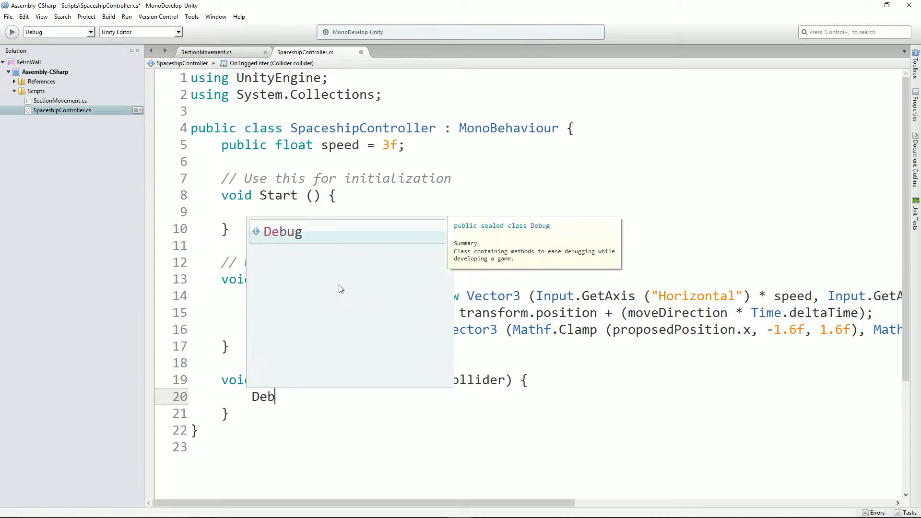
type("ug.Log(")
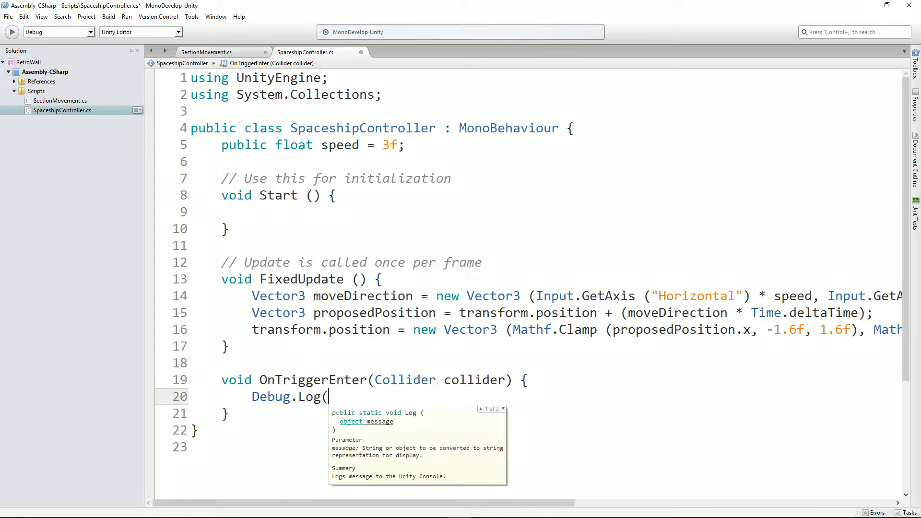
type("\"Hit something!\");")
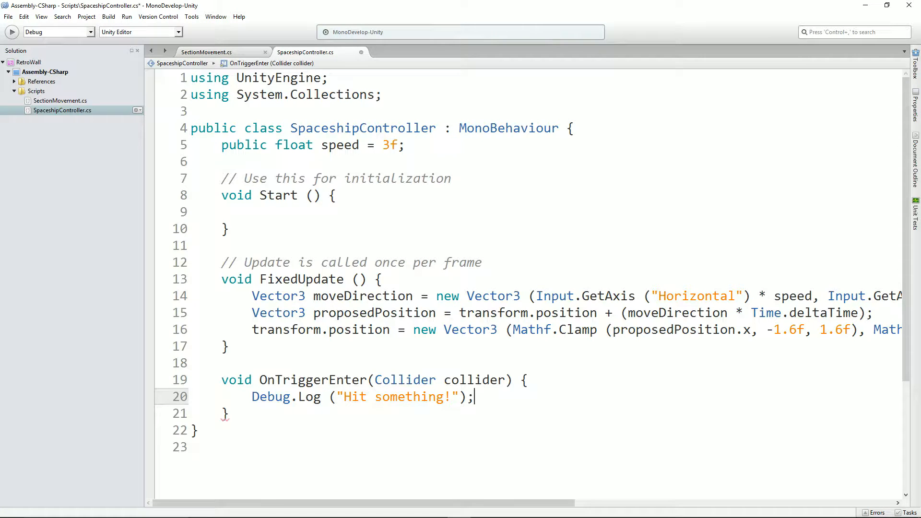
key("ctrl+s")
key("alt+Tab")
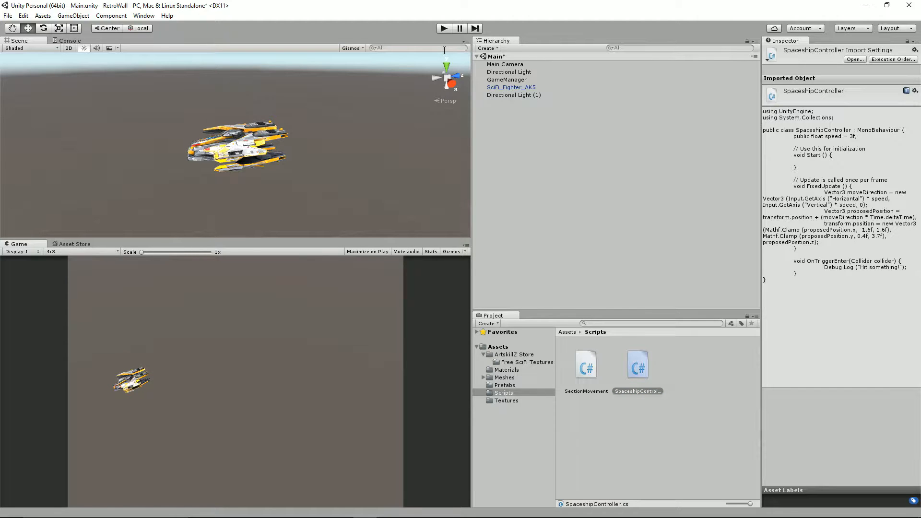
Play the game, steering the fighter around and into obstacles to check the trigger log, and stop it.
left_click(444, 29)
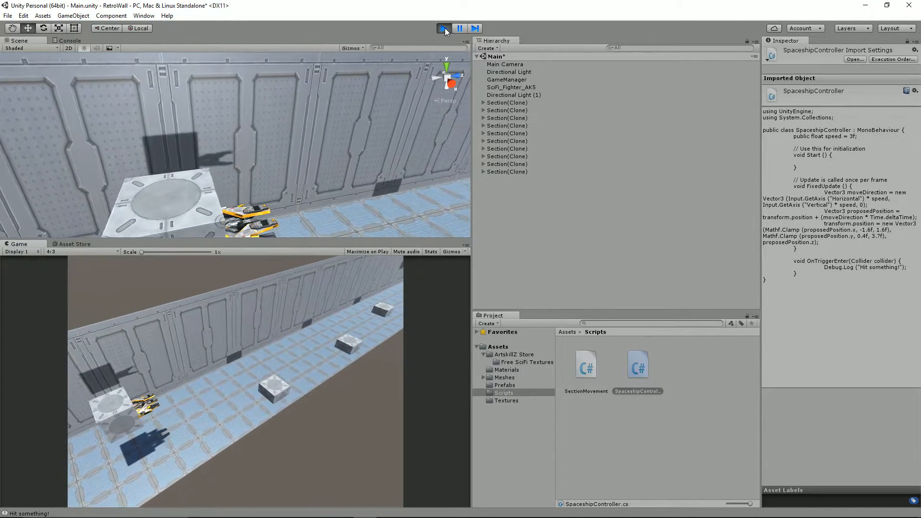
key("Down")
key("Right")
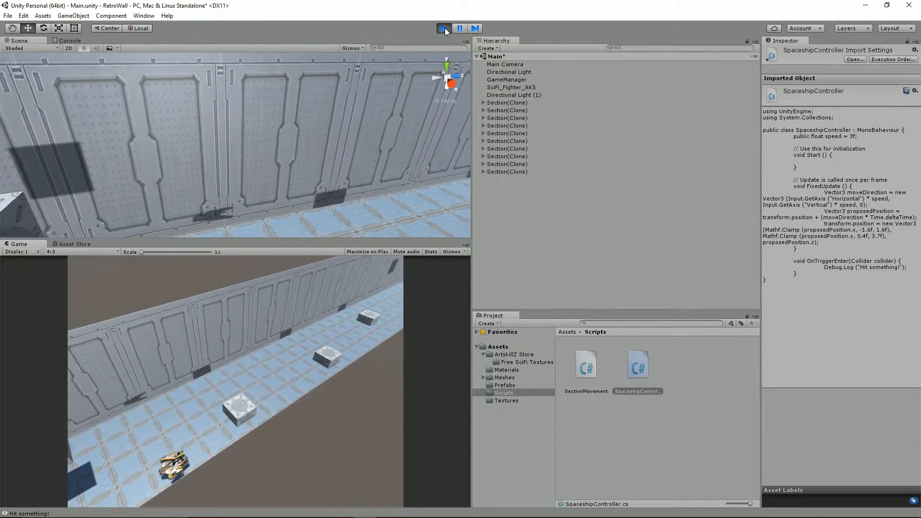
key("Left")
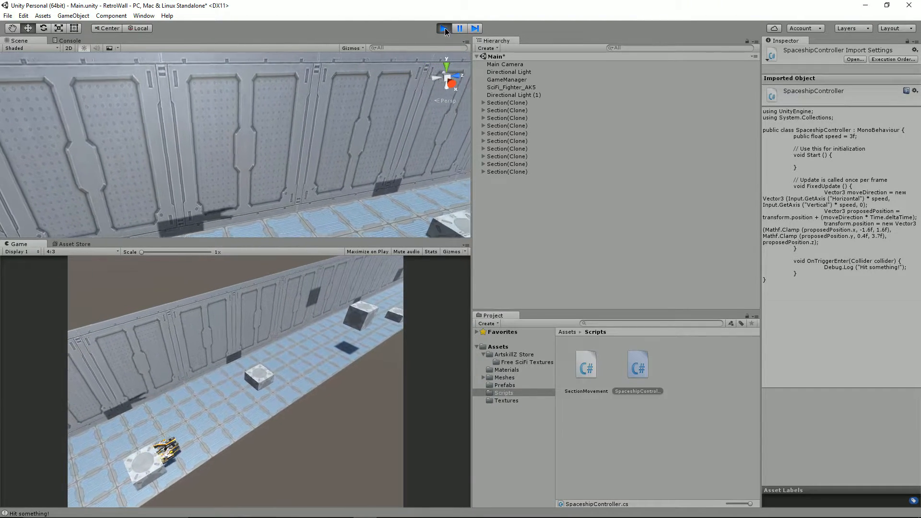
left_click(444, 28)
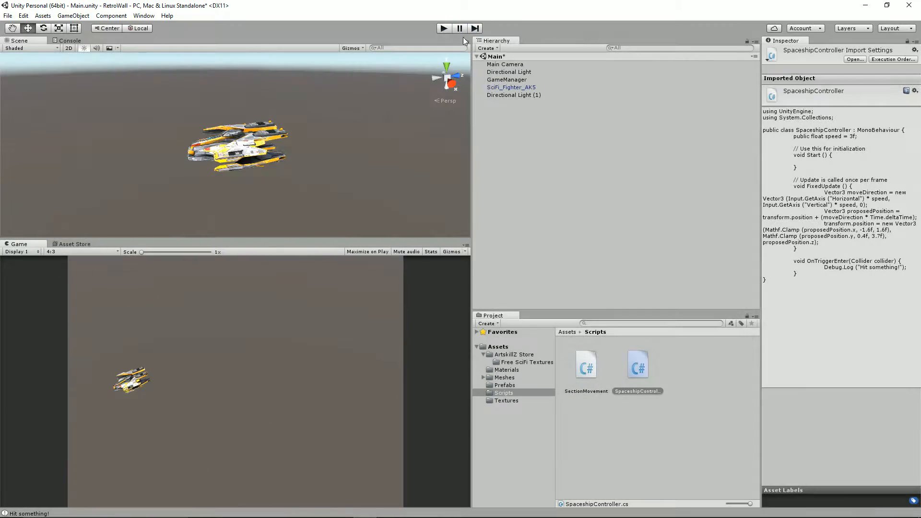
Add a Rigidbody with Use Gravity turned off to the Cube prefab, and test it in a brief play session.
left_click(503, 385)
left_click(587, 368)
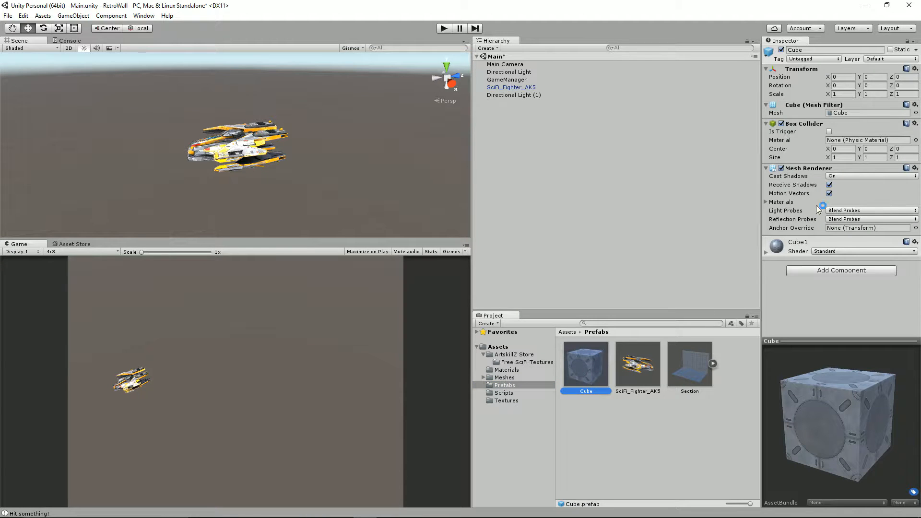
left_click(814, 271)
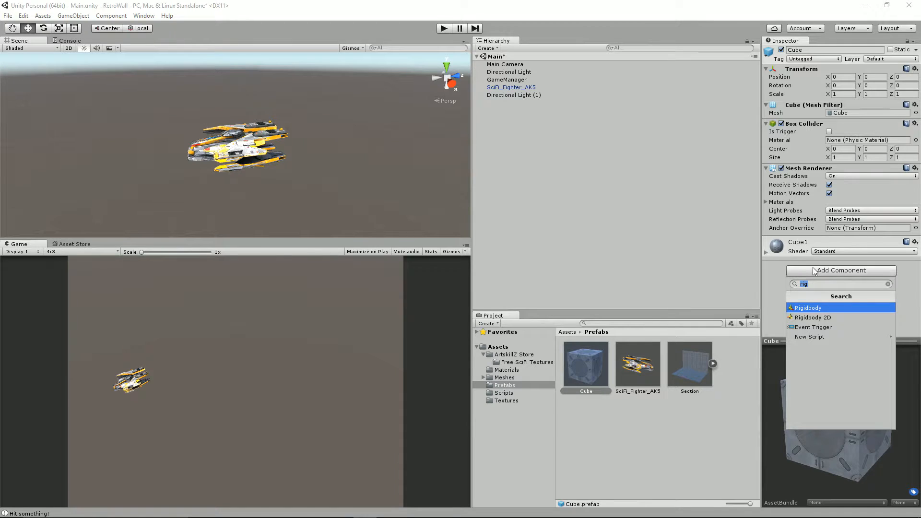
key("Return")
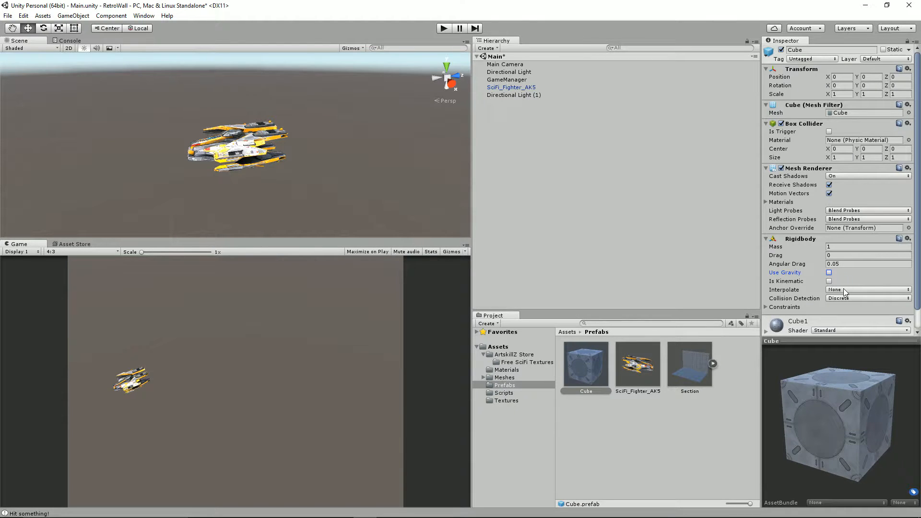
left_click(442, 31)
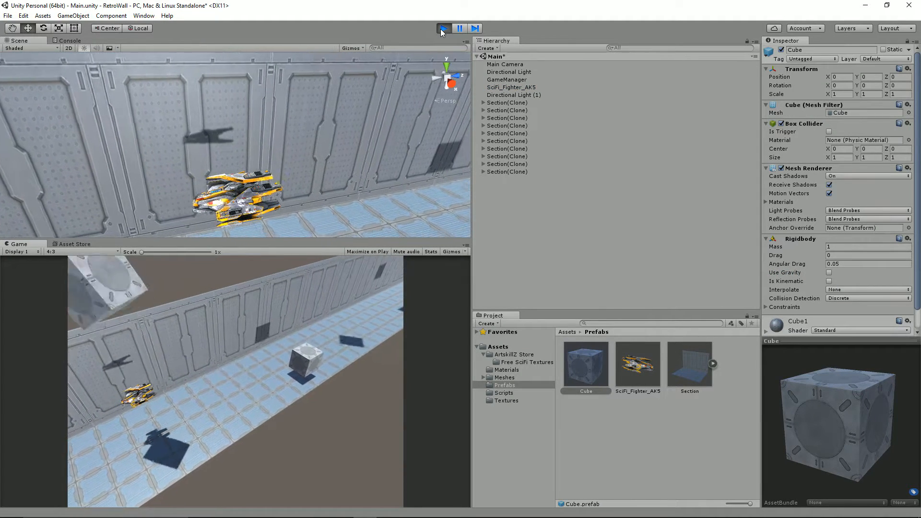
left_click(444, 29)
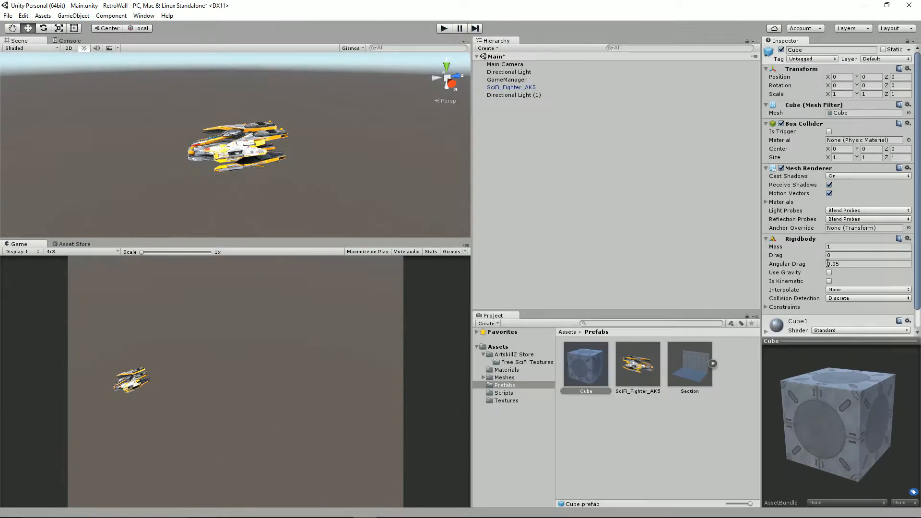
Enable Is Kinematic on the Cube prefab's Rigidbody, and replay the game with the Console shown to check the hit log.
left_click(443, 29)
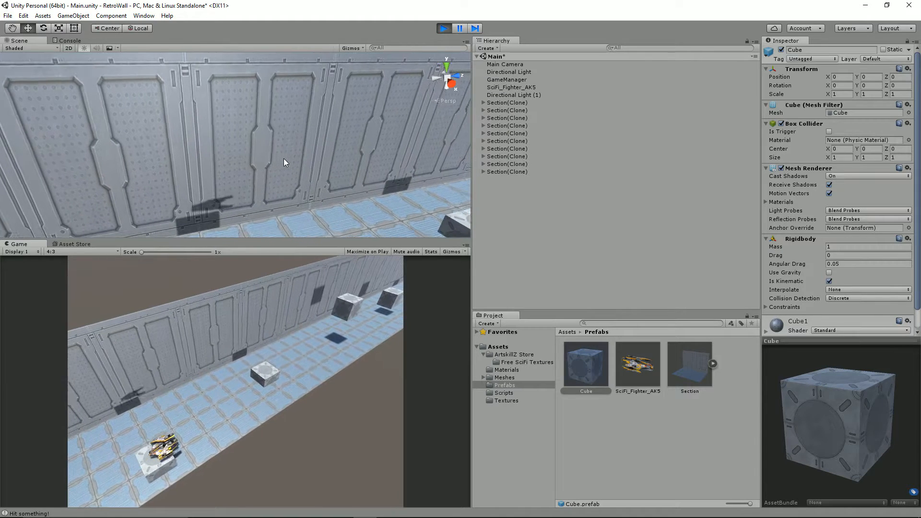
left_click(68, 41)
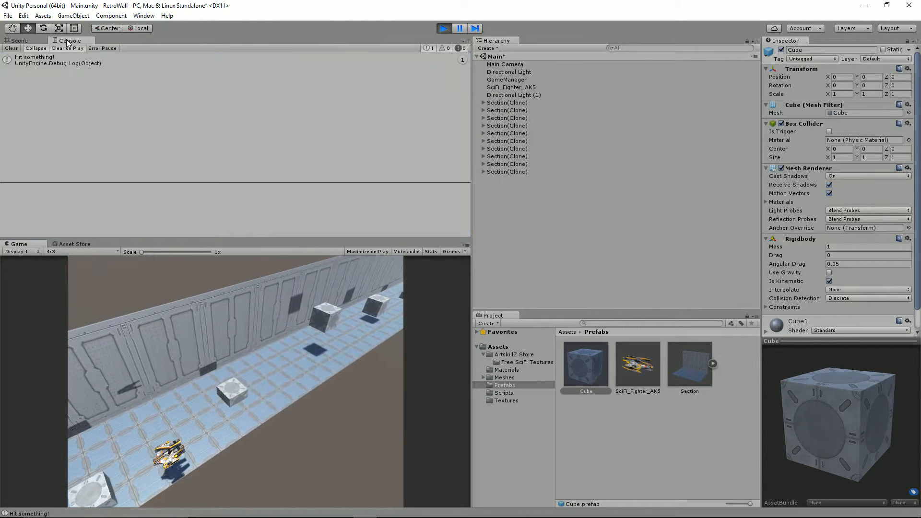